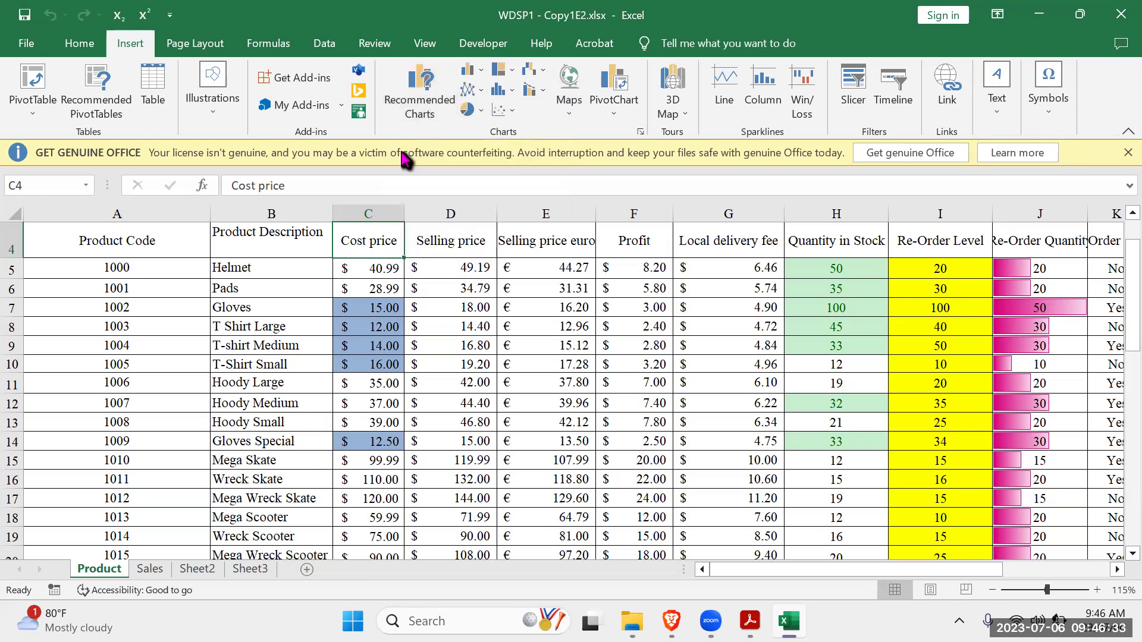
# Preview the recommended charts for the product data, including Clustered Column and Pareto, and look through the scatter and pie chart types.
pyautogui.click(420, 95)
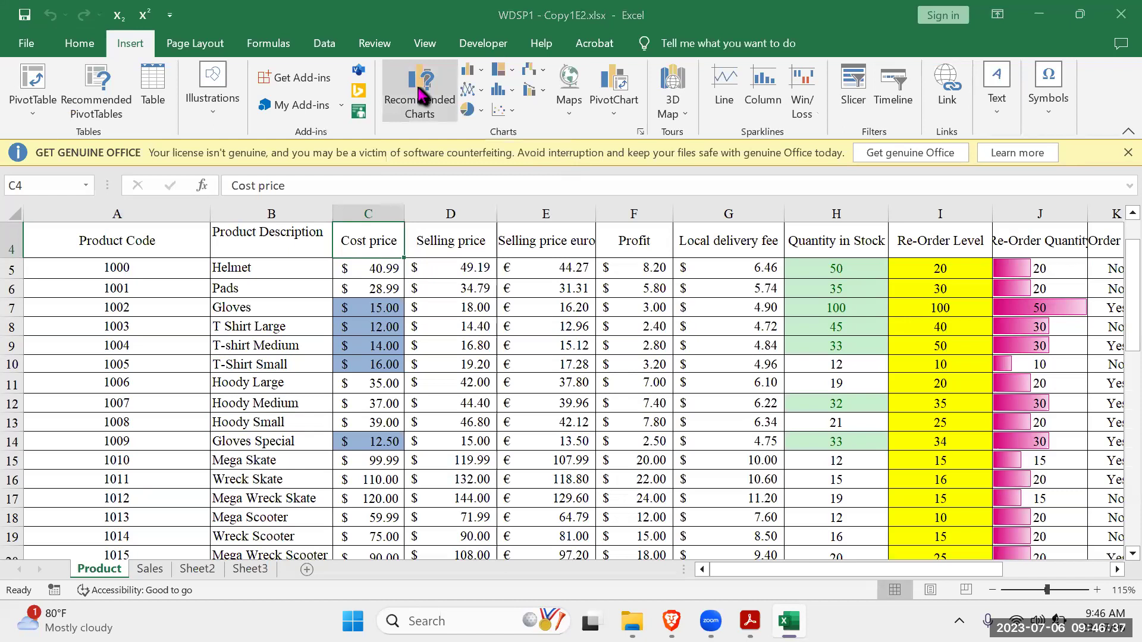
pyautogui.click(370, 225)
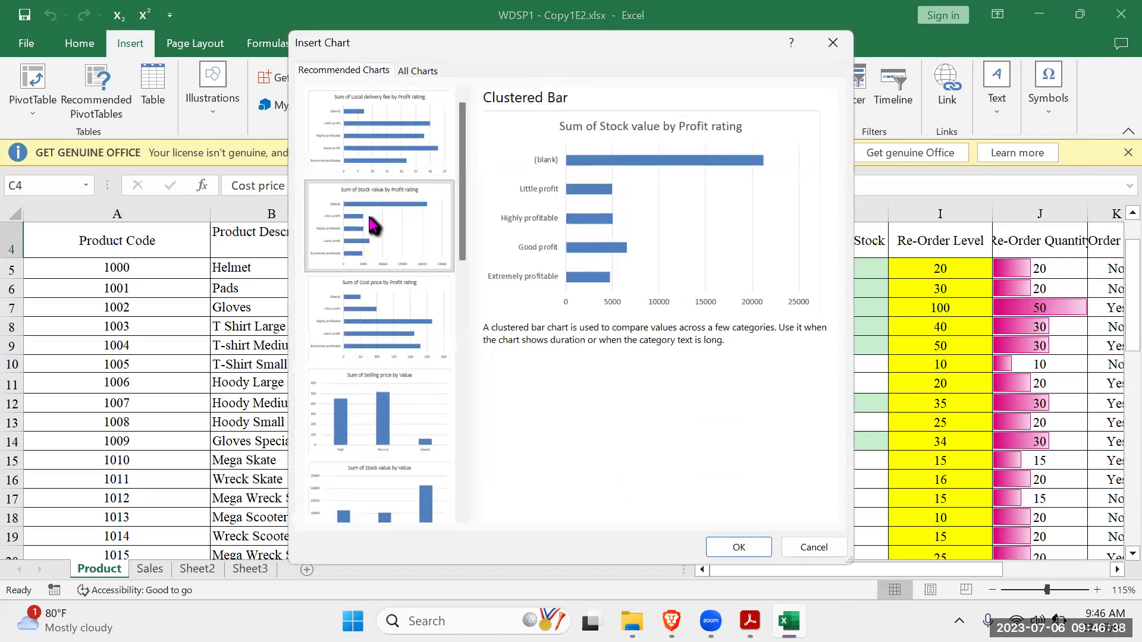
pyautogui.click(386, 402)
pyautogui.scroll(-5, 387, 401)
pyautogui.scroll(-2, 386, 402)
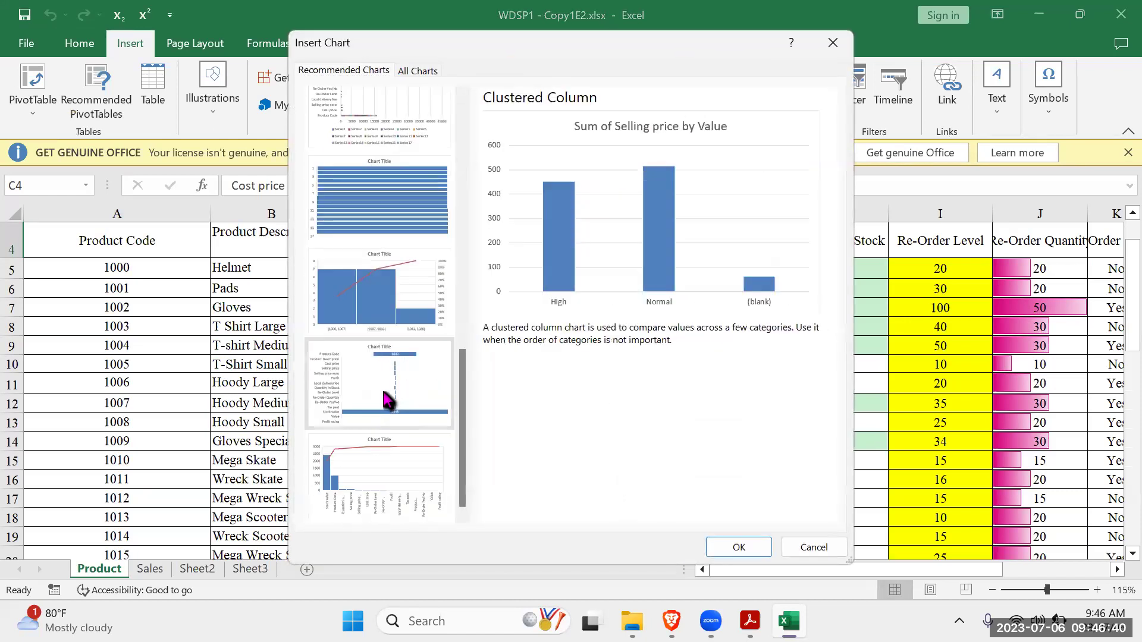
pyautogui.click(399, 476)
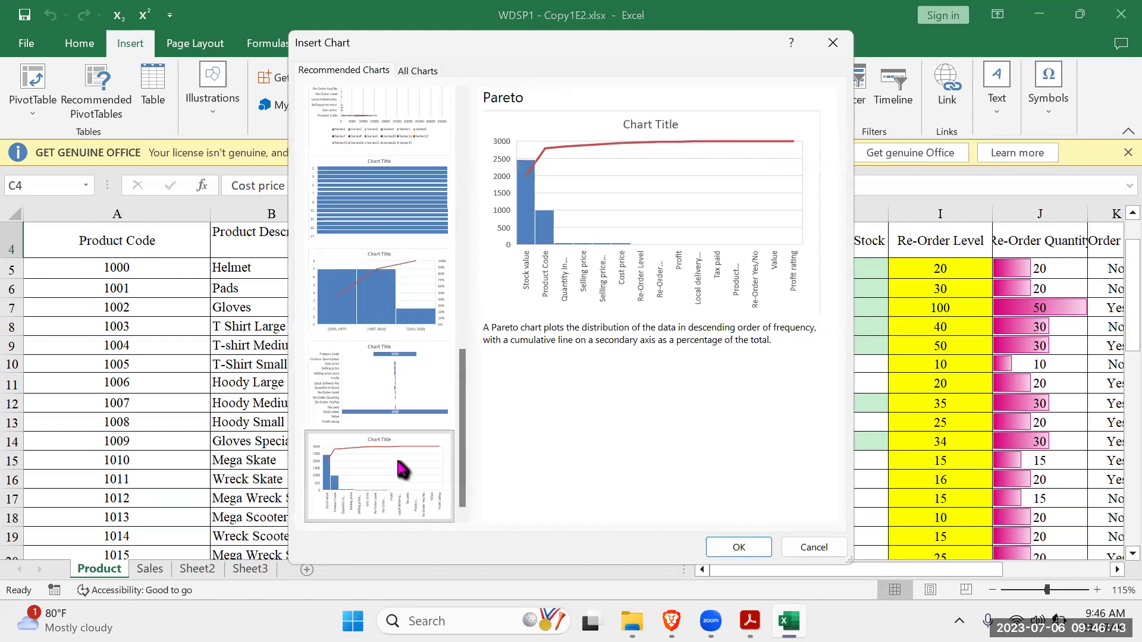
pyautogui.scroll(7, 400, 470)
pyautogui.scroll(-7, 401, 461)
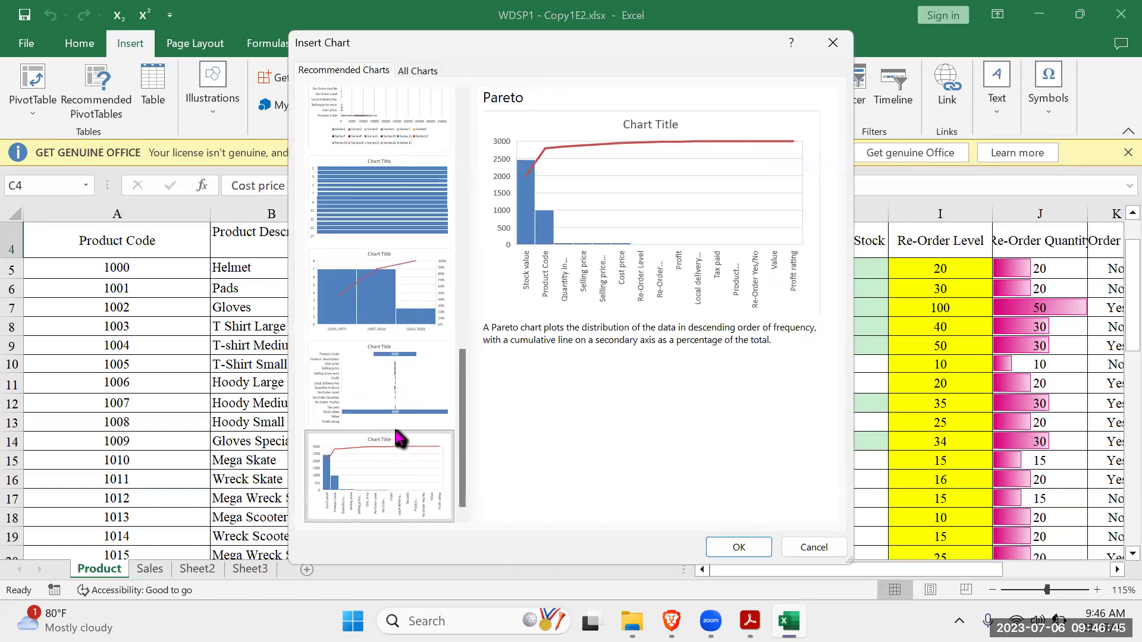
pyautogui.scroll(7, 408, 440)
pyautogui.click(832, 42)
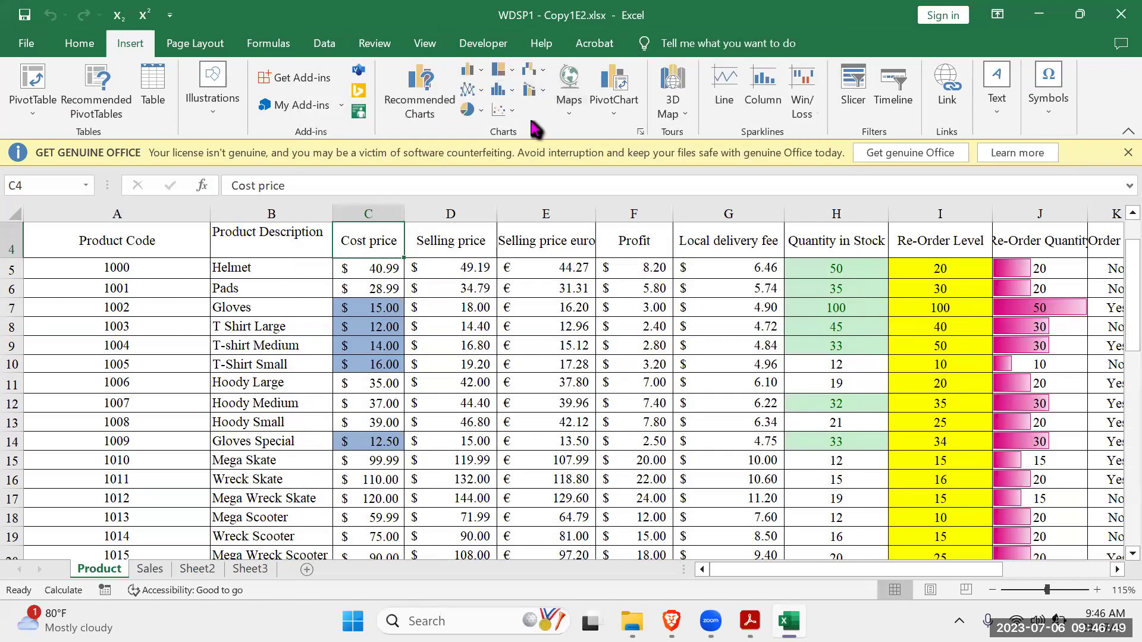
pyautogui.click(515, 118)
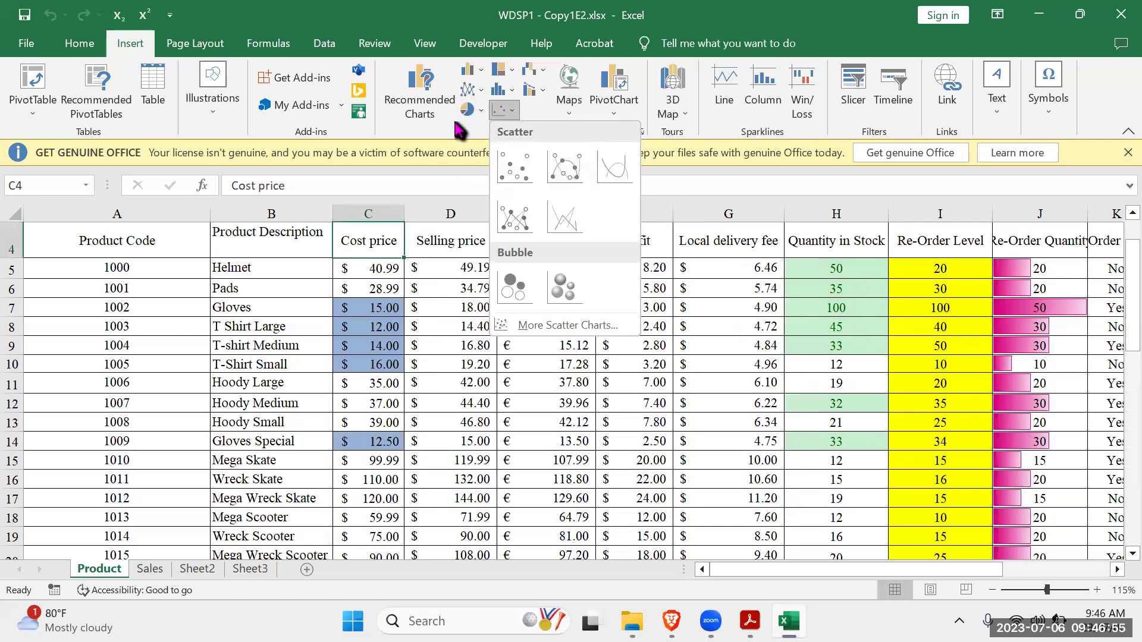
pyautogui.click(480, 111)
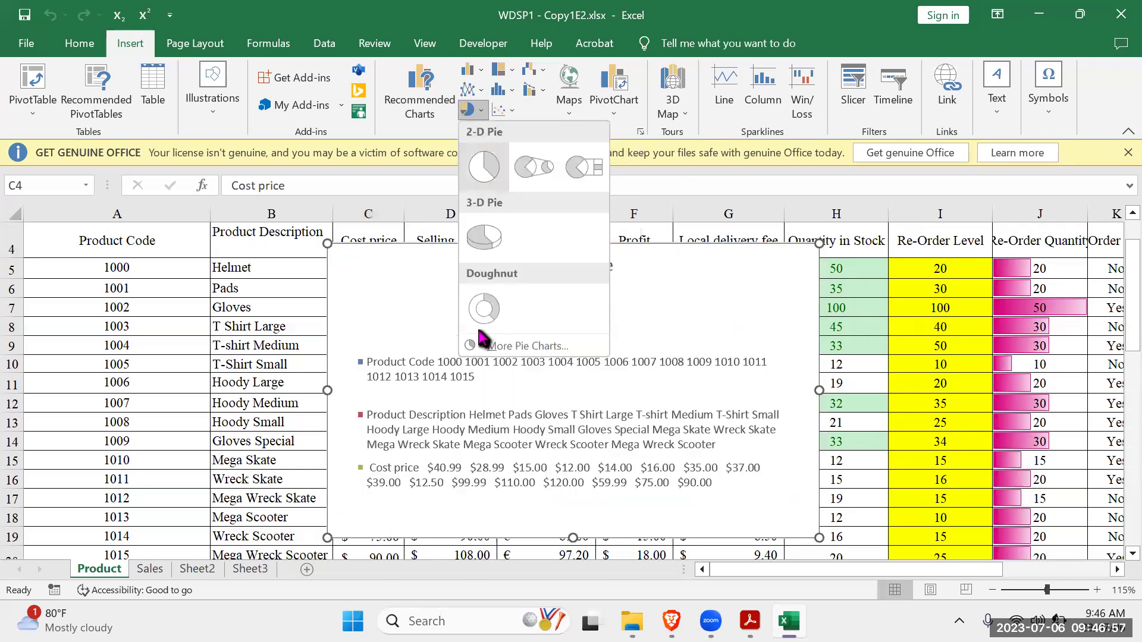
pyautogui.click(538, 122)
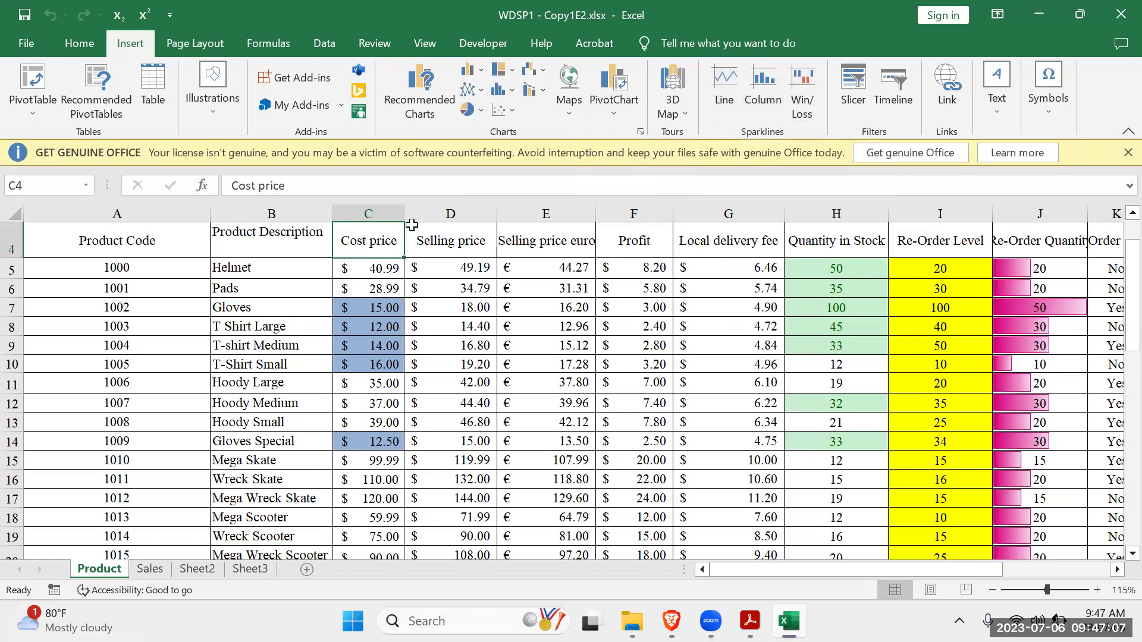
# Insert the recommended Clustered Bar chart for the whole Cost price column and delete that chart.
pyautogui.click(384, 213)
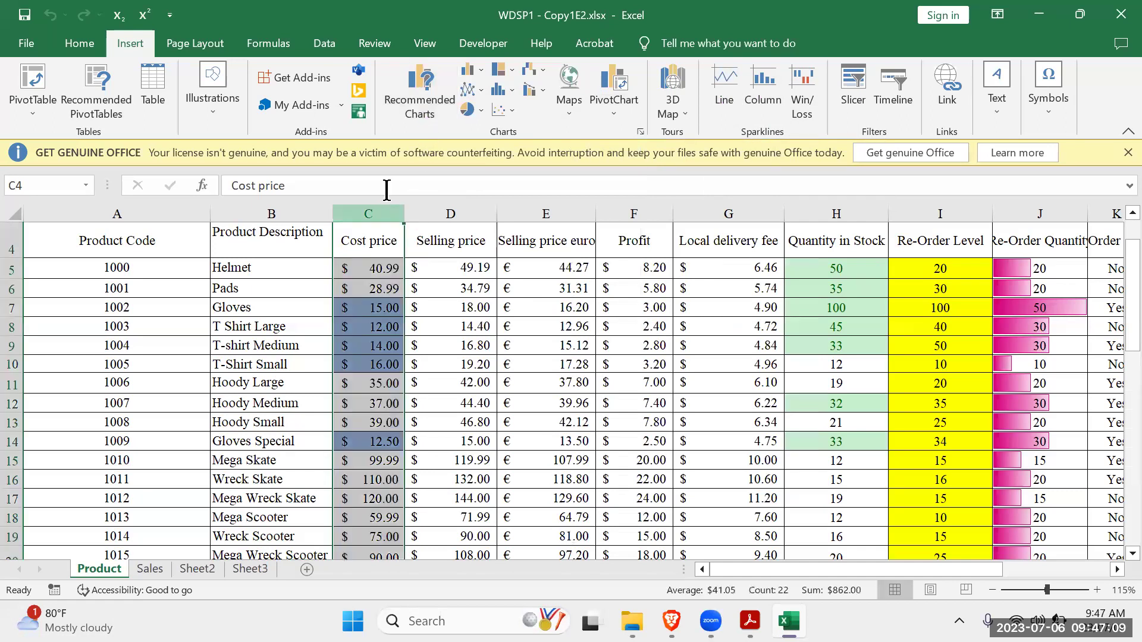
pyautogui.click(437, 104)
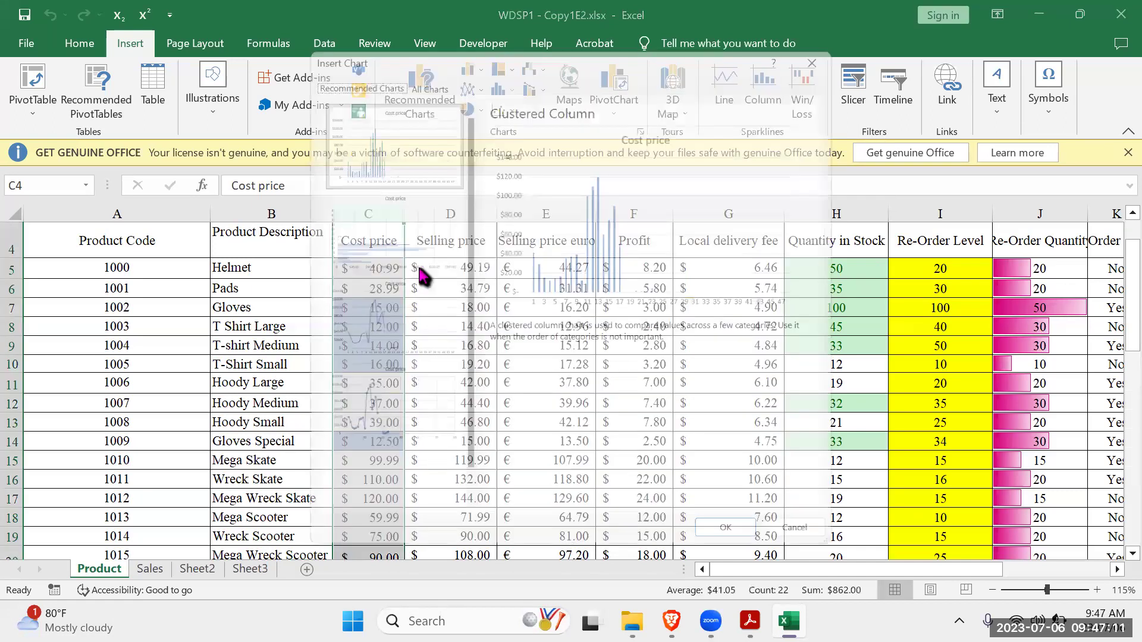
pyautogui.click(378, 243)
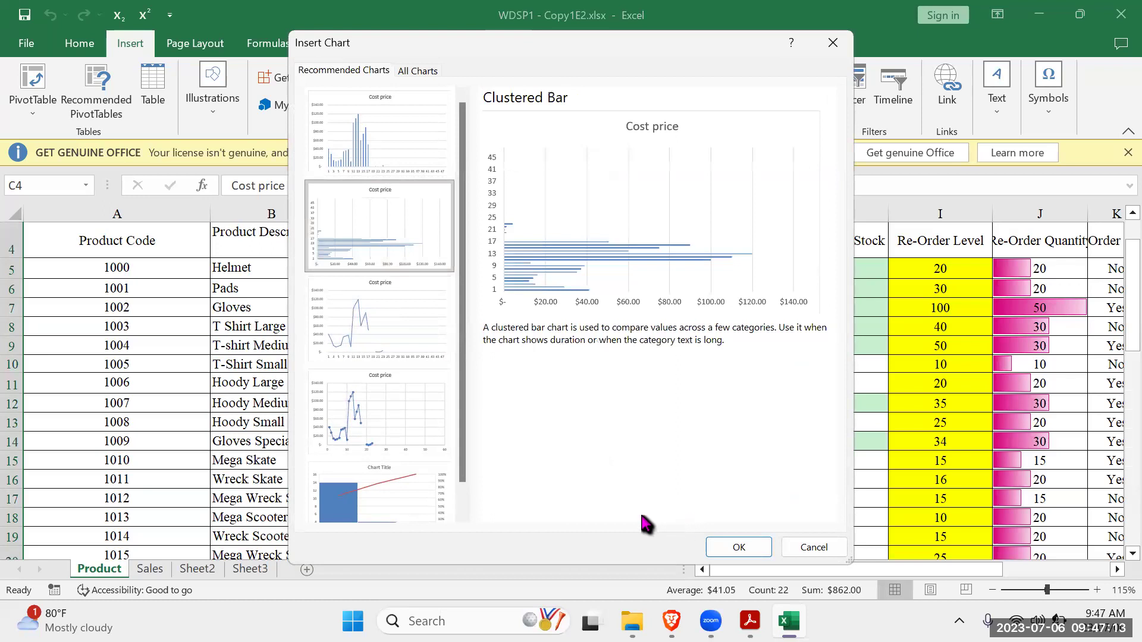
pyautogui.click(742, 549)
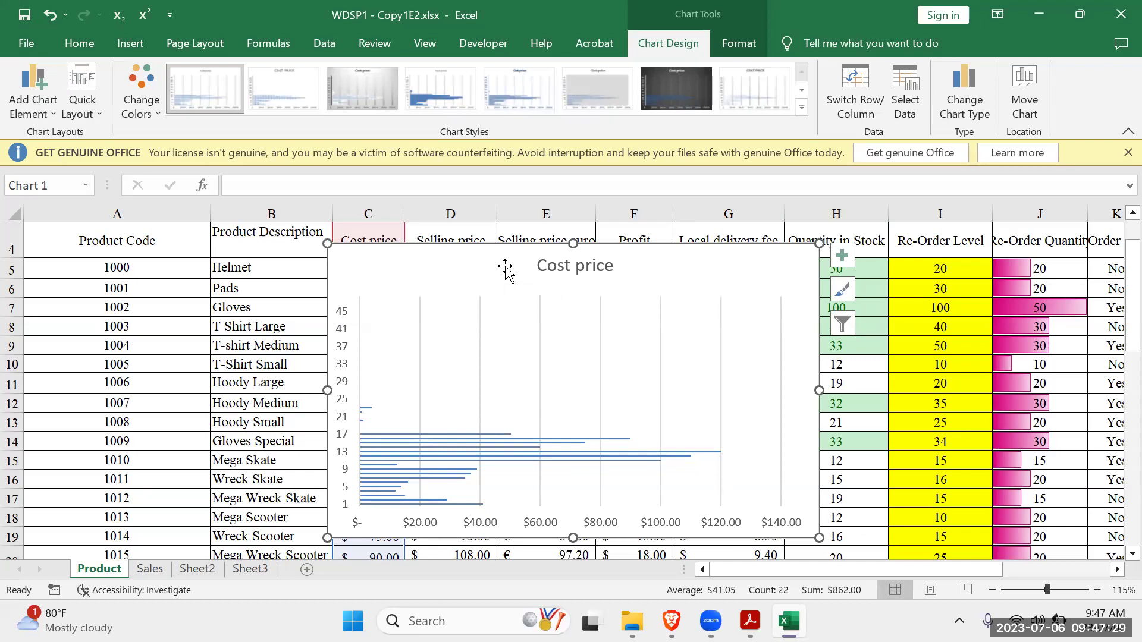
pyautogui.press('Delete')
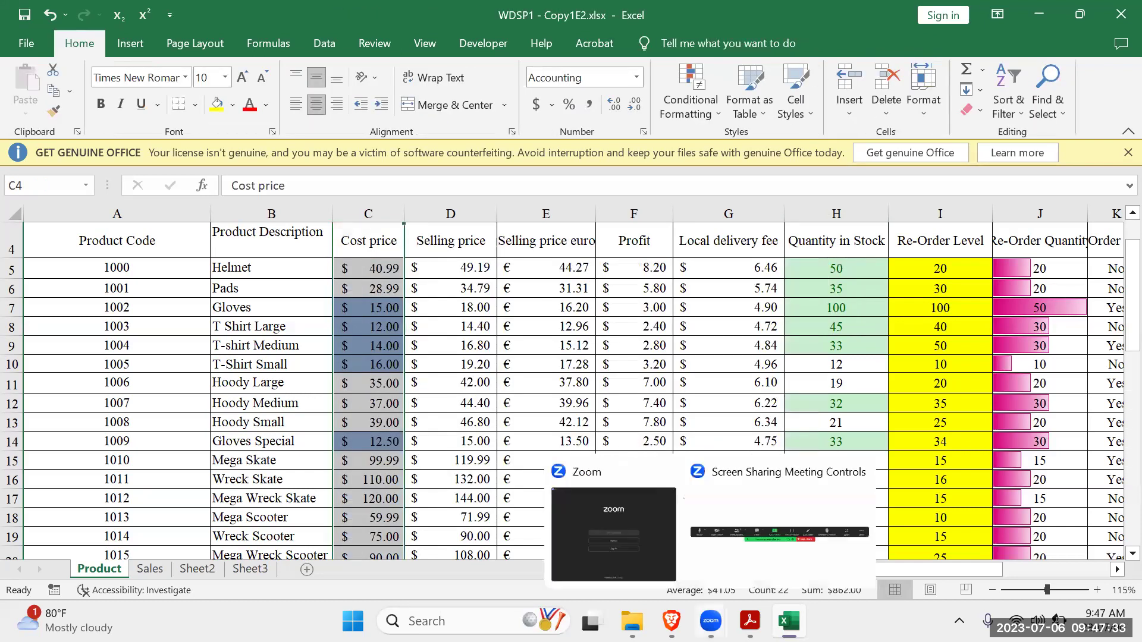
# Check the macro instructions in the Acrobat PDF, return to the Excel workbook and look at its list of macros.
pyautogui.click(750, 621)
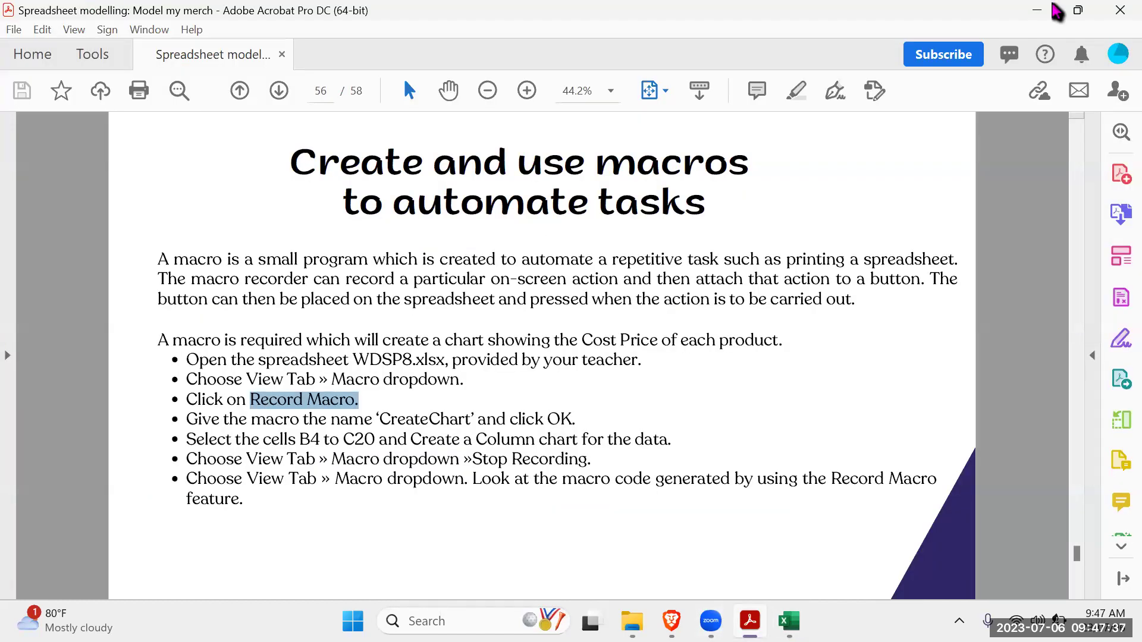
pyautogui.click(1036, 13)
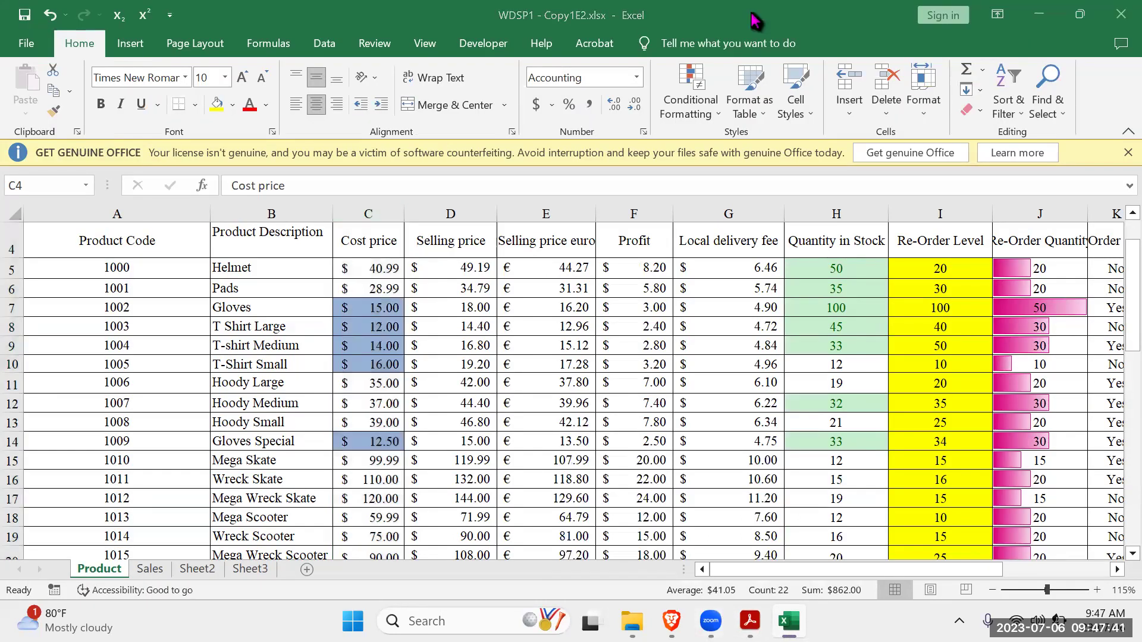
pyautogui.click(426, 44)
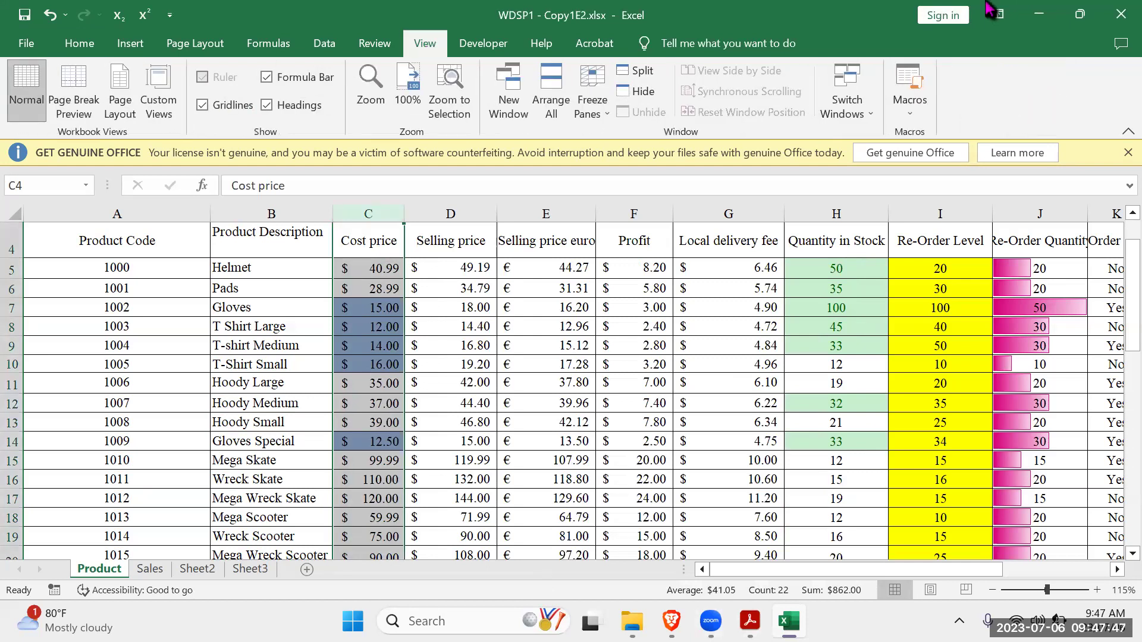
pyautogui.click(915, 117)
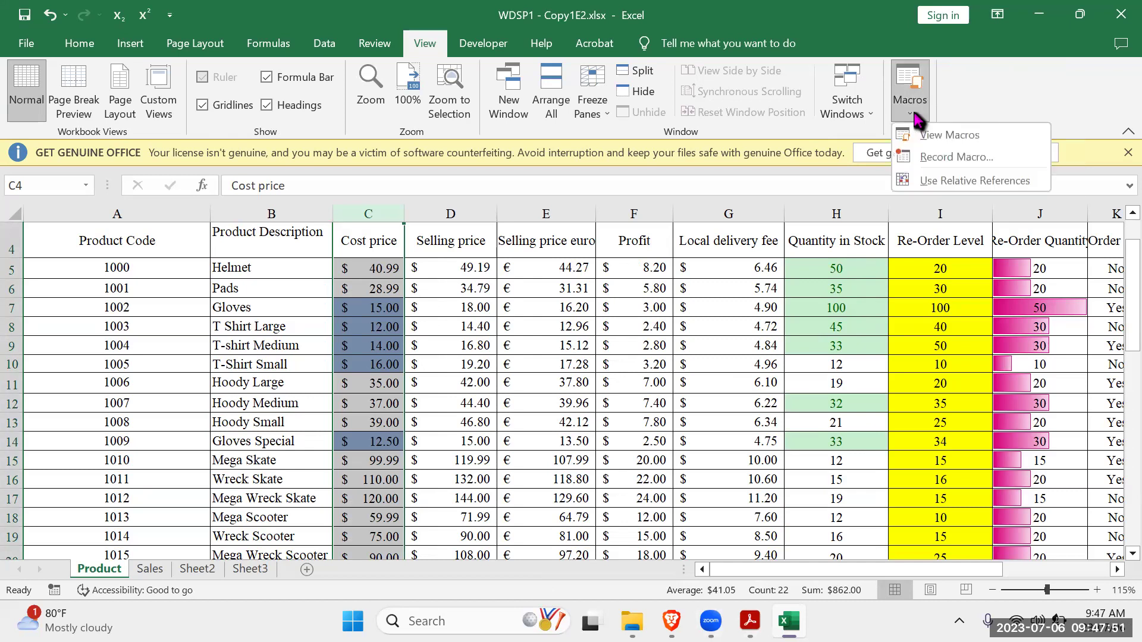
pyautogui.click(940, 138)
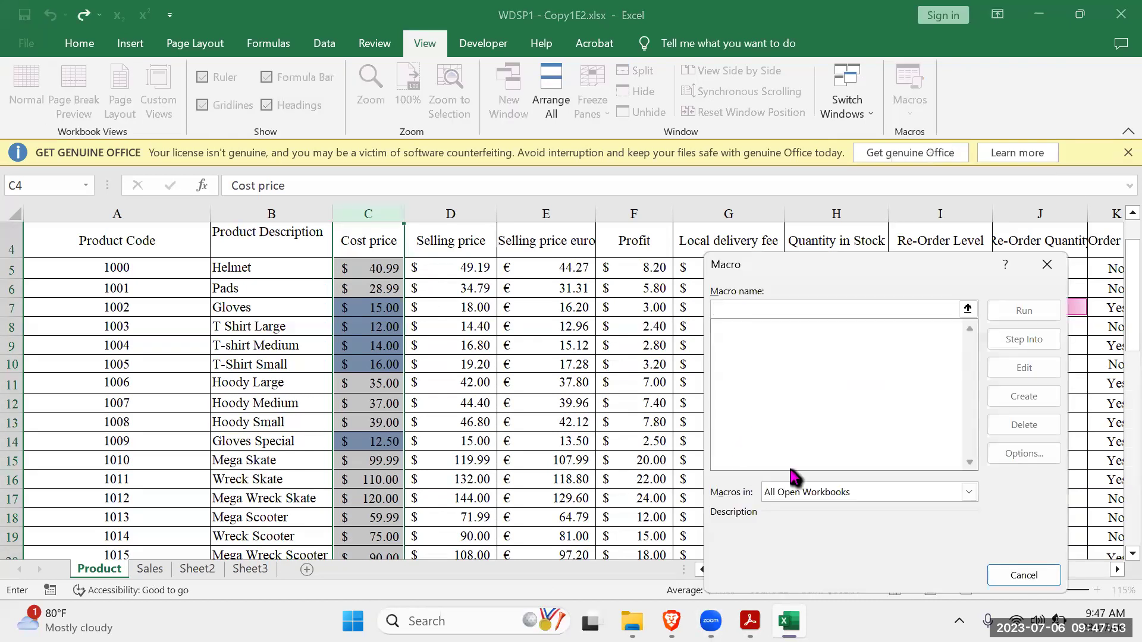
pyautogui.click(1048, 265)
# Start recording a macro named chart, stored in This Workbook.
pyautogui.click(919, 115)
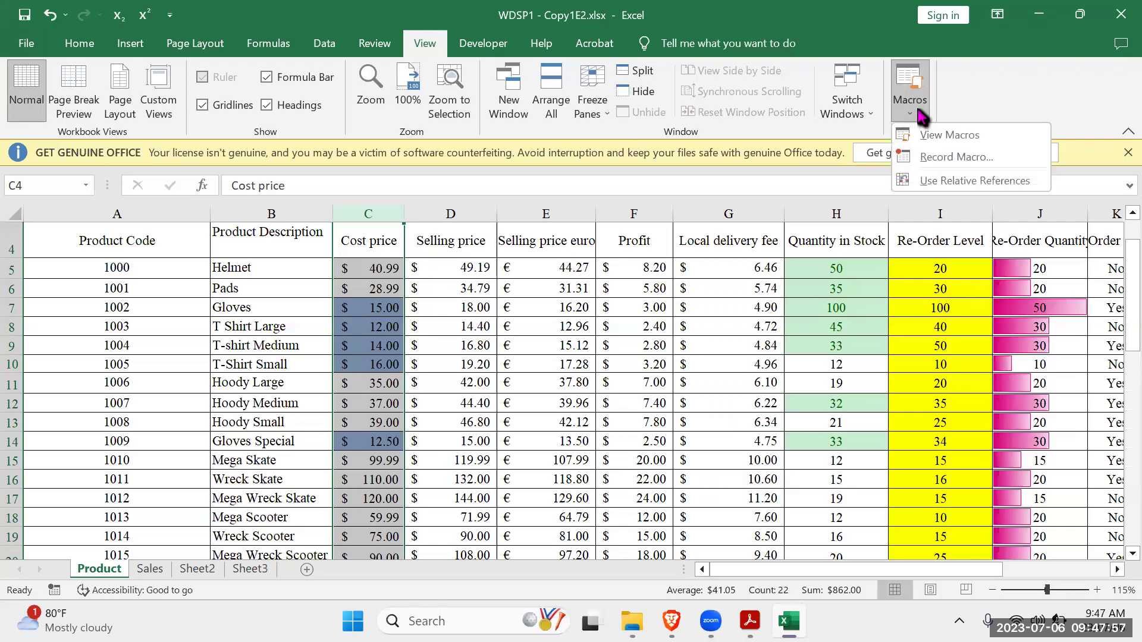
pyautogui.click(925, 159)
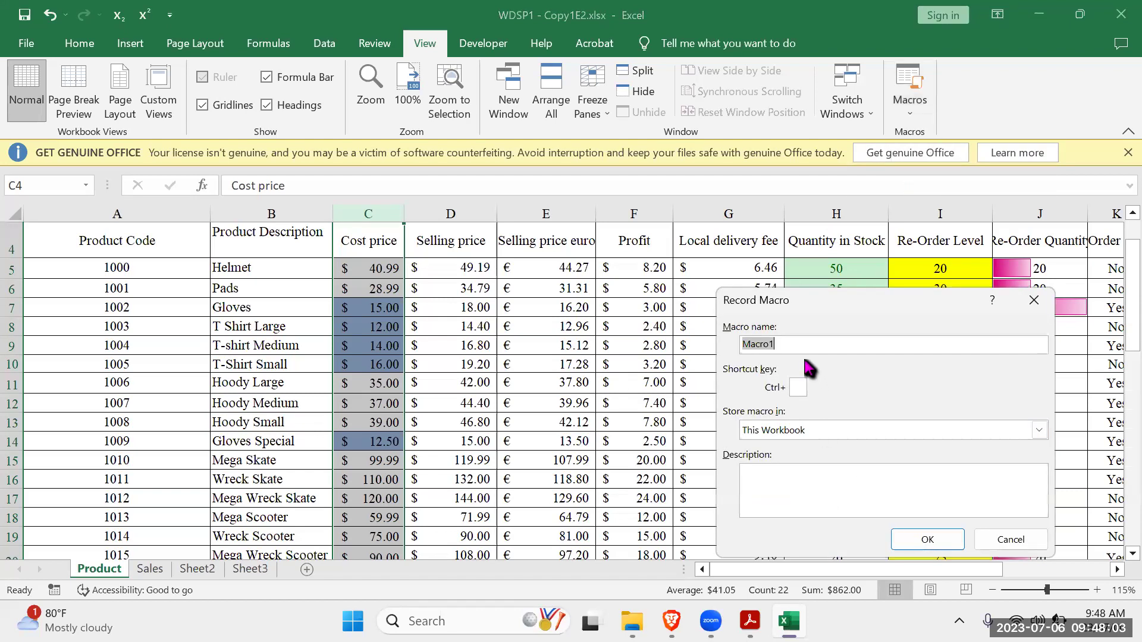
pyautogui.press('BackSpace')
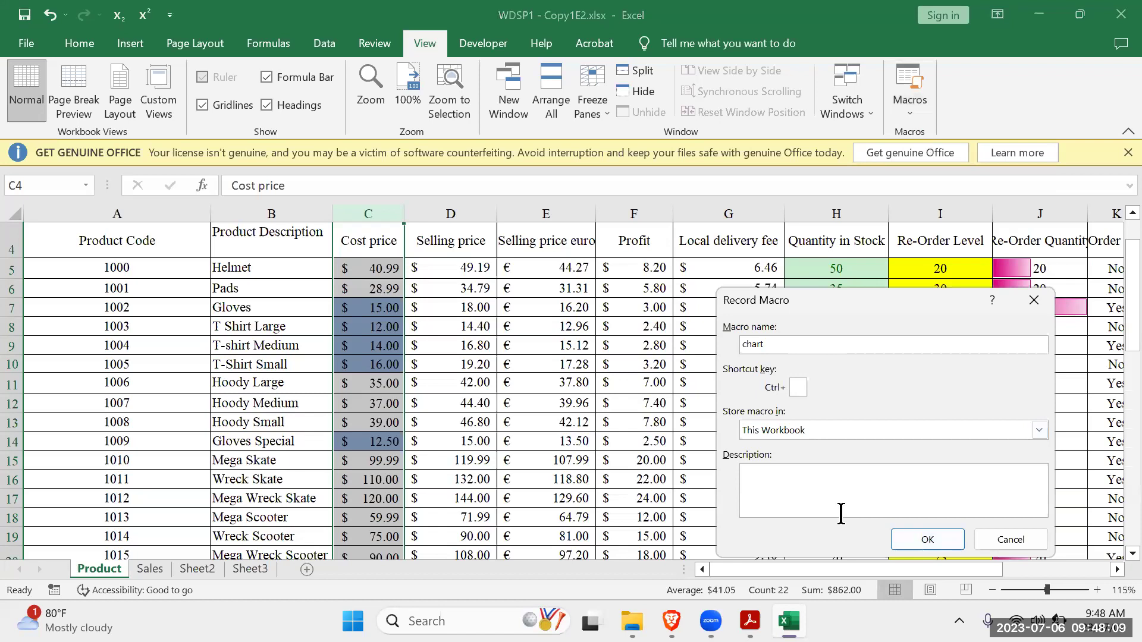
pyautogui.click(952, 538)
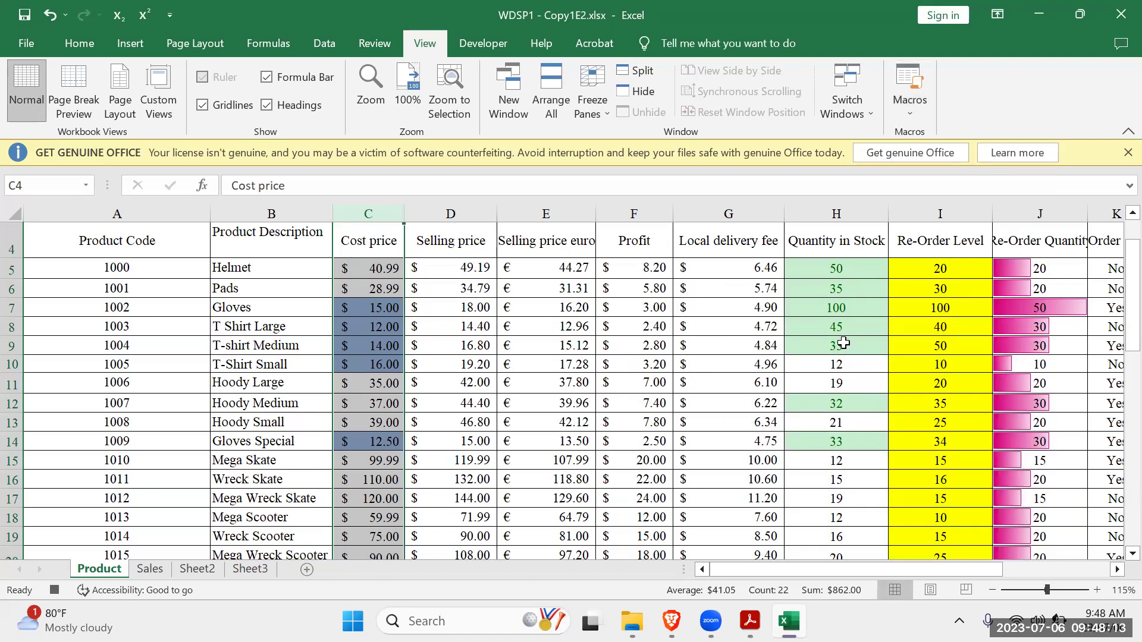
pyautogui.click(917, 110)
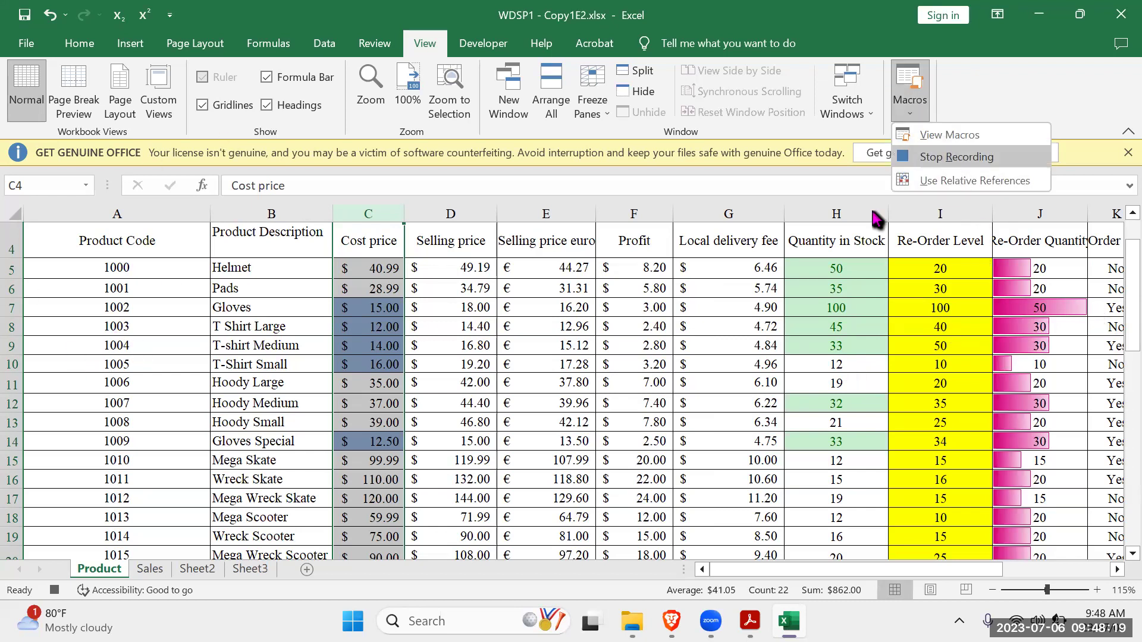
# Insert the recommended Scatter chart for the Cost price column and deselect the chart by selecting cell I15.
pyautogui.click(136, 52)
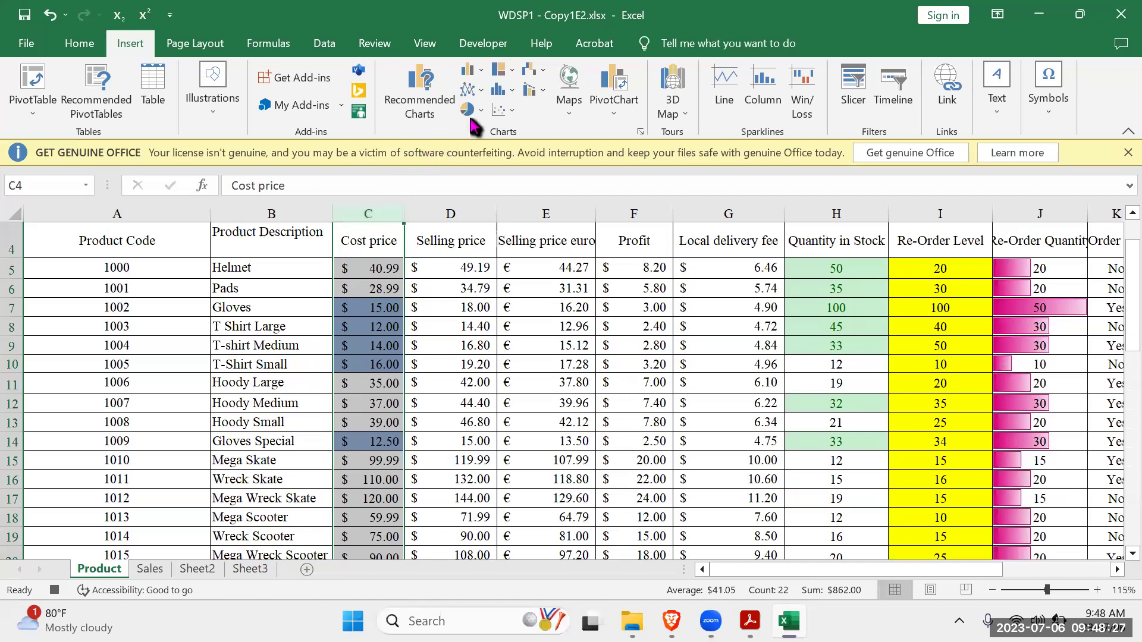
pyautogui.click(419, 106)
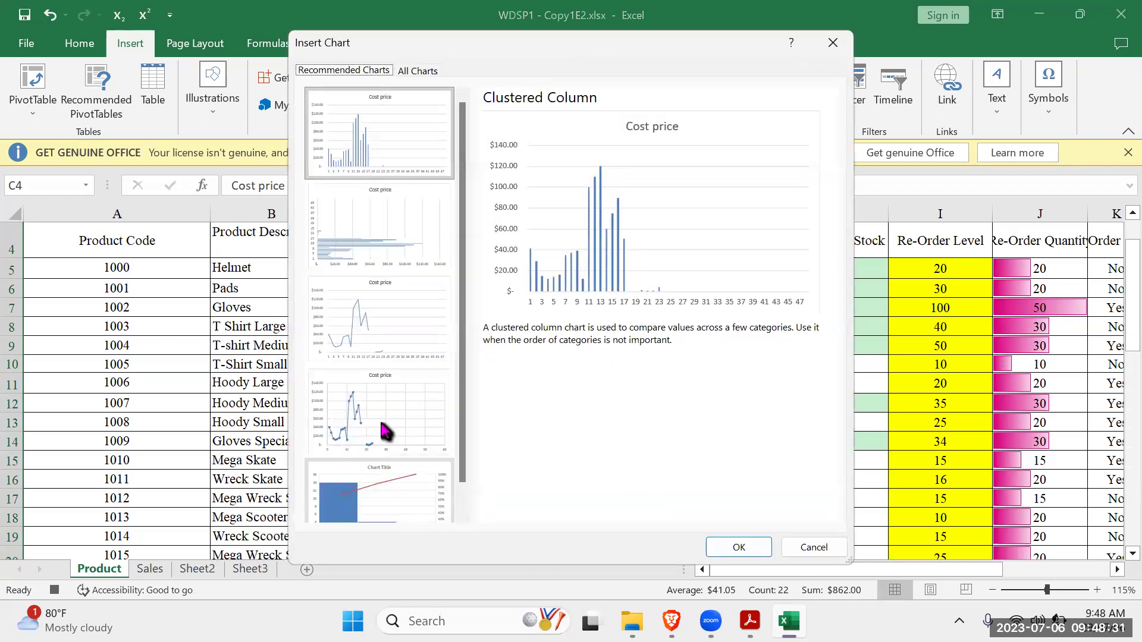
pyautogui.click(384, 425)
pyautogui.click(721, 540)
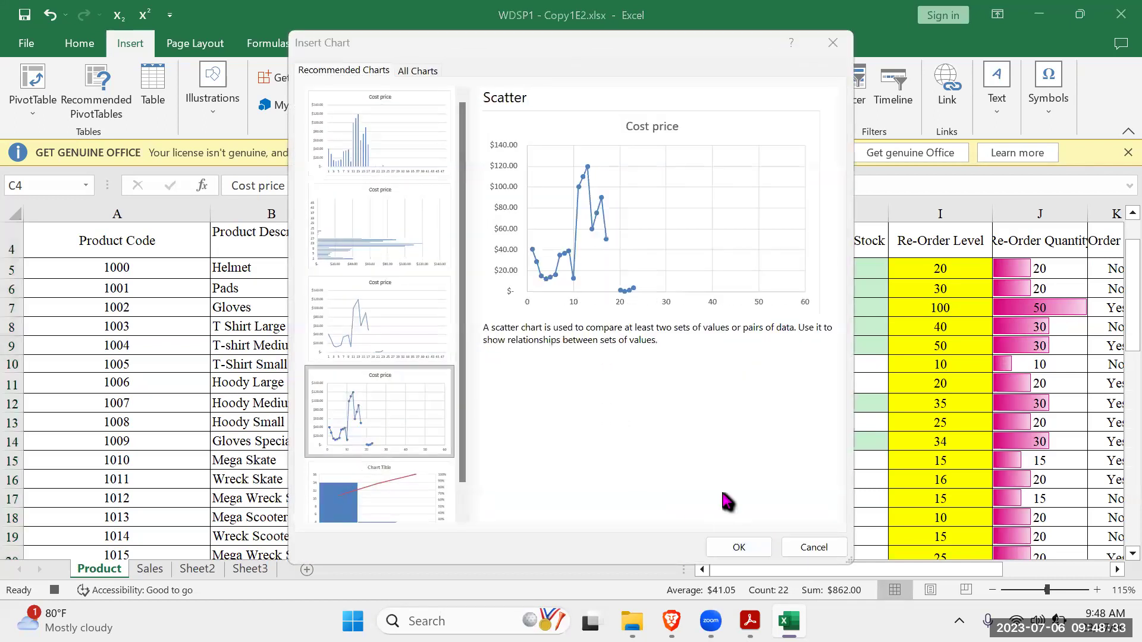
pyautogui.click(734, 545)
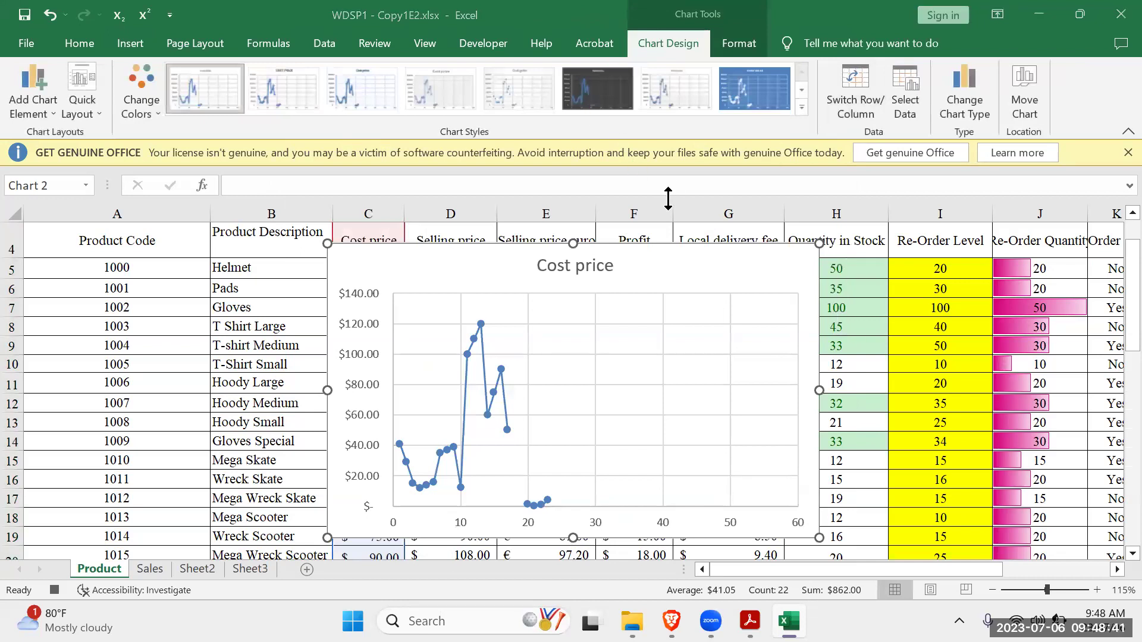
pyautogui.click(978, 460)
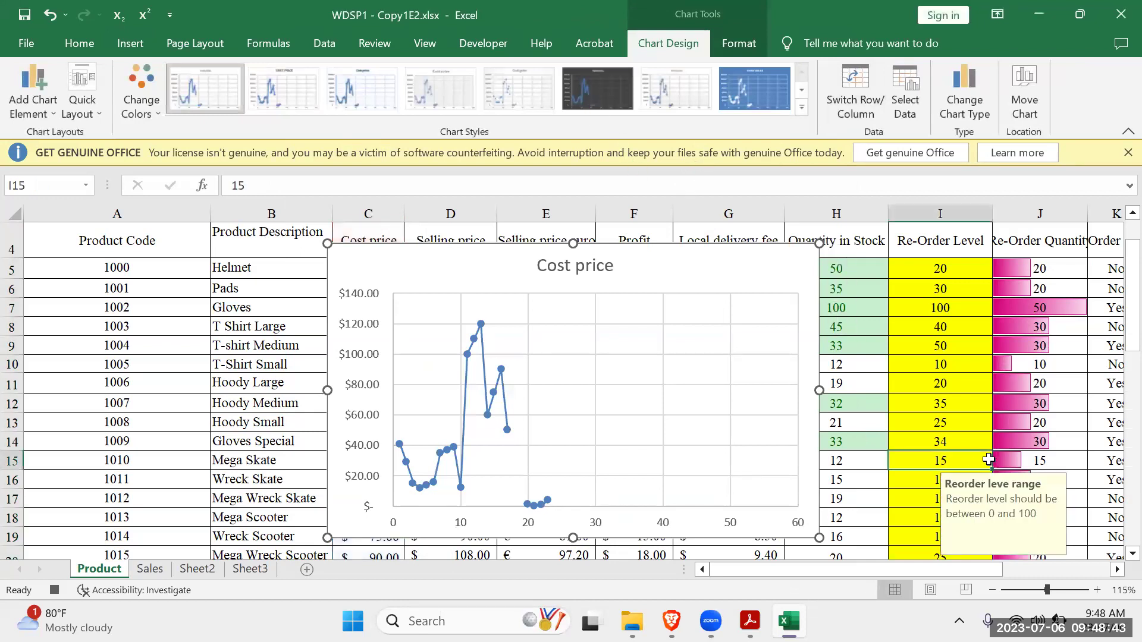
# Stop recording the macro.
pyautogui.click(414, 49)
pyautogui.click(910, 110)
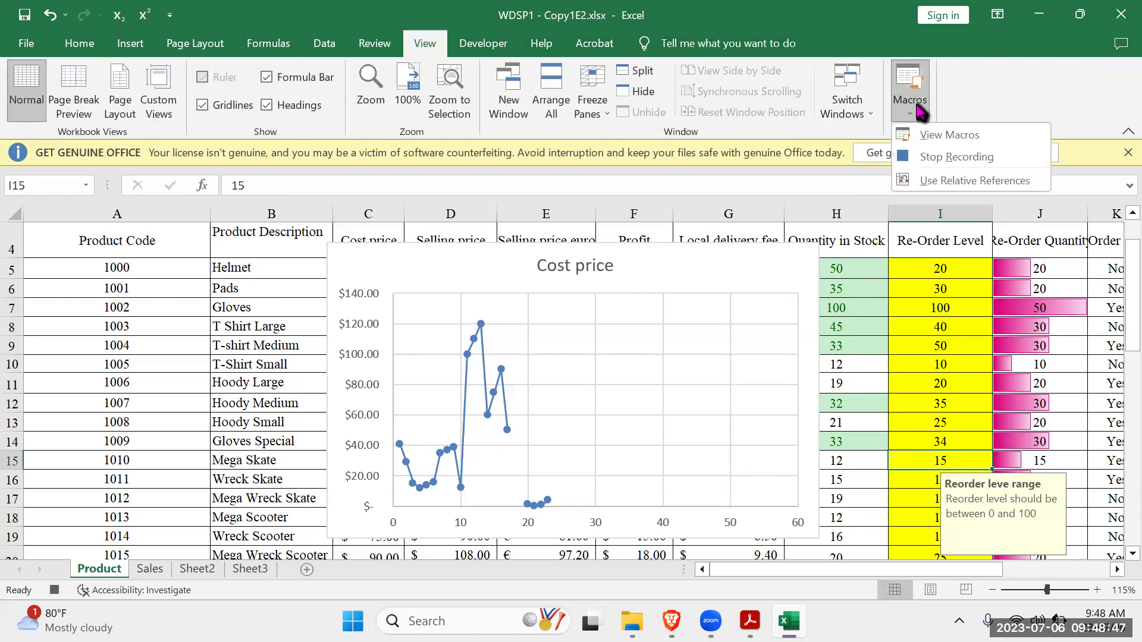
pyautogui.click(953, 161)
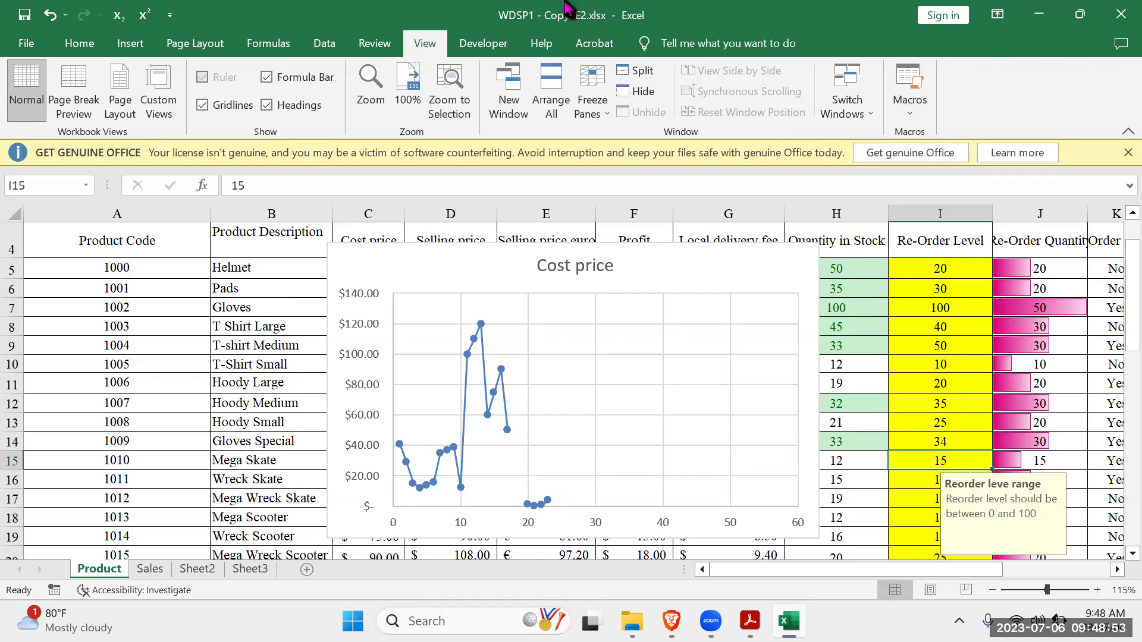
# Look for the recorded chart macro in the list of macros for all open workbooks and close the list.
pyautogui.click(918, 122)
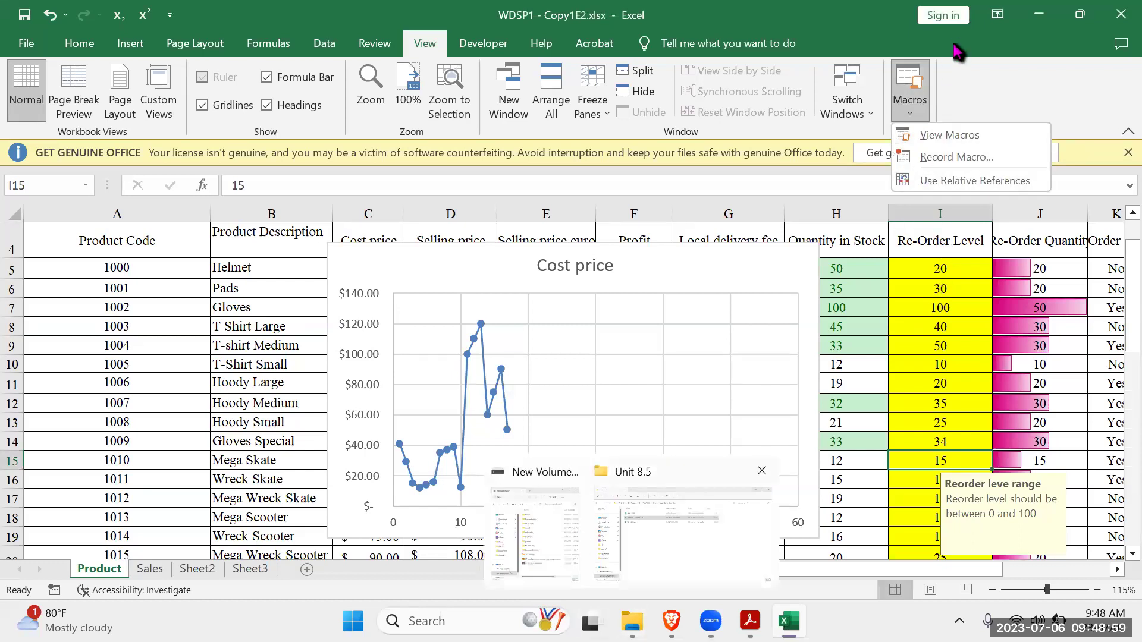
pyautogui.click(950, 135)
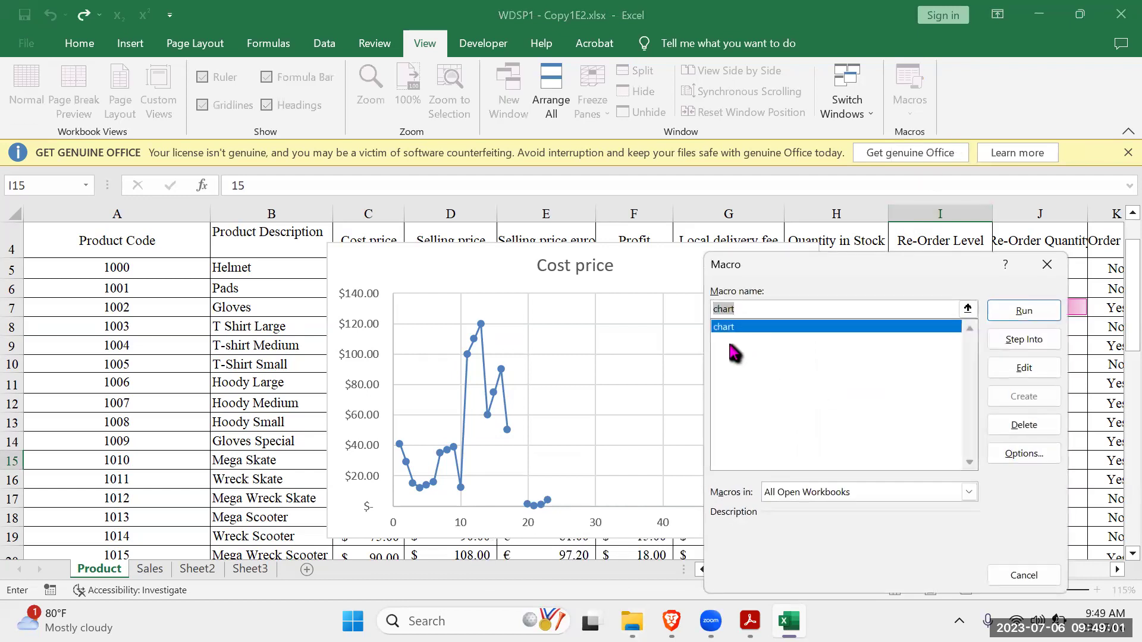
pyautogui.click(1048, 264)
# Delete the Cost price scatter chart from the Product sheet.
pyautogui.click(671, 386)
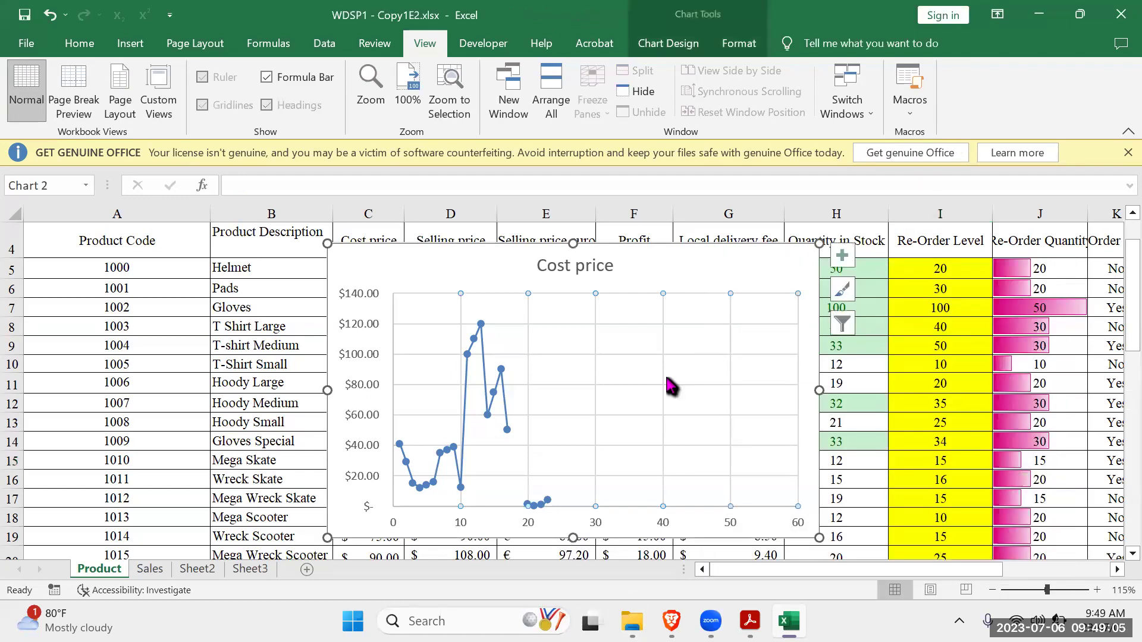
pyautogui.click(664, 381)
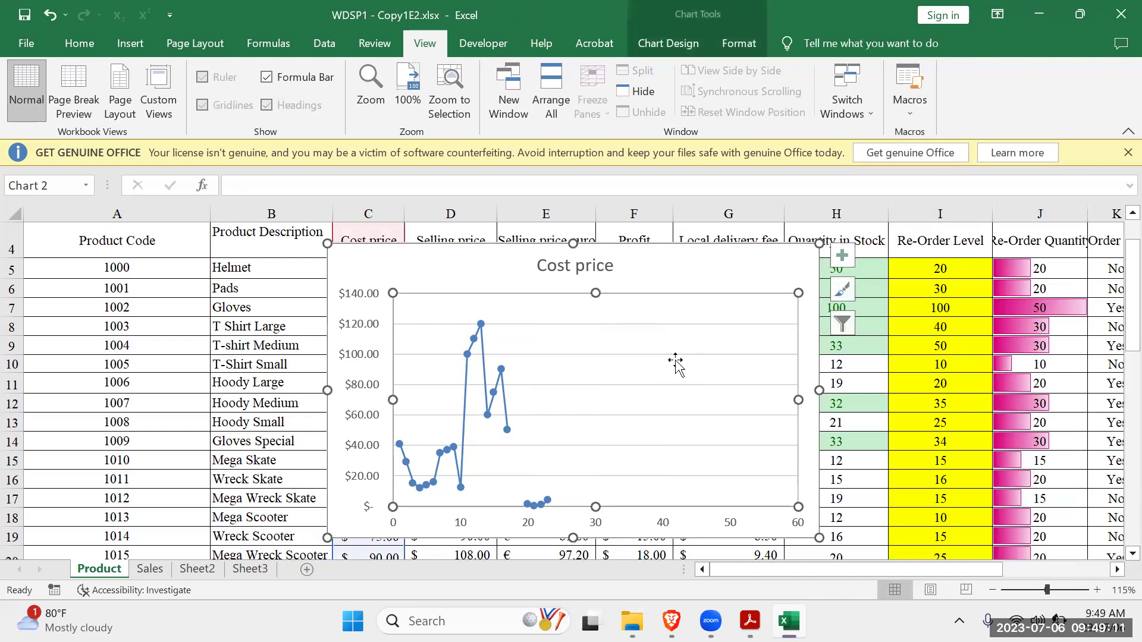
pyautogui.click(676, 273)
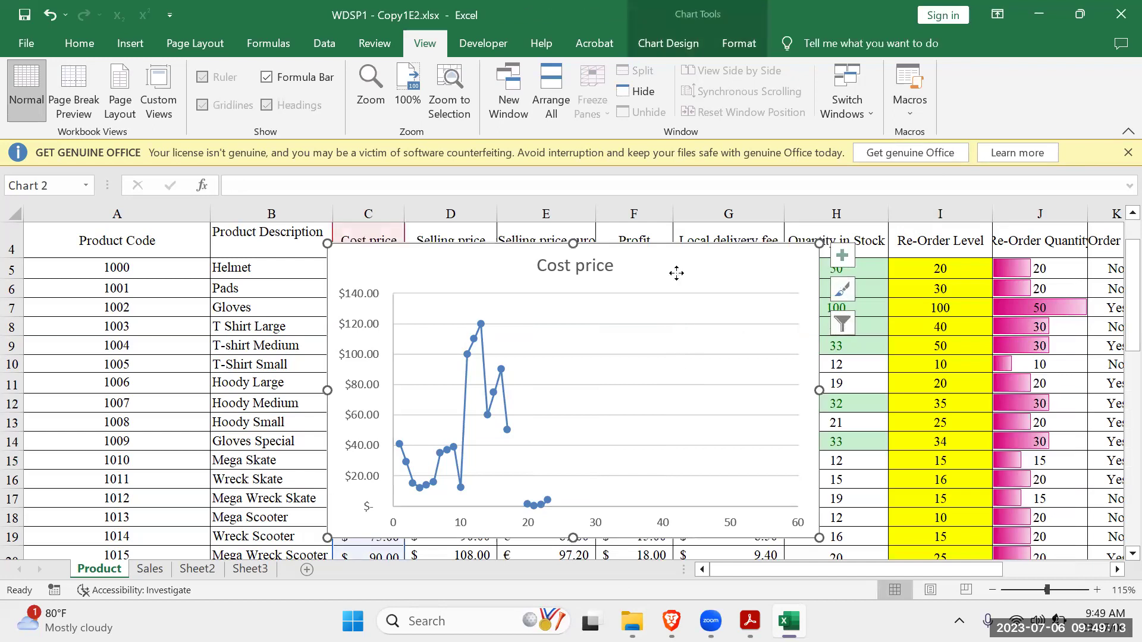
pyautogui.moveTo(561, 274); pyautogui.dragTo(616, 303)
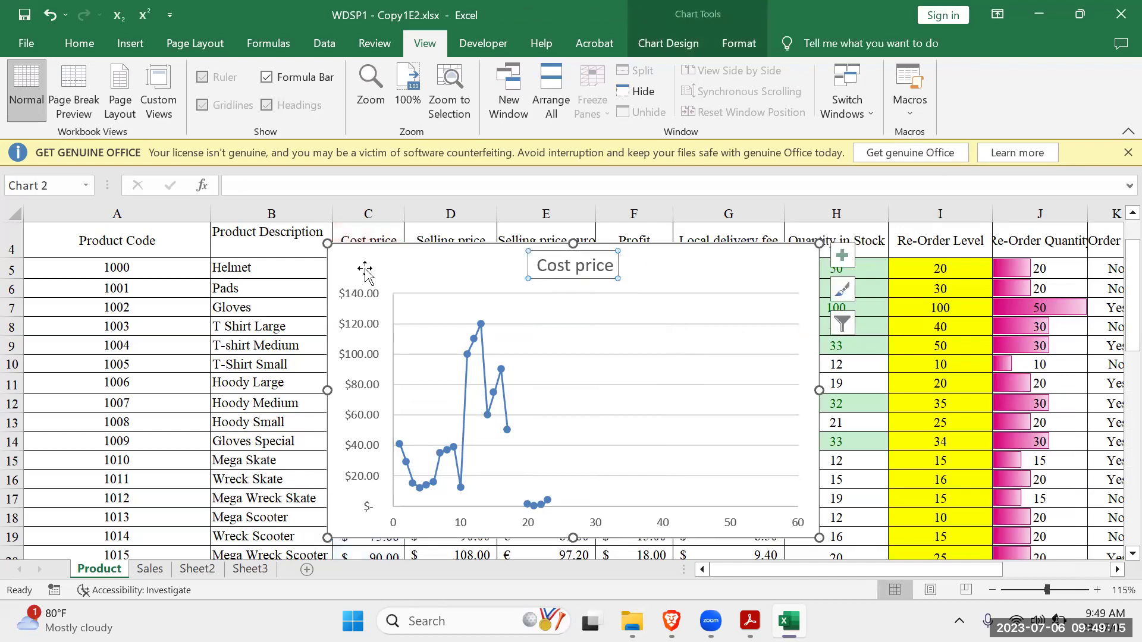
pyautogui.click(1016, 363)
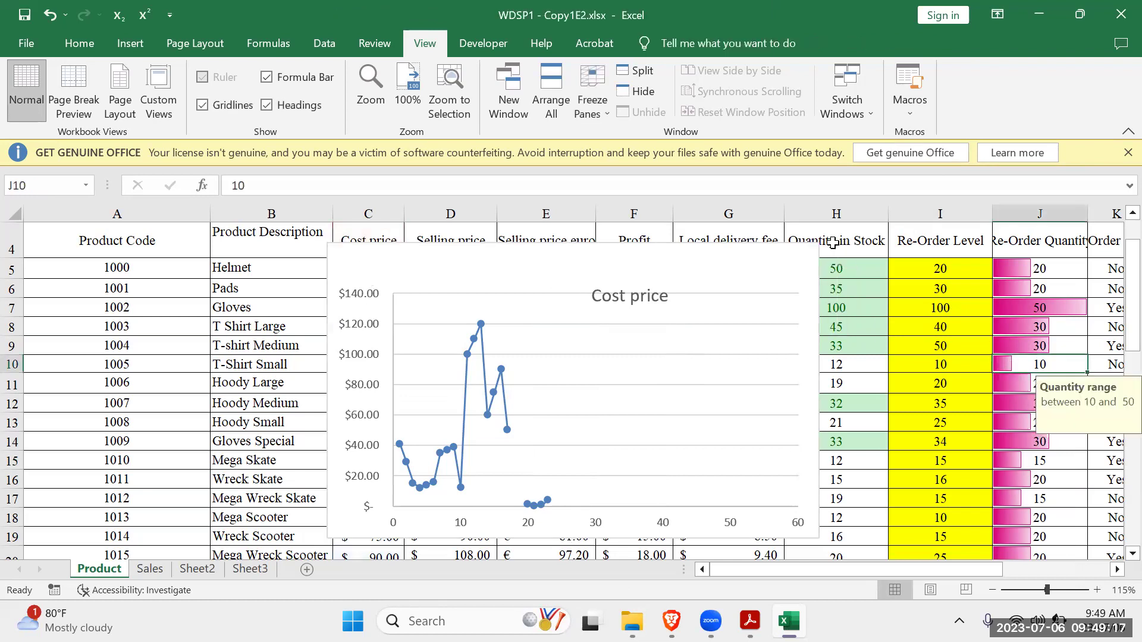
pyautogui.click(800, 280)
pyautogui.press('Delete')
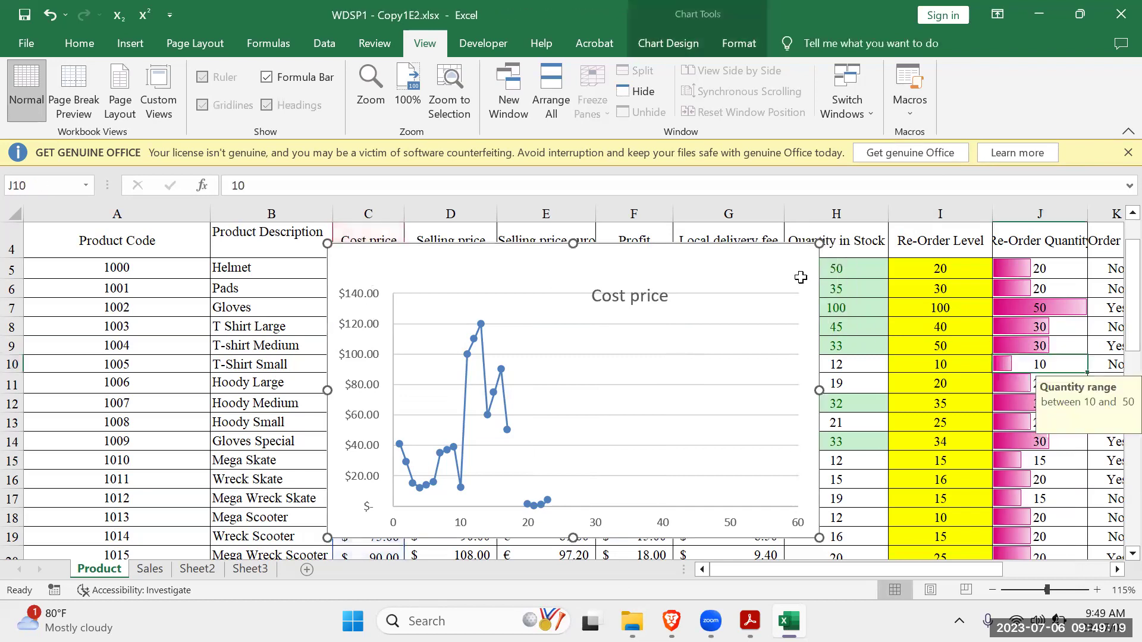
# Run the chart macro to generate the Cost price chart on the Product sheet.
pyautogui.click(910, 98)
pyautogui.click(927, 135)
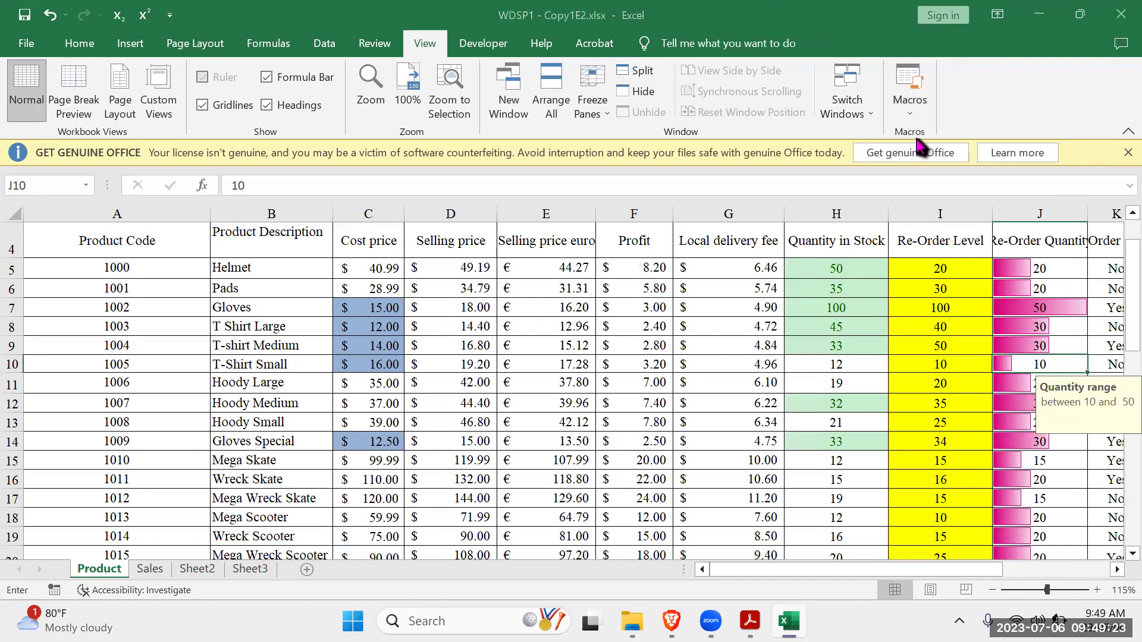
pyautogui.click(1006, 314)
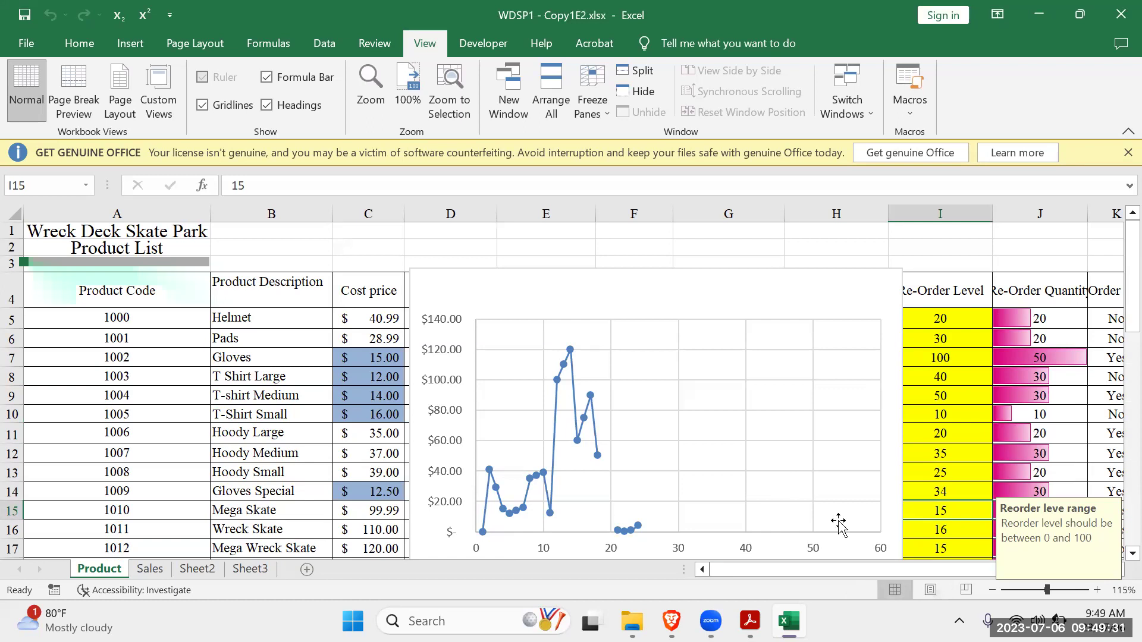
# Delete the chart generated by the macro from the Product sheet.
pyautogui.click(771, 423)
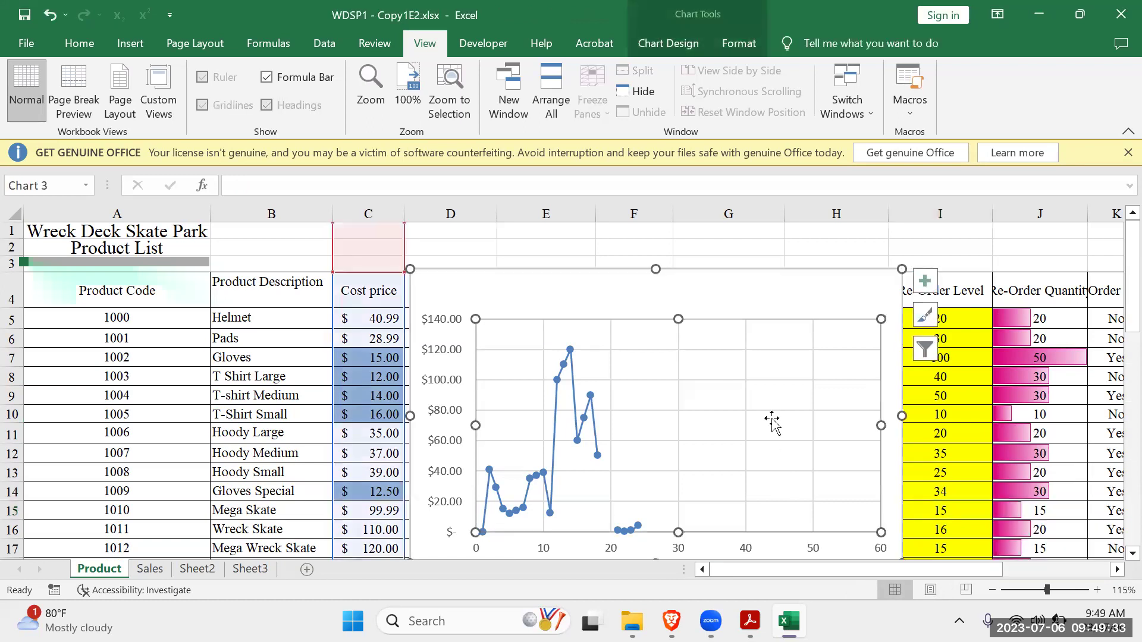
pyautogui.click(543, 260)
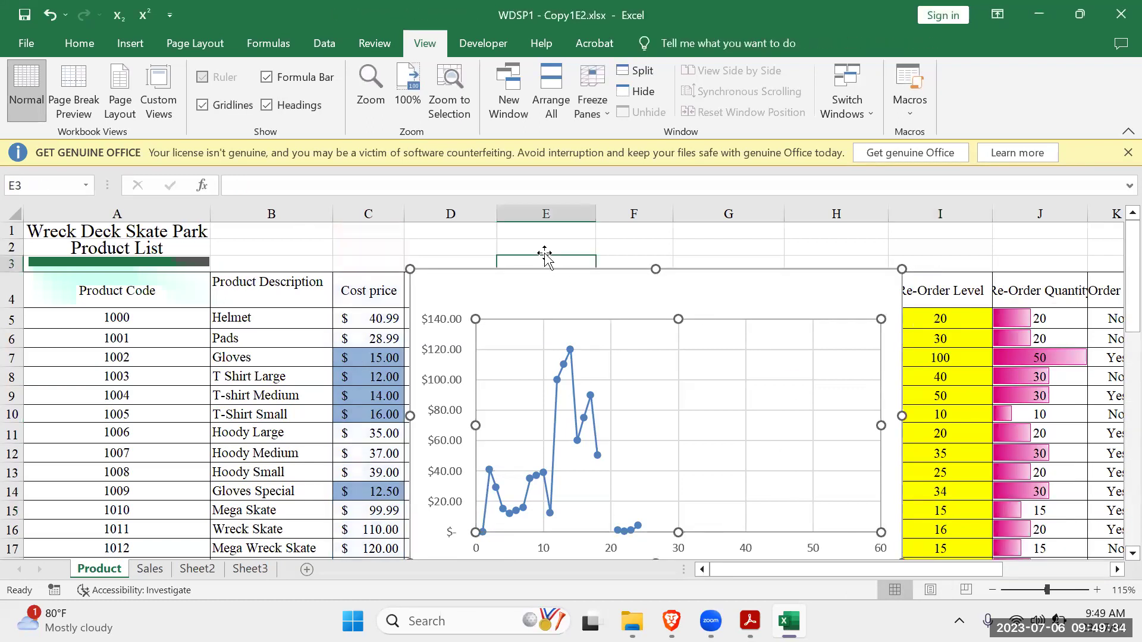
pyautogui.click(531, 293)
pyautogui.press('Delete')
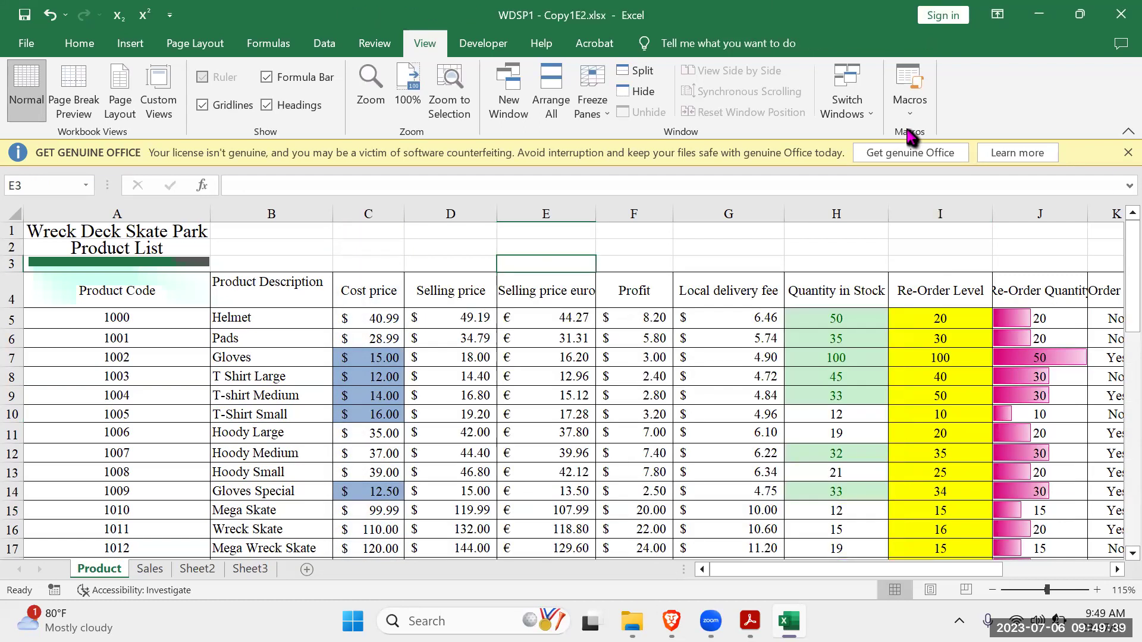
pyautogui.scroll(-1, 714, 397)
pyautogui.scroll(1, 714, 396)
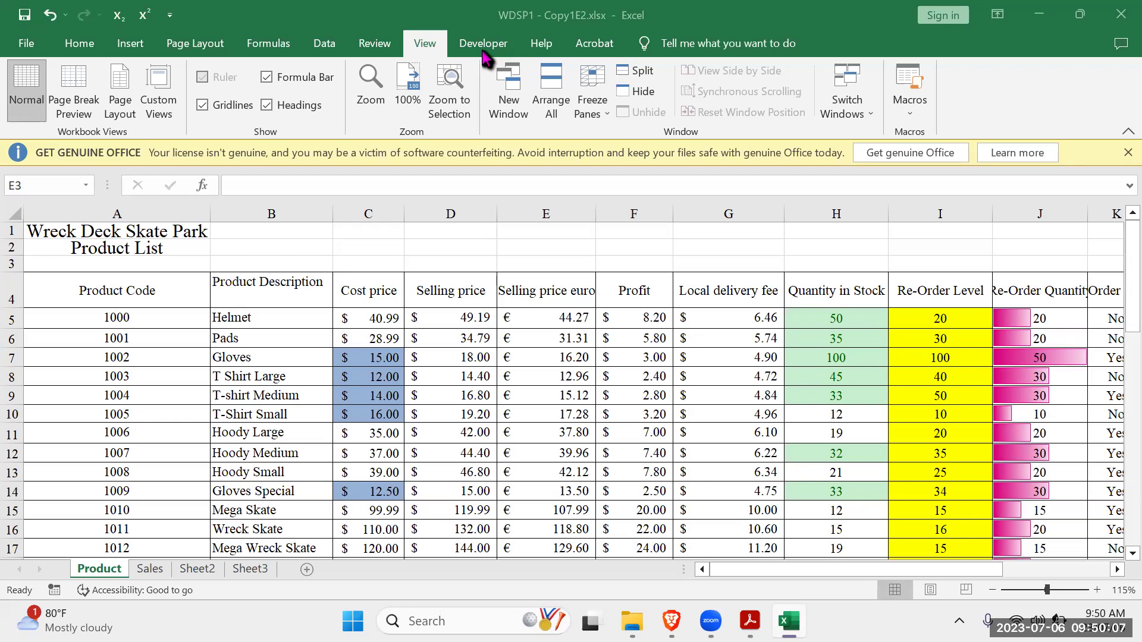
pyautogui.click(27, 46)
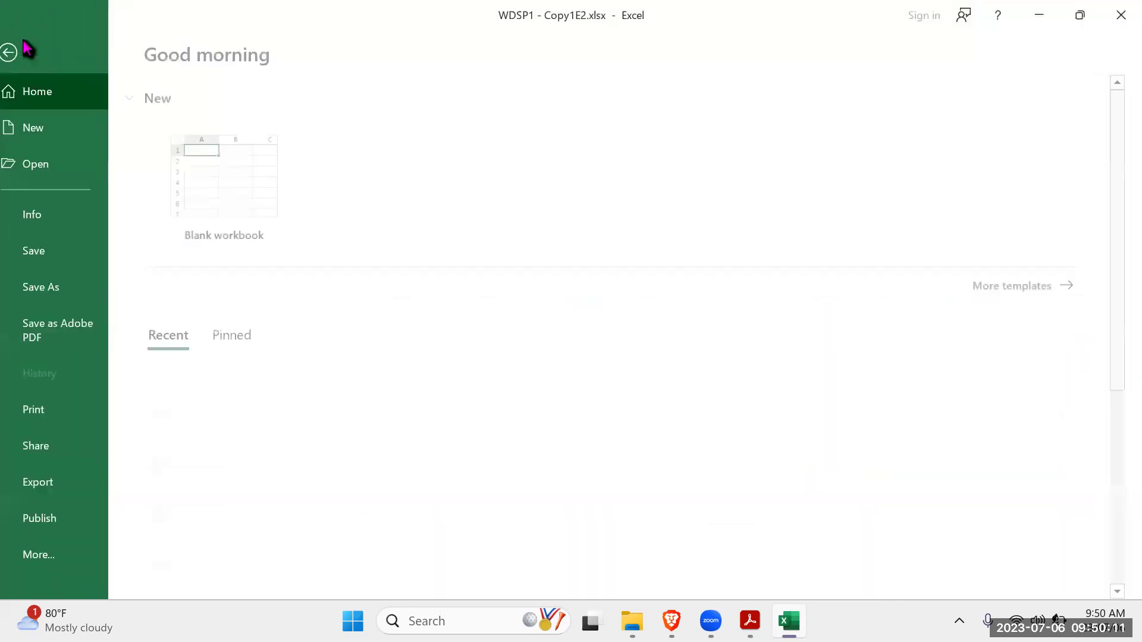
pyautogui.click(49, 552)
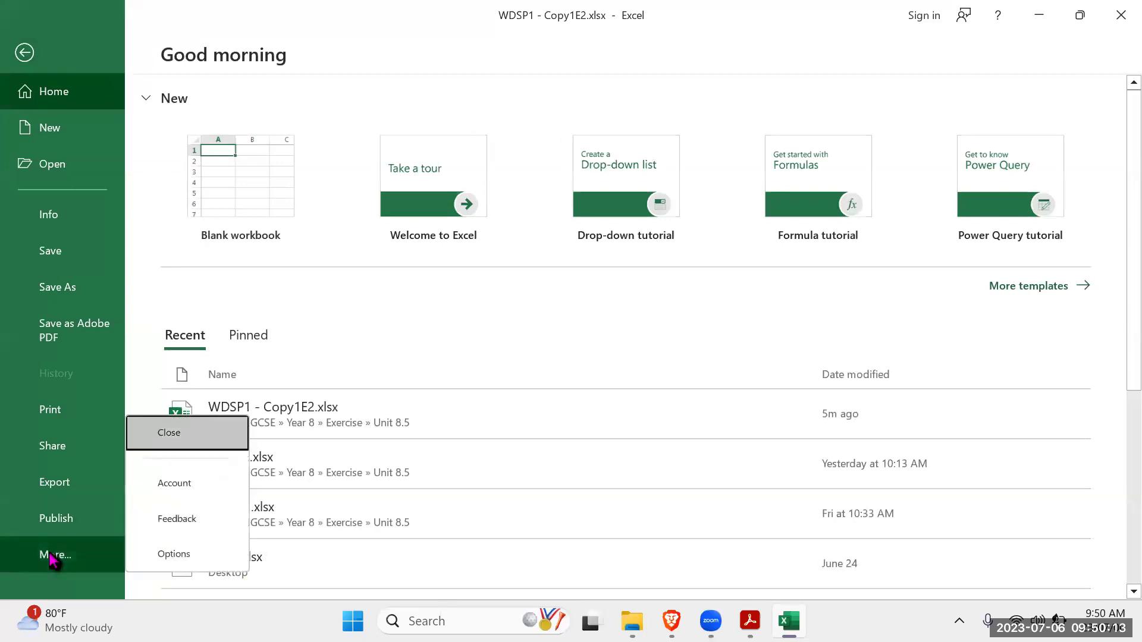
pyautogui.click(165, 554)
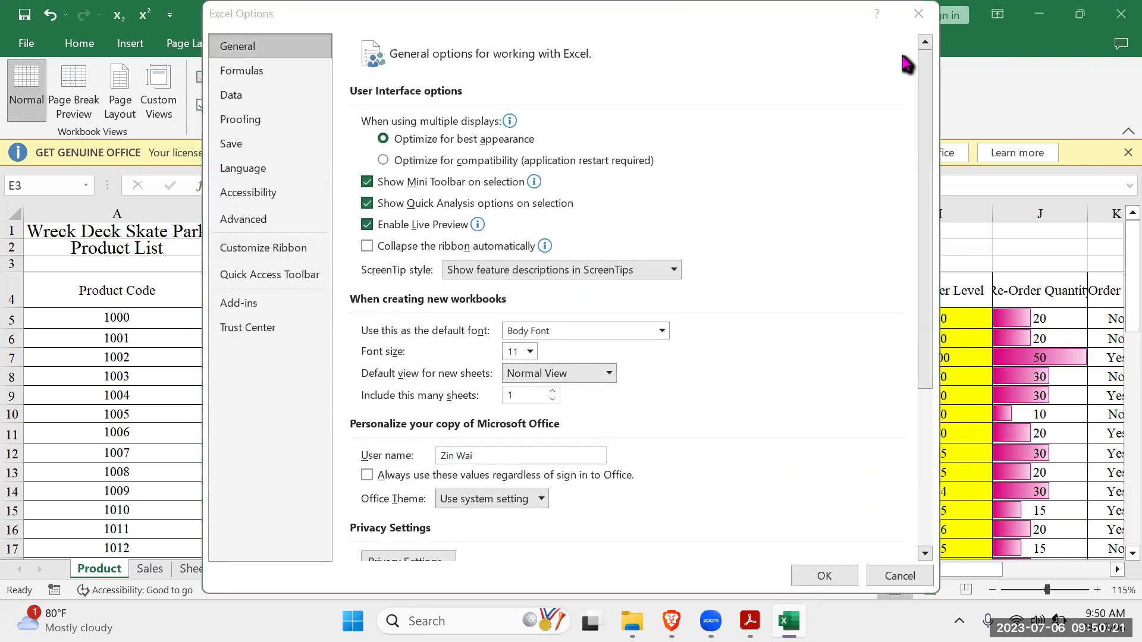
pyautogui.click(931, 13)
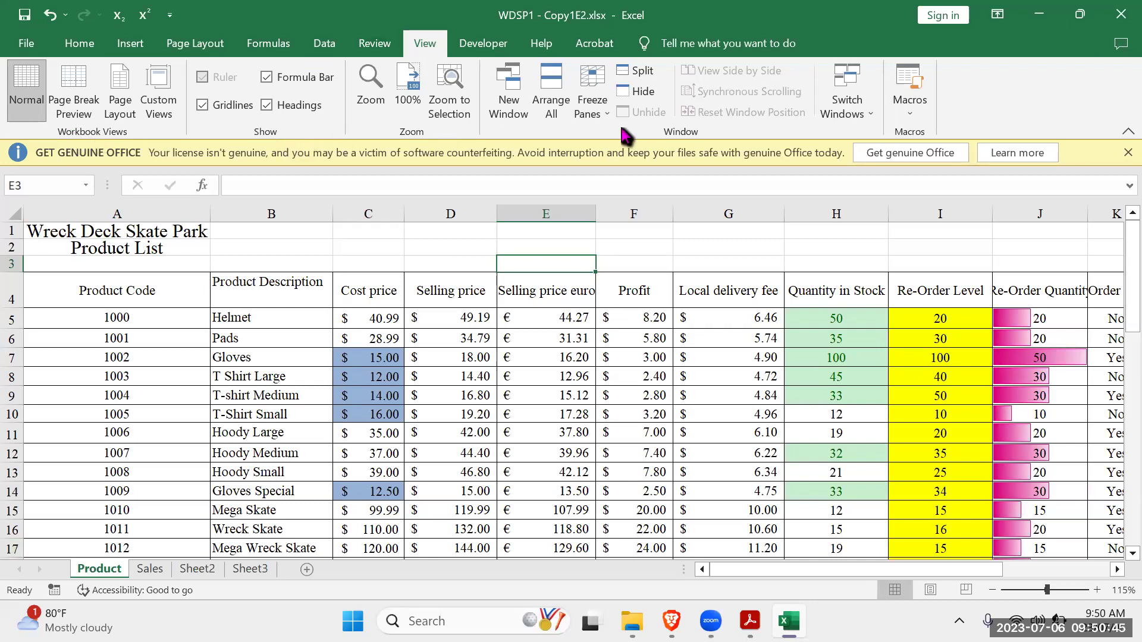
# In the ribbon customization options, turn the Developer entry of the Main Tabs off and on again, and accept the options with it enabled.
pyautogui.click(78, 44)
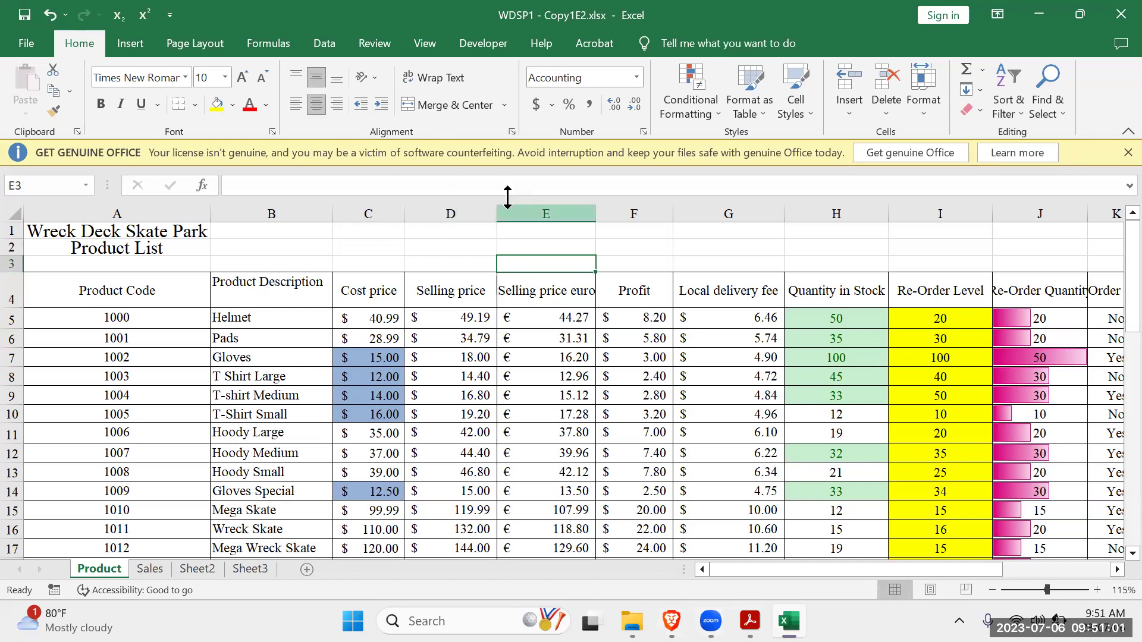
pyautogui.click(30, 45)
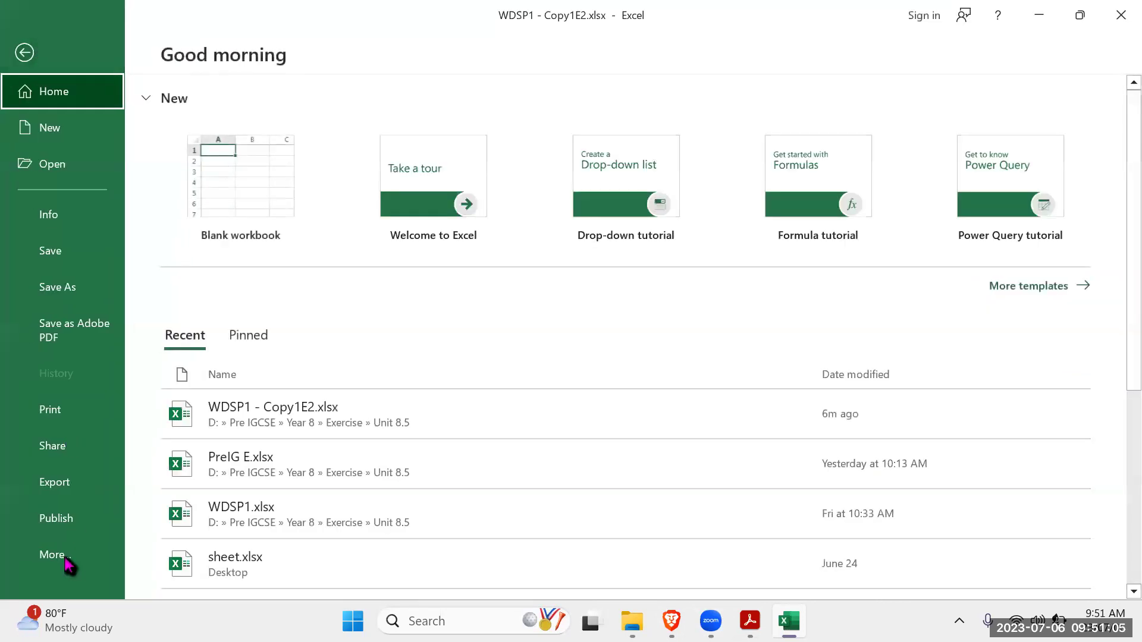
pyautogui.click(53, 566)
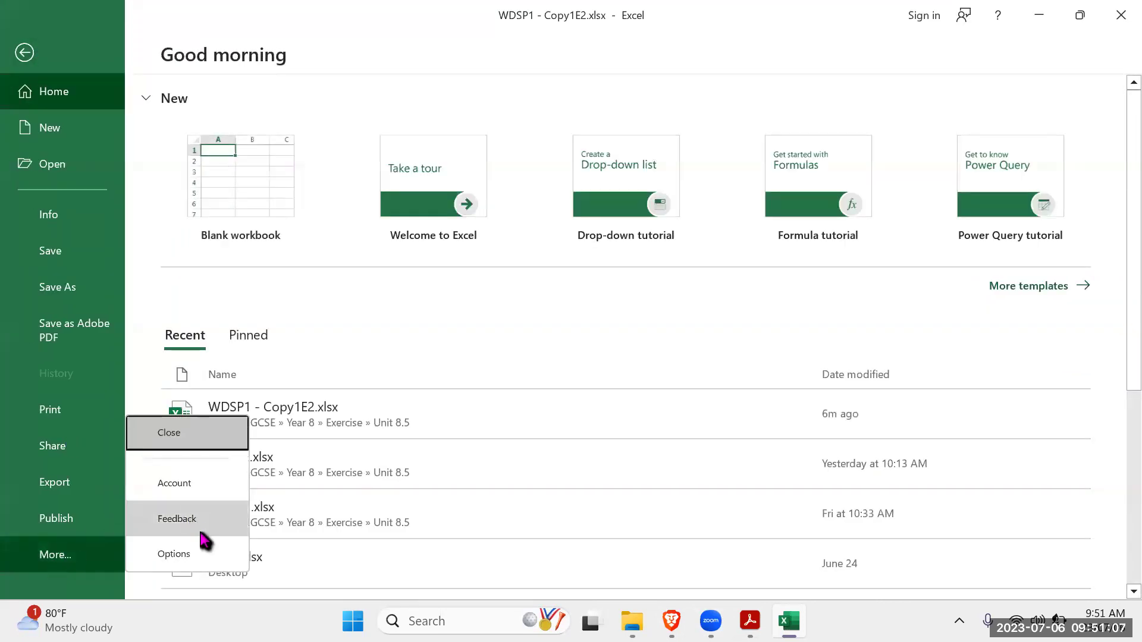
pyautogui.click(174, 554)
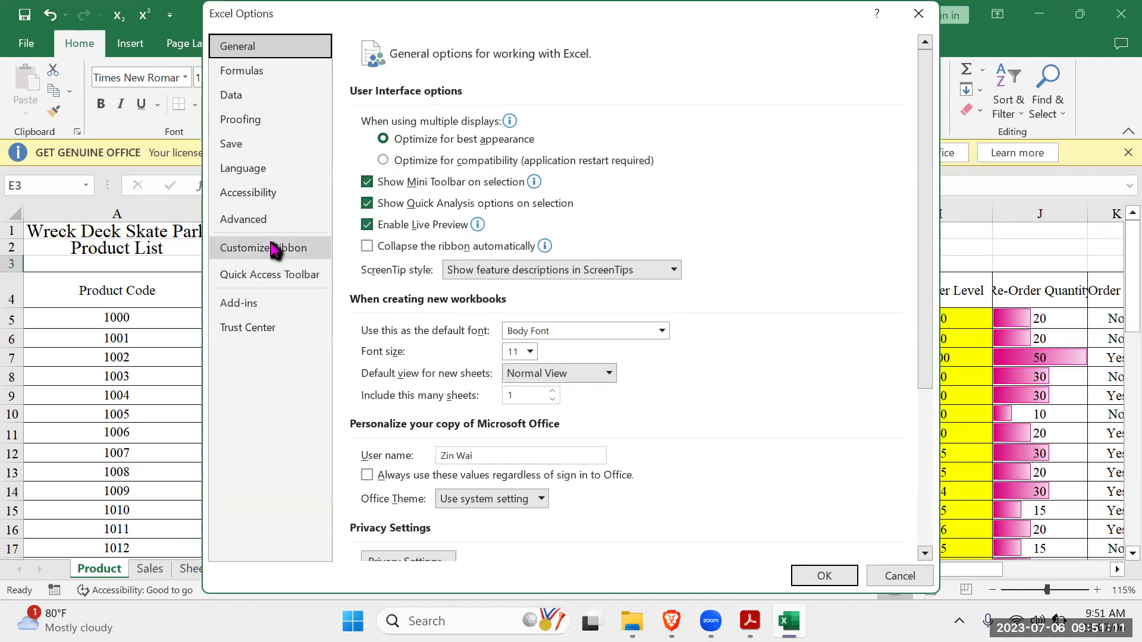
pyautogui.click(273, 249)
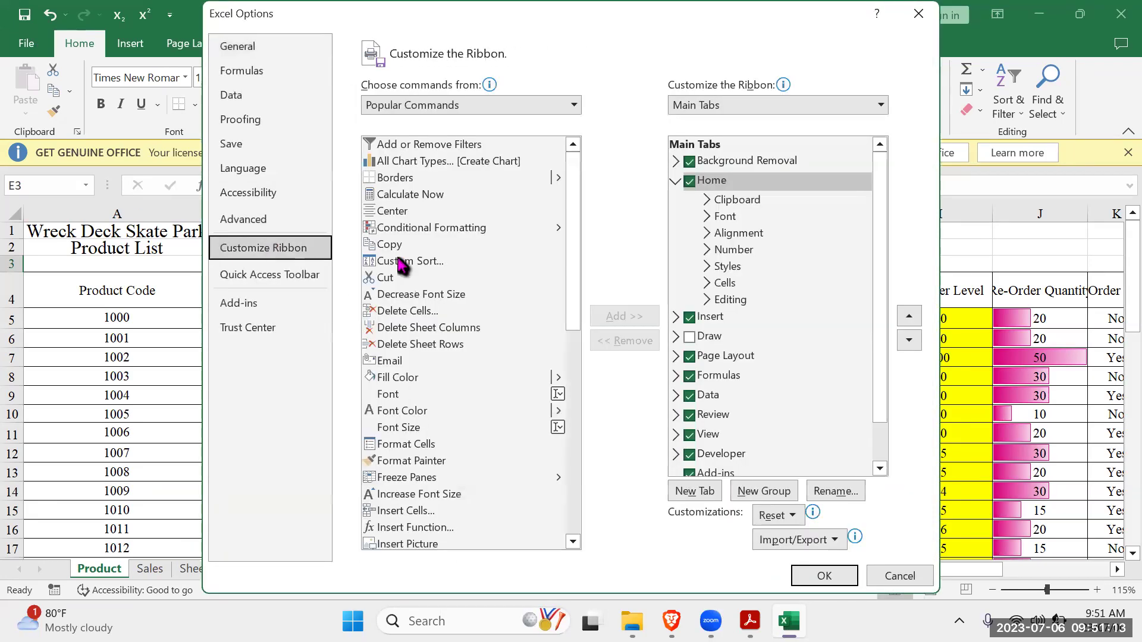
pyautogui.click(675, 181)
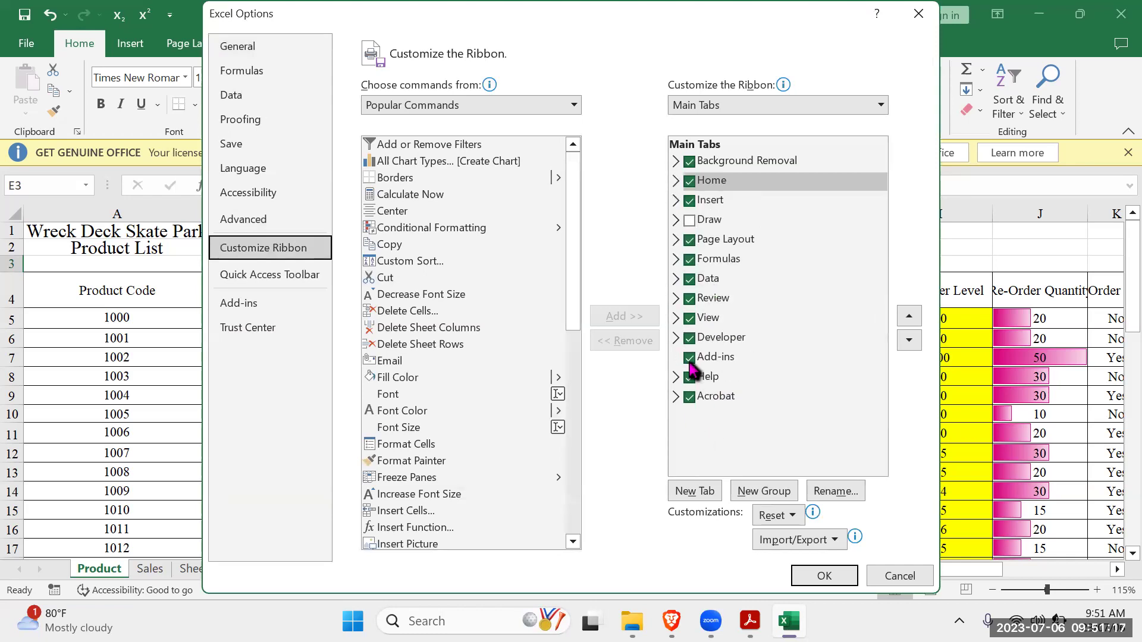
pyautogui.click(690, 338)
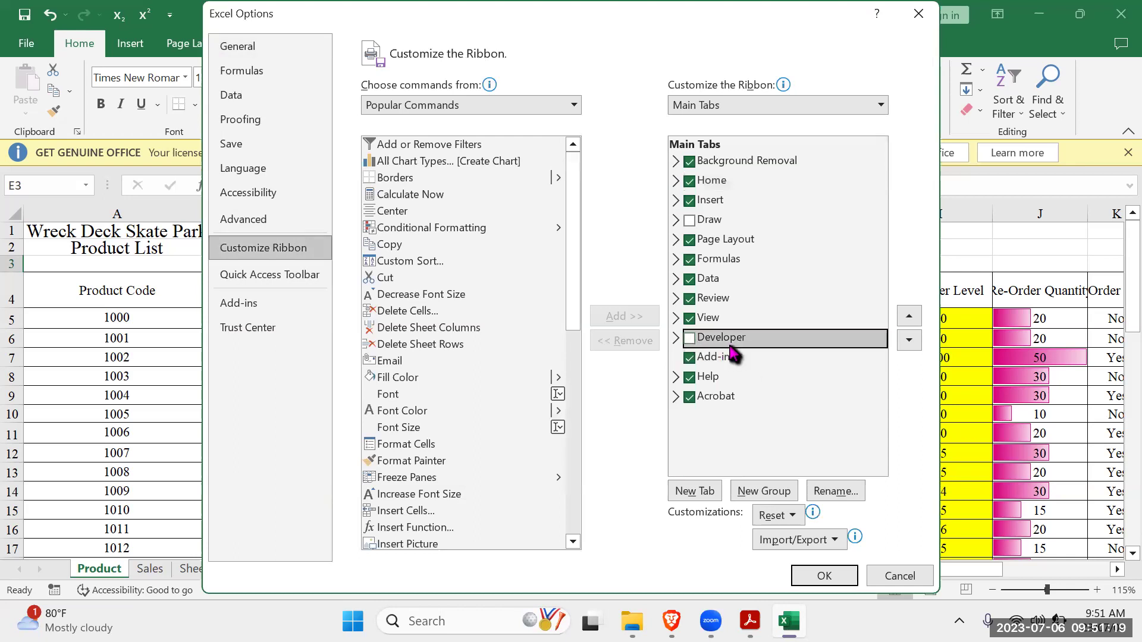
pyautogui.click(690, 338)
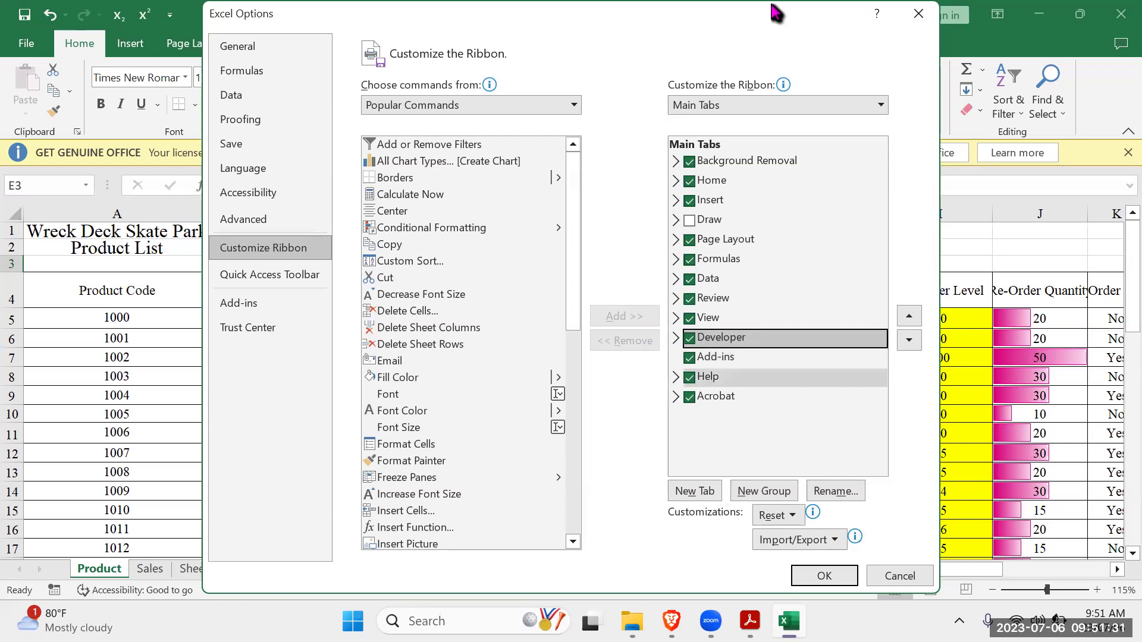
pyautogui.click(824, 575)
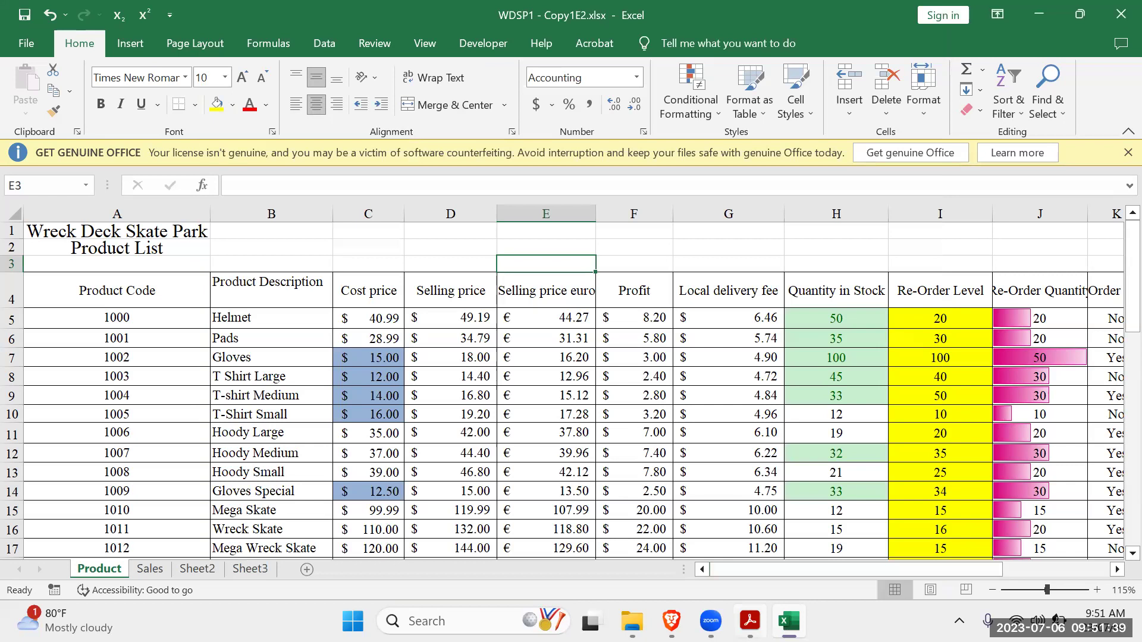
# Switch to the Acrobat lesson PDF and read the instructions on page 57 for attaching the macro to a button.
pyautogui.hotkey('alt', 'Tab')
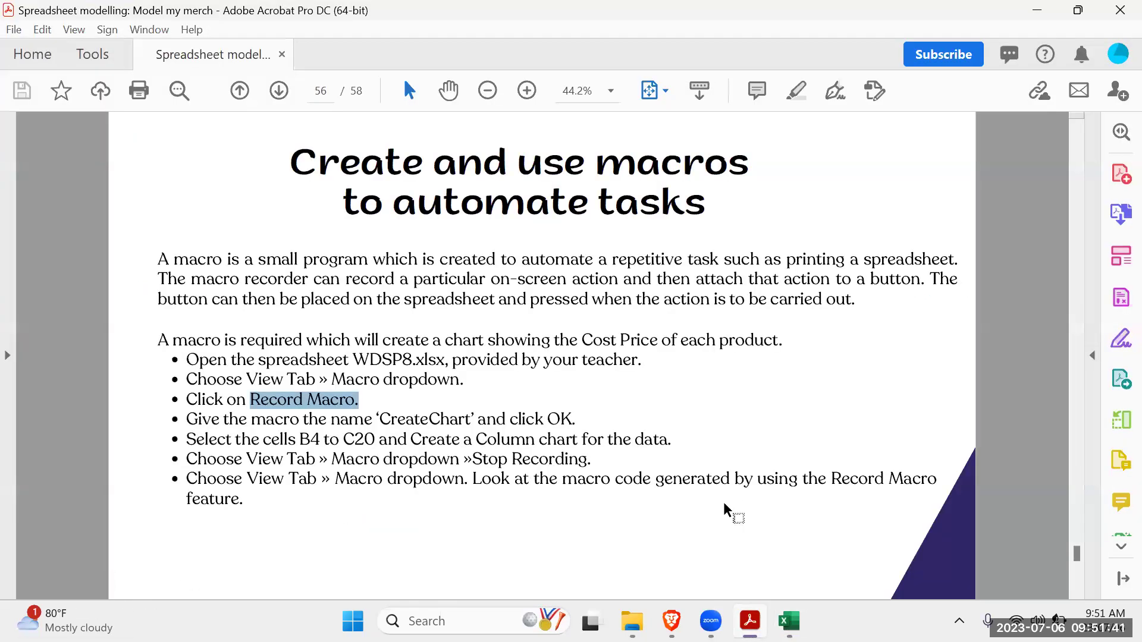
pyautogui.scroll(-2, 212, 498)
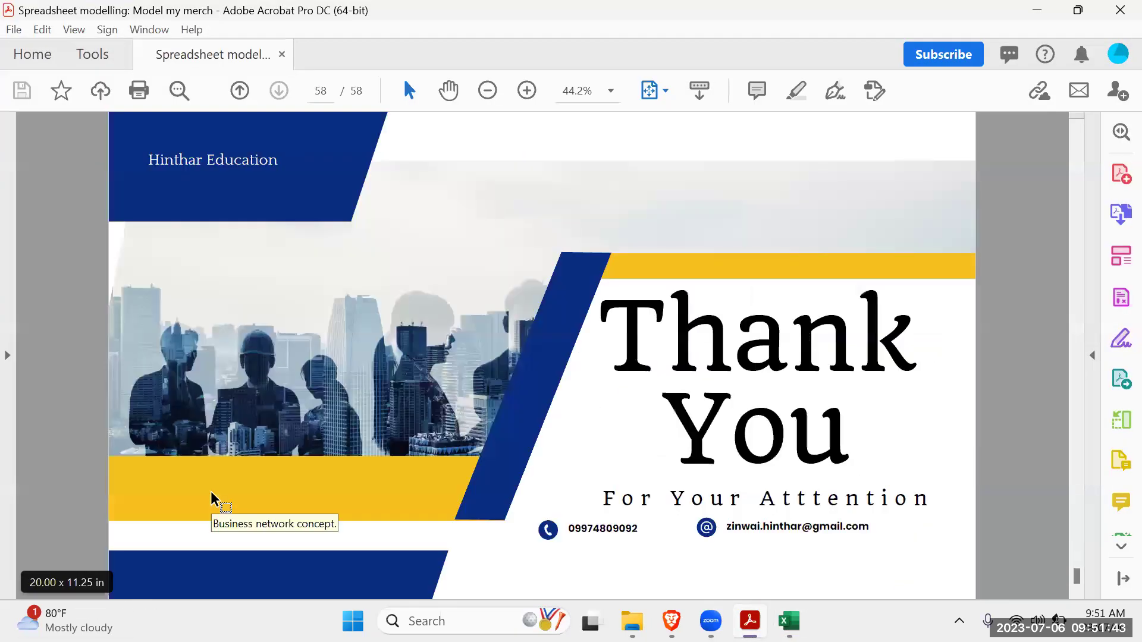
pyautogui.scroll(1, 212, 499)
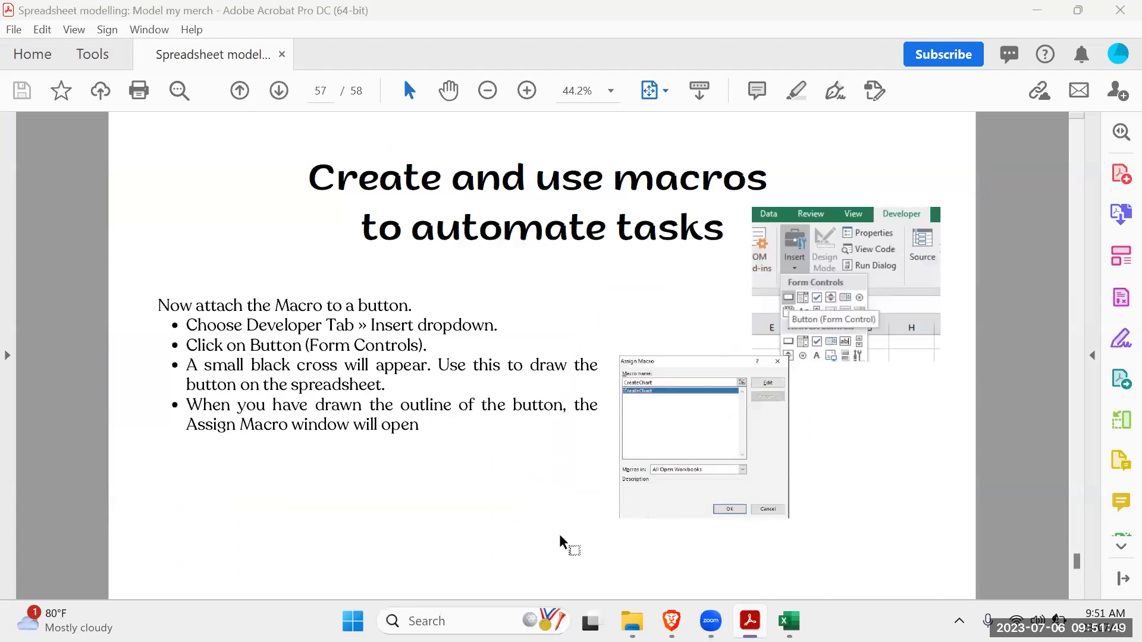
pyautogui.scroll(-1, 480, 477)
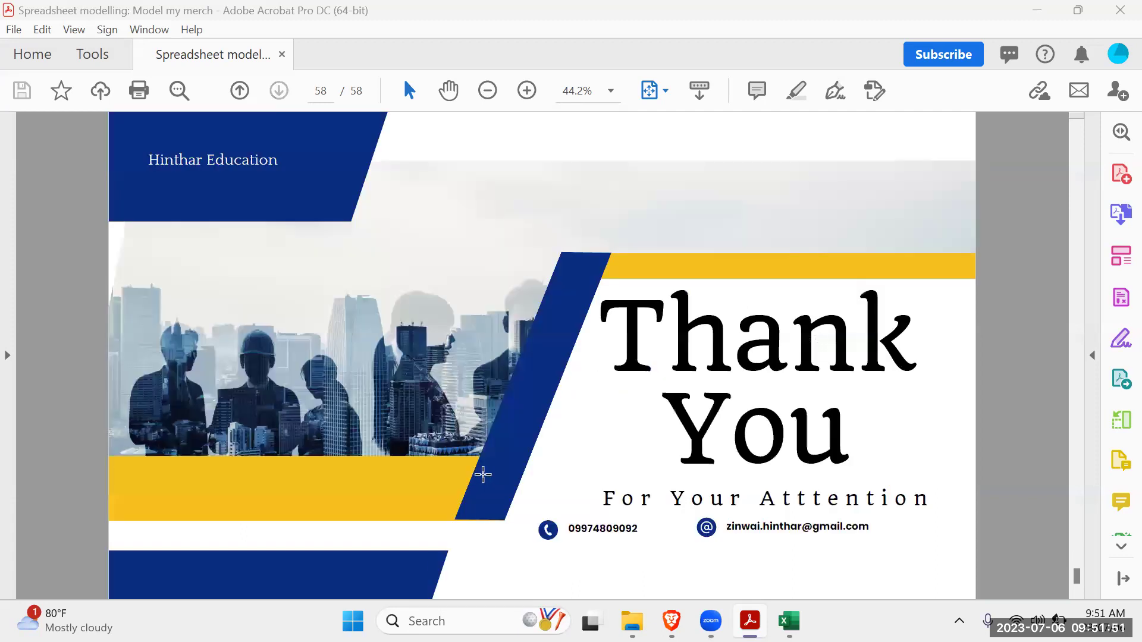
pyautogui.scroll(1, 483, 474)
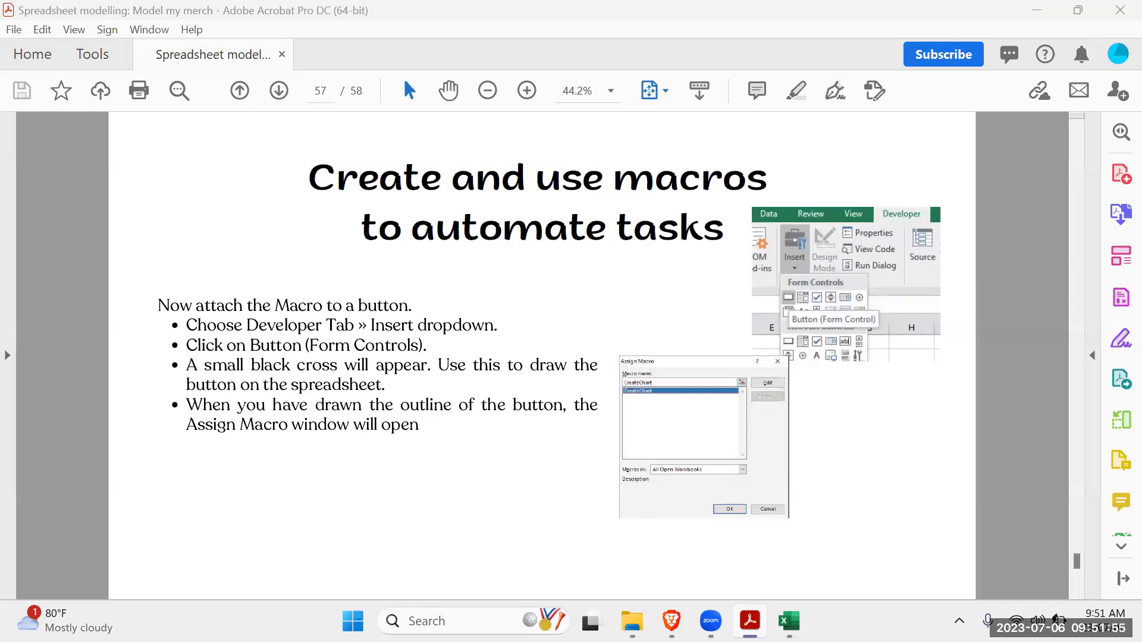
# Switch to the Product sheet in Excel, draw a form control button above the Cost price and Selling price headings, and assign it the chart macro.
pyautogui.click(789, 621)
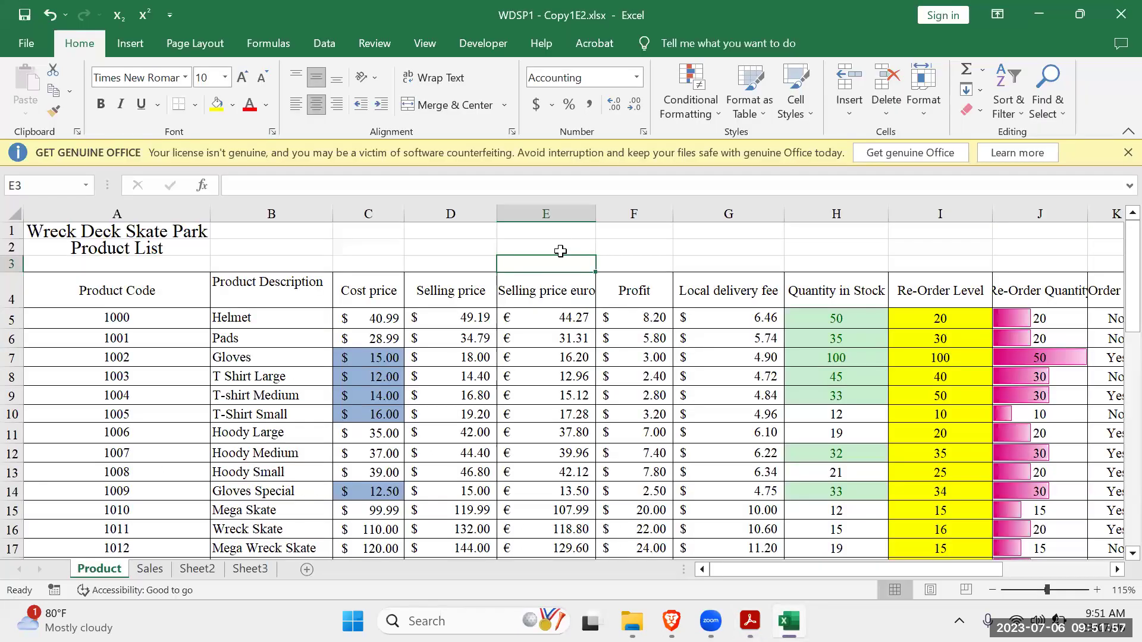
pyautogui.click(483, 44)
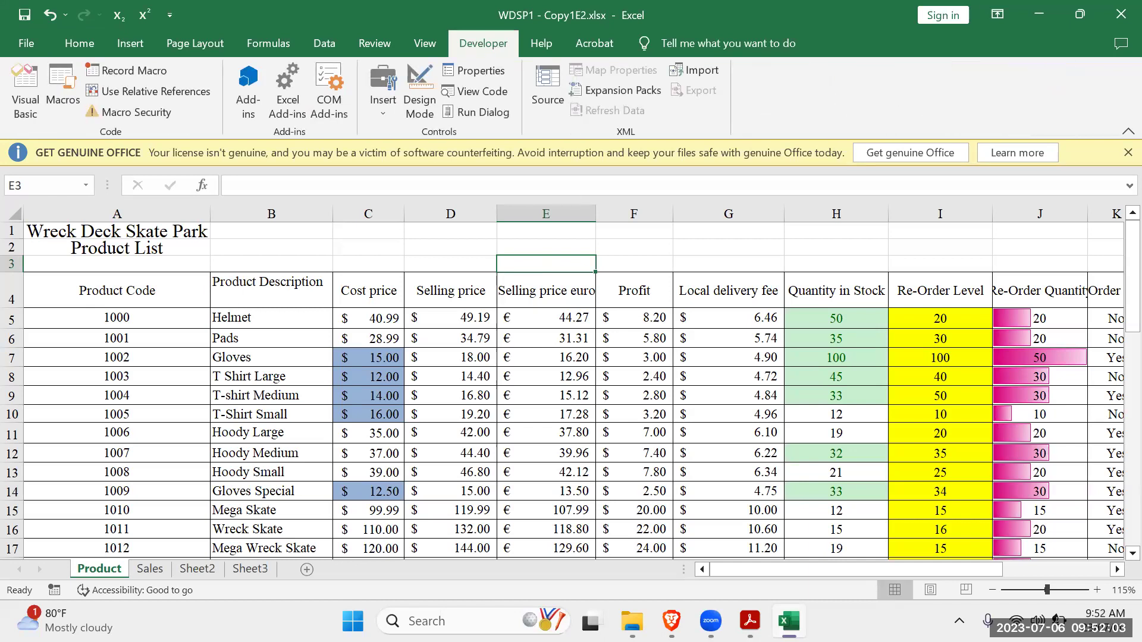
pyautogui.click(382, 96)
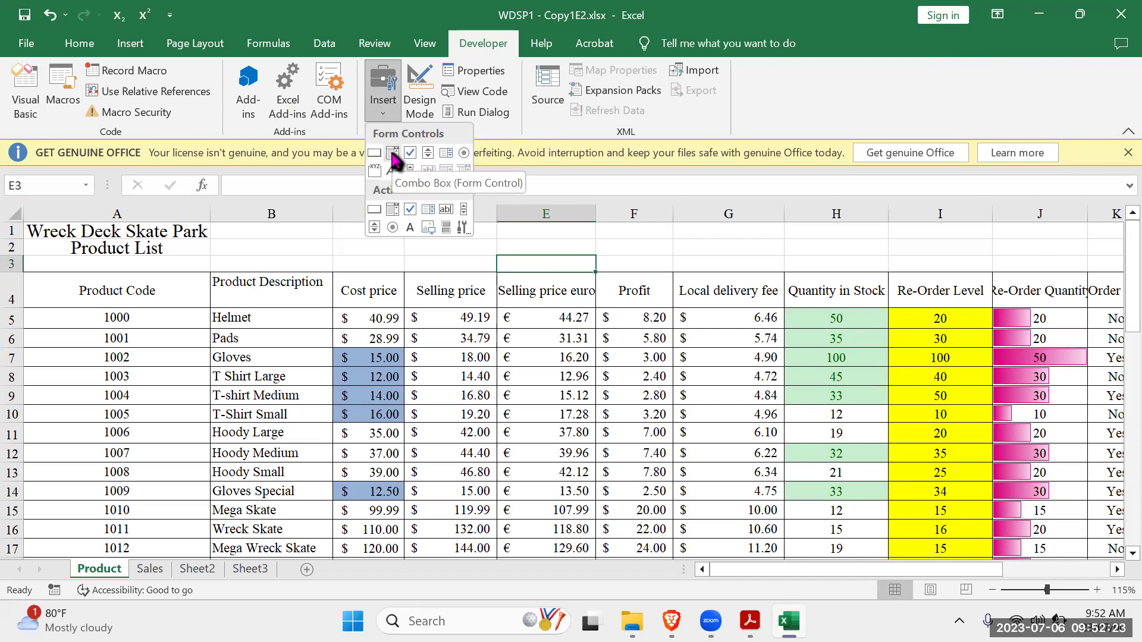
pyautogui.click(374, 153)
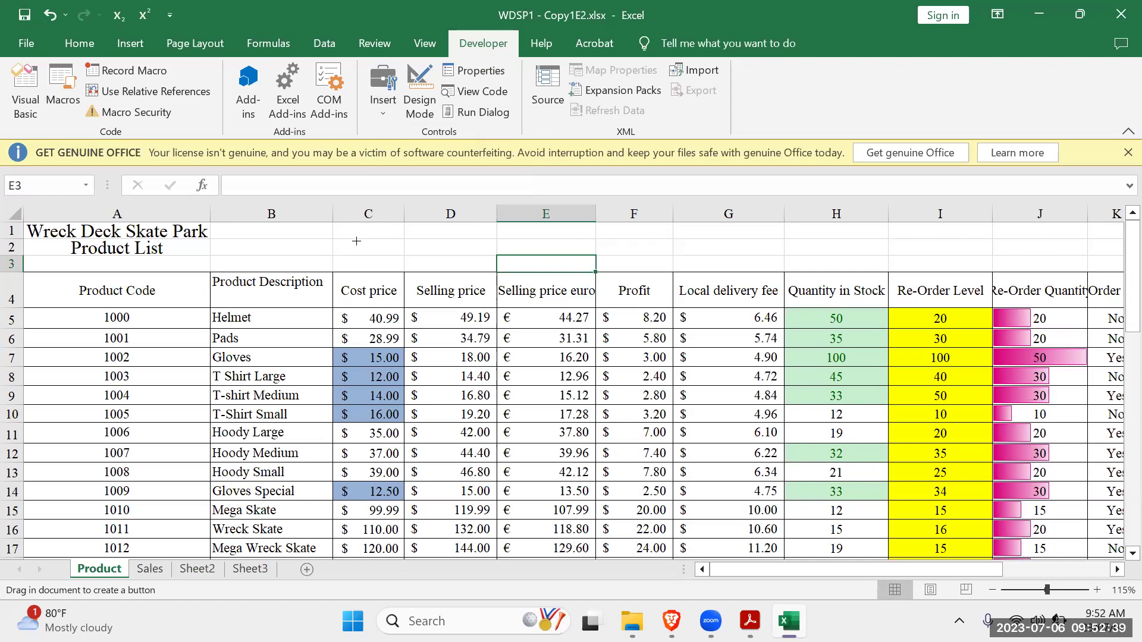
pyautogui.moveTo(333, 237); pyautogui.dragTo(461, 268)
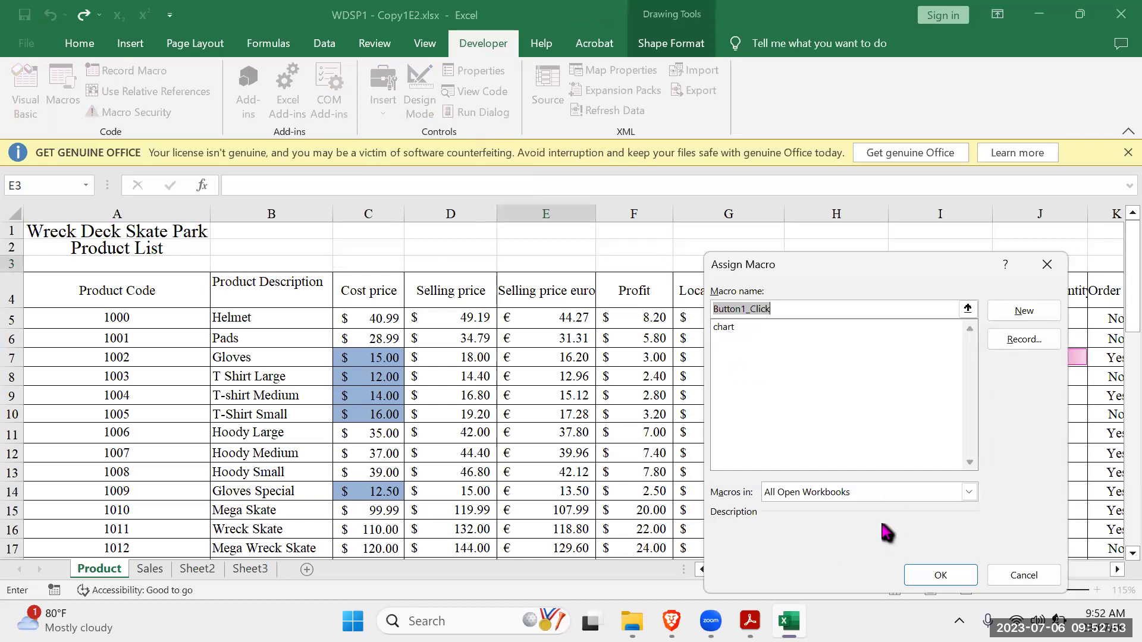
pyautogui.click(731, 329)
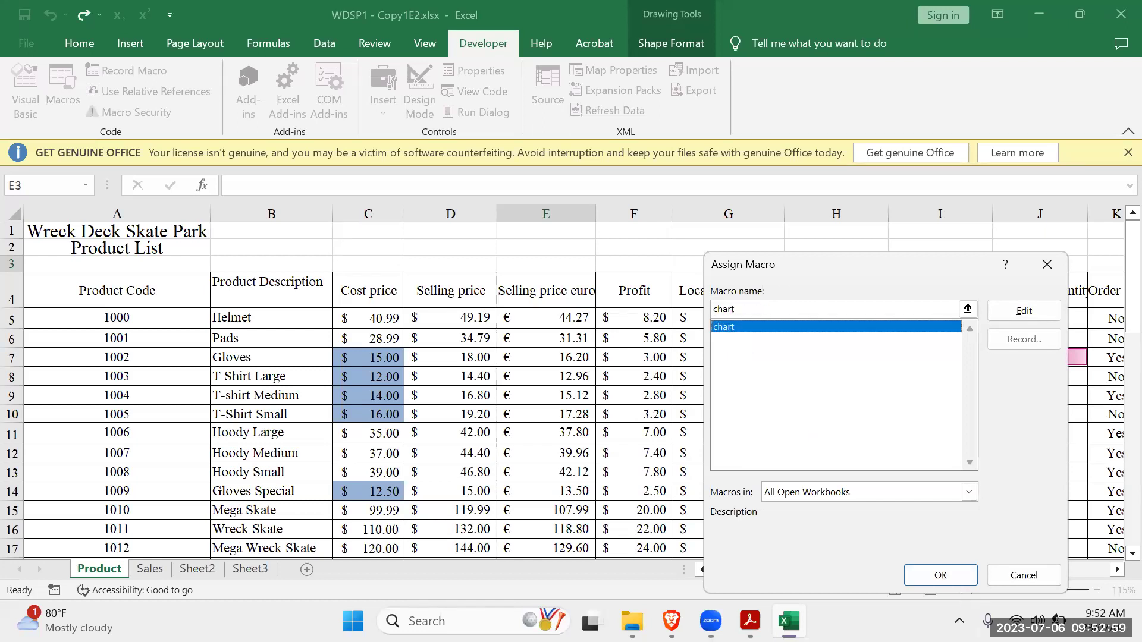
pyautogui.click(956, 575)
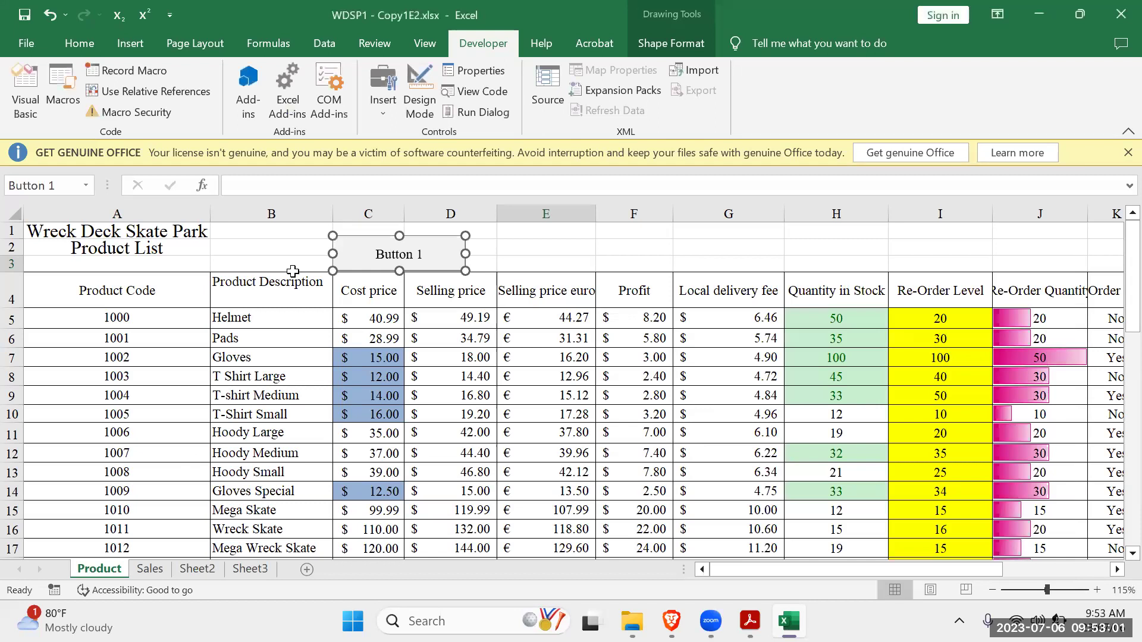
pyautogui.click(702, 263)
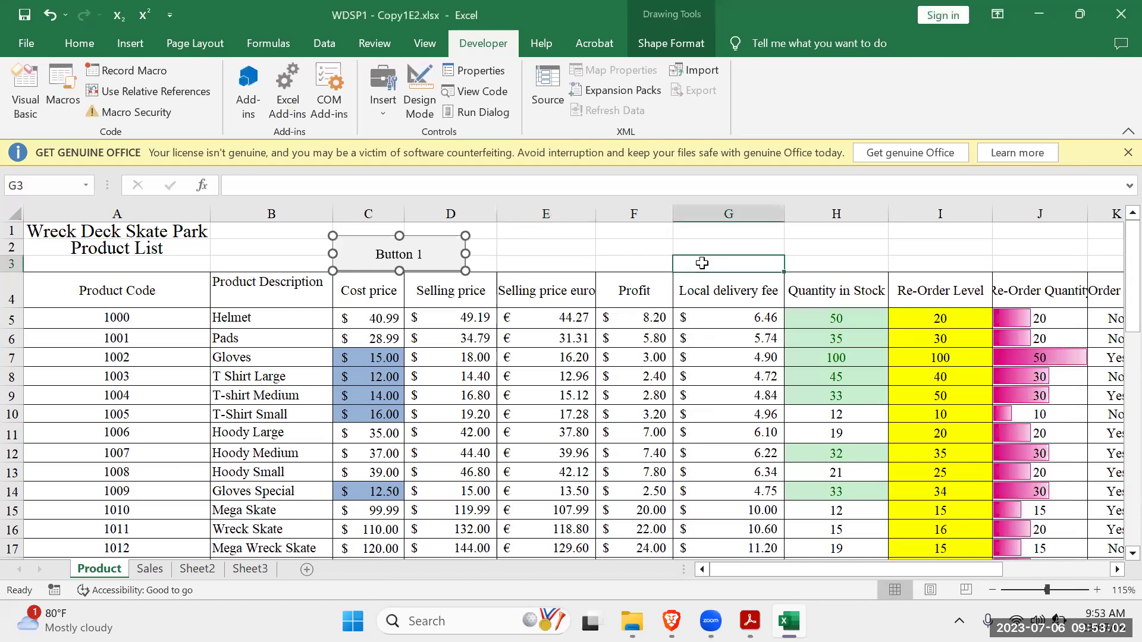
# Test the new button by running its chart macro, and delete the chart it generates.
pyautogui.click(422, 255)
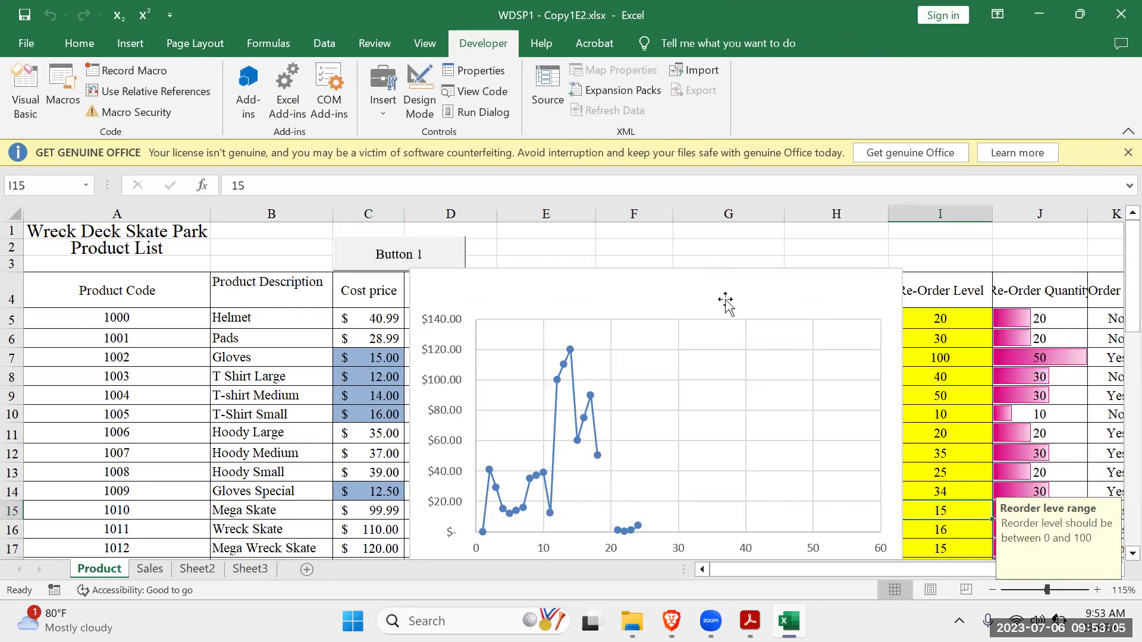
pyautogui.click(726, 302)
pyautogui.press('Delete')
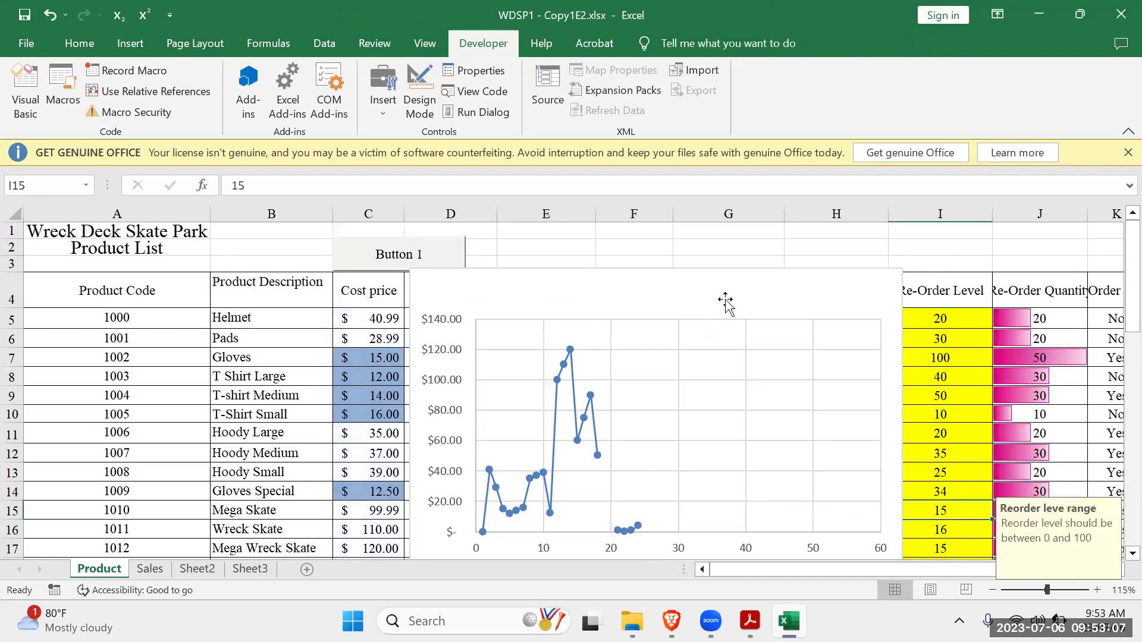
pyautogui.click(681, 280)
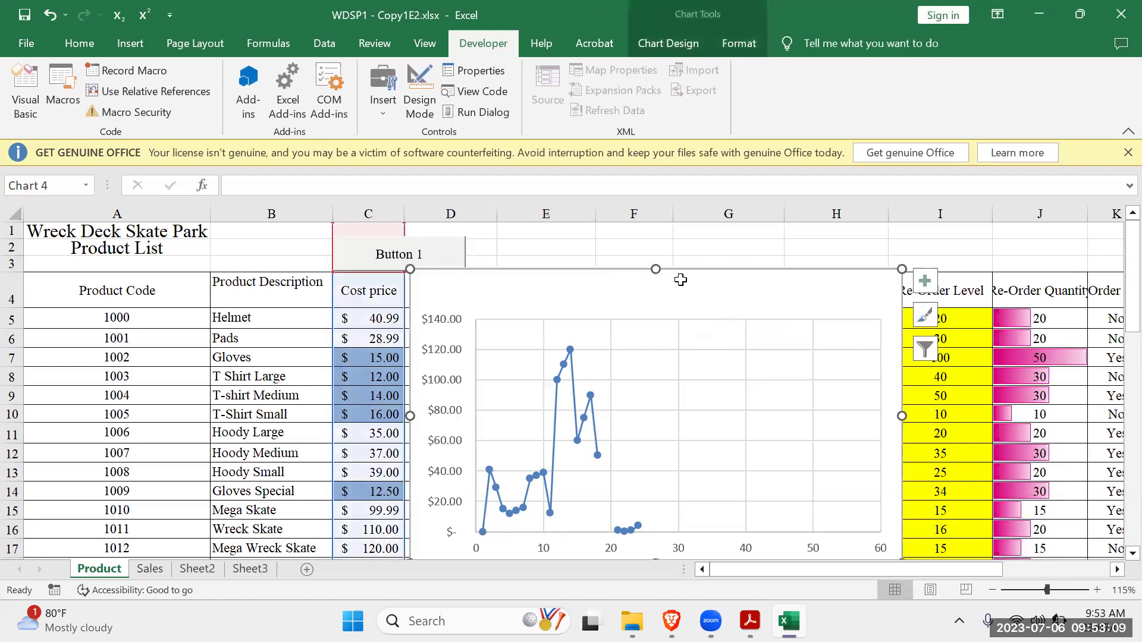
pyautogui.press('Delete')
# Delete the macro button above the Cost price heading and clear cell I15.
pyautogui.rightClick(420, 269)
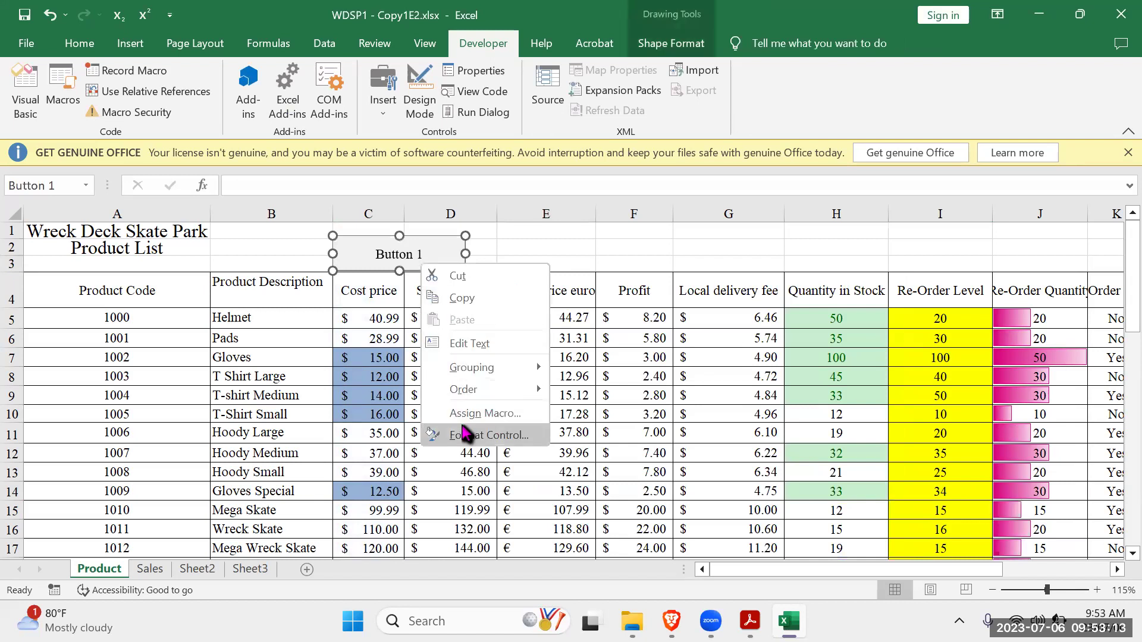
pyautogui.click(406, 249)
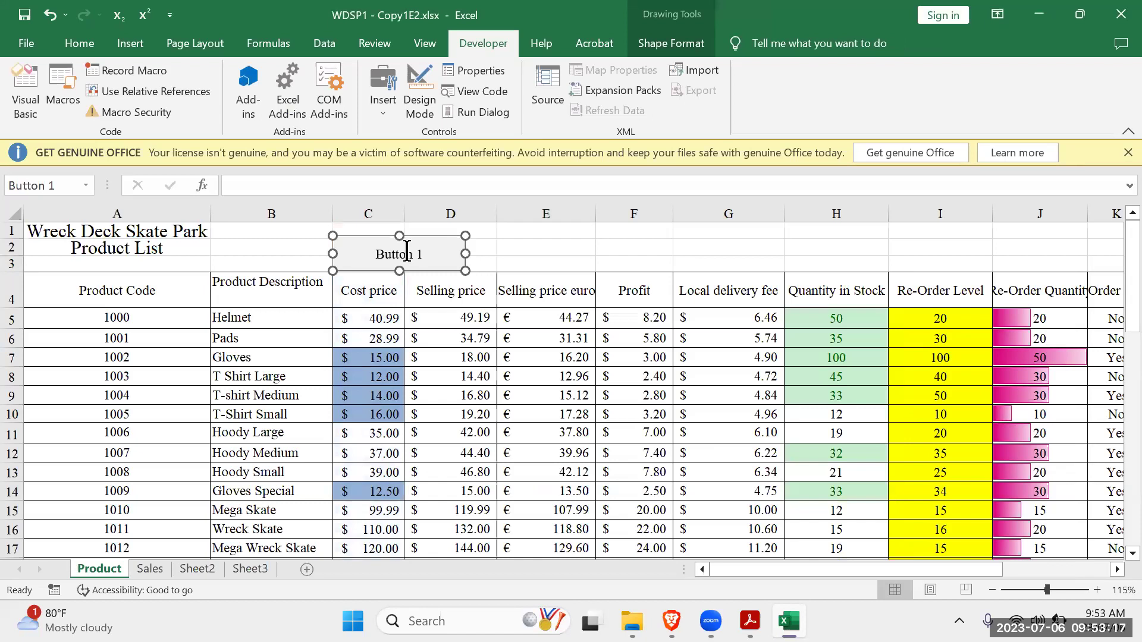
pyautogui.press('Delete')
pyautogui.press('BackSpace')
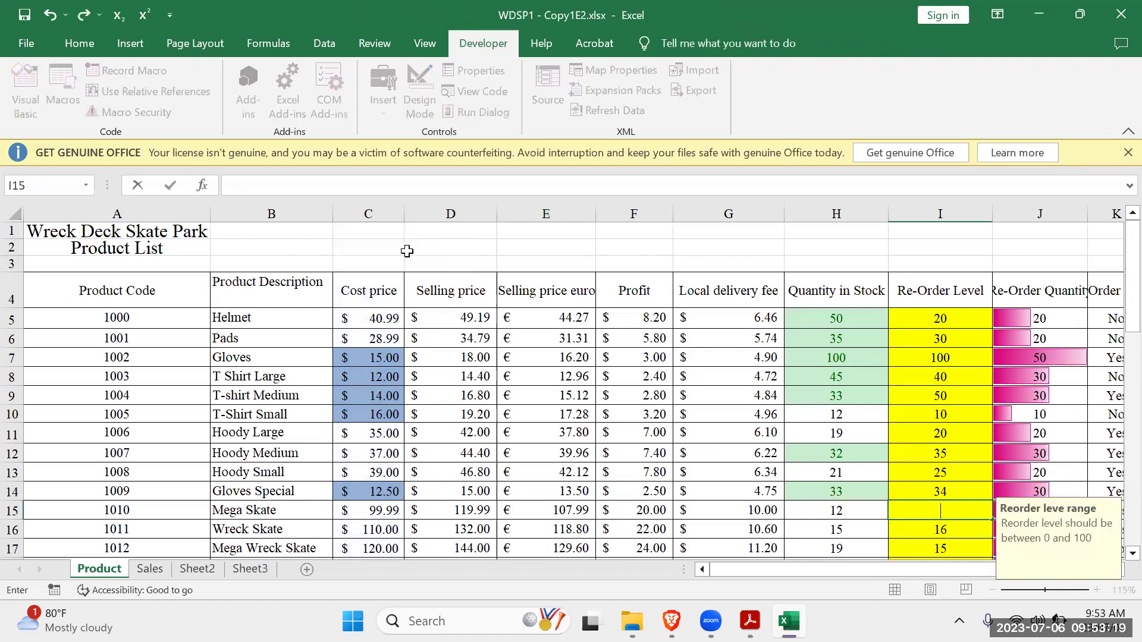
pyautogui.click(399, 263)
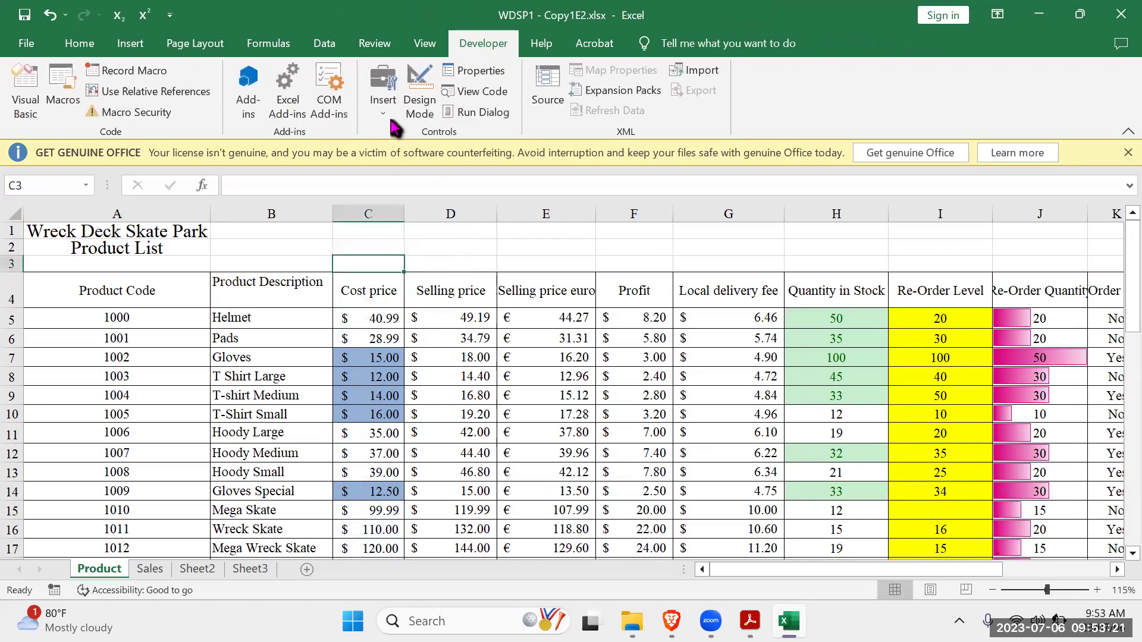
# Draw a larger form control button above the Selling price and Selling price euro headings and assign it the chart macro.
pyautogui.click(390, 119)
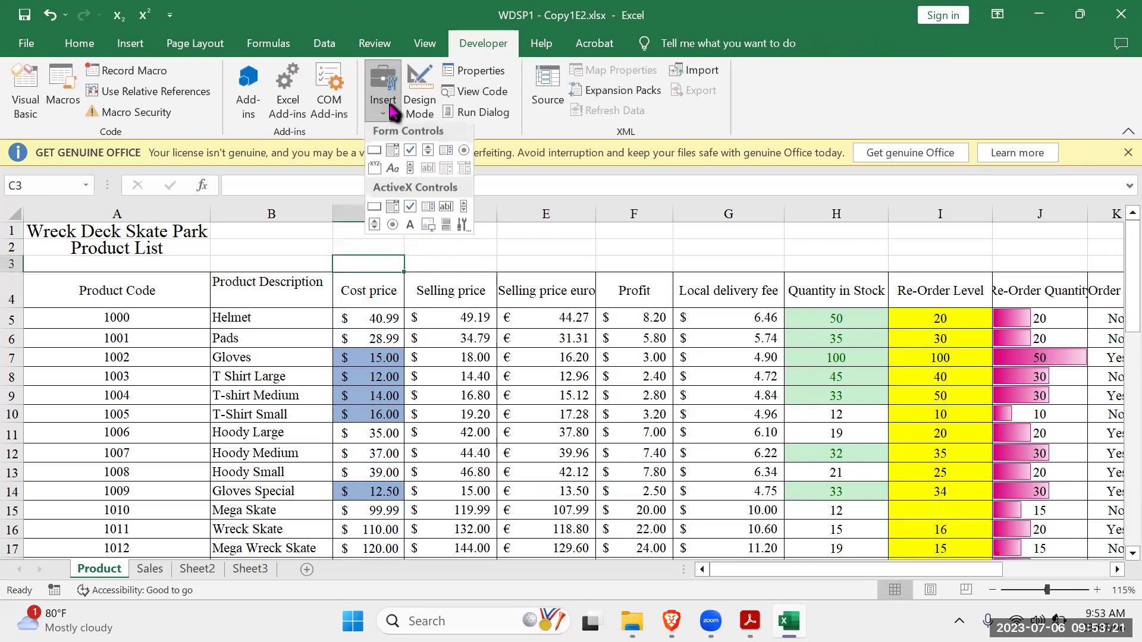
pyautogui.click(374, 154)
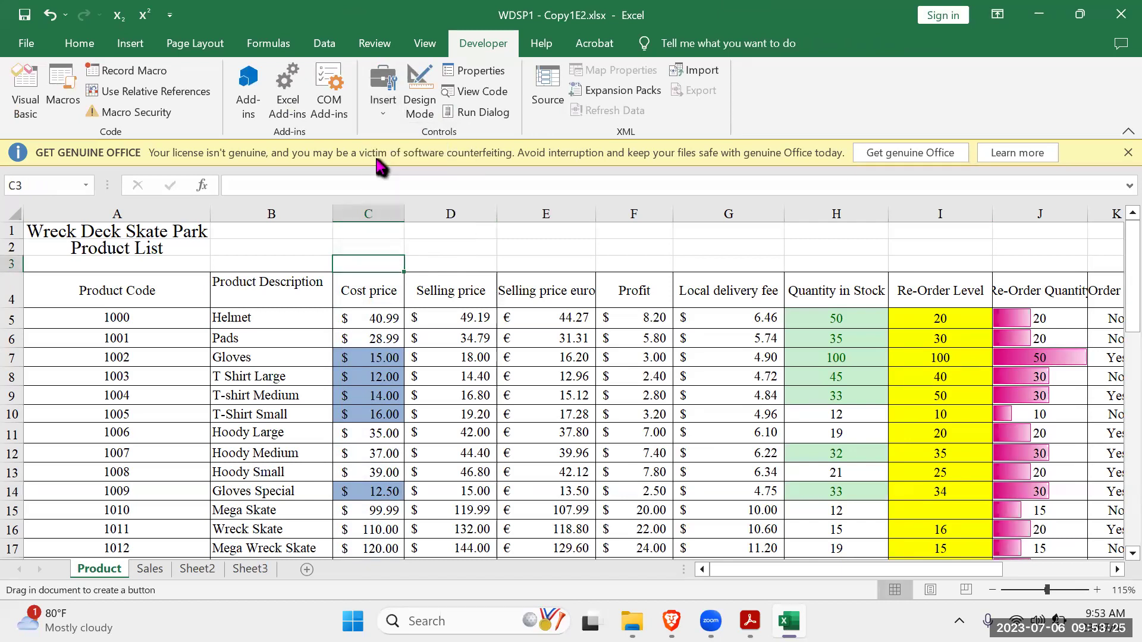
pyautogui.click(381, 113)
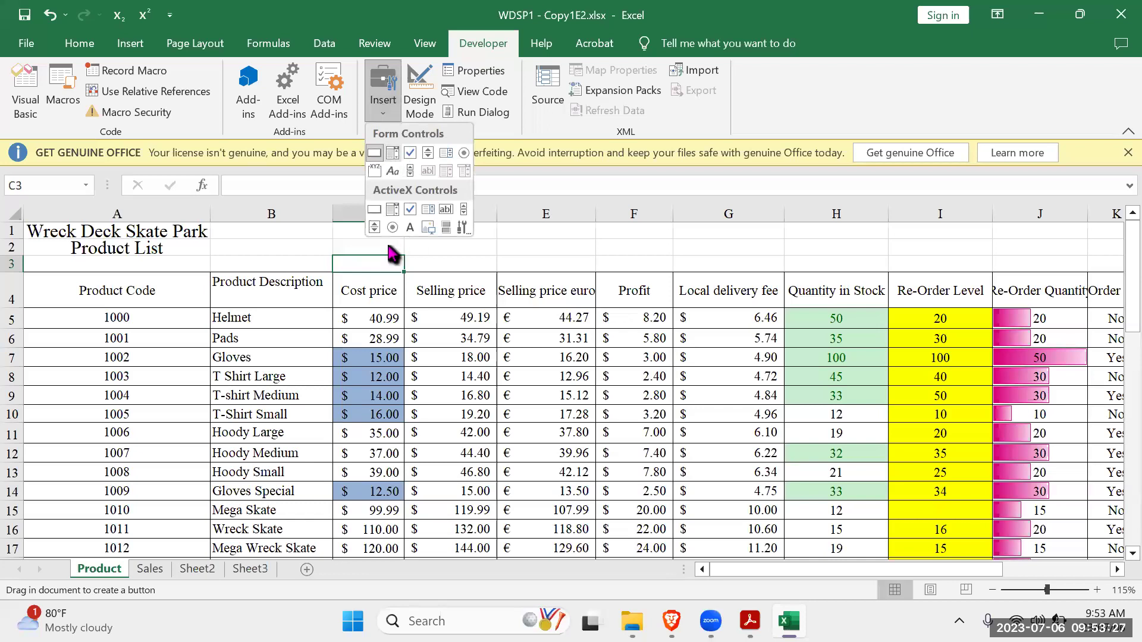
pyautogui.click(493, 232)
pyautogui.moveTo(423, 232); pyautogui.dragTo(612, 285)
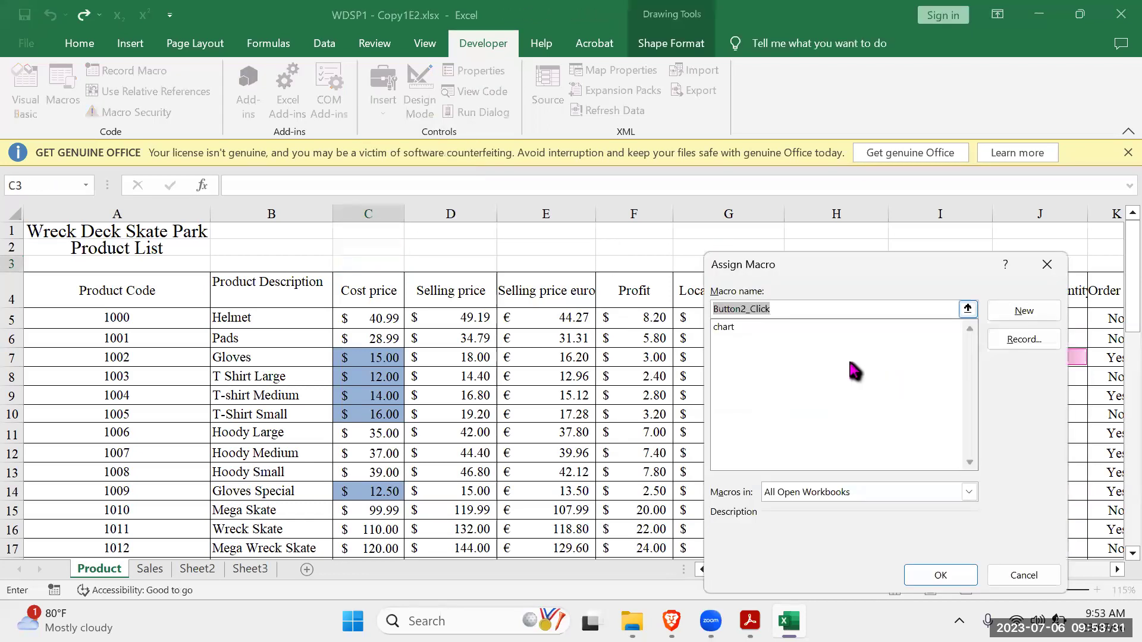
pyautogui.click(752, 329)
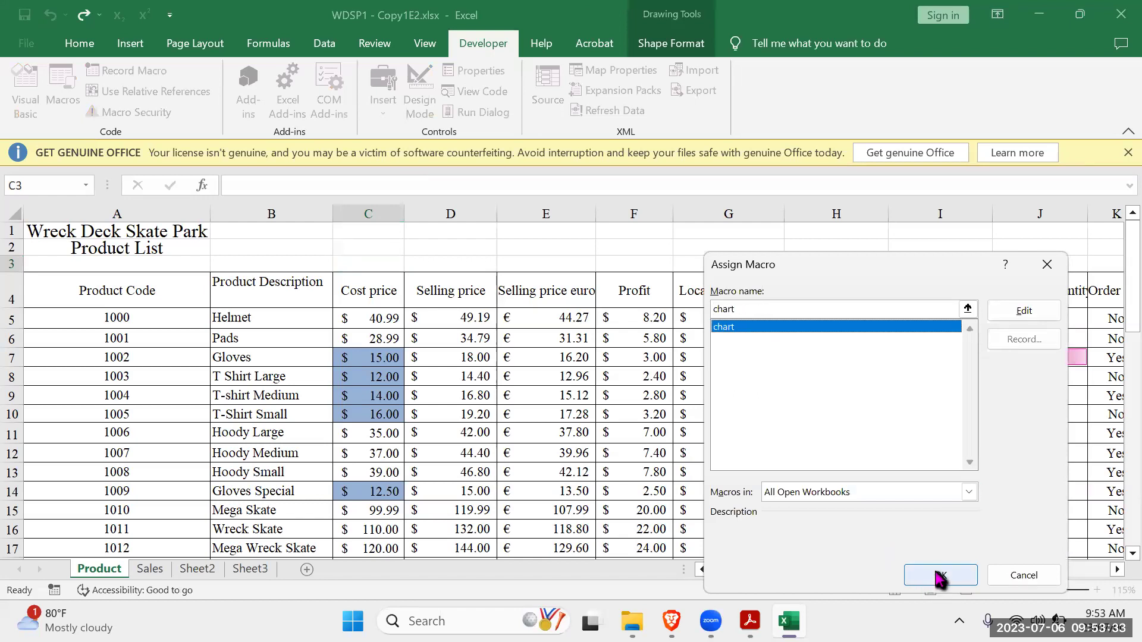
pyautogui.click(940, 575)
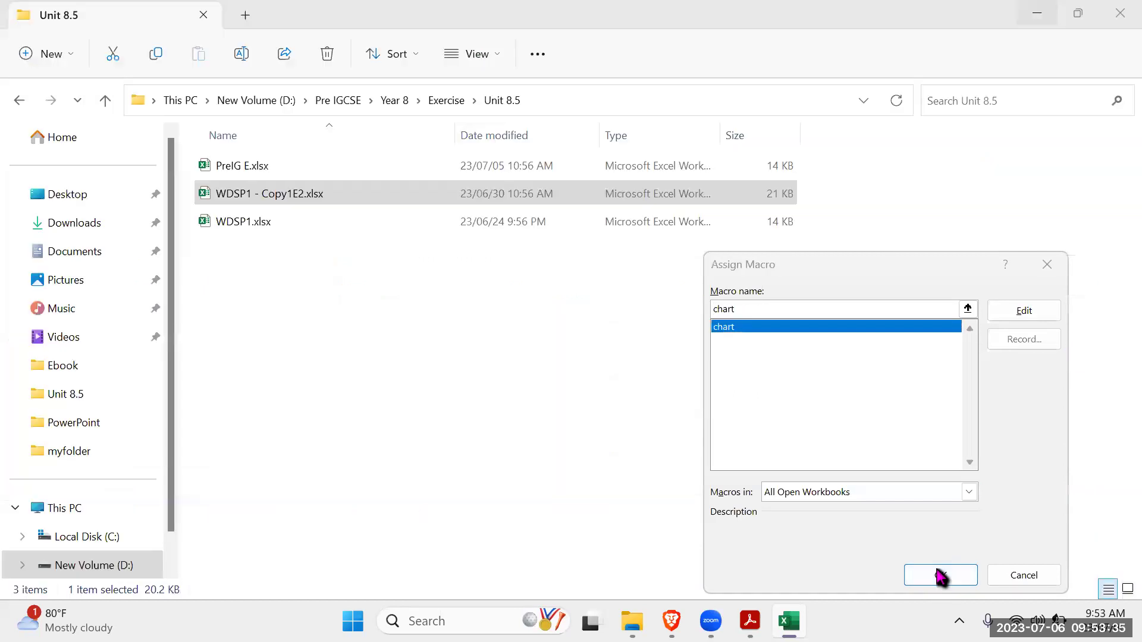
pyautogui.click(1038, 14)
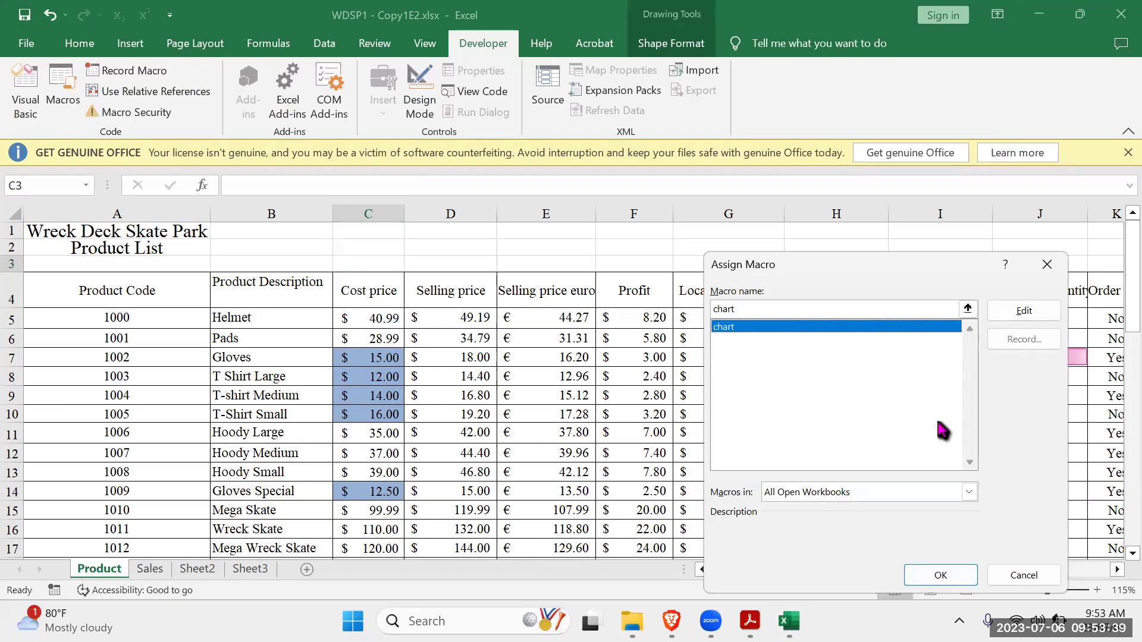
pyautogui.click(839, 156)
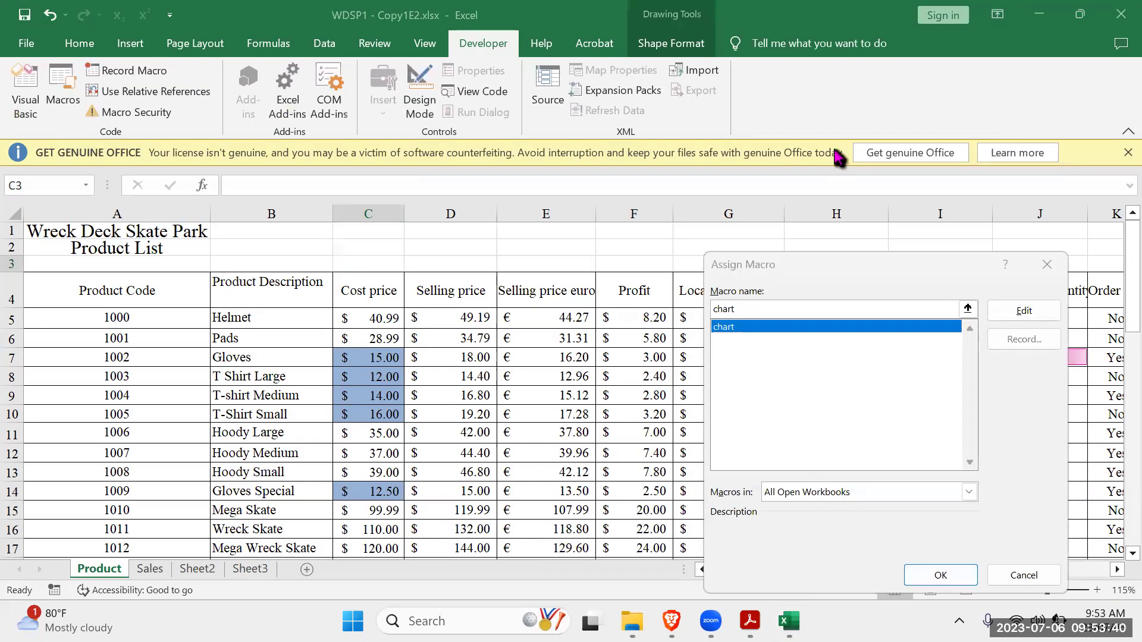
pyautogui.click(940, 575)
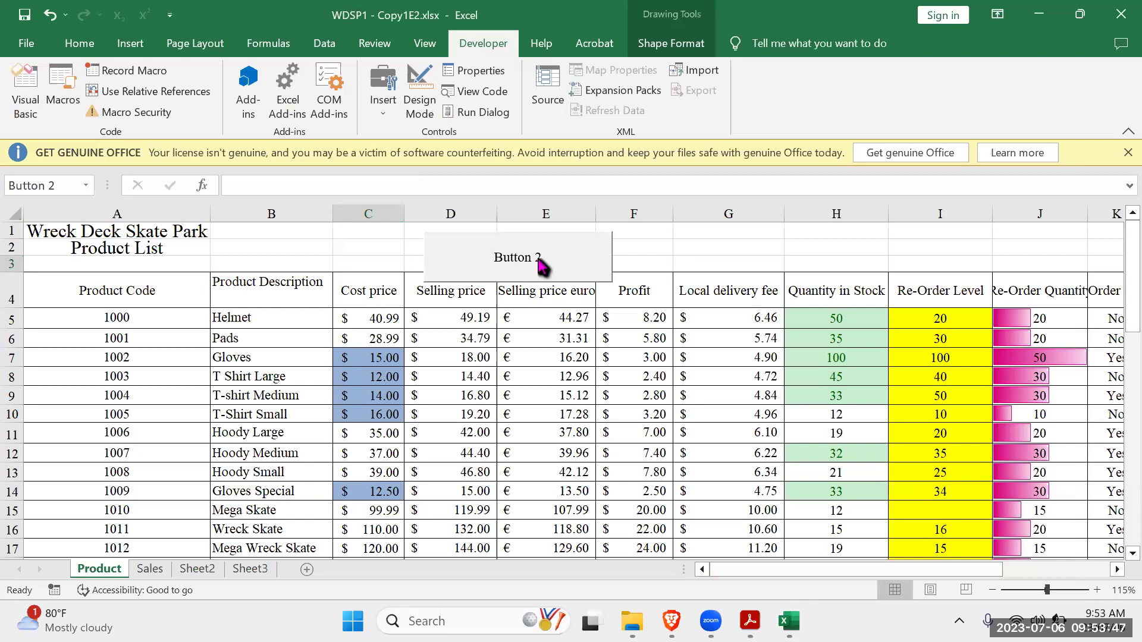
# Replace the new button's caption with "Creat chat" and deselect the button.
pyautogui.keyDown('ctrl'); pyautogui.click(512, 257); pyautogui.keyUp('ctrl')
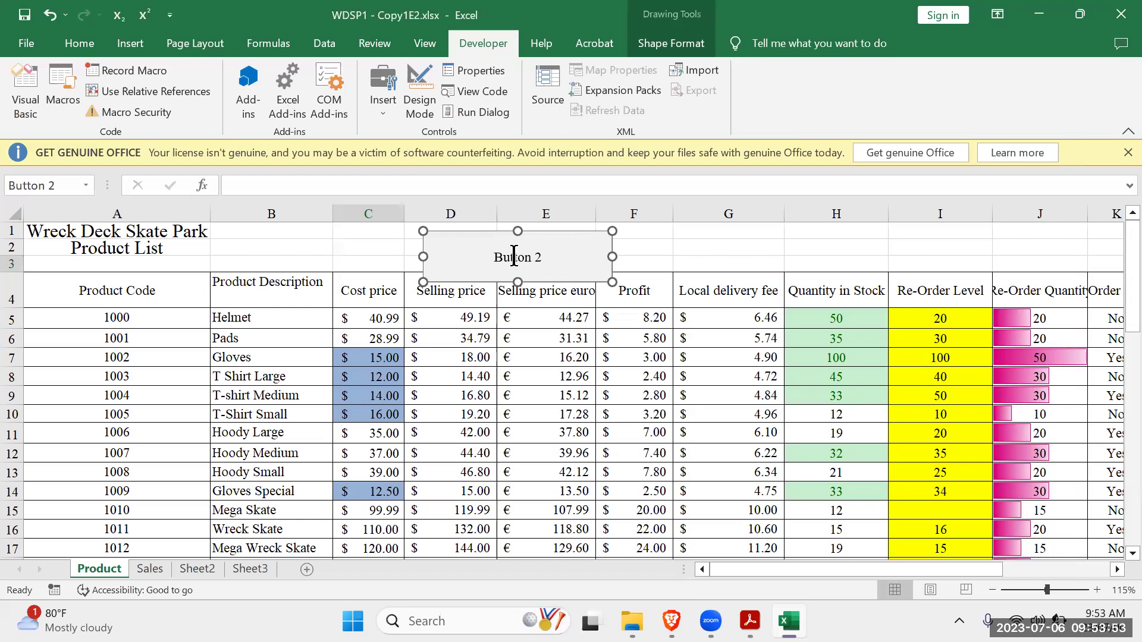
pyautogui.click(514, 256)
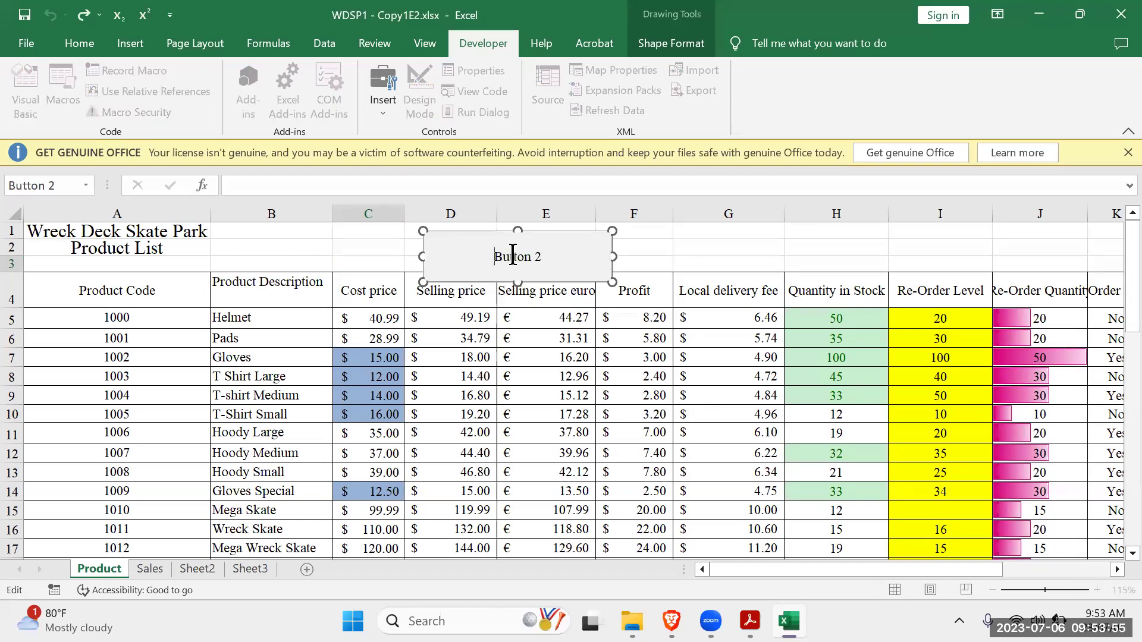
pyautogui.press('BackSpace')
pyautogui.press('BackSpace')
pyautogui.press('Delete')
pyautogui.press('Delete')
pyautogui.press('Delete')
pyautogui.press('Delete')
pyautogui.press('Delete')
pyautogui.write('Crae')
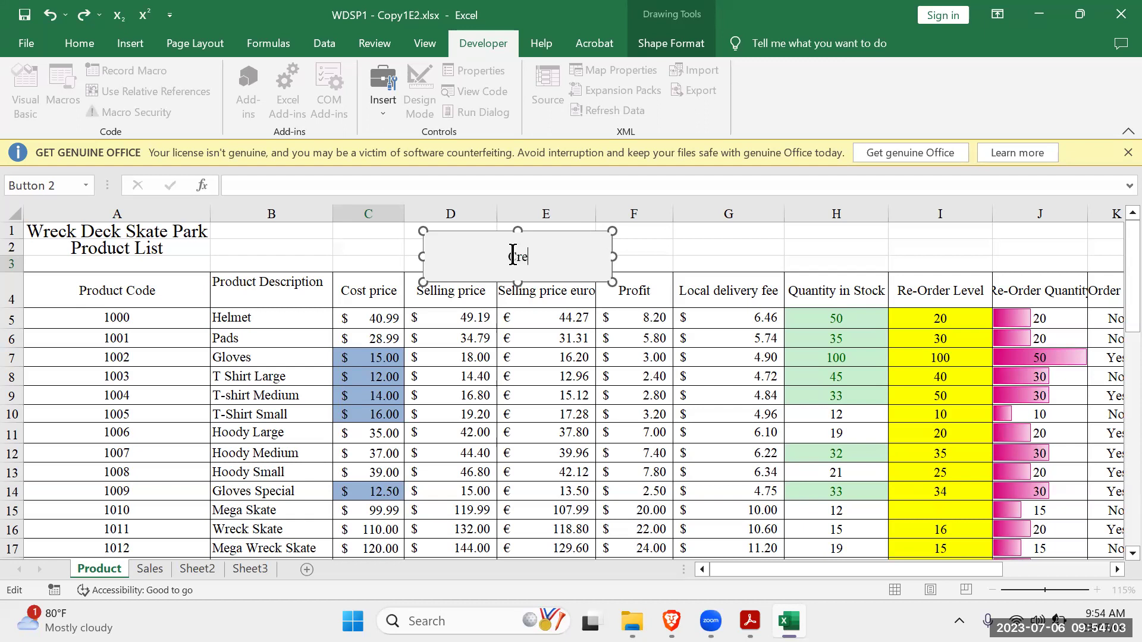
pyautogui.write('chat')
pyautogui.press('Return')
pyautogui.press('BackSpace')
pyautogui.click(721, 242)
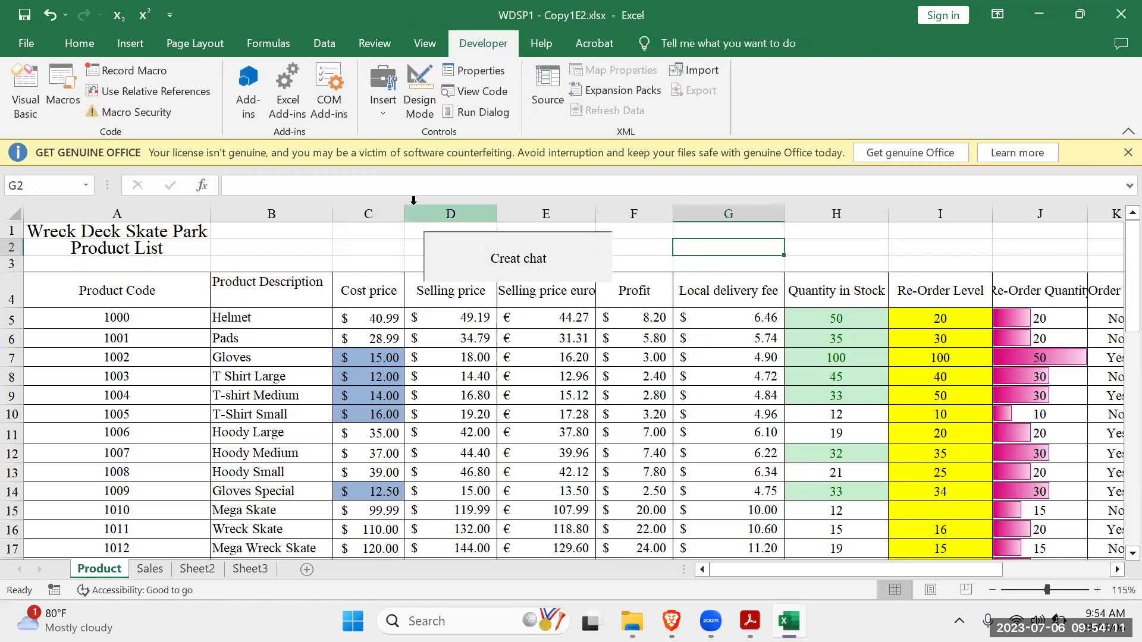
# Run the macro from the "Creat chat" button and remove the resulting chart from the Product sheet.
pyautogui.click(528, 260)
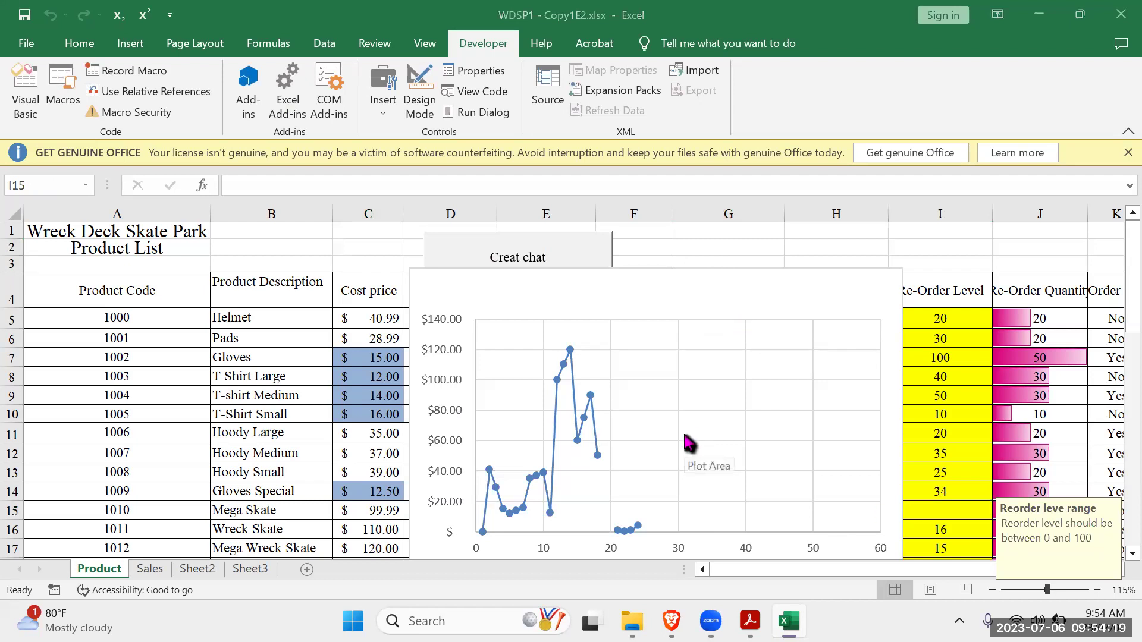
pyautogui.click(794, 286)
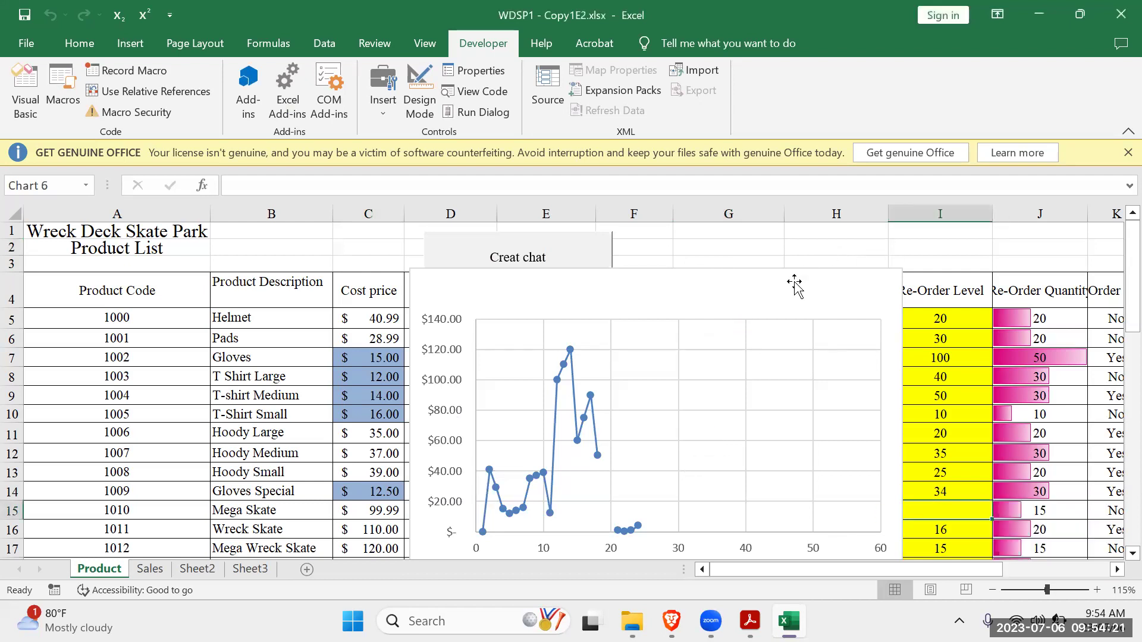
pyautogui.press('Delete')
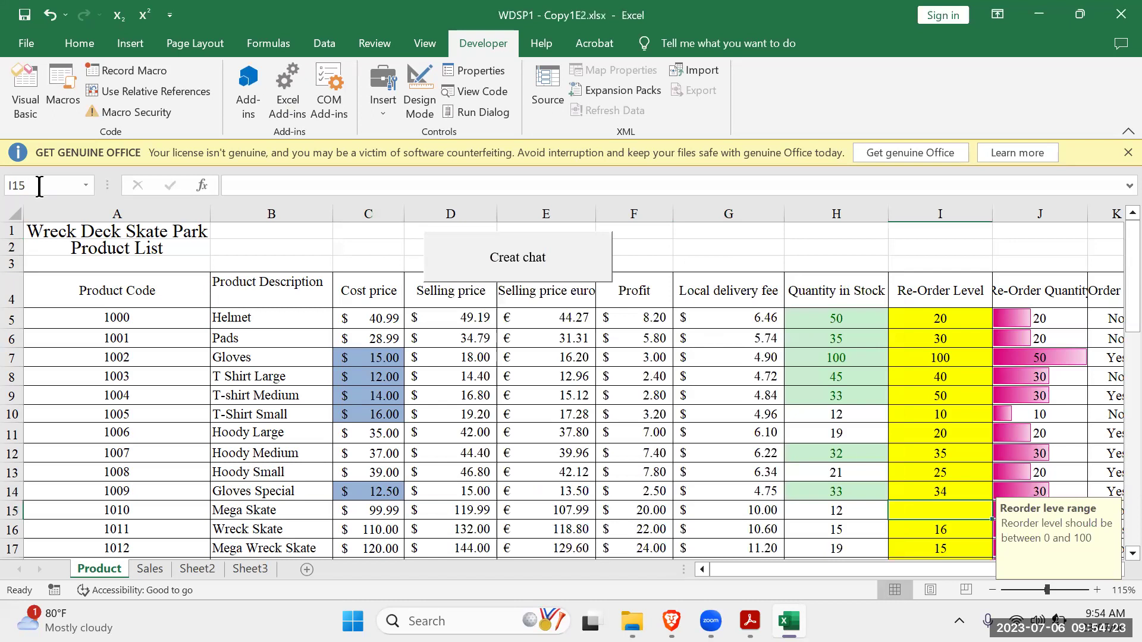
# Check the list of existing macros and try to start recording a new macro named Print in This Workbook.
pyautogui.click(64, 101)
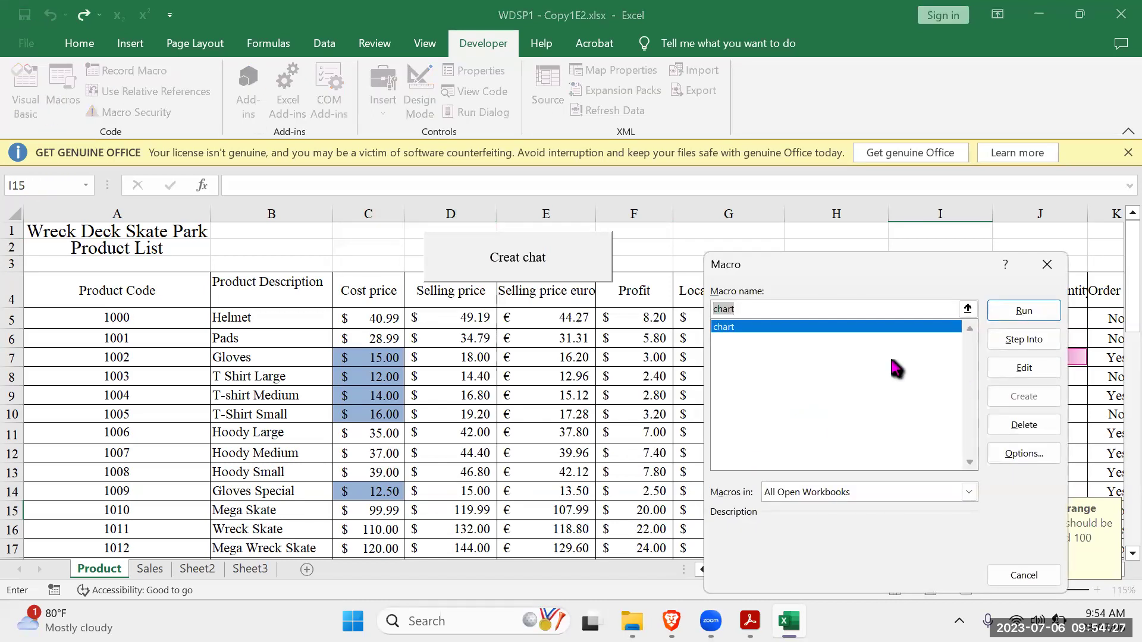
pyautogui.click(1055, 268)
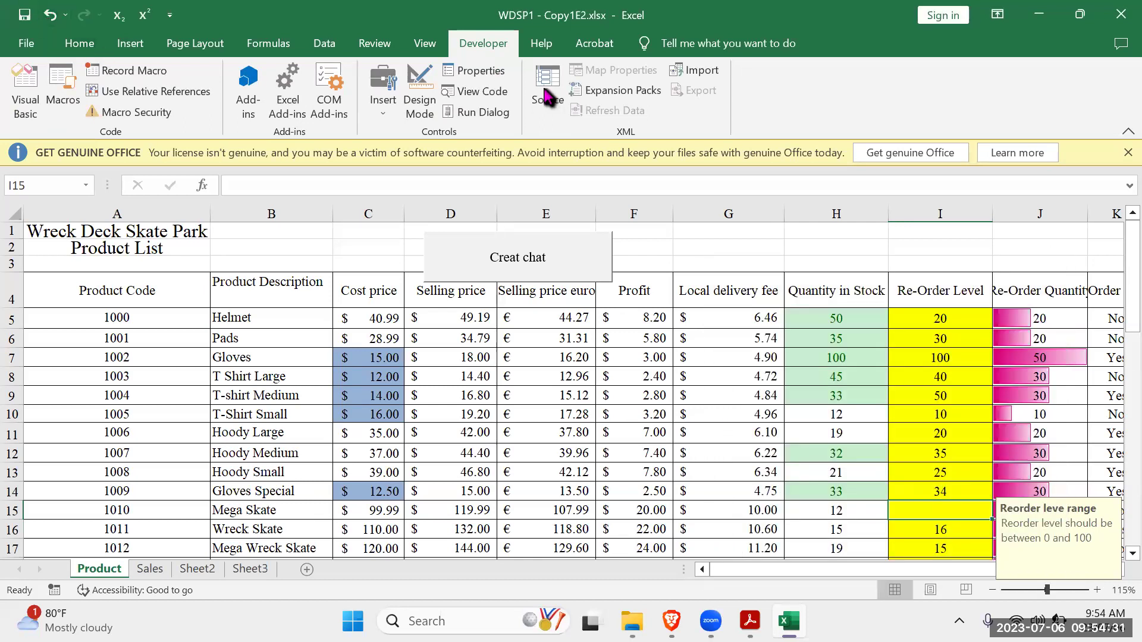
pyautogui.click(427, 51)
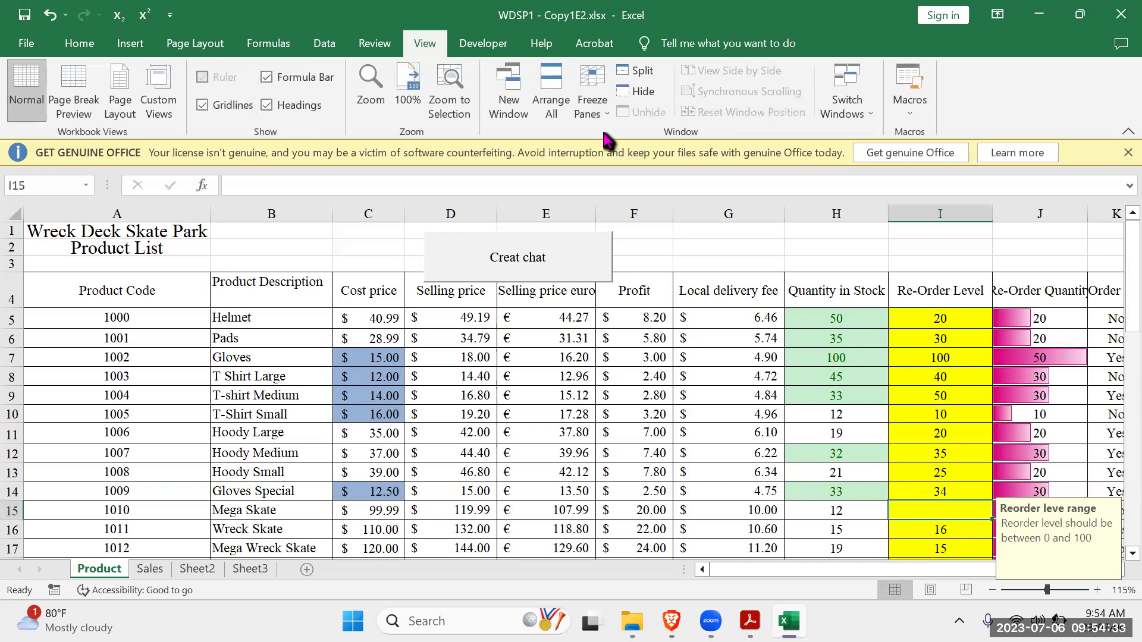
pyautogui.click(914, 124)
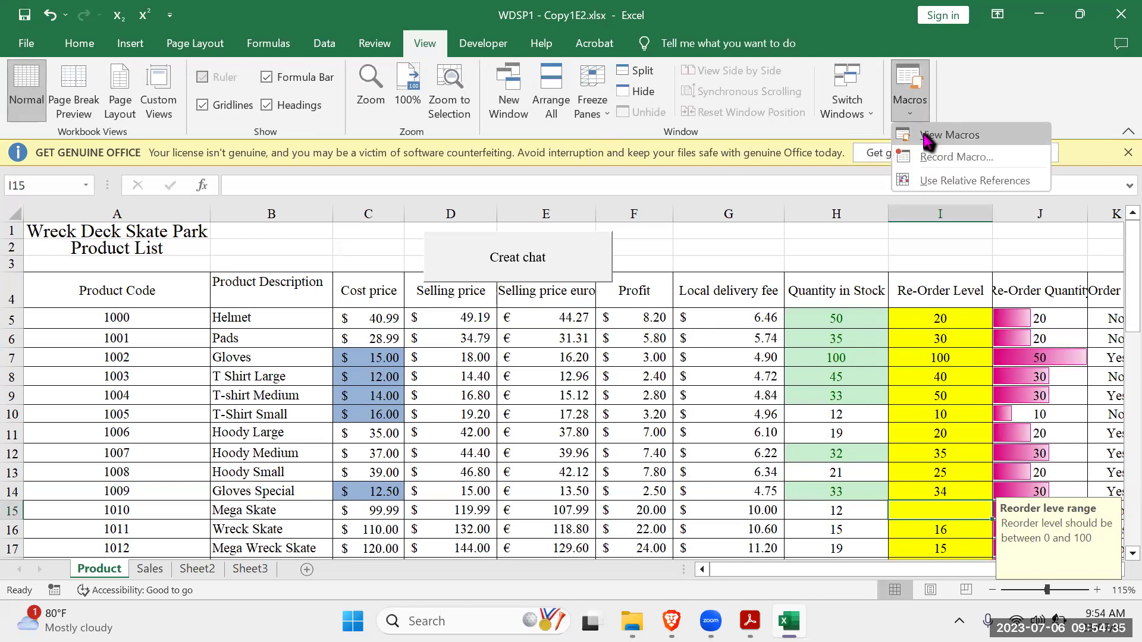
pyautogui.click(971, 159)
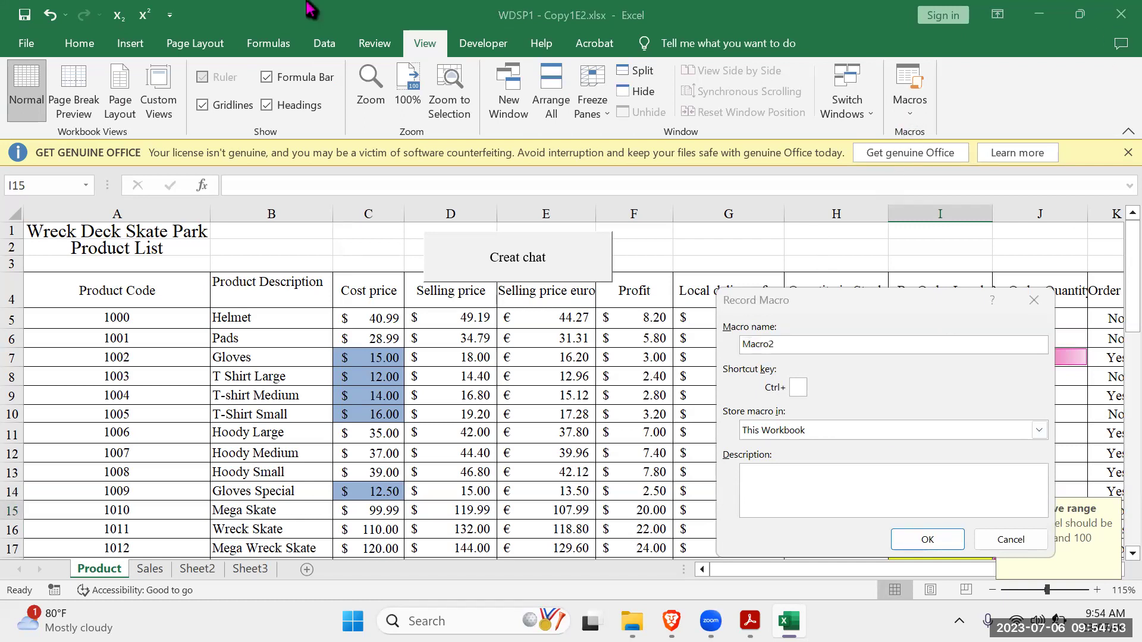
pyautogui.click(662, 330)
pyautogui.write('Print')
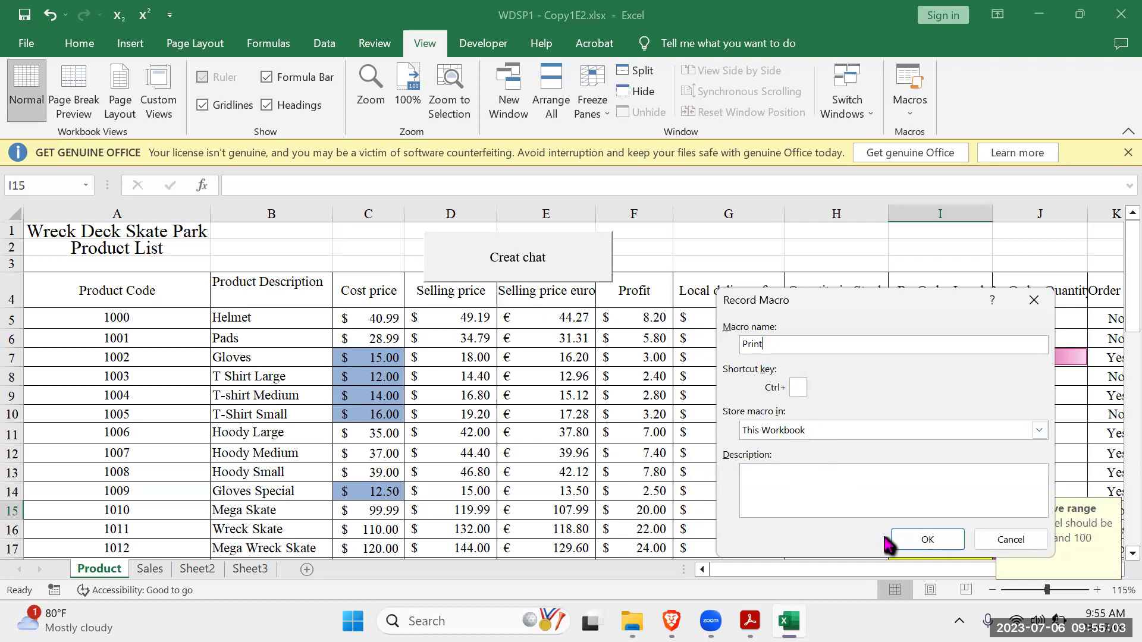
pyautogui.click(952, 552)
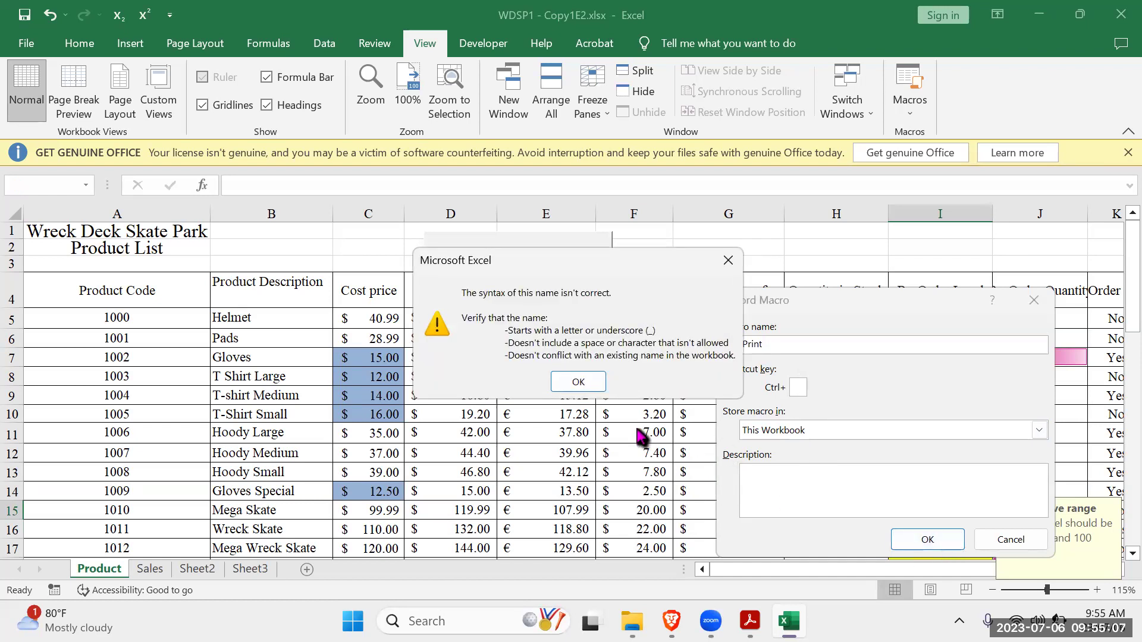
# Change the new macro's name to Printbook and start recording it in This Workbook.
pyautogui.click(728, 260)
pyautogui.click(768, 345)
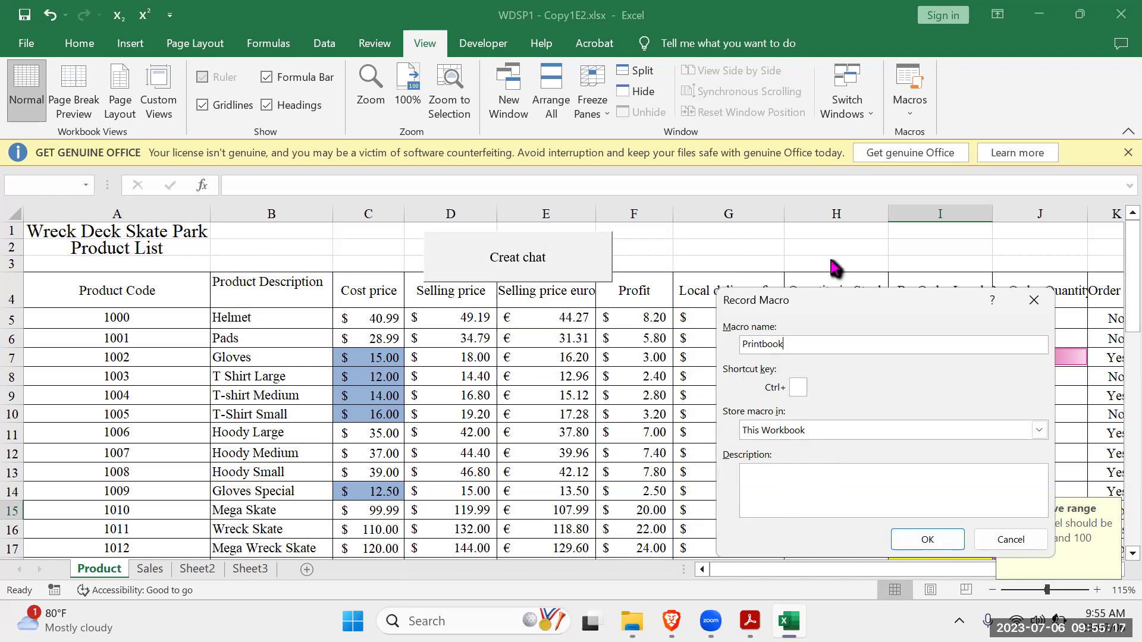
pyautogui.click(928, 539)
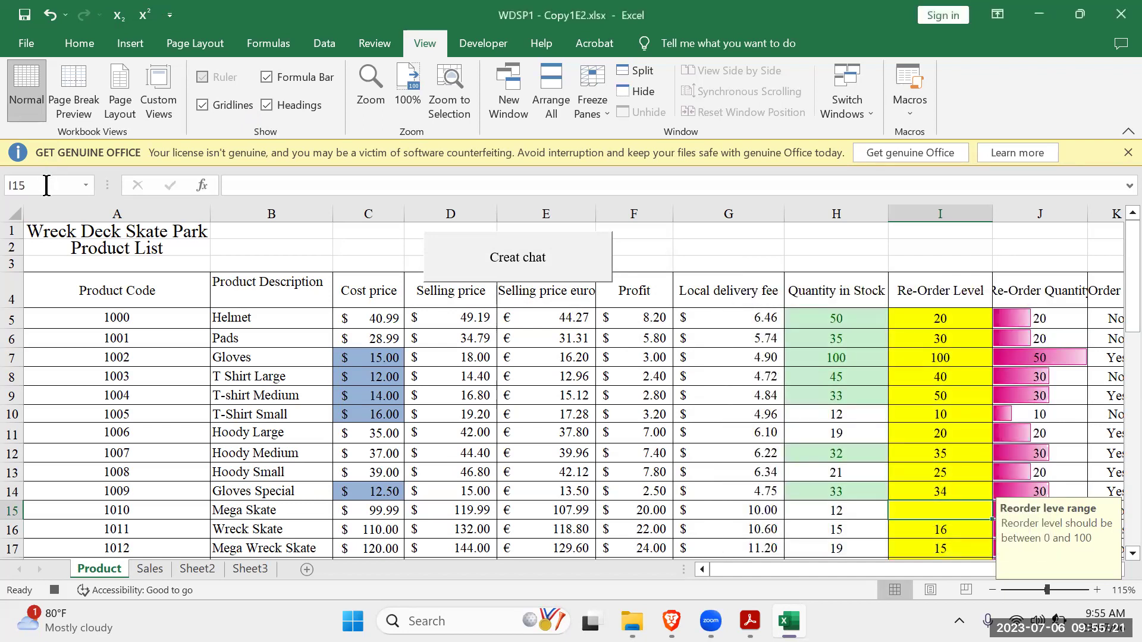
# Try to print one copy of the active Product sheet to Adobe PDF while the macro is recording.
pyautogui.click(907, 119)
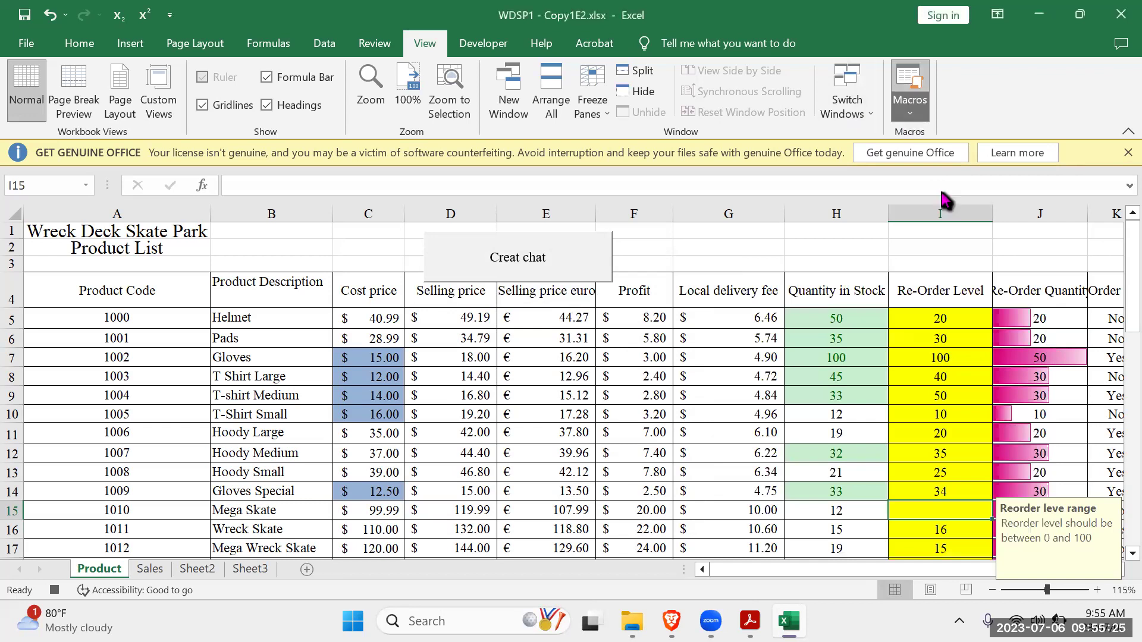
pyautogui.click(38, 44)
pyautogui.click(39, 48)
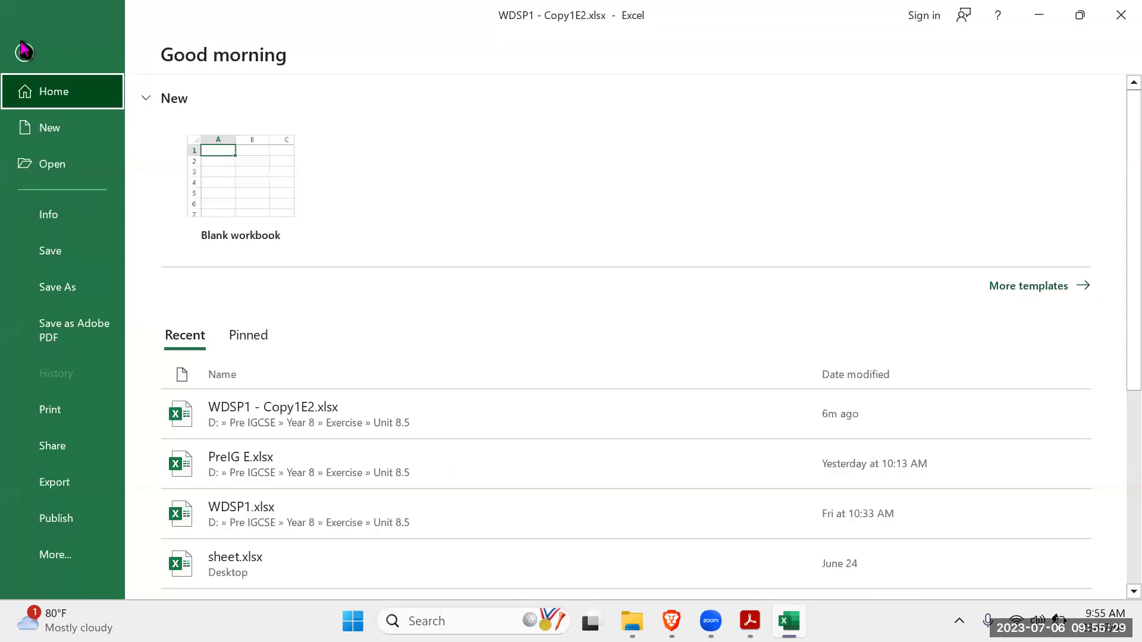
pyautogui.press('Escape')
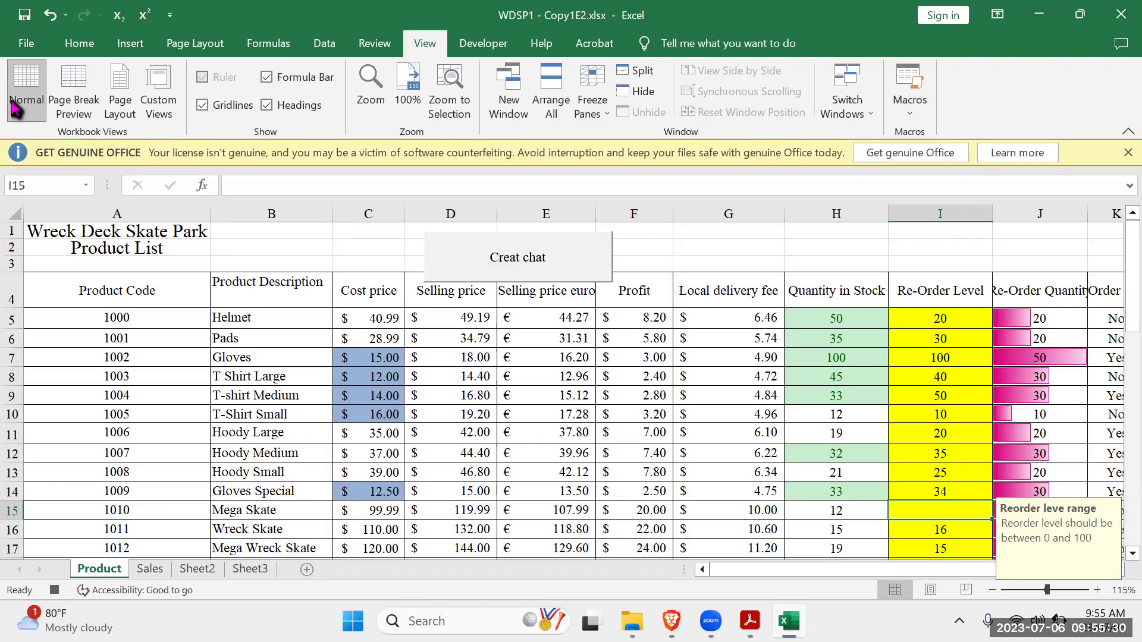
pyautogui.click(29, 53)
pyautogui.click(23, 52)
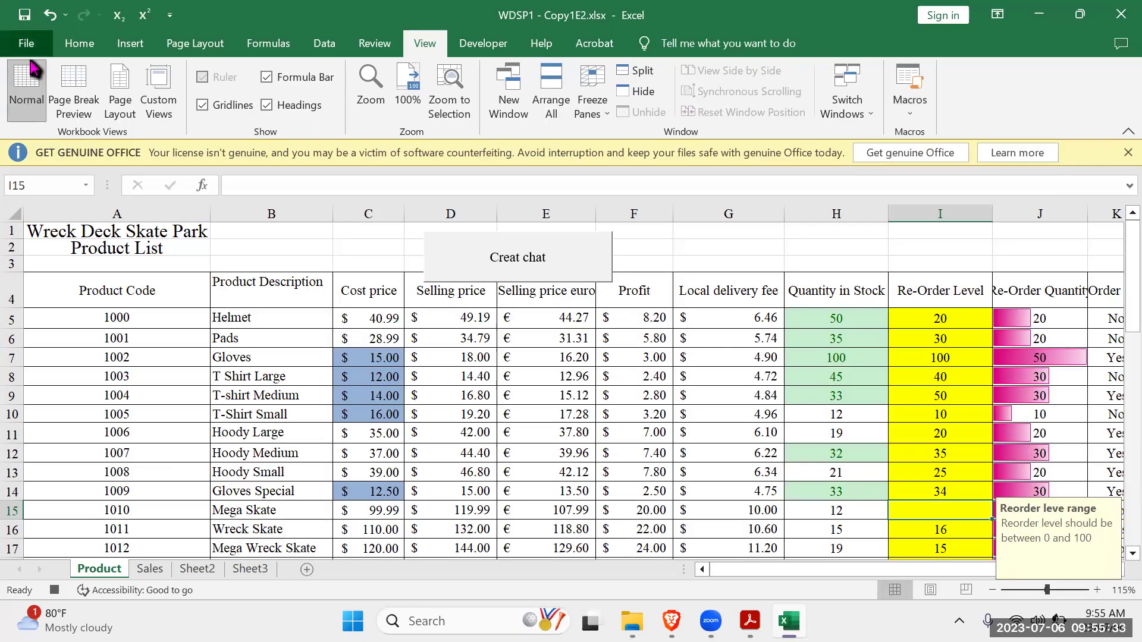
pyautogui.click(32, 49)
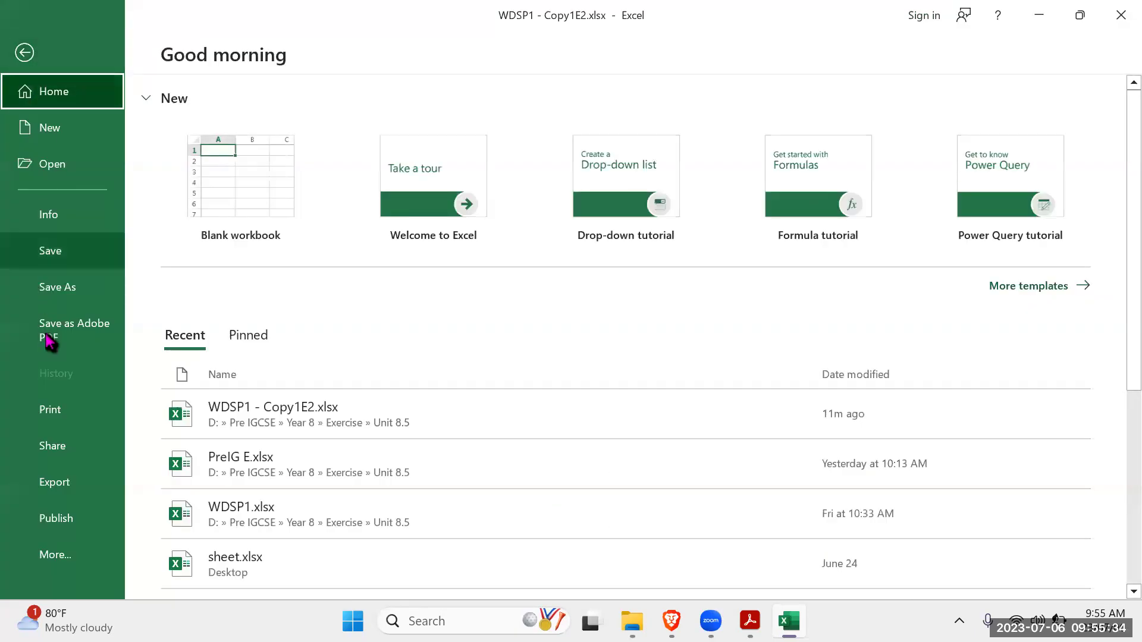
pyautogui.click(58, 409)
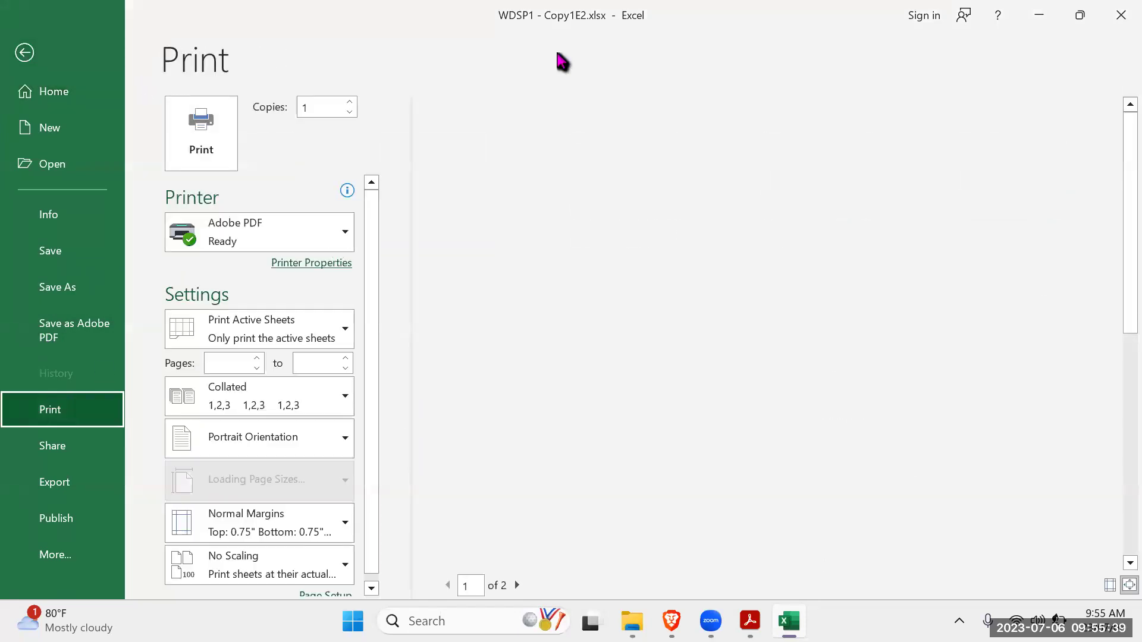
pyautogui.click(212, 153)
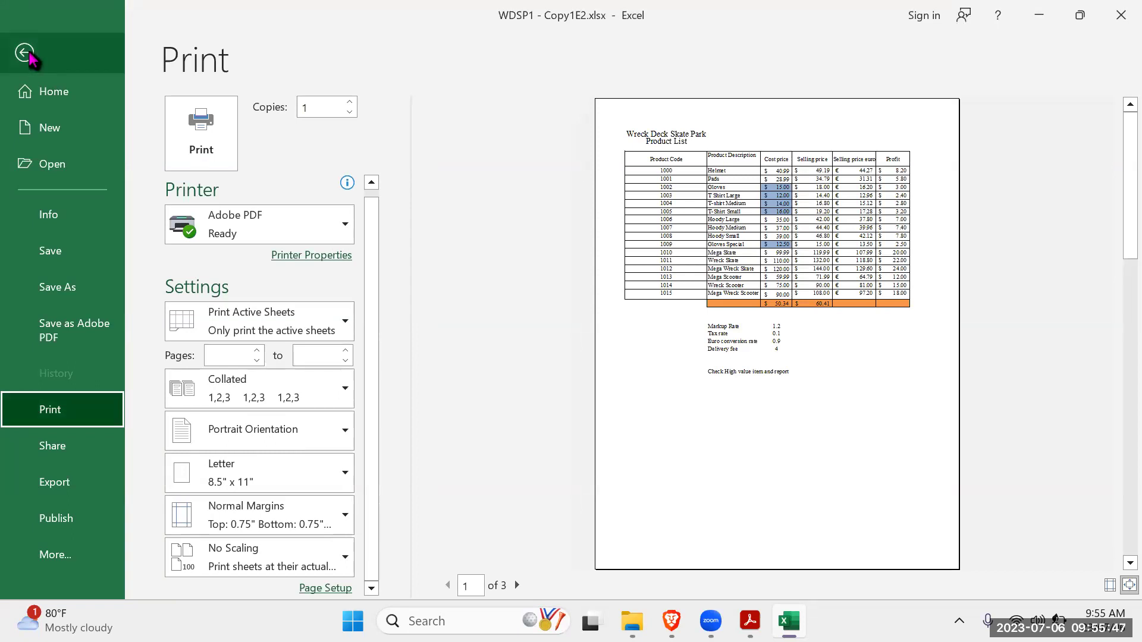
pyautogui.click(201, 135)
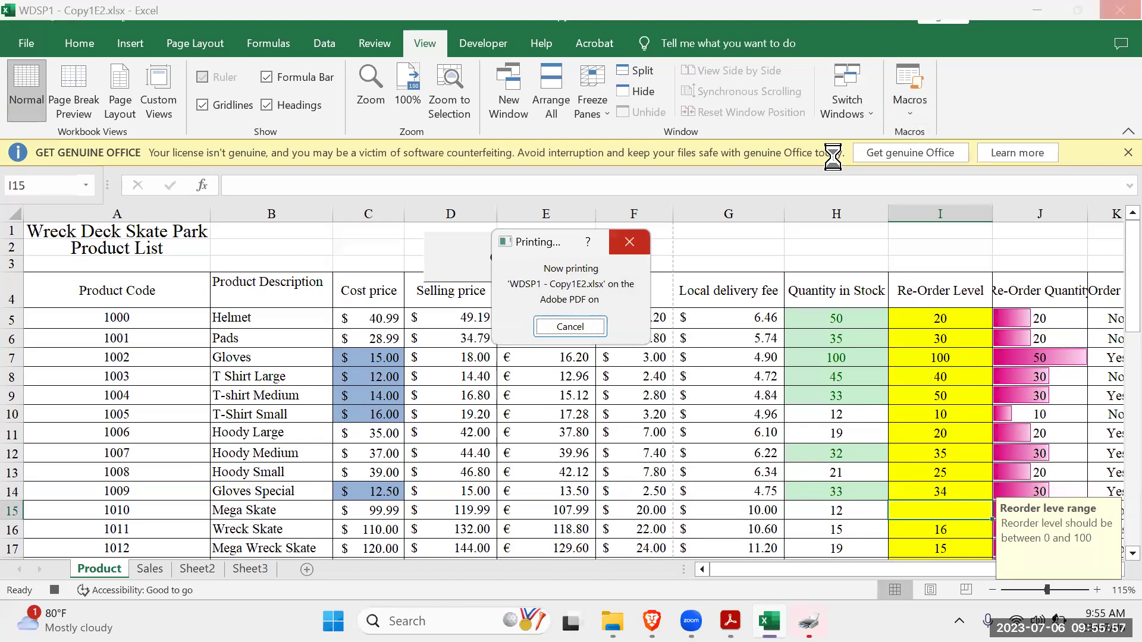
# Abort the print job by closing the unresponsive Excel and cancelling the PDF file save.
pyautogui.click(633, 247)
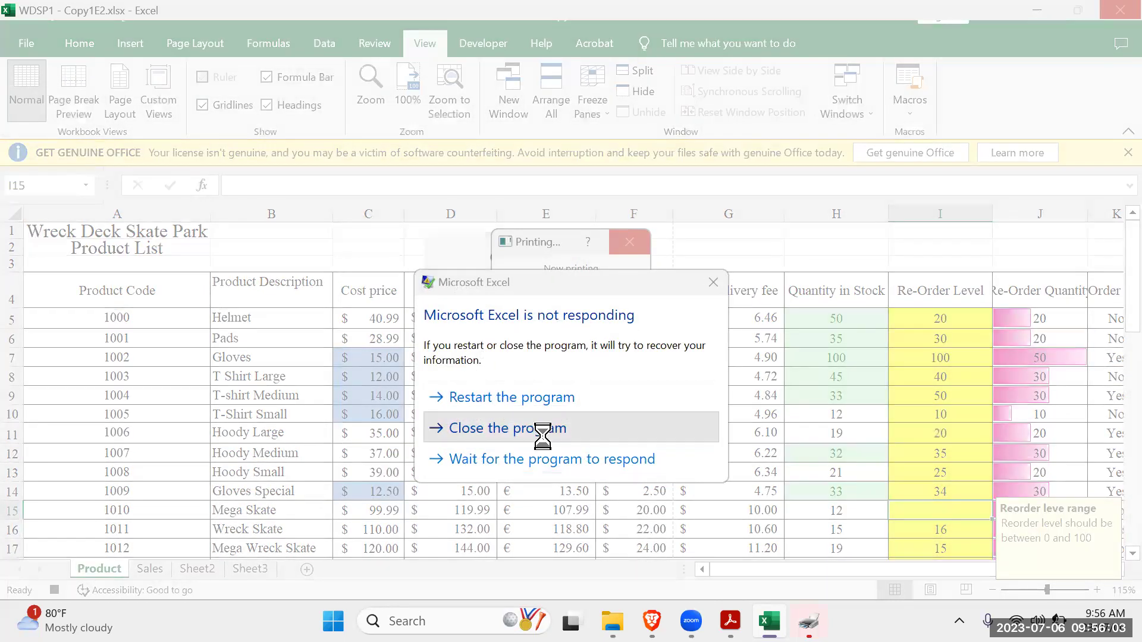
pyautogui.click(539, 431)
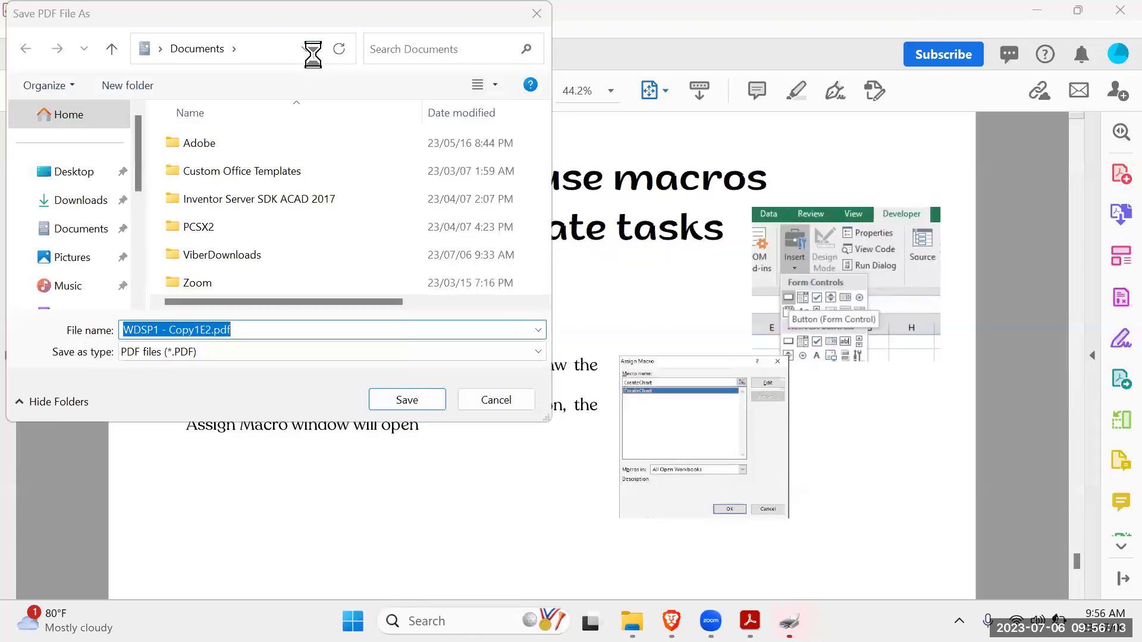
pyautogui.click(488, 396)
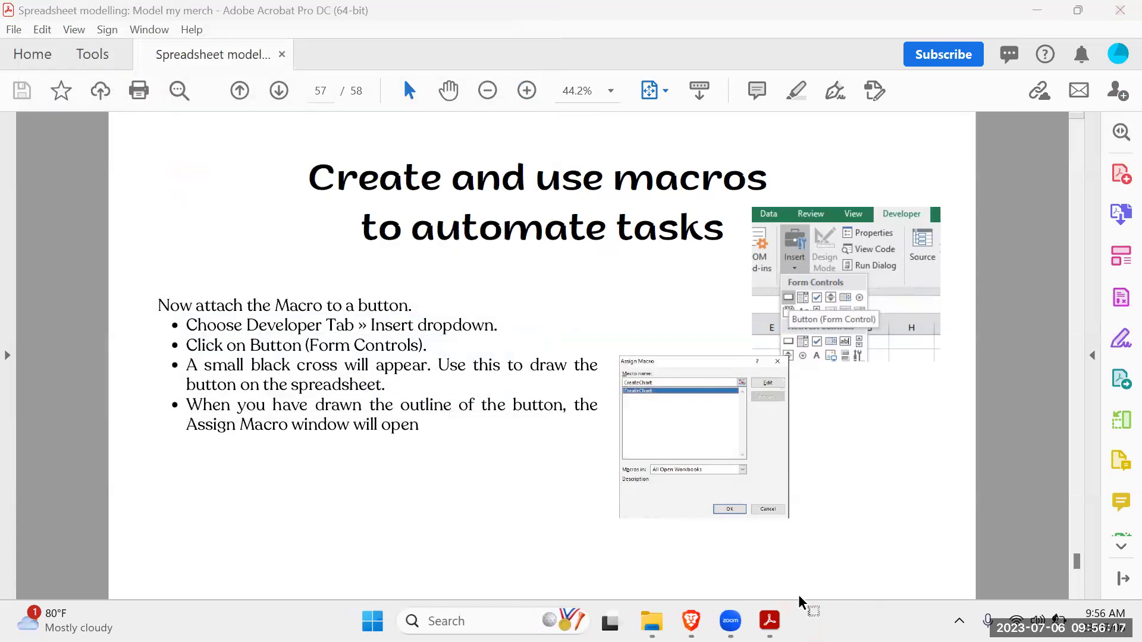
pyautogui.click(1077, 10)
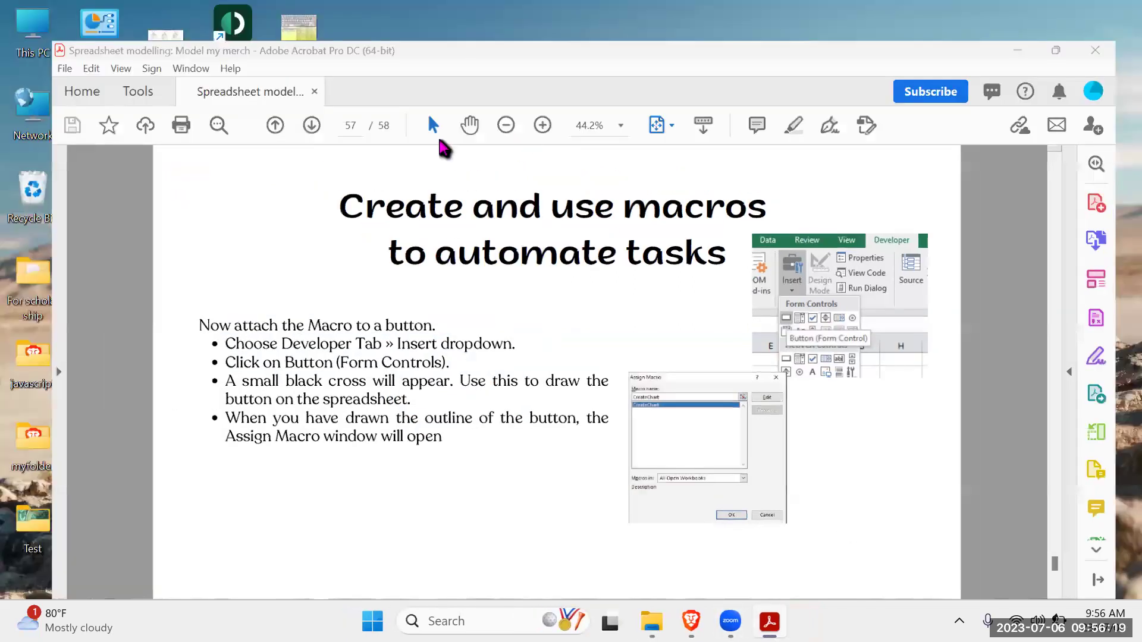
pyautogui.press('super+d')
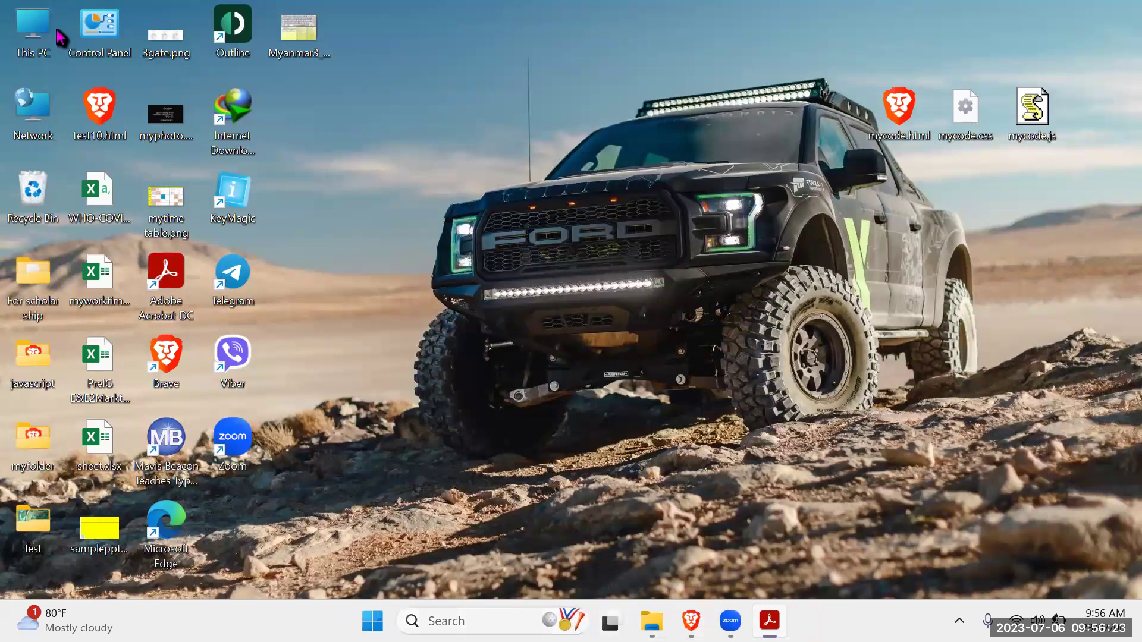
pyautogui.doubleClick(34, 37)
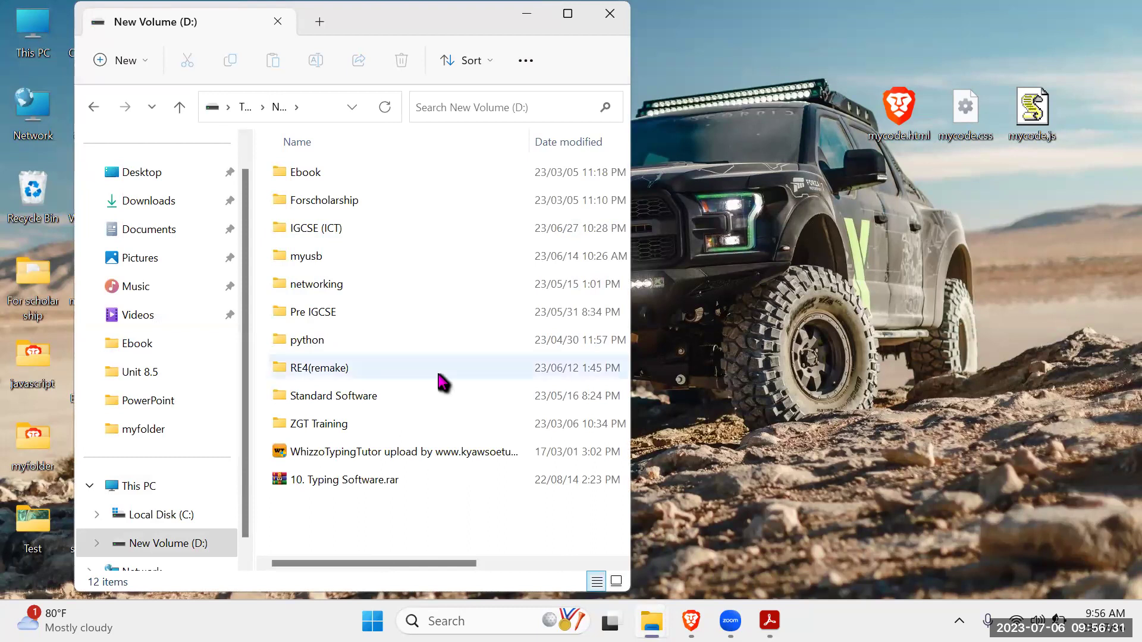
pyautogui.click(610, 15)
# Reopen WDSP1 - Copy1E2.xlsx in Excel from the Unit 8.5 folder, dismiss the document recovery list and show the Product sheet.
pyautogui.moveTo(654, 620)
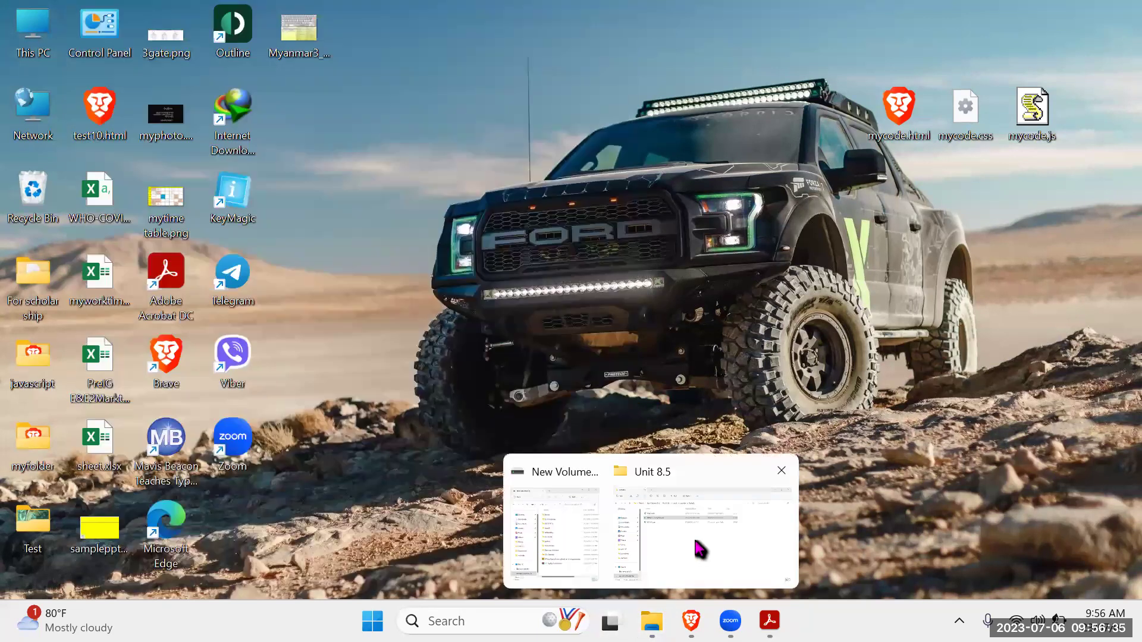
pyautogui.click(701, 545)
pyautogui.doubleClick(274, 202)
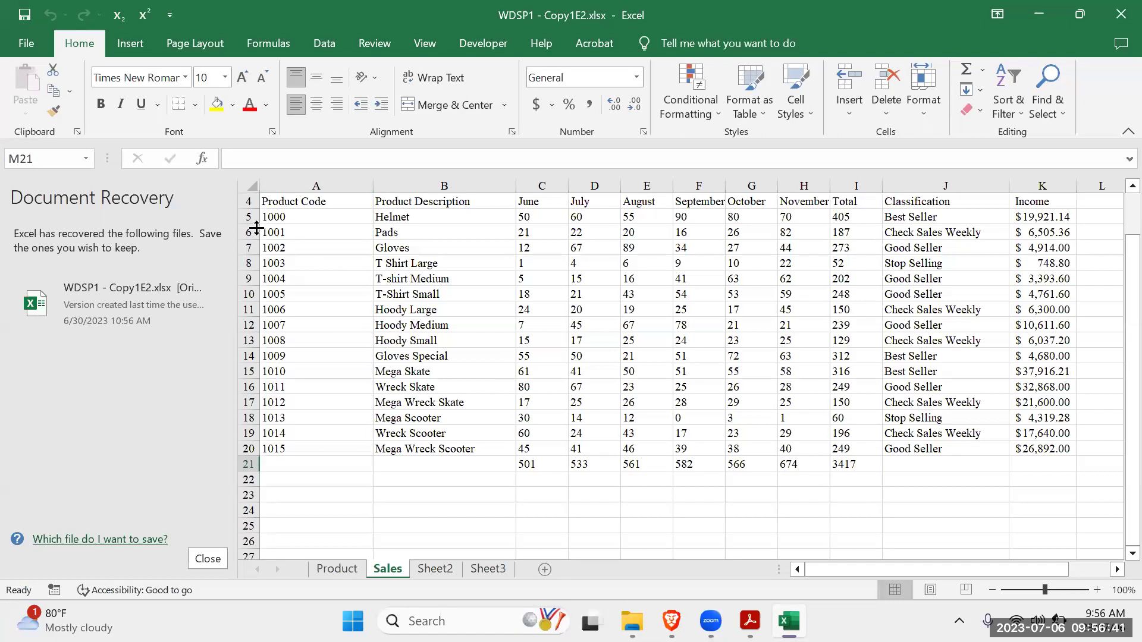
pyautogui.click(208, 558)
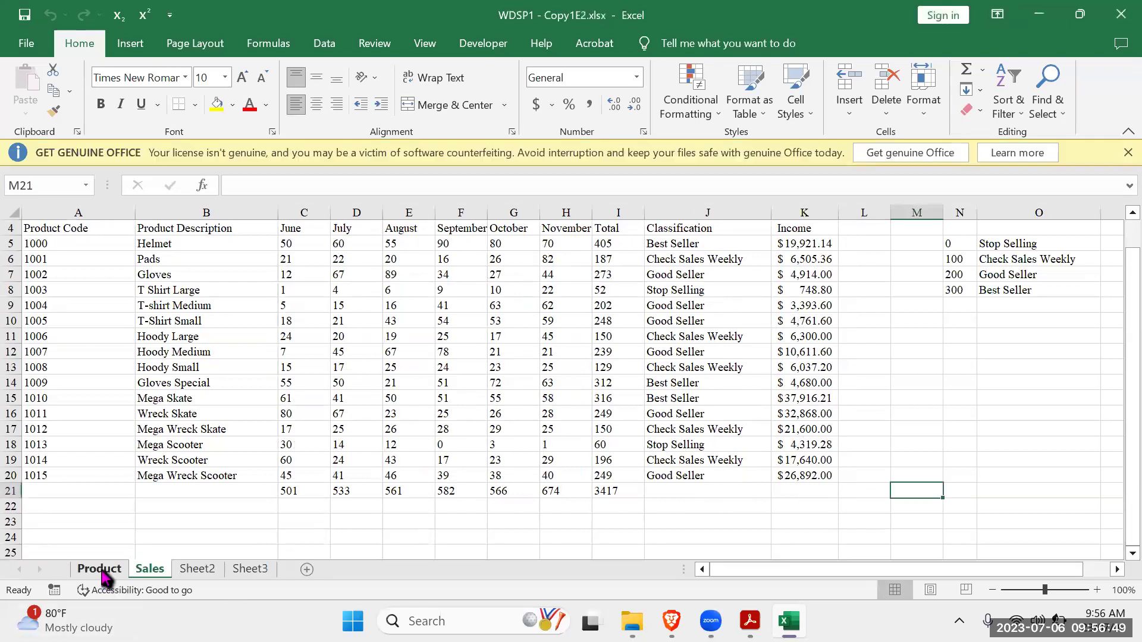
pyautogui.click(100, 570)
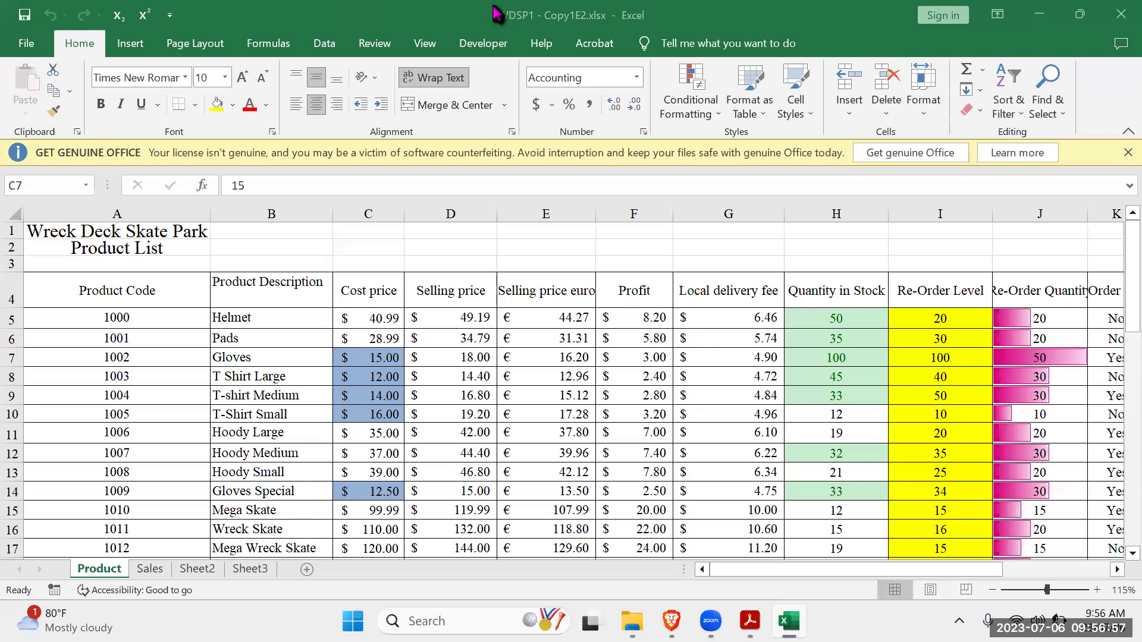
pyautogui.click(425, 44)
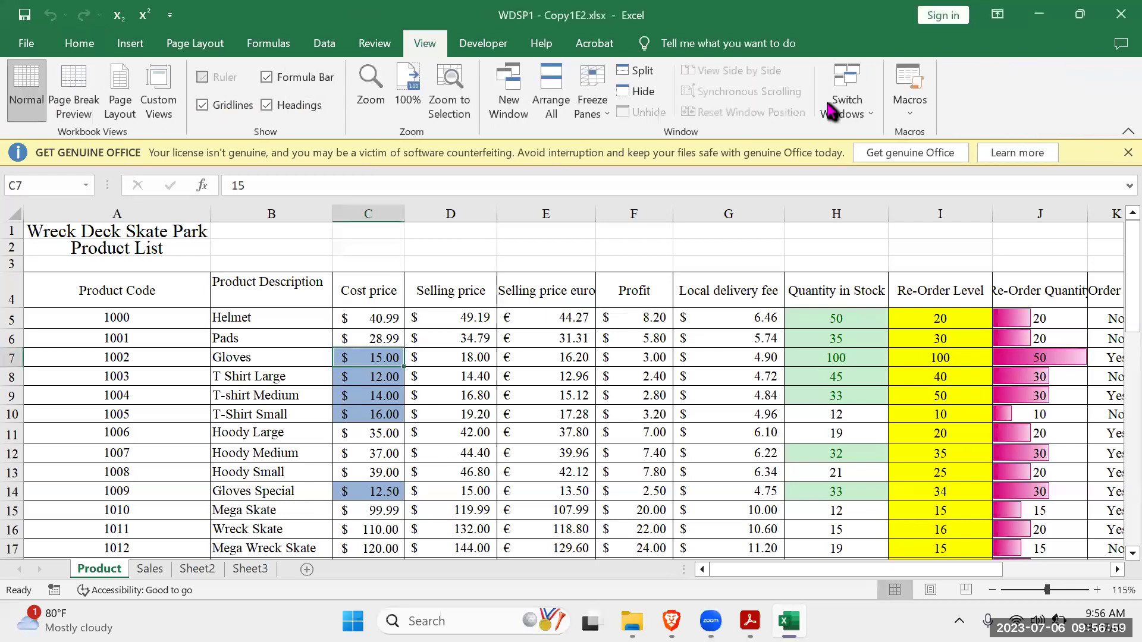
pyautogui.click(899, 107)
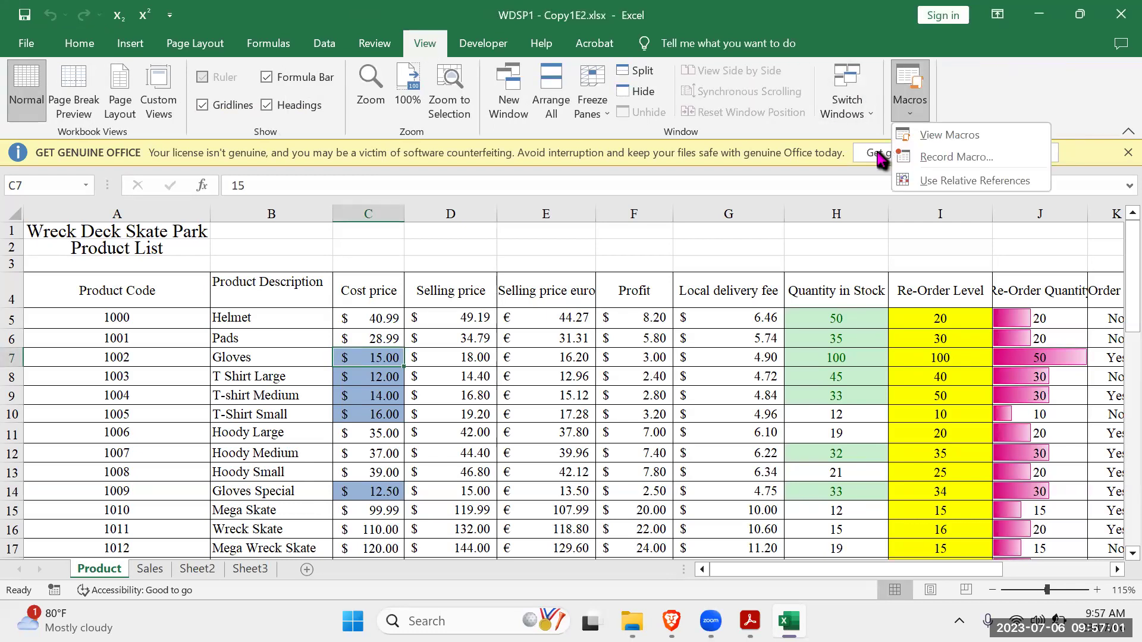
pyautogui.click(964, 143)
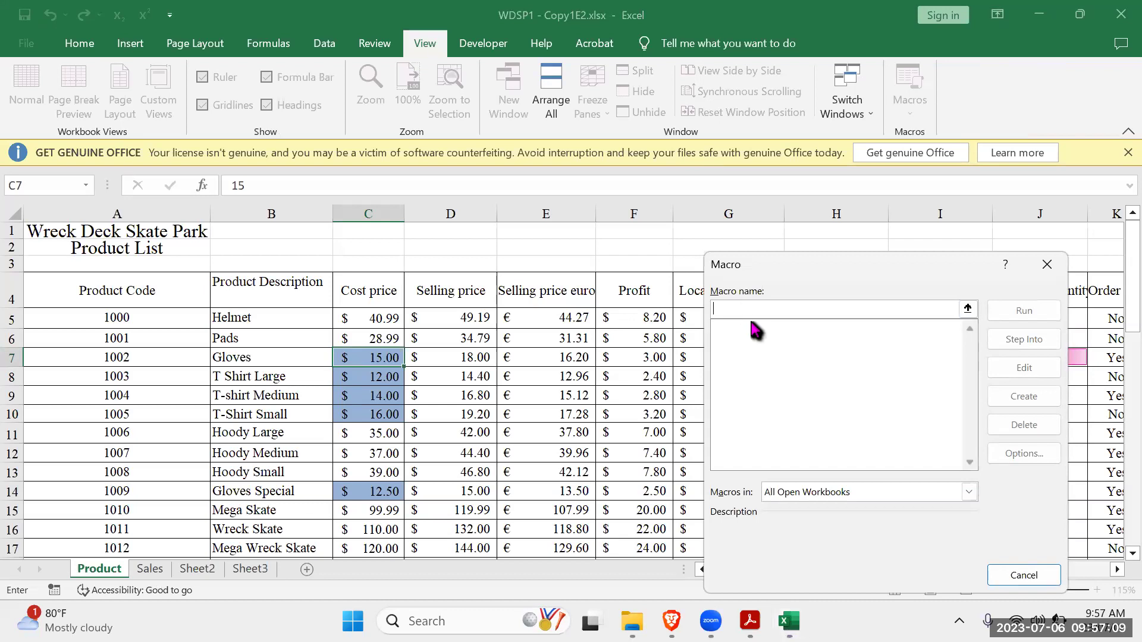
pyautogui.write('piechatt')
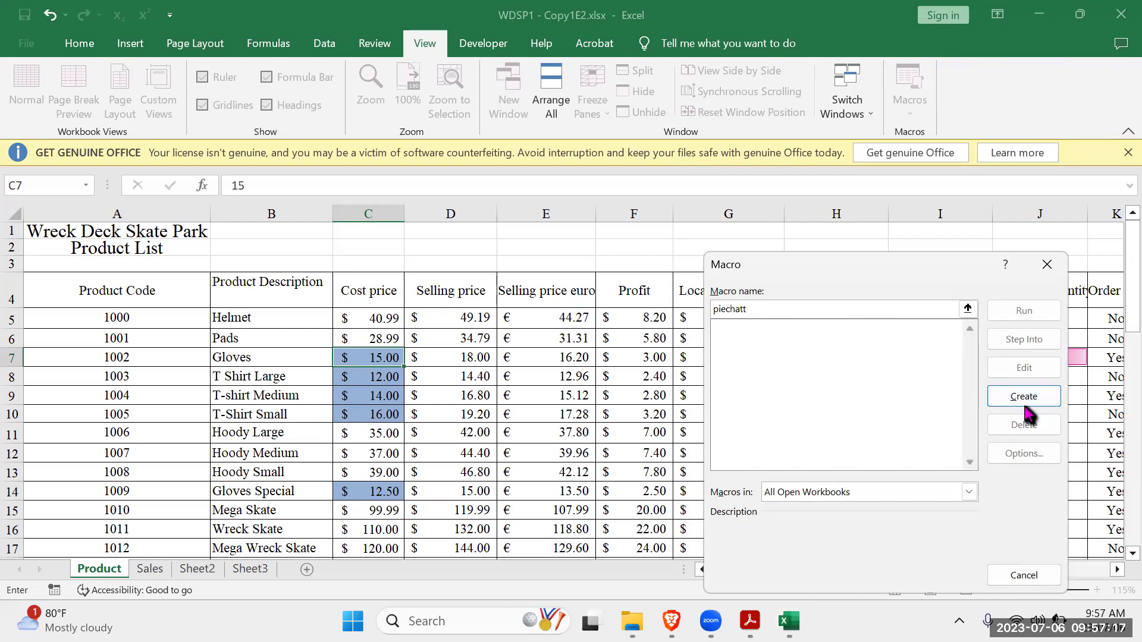
pyautogui.moveTo(900, 258); pyautogui.dragTo(911, 194)
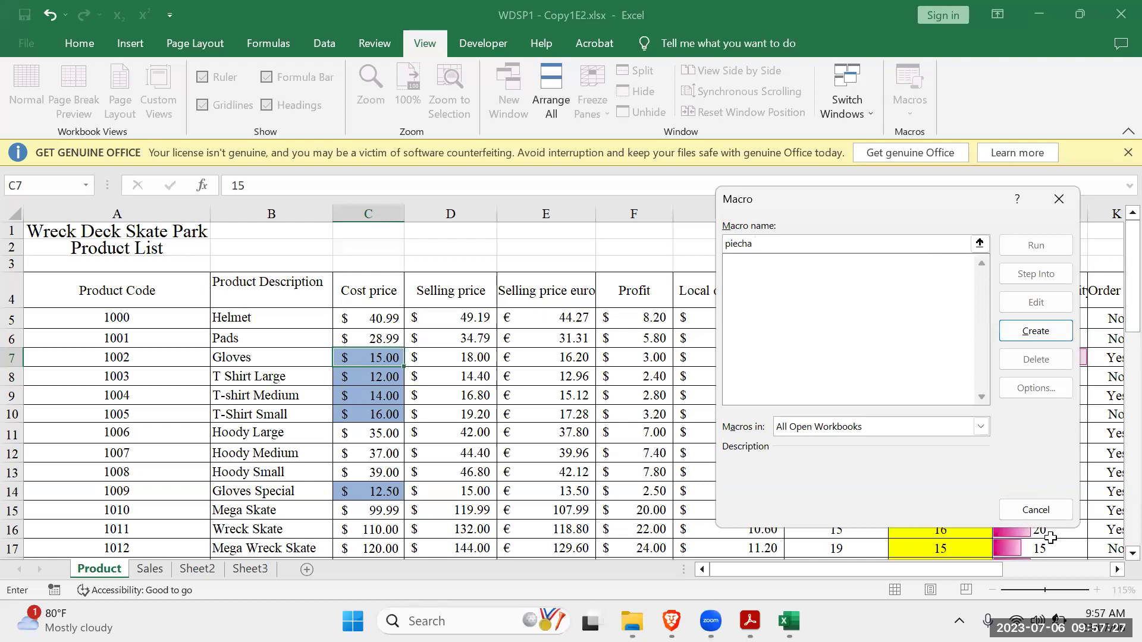
pyautogui.click(1036, 509)
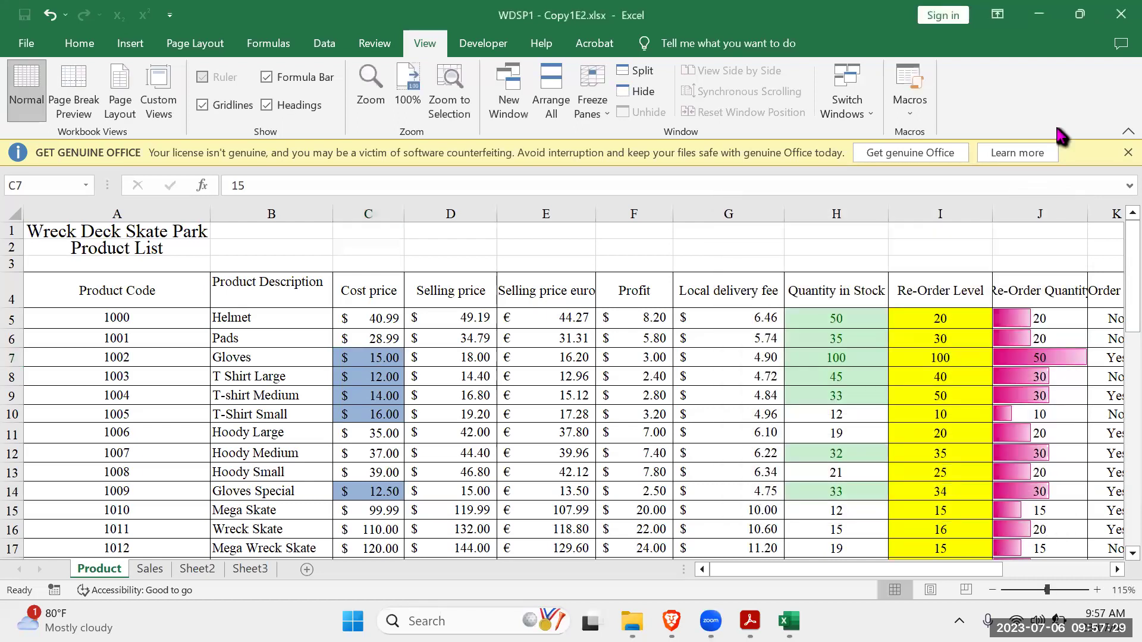
# Start recording a new macro named piechart, stored in This Workbook.
pyautogui.click(911, 106)
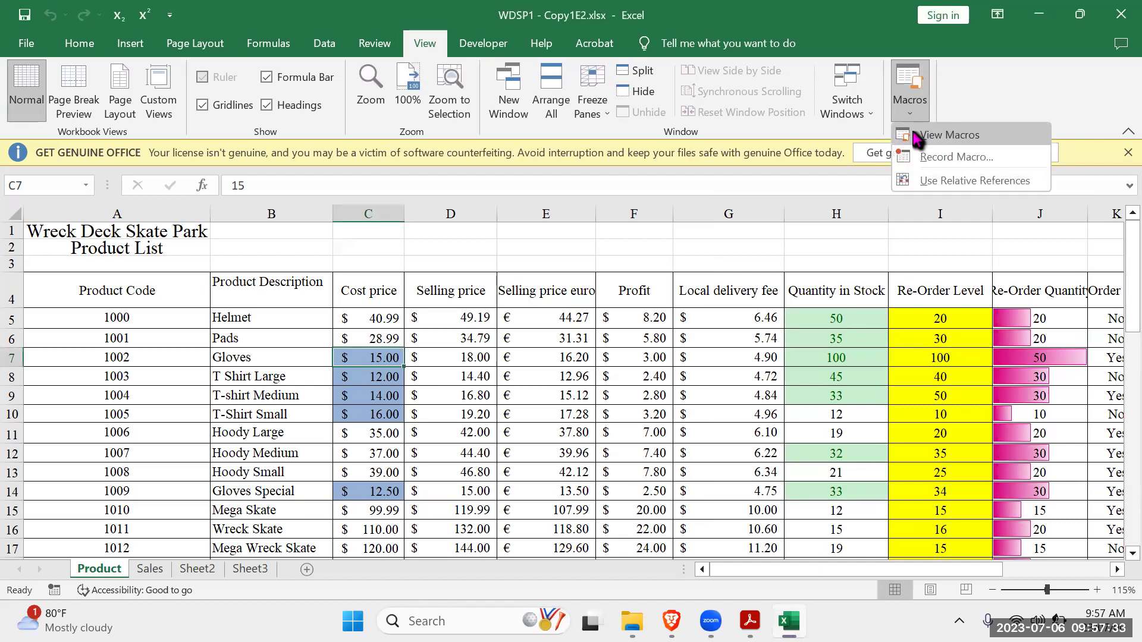
pyautogui.click(922, 156)
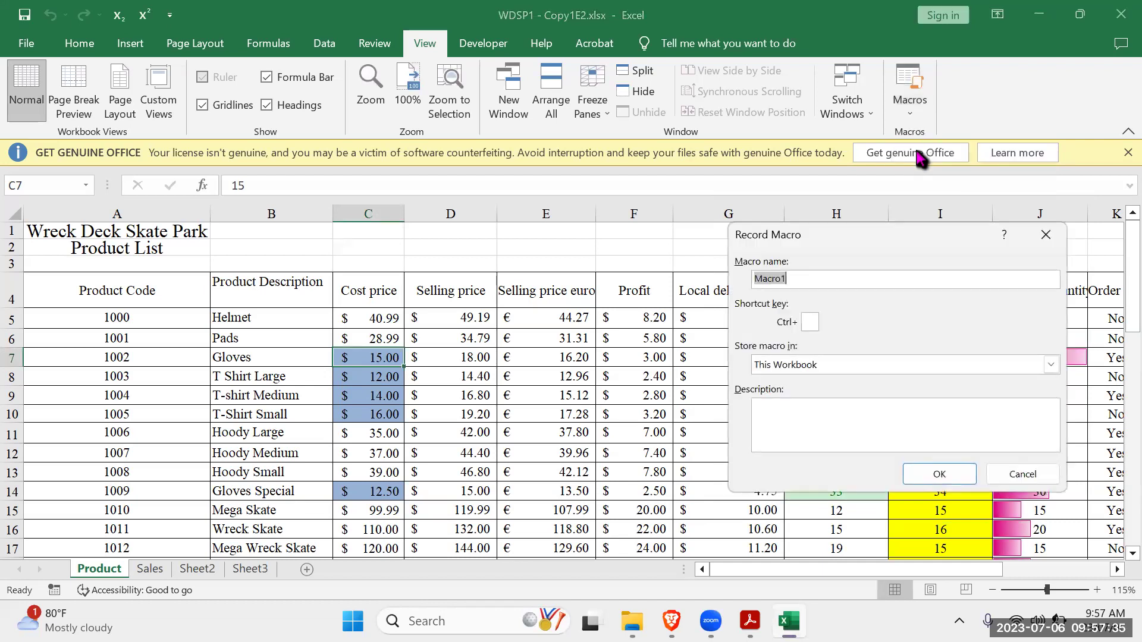
pyautogui.write('piechart')
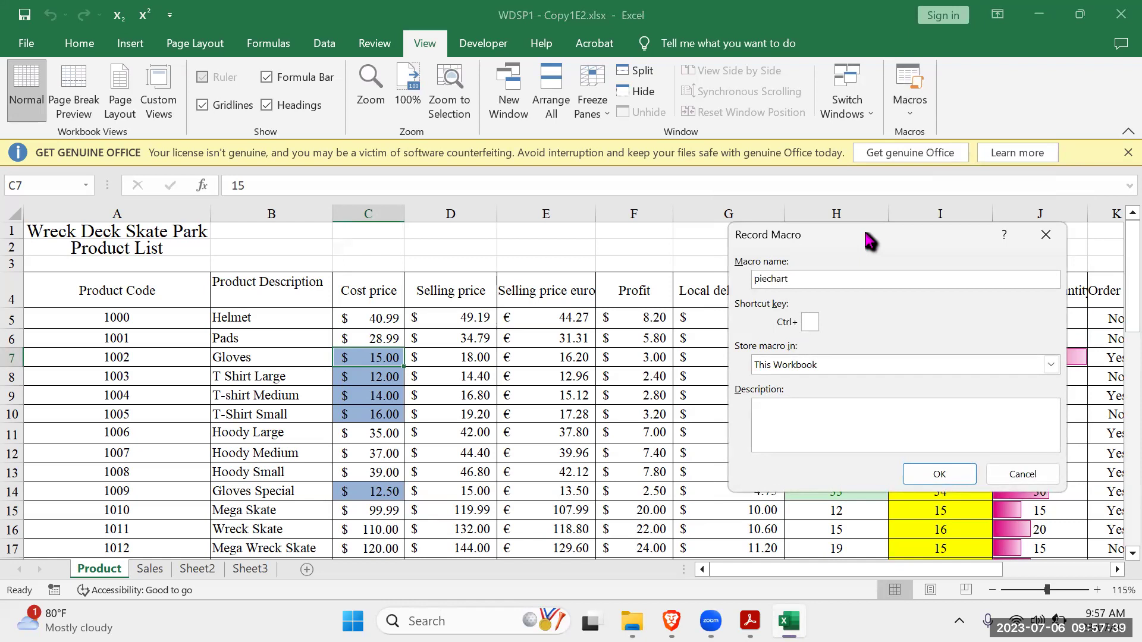
pyautogui.click(922, 481)
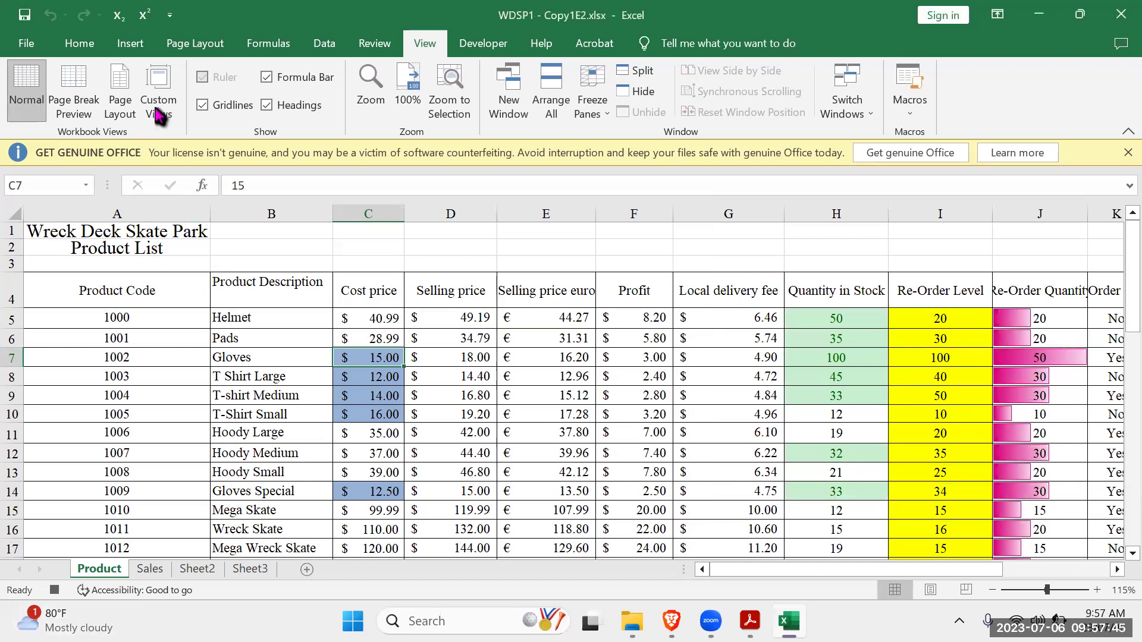
# Insert a pie chart from the product table and apply the sixth chart style, with the grey hatched background.
pyautogui.click(126, 53)
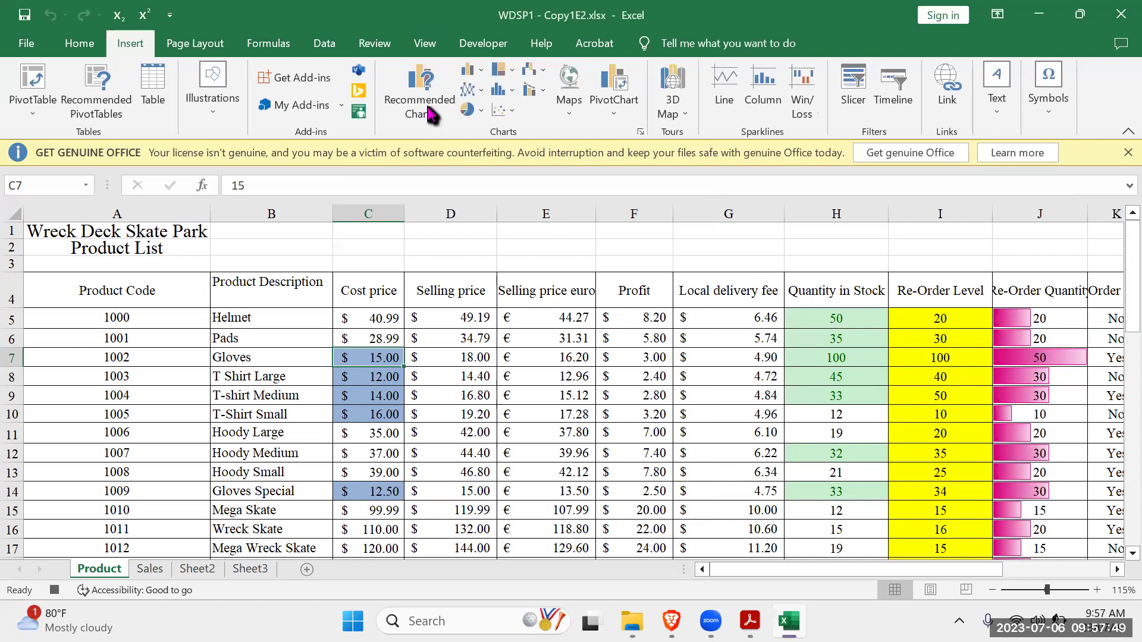
pyautogui.click(481, 110)
pyautogui.click(492, 177)
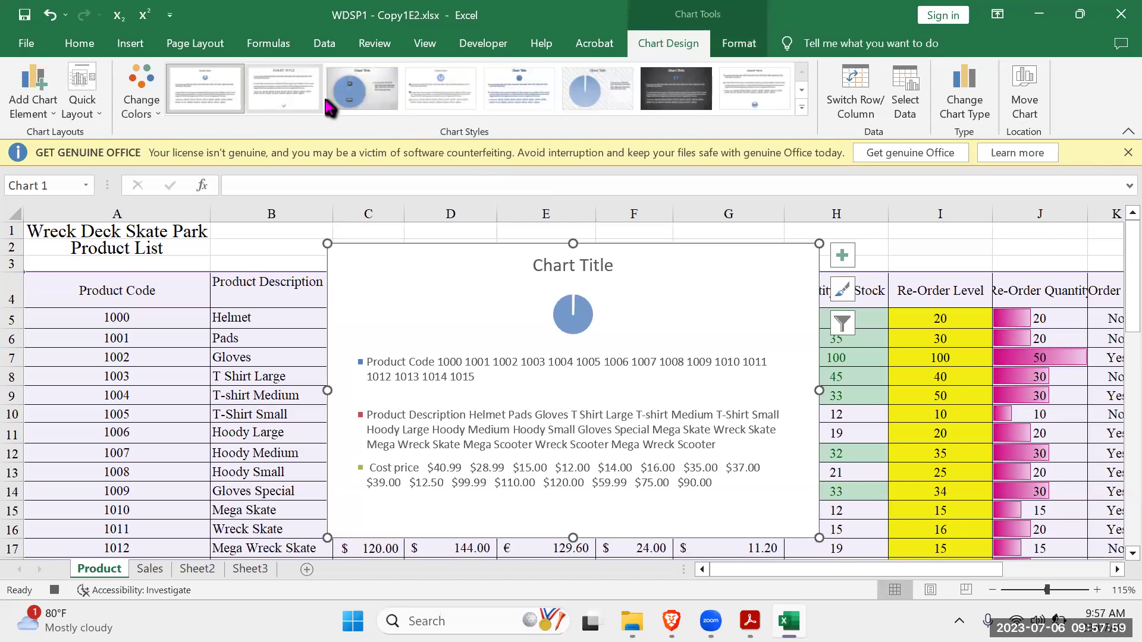
pyautogui.click(362, 98)
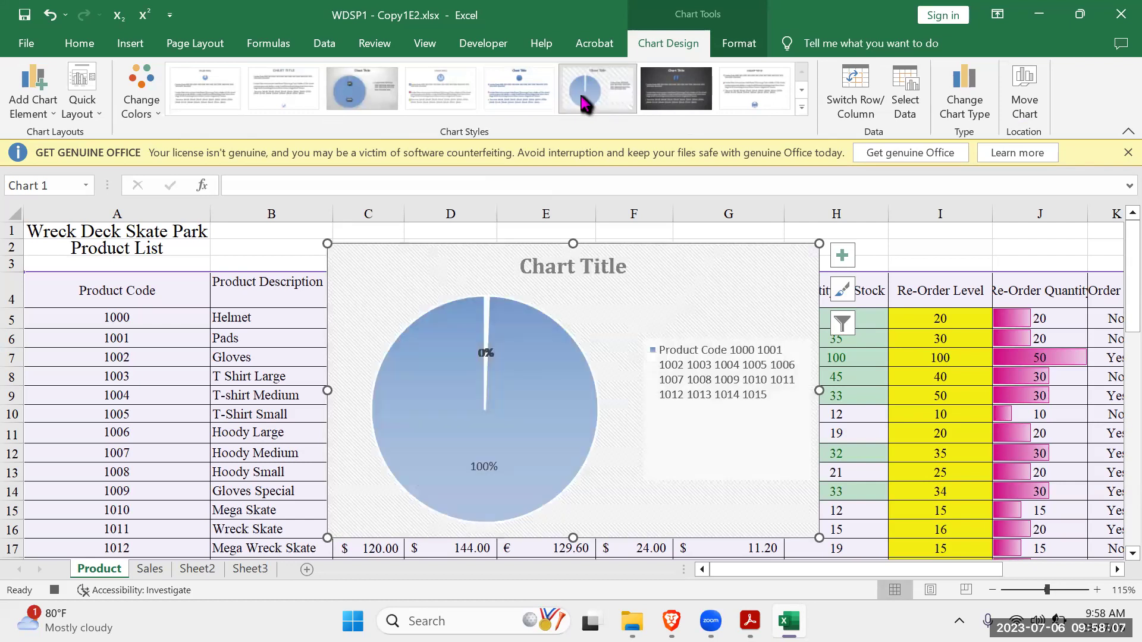
pyautogui.click(582, 103)
pyautogui.click(938, 250)
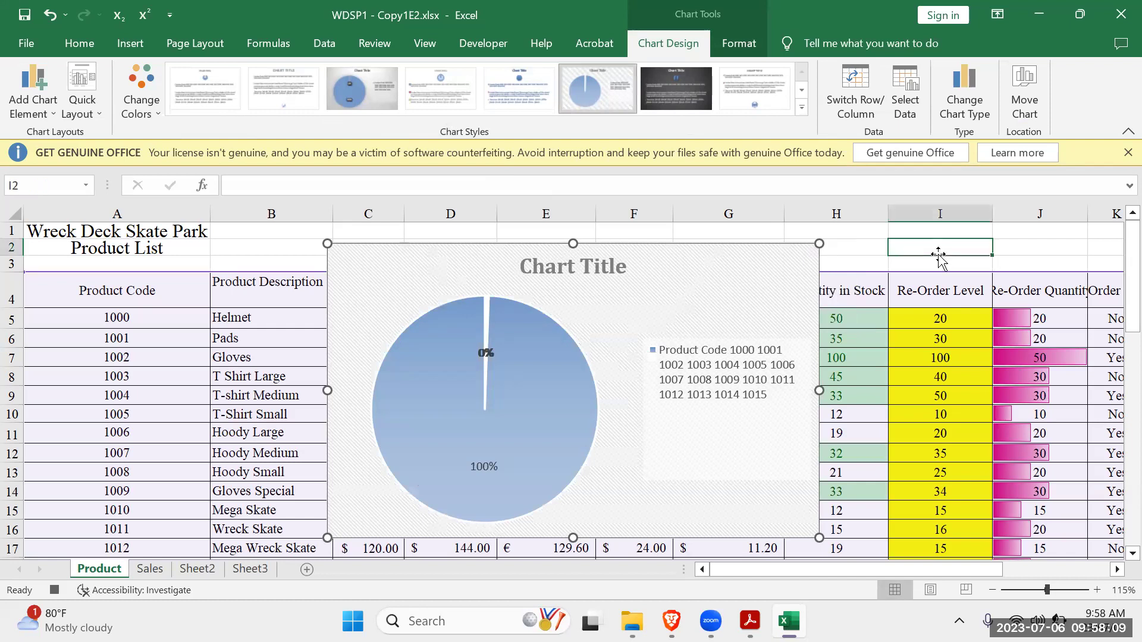
# Stop recording the piechart macro.
pyautogui.click(433, 45)
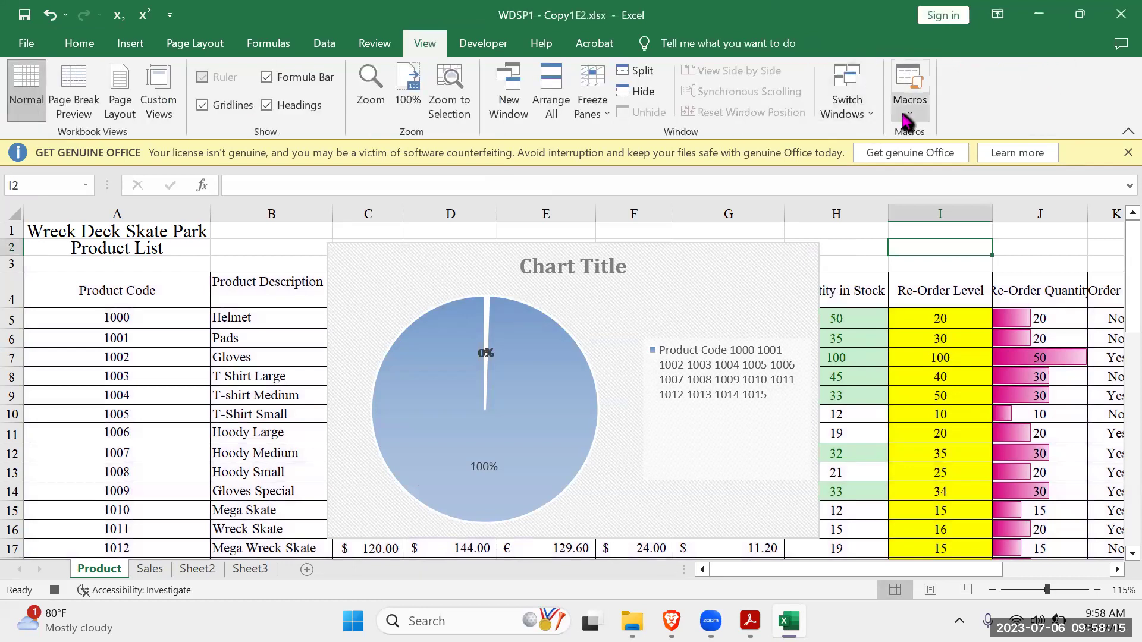
pyautogui.click(910, 98)
pyautogui.click(943, 163)
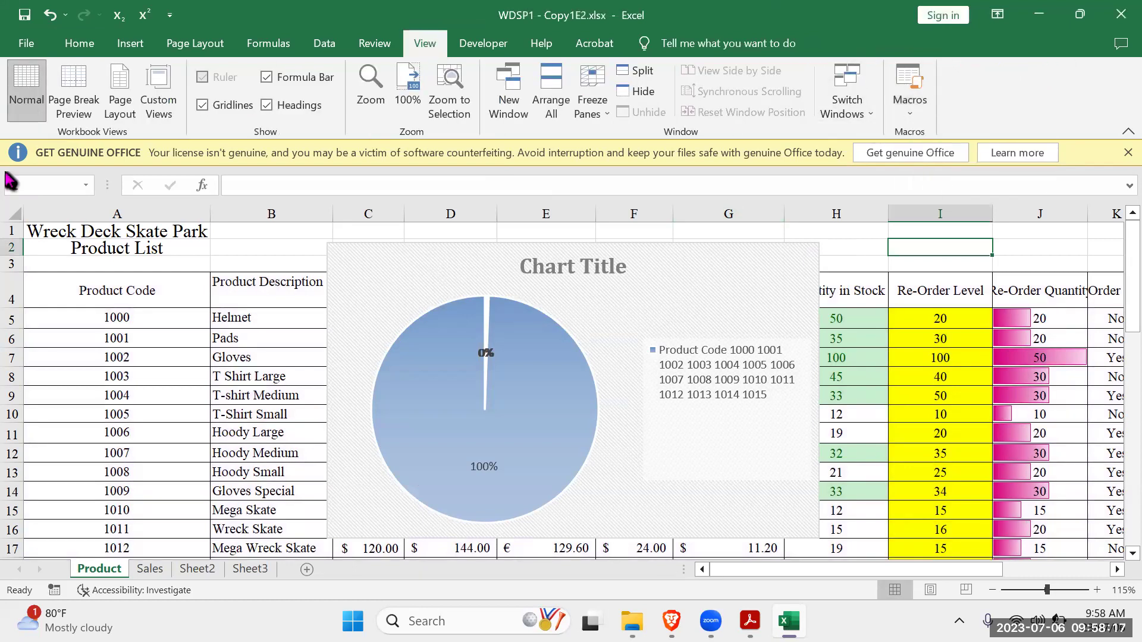
# Draw a form button above the Product Description heading in column B and assign the piechart macro to it.
pyautogui.click(476, 46)
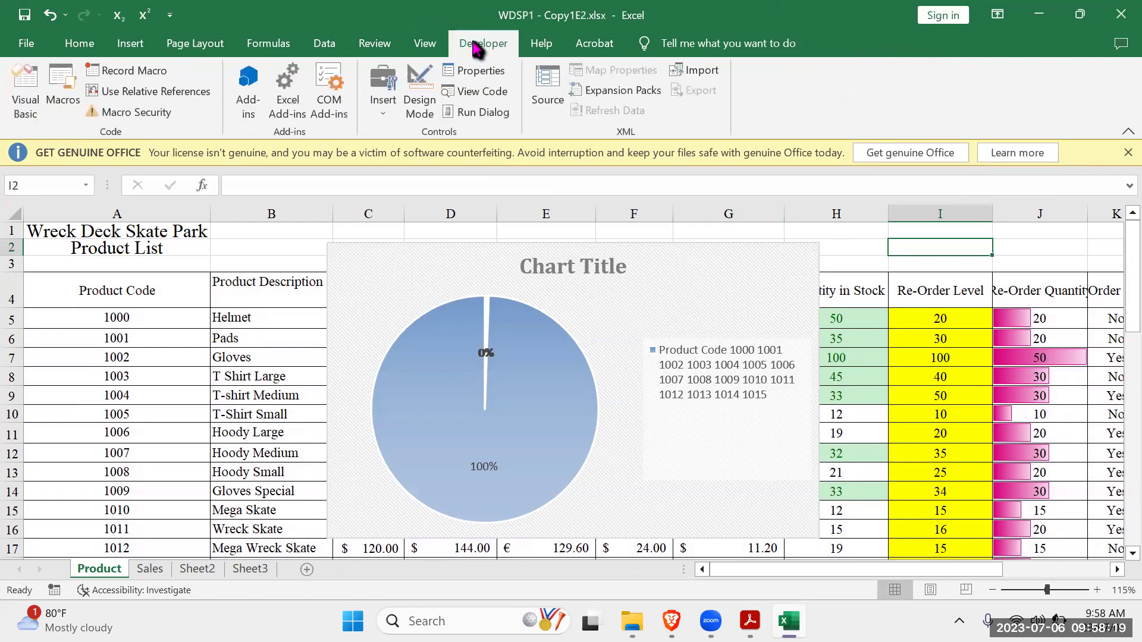
pyautogui.click(388, 91)
pyautogui.click(374, 154)
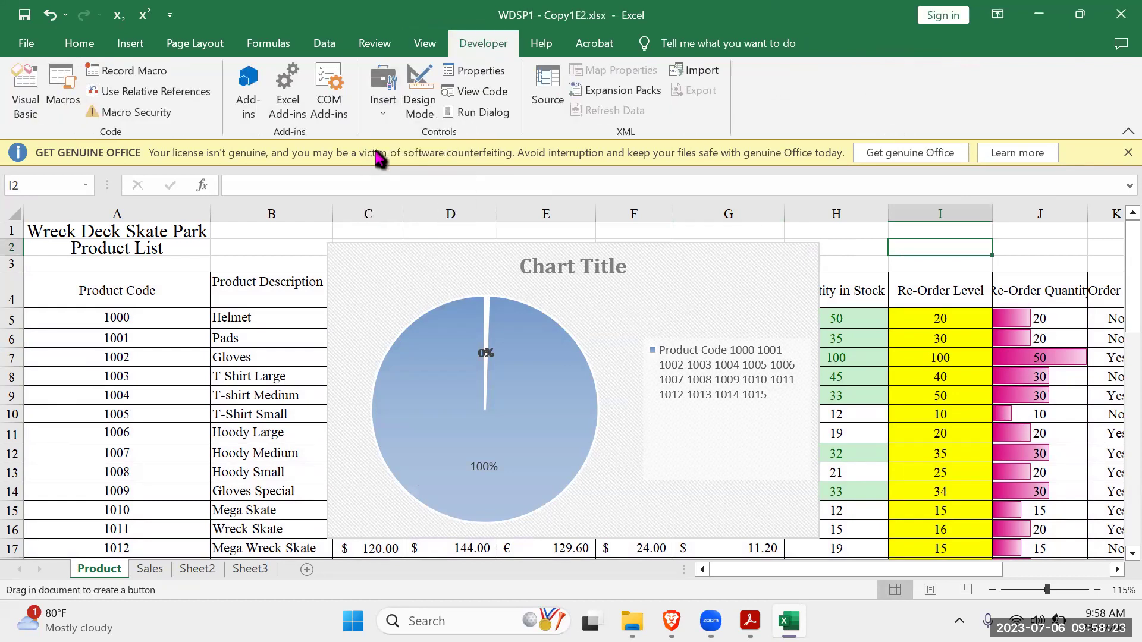
pyautogui.moveTo(224, 242); pyautogui.dragTo(308, 267)
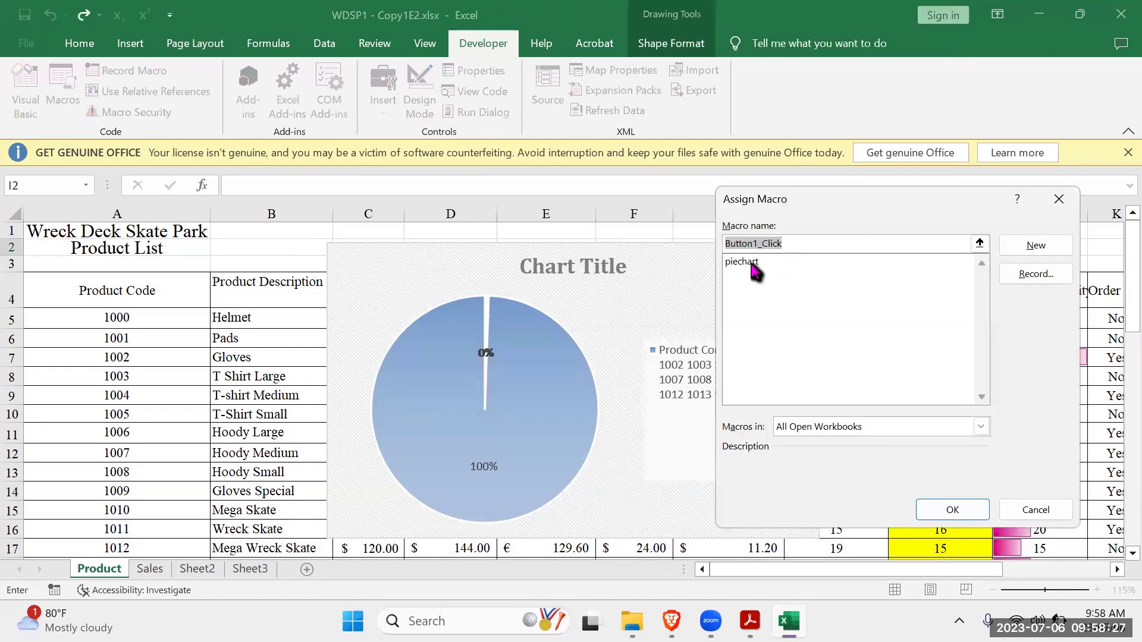
pyautogui.click(740, 262)
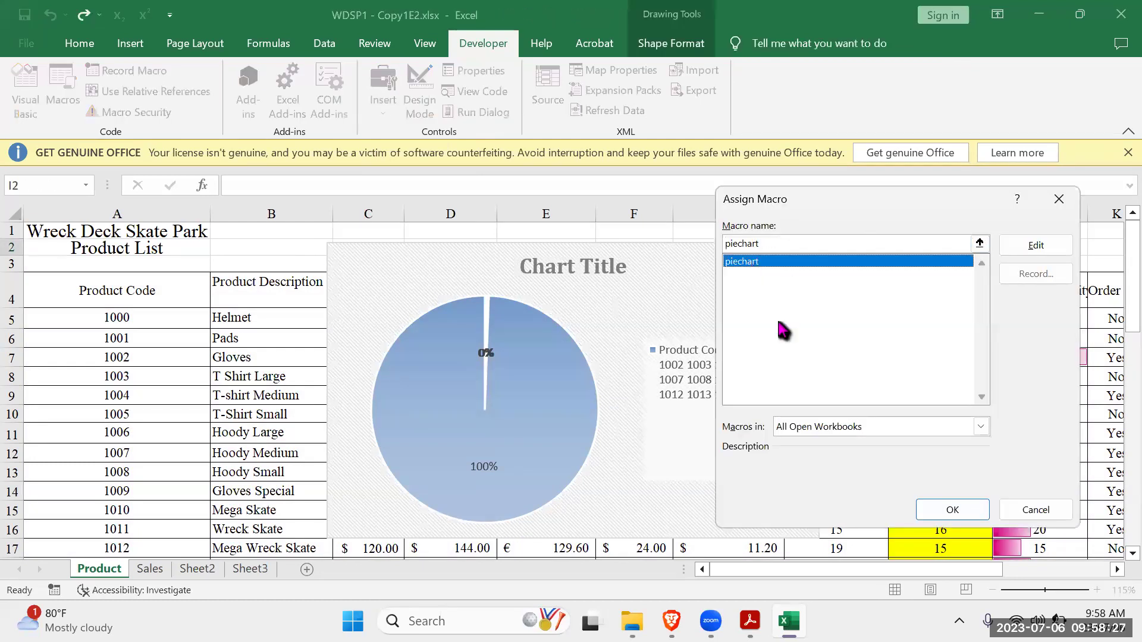
pyautogui.click(949, 510)
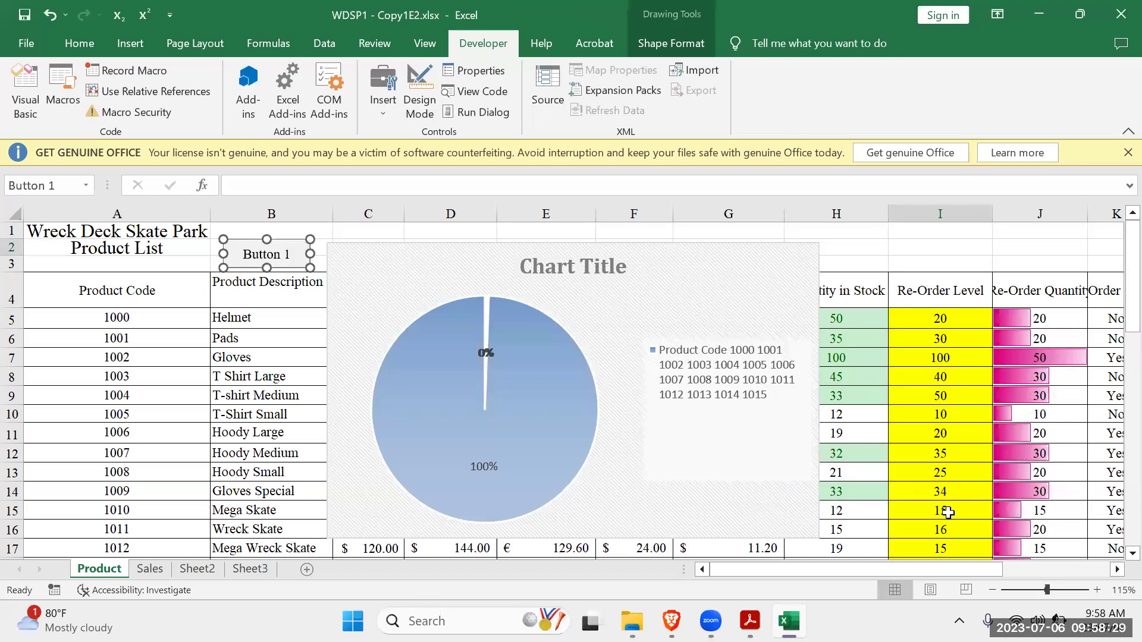
# Replace the new button's label with "crat chart".
pyautogui.click(265, 257)
pyautogui.press('BackSpace')
pyautogui.press('BackSpace')
pyautogui.press('BackSpace')
pyautogui.press('Delete')
pyautogui.press('Delete')
pyautogui.press('Delete')
pyautogui.press('Delete')
pyautogui.press('Delete')
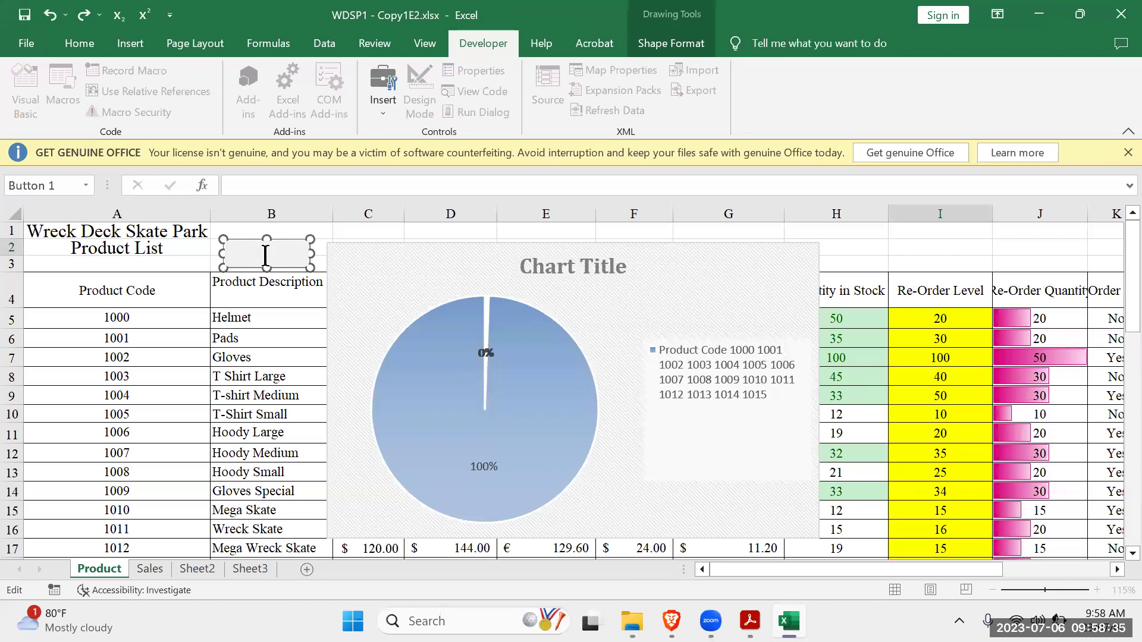
pyautogui.write('crat chart')
pyautogui.click(913, 250)
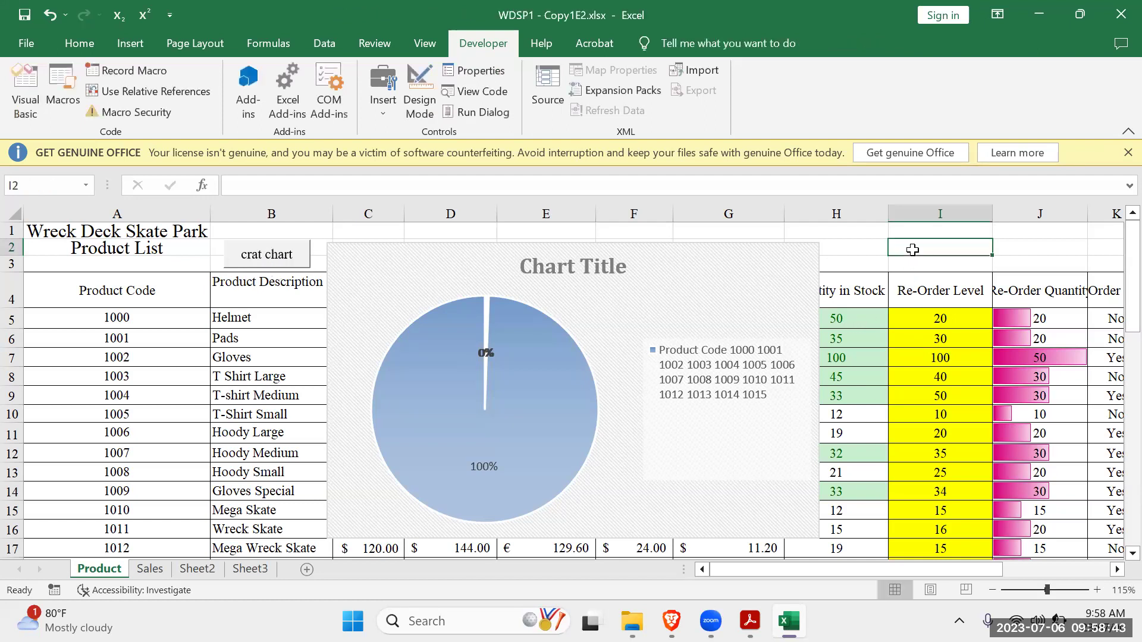
# Delete the existing pie chart from the Product sheet and run the piechart macro with the crat chart button.
pyautogui.click(751, 278)
pyautogui.press('Delete')
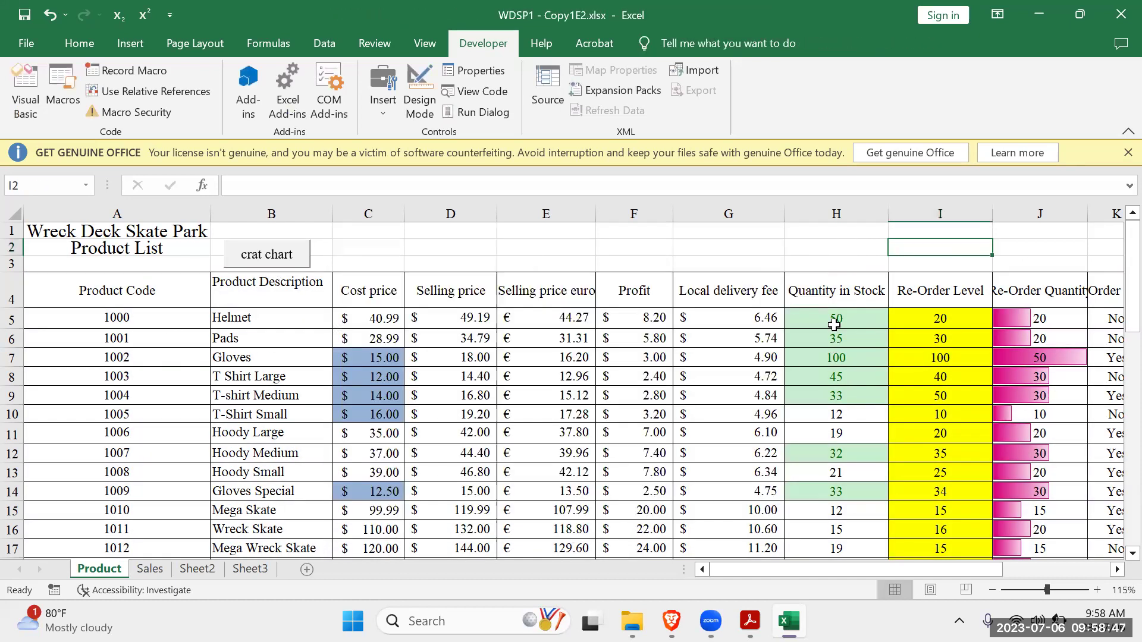
pyautogui.click(263, 255)
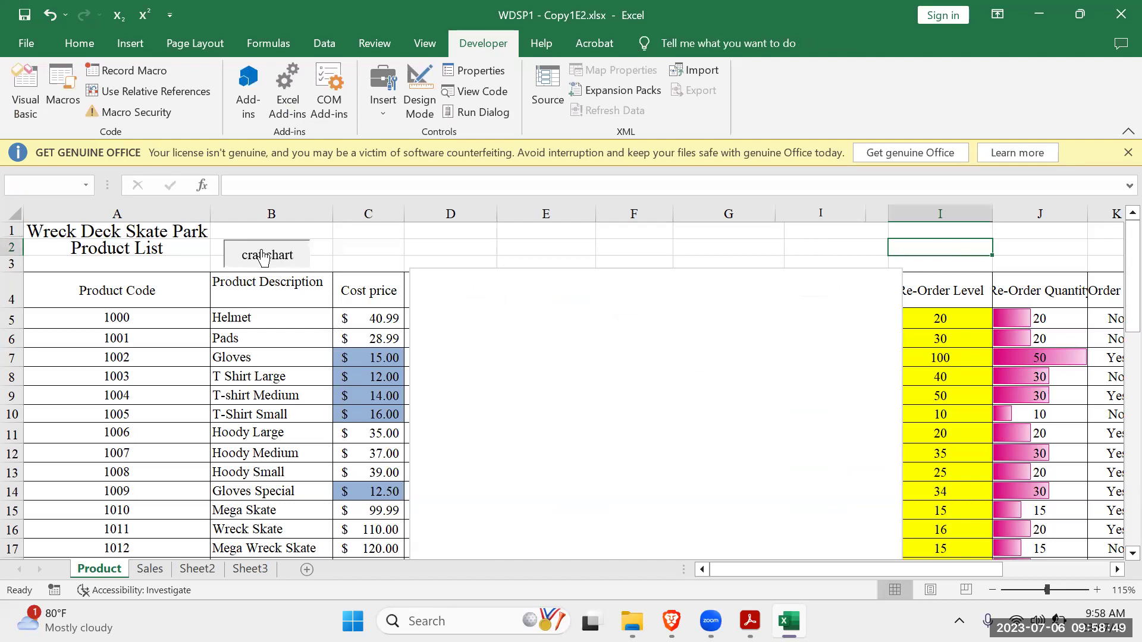
# Delete the pie charts that the button generated over the product table.
pyautogui.click(799, 326)
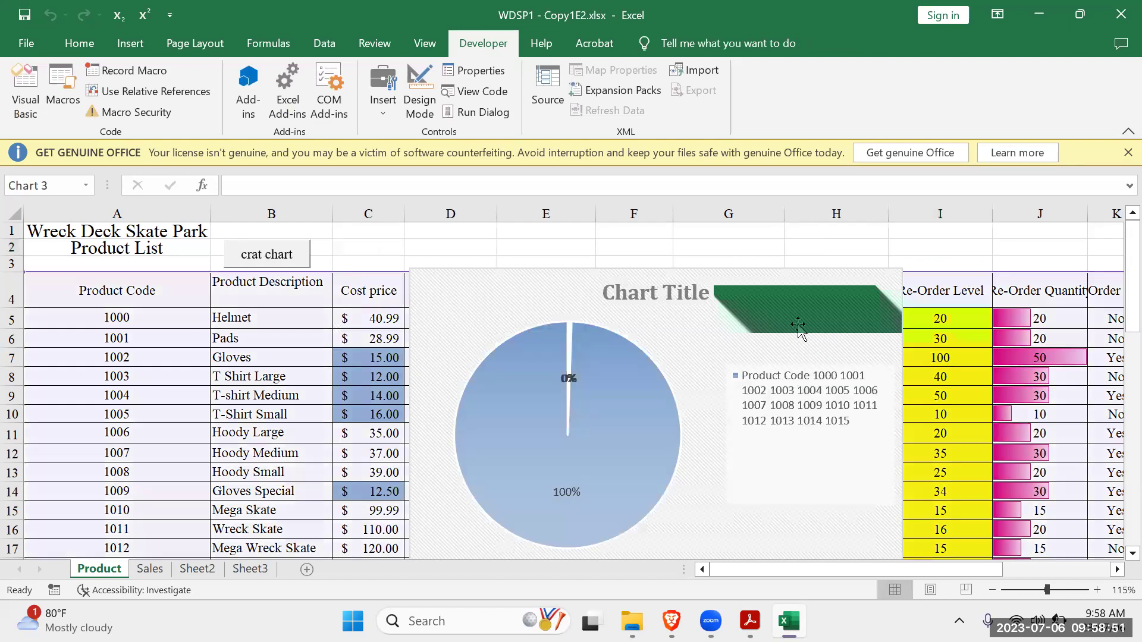
pyautogui.press('Delete')
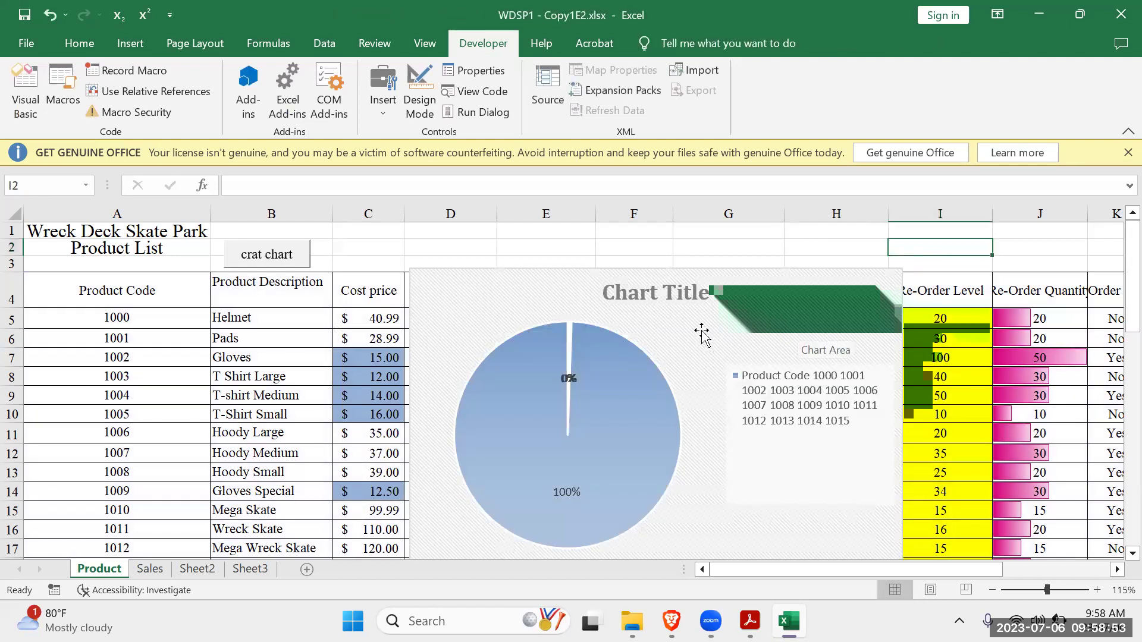
pyautogui.click(721, 315)
pyautogui.press('Delete')
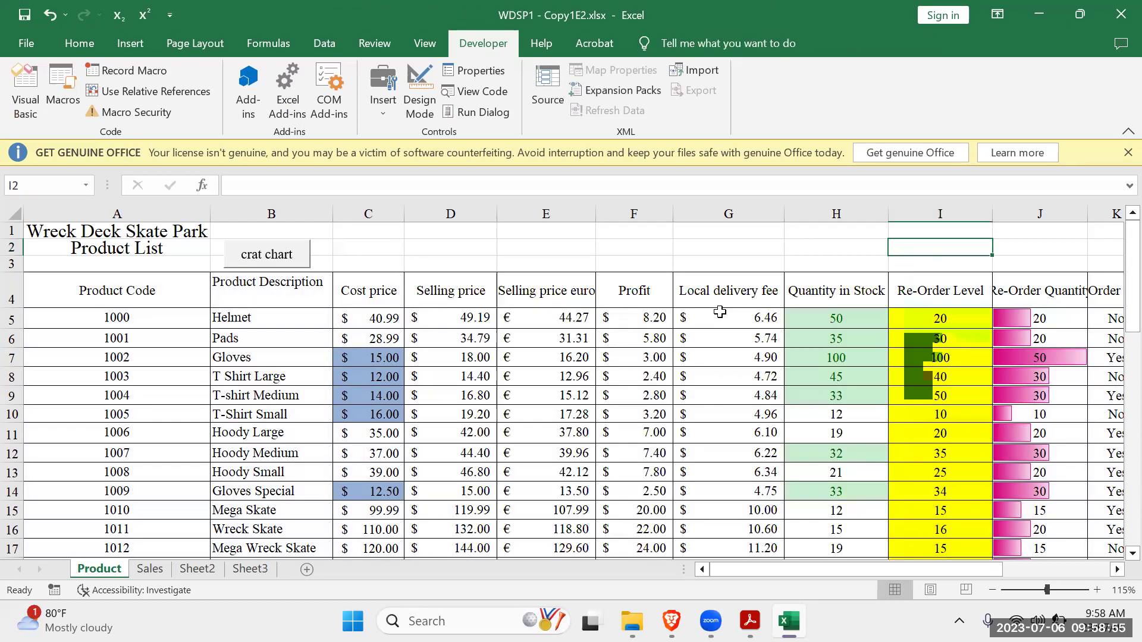
# Run the piechart macro several more times from the crat chart button and delete all the stacked charts it creates.
pyautogui.click(259, 256)
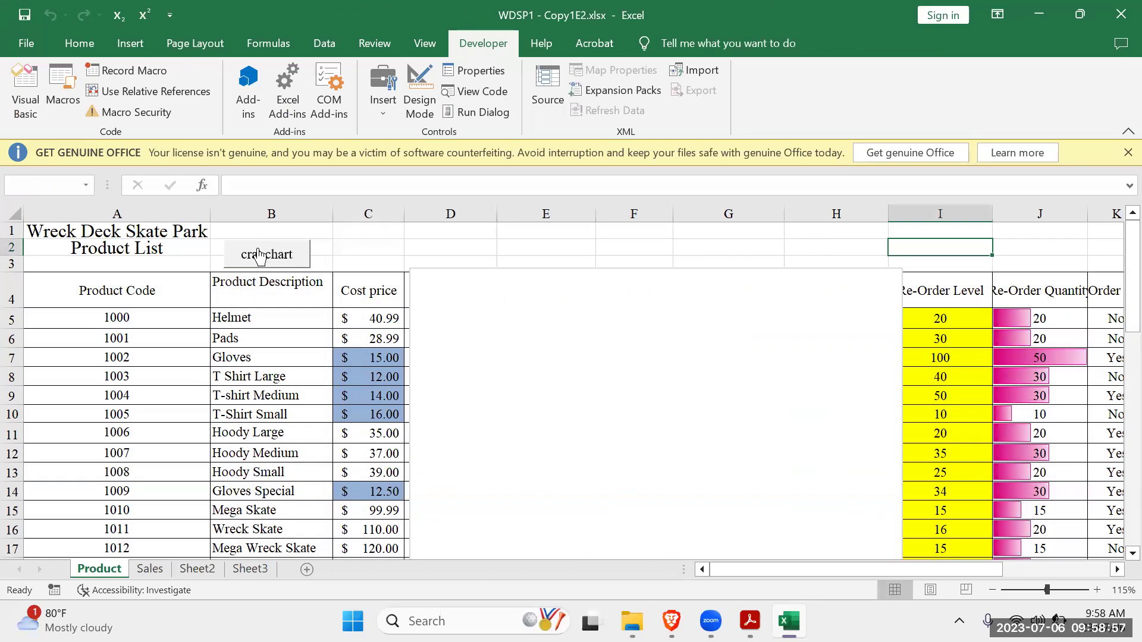
pyautogui.click(259, 256)
pyautogui.click(260, 256)
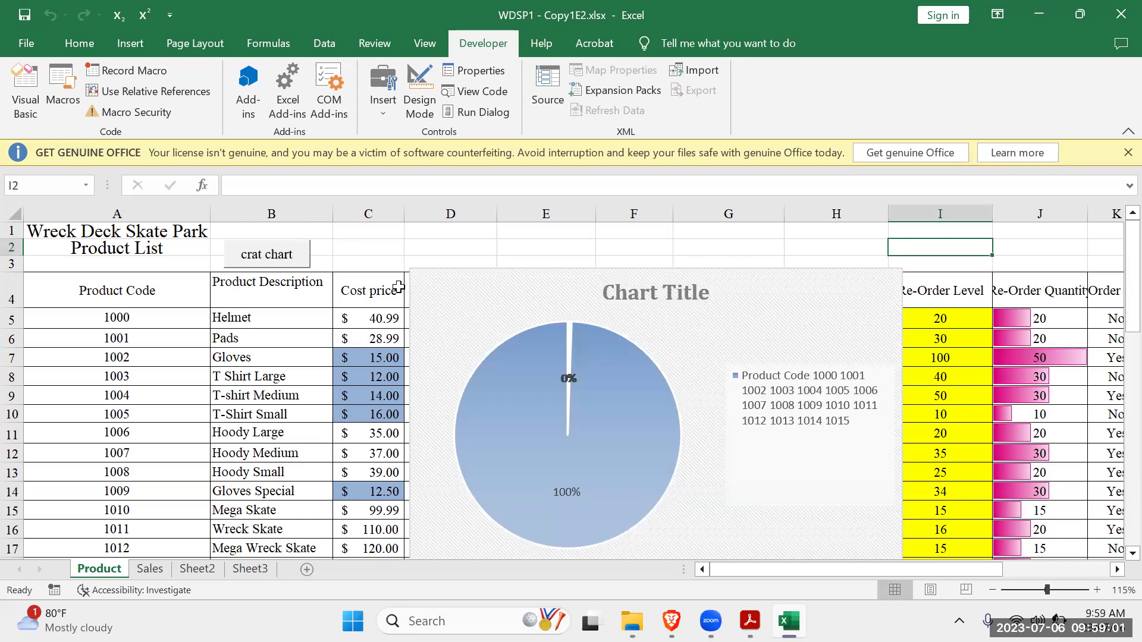
pyautogui.click(798, 323)
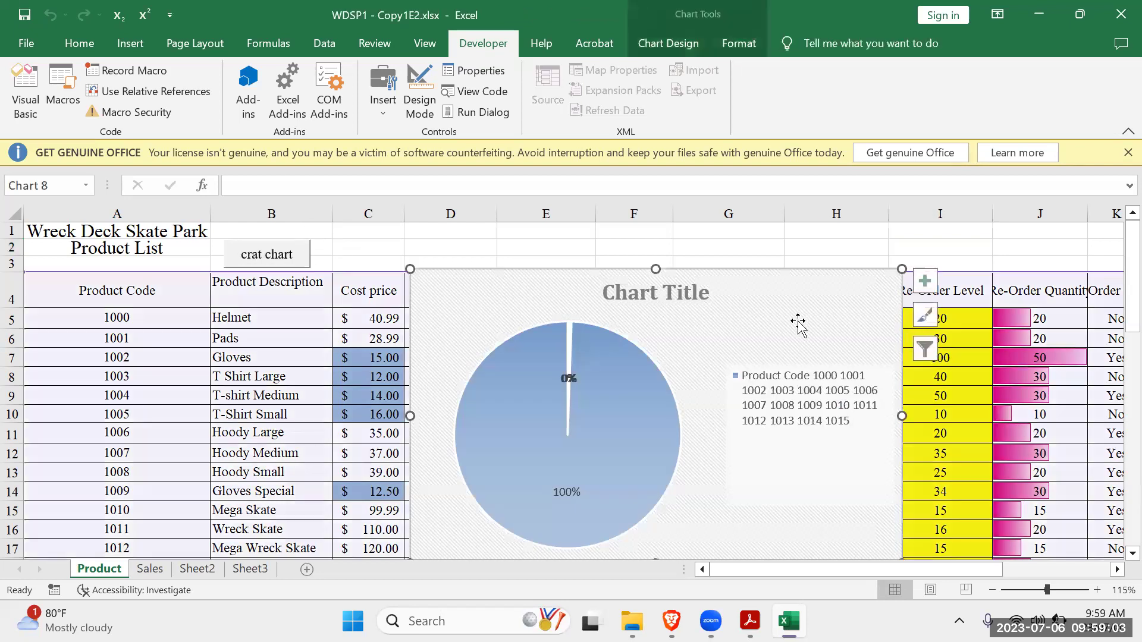
pyautogui.press('Delete')
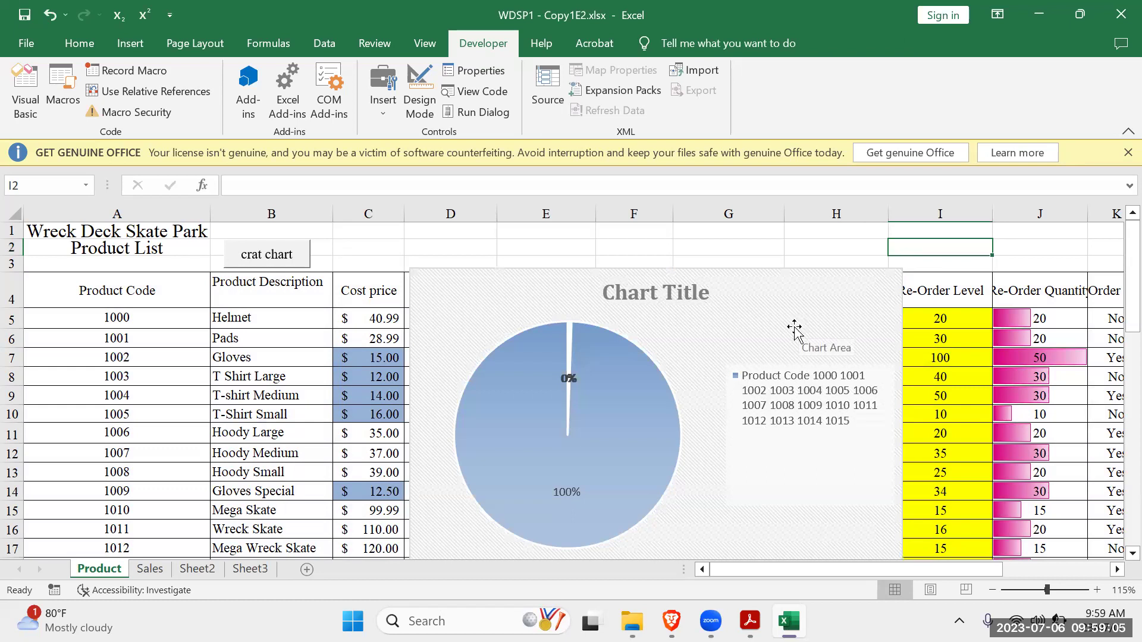
pyautogui.press('Escape')
pyautogui.click(794, 328)
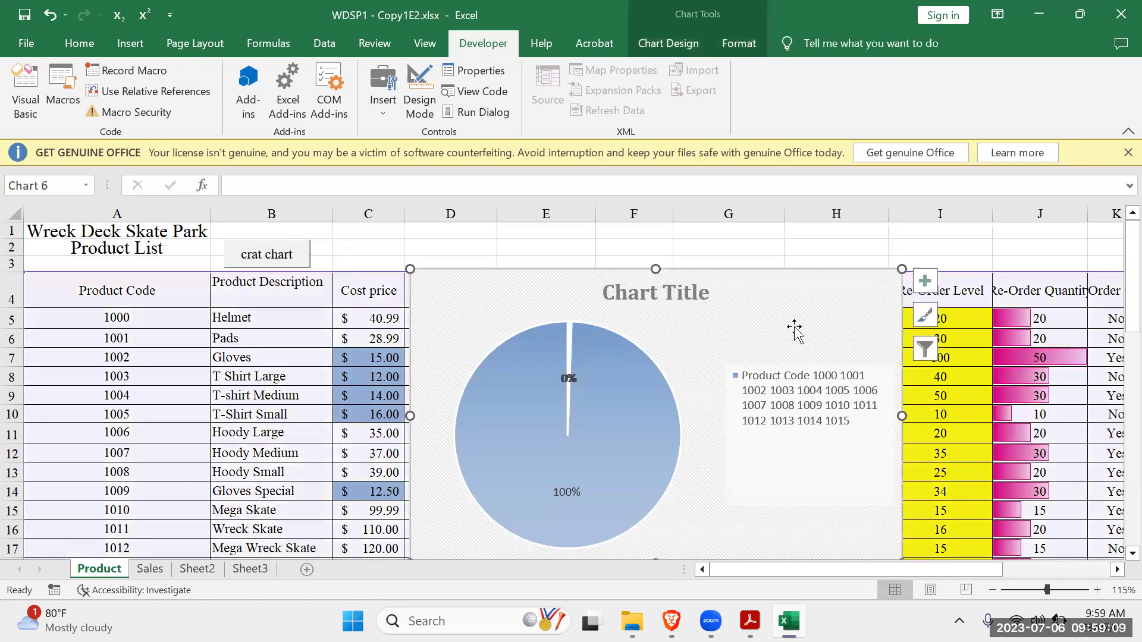
pyautogui.press('Delete')
pyautogui.click(794, 328)
pyautogui.press('Delete')
pyautogui.click(713, 327)
pyautogui.press('Delete')
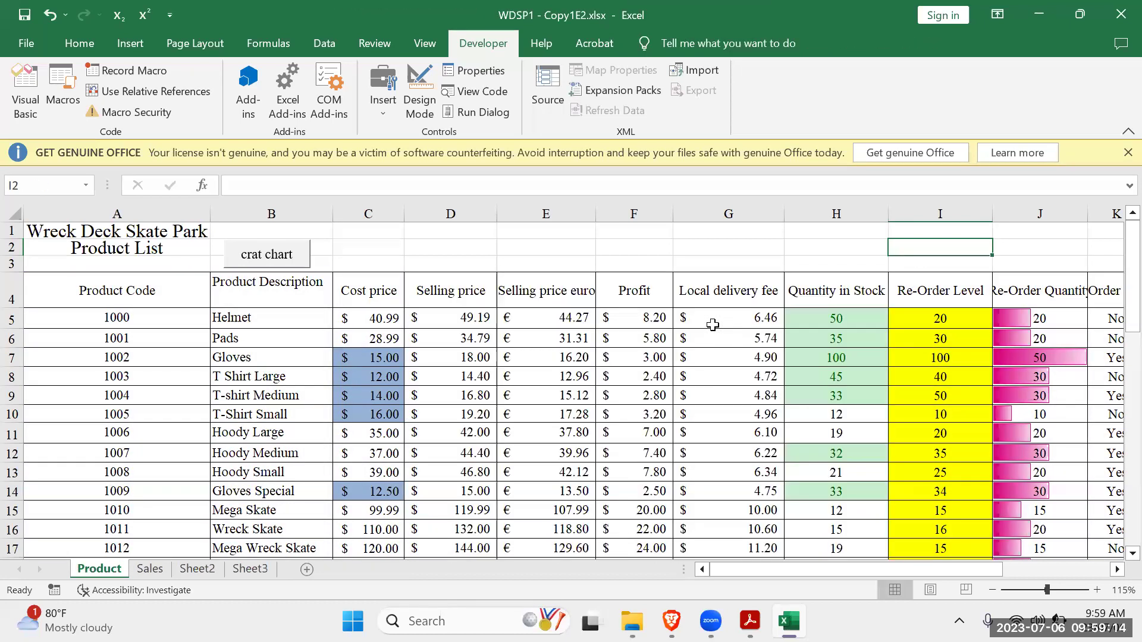
# Change the macro button's label from "crat chart" to "chat chart".
pyautogui.rightClick(256, 258)
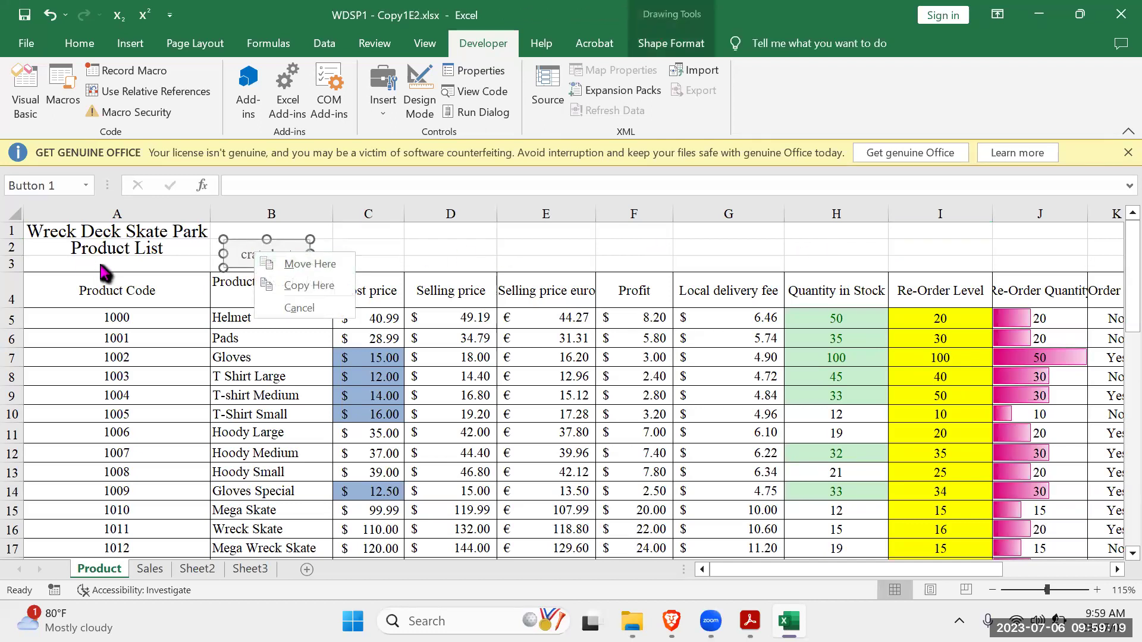
pyautogui.click(852, 245)
pyautogui.rightClick(852, 245)
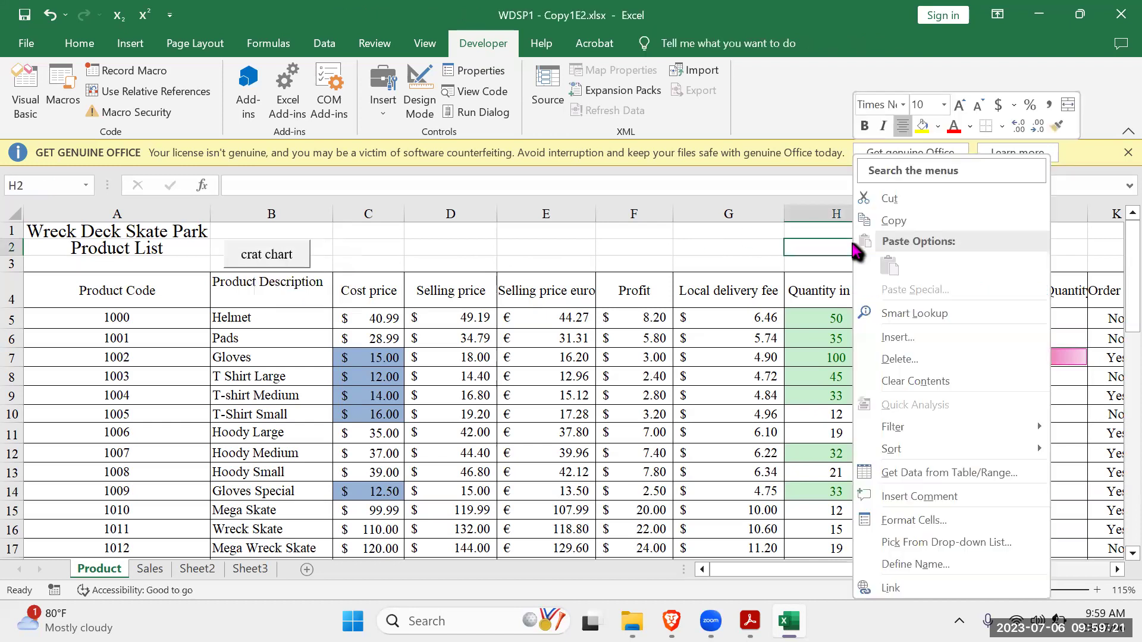
pyautogui.rightClick(269, 257)
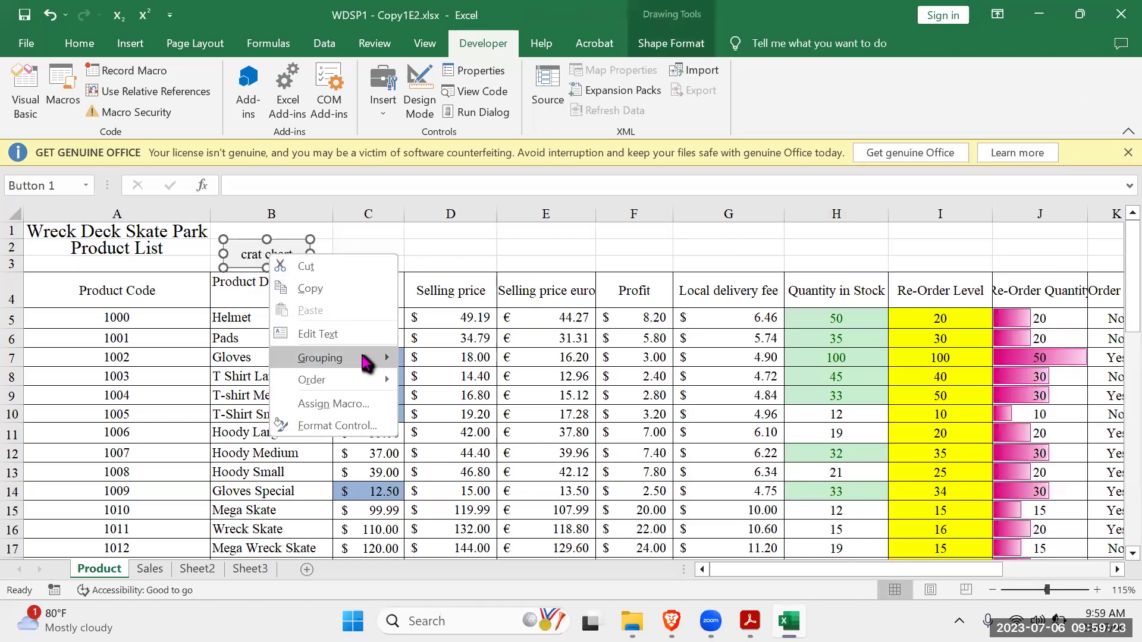
pyautogui.moveTo(364, 357)
pyautogui.click(333, 330)
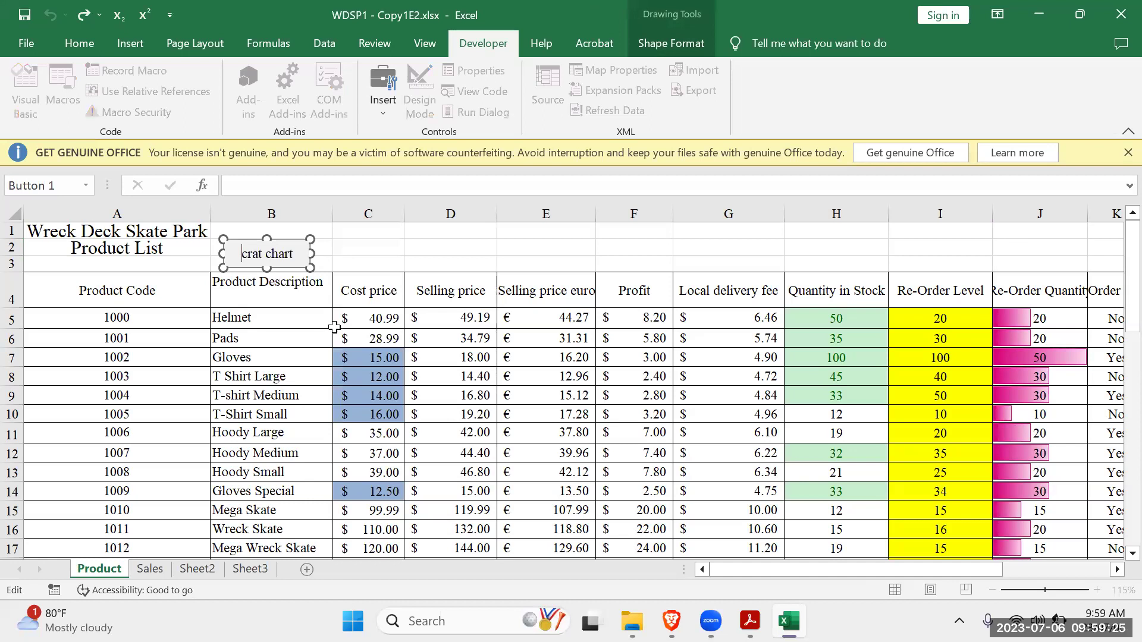
pyautogui.write('h')
pyautogui.press('Delete')
pyautogui.write('r')
pyautogui.press('Return')
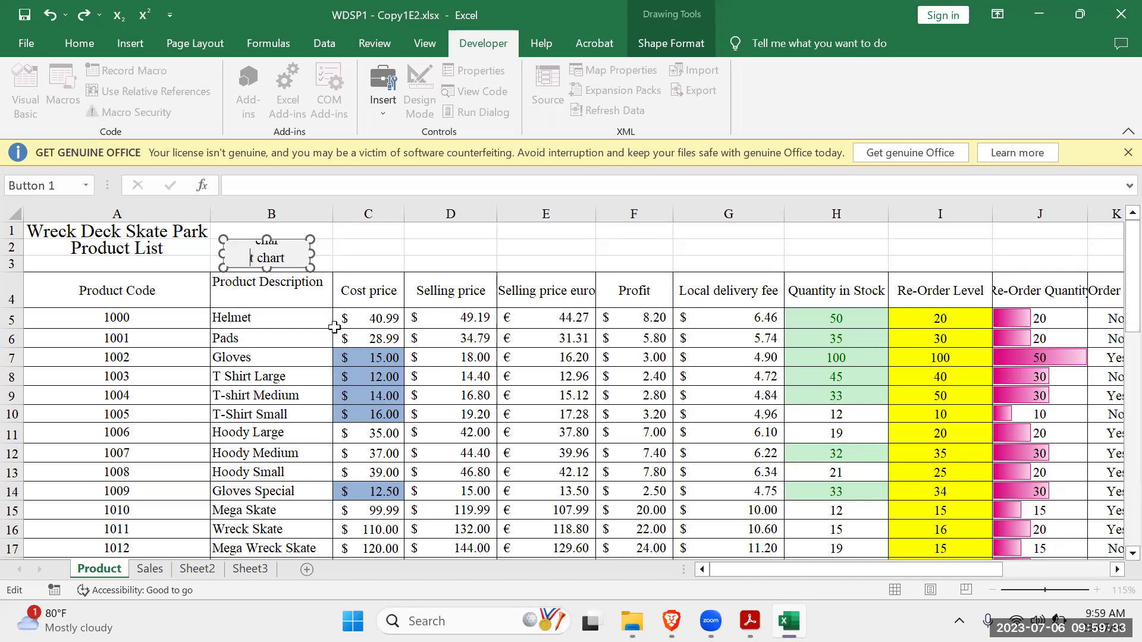
pyautogui.press('BackSpace')
pyautogui.press('BackSpace')
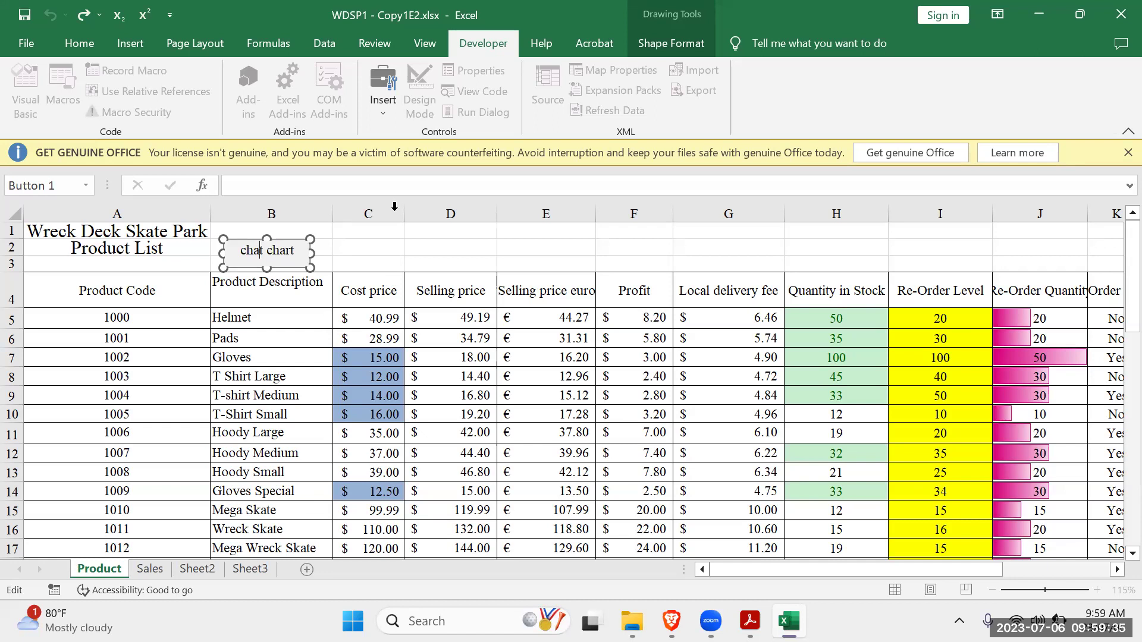
pyautogui.click(470, 244)
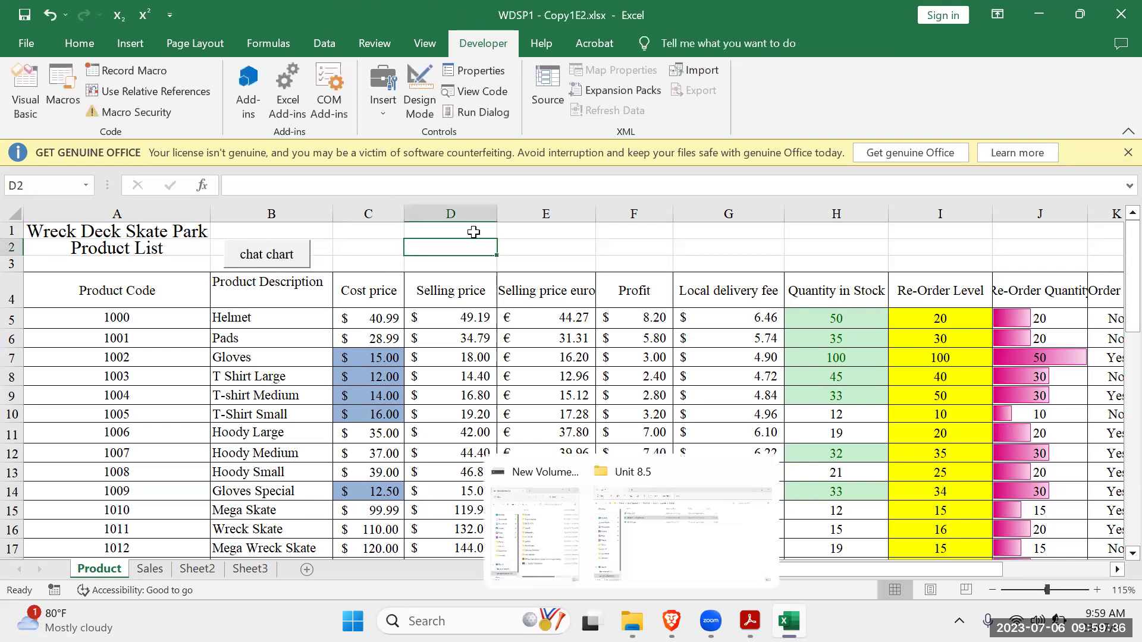
# Run the macro from the chat chart button and review the slide on attaching macros to buttons in Adobe Acrobat.
pyautogui.click(290, 265)
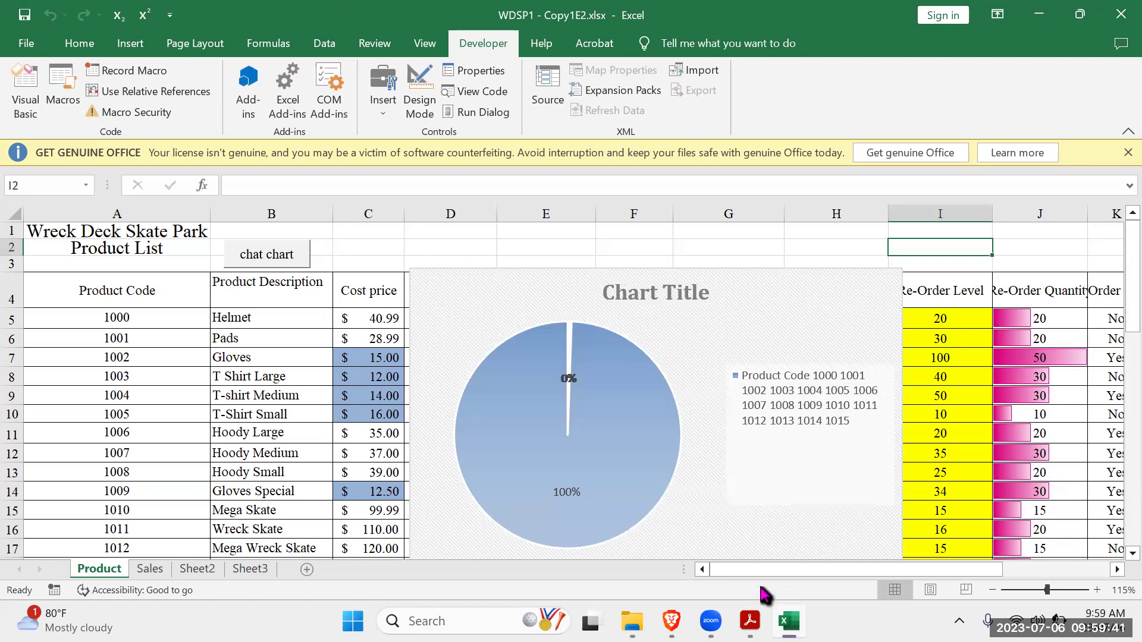
pyautogui.click(750, 621)
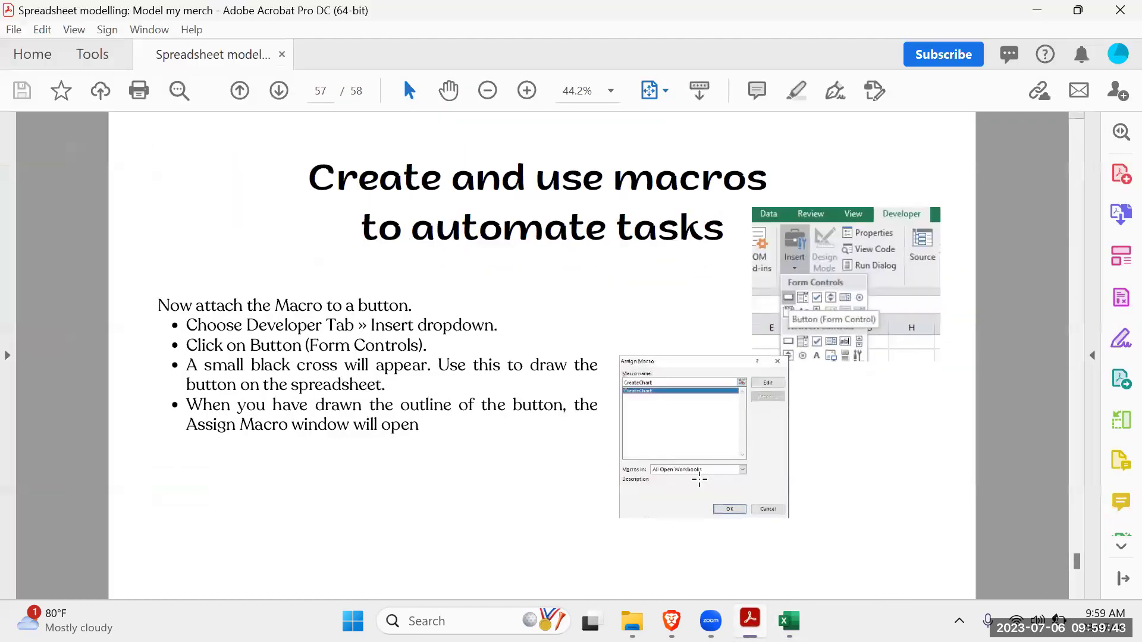
pyautogui.scroll(-1, 701, 476)
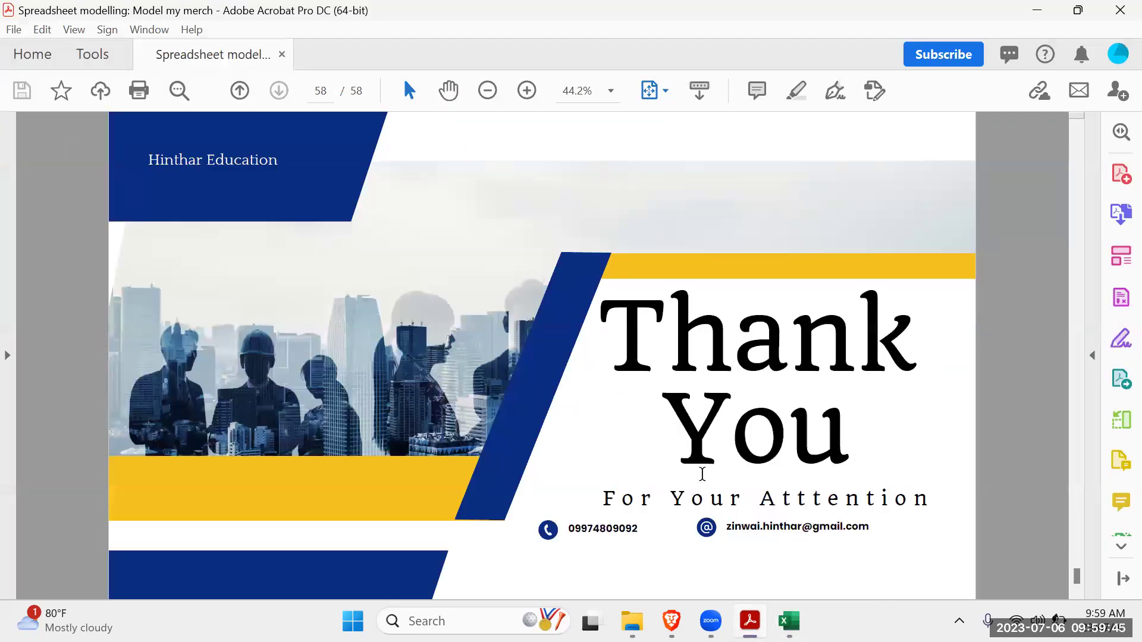
pyautogui.scroll(1, 701, 474)
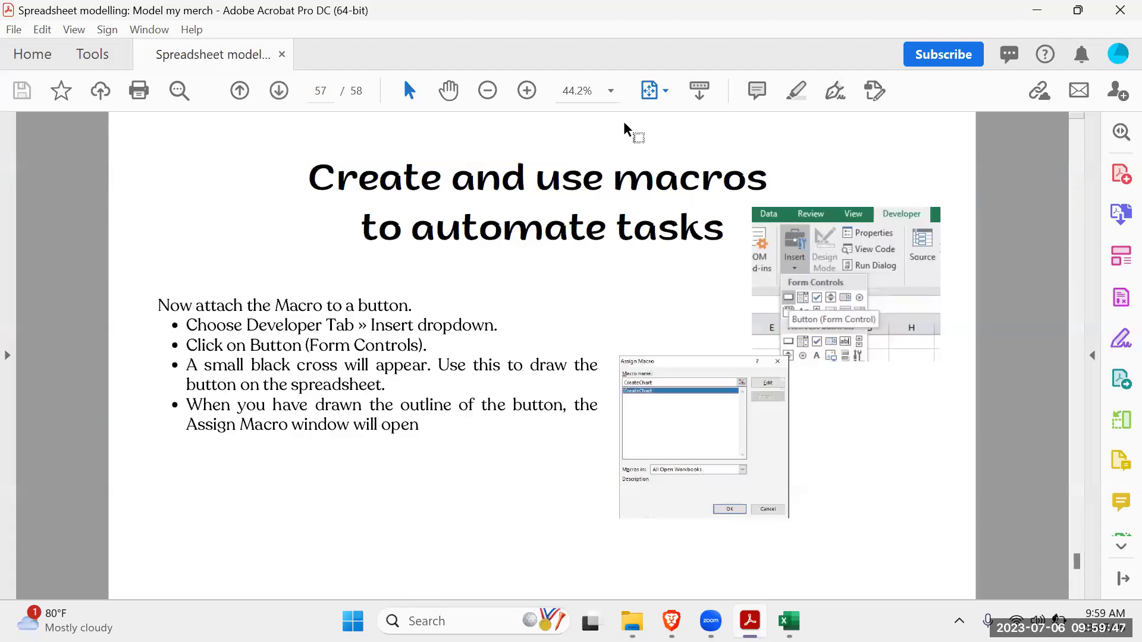
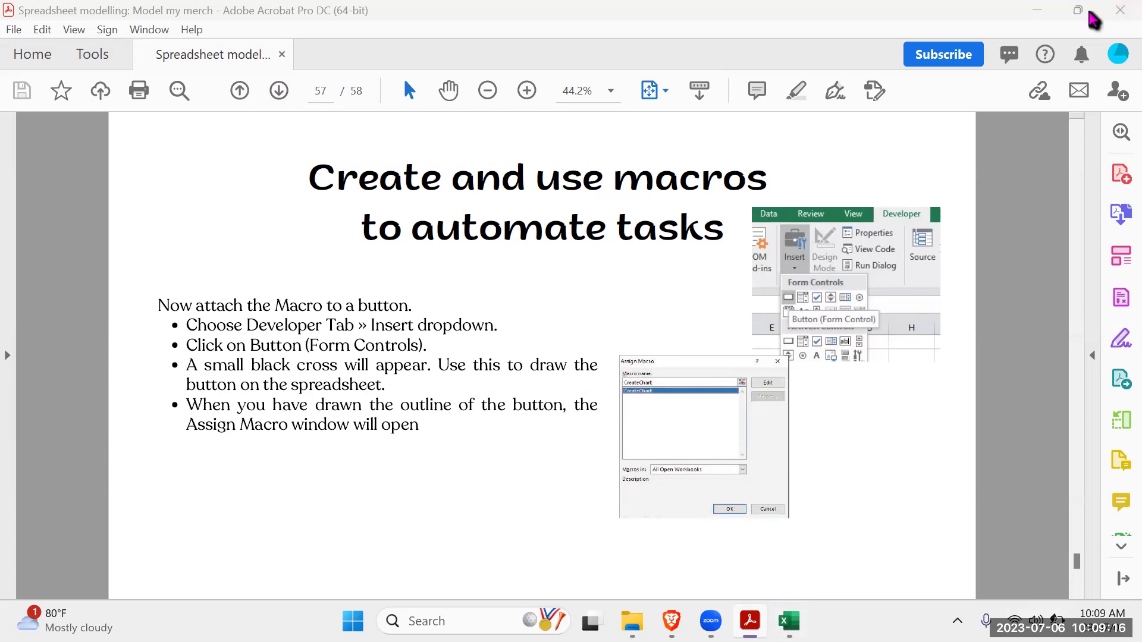
pyautogui.click(1031, 15)
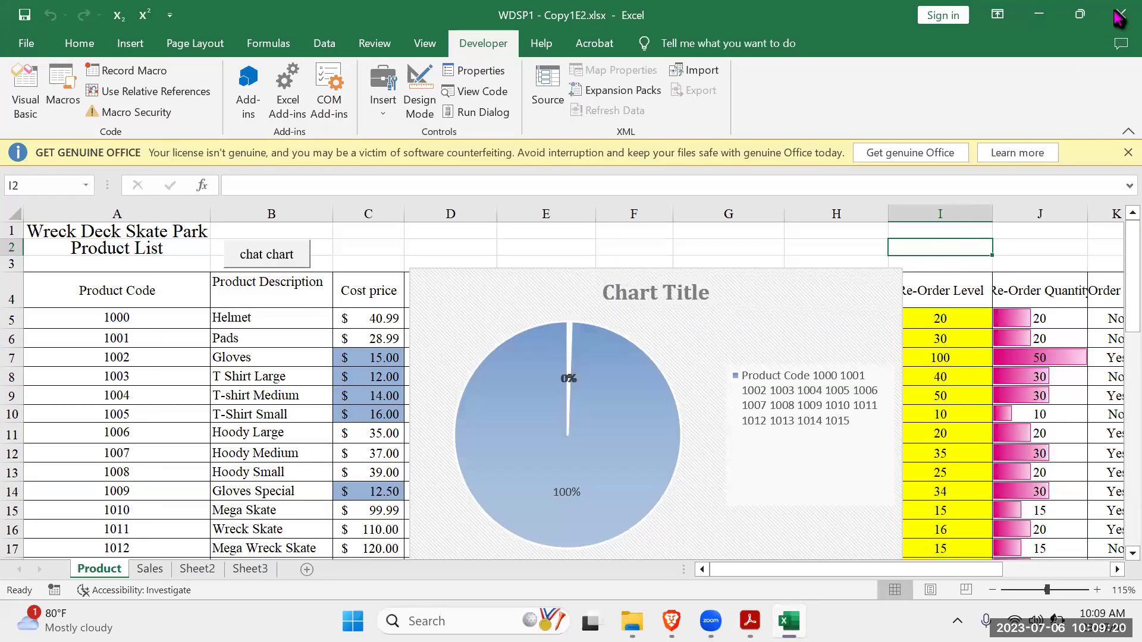
# Close the WDSP1 - Copy1E2 workbook, saving it as a macro-free workbook, and close the Unit 8.5 folder window.
pyautogui.click(1118, 18)
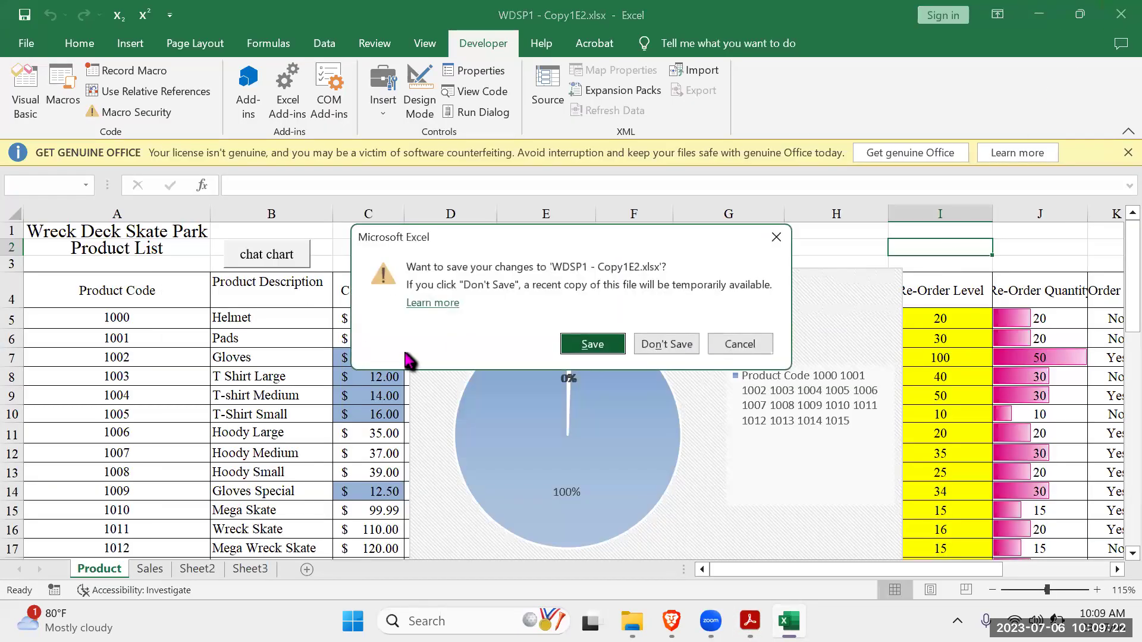
pyautogui.click(569, 344)
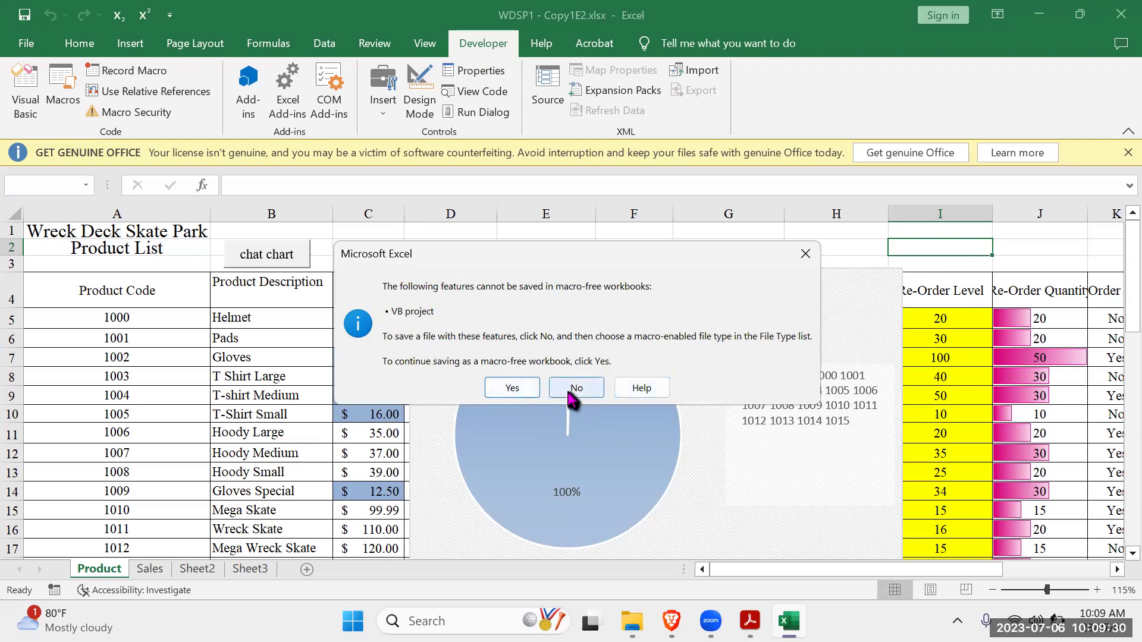
pyautogui.click(512, 388)
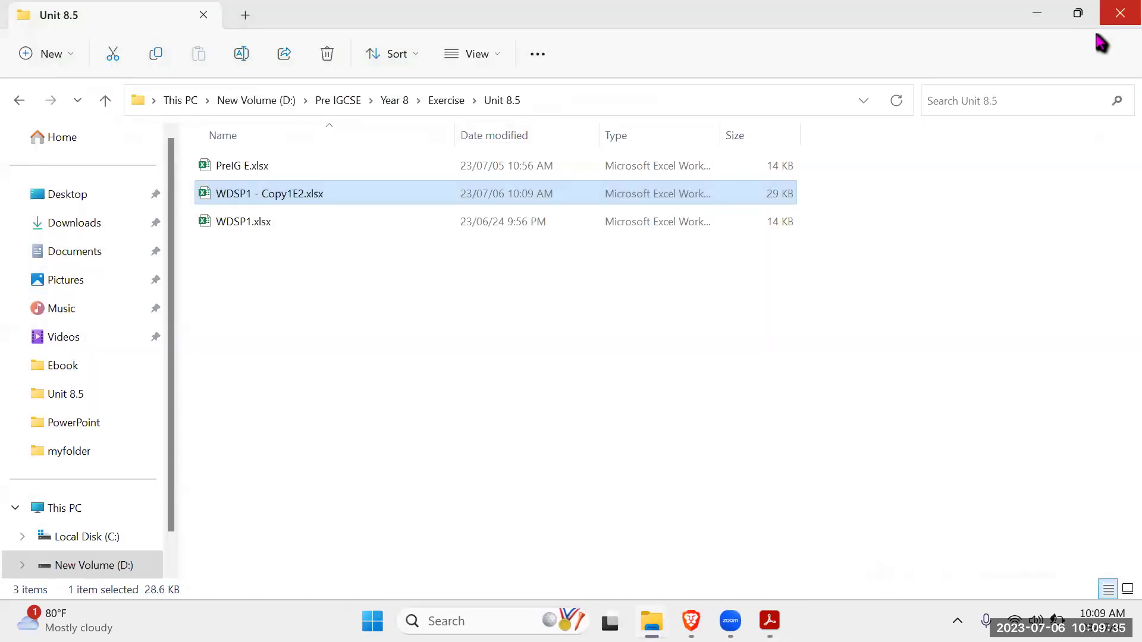
pyautogui.click(1120, 13)
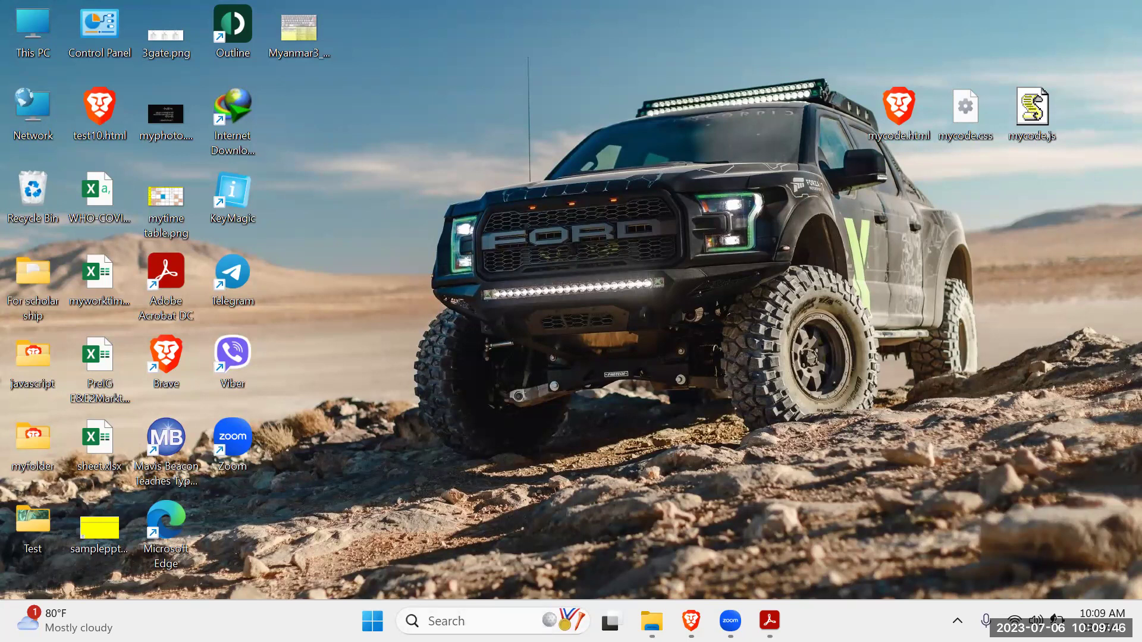
# Start Excel from the Windows Run dialog using the excel command.
pyautogui.press('super+r')
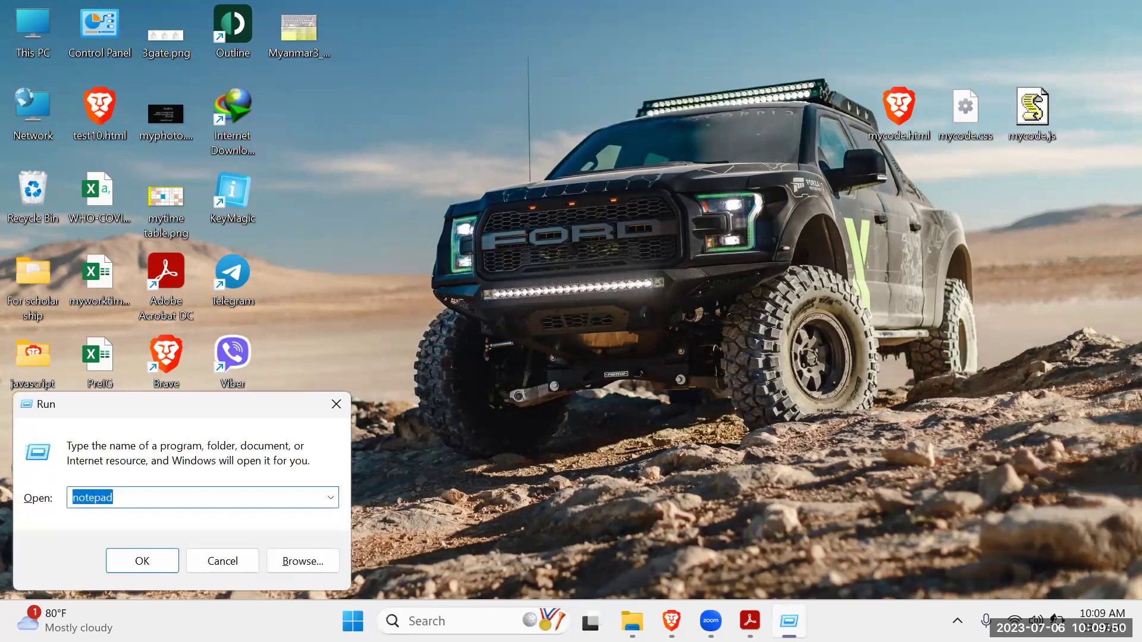
pyautogui.write('e')
pyautogui.press('Down')
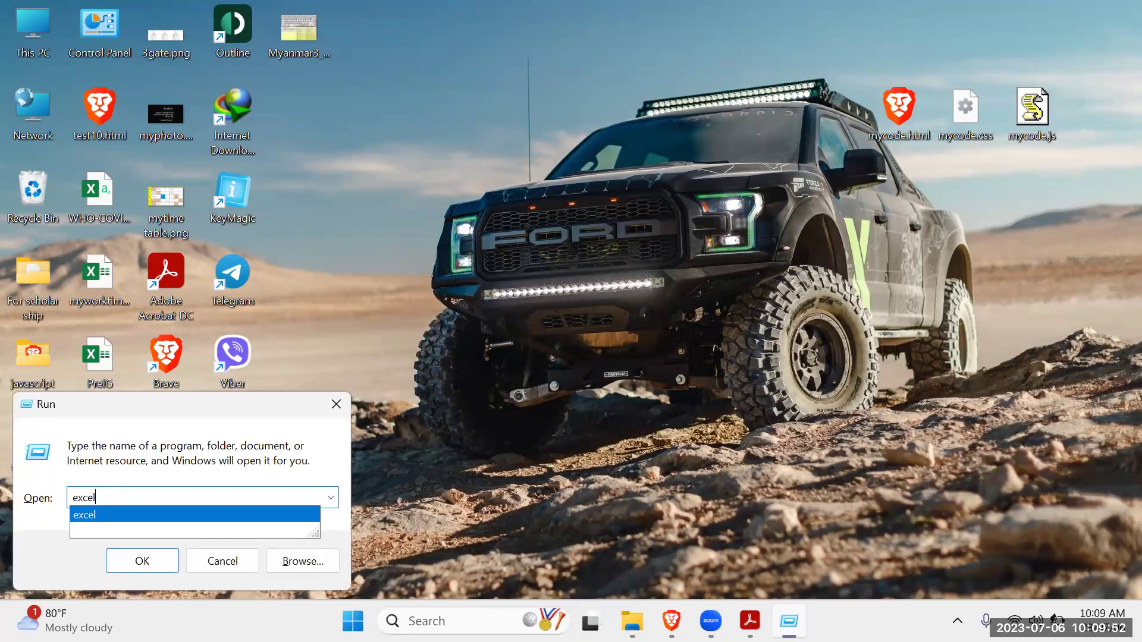
pyautogui.press('Return')
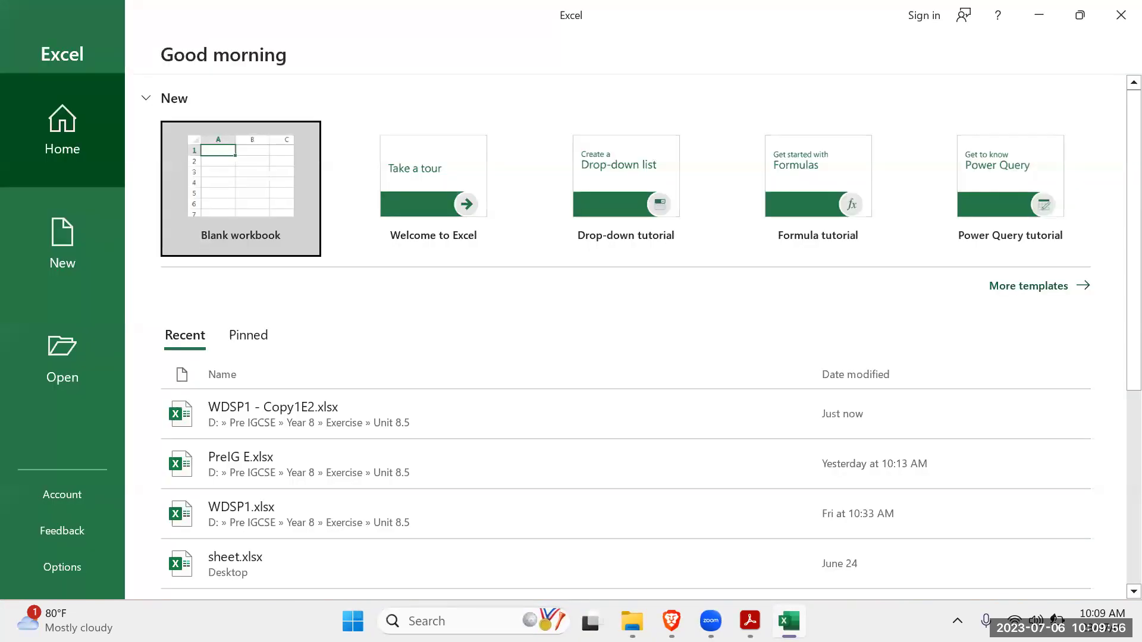
pyautogui.click(1041, 14)
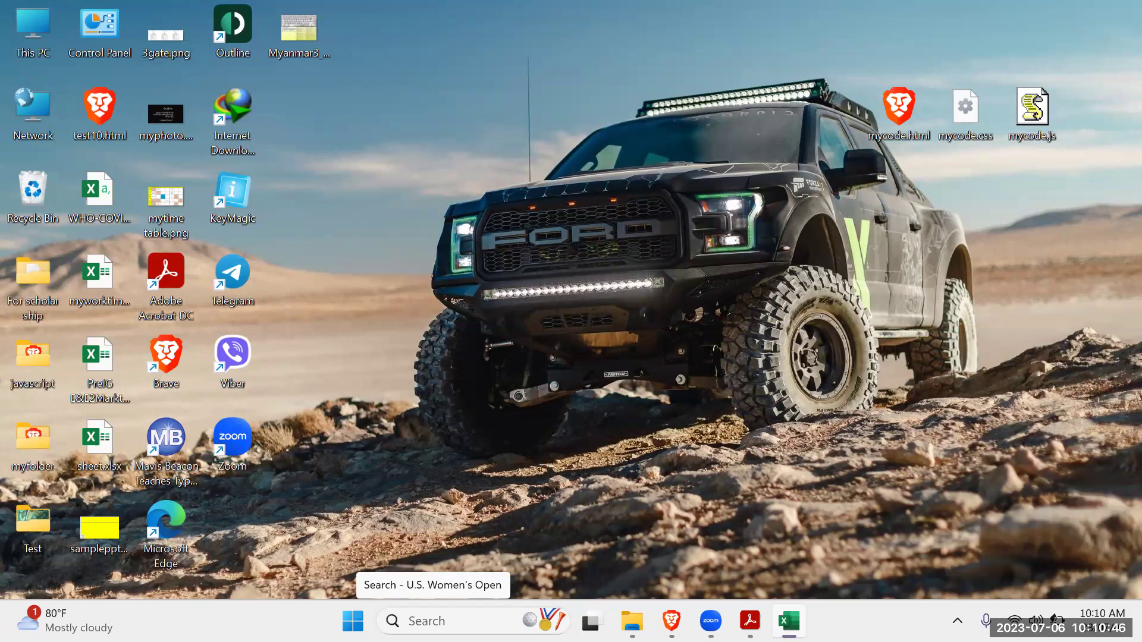
pyautogui.click(386, 619)
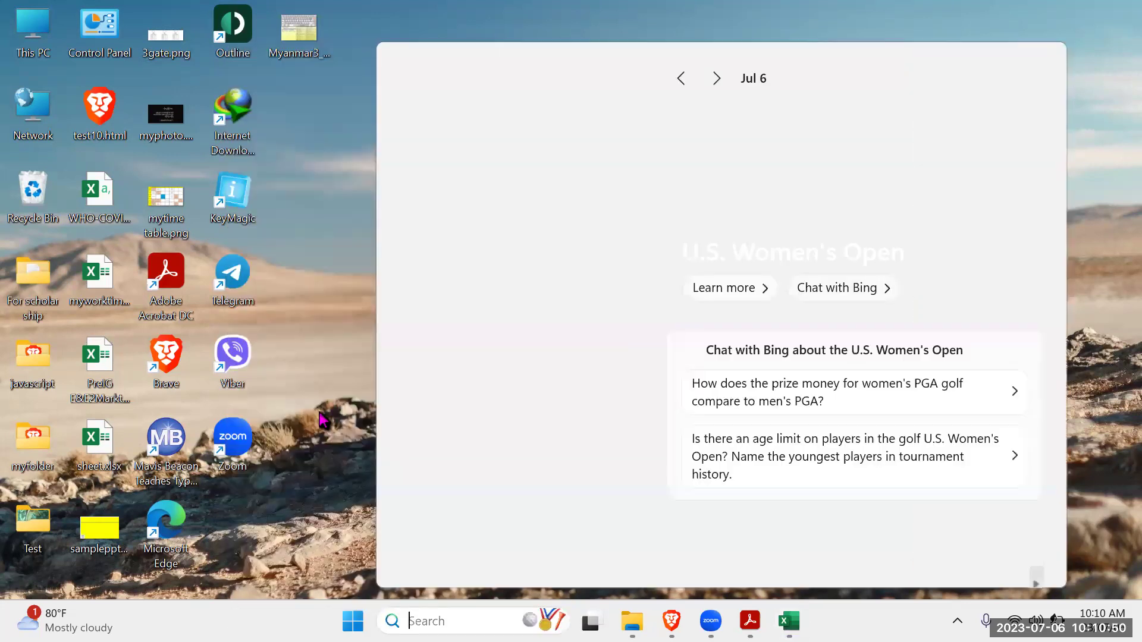
pyautogui.click(331, 280)
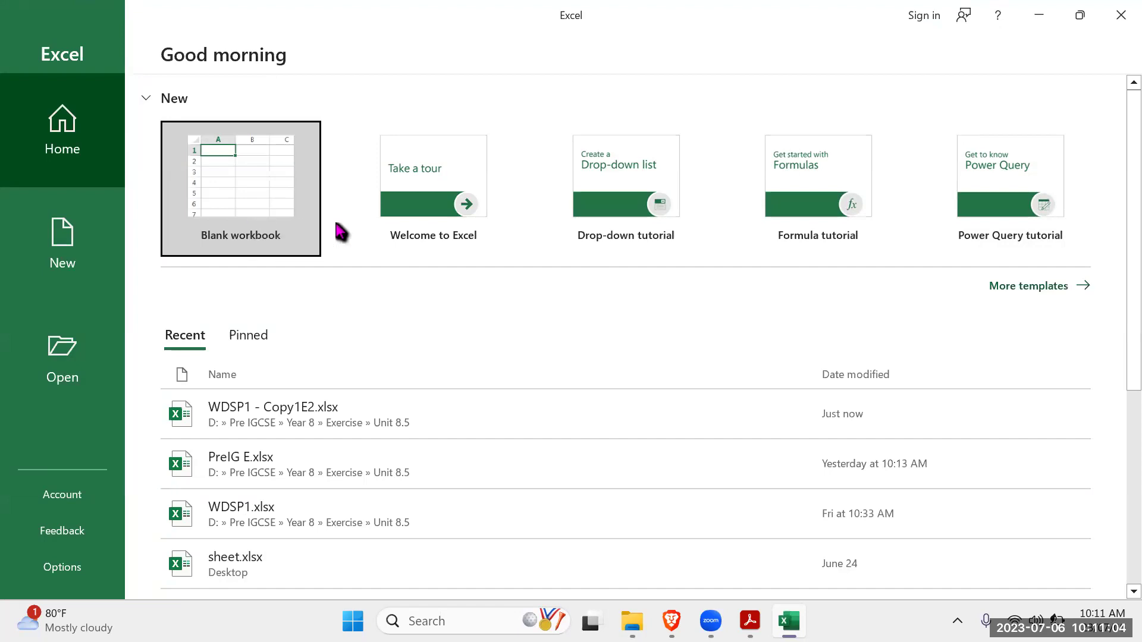
# Create a blank workbook and add three more worksheets, Sheet2 to Sheet4.
pyautogui.click(236, 209)
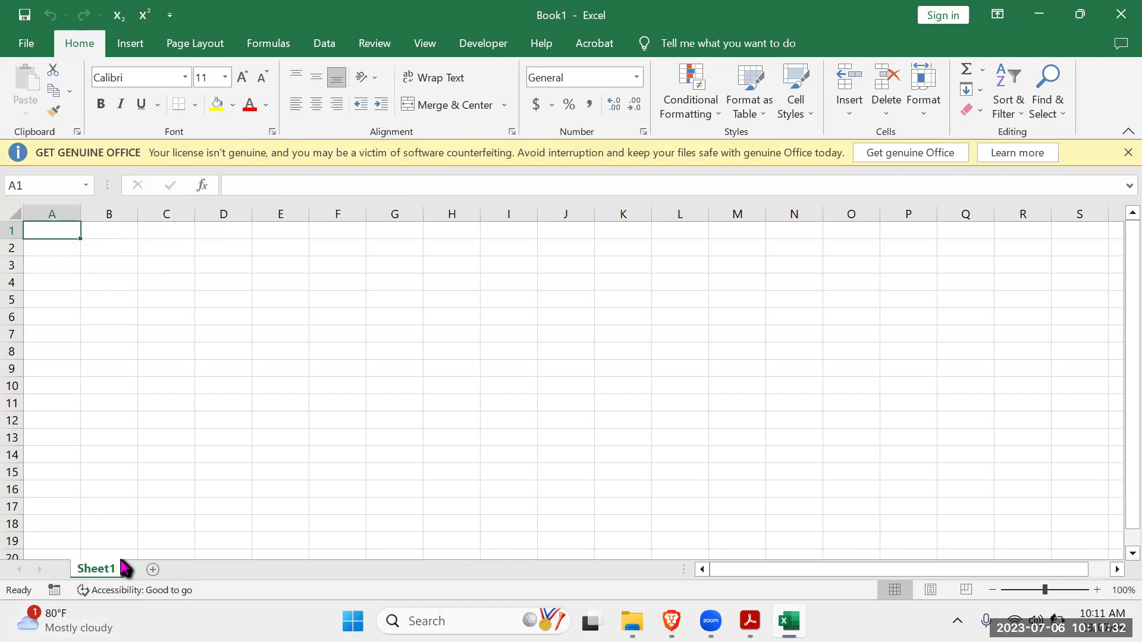
pyautogui.click(150, 571)
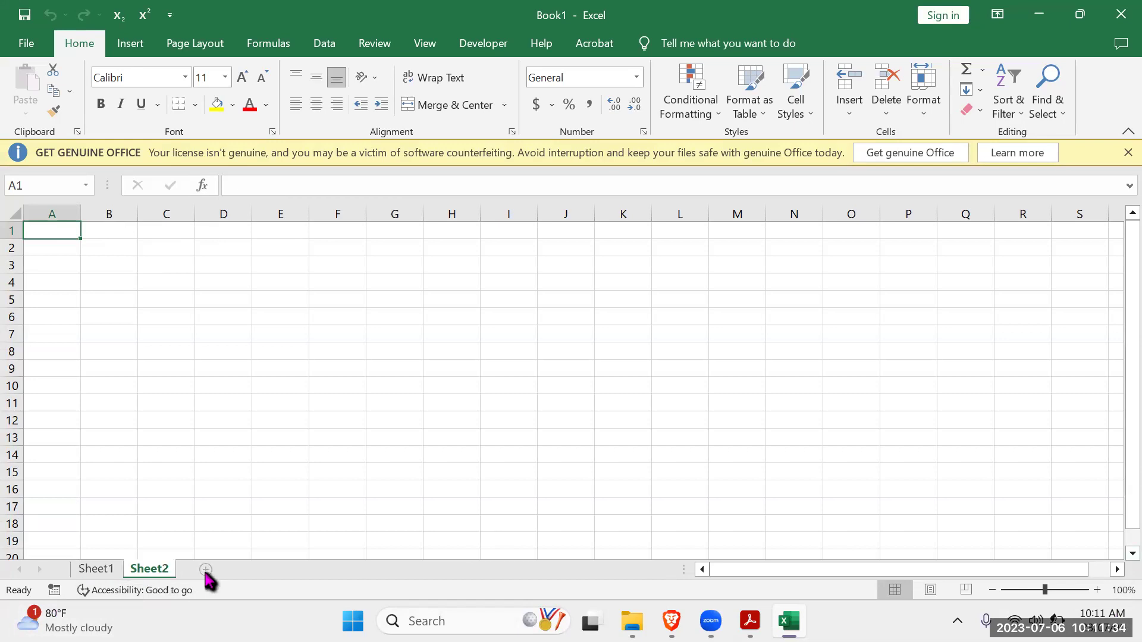
pyautogui.click(204, 570)
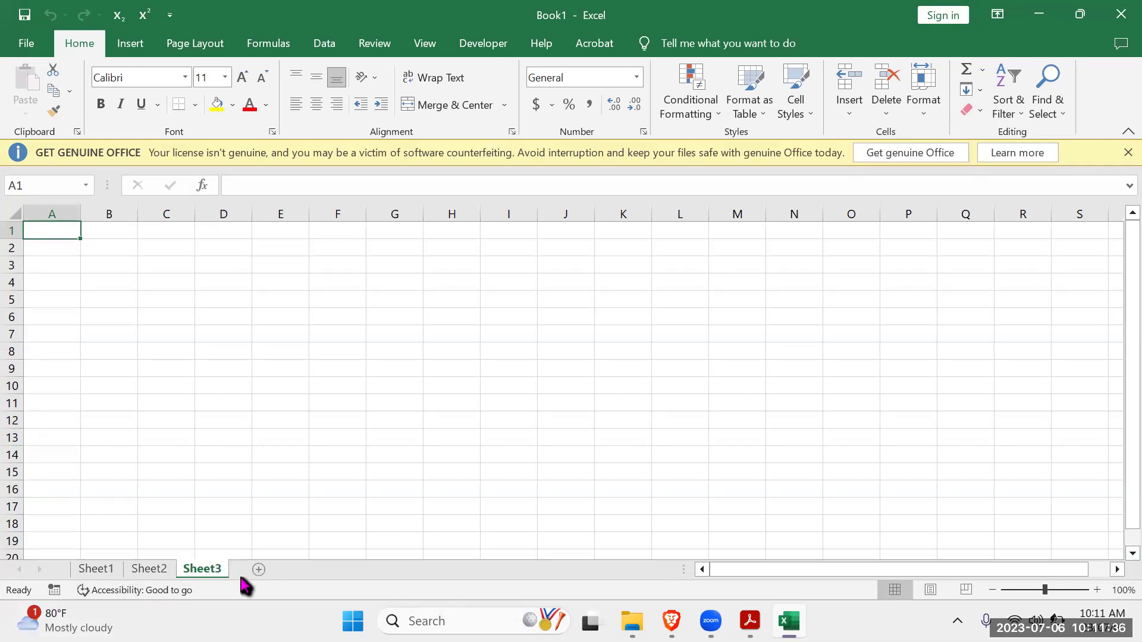
pyautogui.click(246, 570)
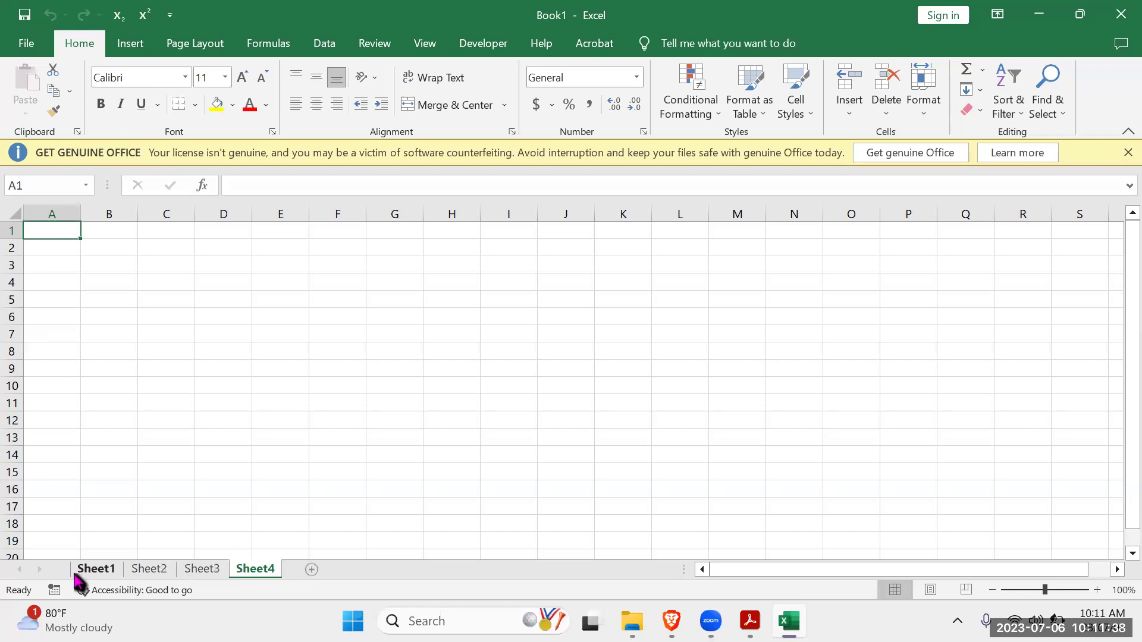
# Set the Sheet1 tab color to grey.
pyautogui.rightClick(77, 572)
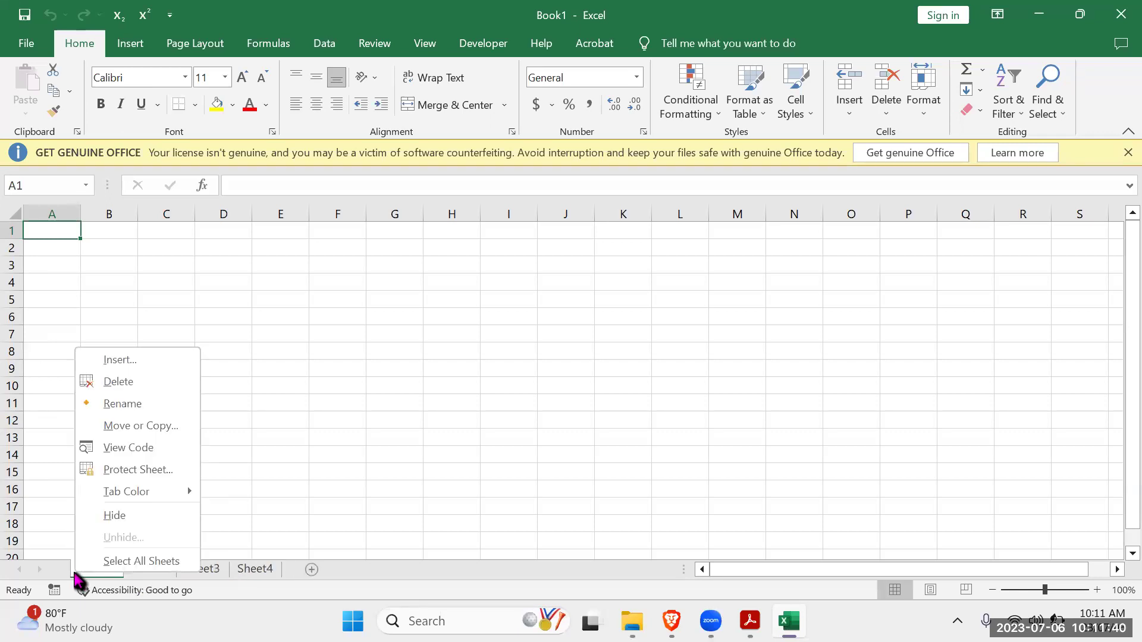
pyautogui.rightClick(317, 419)
pyautogui.rightClick(86, 568)
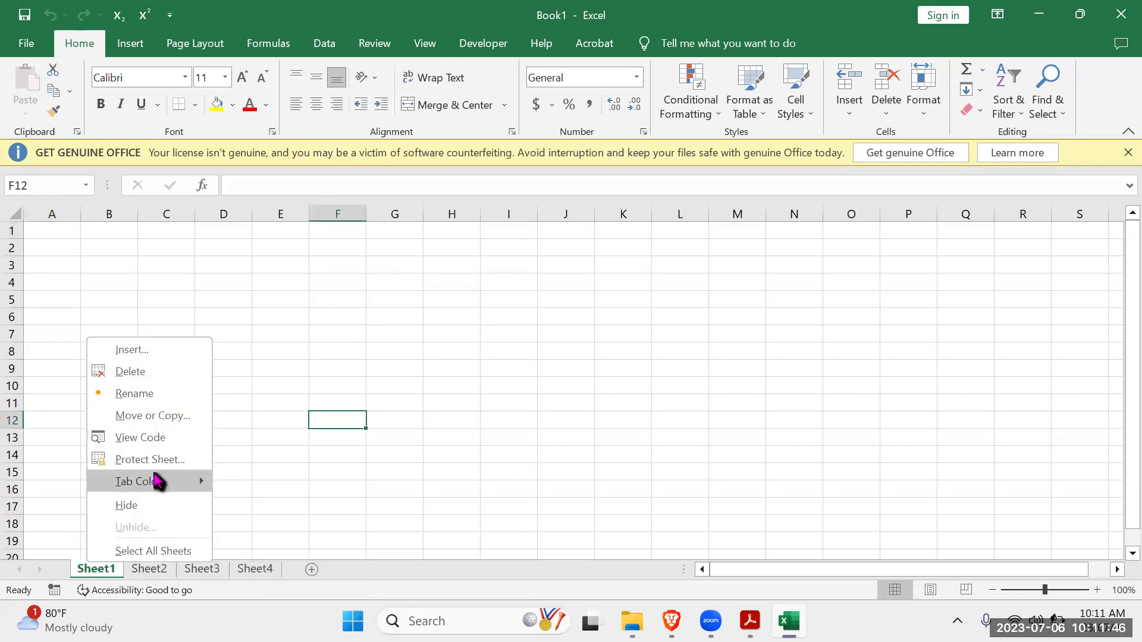
pyautogui.click(249, 482)
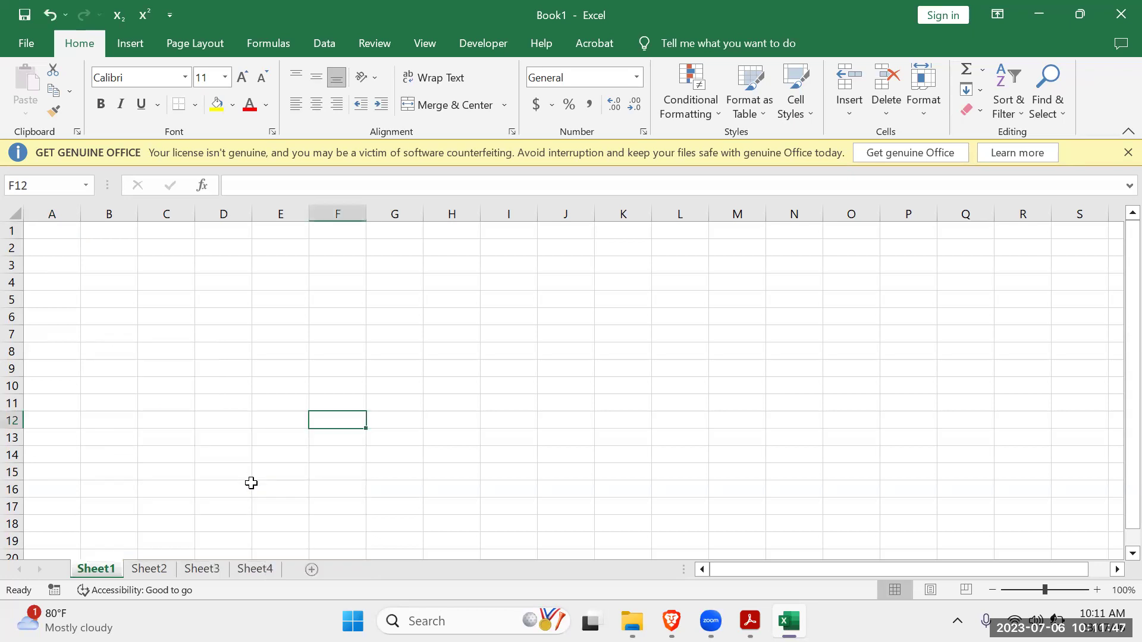
pyautogui.click(147, 569)
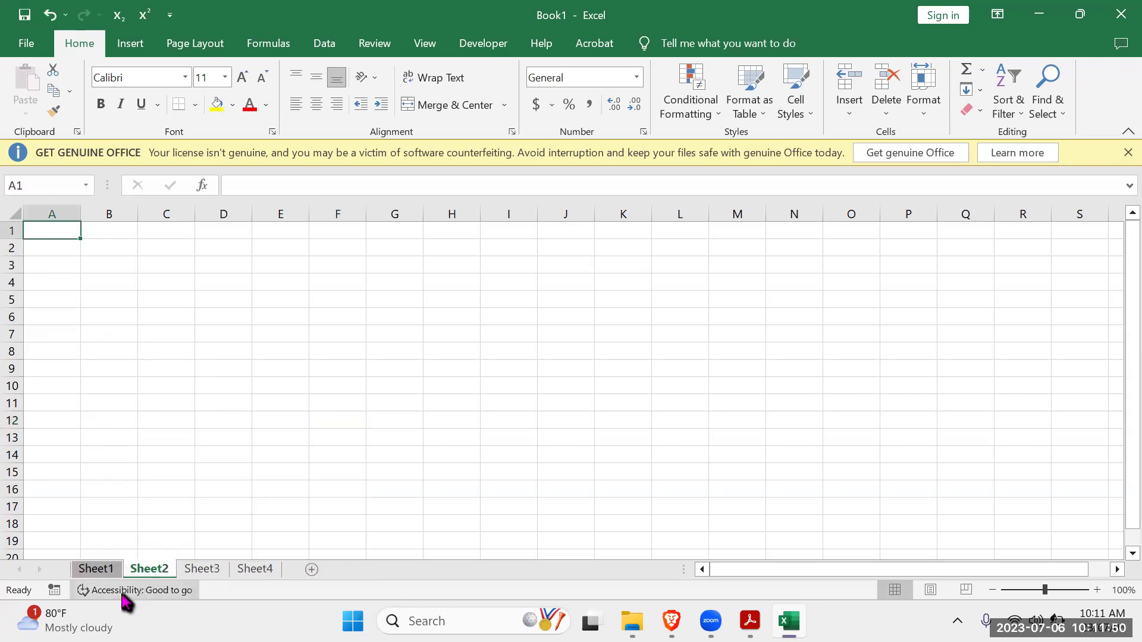
pyautogui.rightClick(95, 570)
pyautogui.press('Escape')
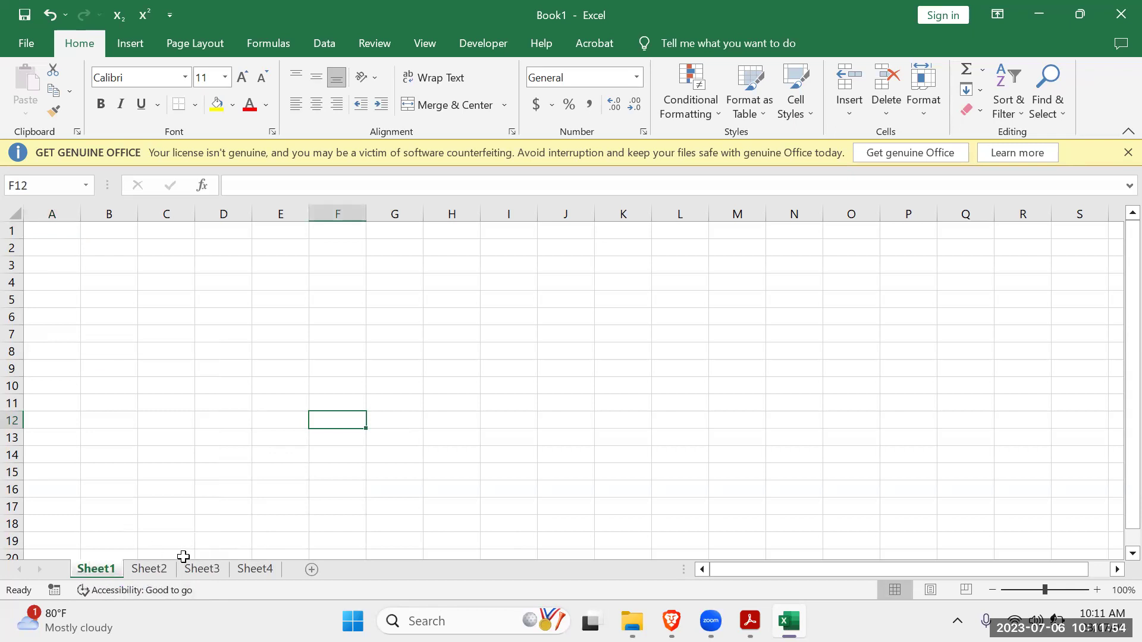
# Set the Sheet2 tab color to the standard yellow.
pyautogui.rightClick(143, 572)
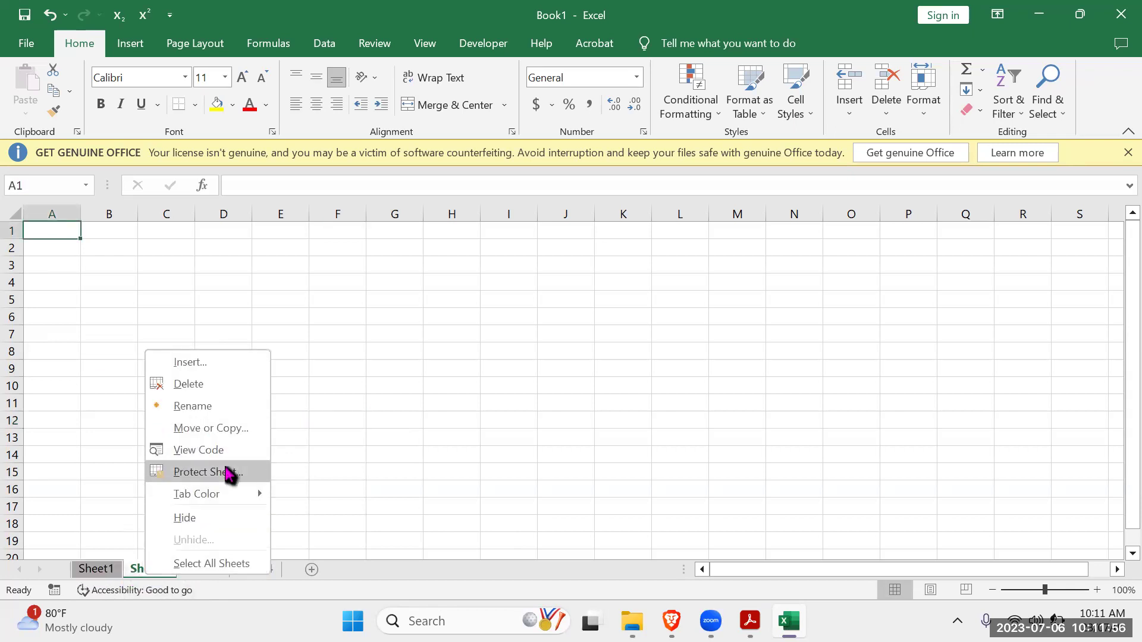
pyautogui.moveTo(232, 492)
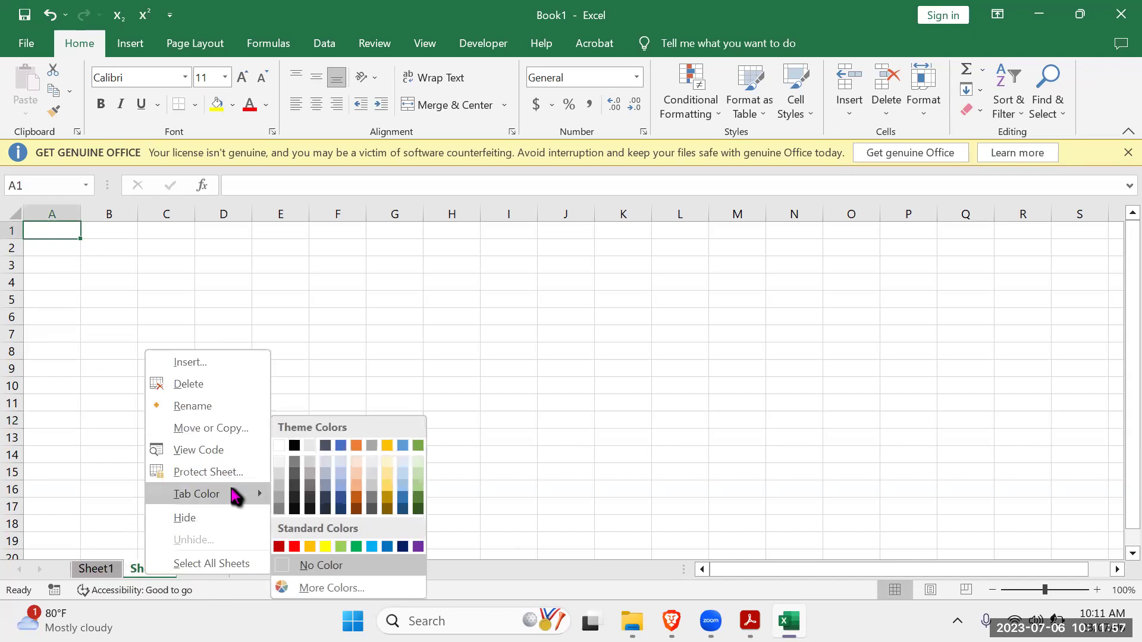
pyautogui.click(324, 546)
# Set the Sheet3 tab color to the standard dark blue.
pyautogui.click(217, 568)
pyautogui.rightClick(208, 571)
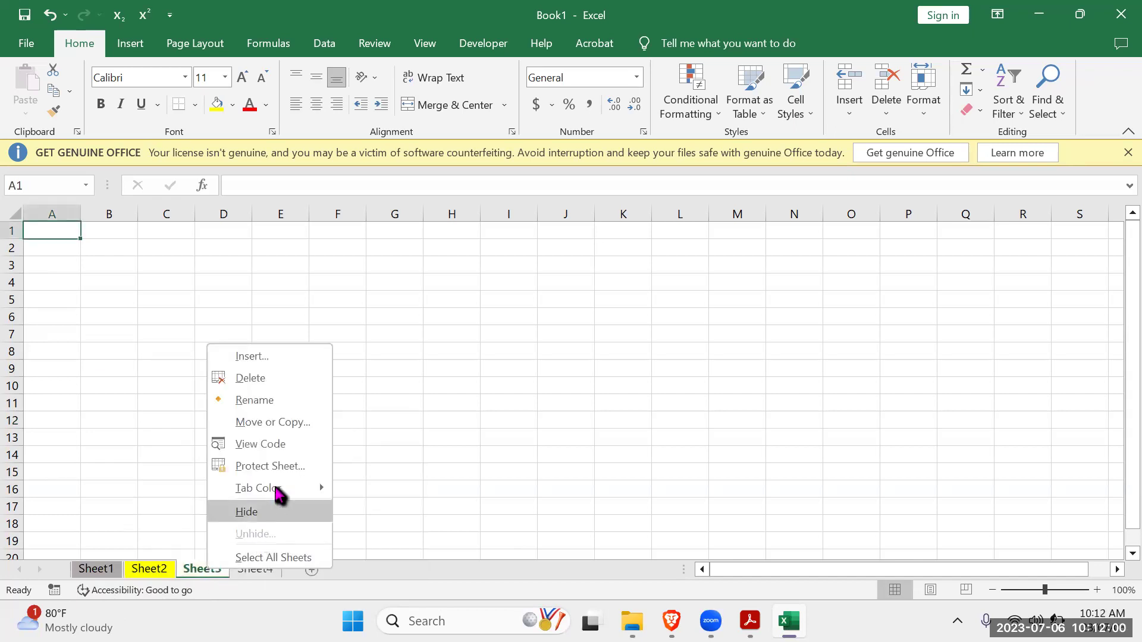
pyautogui.moveTo(279, 489)
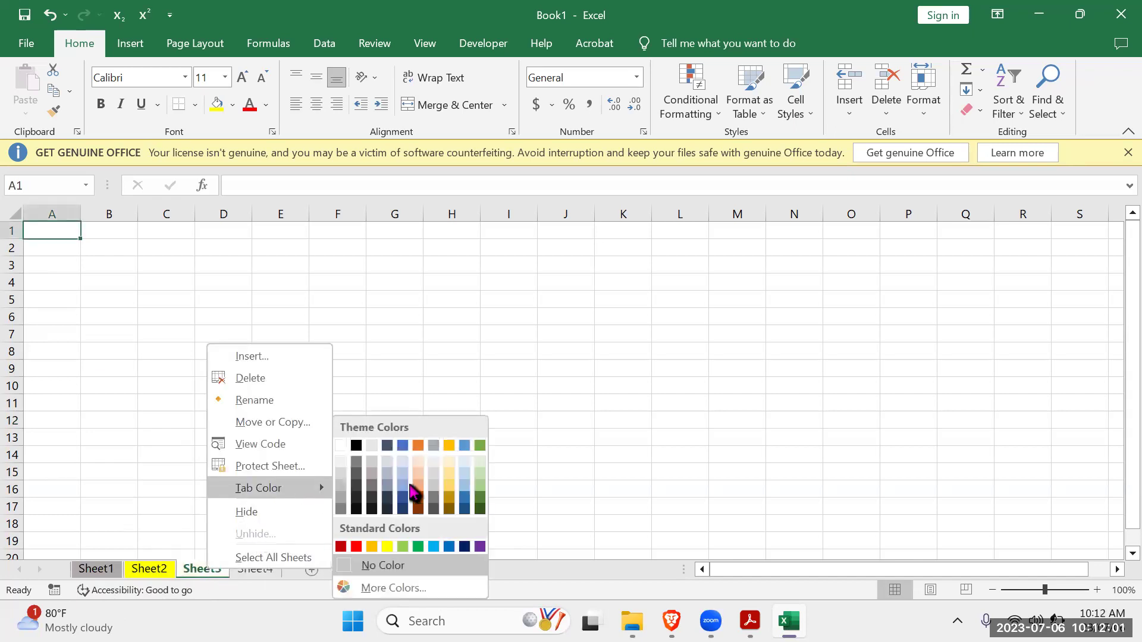
pyautogui.click(464, 546)
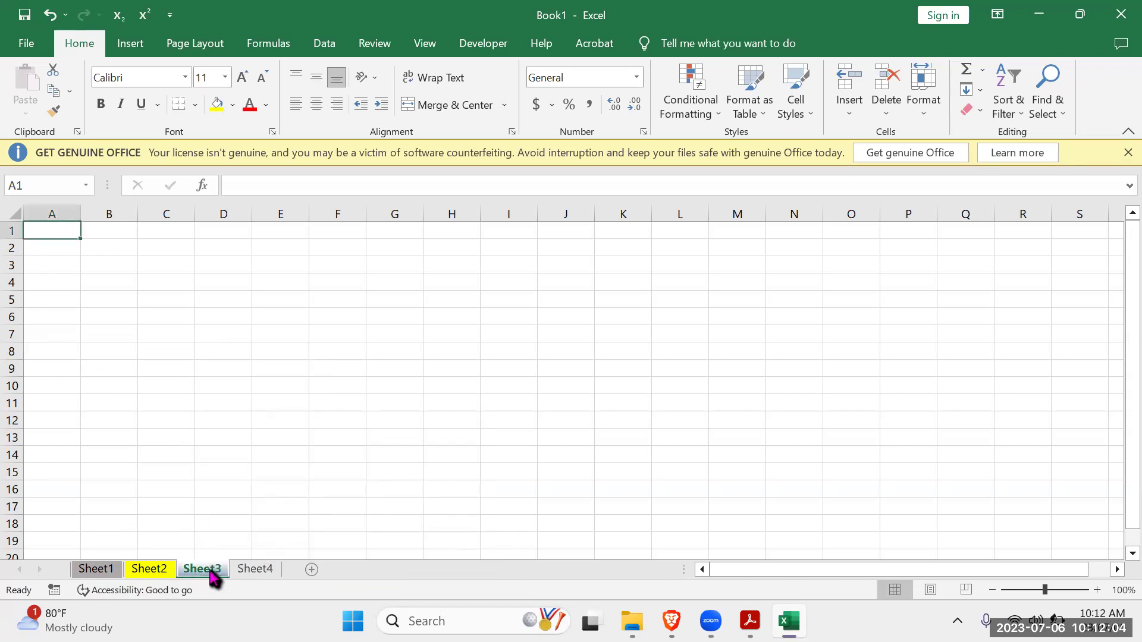
# Switch to Sheet4 and select cell A4.
pyautogui.click(255, 570)
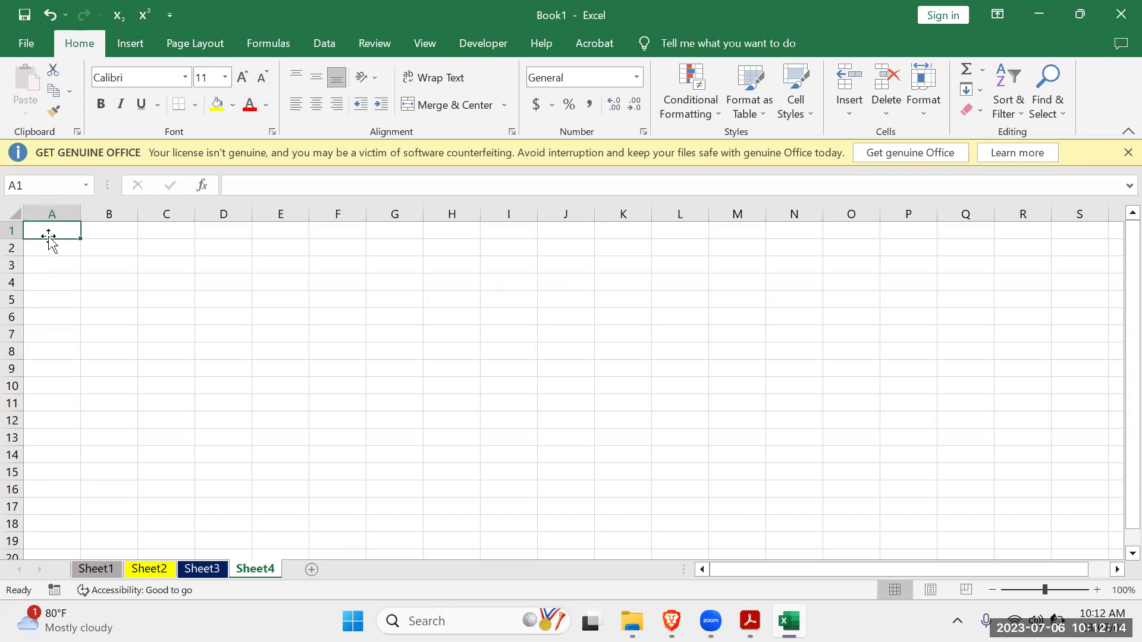
pyautogui.click(108, 228)
pyautogui.click(239, 231)
pyautogui.click(399, 246)
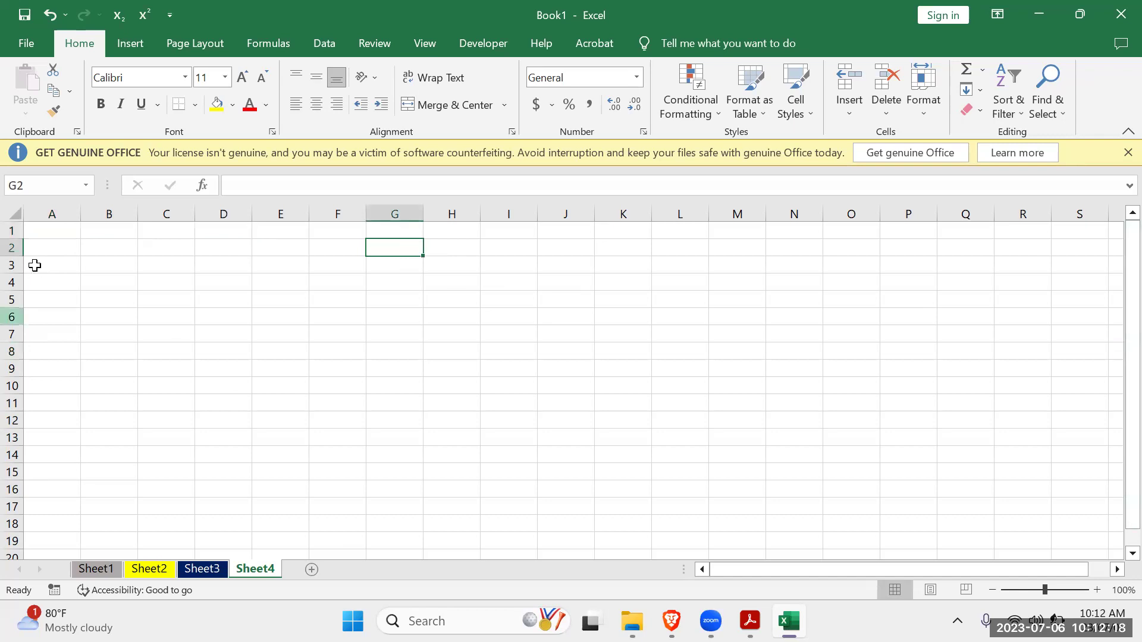
pyautogui.click(37, 246)
pyautogui.click(46, 229)
pyautogui.click(61, 284)
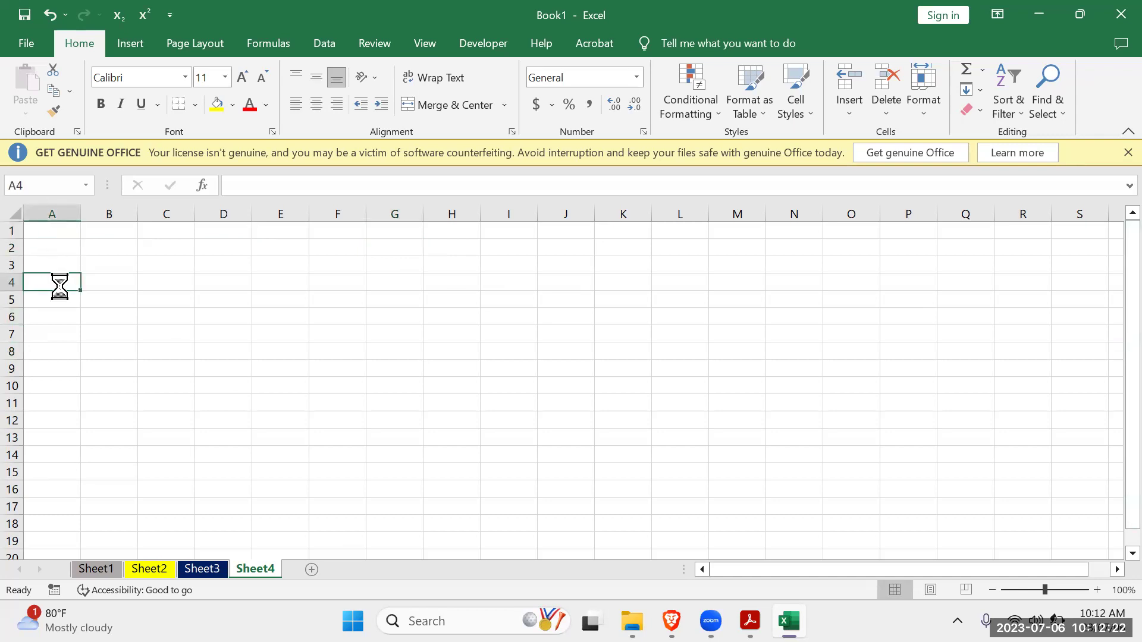
# Check the print preview of the empty Sheet4 and enter the sample text fgjgjh in cell A4.
pyautogui.hotkey('ctrl', 'p')
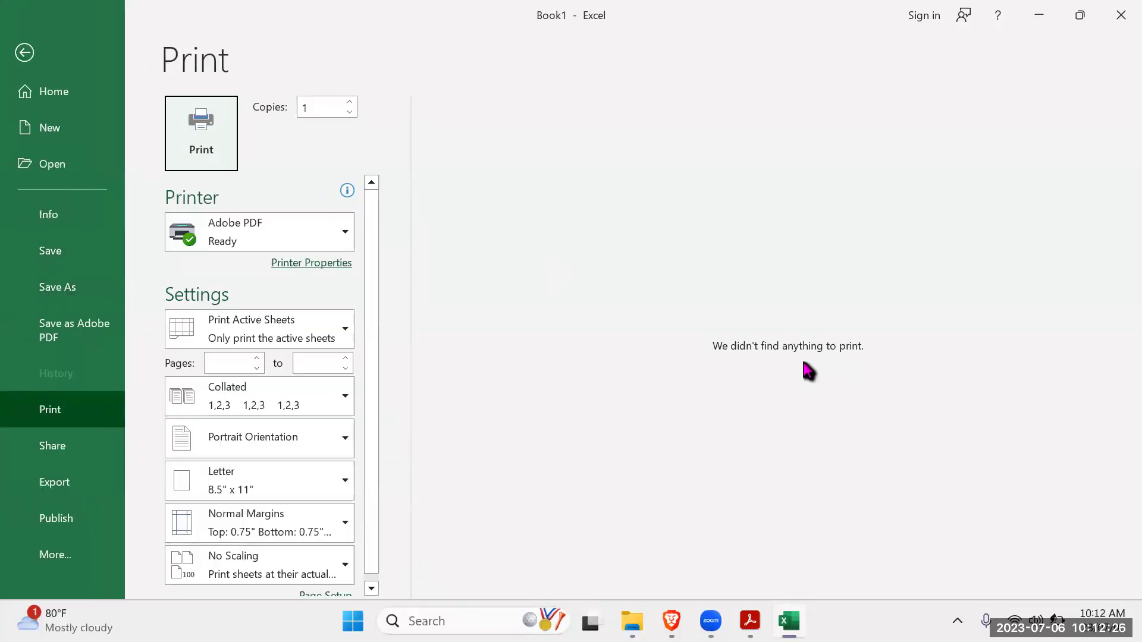
pyautogui.click(23, 43)
pyautogui.write('fgjgjh')
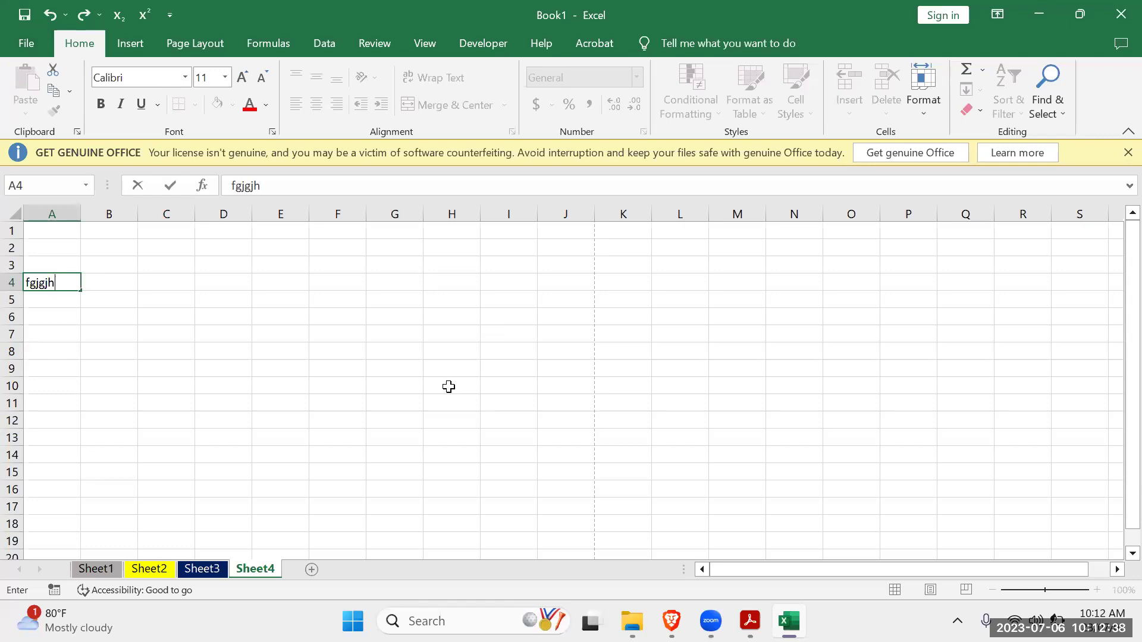
pyautogui.click(672, 401)
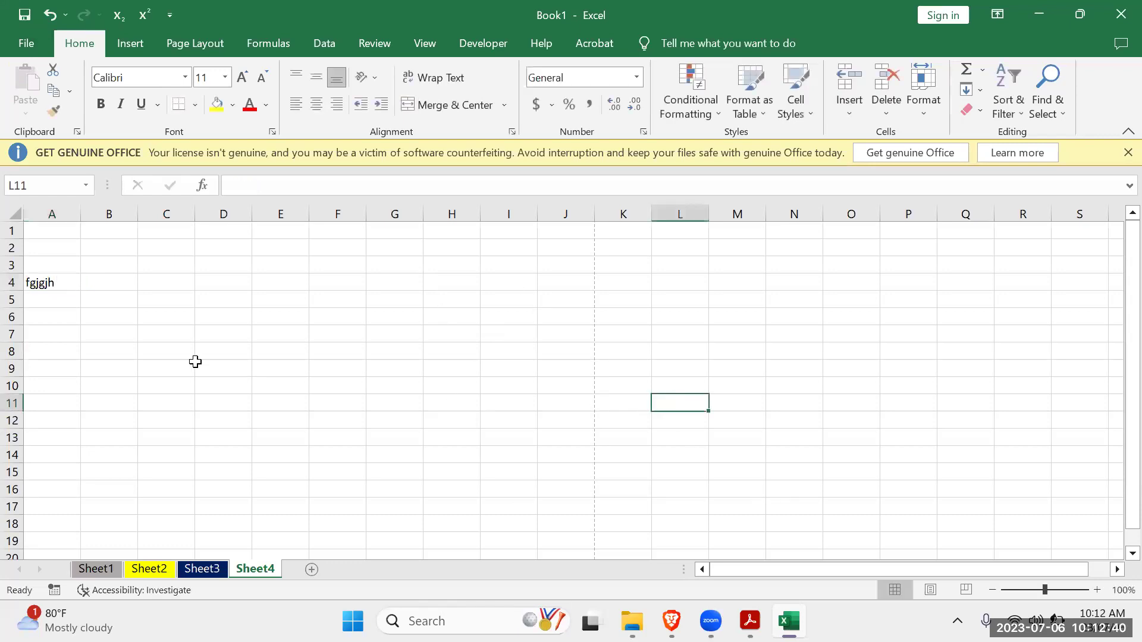
# Check the print preview with the sample text, and clear cell A4.
pyautogui.hotkey('ctrl', 'p')
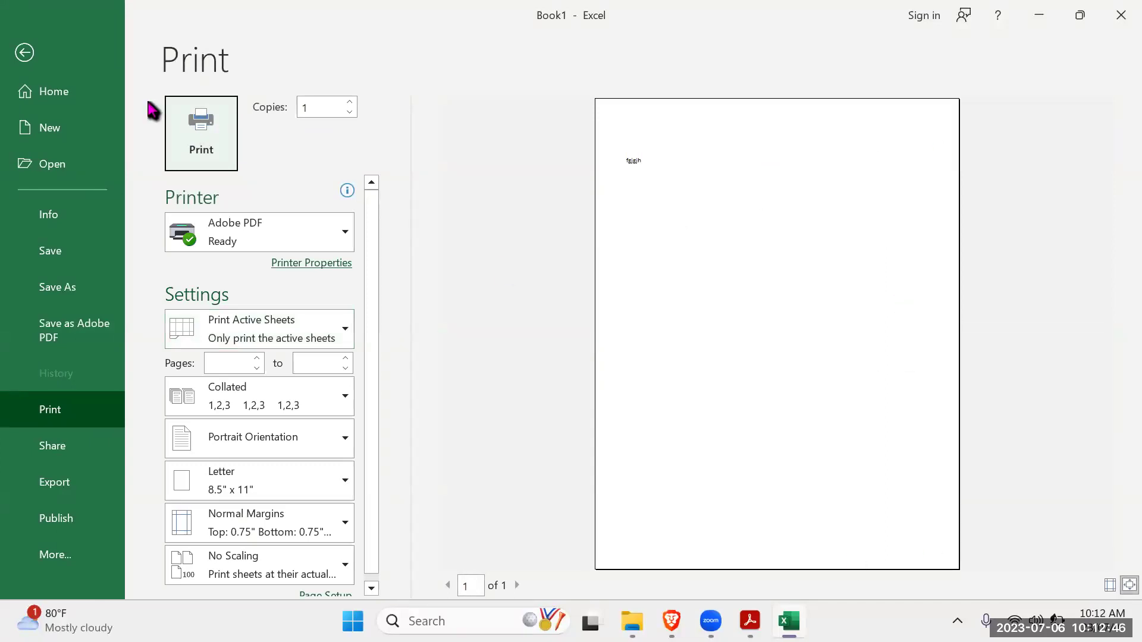
pyautogui.click(22, 52)
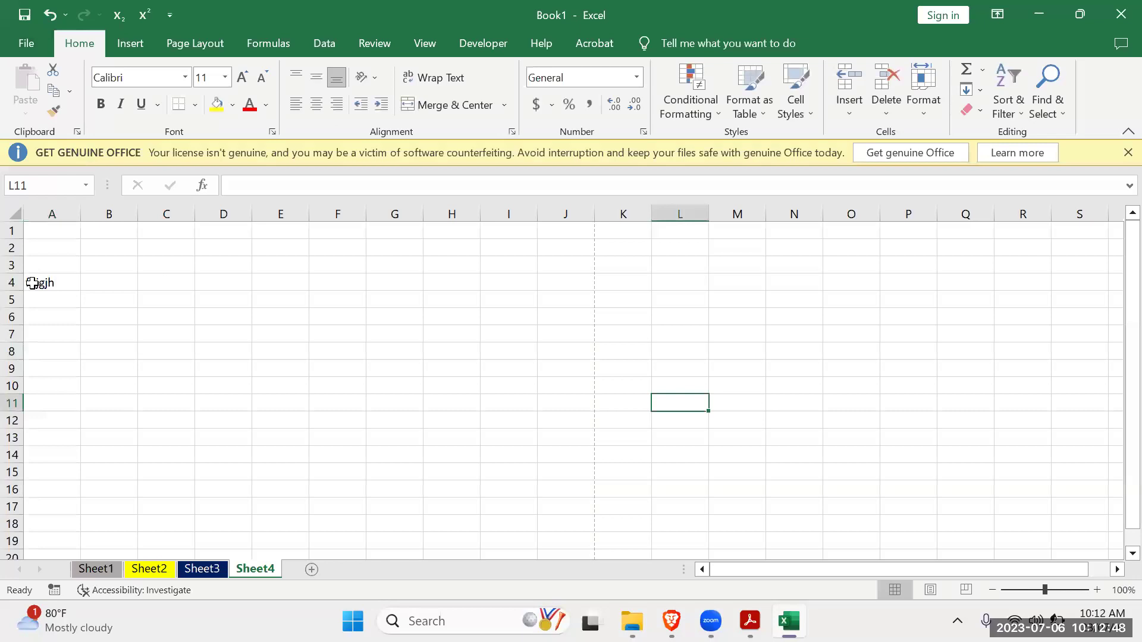
pyautogui.click(71, 280)
pyautogui.press('Delete')
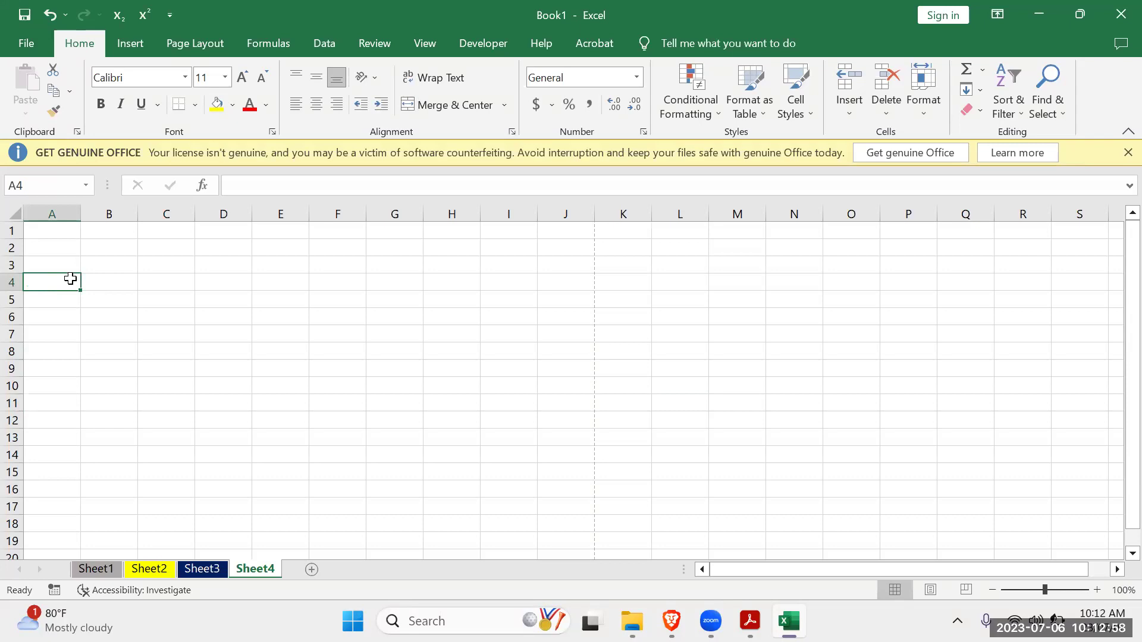
# Apply all borders to cells D1:I13 on Sheet4 and check the table in the print preview.
pyautogui.moveTo(208, 224); pyautogui.dragTo(523, 451)
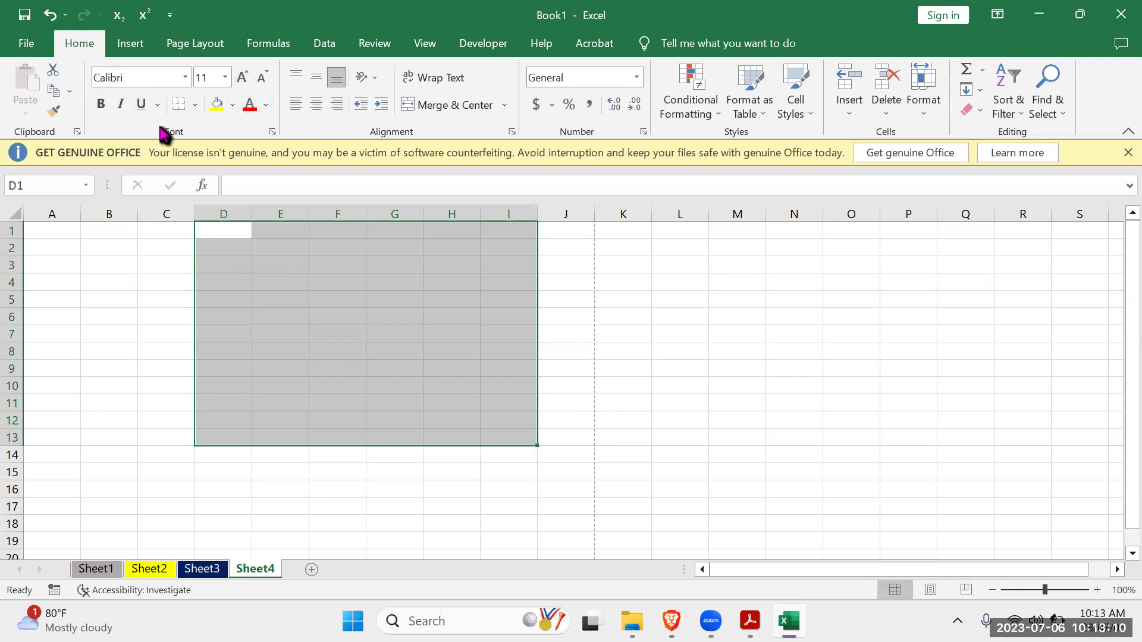
pyautogui.click(195, 105)
pyautogui.click(225, 265)
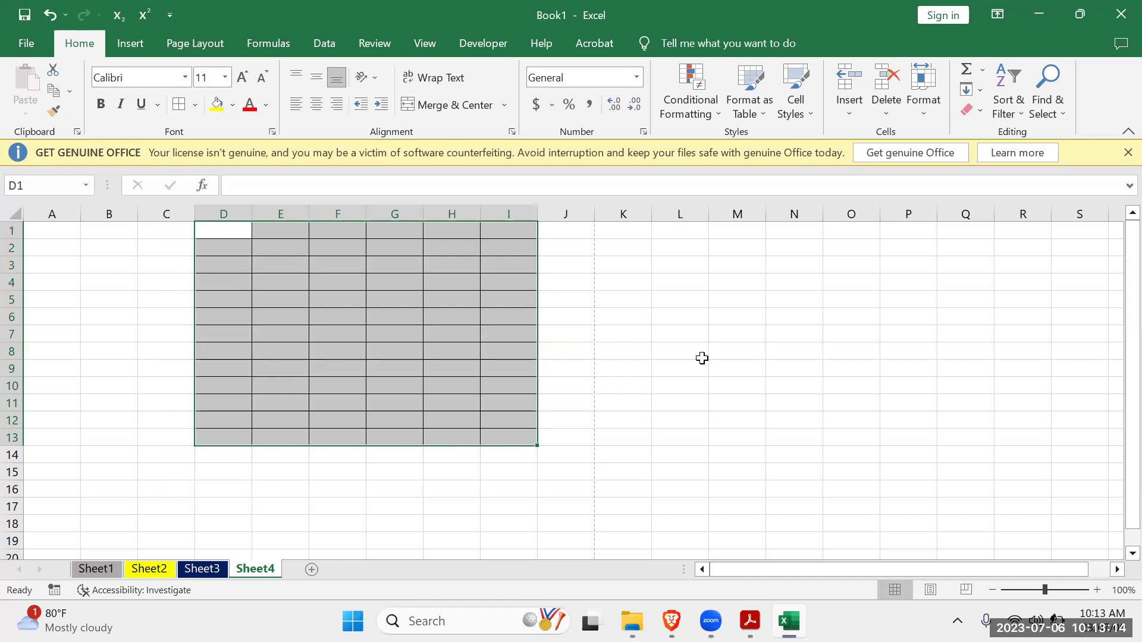
pyautogui.click(700, 355)
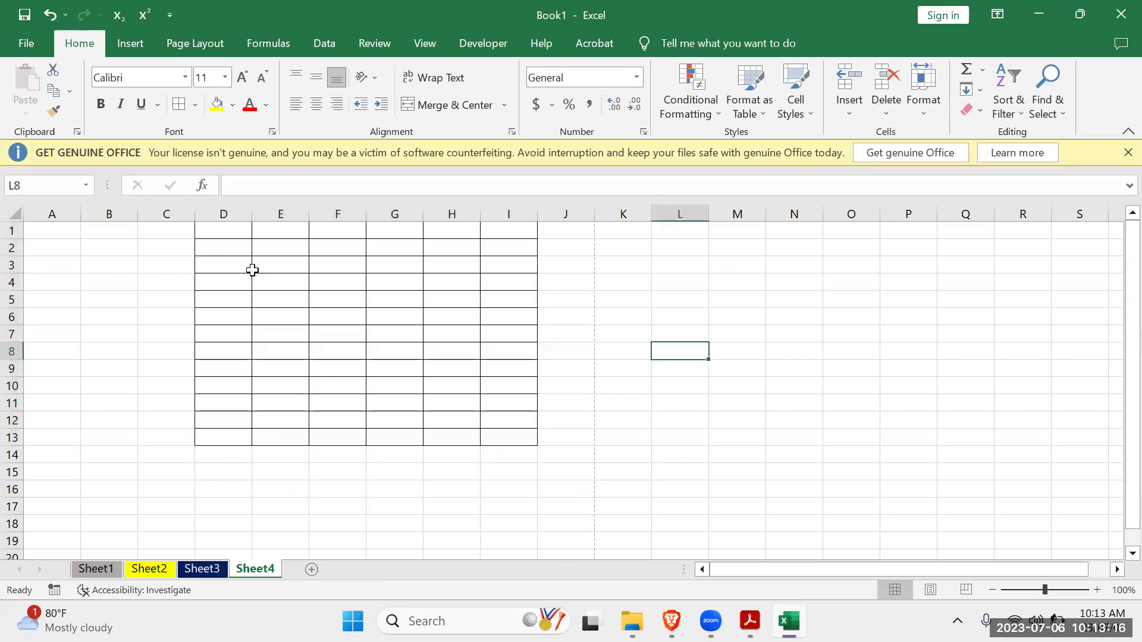
pyautogui.hotkey('ctrl', 'p')
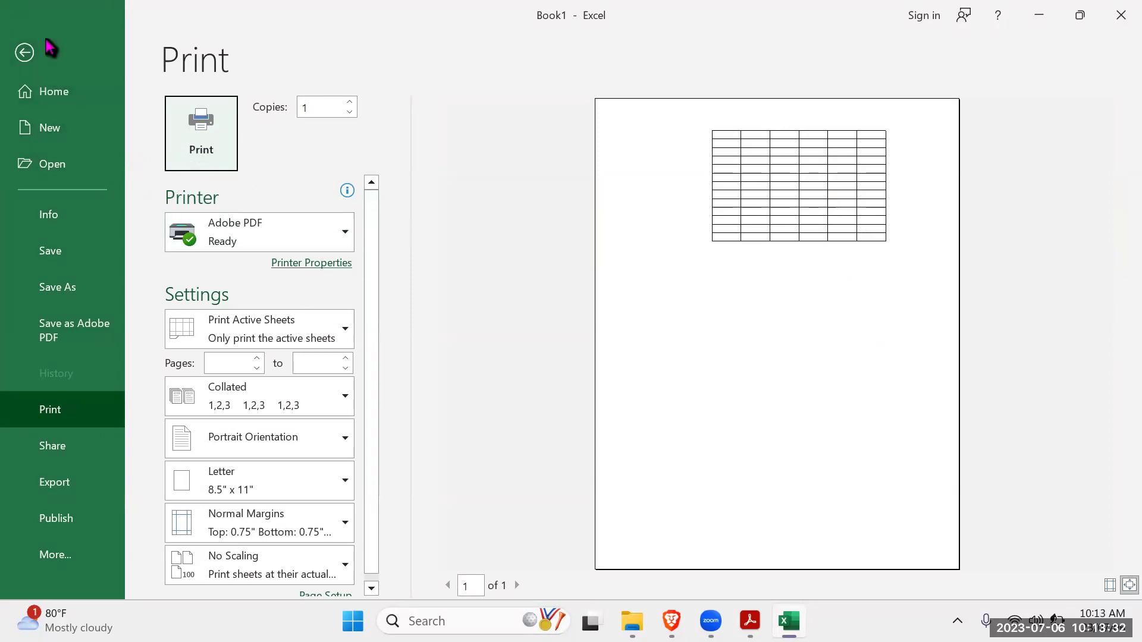
pyautogui.click(25, 53)
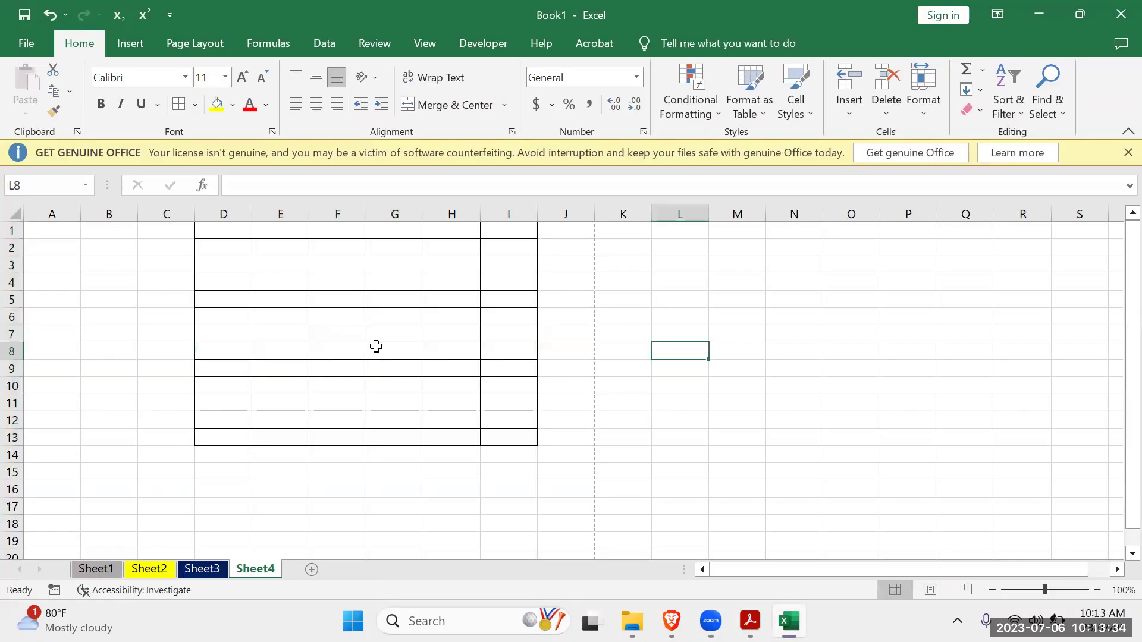
# Narrow columns A and B, checking which row 1 cells fit before the vertical page-break line.
pyautogui.scroll(-3, 381, 344)
pyautogui.scroll(3, 386, 346)
pyautogui.scroll(1, 617, 356)
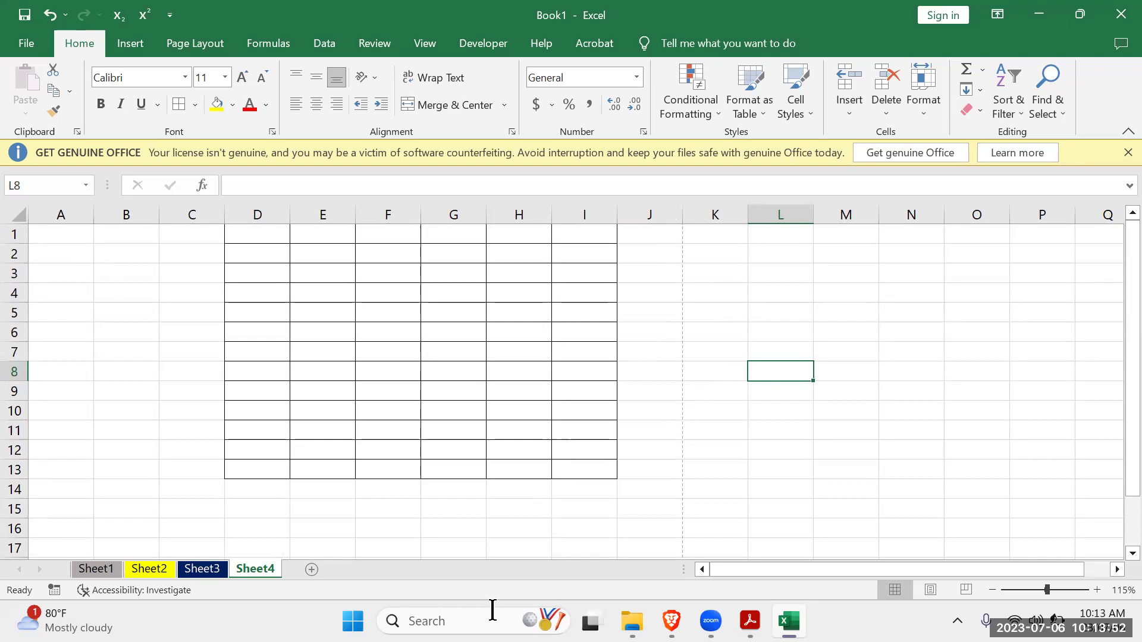
pyautogui.moveTo(821, 574); pyautogui.dragTo(779, 580)
pyautogui.click(45, 235)
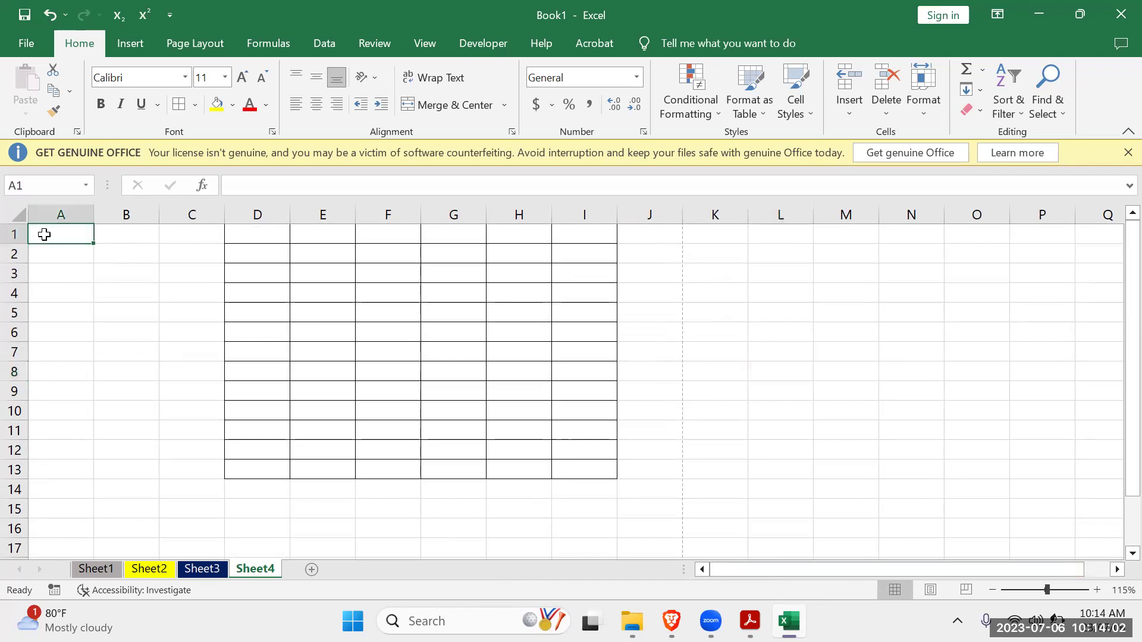
pyautogui.click(669, 235)
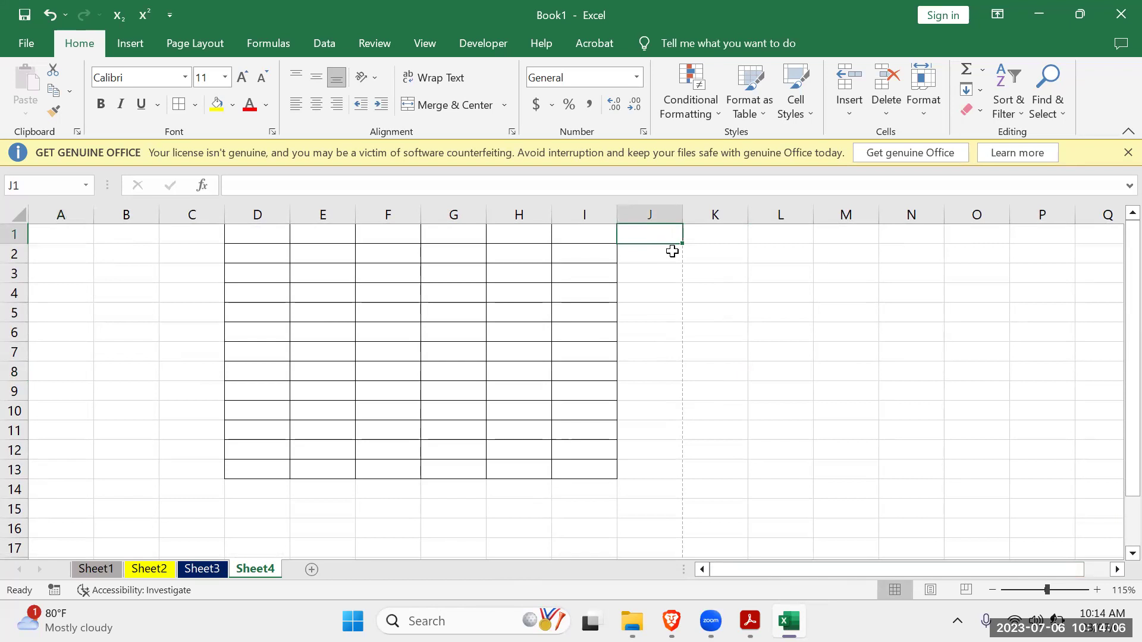
pyautogui.moveTo(159, 218); pyautogui.dragTo(57, 214)
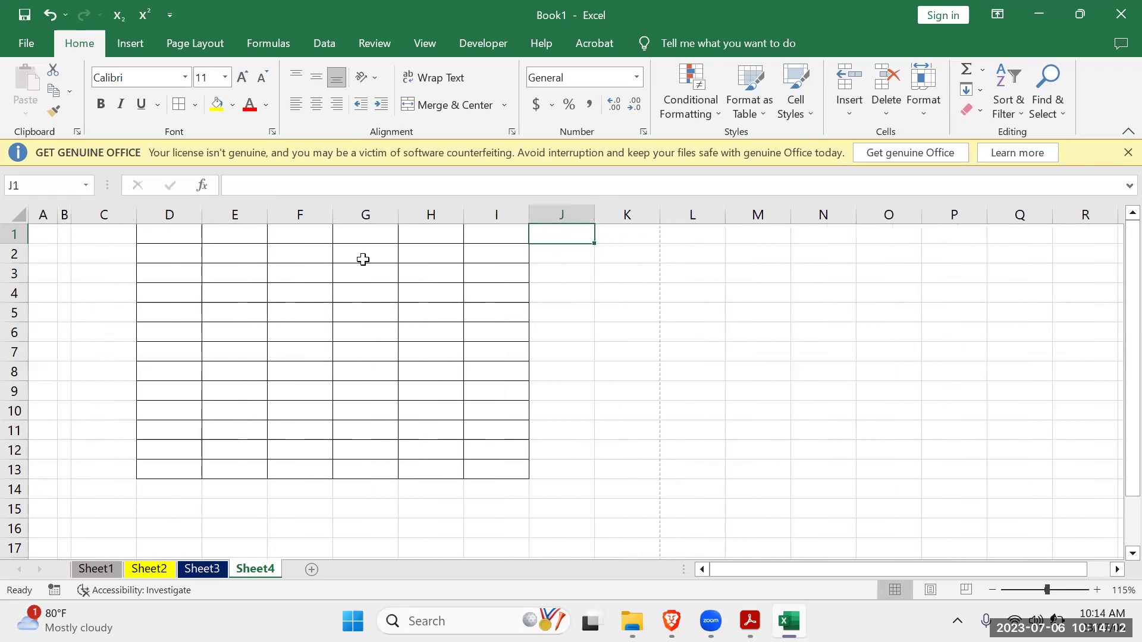
pyautogui.click(648, 231)
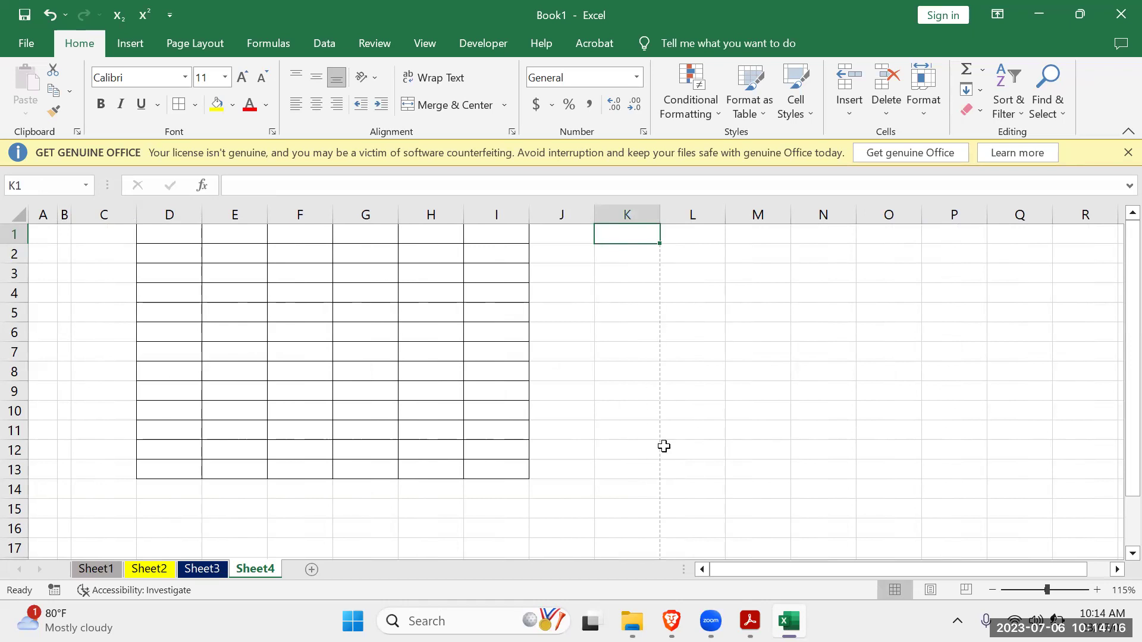
# Examine the horizontal and vertical page-break lines down the sheet at different zoom levels.
pyautogui.scroll(-2, 671, 442)
pyautogui.scroll(2, 675, 440)
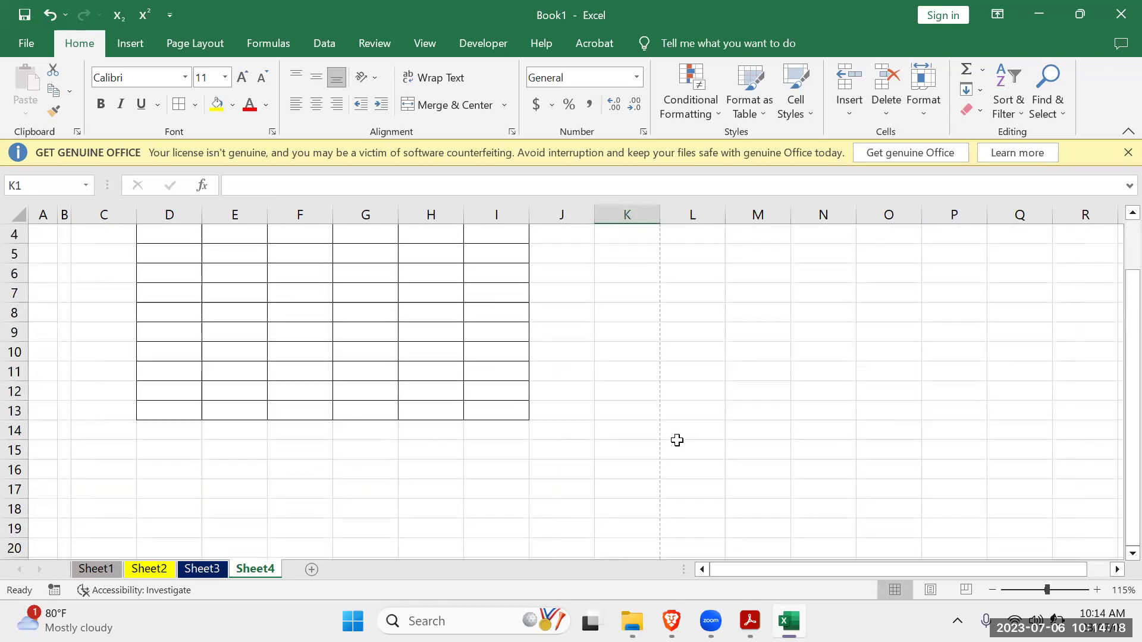
pyautogui.scroll(-2, 378, 359)
pyautogui.scroll(-12, 378, 360)
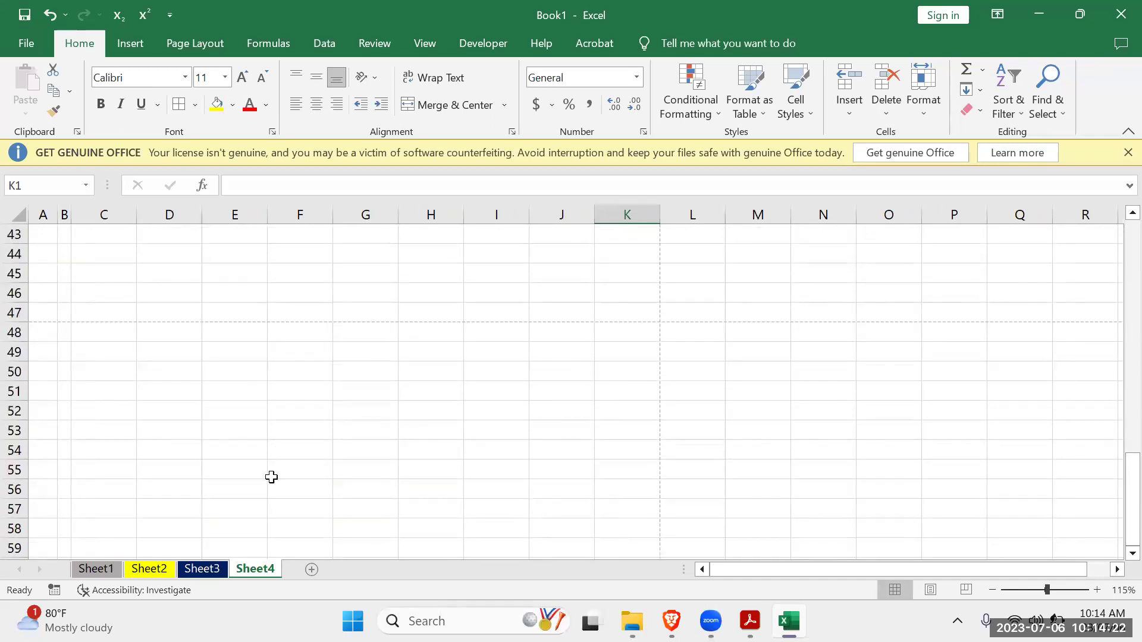
pyautogui.scroll(-2, 435, 463)
pyautogui.scroll(-13, 439, 446)
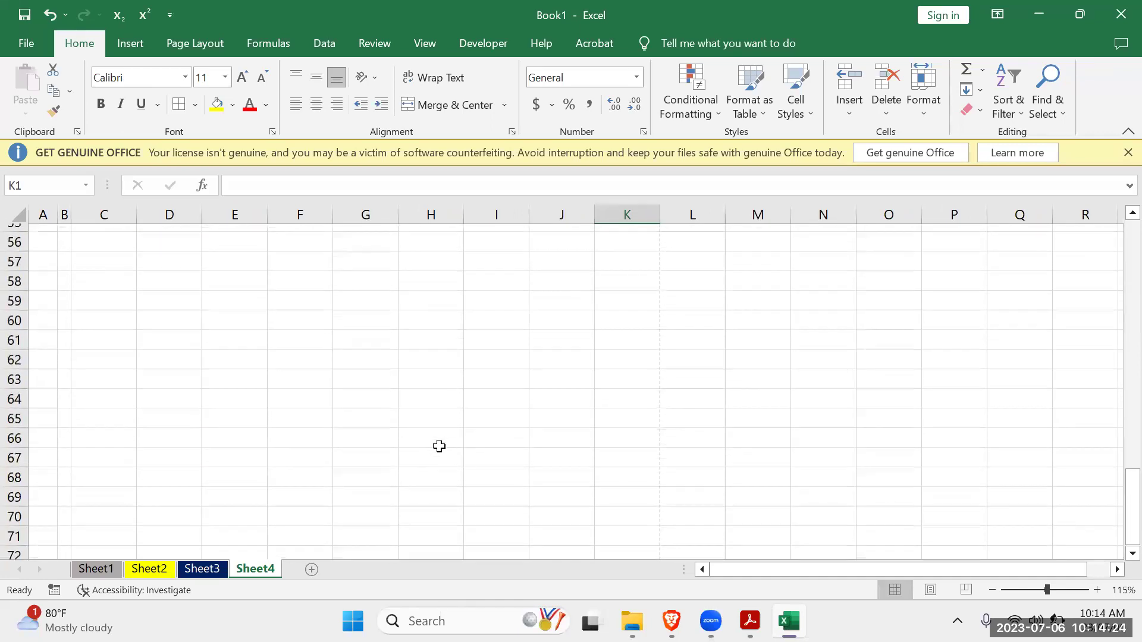
pyautogui.scroll(-20, 451, 427)
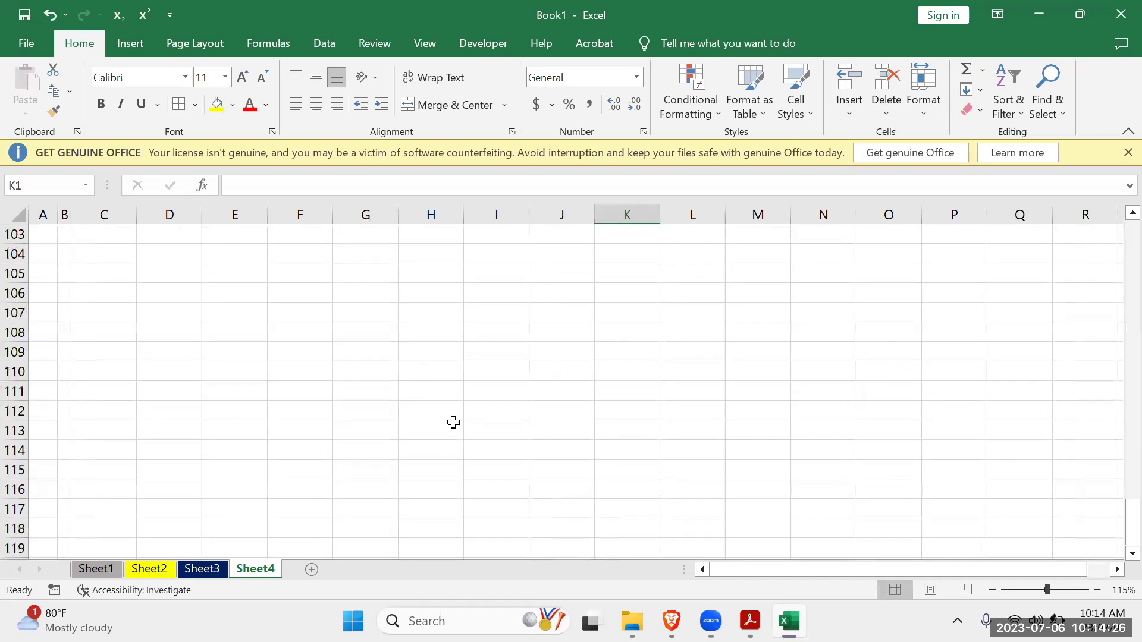
pyautogui.scroll(20, 454, 420)
pyautogui.scroll(-1, 450, 437)
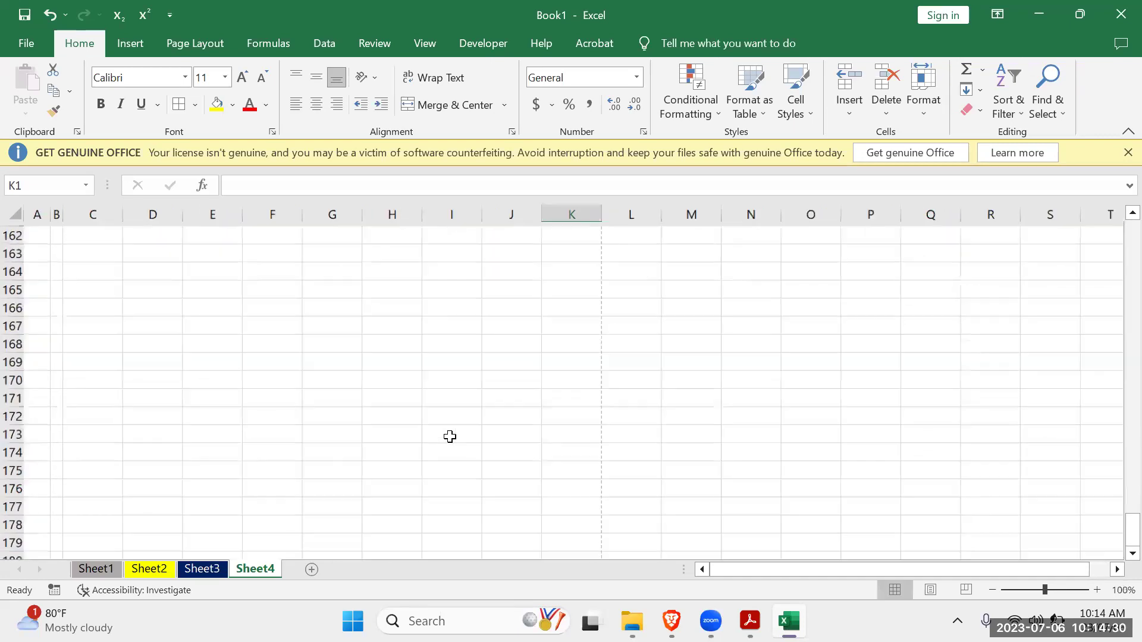
pyautogui.scroll(-6, 450, 436)
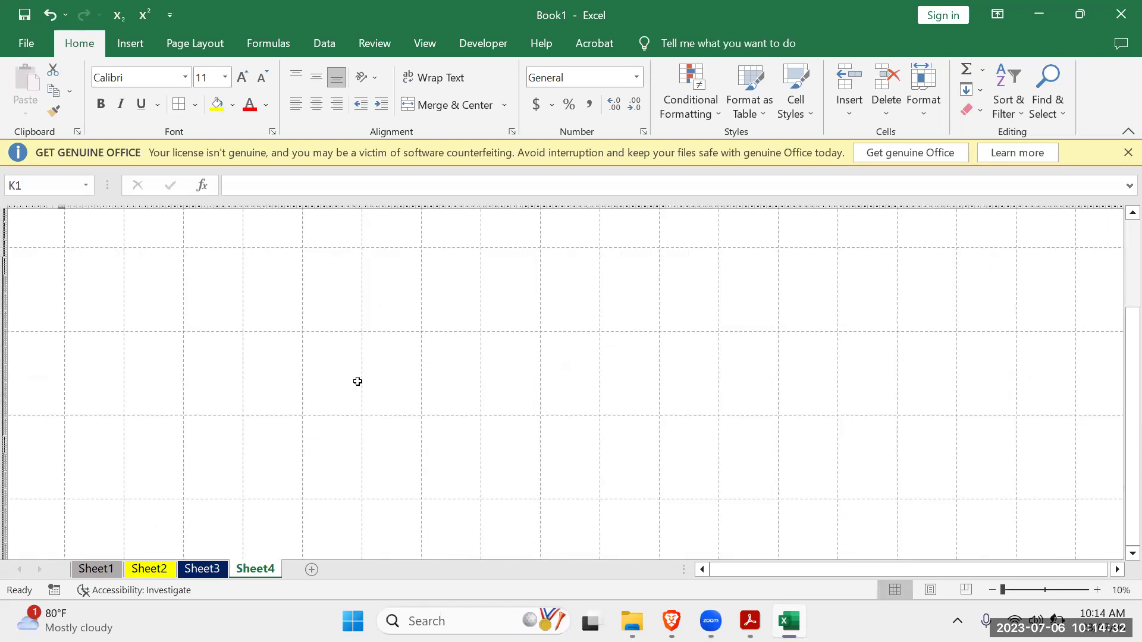
pyautogui.scroll(1, 363, 376)
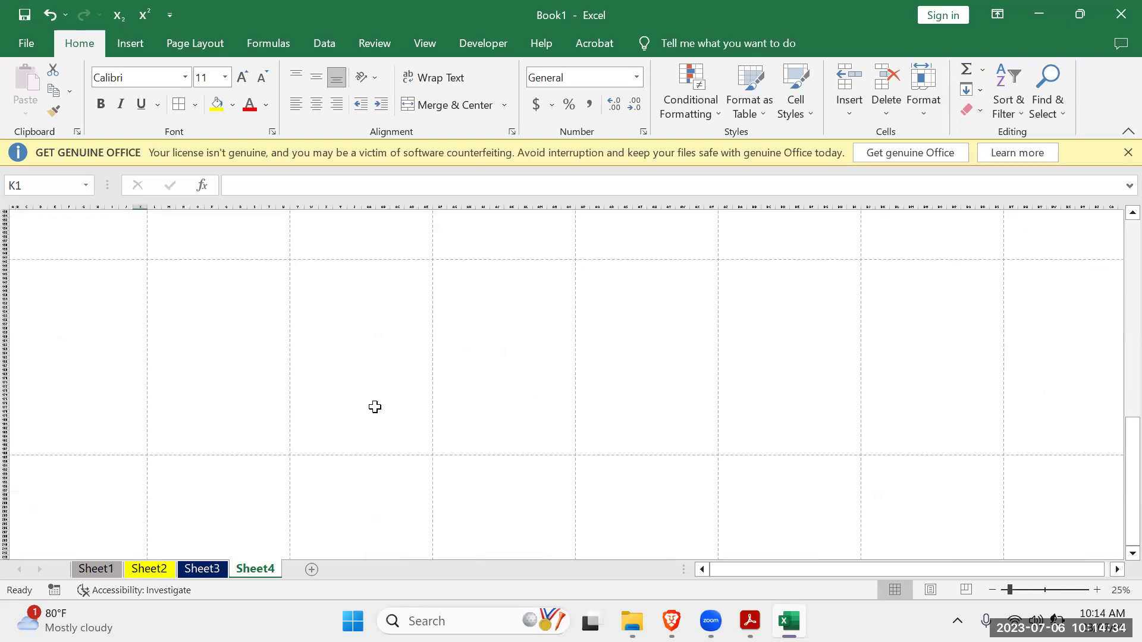
pyautogui.scroll(7, 374, 407)
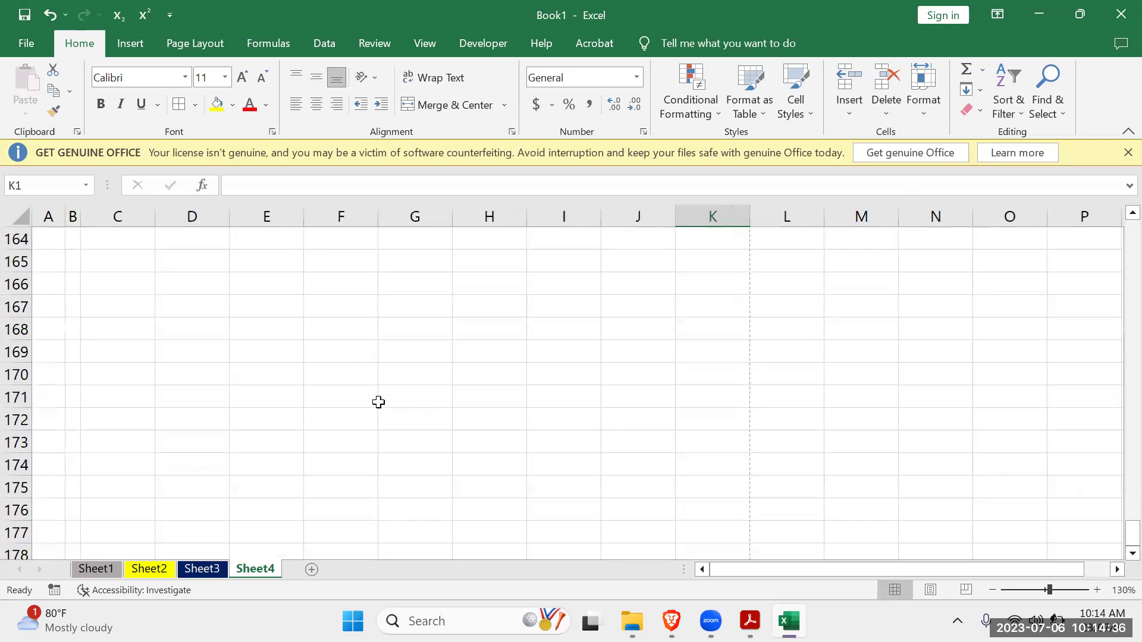
pyautogui.scroll(1, 378, 402)
pyautogui.scroll(-5, 378, 402)
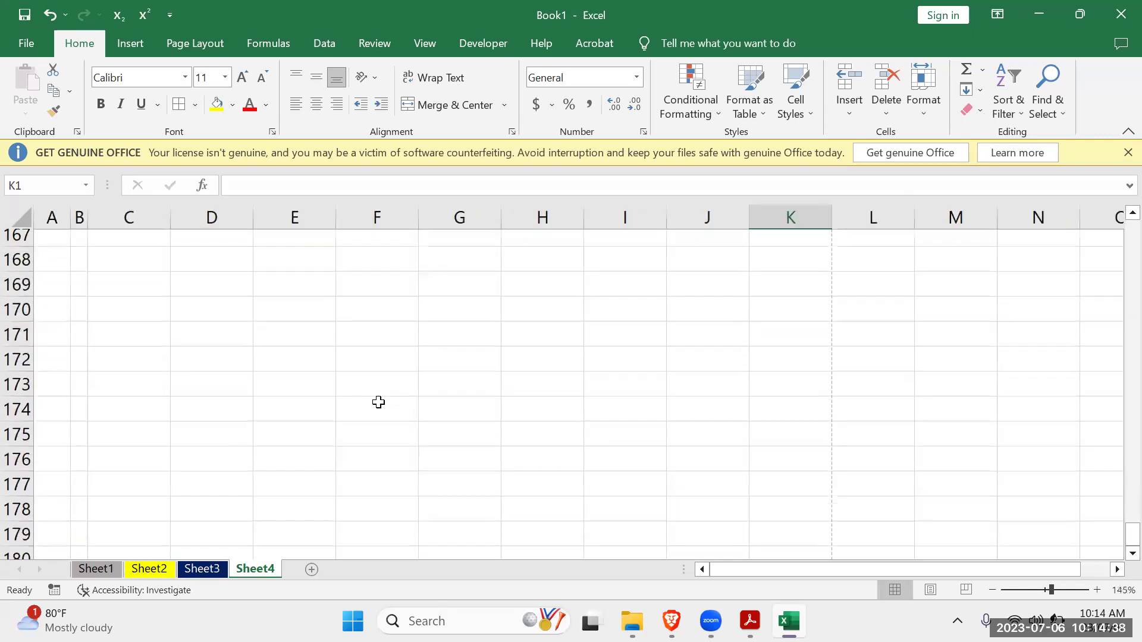
pyautogui.scroll(-1, 378, 402)
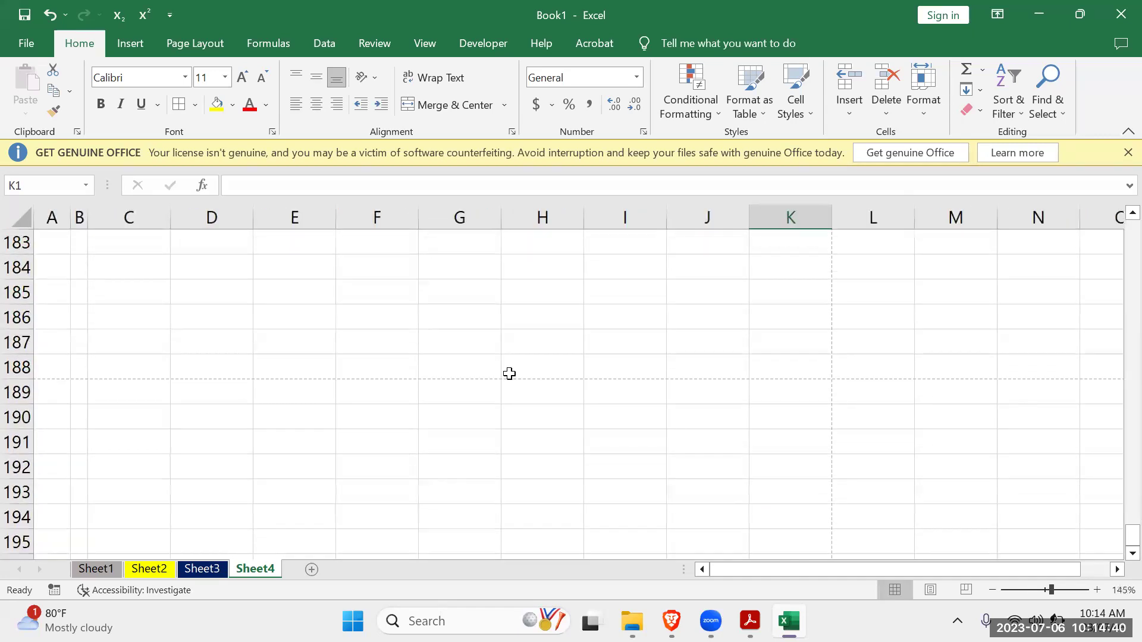
# Select cell B188 at the horizontal page break, circle the line with the screen annotation pen, and erase the drawing.
pyautogui.click(49, 382)
pyautogui.click(86, 377)
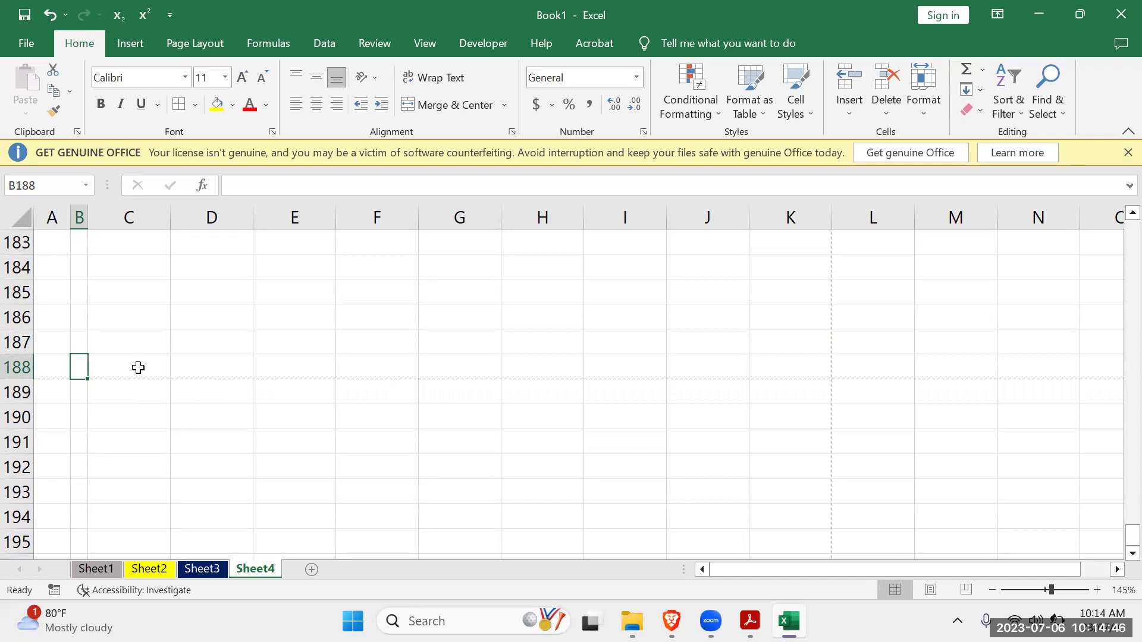
pyautogui.scroll(1, 137, 368)
pyautogui.scroll(1, 140, 364)
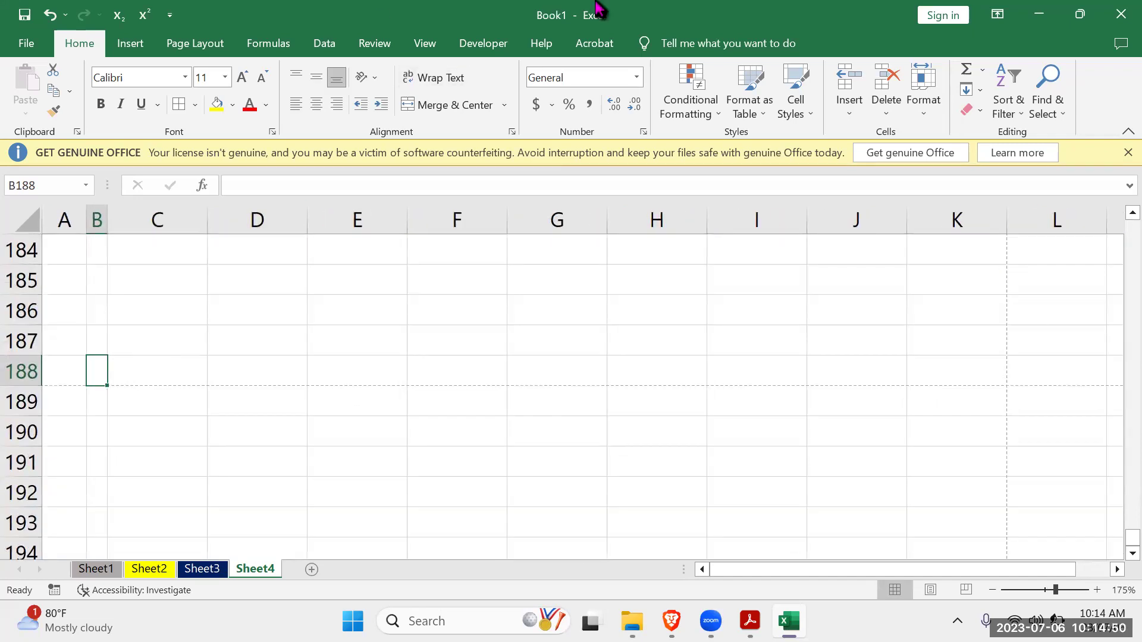
pyautogui.hotkey('ctrl', '2')
pyautogui.moveTo(954, 408)
pyautogui.mouseDown()
pyautogui.moveTo(17, 397)
pyautogui.moveTo(638, 348)
pyautogui.moveTo(792, 375)
pyautogui.mouseUp()
pyautogui.moveTo(830, 428); pyautogui.dragTo(828, 432)
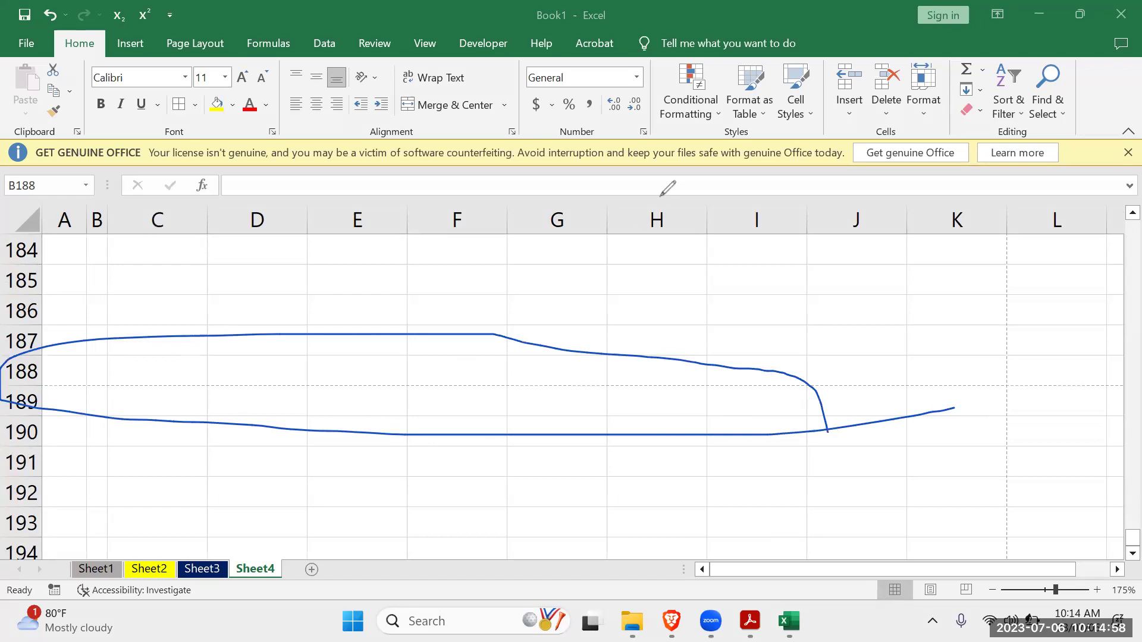
pyautogui.press('e')
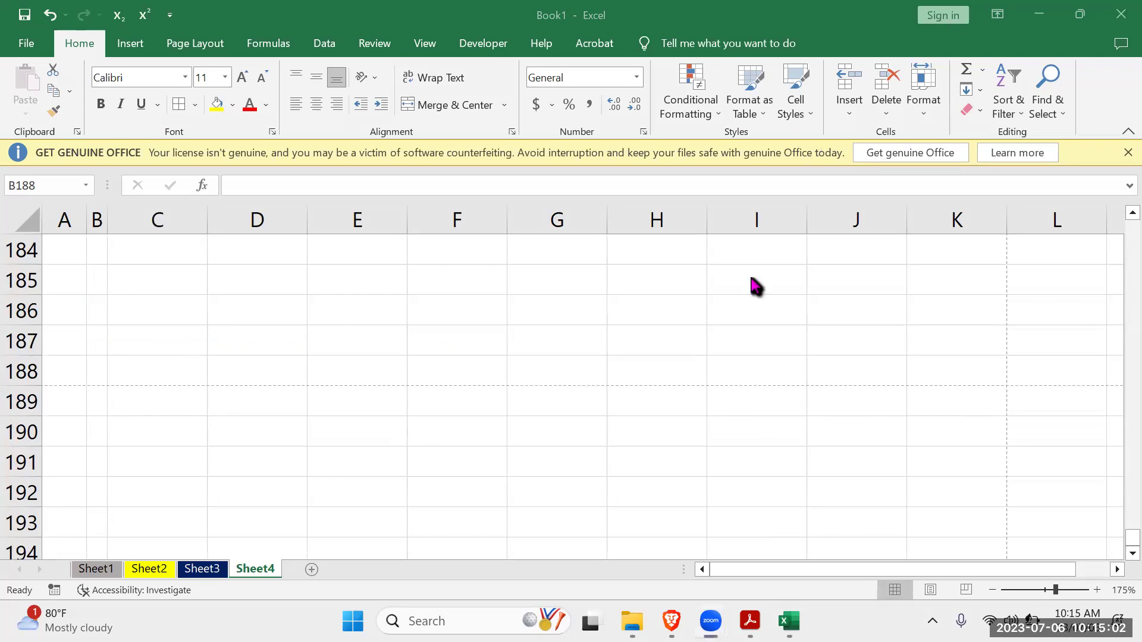
# Apply all borders to cells I64:N77, spanning the vertical page-break line.
pyautogui.scroll(19, 726, 339)
pyautogui.scroll(14, 764, 411)
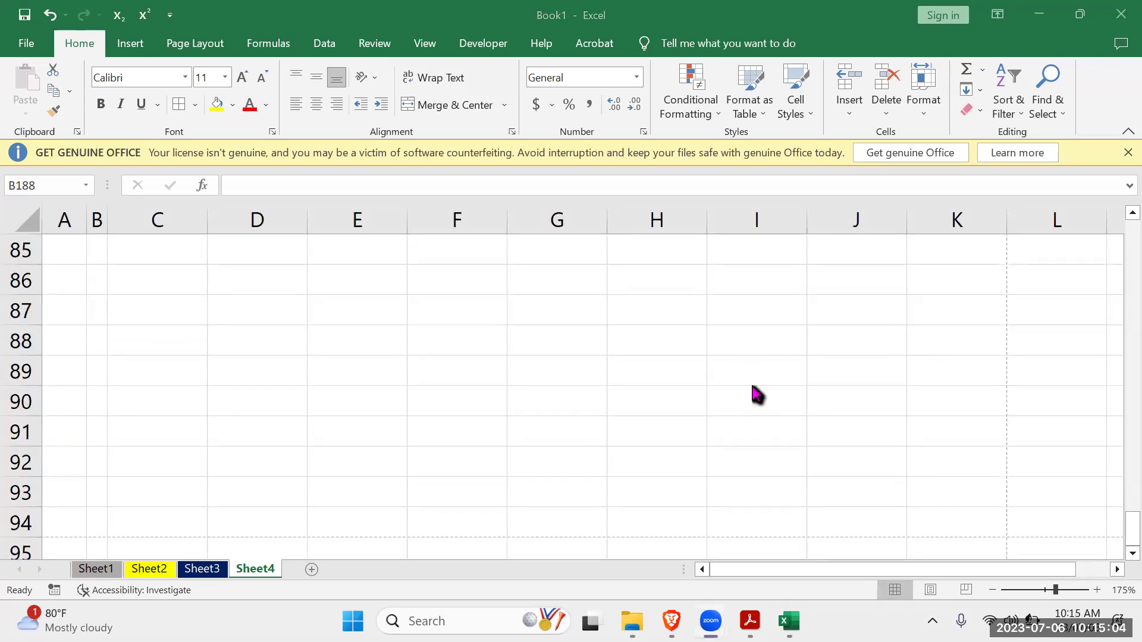
pyautogui.scroll(-6, 758, 404)
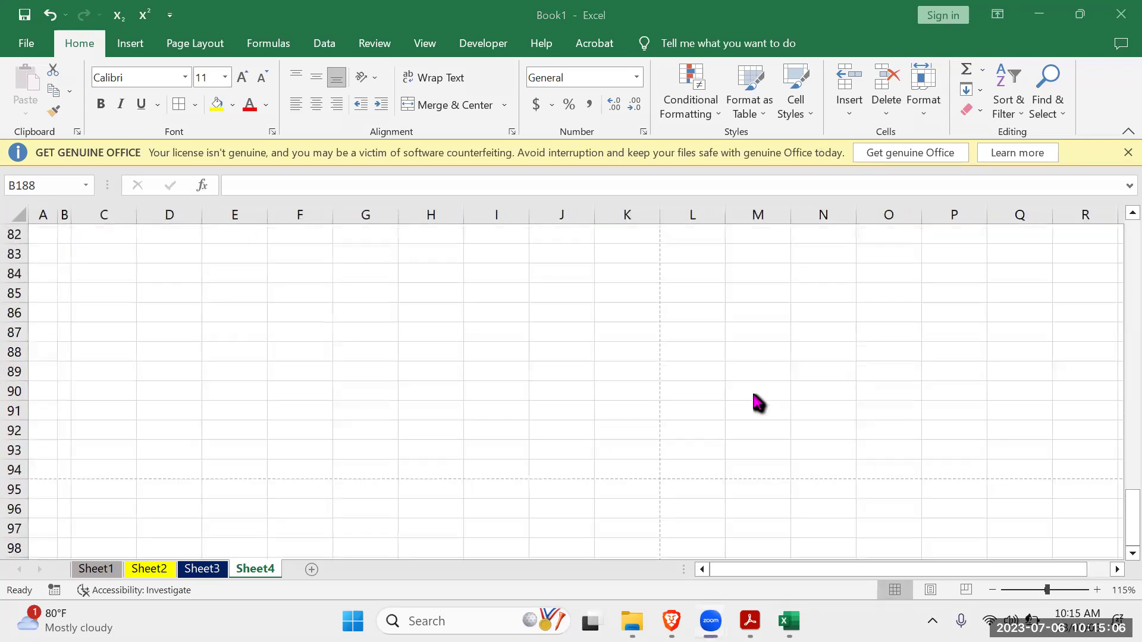
pyautogui.click(373, 227)
pyautogui.moveTo(591, 322); pyautogui.dragTo(612, 424)
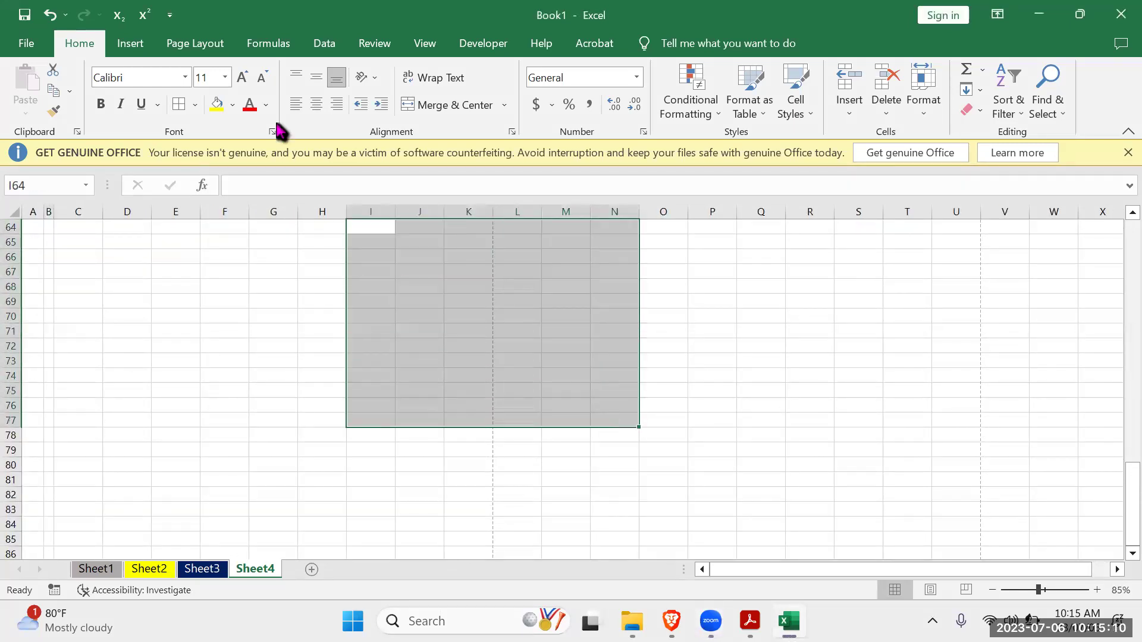
pyautogui.click(195, 110)
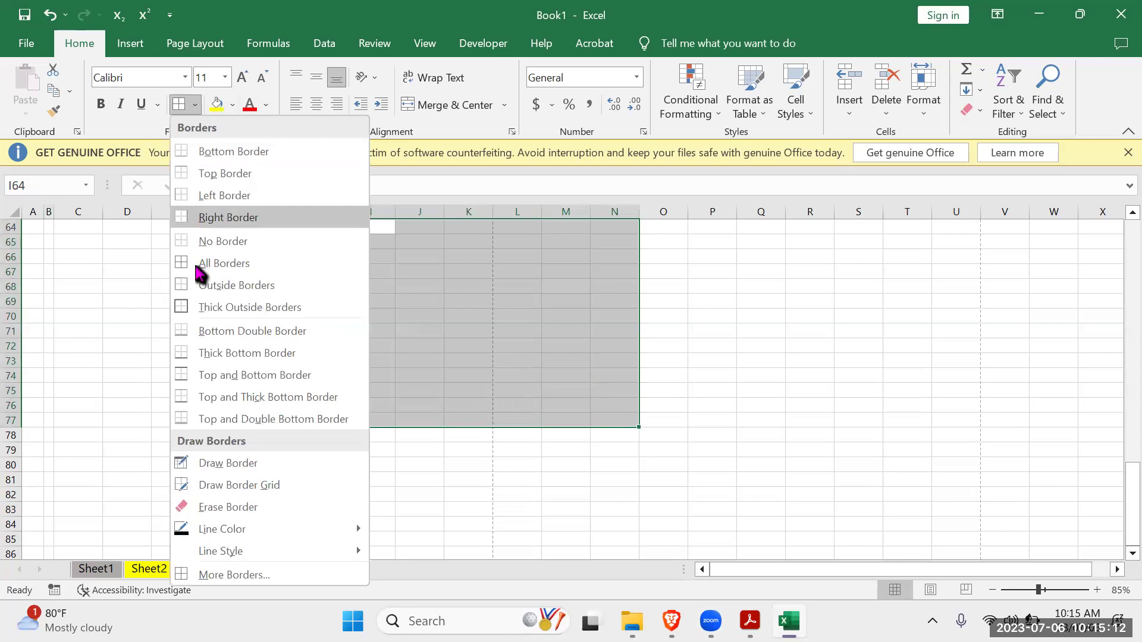
pyautogui.click(227, 269)
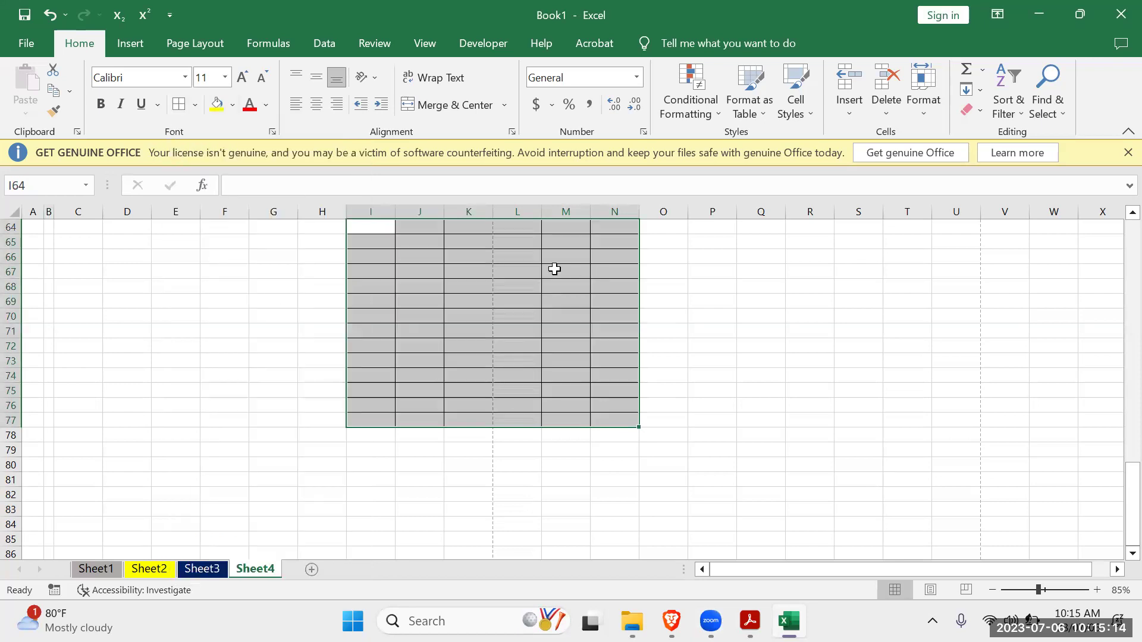
# Preview the printout of Sheet4, compare how the bordered table splits across pages 2 and 4, and return to the worksheet.
pyautogui.click(788, 327)
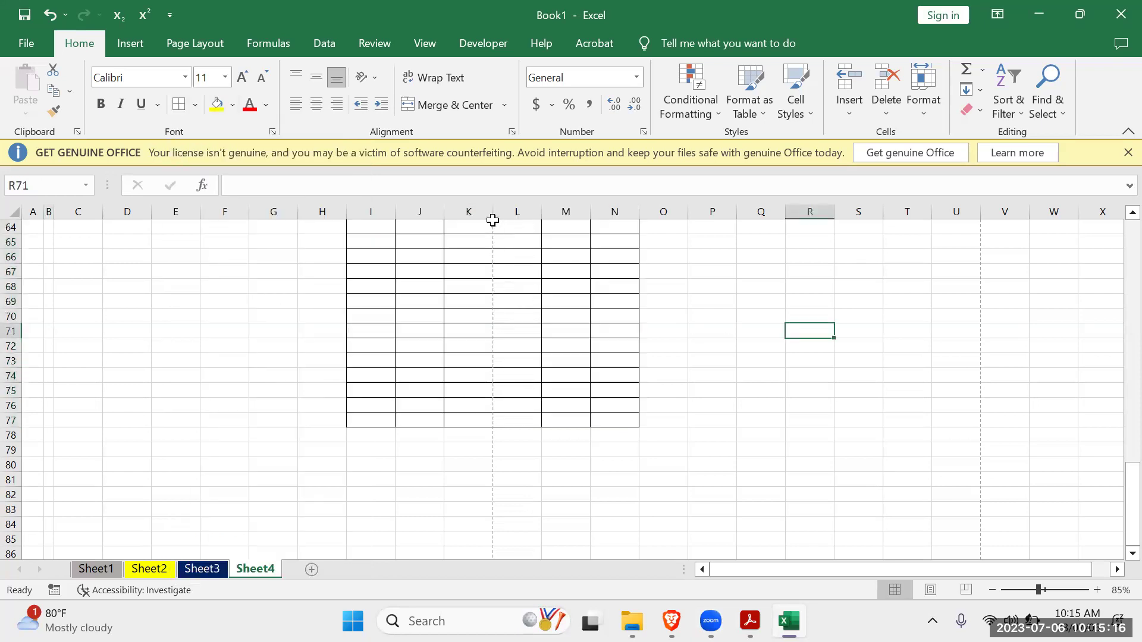
pyautogui.hotkey('ctrl', 'p')
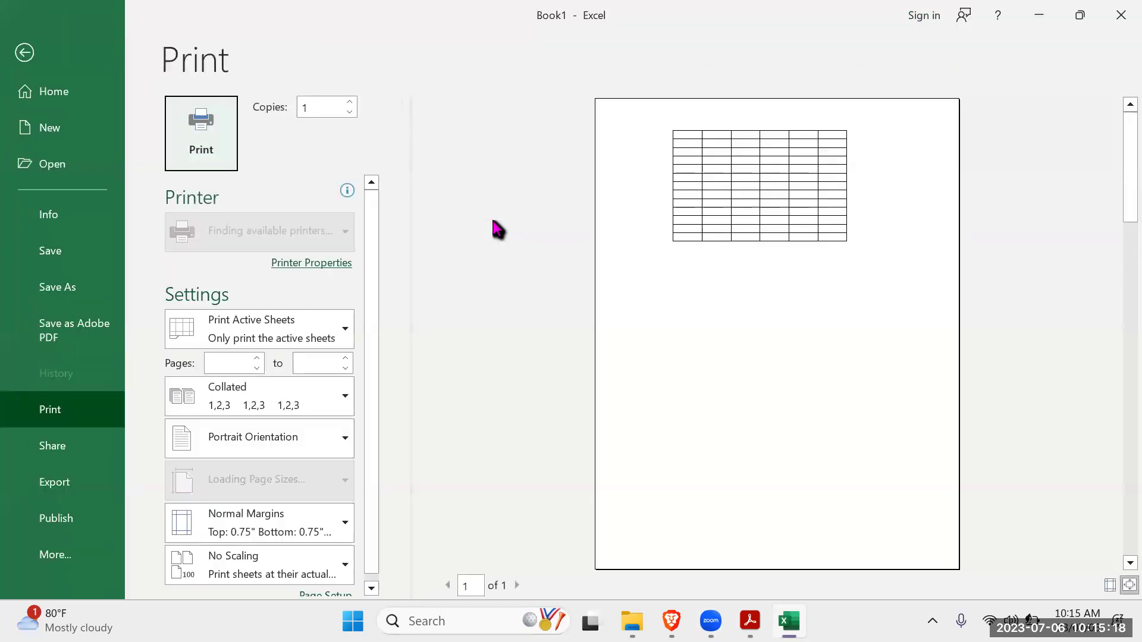
pyautogui.scroll(-1, 740, 369)
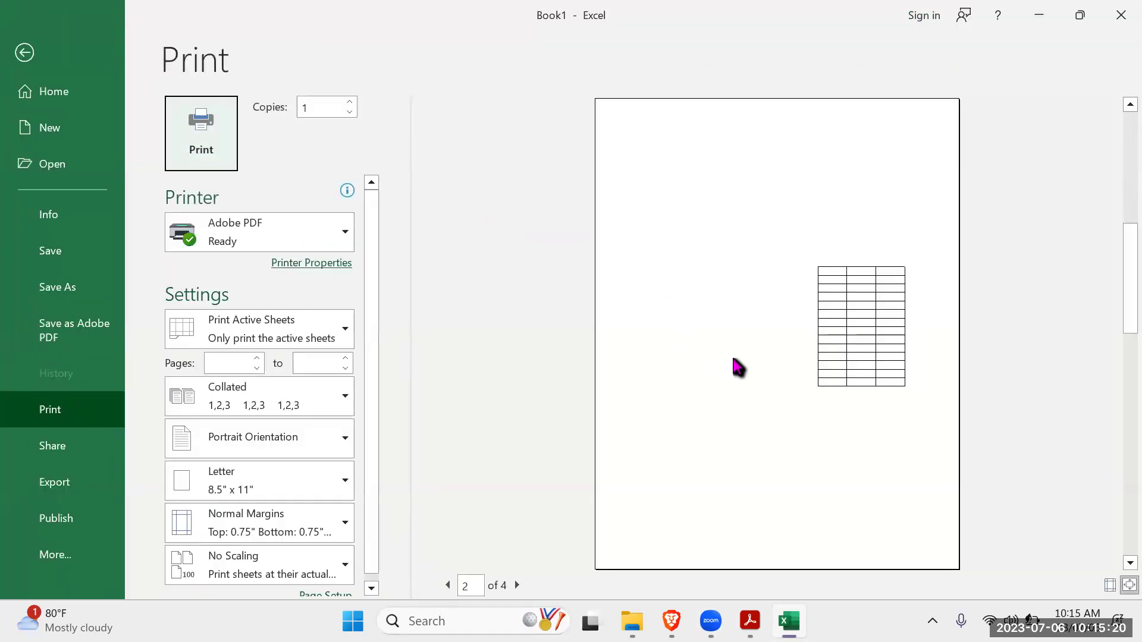
pyautogui.scroll(-1, 869, 338)
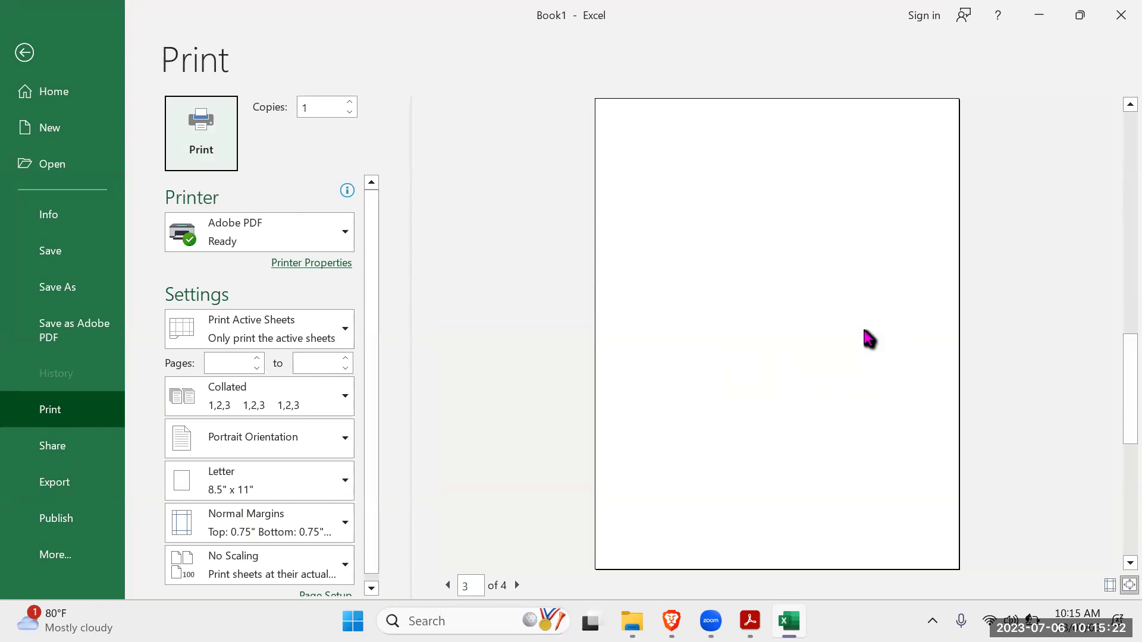
pyautogui.scroll(-1, 869, 338)
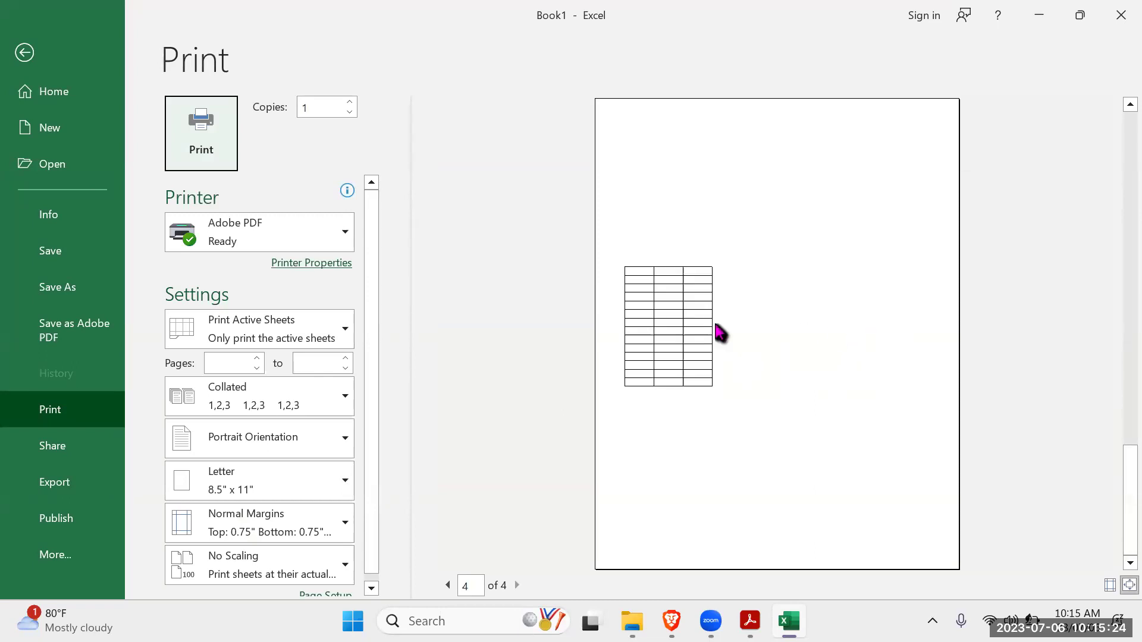
pyautogui.scroll(1, 690, 350)
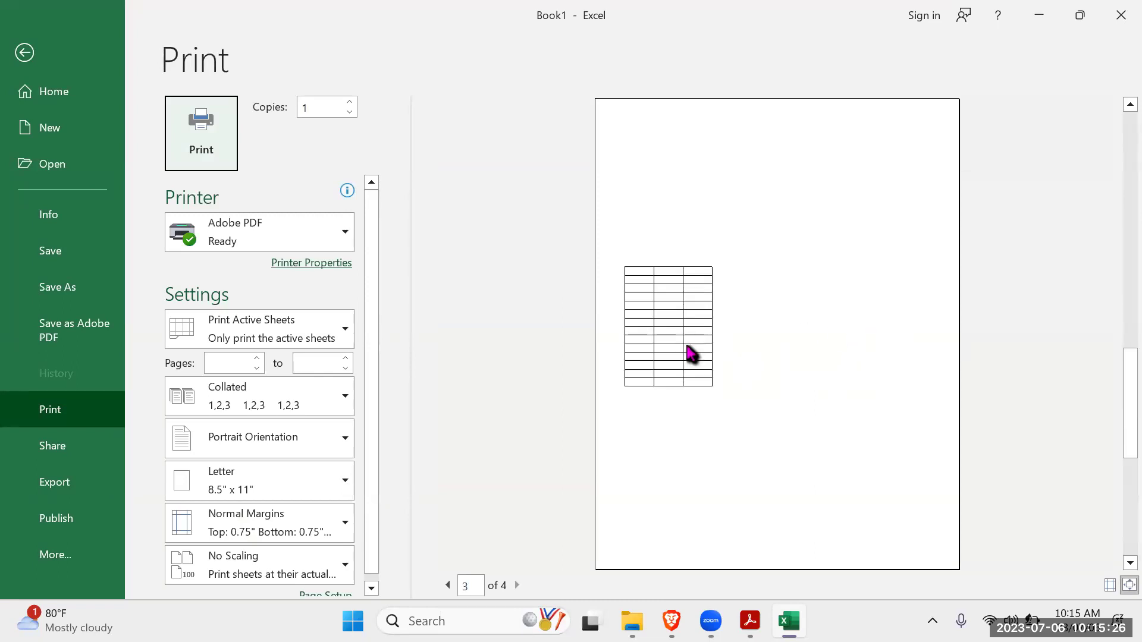
pyautogui.scroll(1, 699, 346)
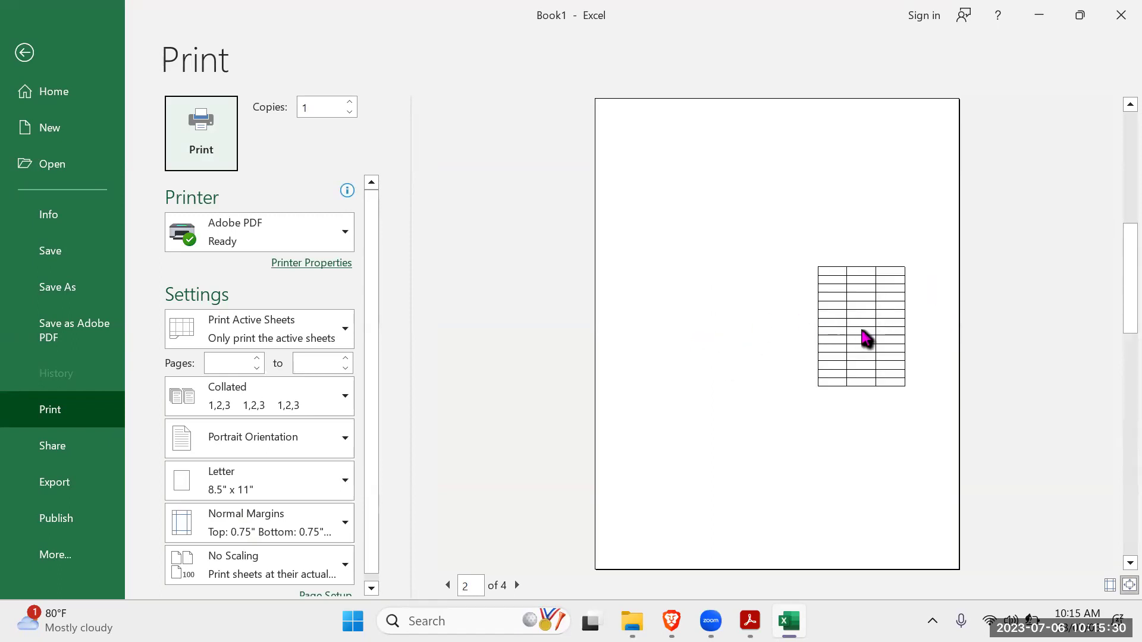
pyautogui.scroll(-2, 866, 334)
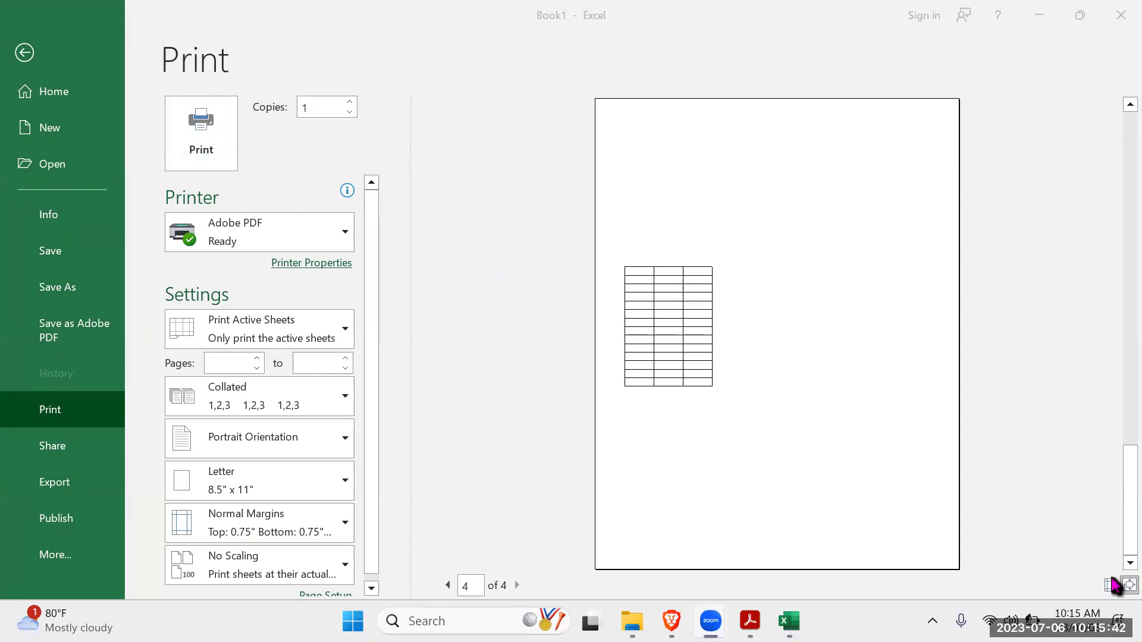
pyautogui.click(1115, 539)
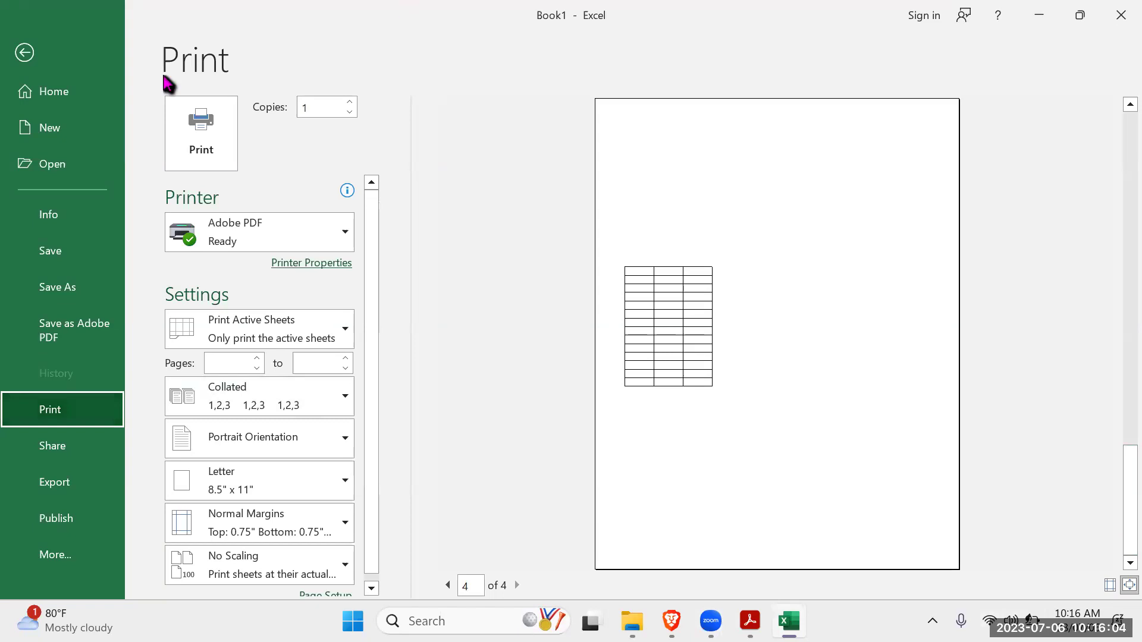
pyautogui.click(25, 54)
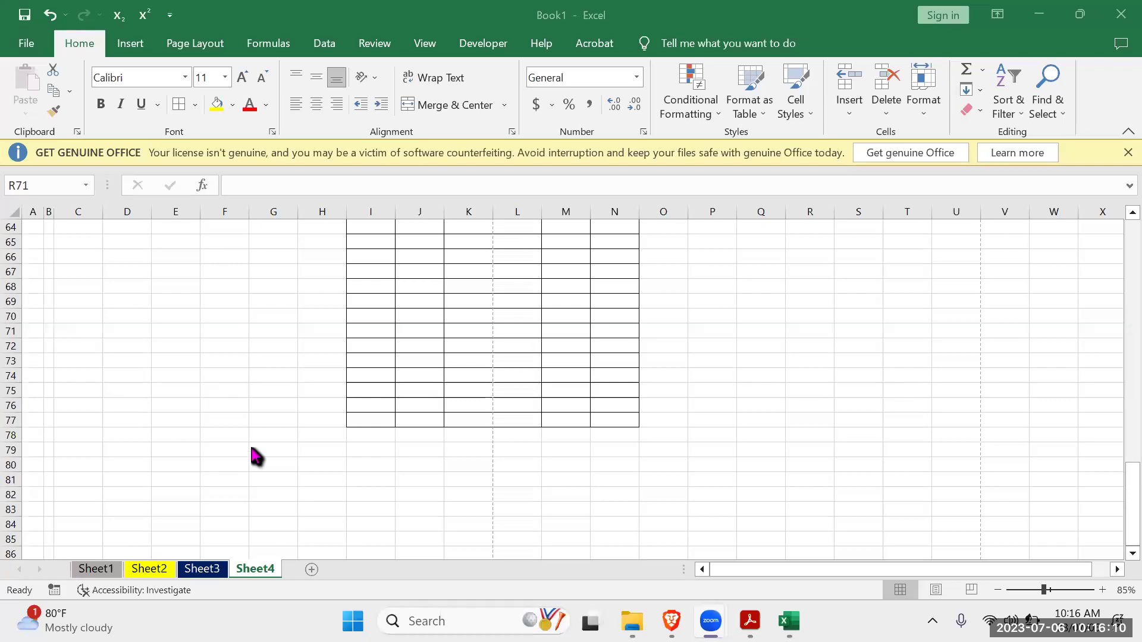
# Enter the sample text "dgdgdg" in cell A53.
pyautogui.scroll(6, 418, 387)
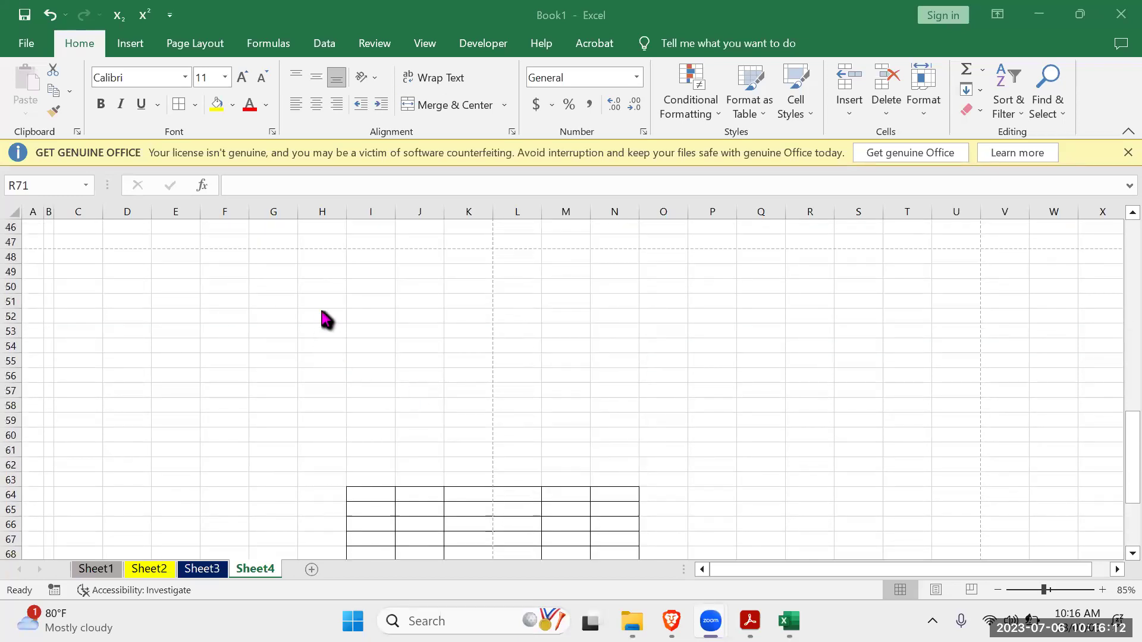
pyautogui.keyDown('ctrl'); pyautogui.scroll(9, 210, 385); pyautogui.keyUp('ctrl')
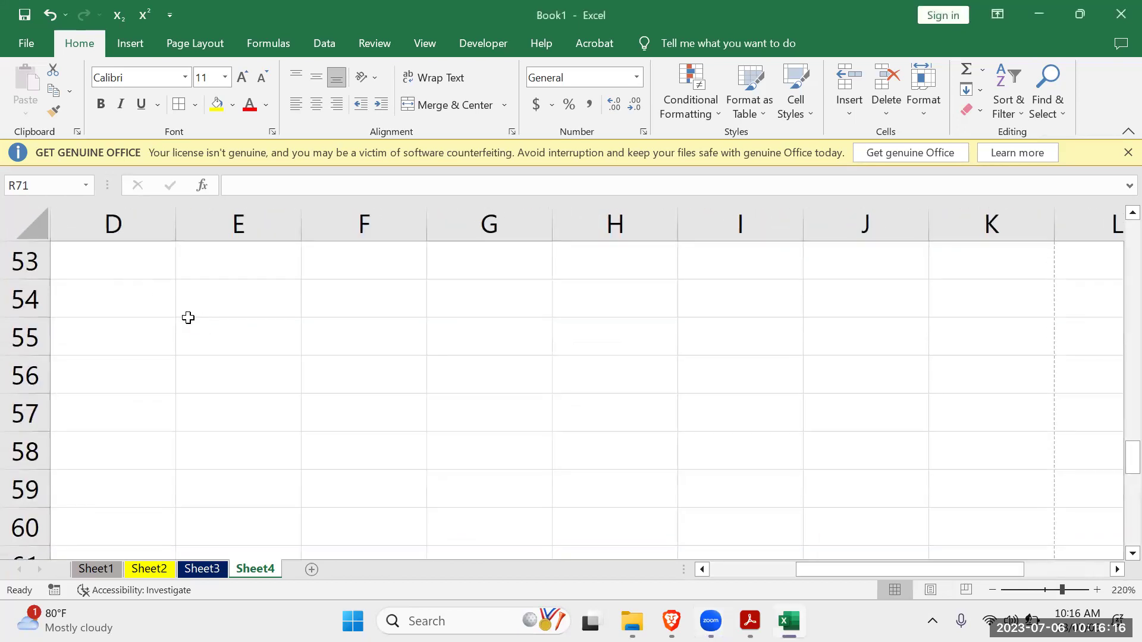
pyautogui.moveTo(808, 571); pyautogui.dragTo(593, 591)
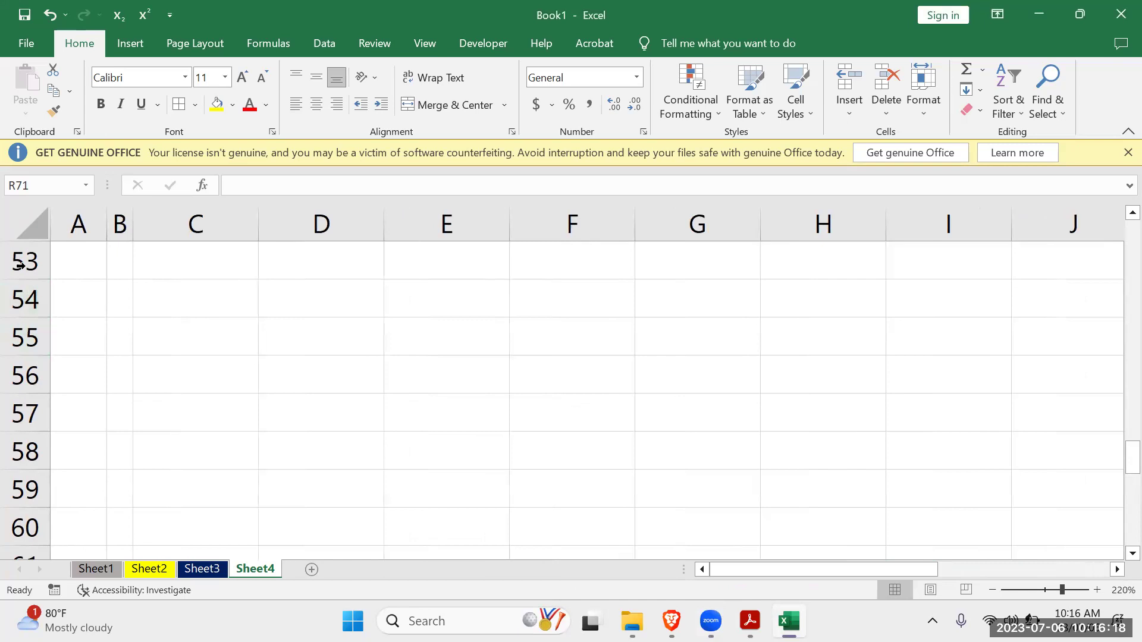
pyautogui.click(76, 263)
pyautogui.write('dgdgdg')
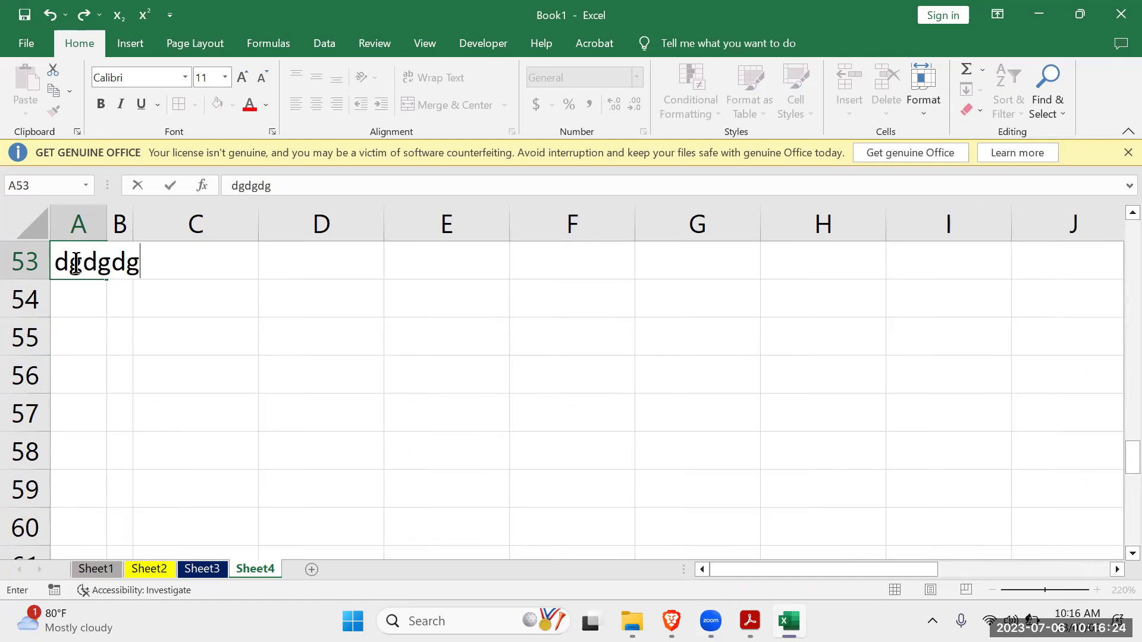
pyautogui.press('Return')
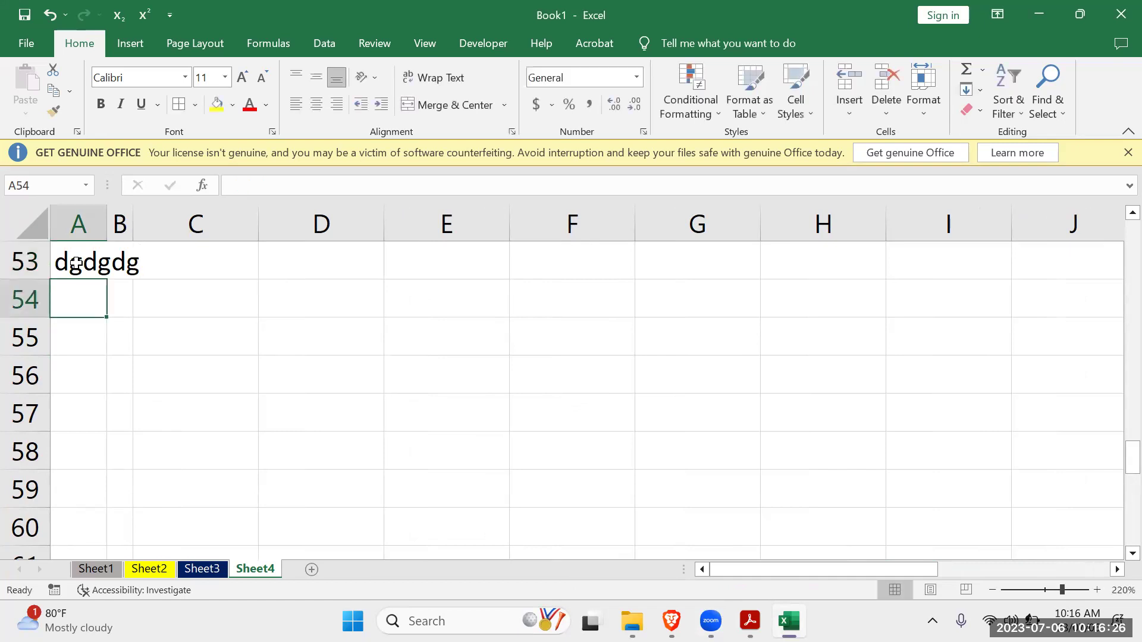
# Add "jkjkjkj" as a second line inside cell A53 using an in-cell line break.
pyautogui.click(25, 306)
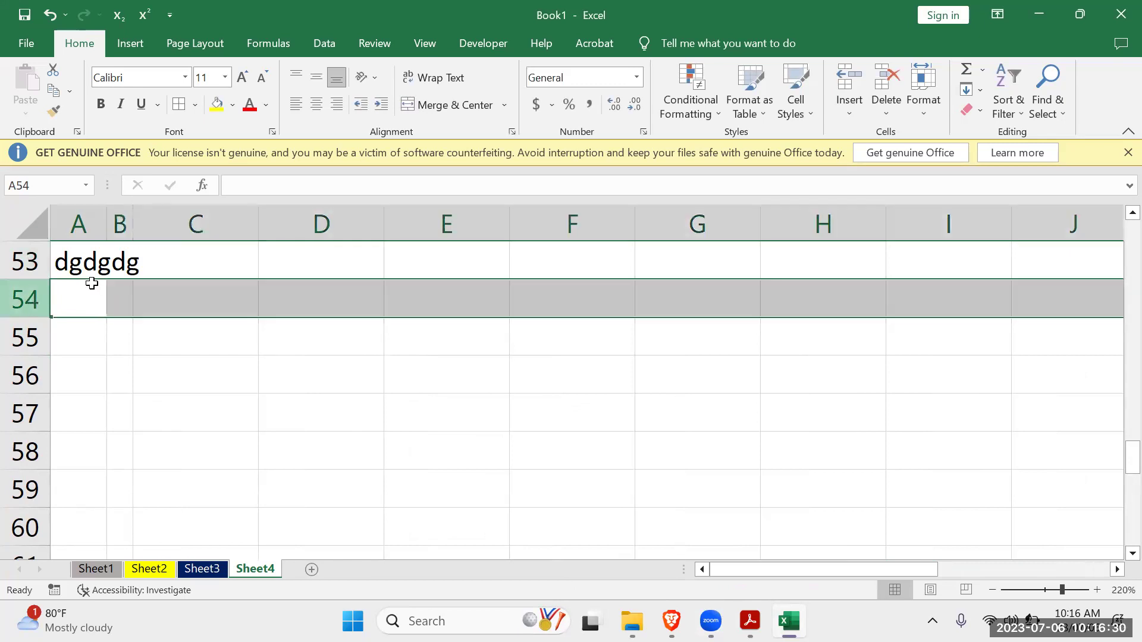
pyautogui.doubleClick(77, 258)
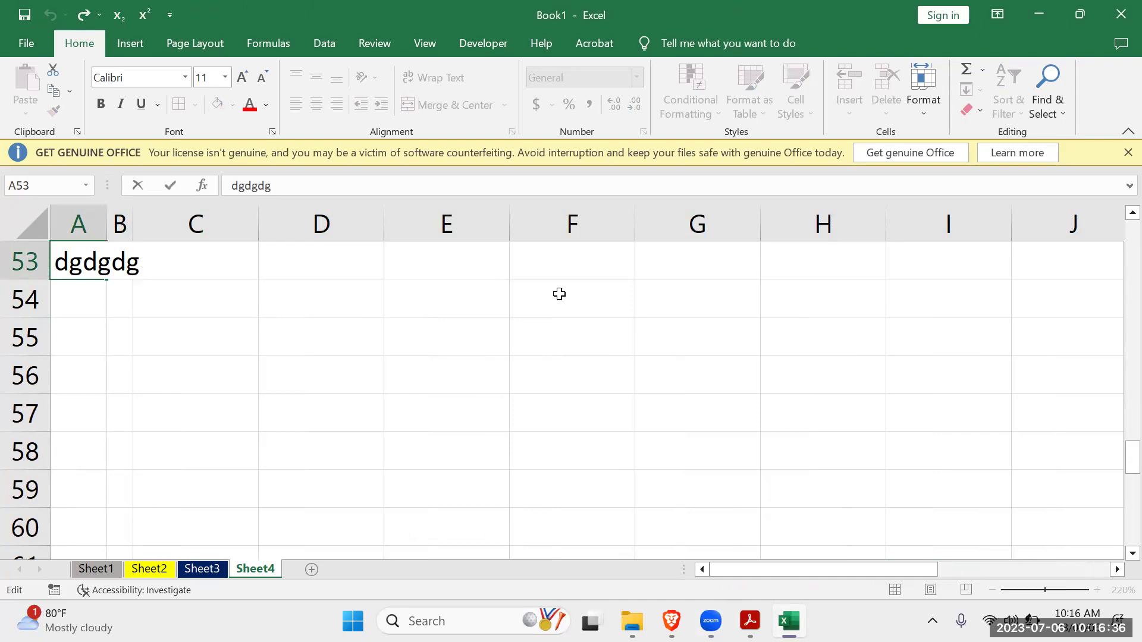
pyautogui.hotkey('alt', 'Return')
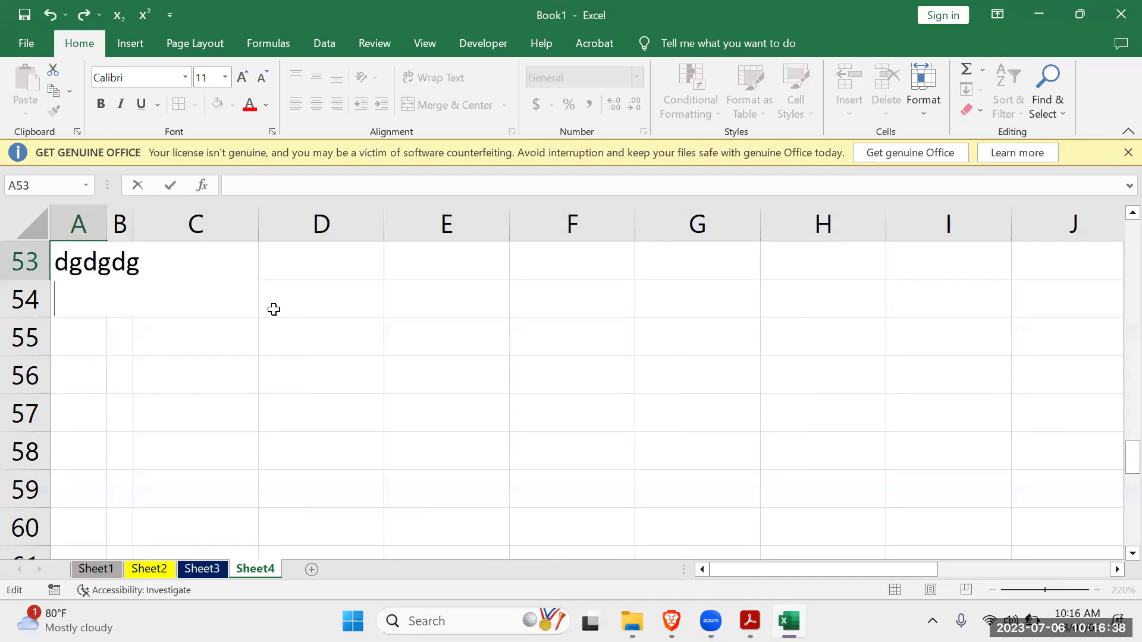
pyautogui.write('jkjkjkj')
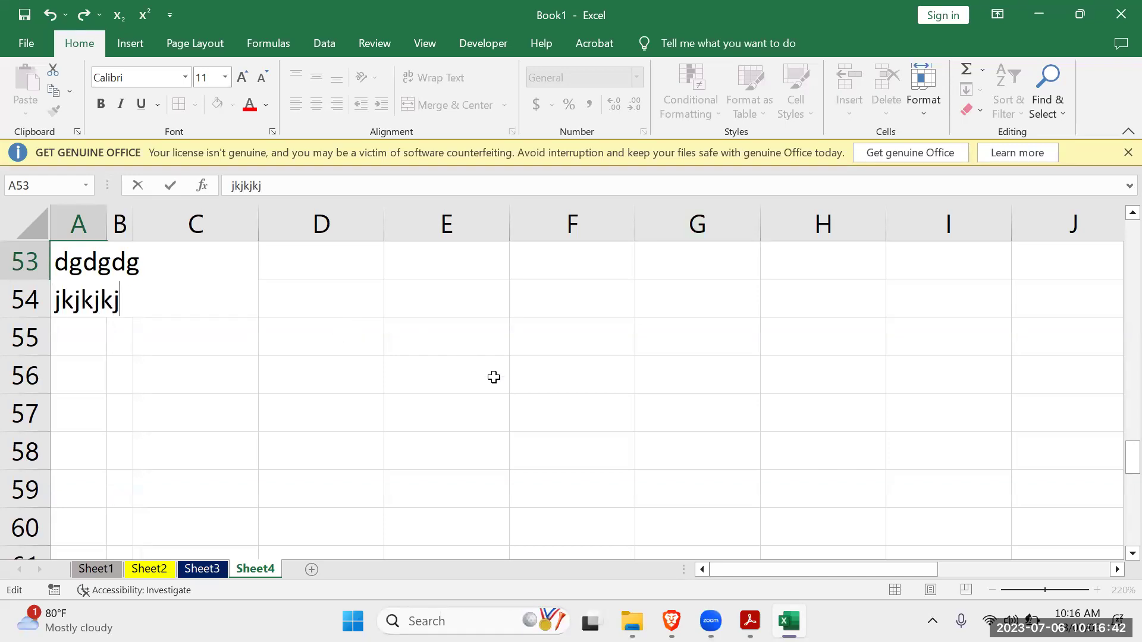
pyautogui.click(494, 377)
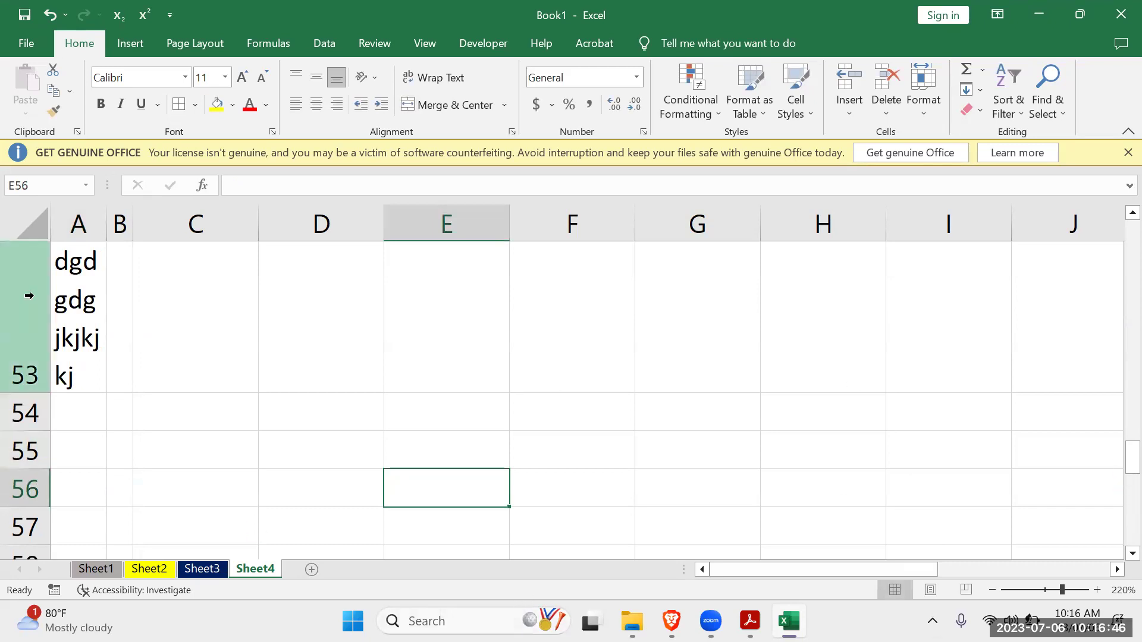
# Widen column A so each text line fits, and delete both lines of text from cell A53.
pyautogui.moveTo(113, 219); pyautogui.dragTo(236, 219)
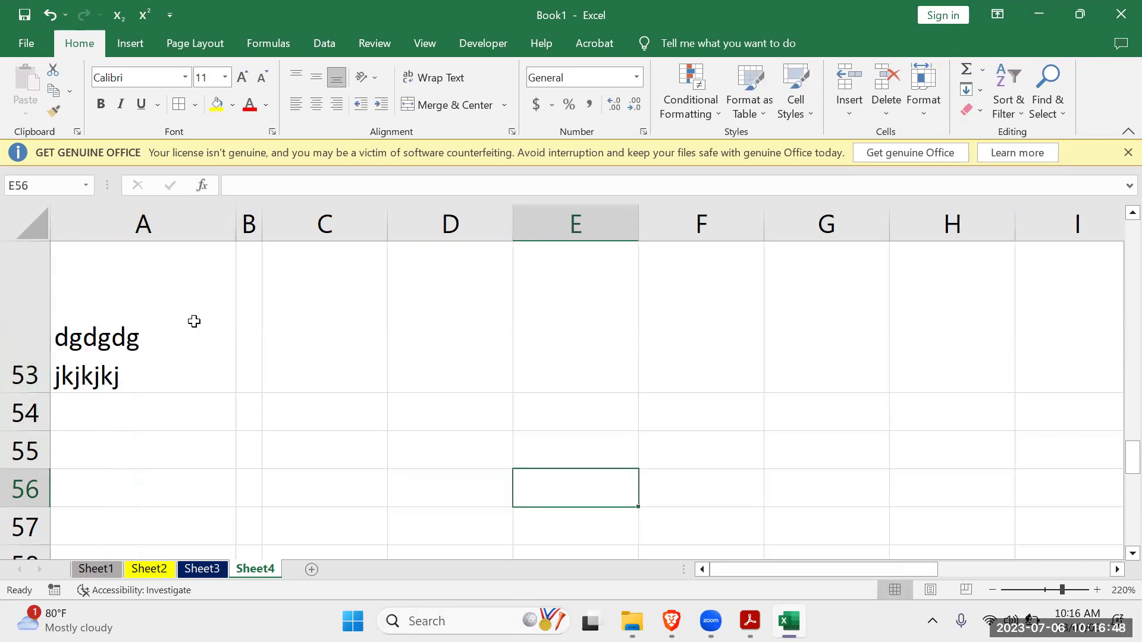
pyautogui.click(119, 358)
pyautogui.doubleClick(134, 302)
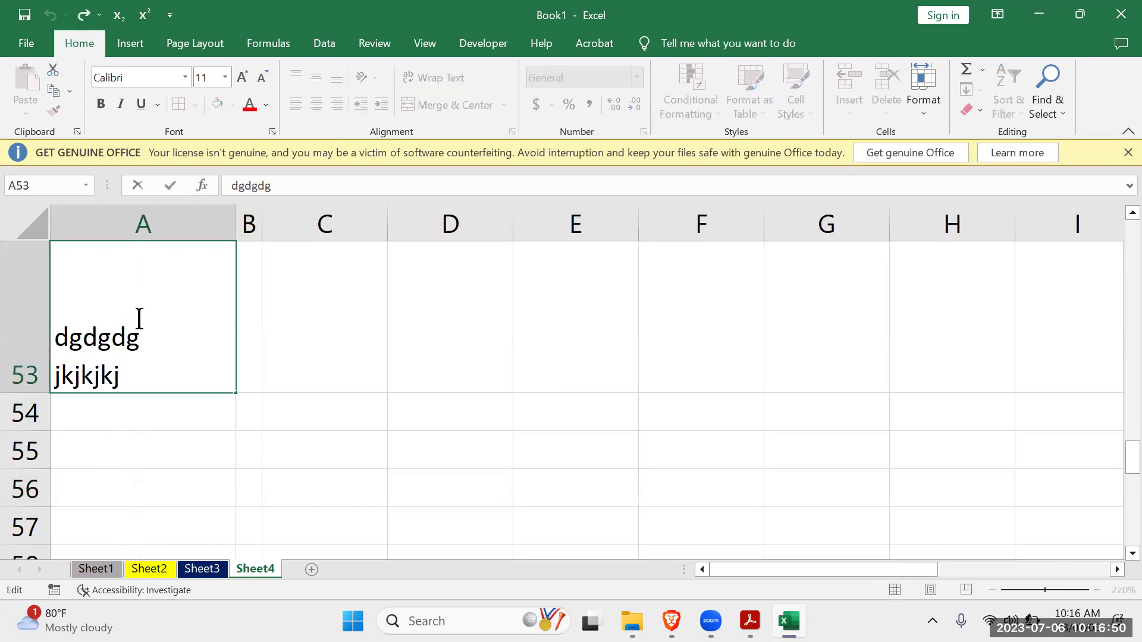
pyautogui.moveTo(134, 370); pyautogui.dragTo(15, 251)
pyautogui.press('BackSpace')
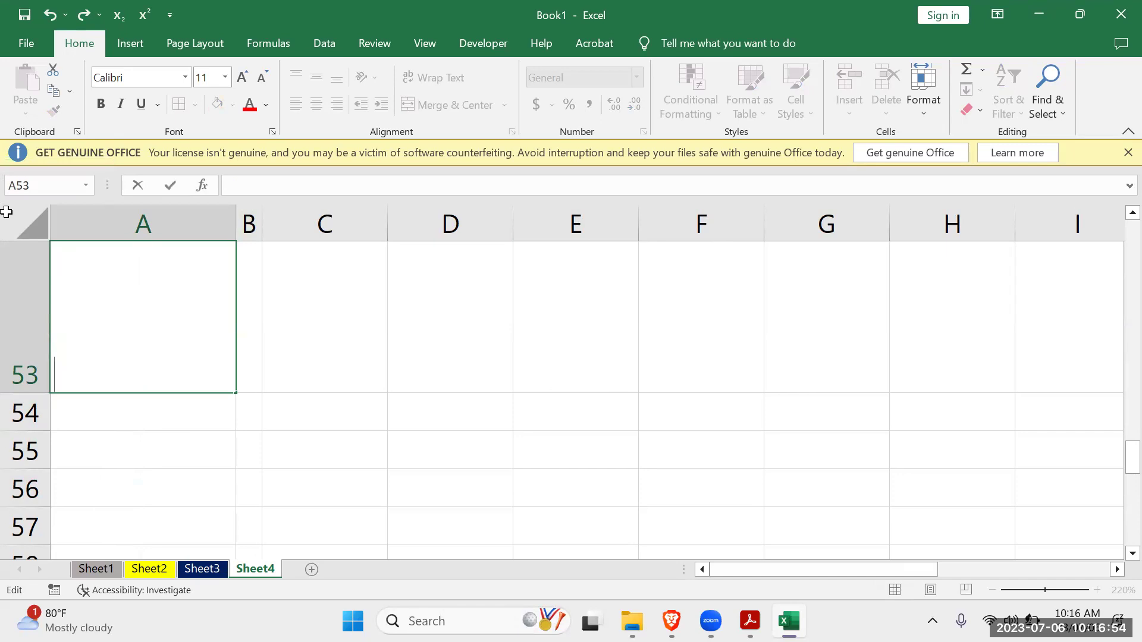
pyautogui.click(301, 423)
# Enter "Mg Mg" on a single line in cell A54.
pyautogui.click(145, 304)
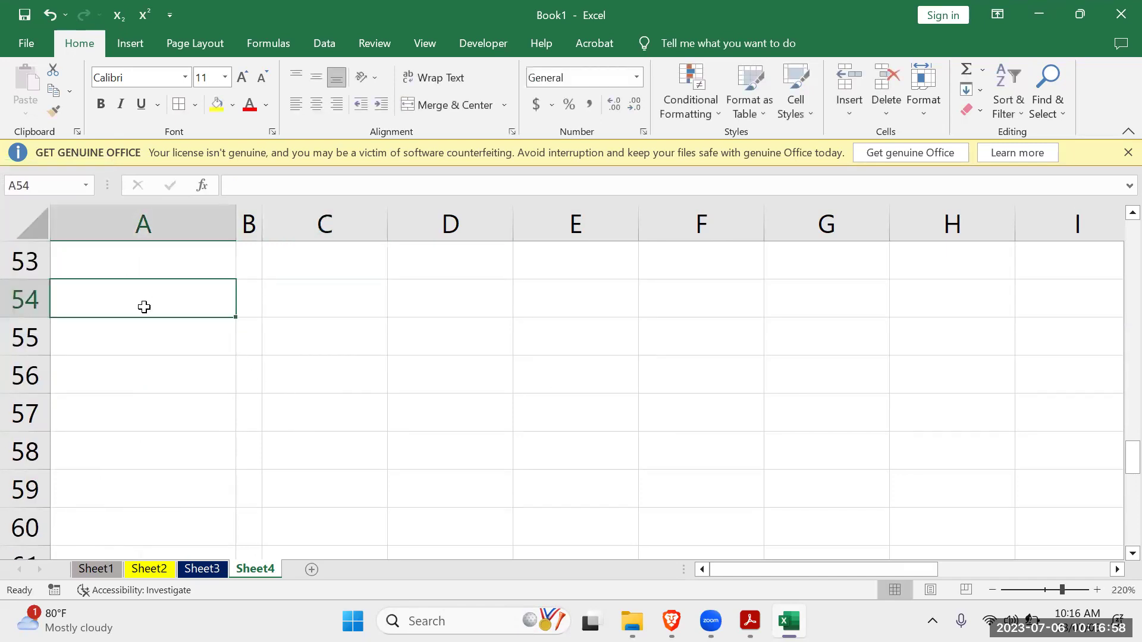
pyautogui.write('Mg')
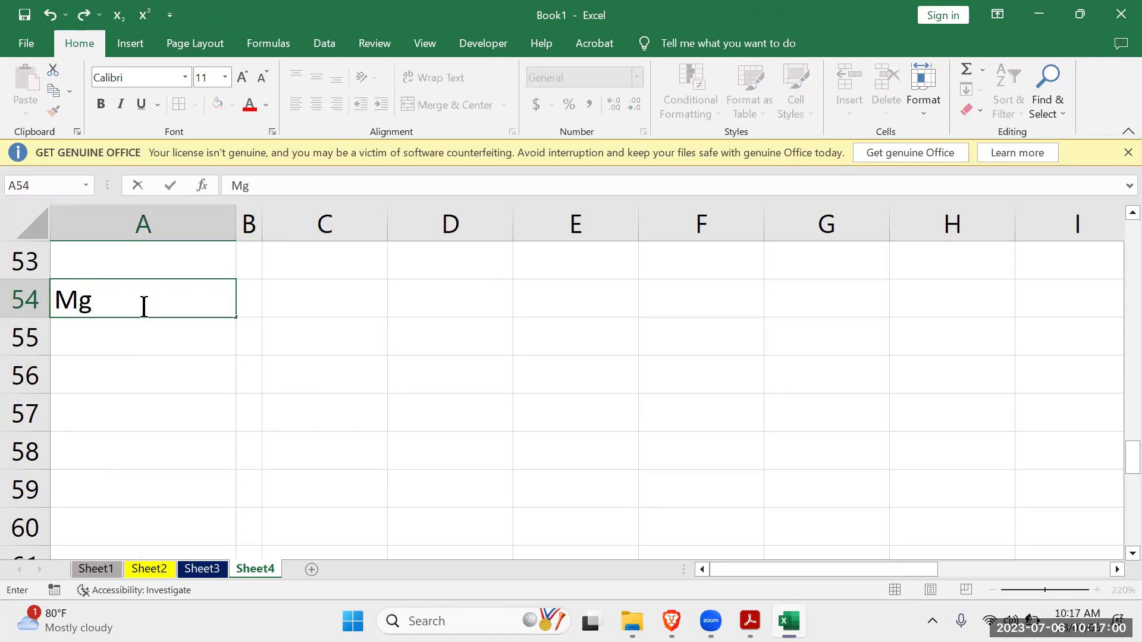
pyautogui.write(' Mg')
pyautogui.press('Return')
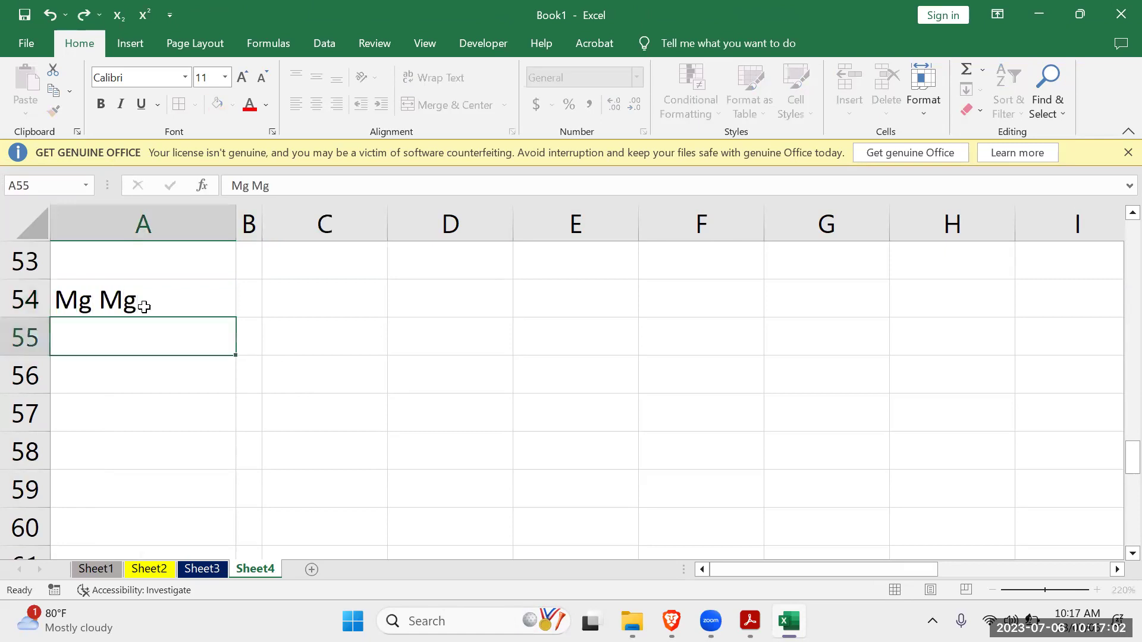
# Shorten the entry in cell A54 to "Mg" and enter "Mg" in cell A55 below it.
pyautogui.click(128, 295)
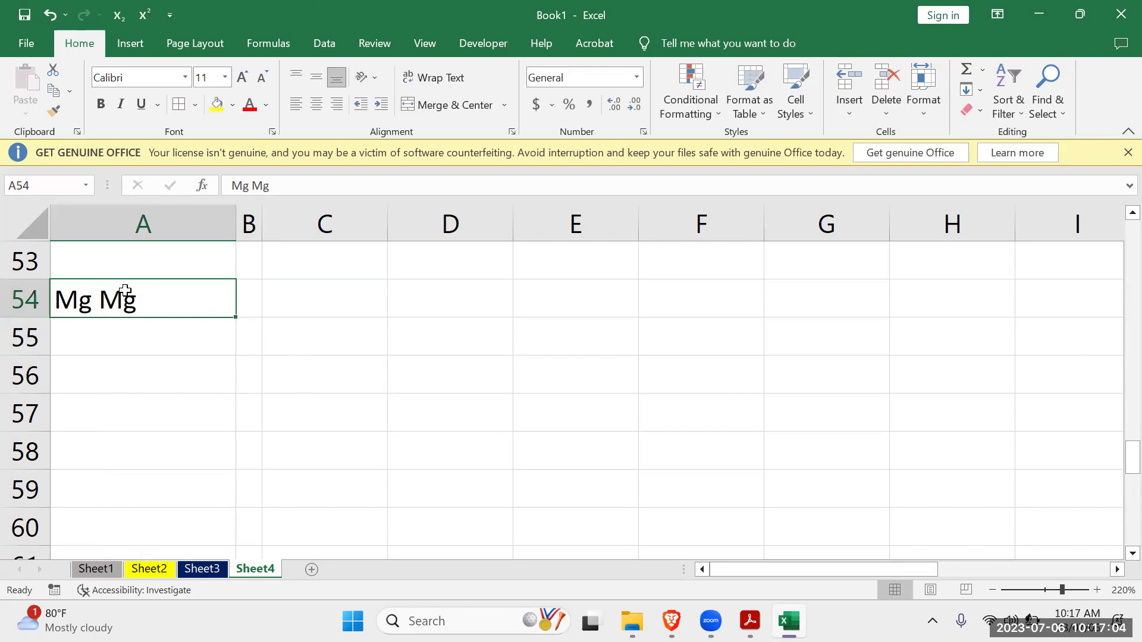
pyautogui.doubleClick(145, 296)
pyautogui.press('BackSpace')
pyautogui.press('BackSpace')
pyautogui.press('BackSpace')
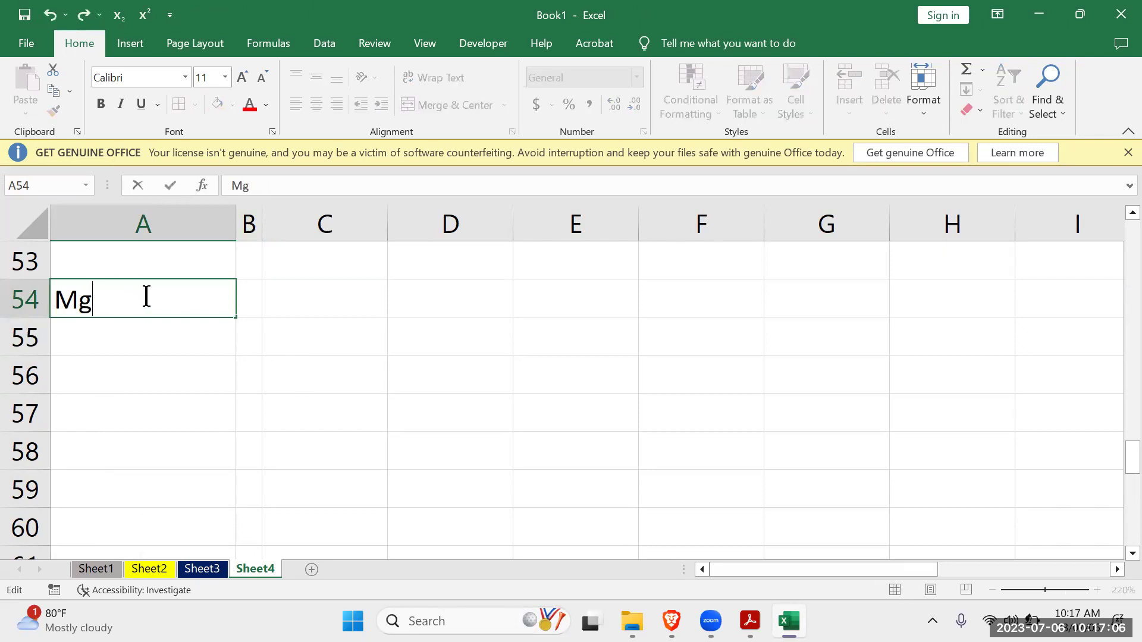
pyautogui.press('Return')
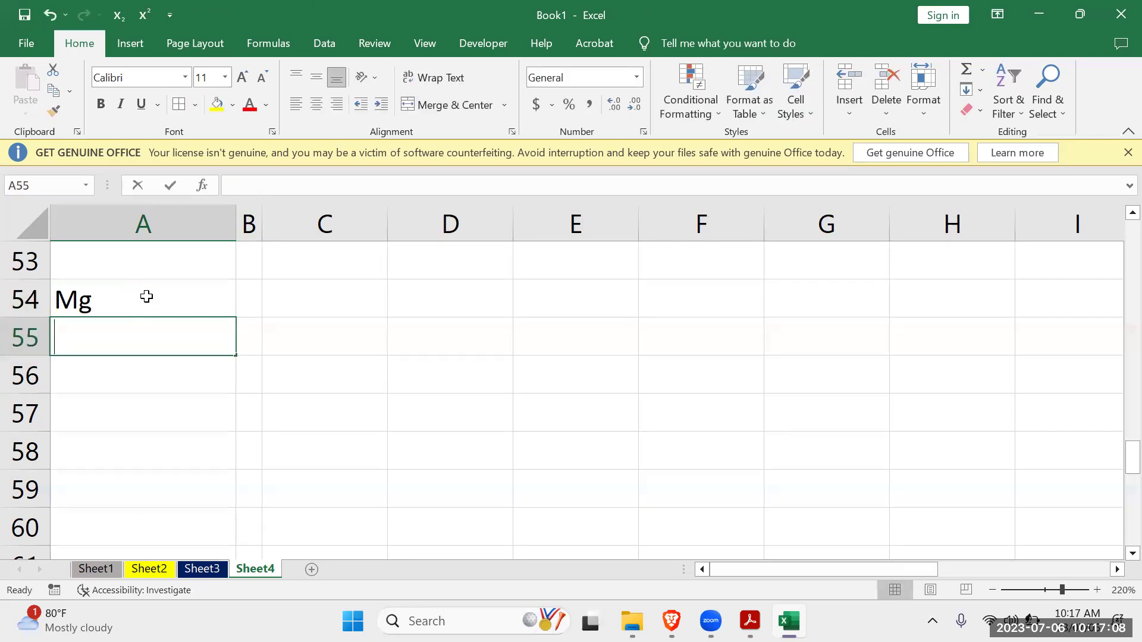
pyautogui.write('Mg')
pyautogui.click(390, 378)
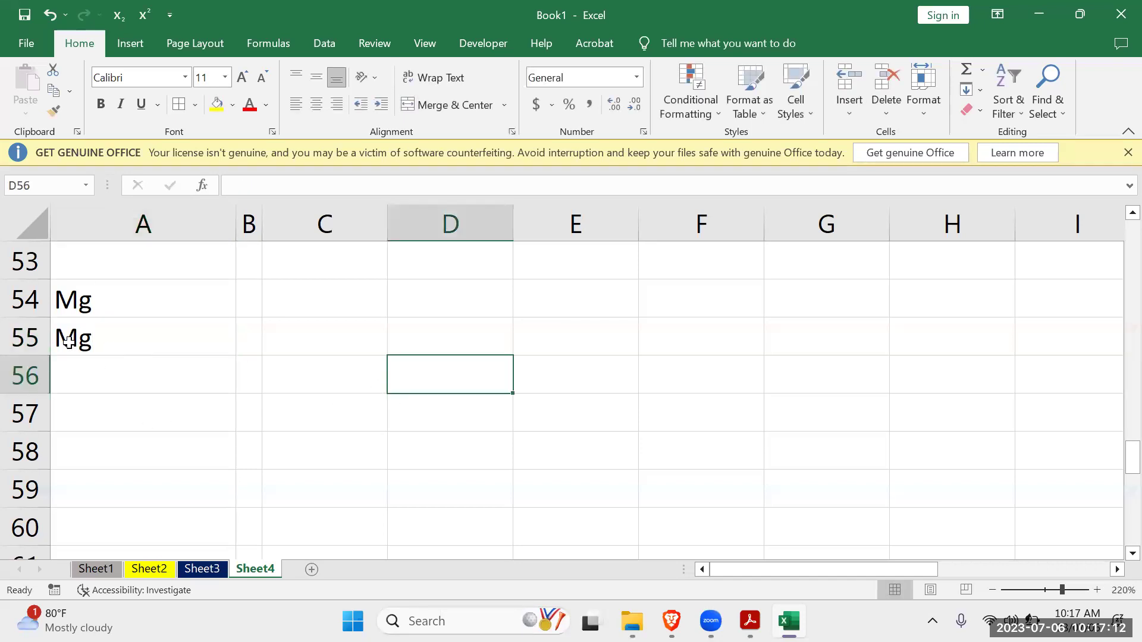
# Add "Mg" as a second line inside cell A54 using an in-cell line break.
pyautogui.doubleClick(109, 302)
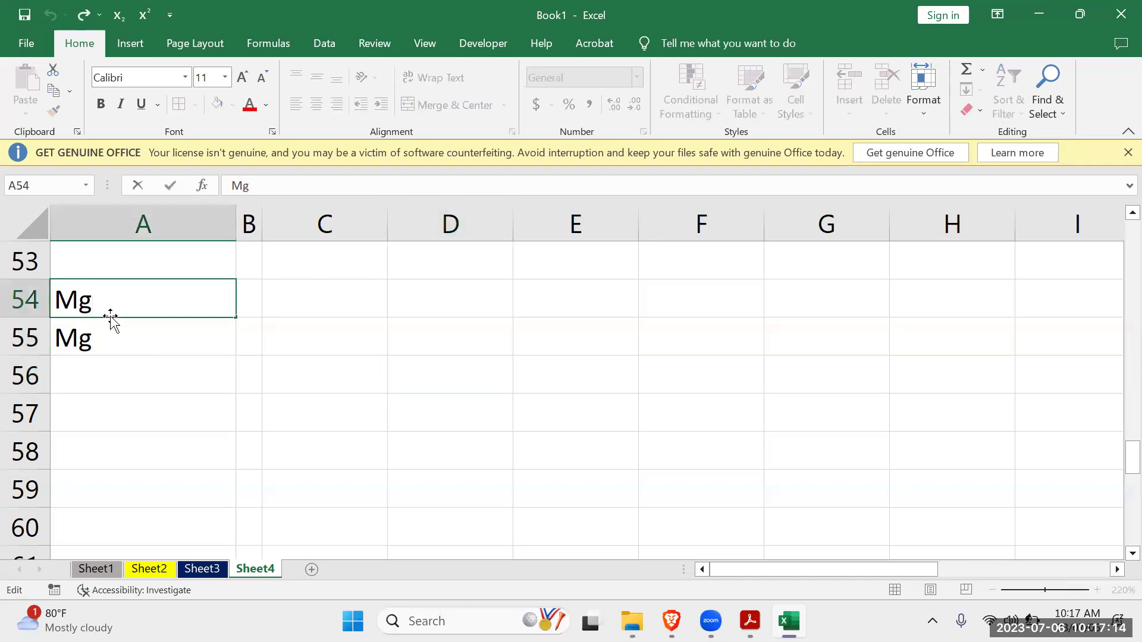
pyautogui.click(111, 319)
pyautogui.doubleClick(162, 298)
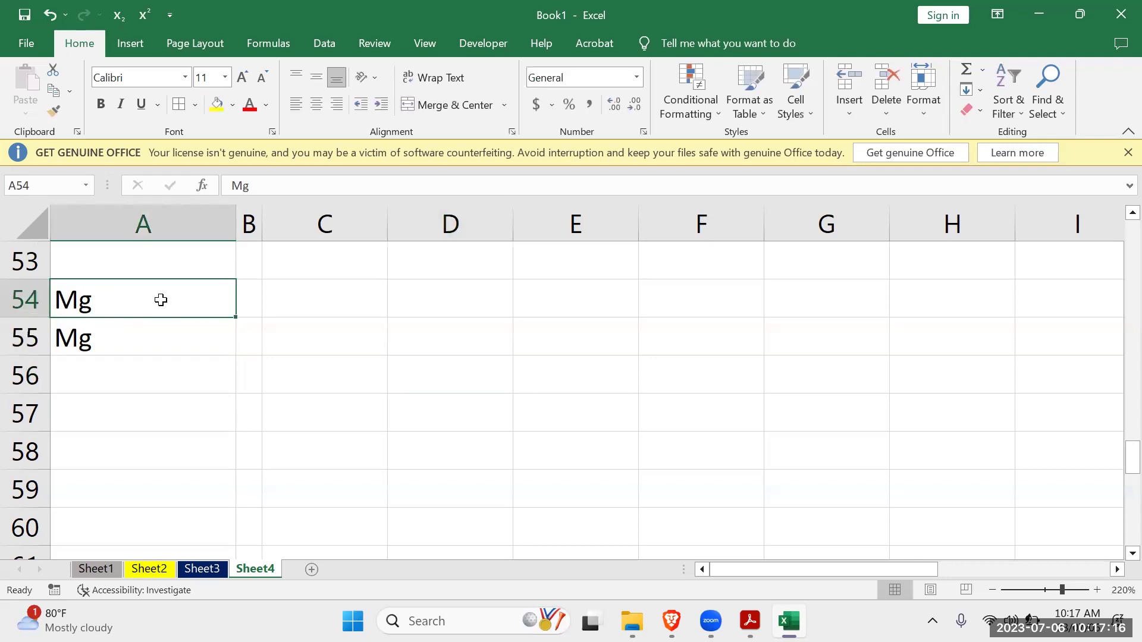
pyautogui.hotkey('alt', 'Return')
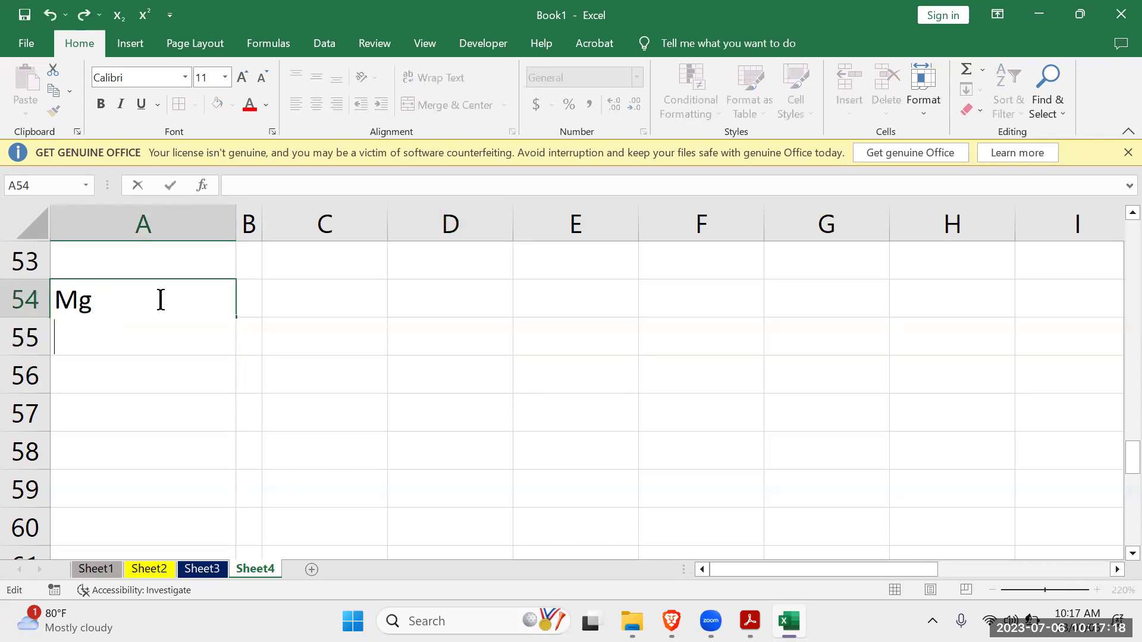
pyautogui.write('Mg')
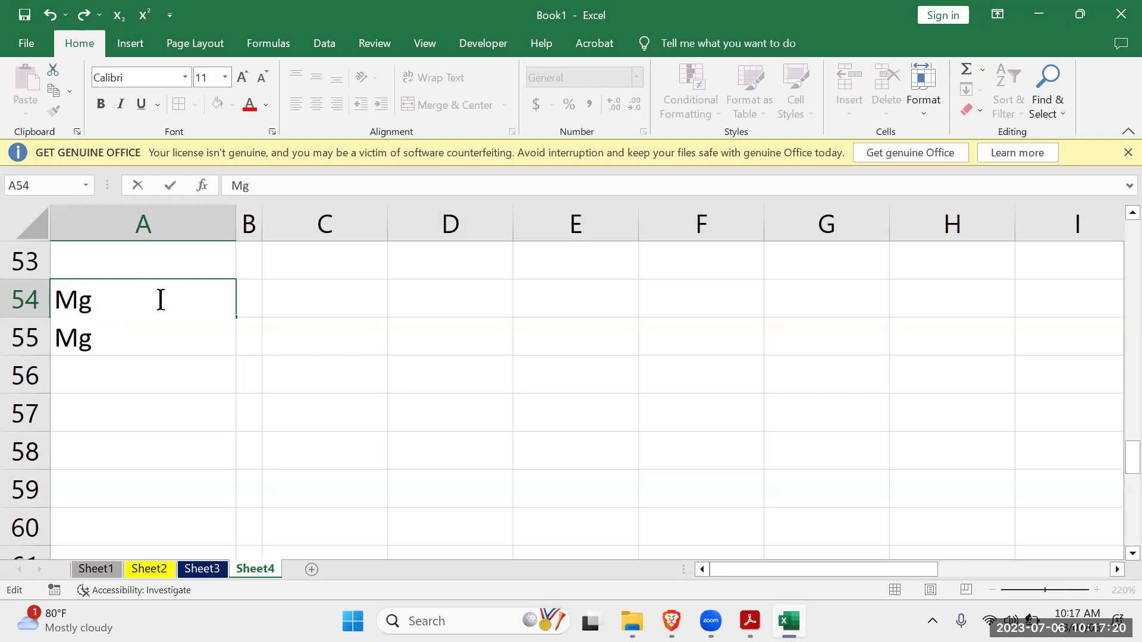
pyautogui.click(383, 374)
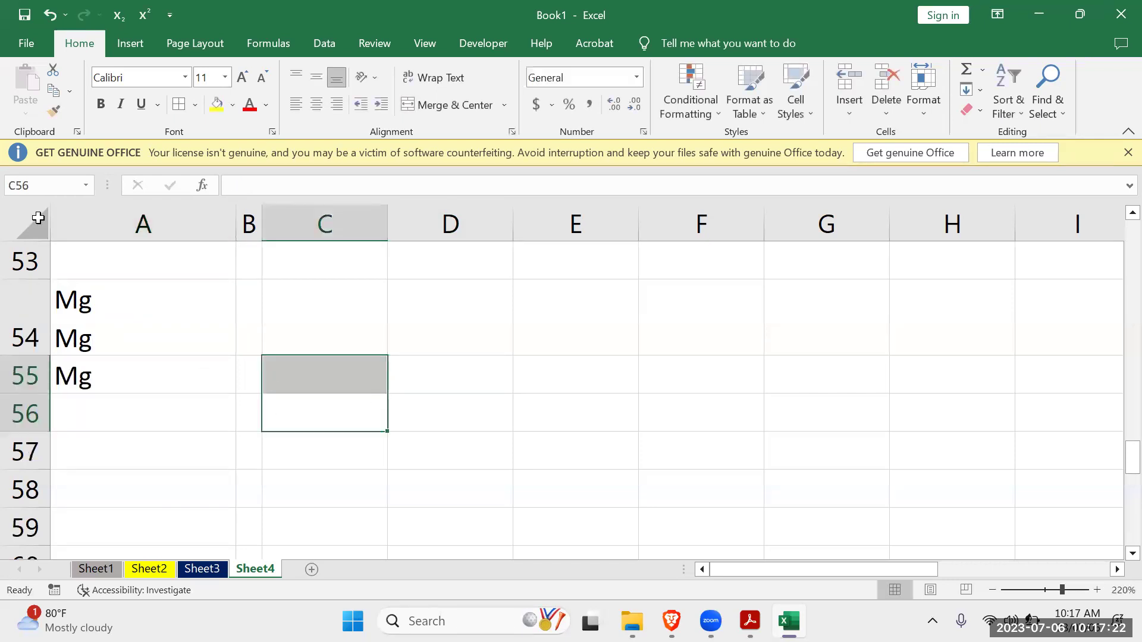
# Clear the "Mg" entries from cells A55 and A54.
pyautogui.click(133, 313)
pyautogui.click(135, 366)
pyautogui.press('Delete')
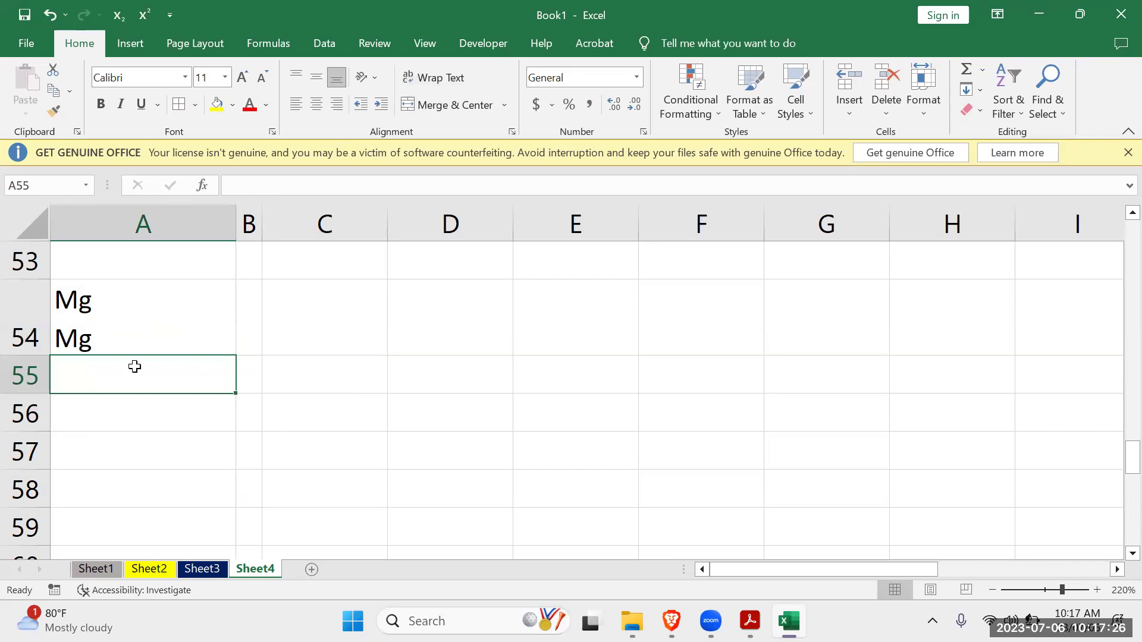
pyautogui.click(135, 324)
pyautogui.press('Delete')
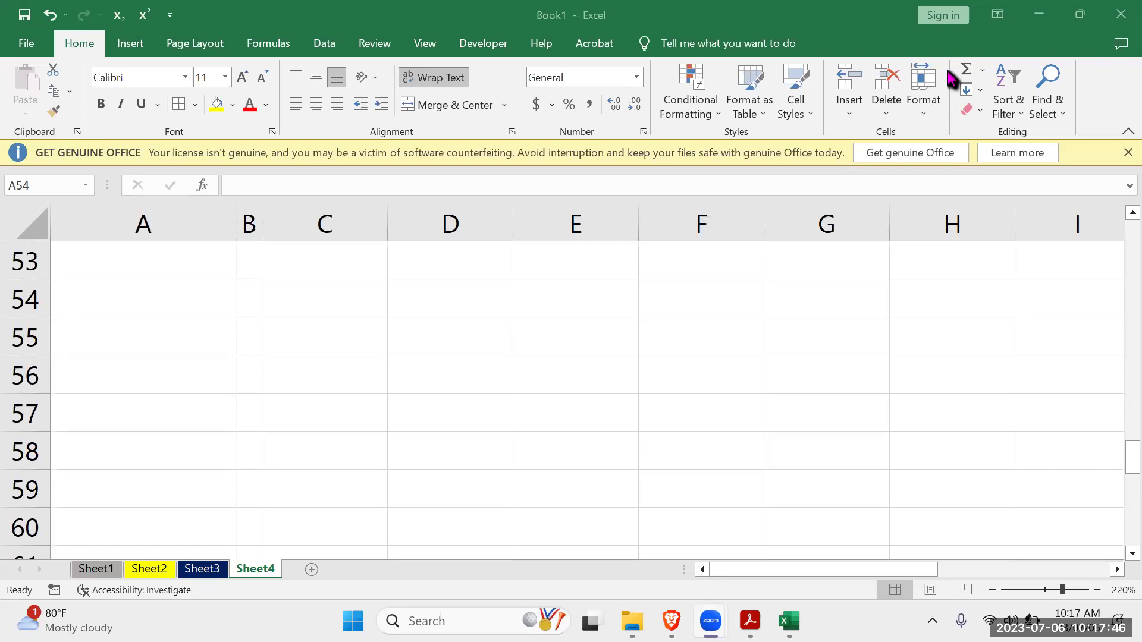
pyautogui.click(984, 71)
pyautogui.click(983, 72)
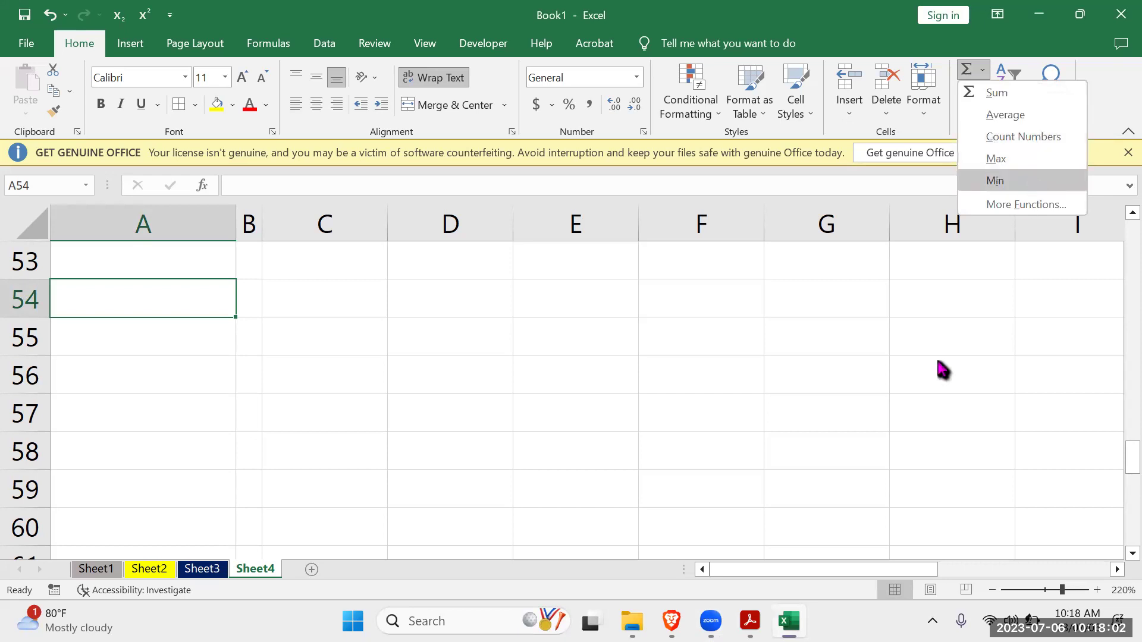
pyautogui.click(947, 127)
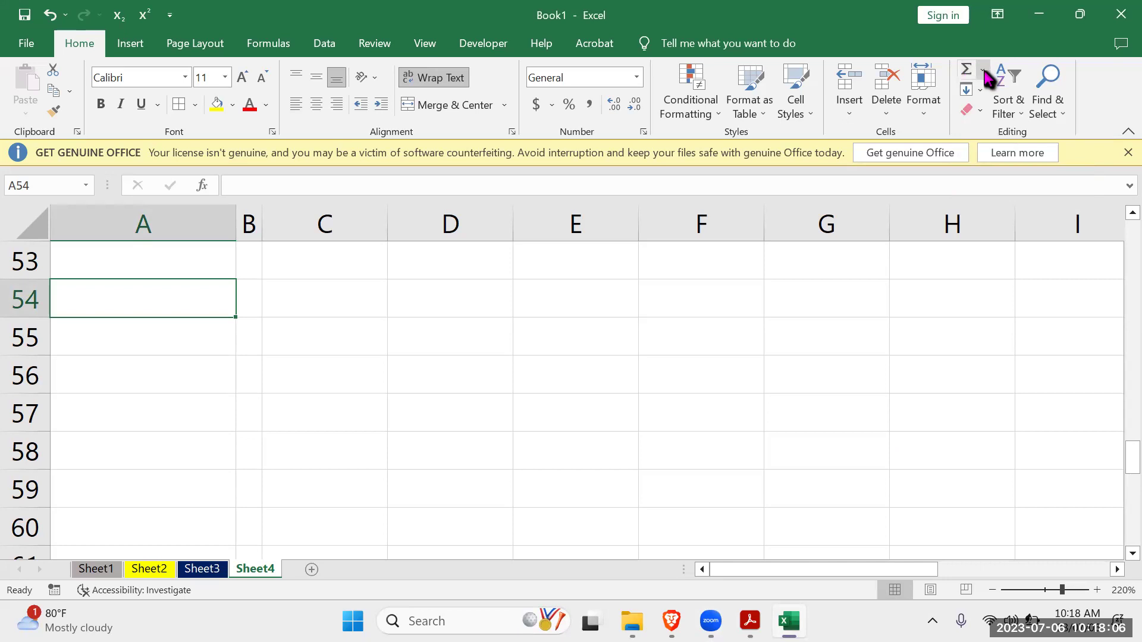
pyautogui.click(266, 47)
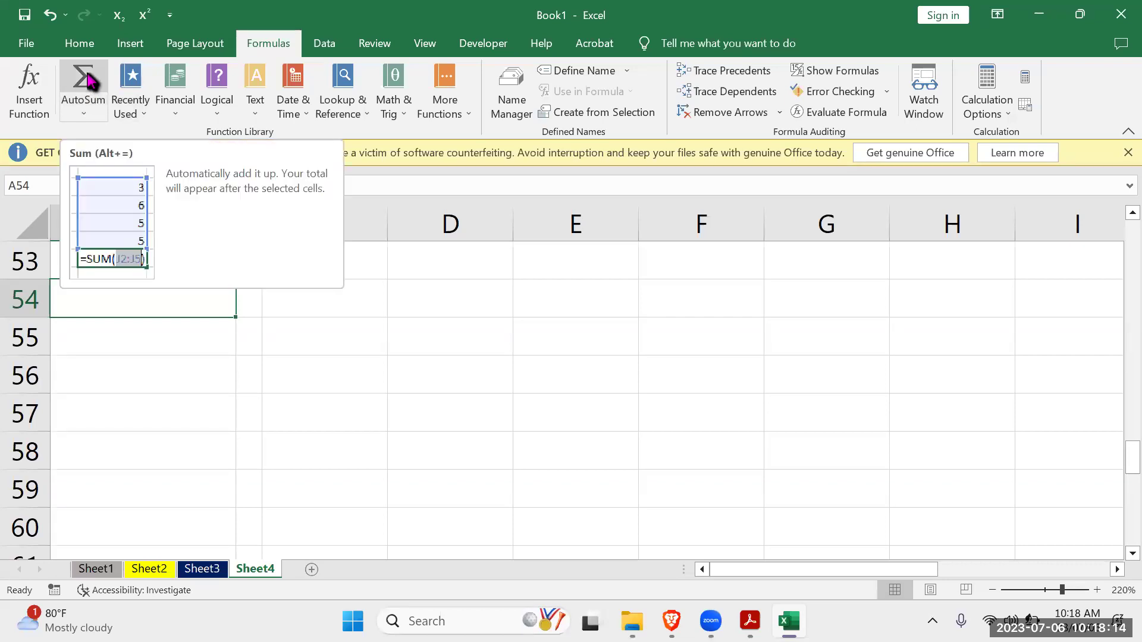
# Enter the numbers 4, 5, 7, 9, 2 and 3 down column D in cells D54 to D59.
pyautogui.click(429, 307)
pyautogui.write('4')
pyautogui.press('Return')
pyautogui.write('5')
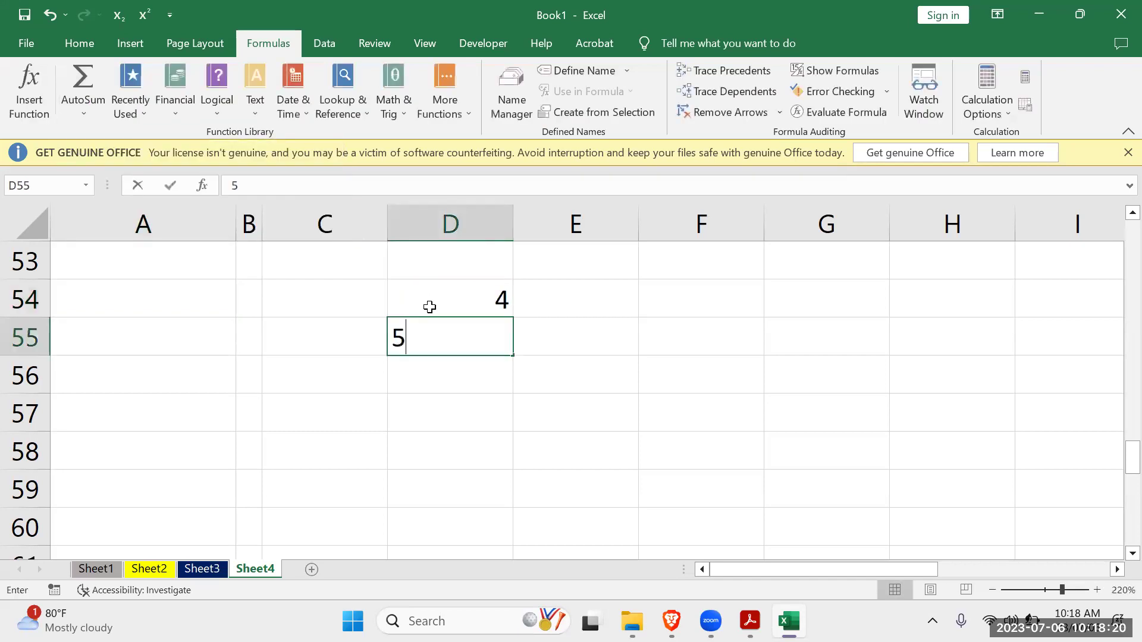
pyautogui.press('Return')
pyautogui.write('7')
pyautogui.press('Return')
pyautogui.write('9')
pyautogui.press('Return')
pyautogui.write('2')
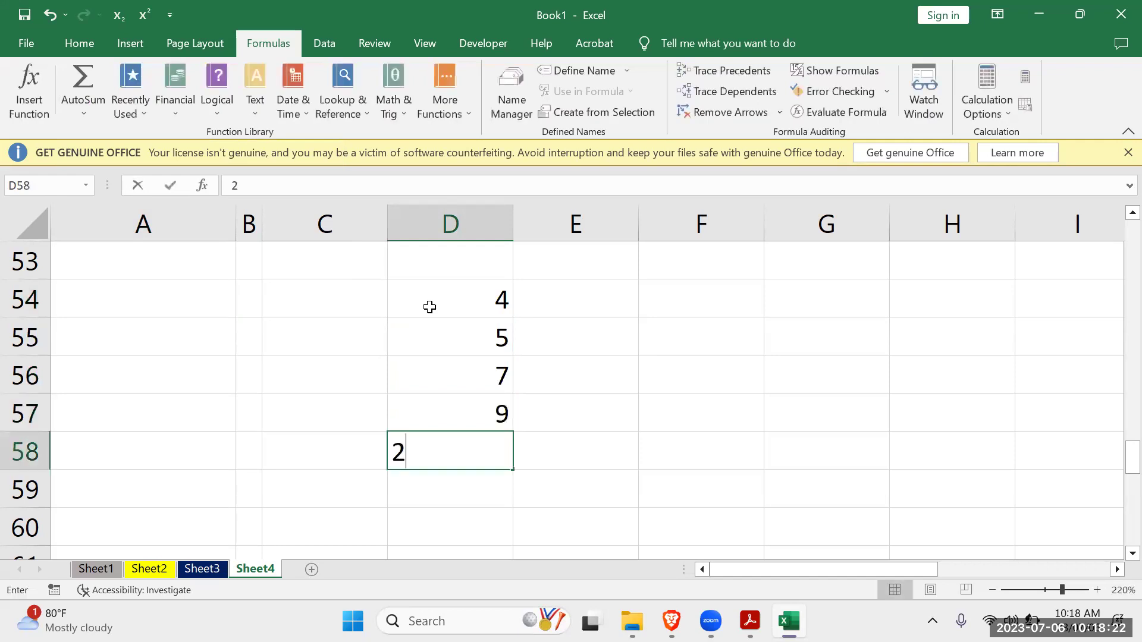
pyautogui.press('Return')
pyautogui.write('3')
pyautogui.click(610, 428)
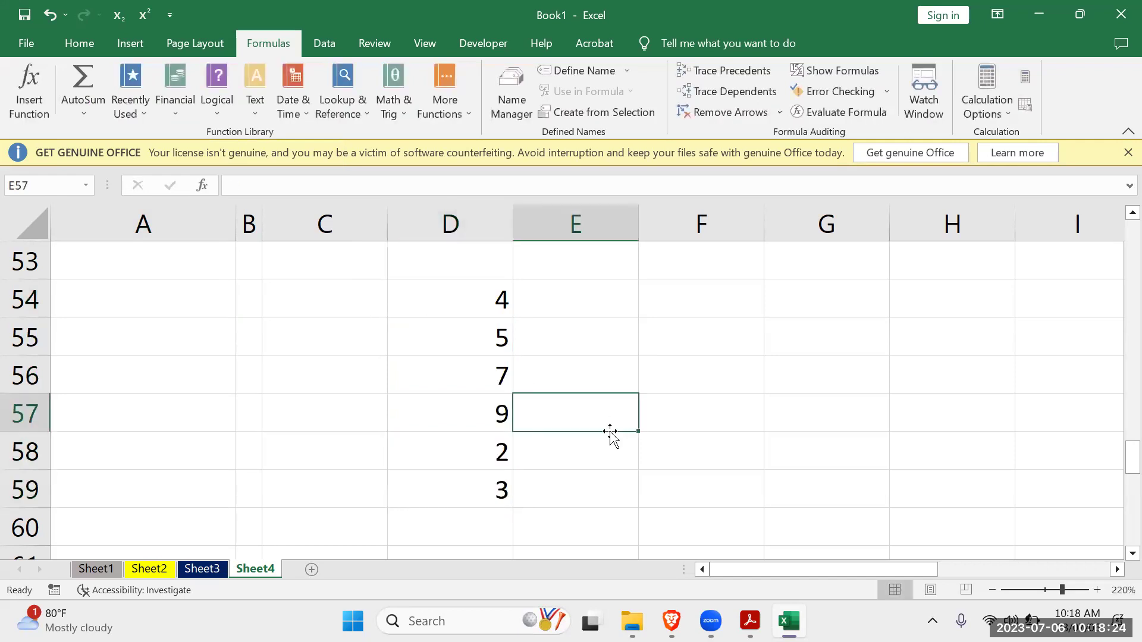
# Begin a formula with an equals sign in cell D60, directly below the column of numbers.
pyautogui.scroll(-1, 594, 427)
pyautogui.click(458, 415)
pyautogui.write('=')
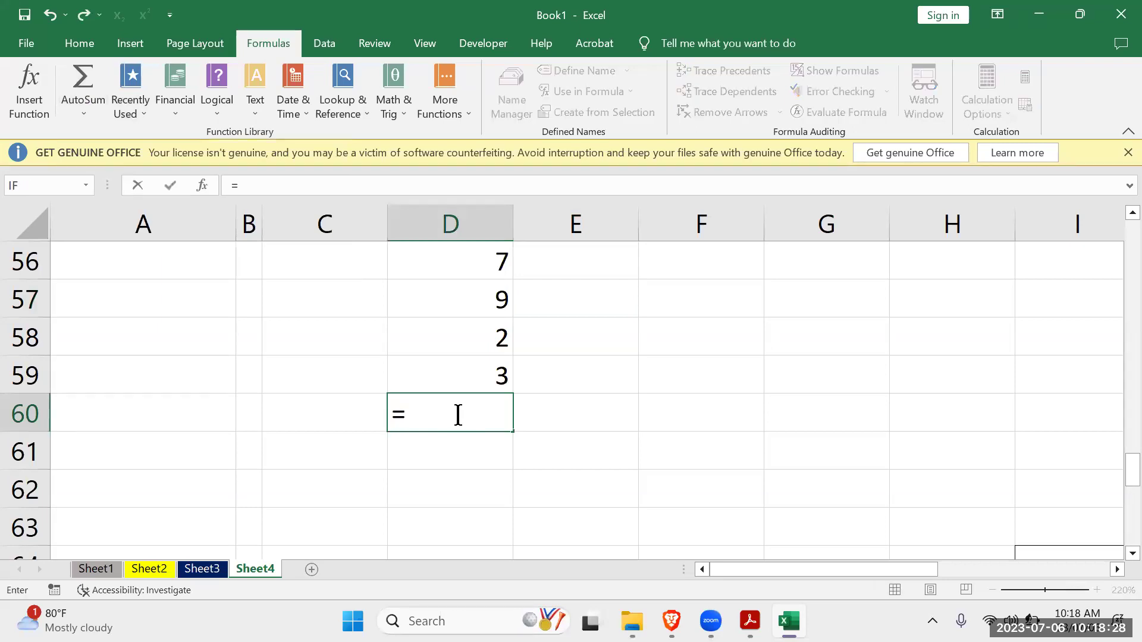
pyautogui.write('sum')
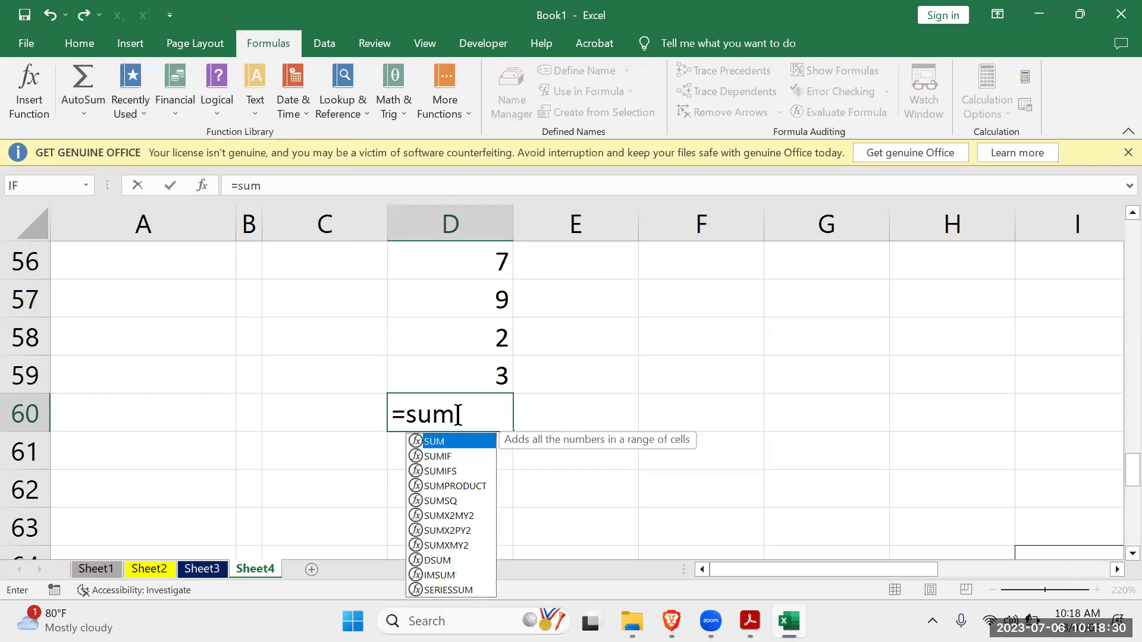
pyautogui.write('(')
pyautogui.press('BackSpace')
pyautogui.press('BackSpace')
pyautogui.press('BackSpace')
pyautogui.press('BackSpace')
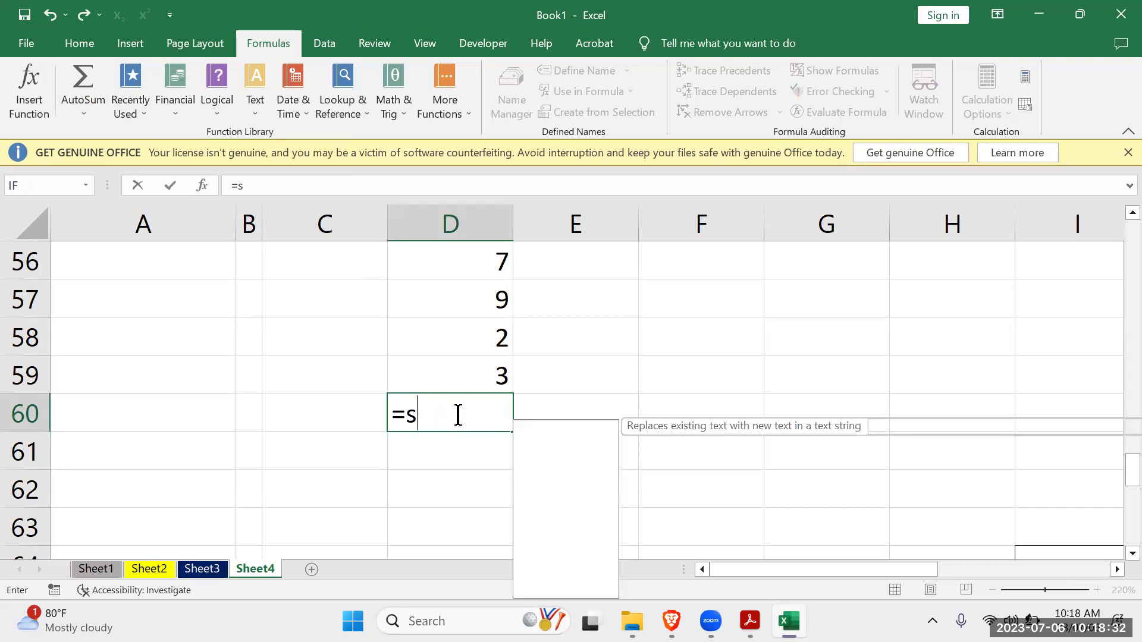
# Build an addition formula in D60 from individual cell references, with D54 as the first term followed by a plus sign.
pyautogui.scroll(2, 462, 390)
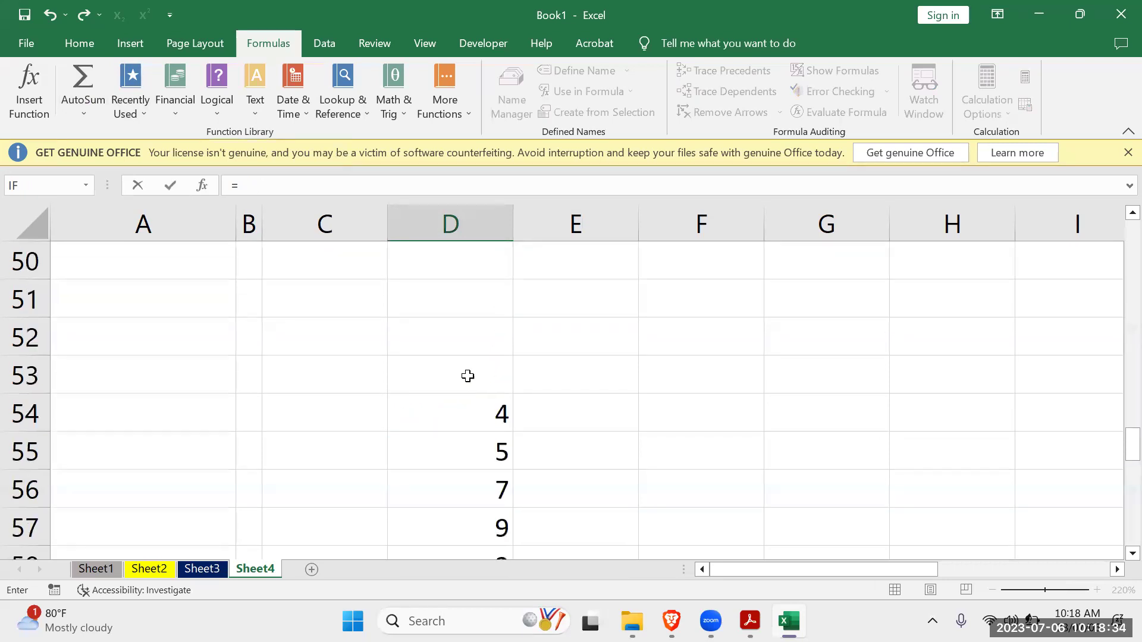
pyautogui.click(468, 411)
pyautogui.scroll(-2, 467, 411)
pyautogui.write('+')
pyautogui.scroll(1, 470, 344)
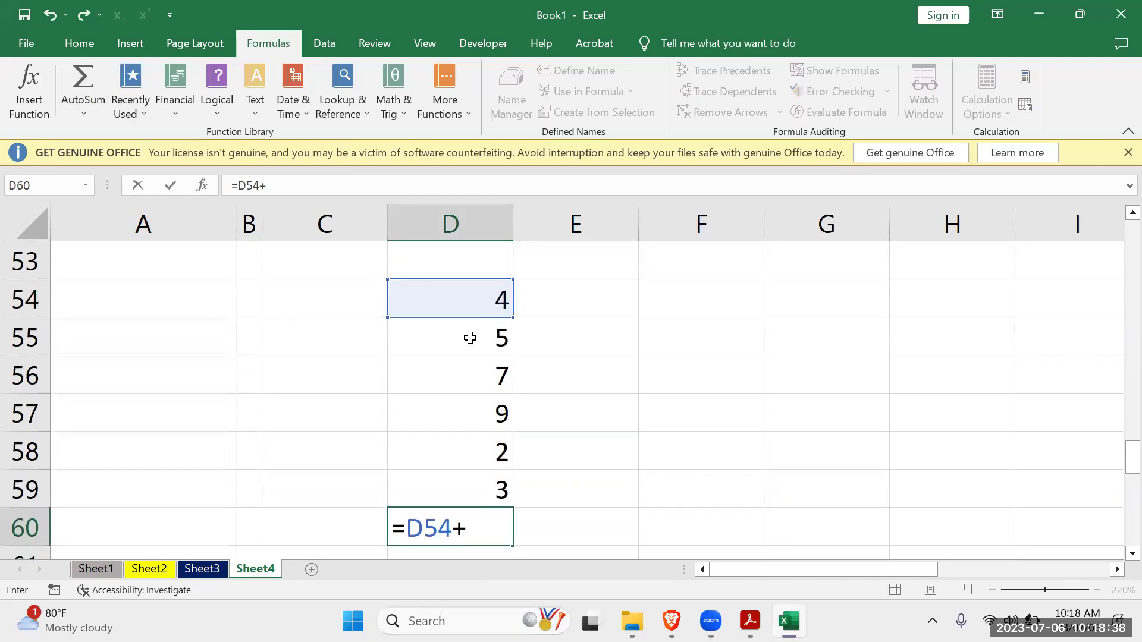
# Complete the formula in D60 so it adds the individual cells D54 through D59 with plus signs.
pyautogui.click(469, 336)
pyautogui.write('+')
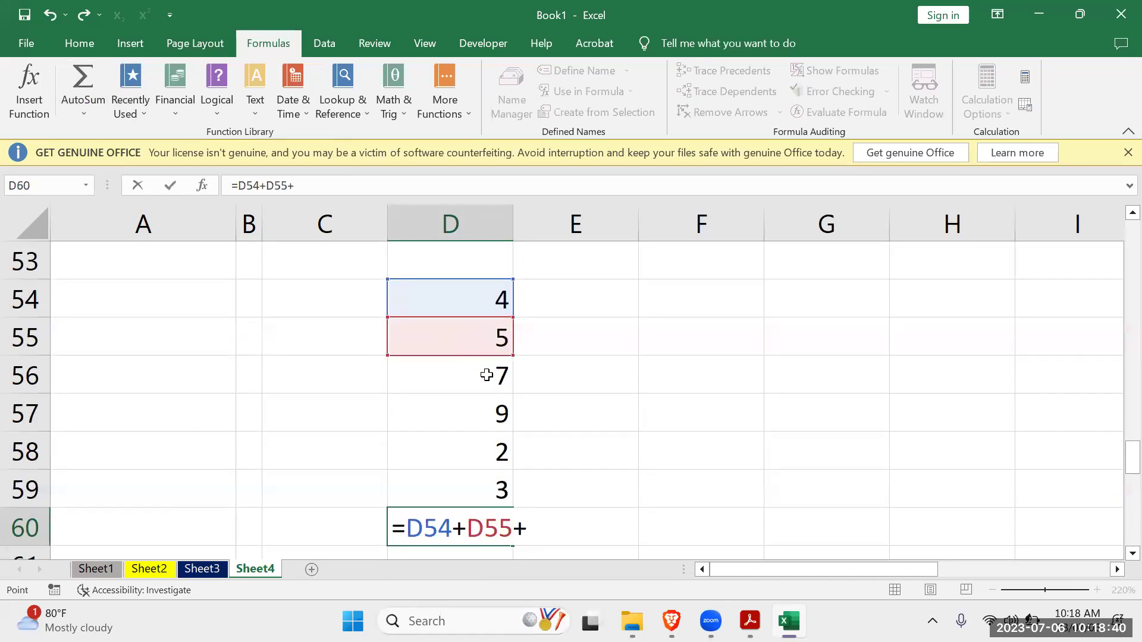
pyautogui.click(485, 375)
pyautogui.write('+')
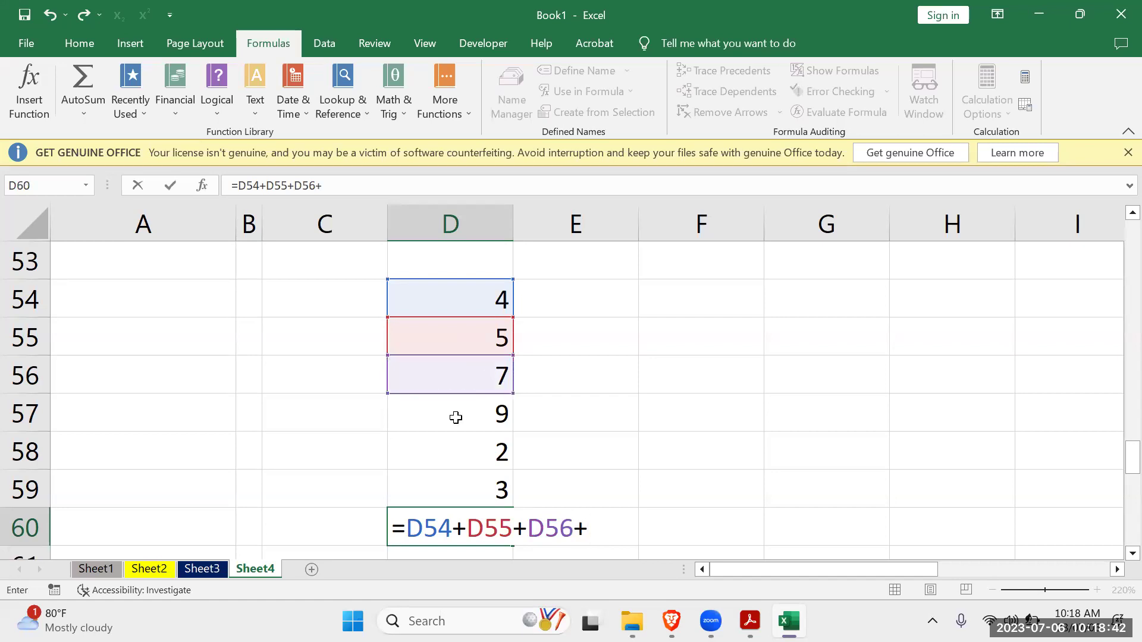
pyautogui.click(455, 418)
pyautogui.write('+')
pyautogui.click(455, 457)
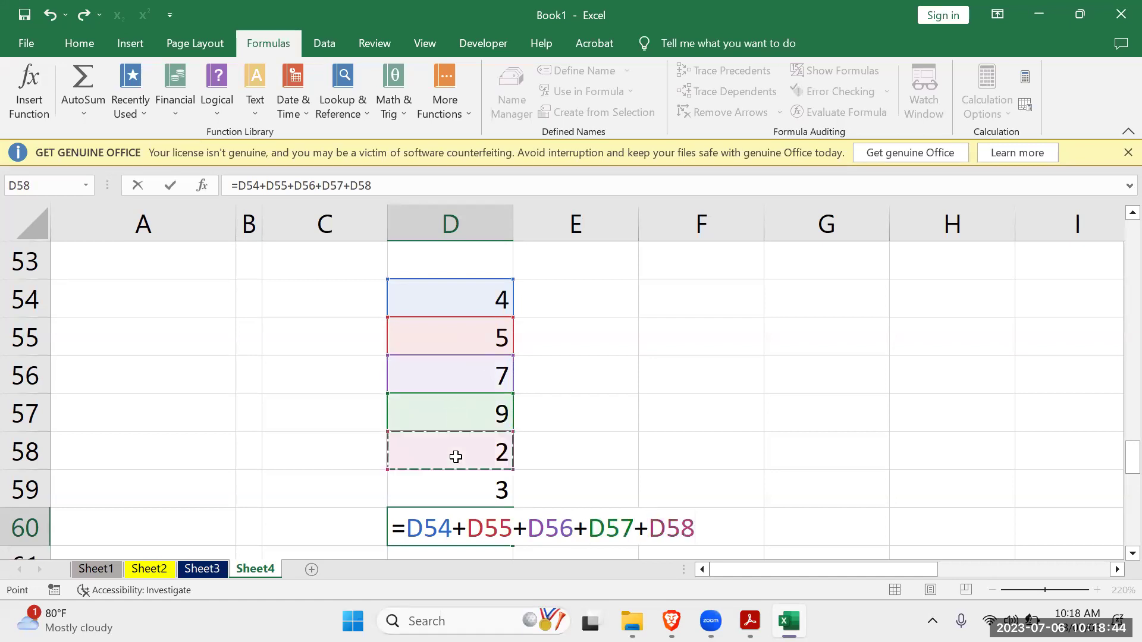
pyautogui.write('+')
pyautogui.click(457, 489)
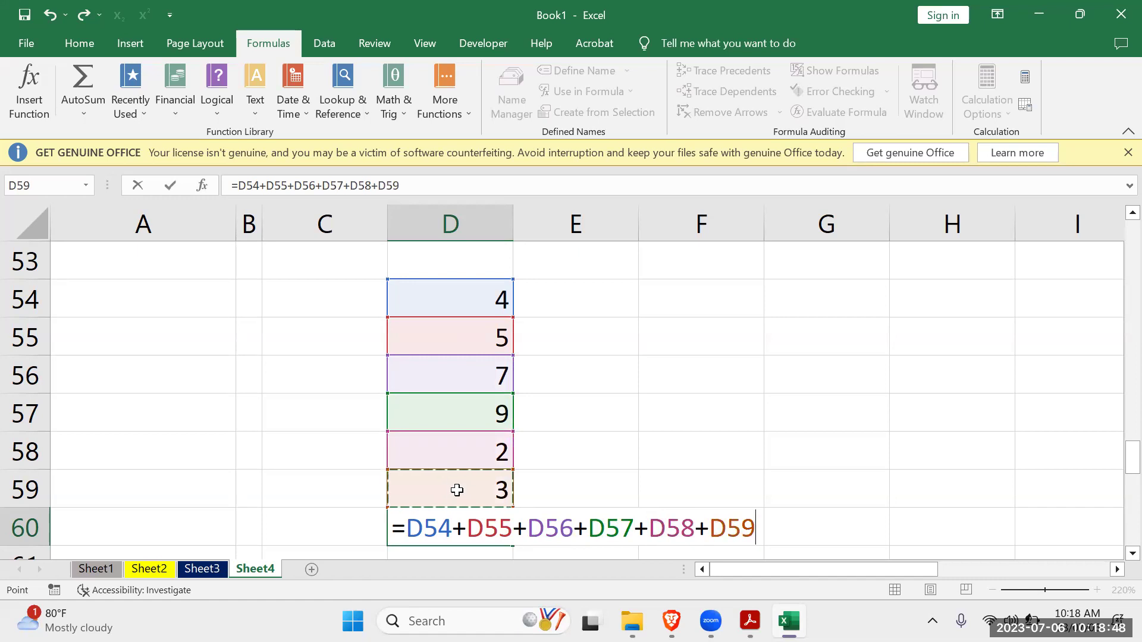
pyautogui.press('Return')
# Clear the cell-by-cell addition formula from D60.
pyautogui.click(488, 482)
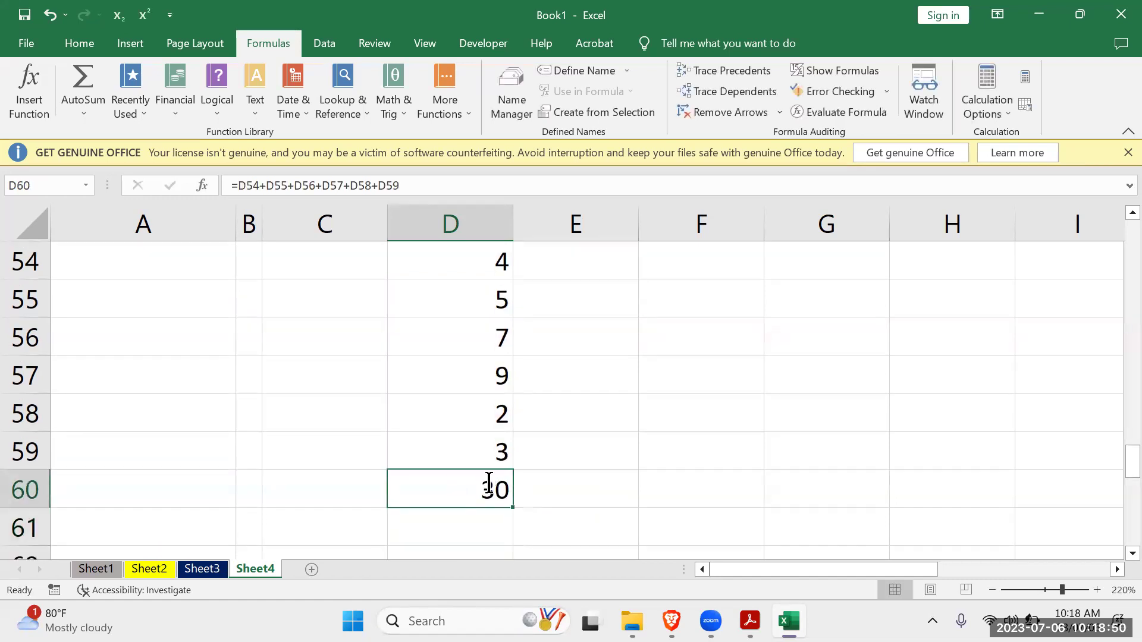
pyautogui.doubleClick(488, 483)
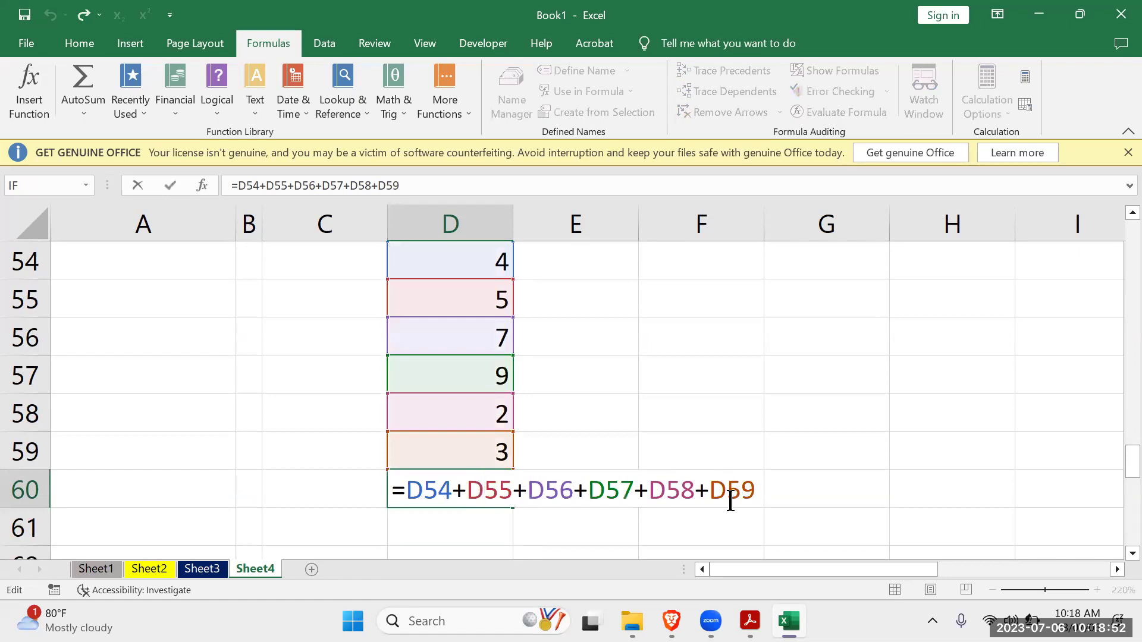
pyautogui.moveTo(393, 489); pyautogui.dragTo(805, 512)
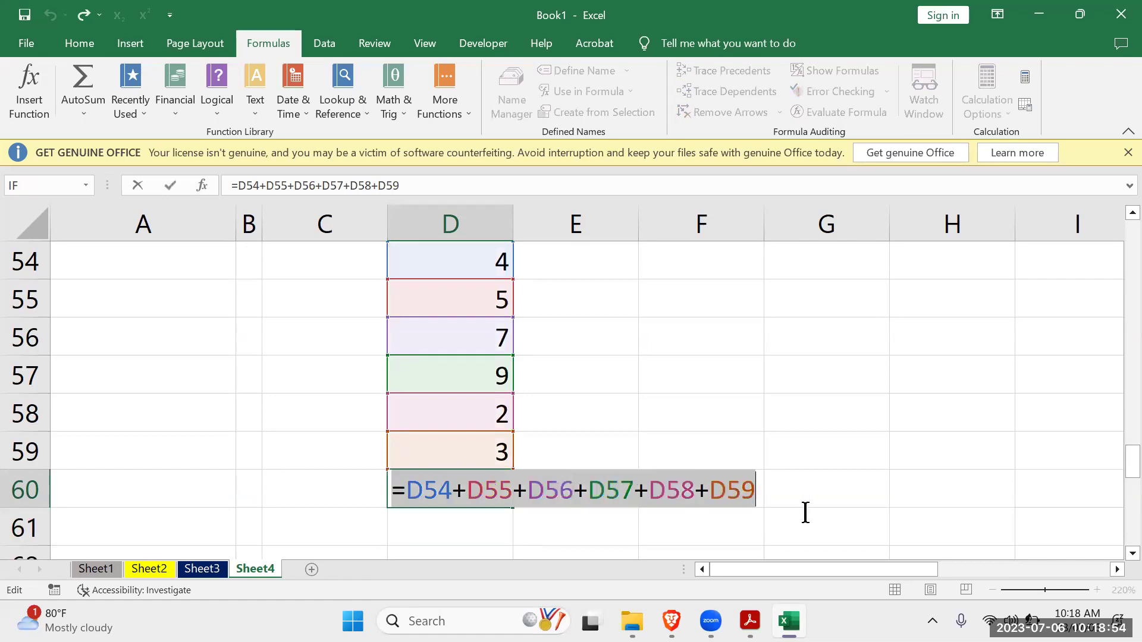
pyautogui.press('BackSpace')
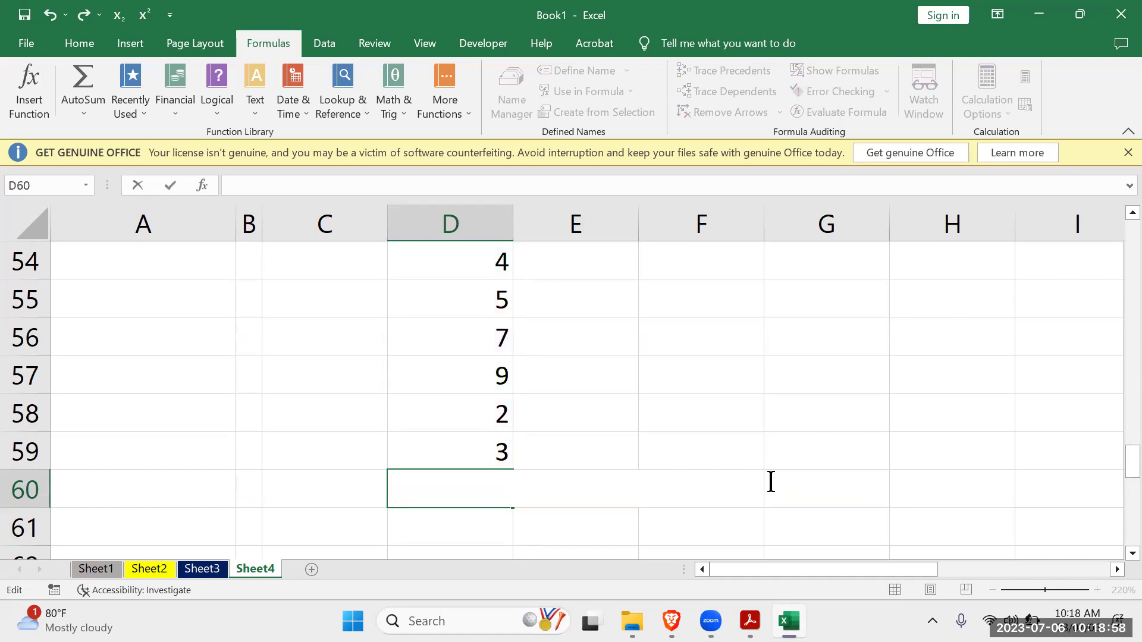
pyautogui.press('Tab')
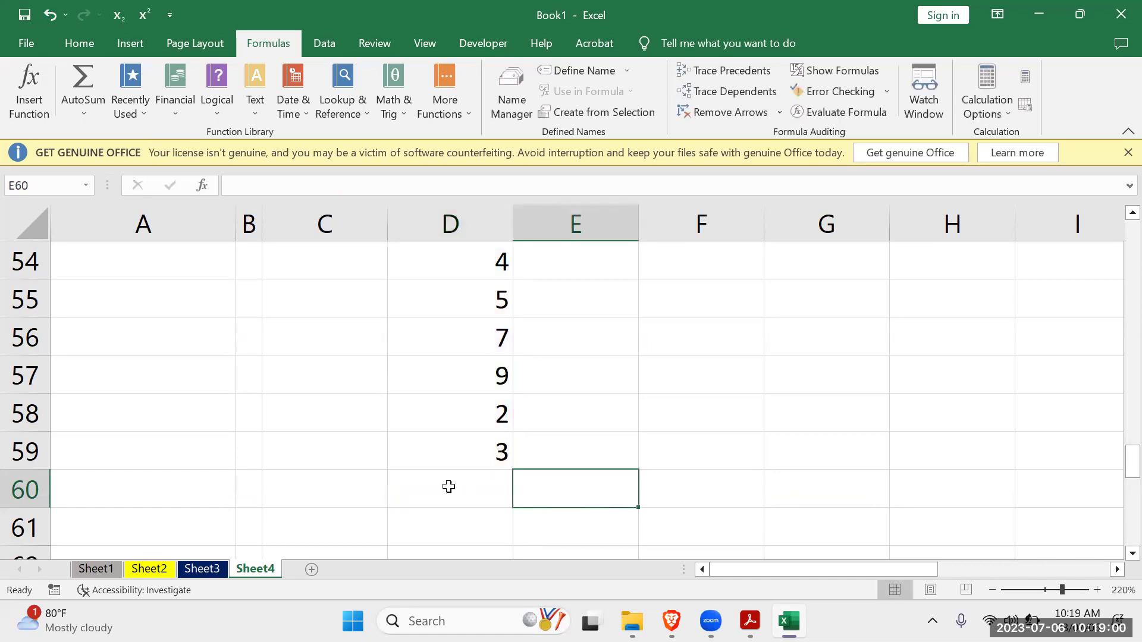
# Total the range D54:D59 in cell D60 with AutoSum's Sum function.
pyautogui.click(448, 486)
pyautogui.click(86, 115)
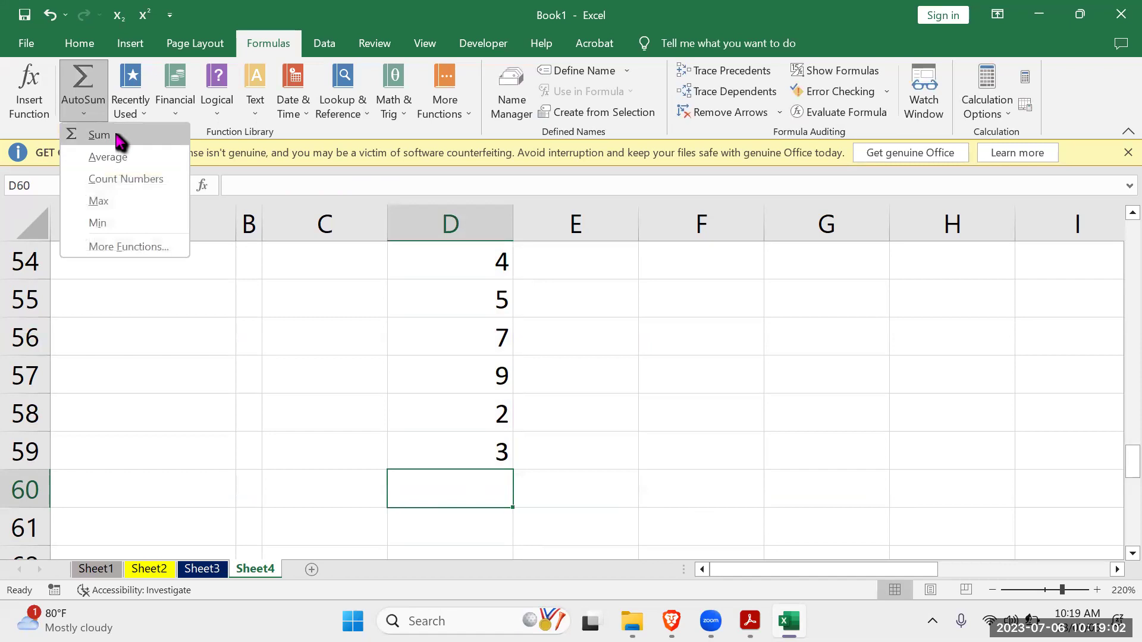
pyautogui.click(98, 135)
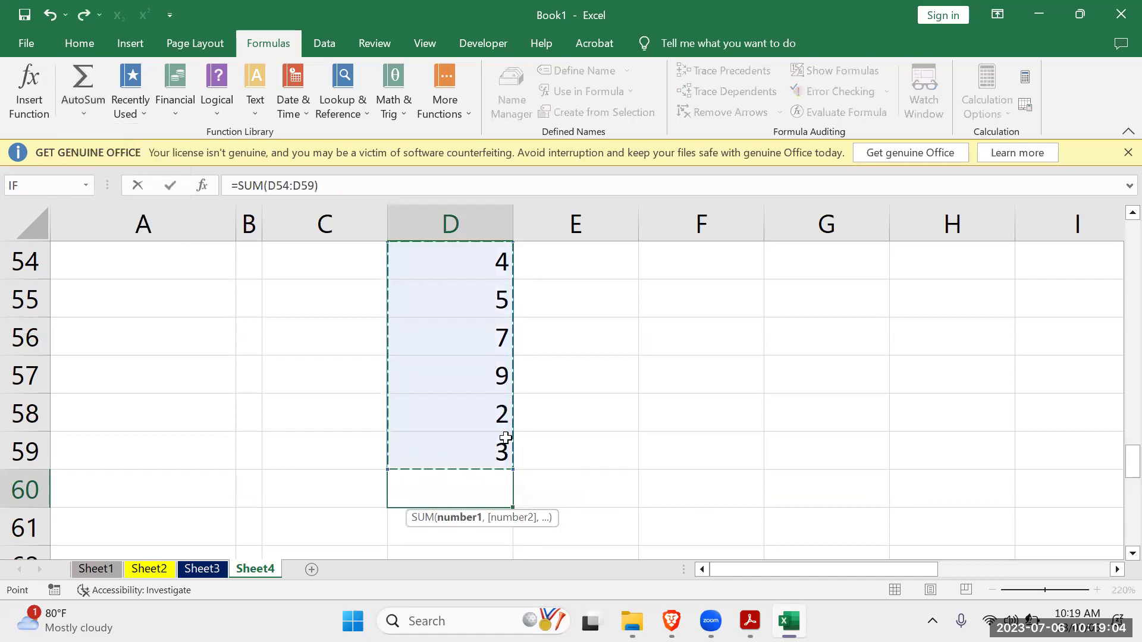
pyautogui.scroll(5, 462, 408)
pyautogui.scroll(-4, 461, 408)
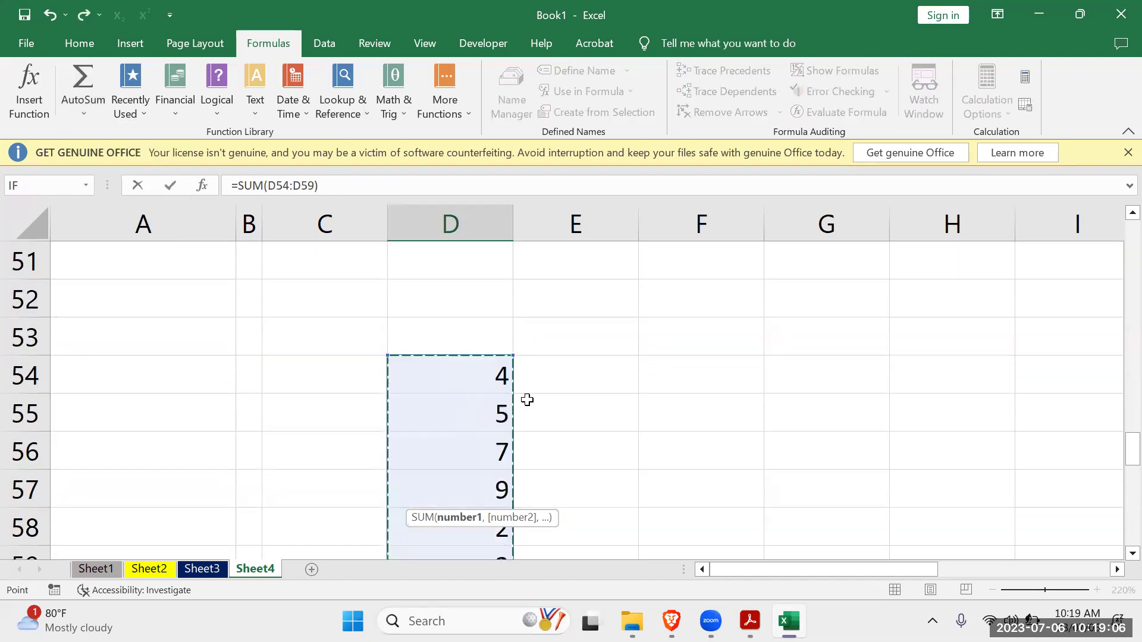
pyautogui.scroll(-1, 467, 428)
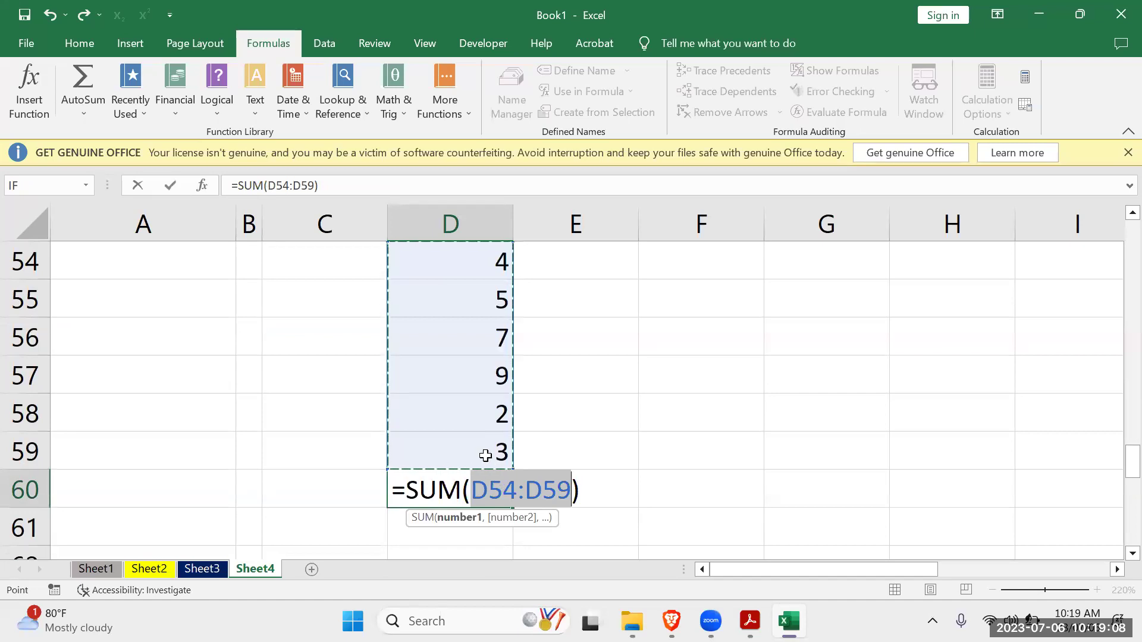
pyautogui.scroll(3, 490, 445)
pyautogui.scroll(-3, 490, 443)
pyautogui.scroll(1, 403, 327)
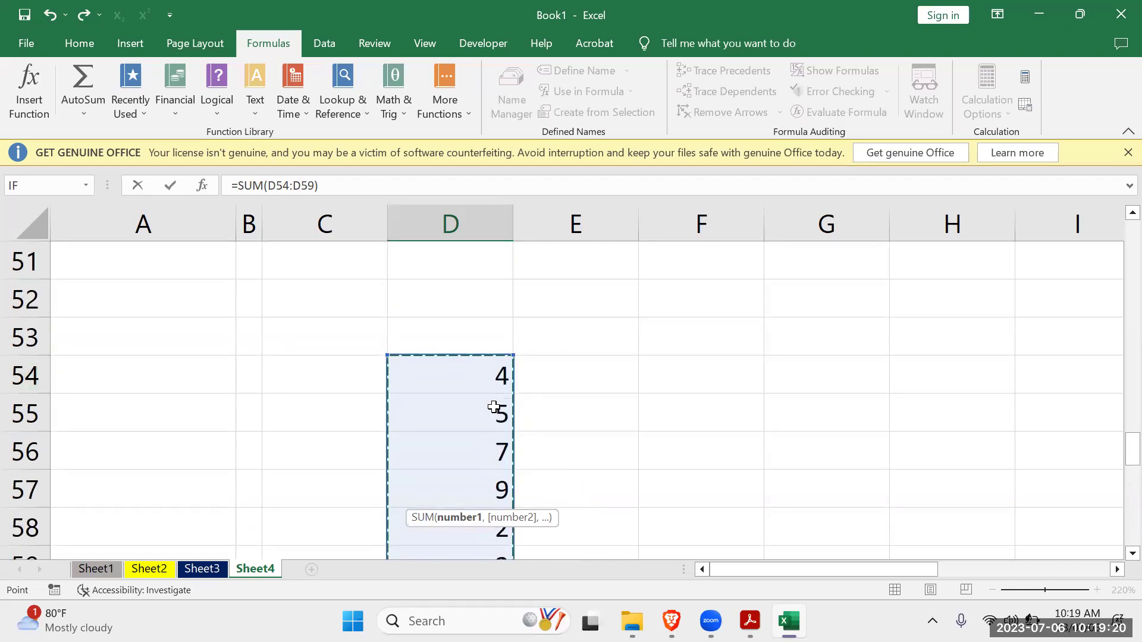
pyautogui.scroll(-2, 480, 393)
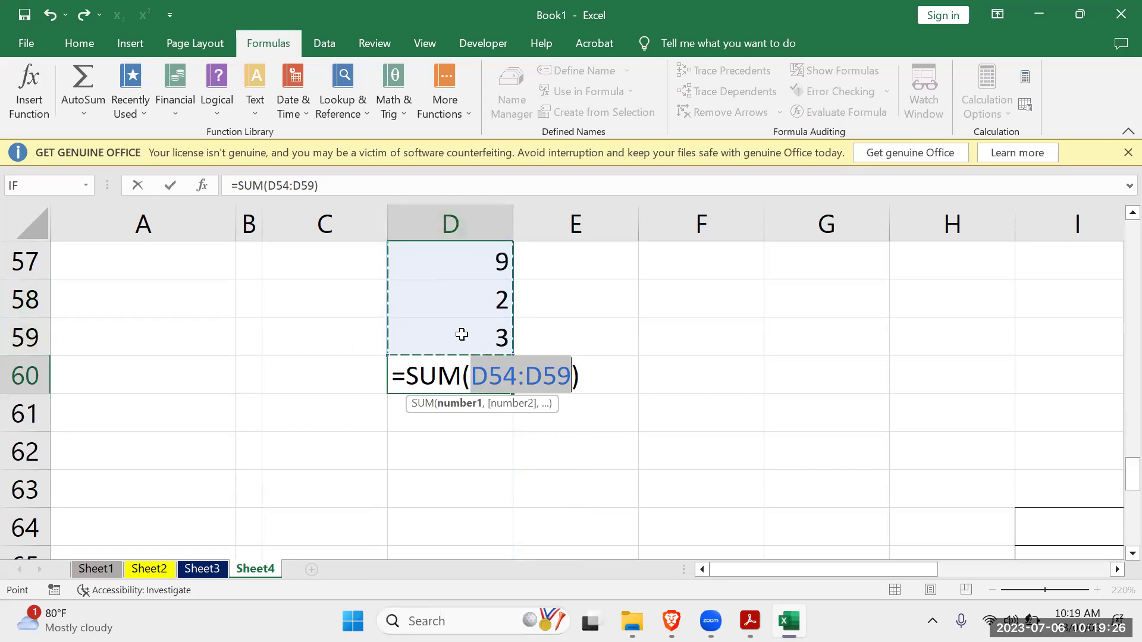
pyautogui.press('Return')
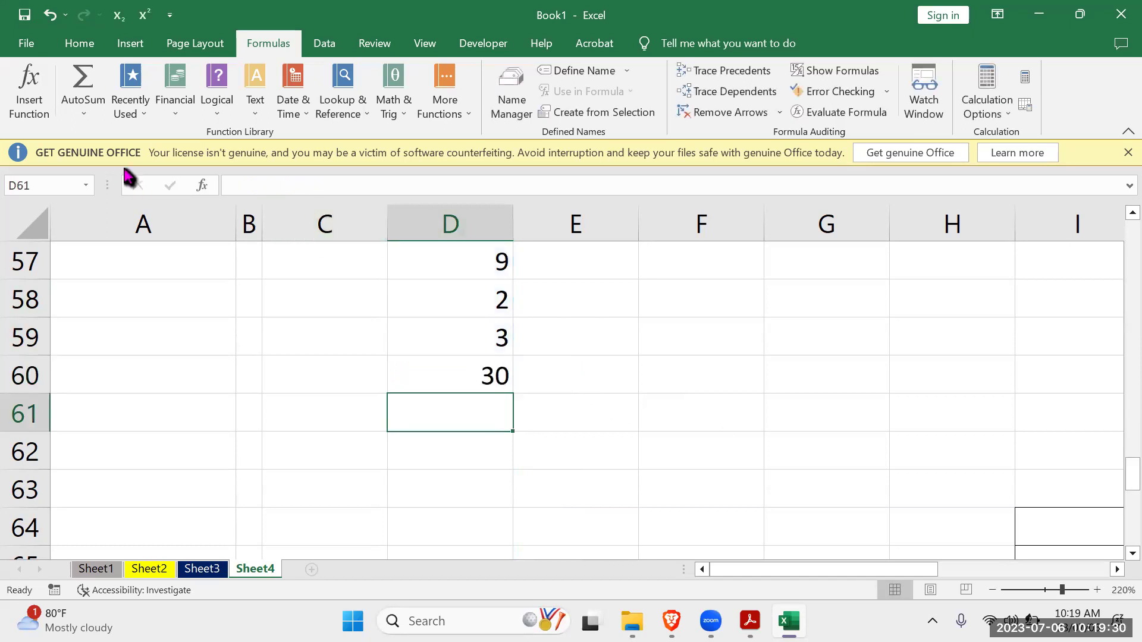
# Delete the SUM formula from cell D60.
pyautogui.click(72, 111)
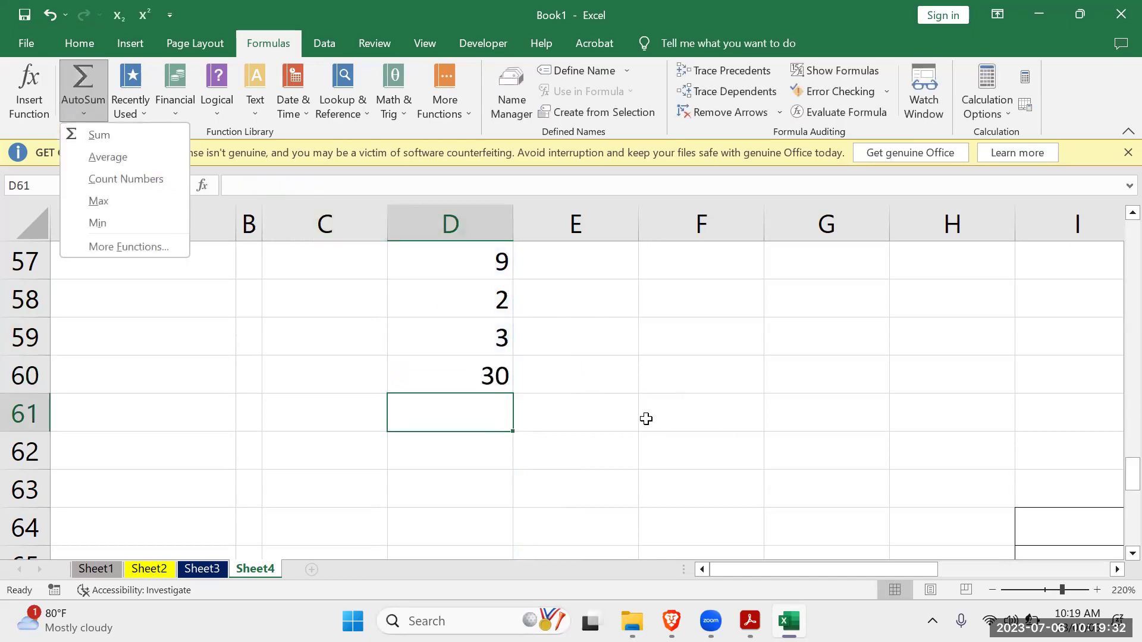
pyautogui.click(529, 385)
pyautogui.click(497, 376)
pyautogui.press('Delete')
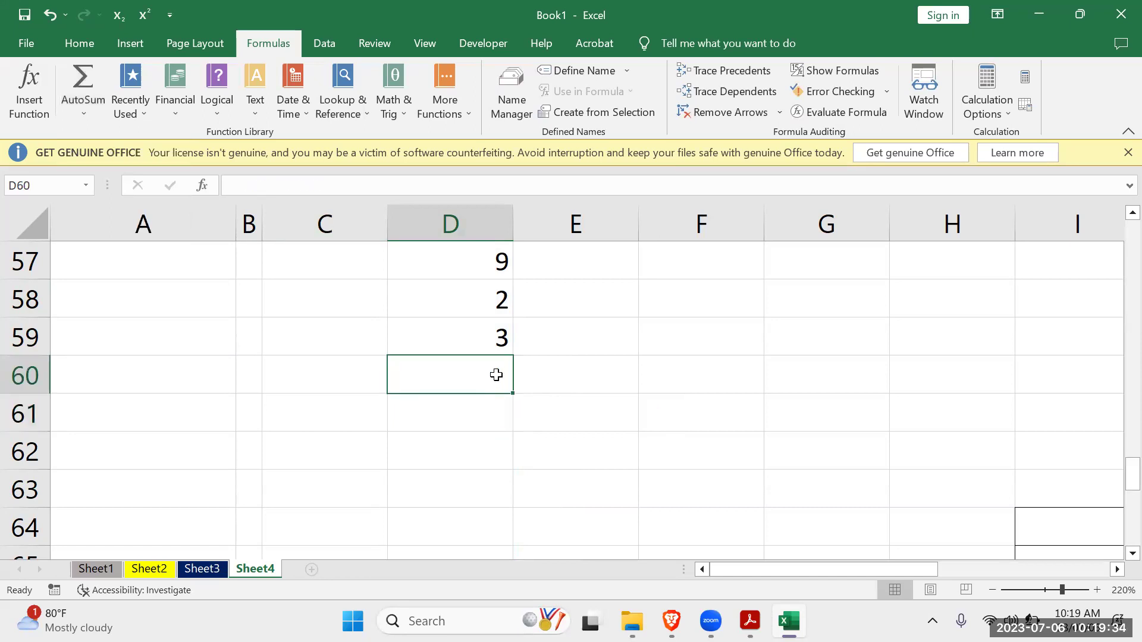
# Enter the values 4, 6 and 4 in cells E54, F54 and G54.
pyautogui.click(83, 110)
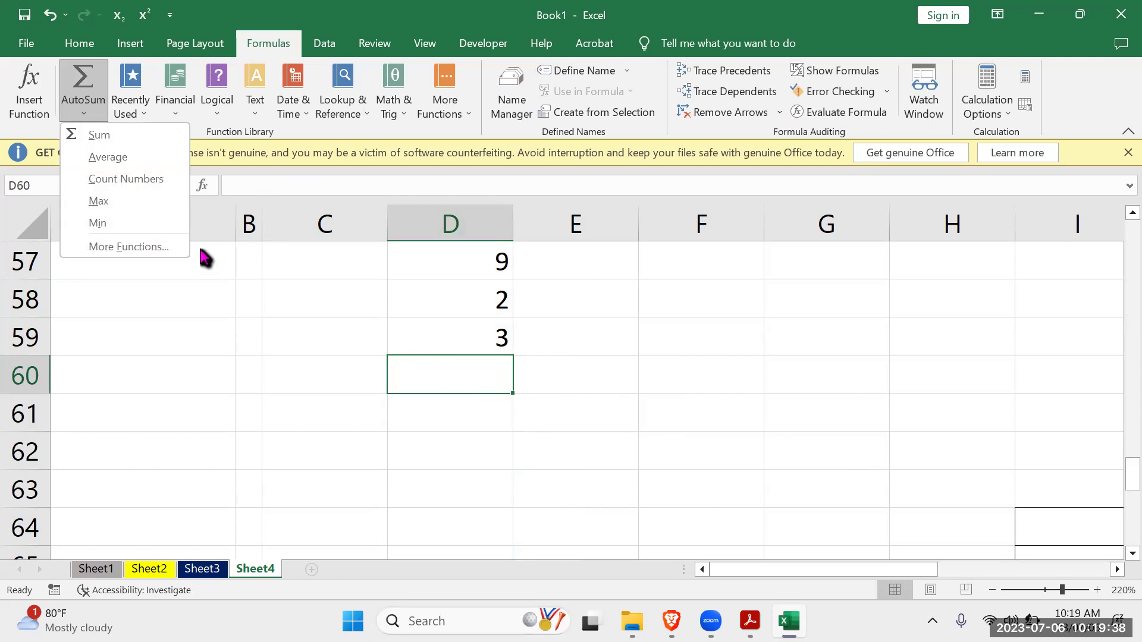
pyautogui.scroll(2, 540, 408)
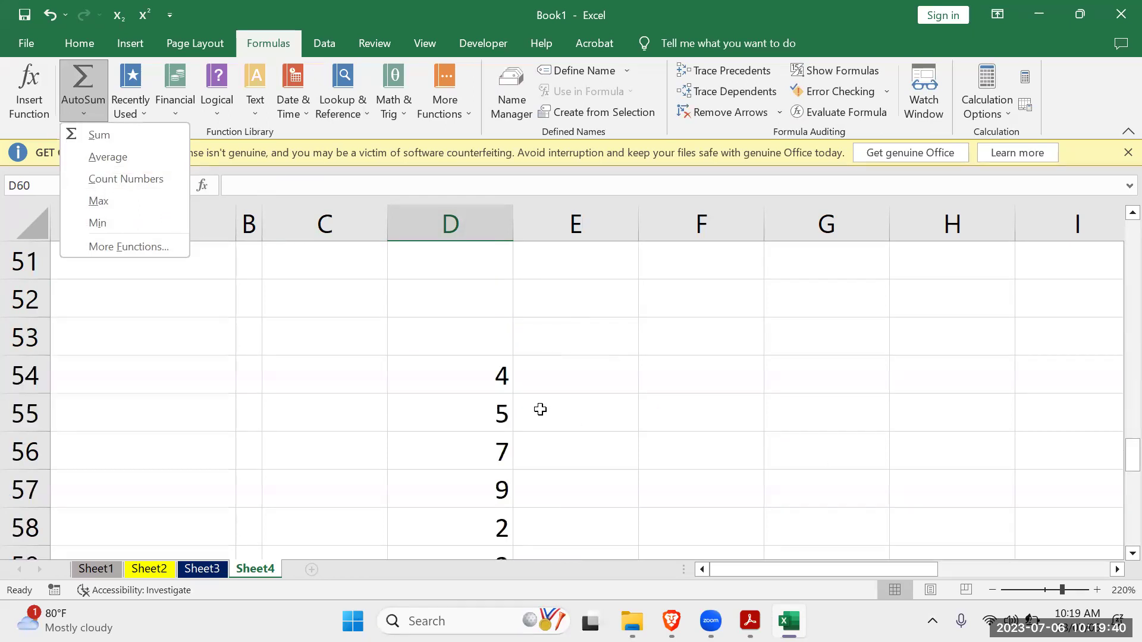
pyautogui.click(542, 379)
pyautogui.write('4')
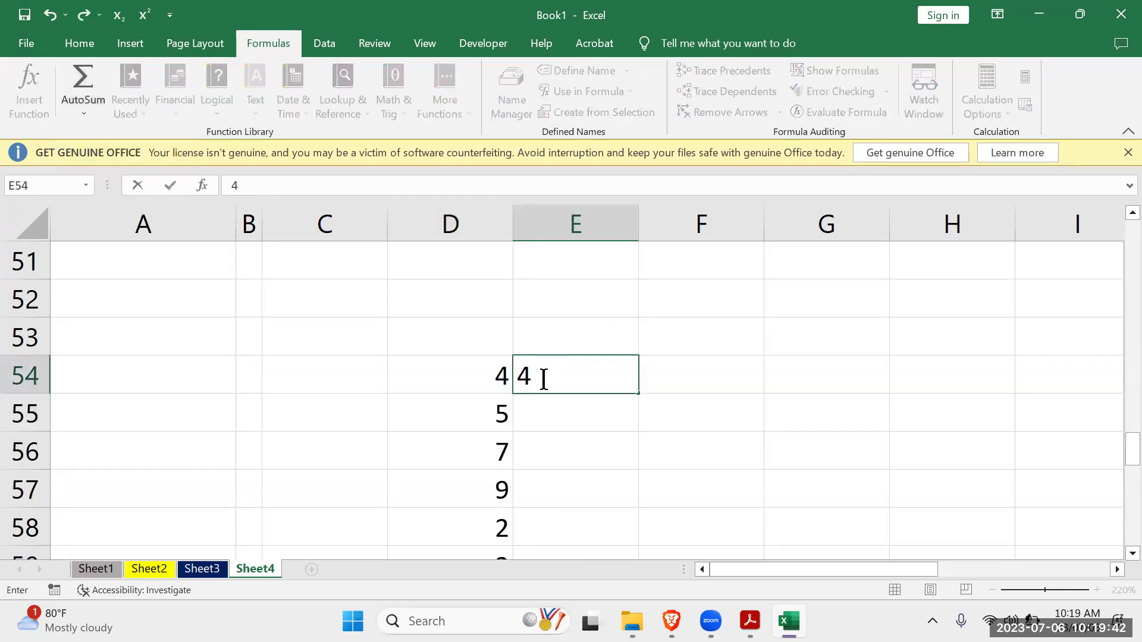
pyautogui.press('Tab')
pyautogui.write('6')
pyautogui.press('Tab')
pyautogui.write('4')
pyautogui.press('Tab')
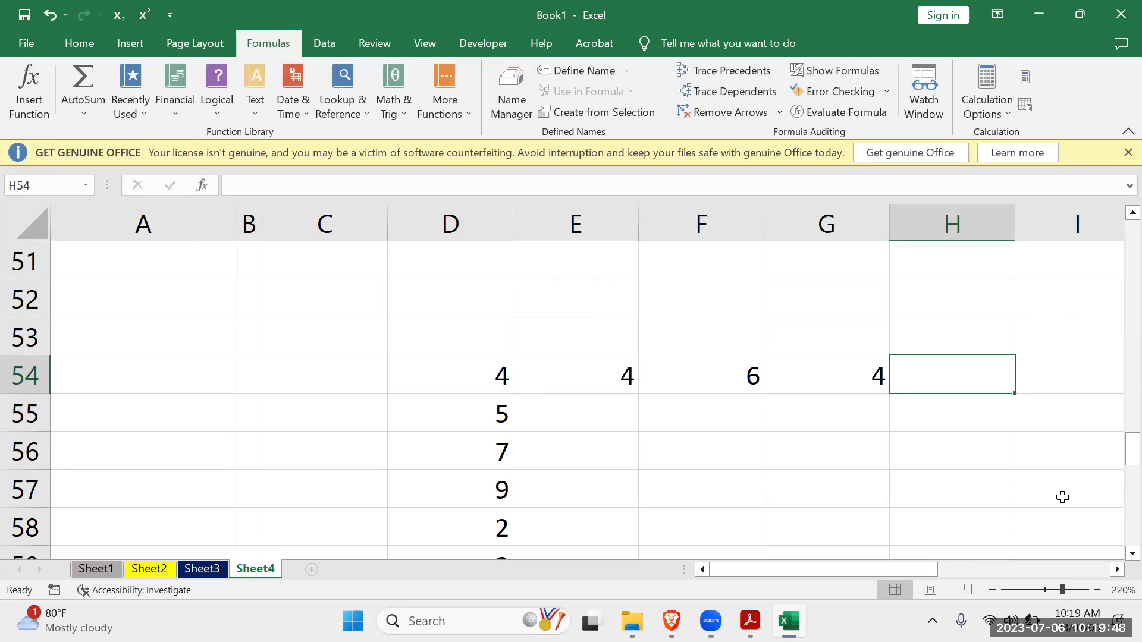
# Total the row range D54:G54 in cell H54 with AutoSum's Sum function and delete that formula again.
pyautogui.click(84, 113)
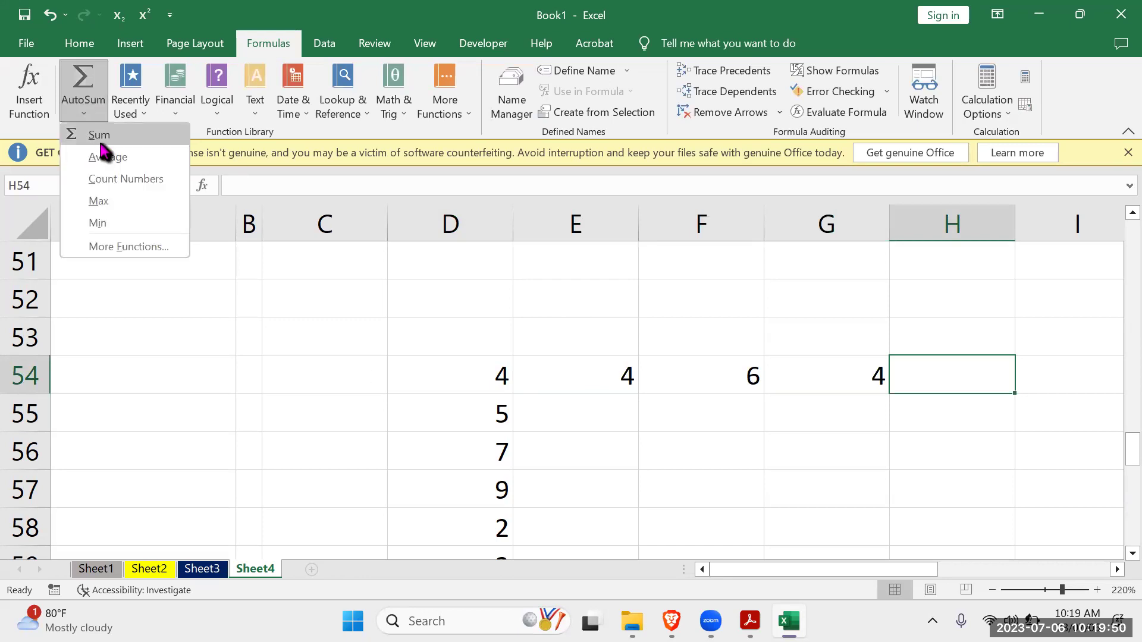
pyautogui.click(100, 141)
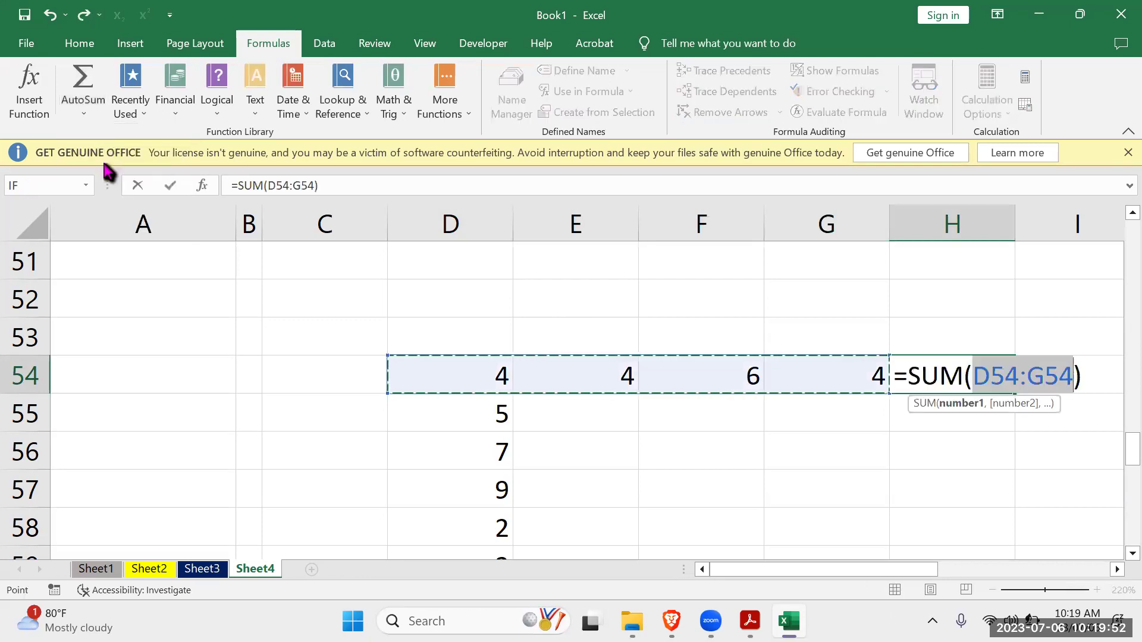
pyautogui.press('Return')
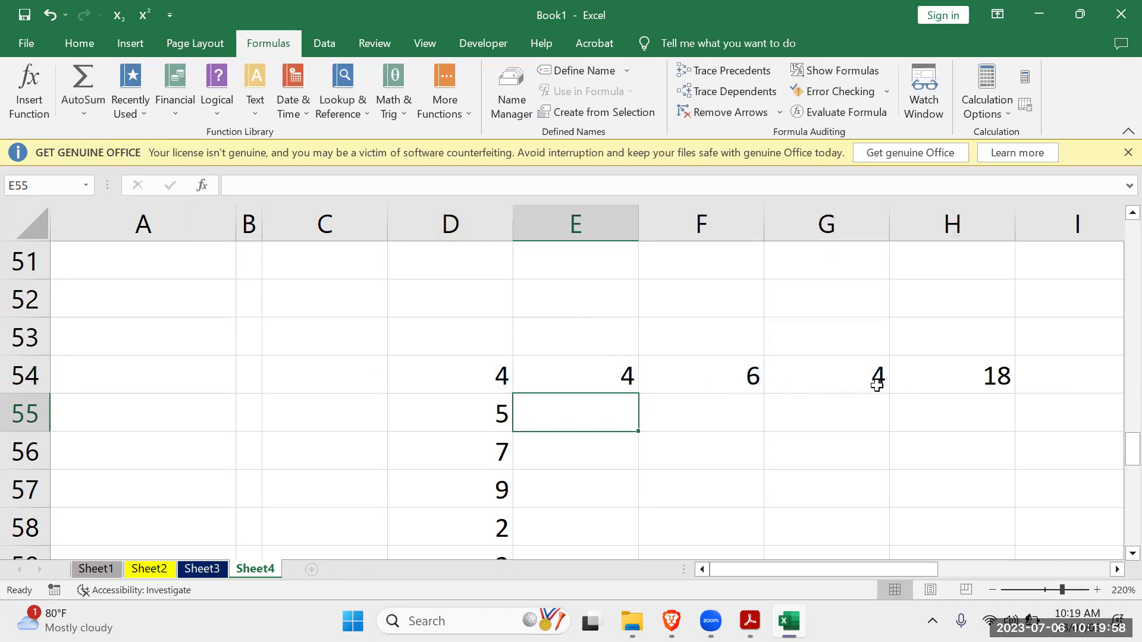
pyautogui.click(949, 376)
pyautogui.press('Delete')
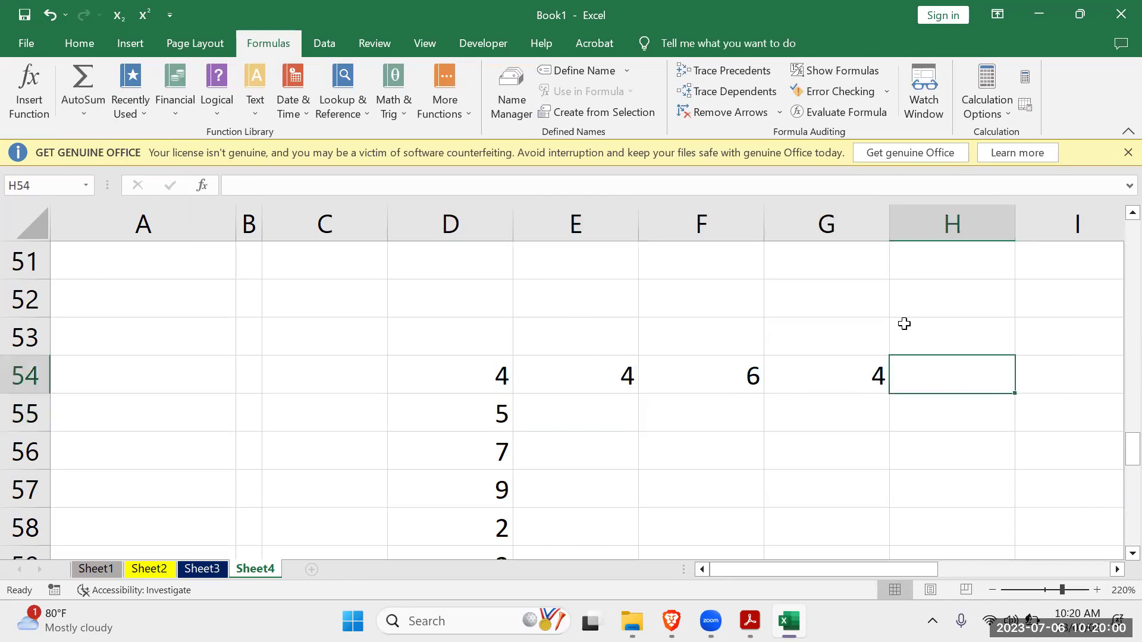
# Review the available AutoSum functions and go through the values in cells D54 to D59 one by one.
pyautogui.scroll(-1, 702, 445)
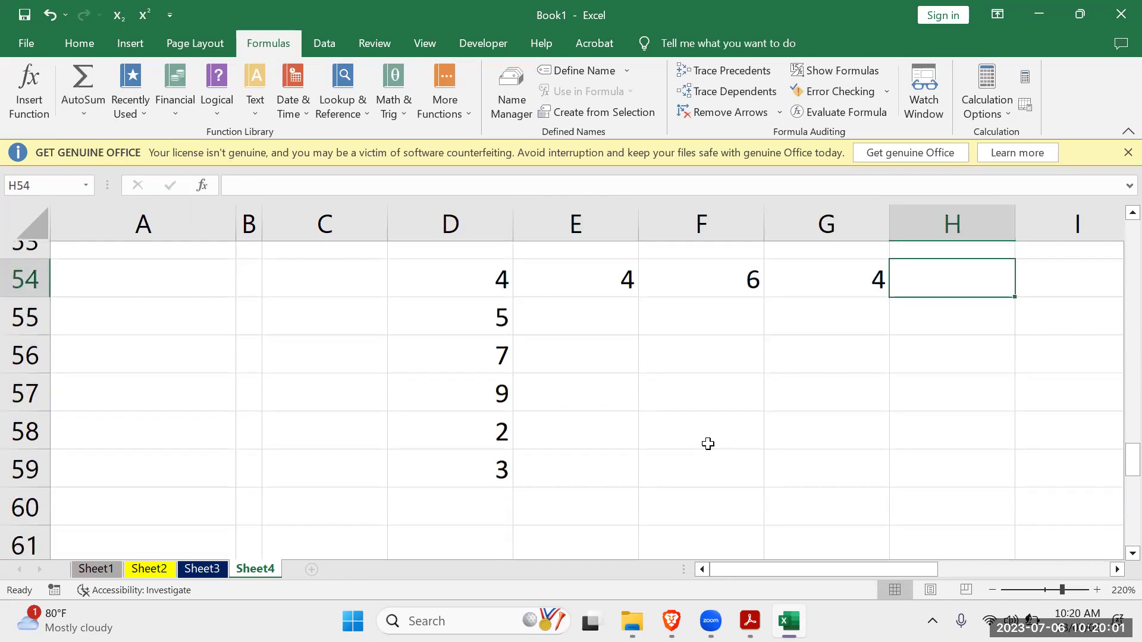
pyautogui.click(497, 487)
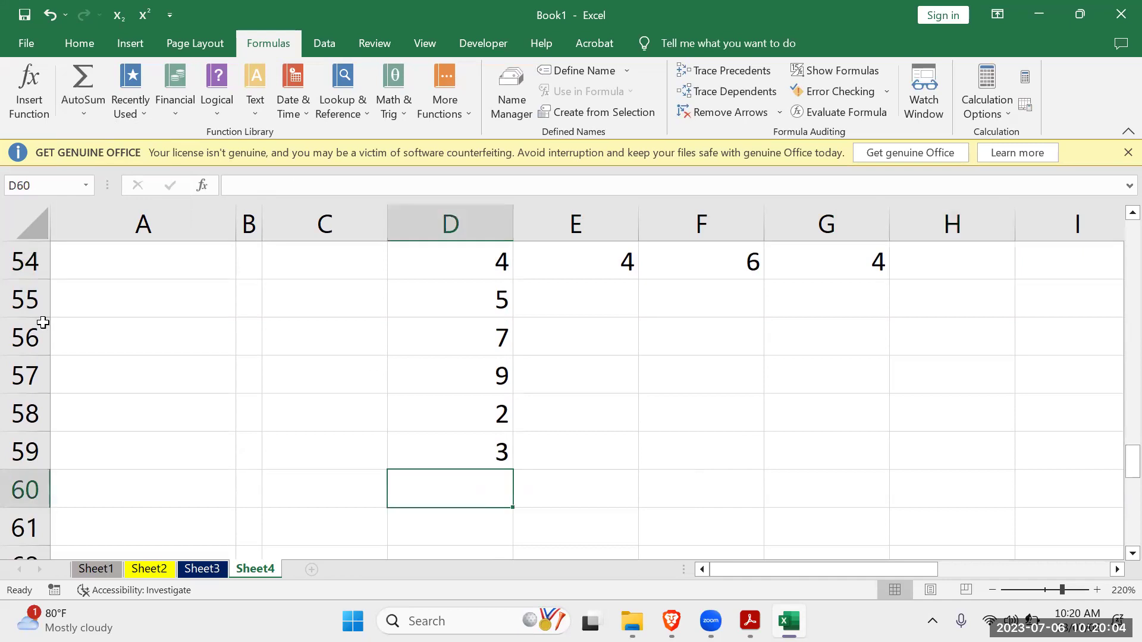
pyautogui.click(82, 108)
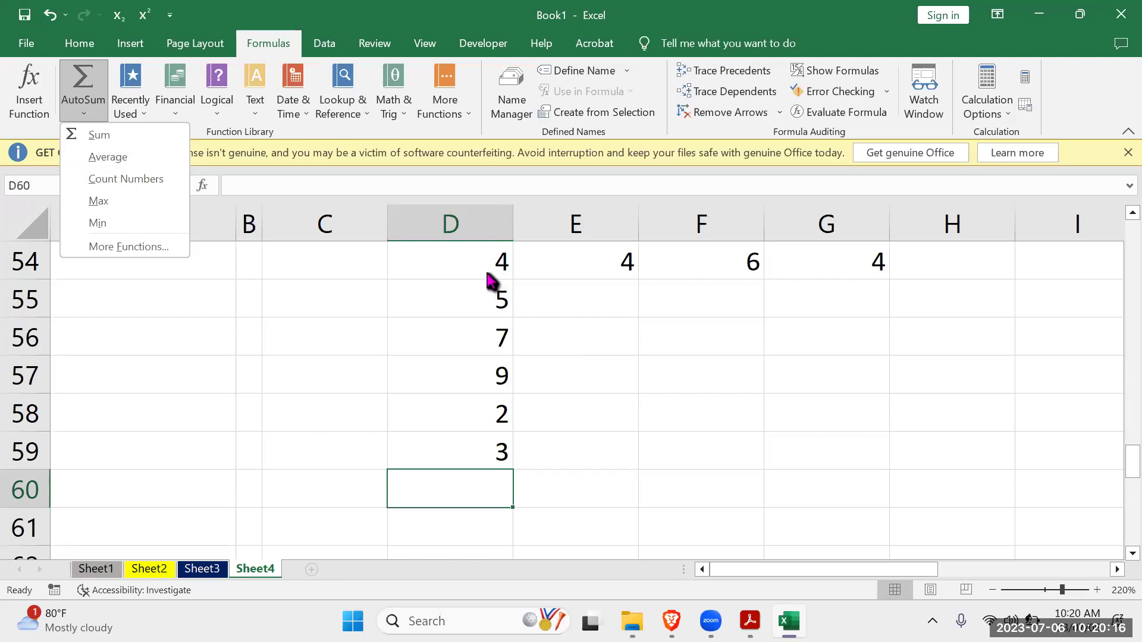
pyautogui.click(478, 265)
pyautogui.click(479, 265)
pyautogui.click(497, 301)
pyautogui.click(500, 334)
pyautogui.click(502, 376)
pyautogui.click(502, 417)
pyautogui.click(495, 444)
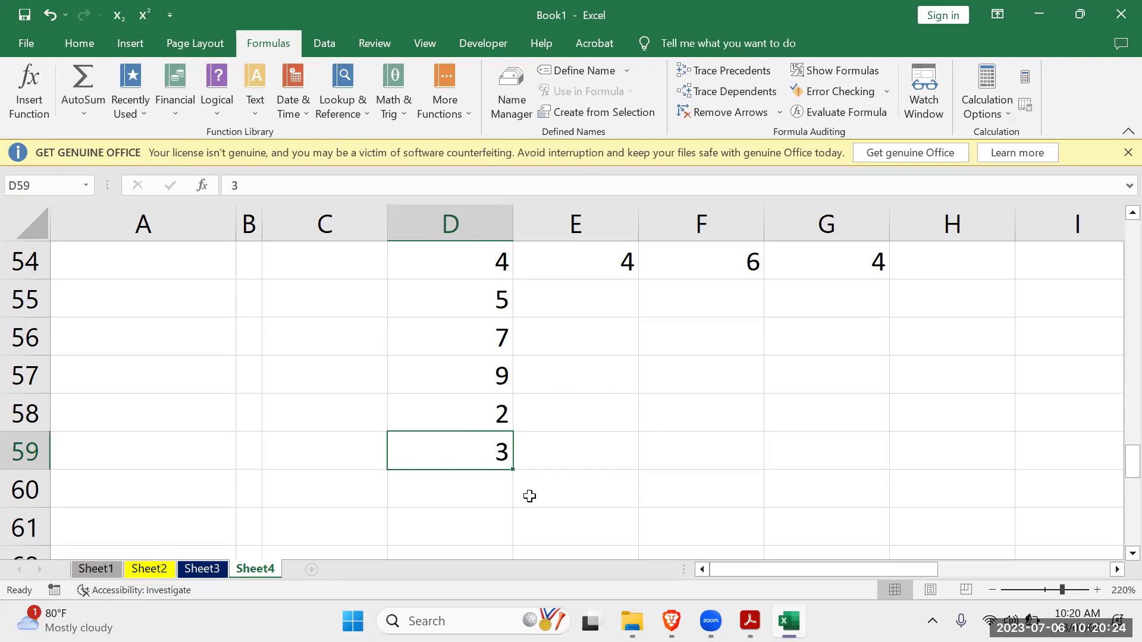
# Calculate the average of D54:D59 in cell D60 with AutoSum's Average function and check its formula.
pyautogui.click(466, 495)
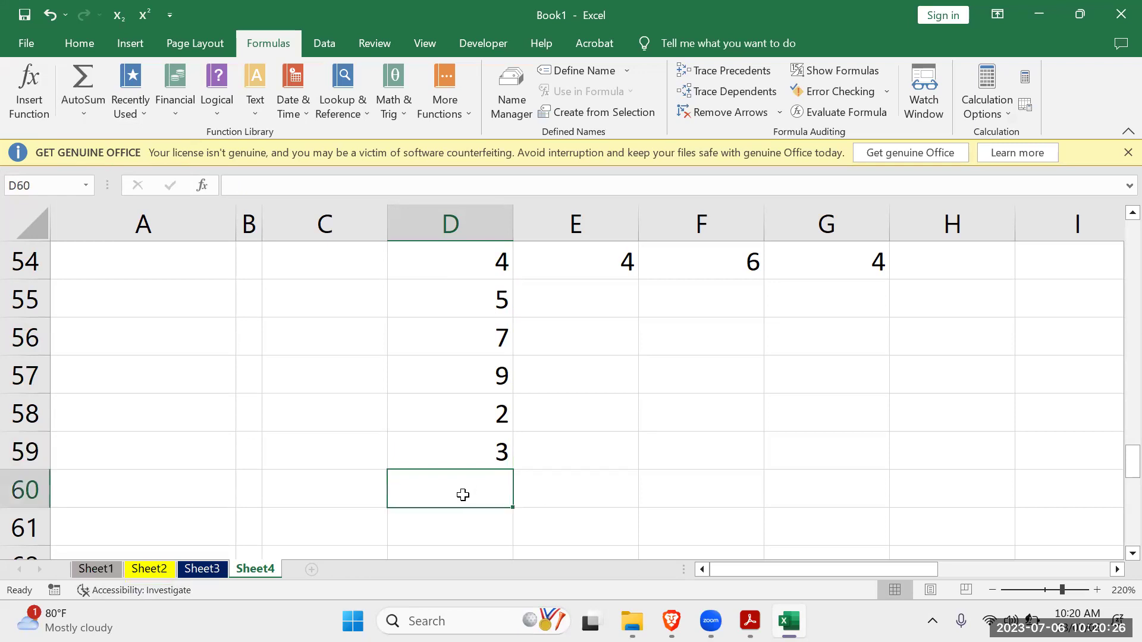
pyautogui.click(83, 116)
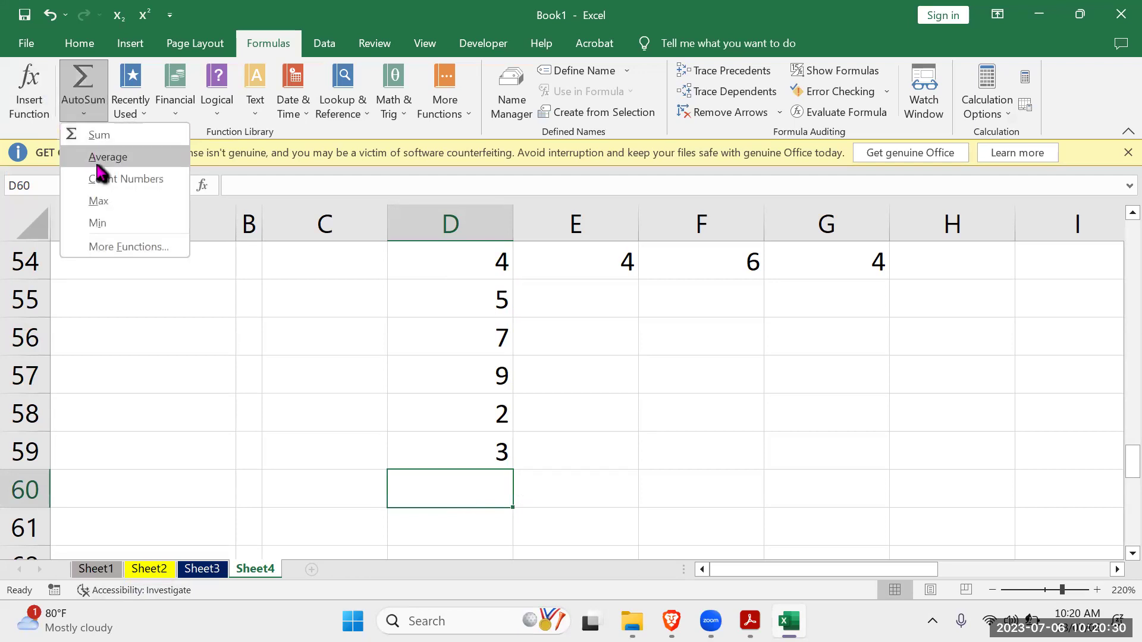
pyautogui.click(100, 157)
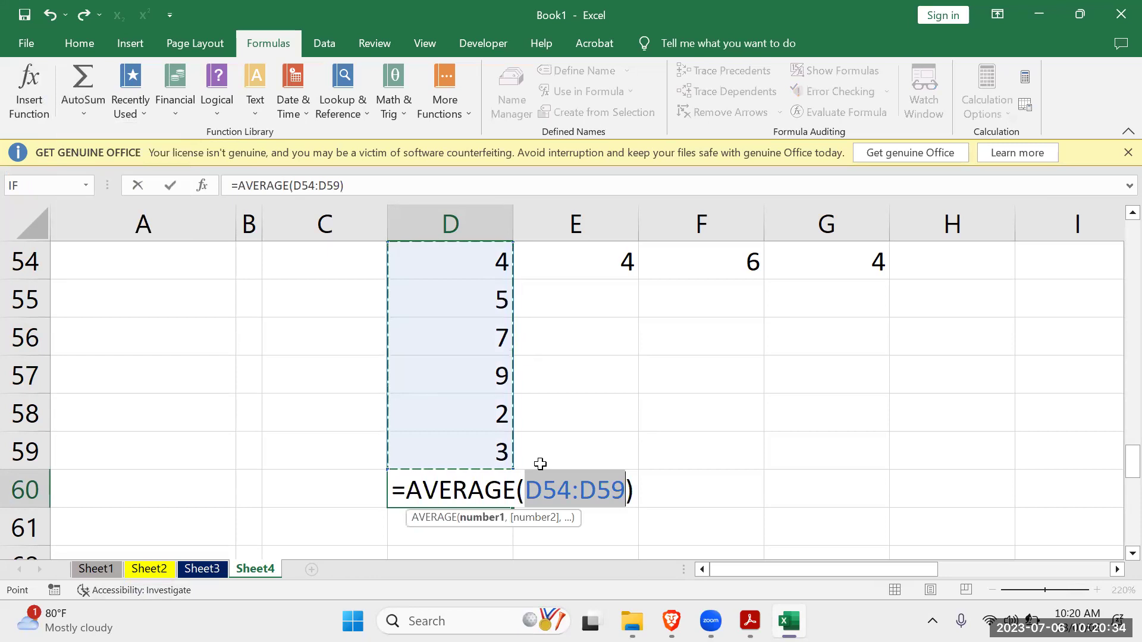
pyautogui.press('Return')
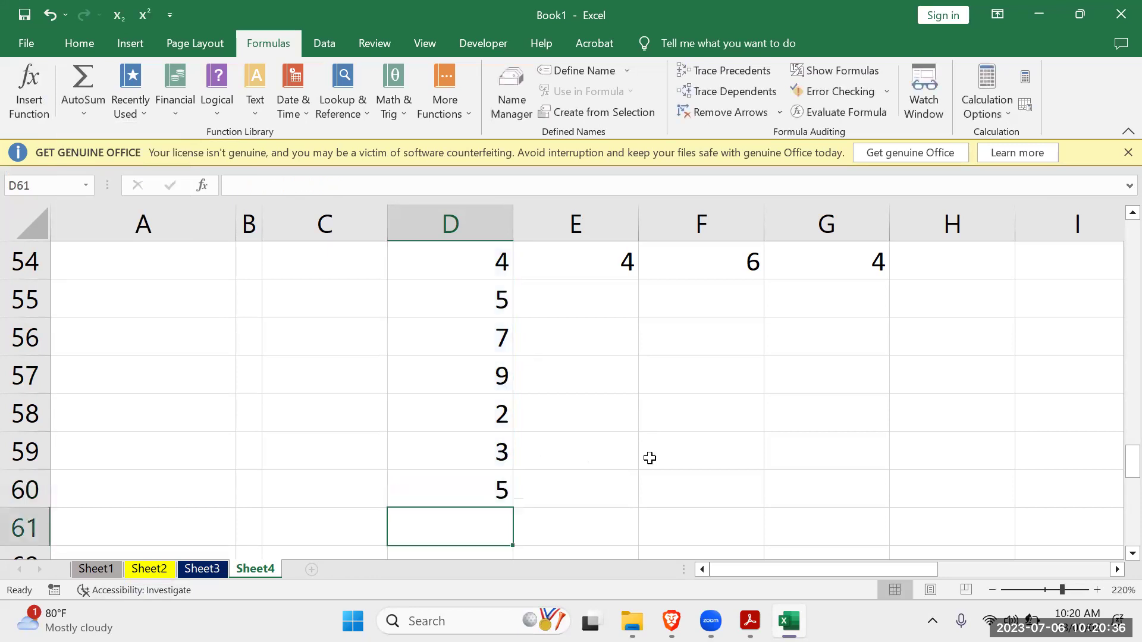
pyautogui.click(491, 484)
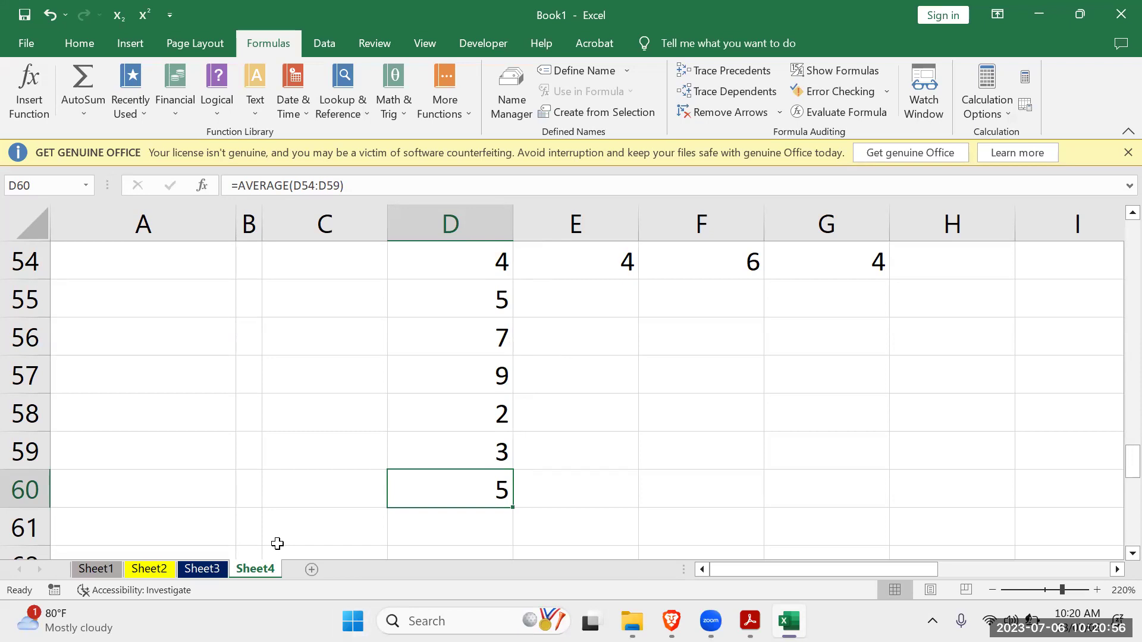
# Calculate the average of the row range D54:G54 in cell H54 with AutoSum's Average function.
pyautogui.scroll(2, 774, 389)
pyautogui.scroll(-1, 849, 398)
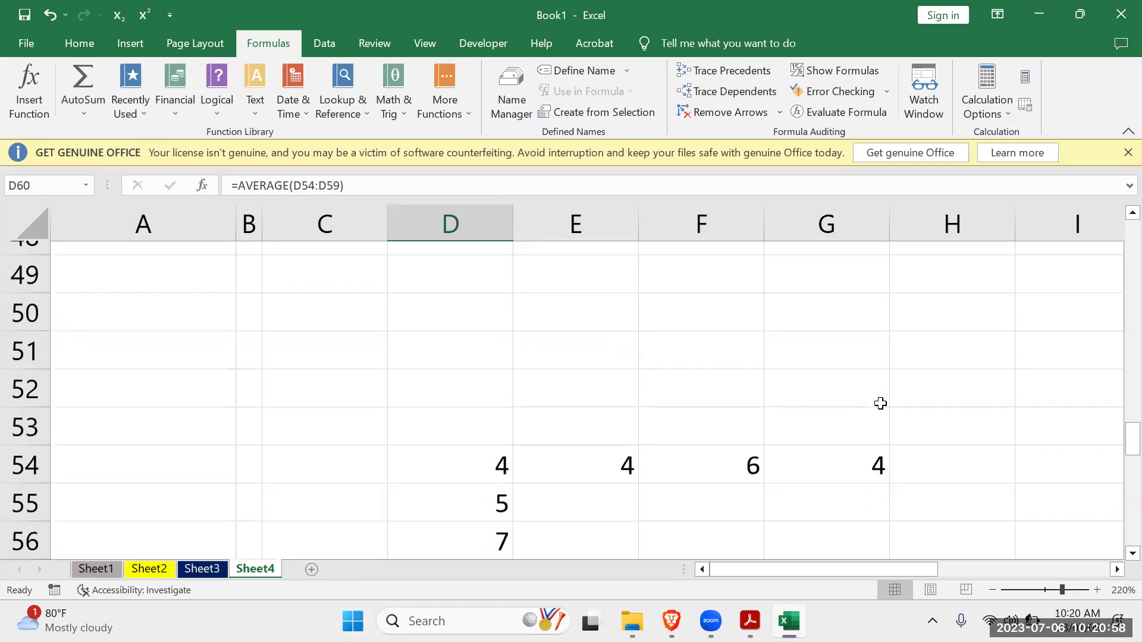
pyautogui.click(948, 372)
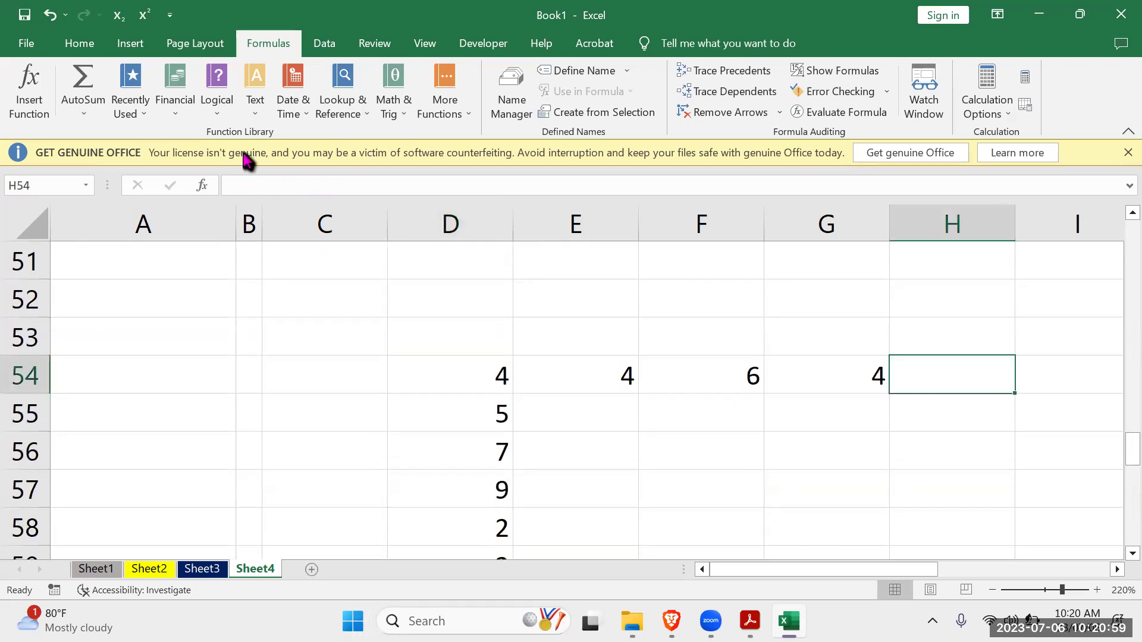
pyautogui.click(96, 114)
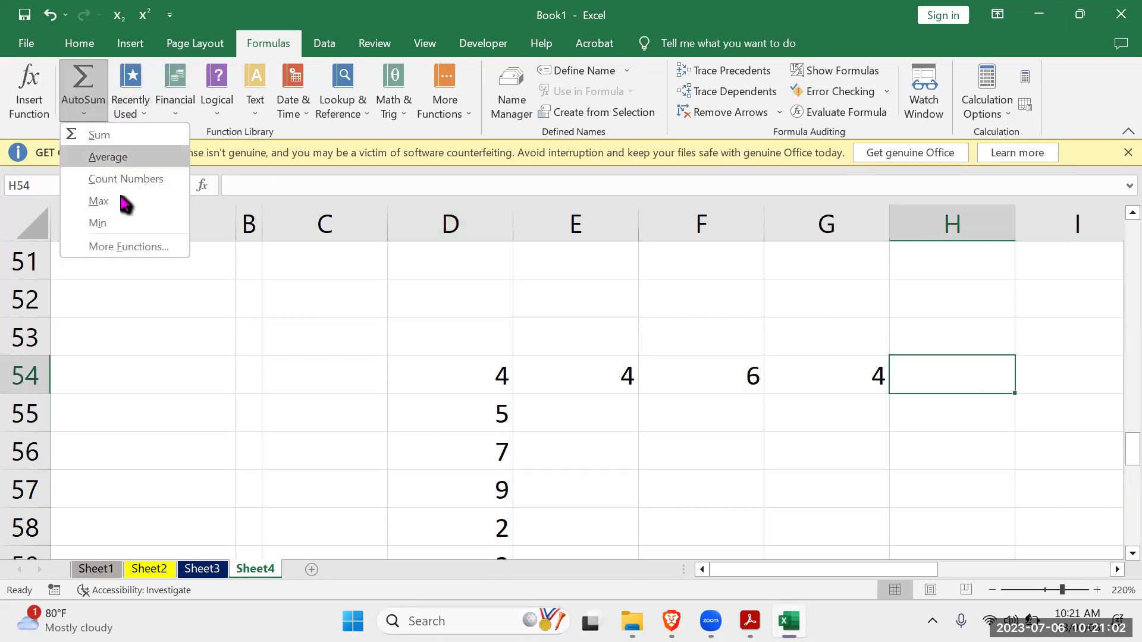
pyautogui.click(108, 157)
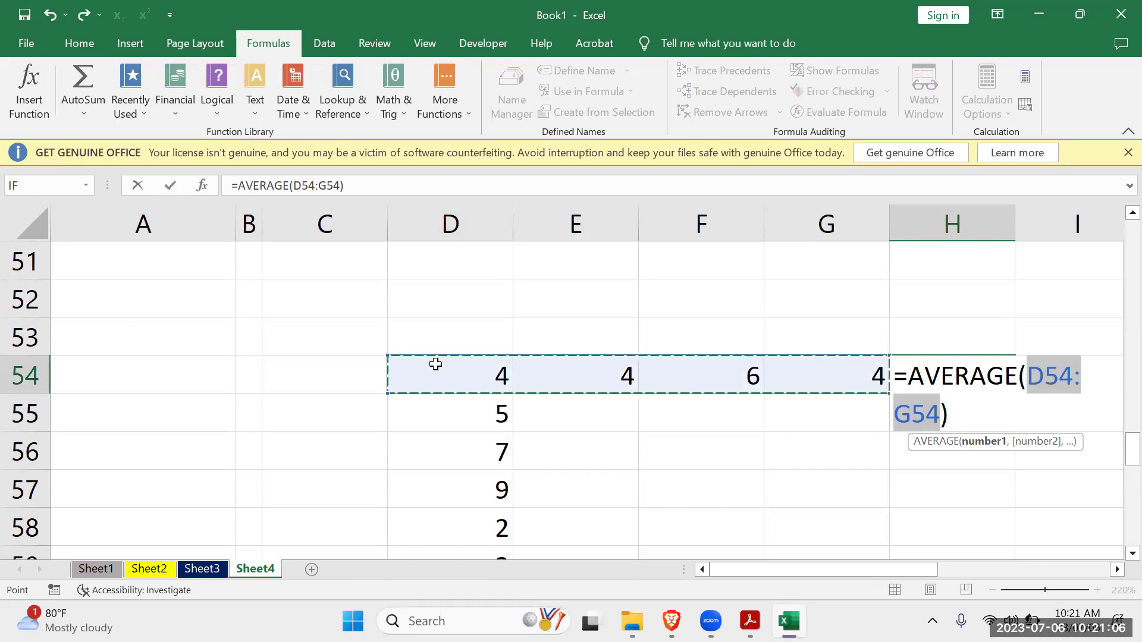
pyautogui.press('Return')
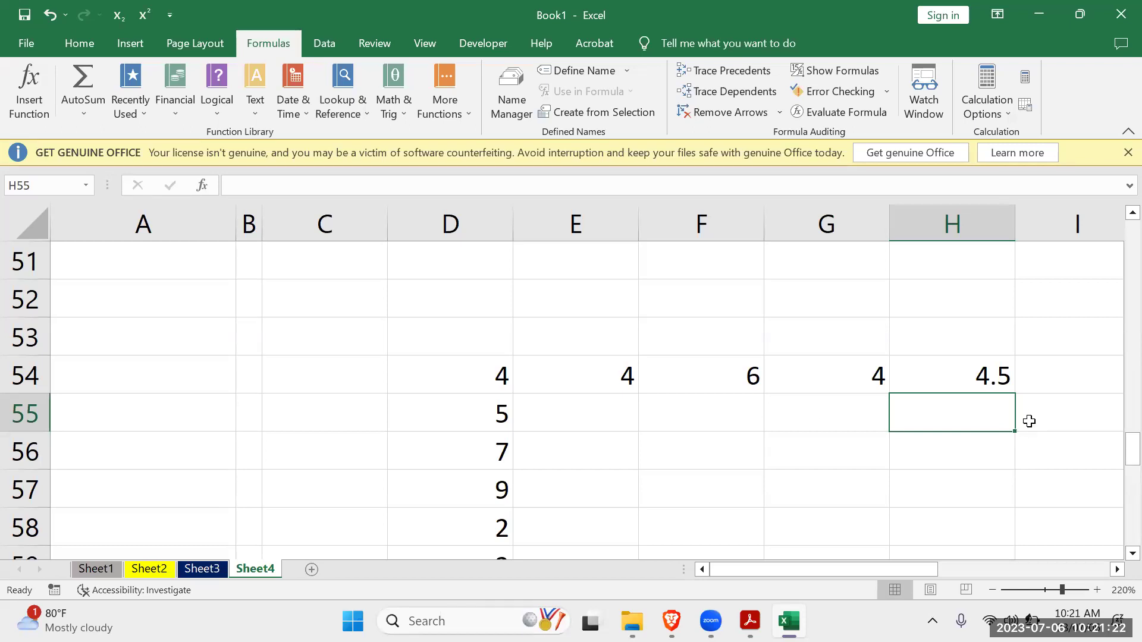
# Delete the average formula from cell D60 below the column of numbers.
pyautogui.scroll(-2, 850, 470)
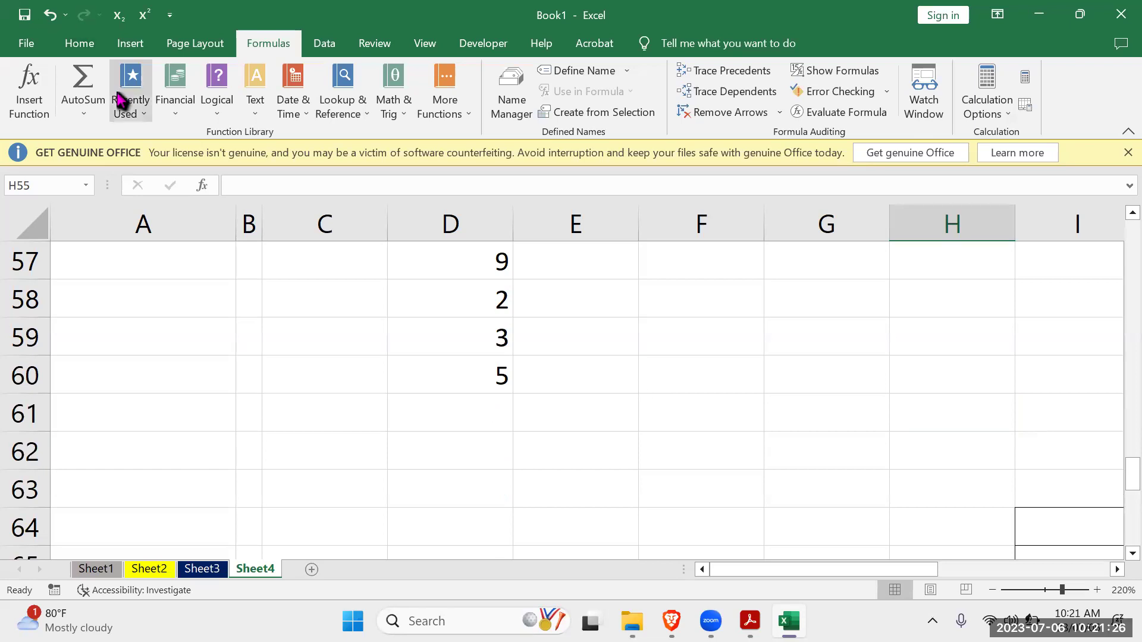
pyautogui.click(84, 117)
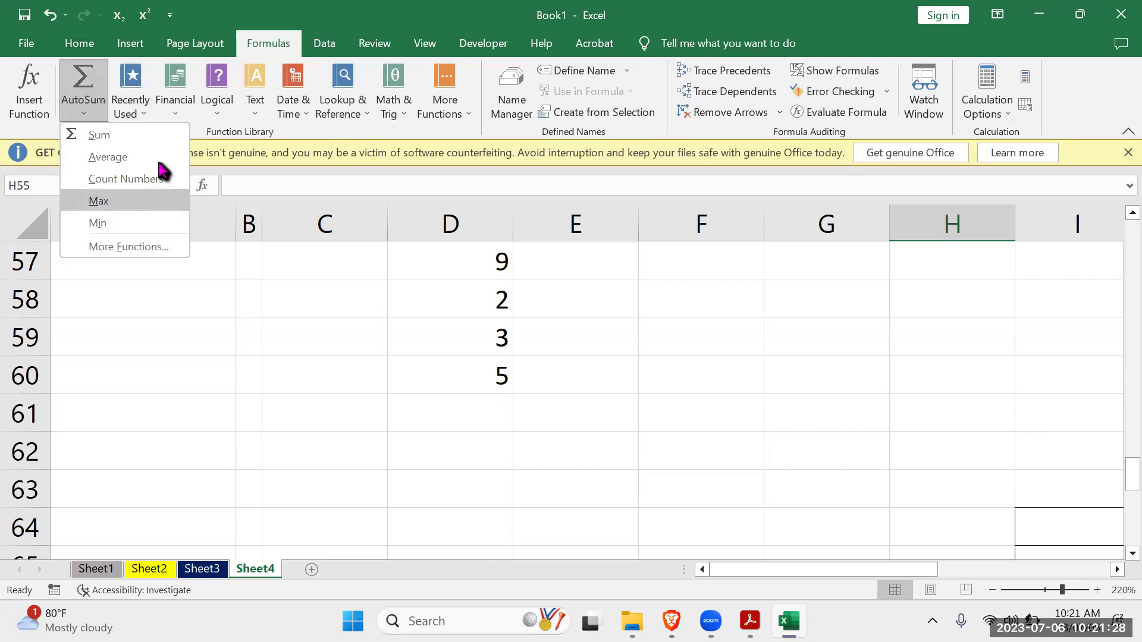
pyautogui.click(453, 373)
pyautogui.press('Delete')
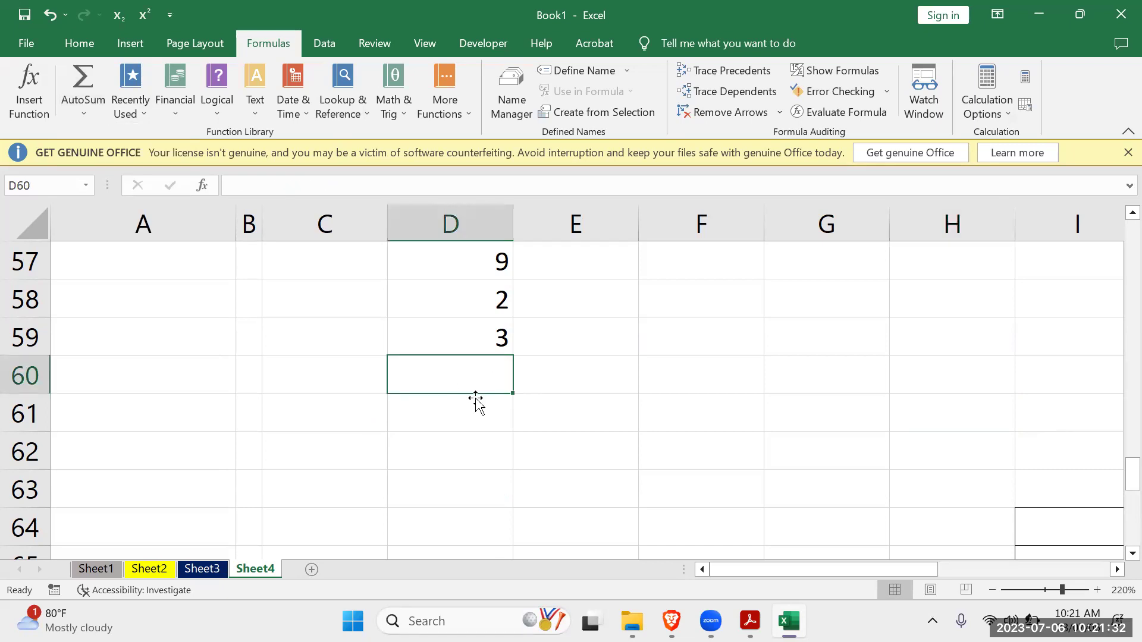
# Count the entries of D54:D59 in cell D60 with AutoSum's Count Numbers function and go through the counted cells.
pyautogui.scroll(2, 477, 403)
pyautogui.scroll(-1, 478, 404)
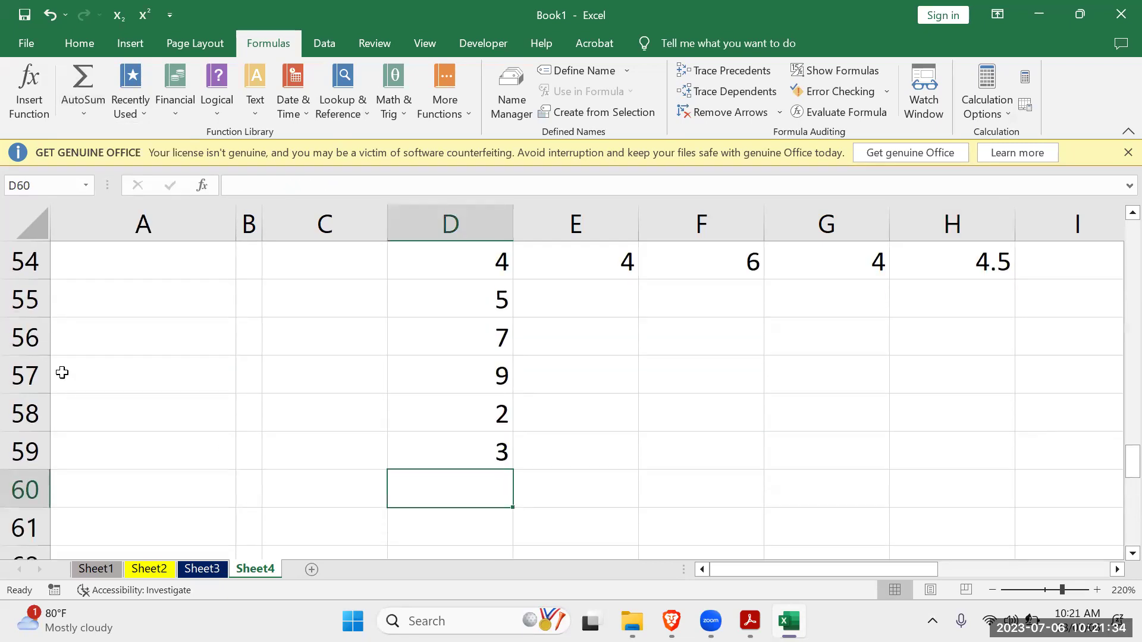
pyautogui.click(86, 106)
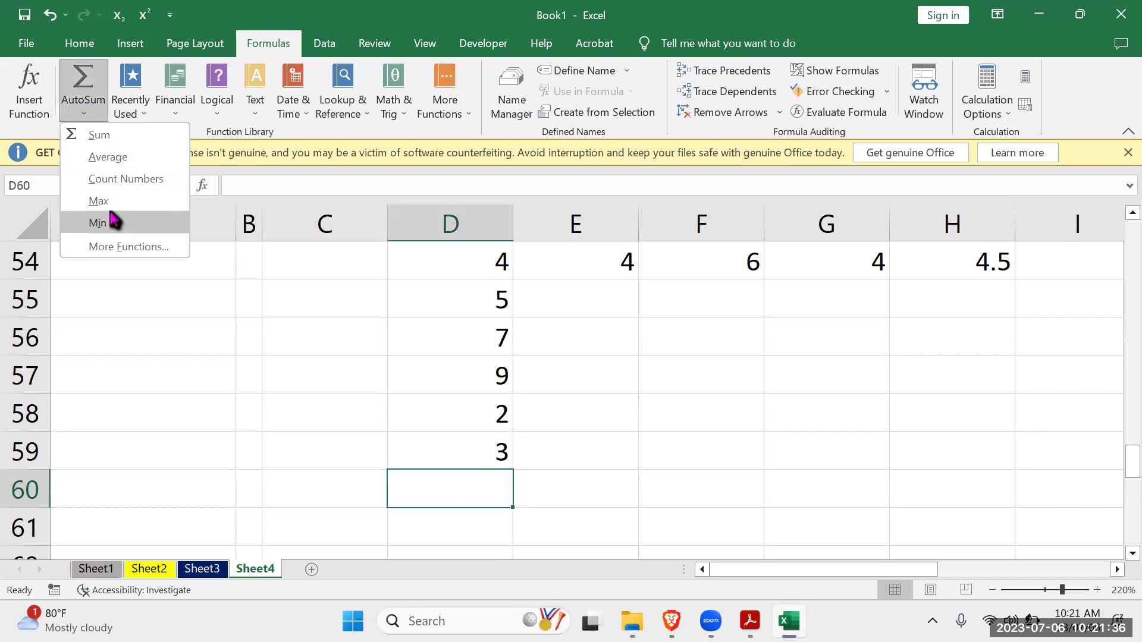
pyautogui.click(110, 185)
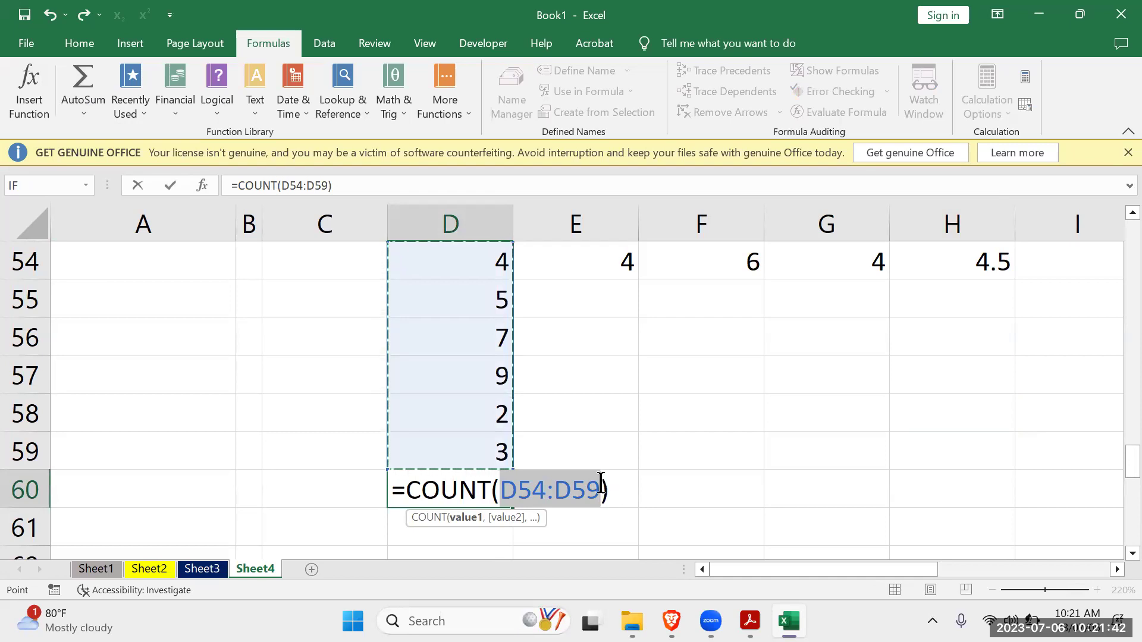
pyautogui.press('Return')
pyautogui.click(487, 490)
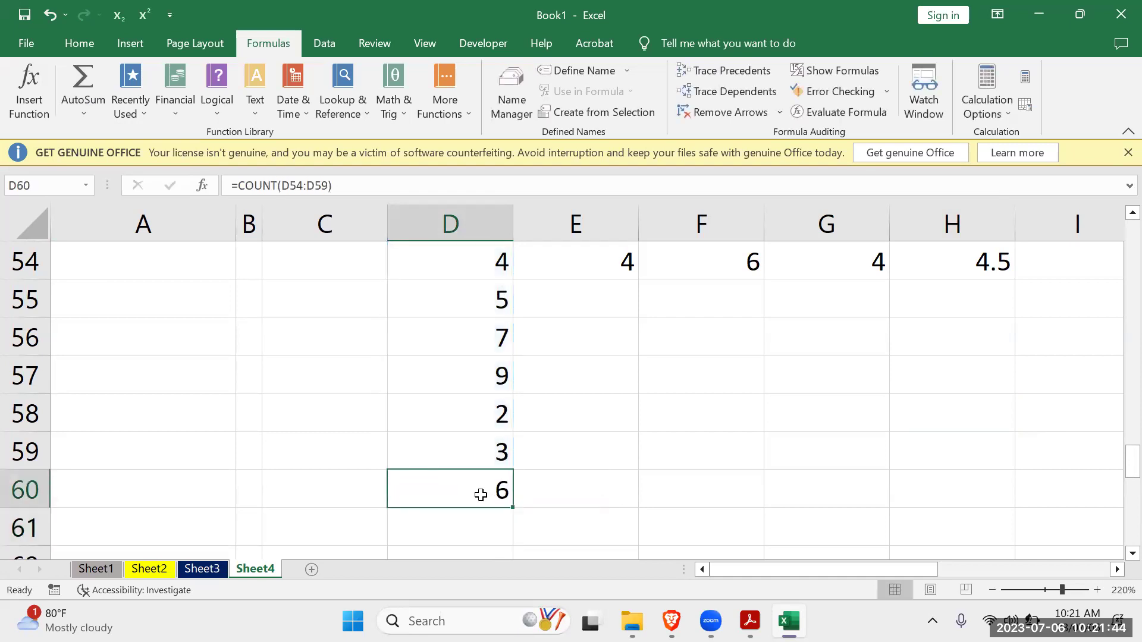
pyautogui.click(493, 447)
pyautogui.click(497, 410)
pyautogui.click(497, 375)
pyautogui.click(501, 337)
pyautogui.click(502, 253)
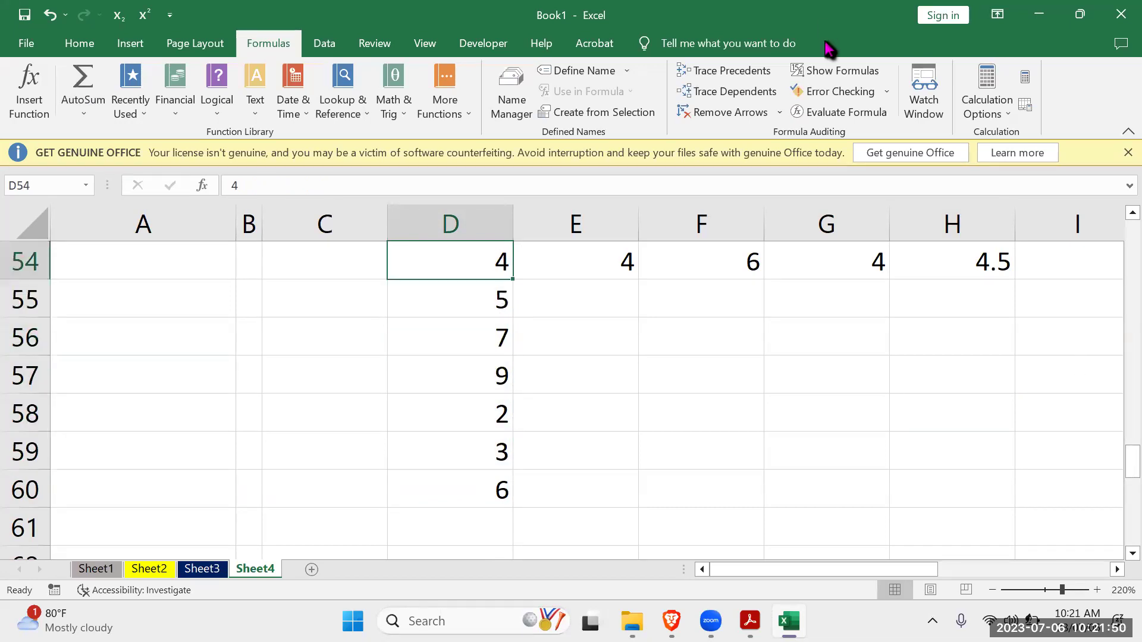
# Count the entries of D54:H54 in cell I54 with AutoSum's Count Numbers function and go through the counted cells one by one.
pyautogui.moveTo(851, 569); pyautogui.dragTo(948, 572)
pyautogui.click(732, 264)
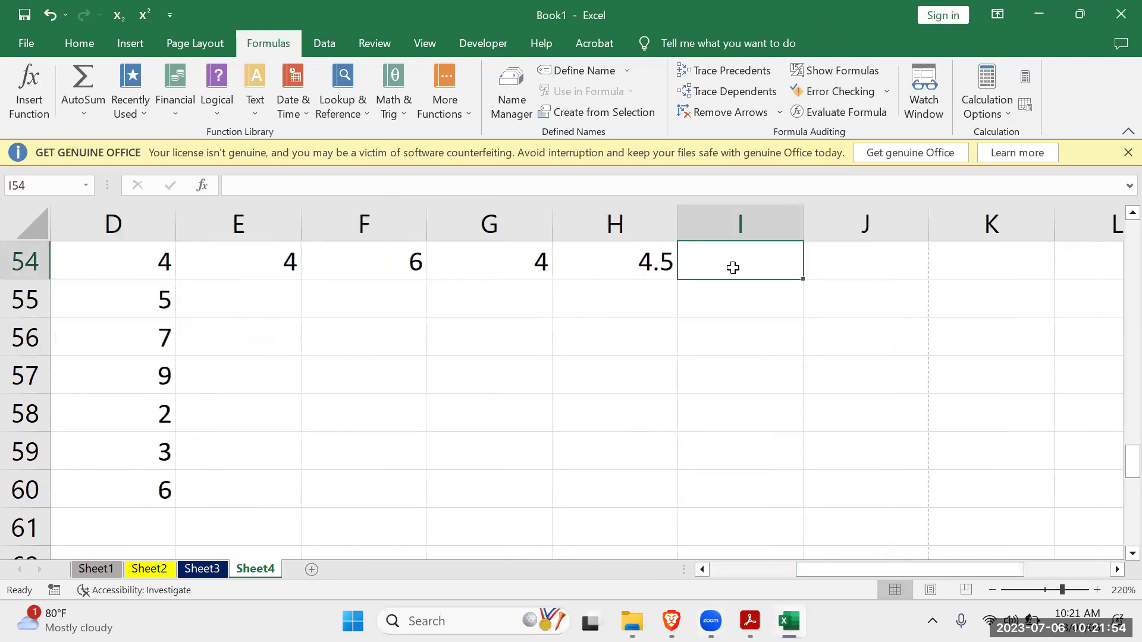
pyautogui.click(84, 113)
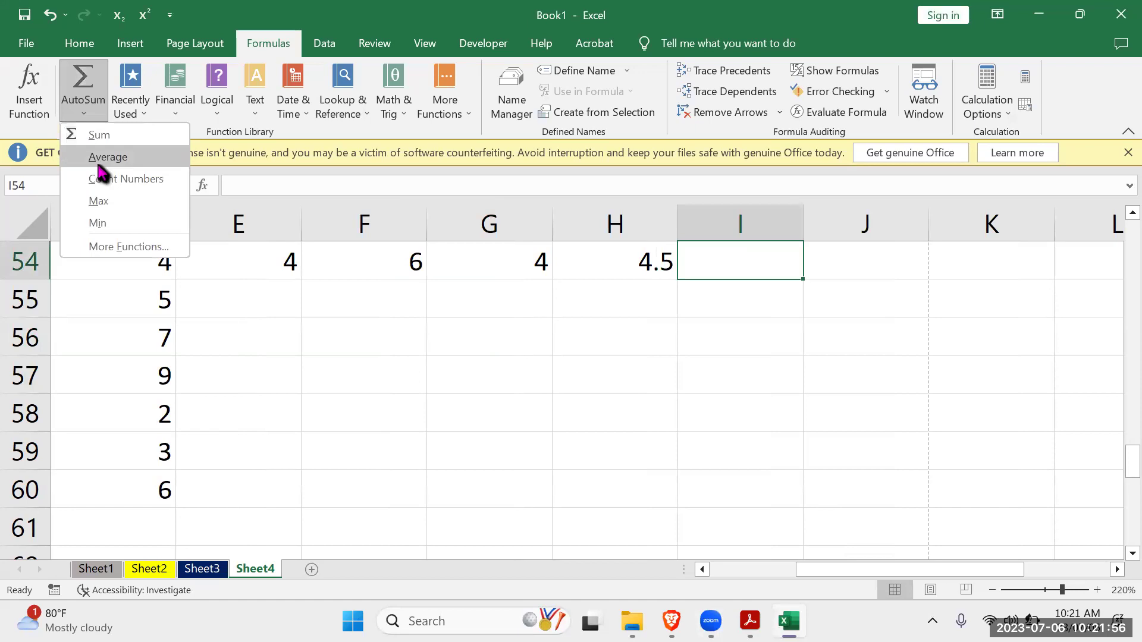
pyautogui.click(110, 182)
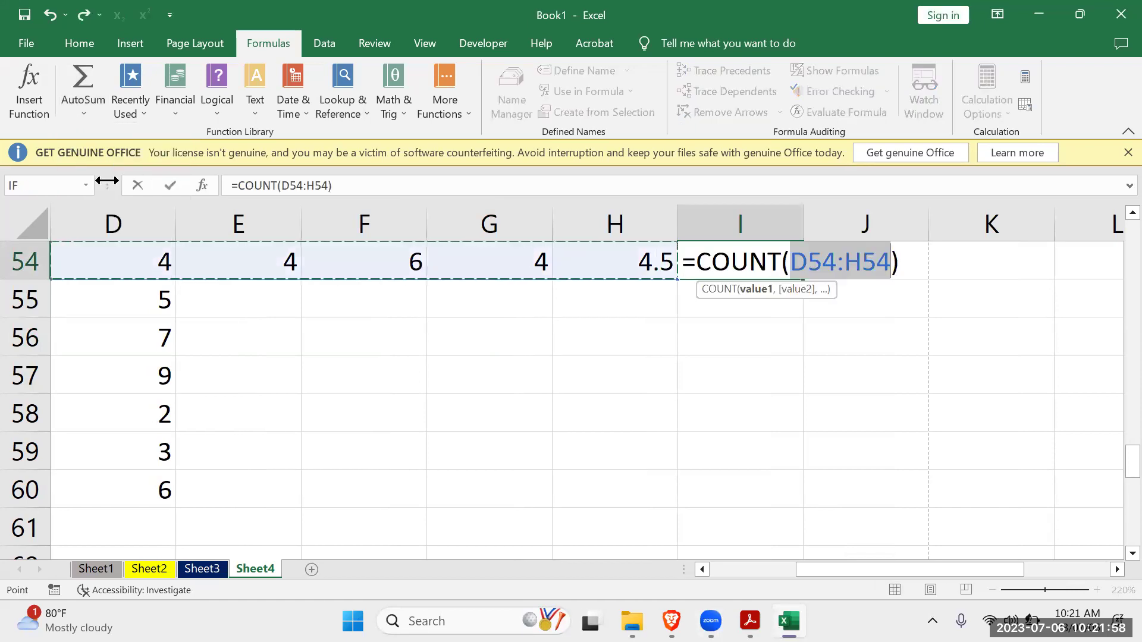
pyautogui.press('Return')
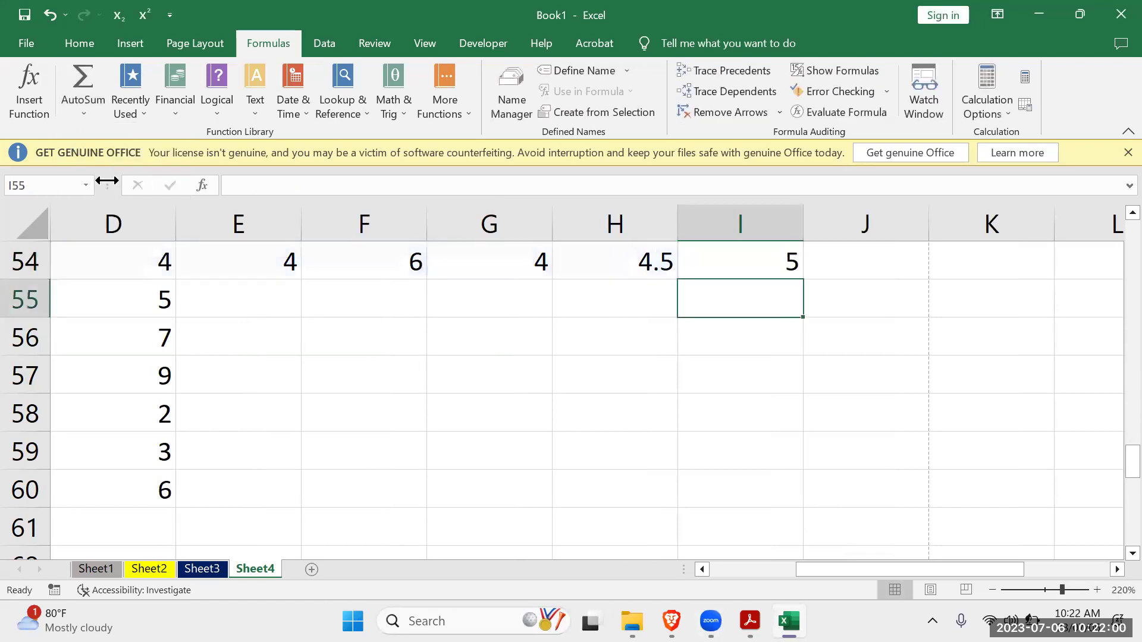
pyautogui.click(150, 260)
pyautogui.click(256, 266)
pyautogui.click(360, 266)
pyautogui.click(464, 263)
pyautogui.click(614, 258)
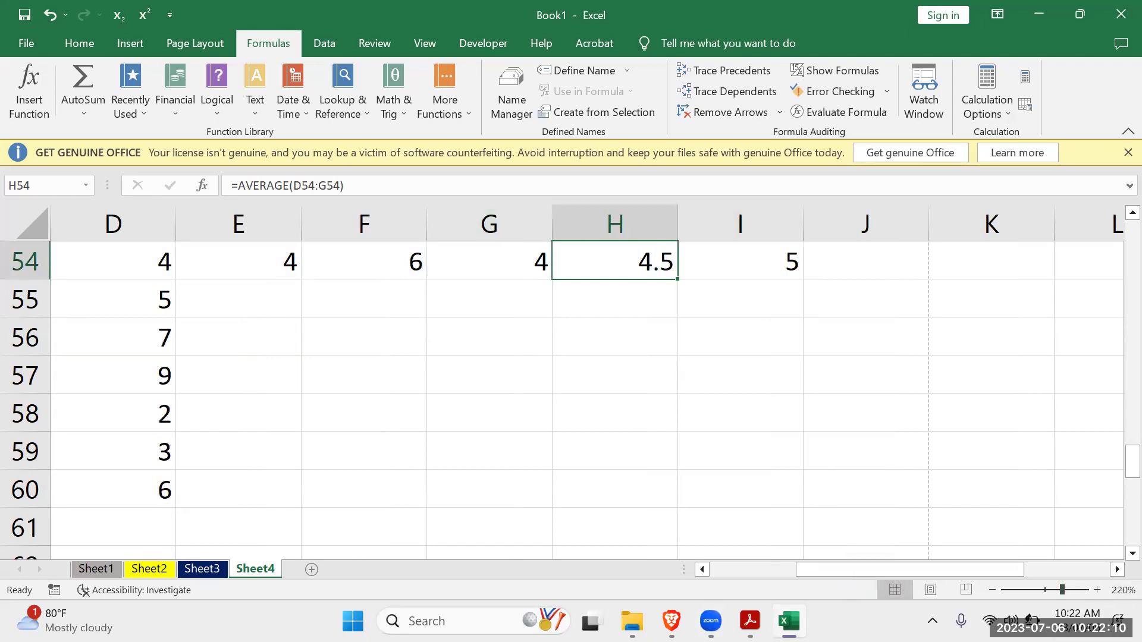
# Find the maximum of D54:D60 in cell D61 with AutoSum's Max function and check its formula.
pyautogui.moveTo(868, 570); pyautogui.dragTo(711, 568)
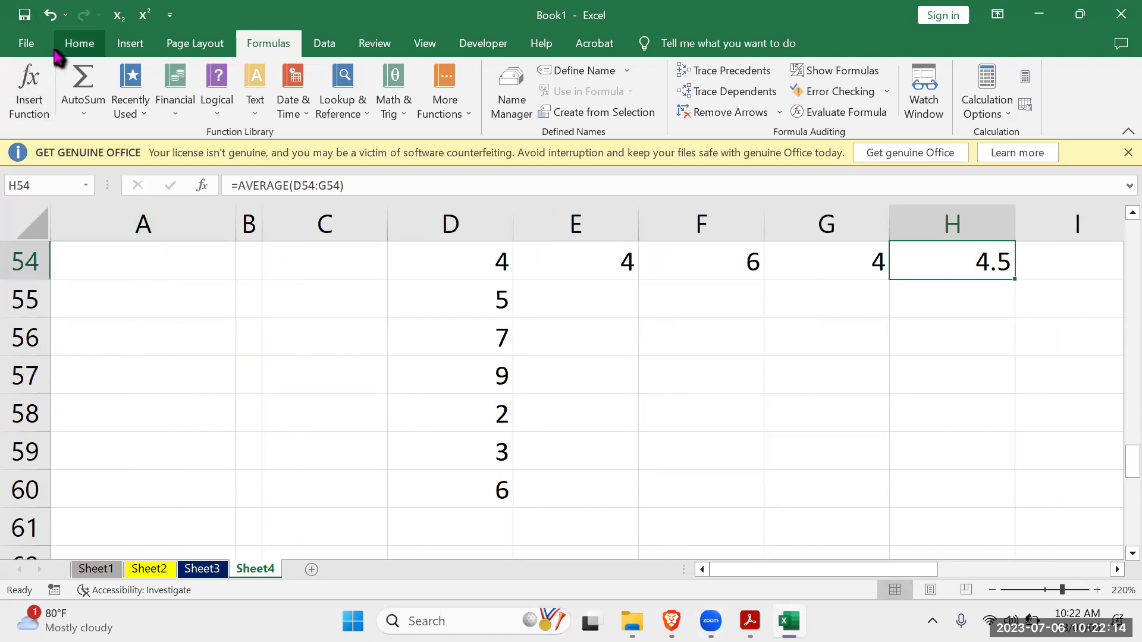
pyautogui.click(84, 114)
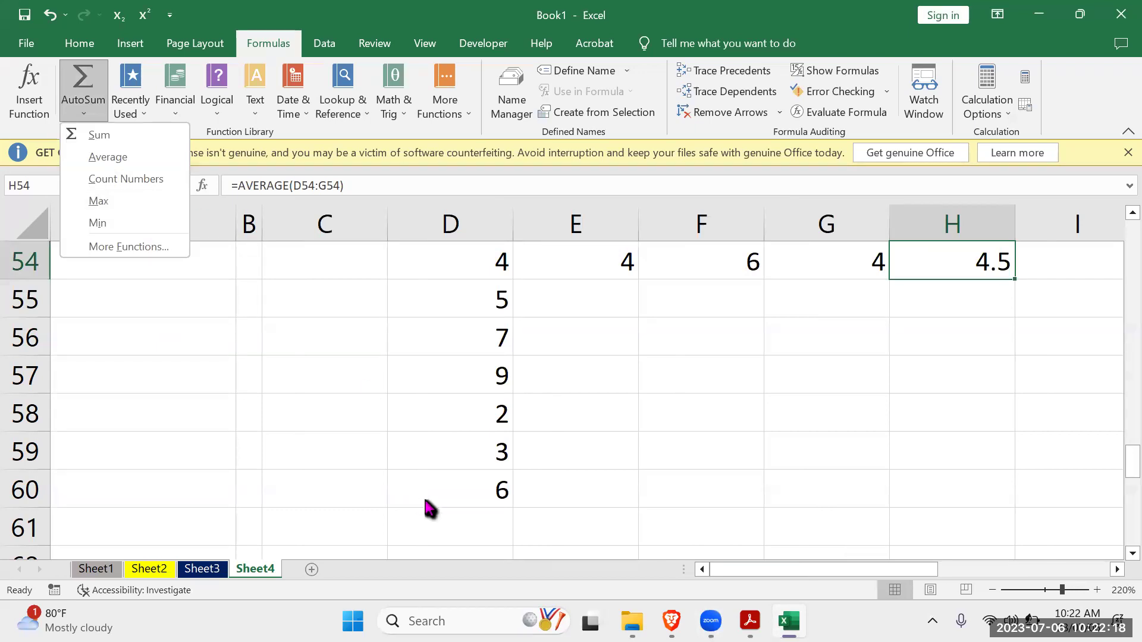
pyautogui.scroll(-2, 461, 515)
pyautogui.scroll(1, 469, 502)
pyautogui.scroll(1, 469, 499)
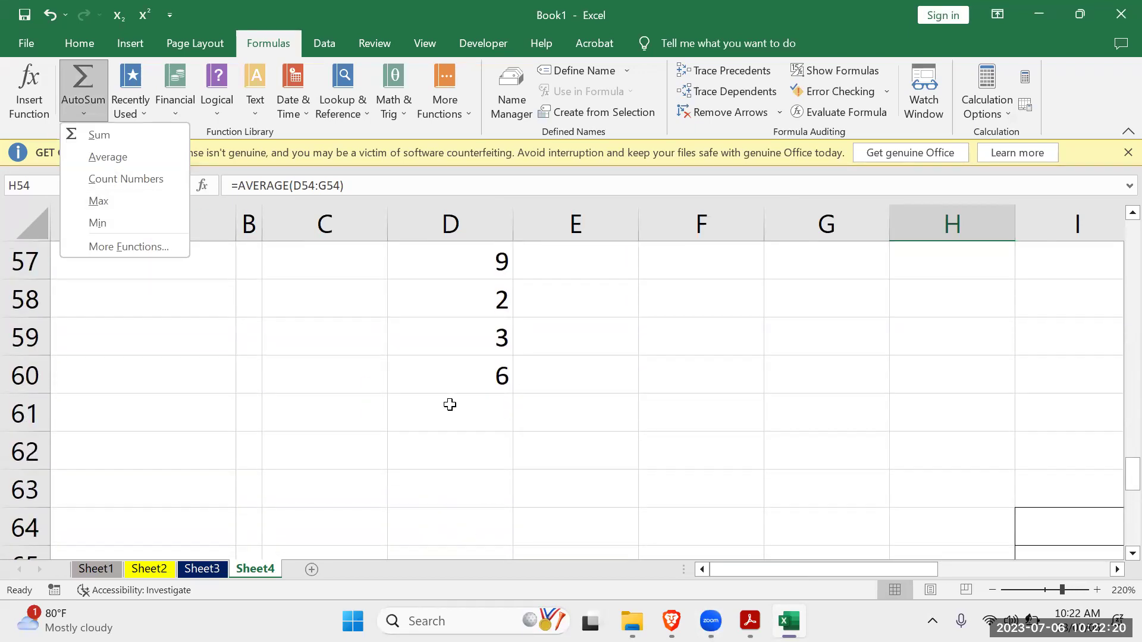
pyautogui.click(449, 406)
pyautogui.click(73, 125)
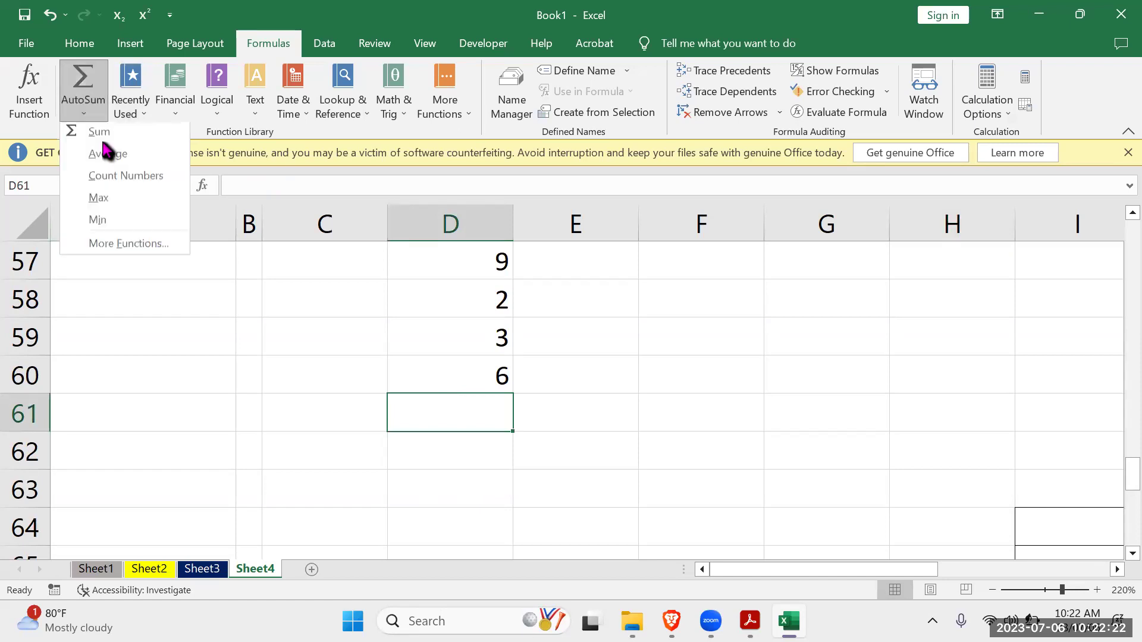
pyautogui.click(123, 203)
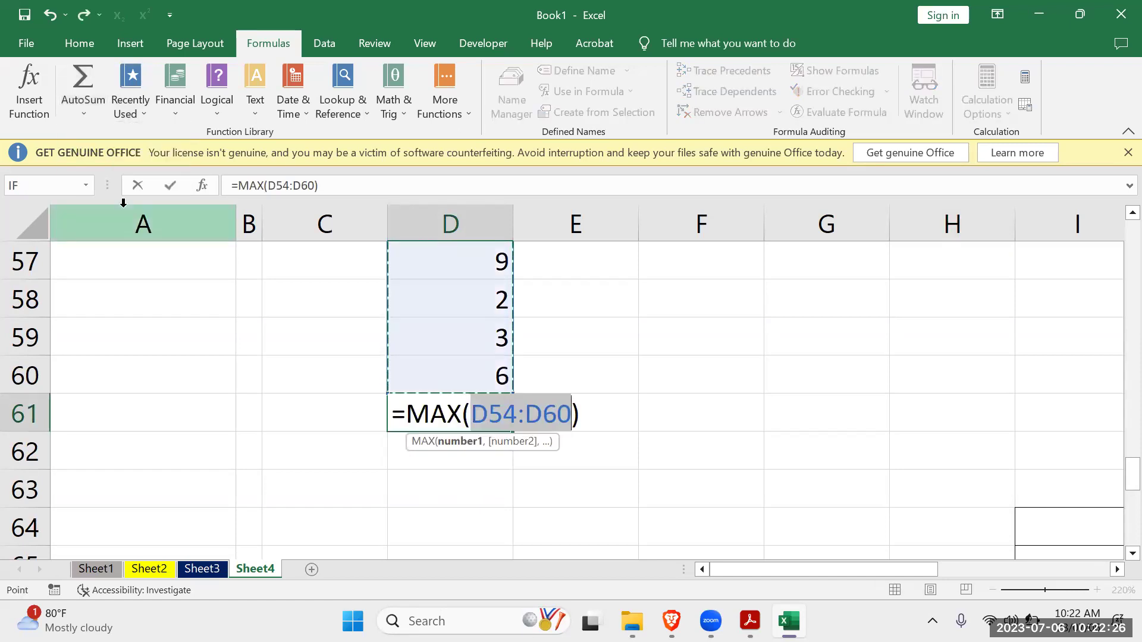
pyautogui.press('Return')
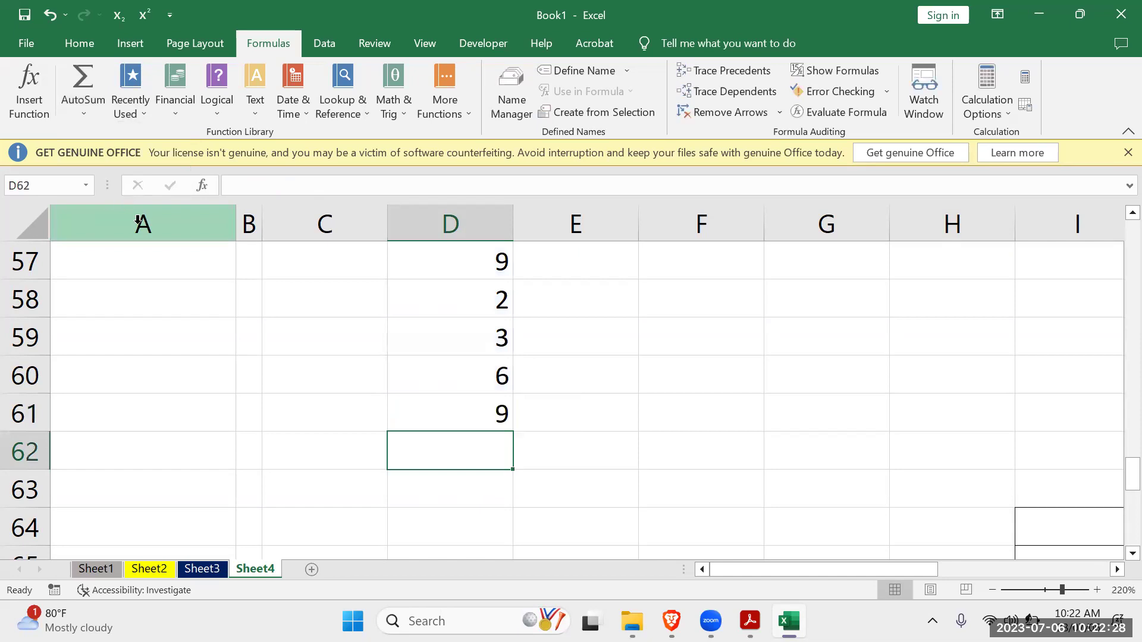
pyautogui.click(500, 416)
# Replace the count formula in cell I54 with the maximum of D54:H54 using AutoSum's Max function.
pyautogui.moveTo(743, 576); pyautogui.dragTo(710, 571)
pyautogui.scroll(2, 683, 504)
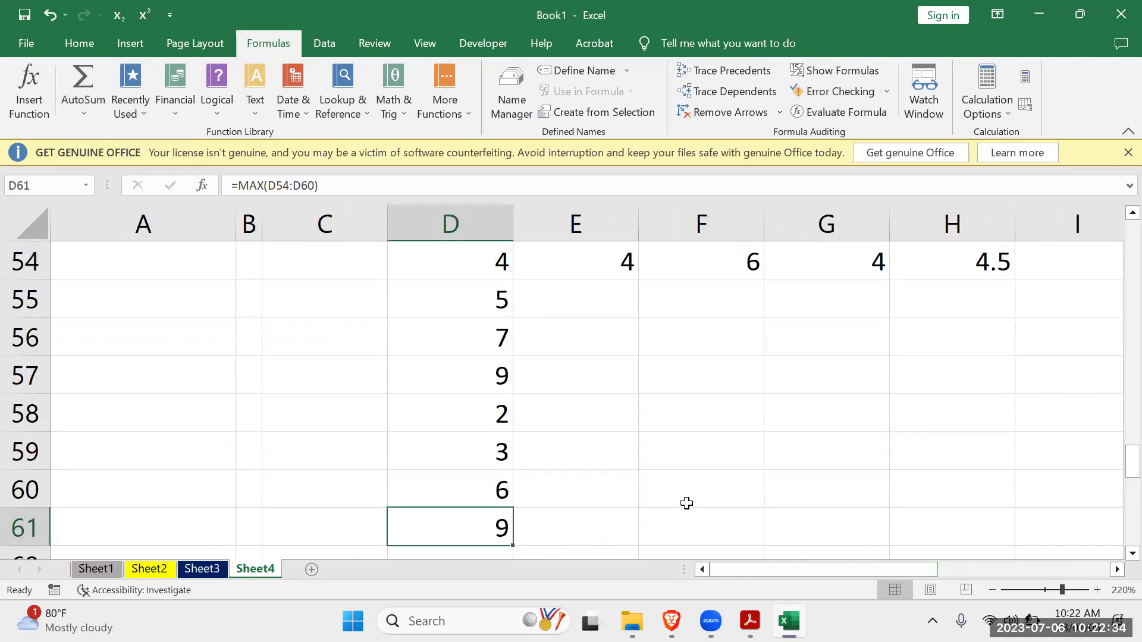
pyautogui.click(1100, 377)
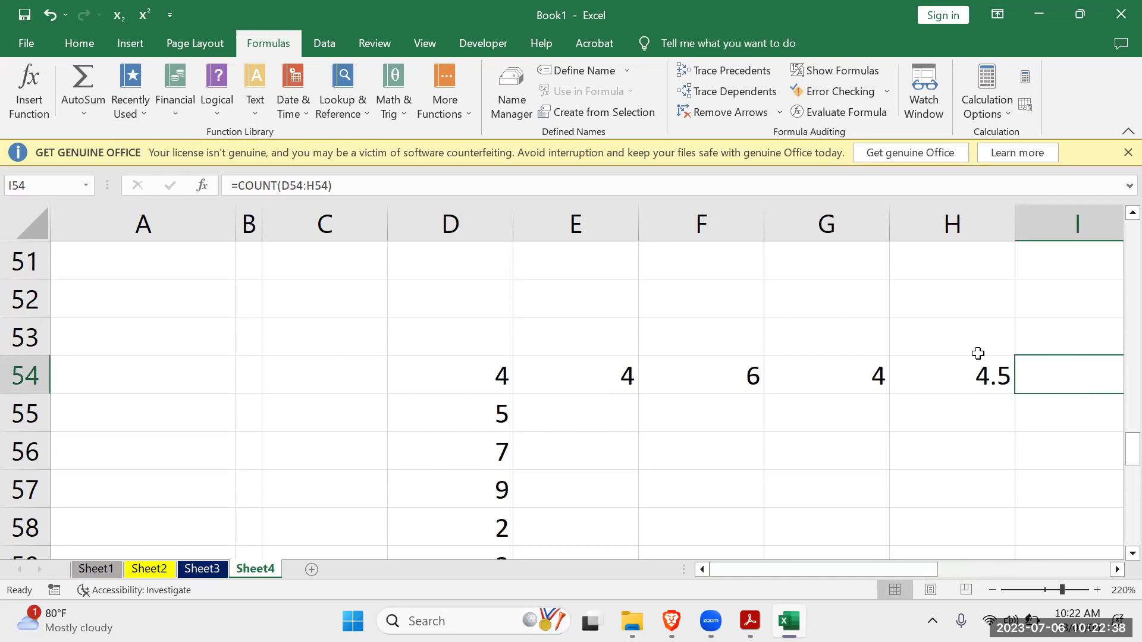
pyautogui.click(84, 113)
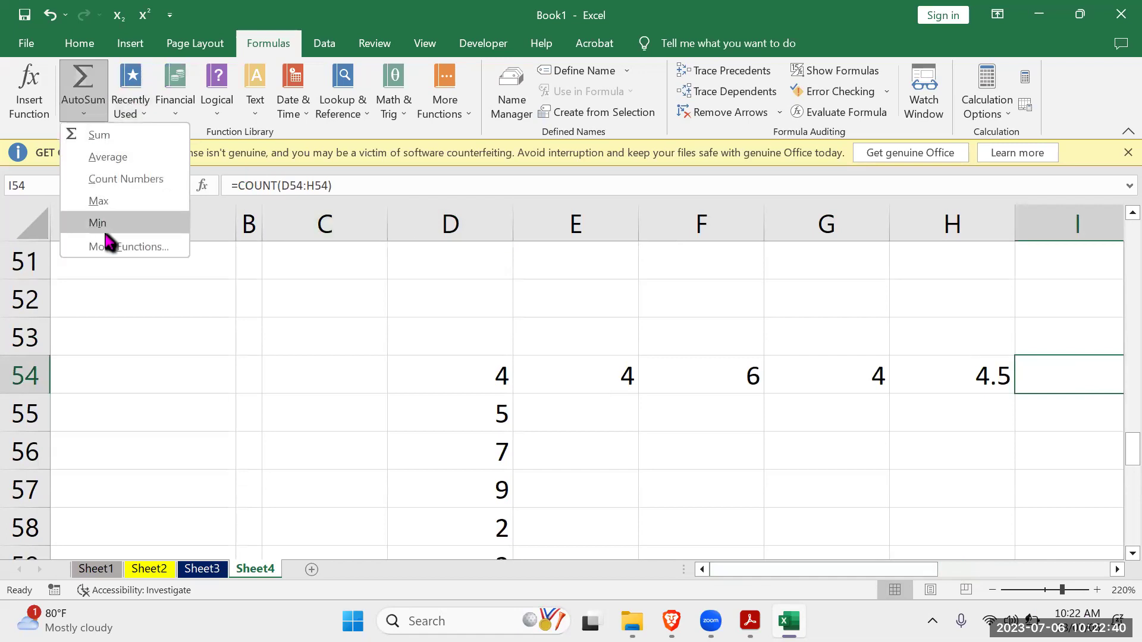
pyautogui.click(109, 205)
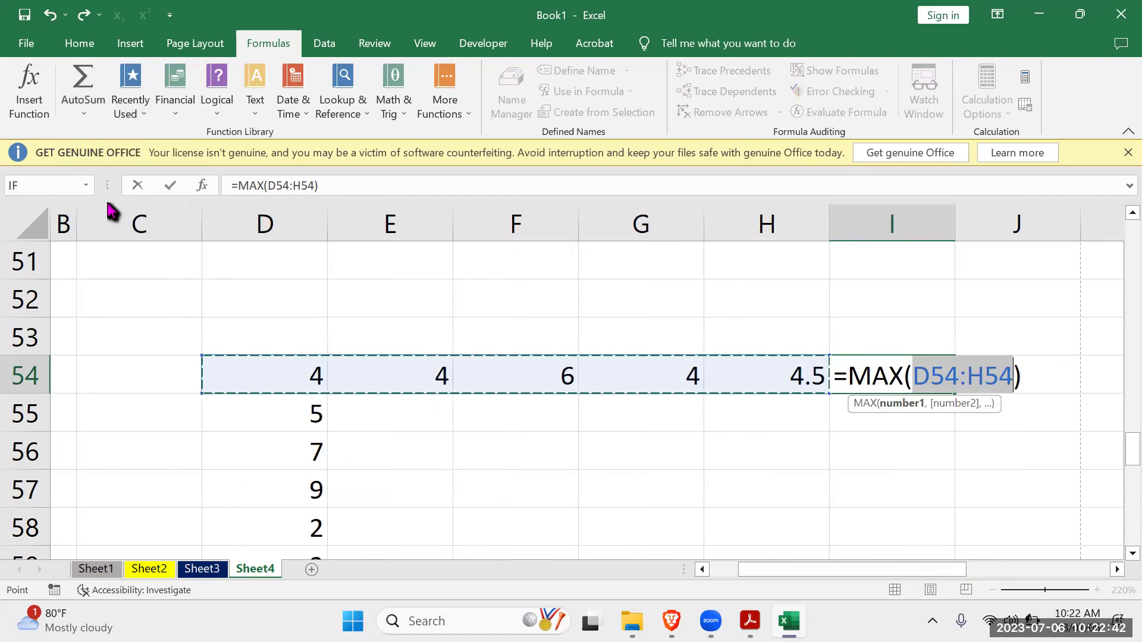
pyautogui.press('Return')
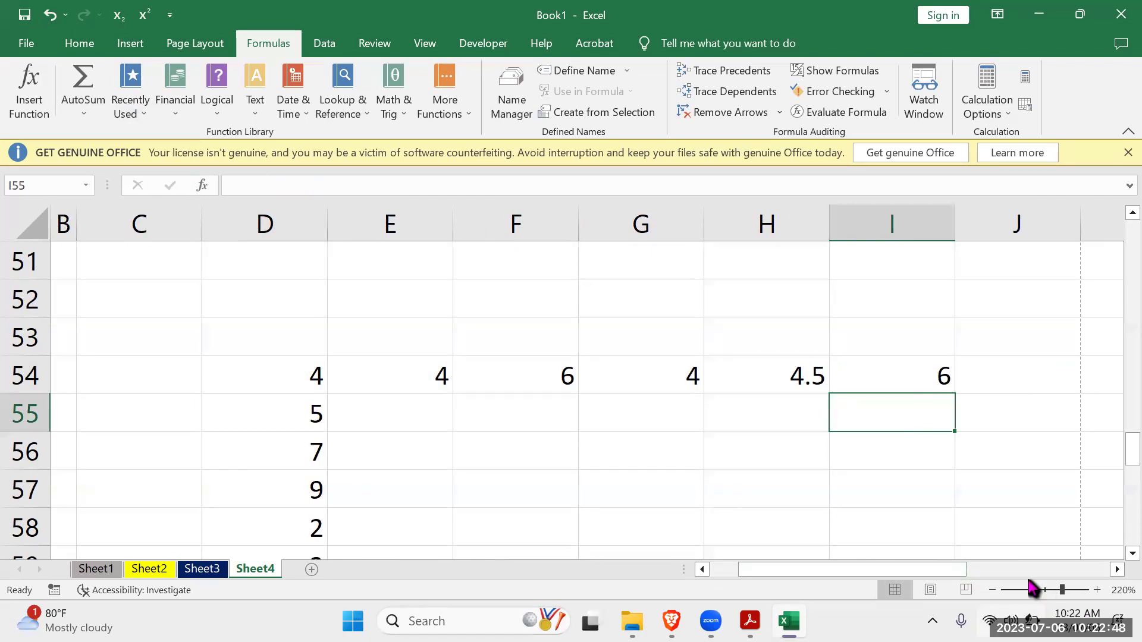
# Find the minimum of D54:D61 in cell D62 with AutoSum's Min function and check its formula.
pyautogui.moveTo(892, 570); pyautogui.dragTo(725, 534)
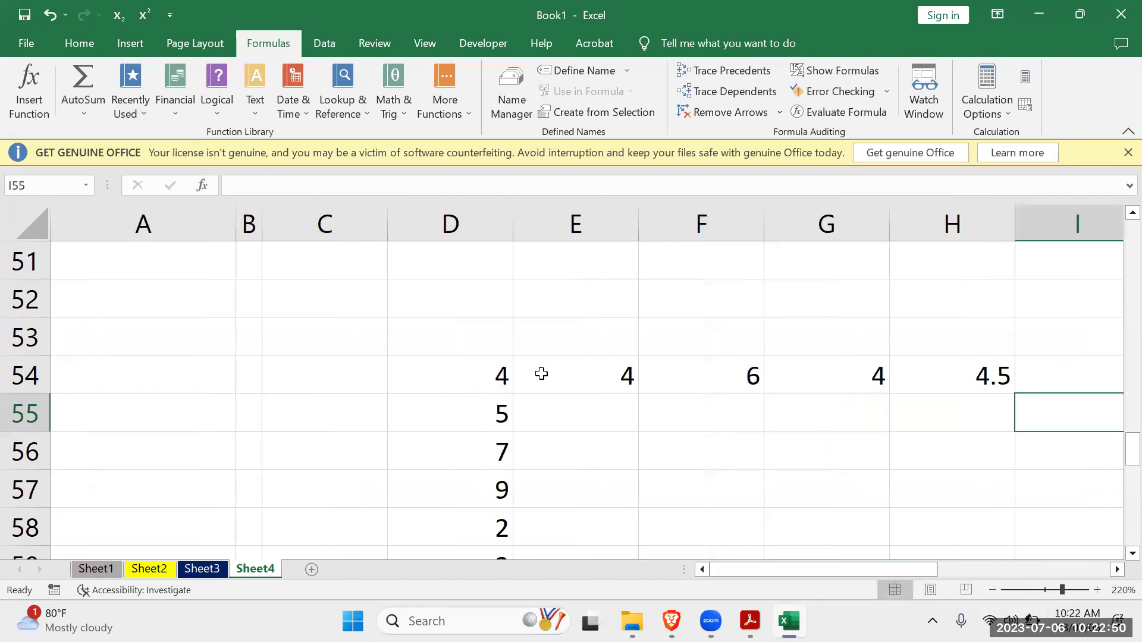
pyautogui.scroll(-2, 543, 381)
pyautogui.click(506, 440)
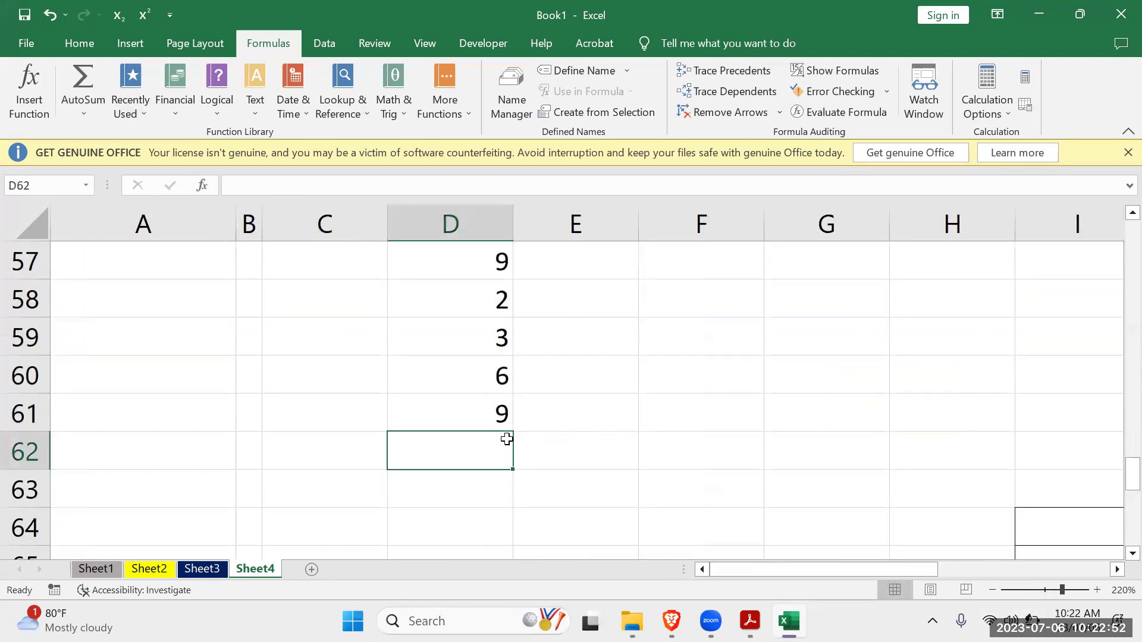
pyautogui.click(84, 112)
pyautogui.click(98, 224)
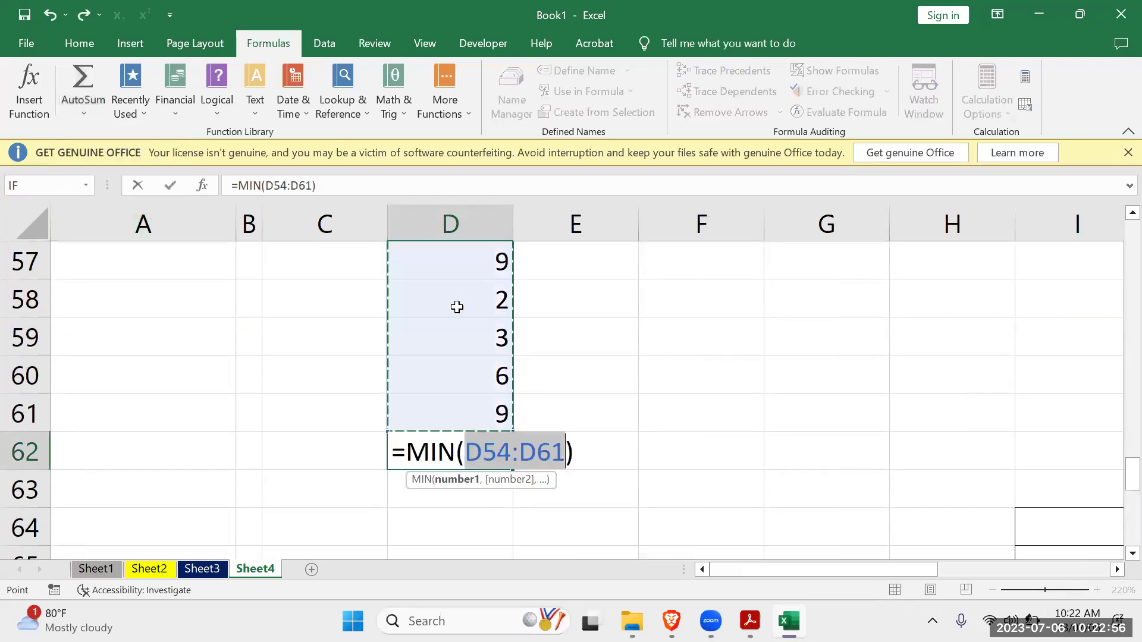
pyautogui.press('Return')
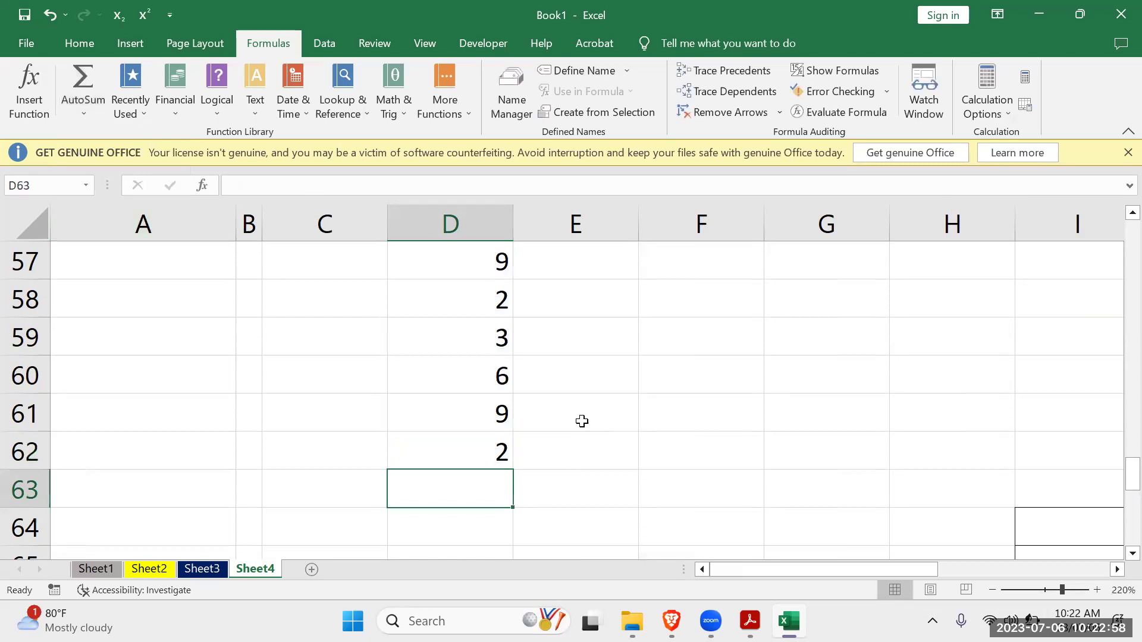
pyautogui.click(500, 447)
# Find the minimum of the row 54 numbers in cell J54 with AutoSum's Min function.
pyautogui.scroll(2, 498, 398)
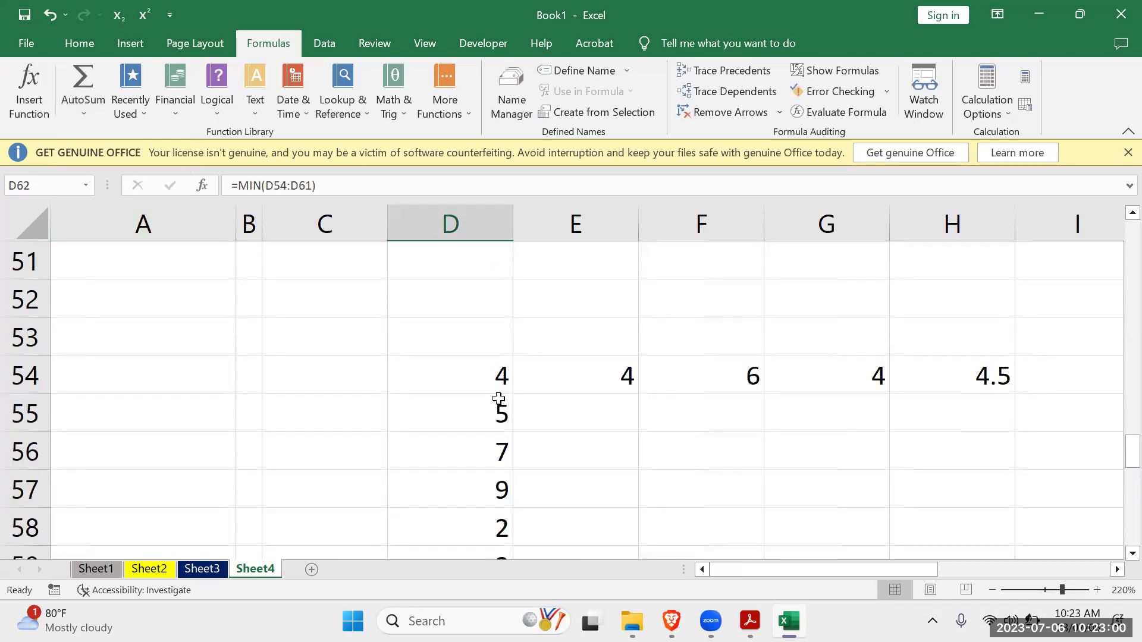
pyautogui.moveTo(910, 568); pyautogui.dragTo(993, 561)
pyautogui.click(733, 365)
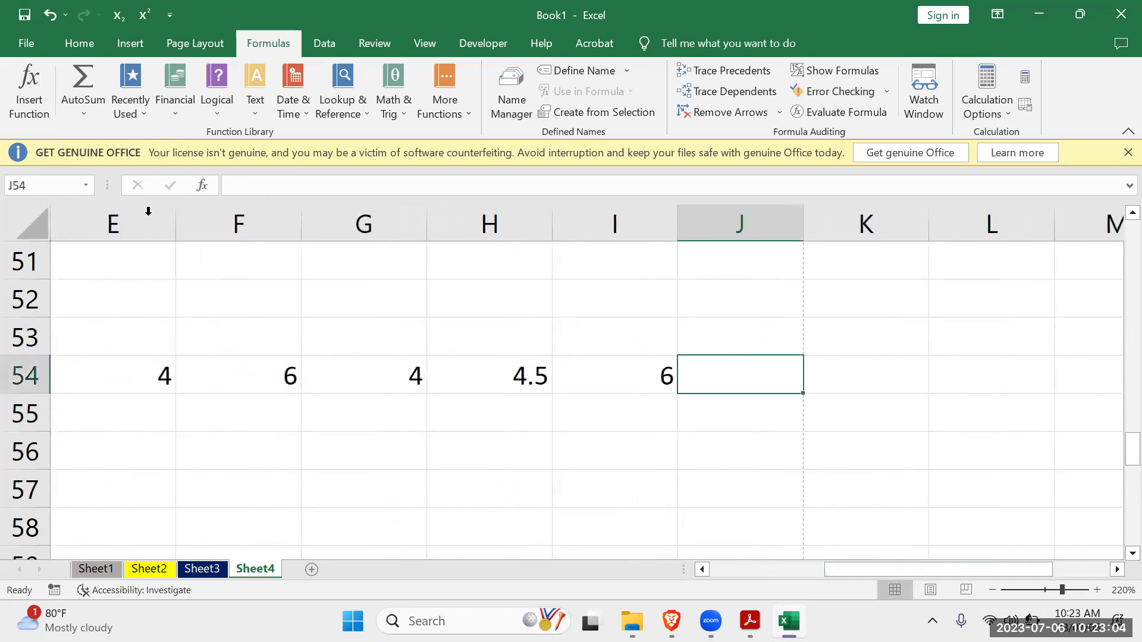
pyautogui.click(83, 114)
pyautogui.click(114, 224)
pyautogui.press('Return')
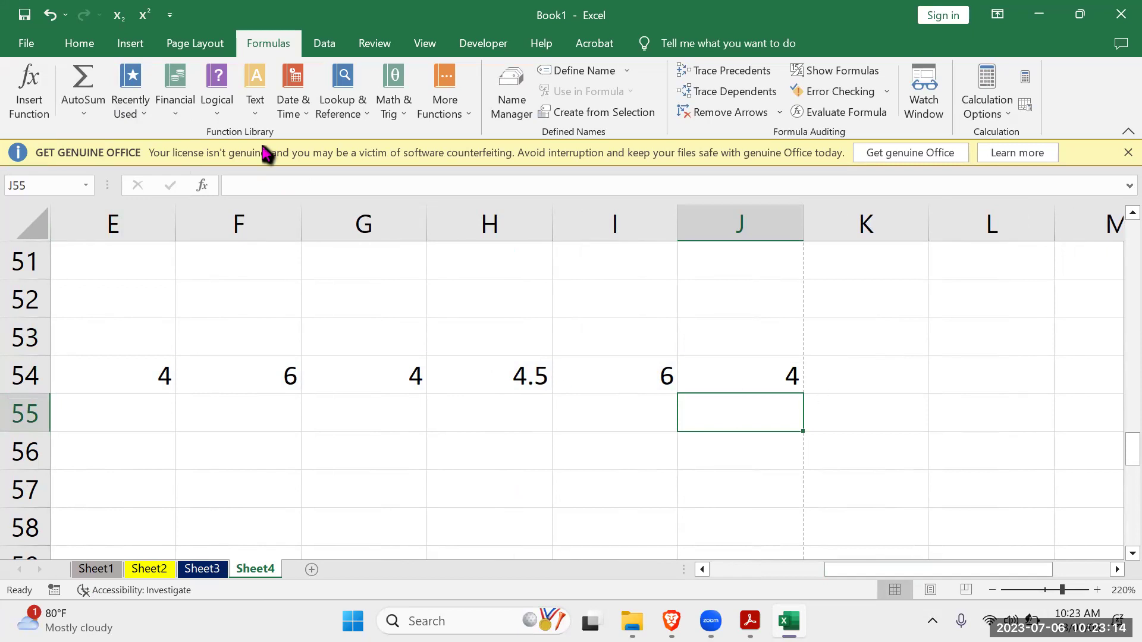
# Look through the Insert Function dialog and the Recently Used, Financial and Logical function lists without inserting a function.
pyautogui.click(84, 115)
pyautogui.click(83, 246)
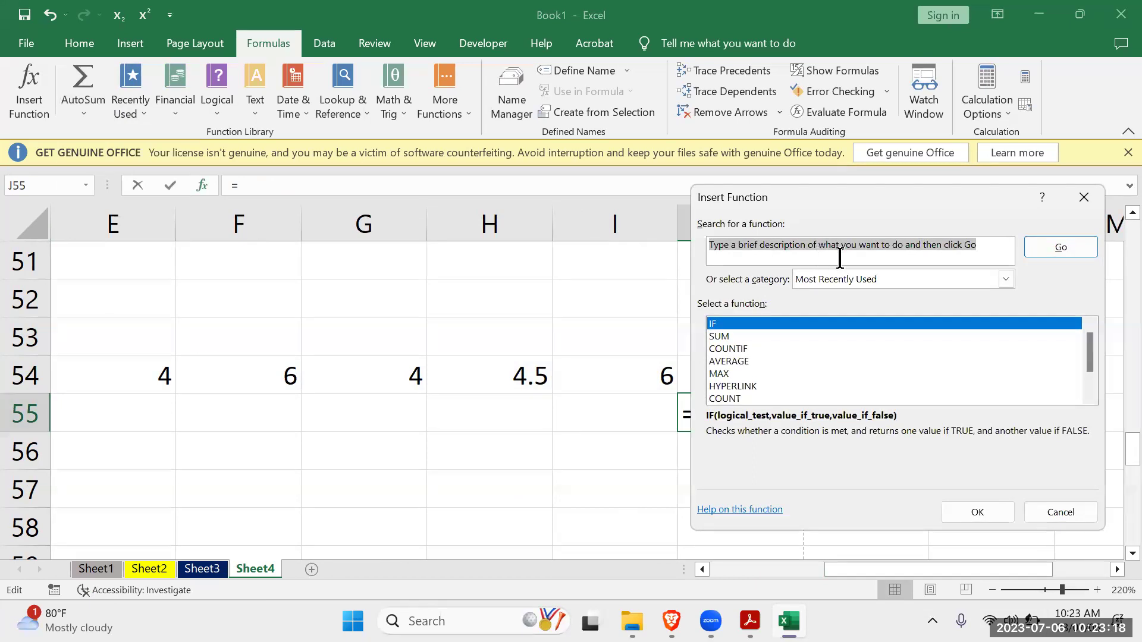
pyautogui.click(1084, 197)
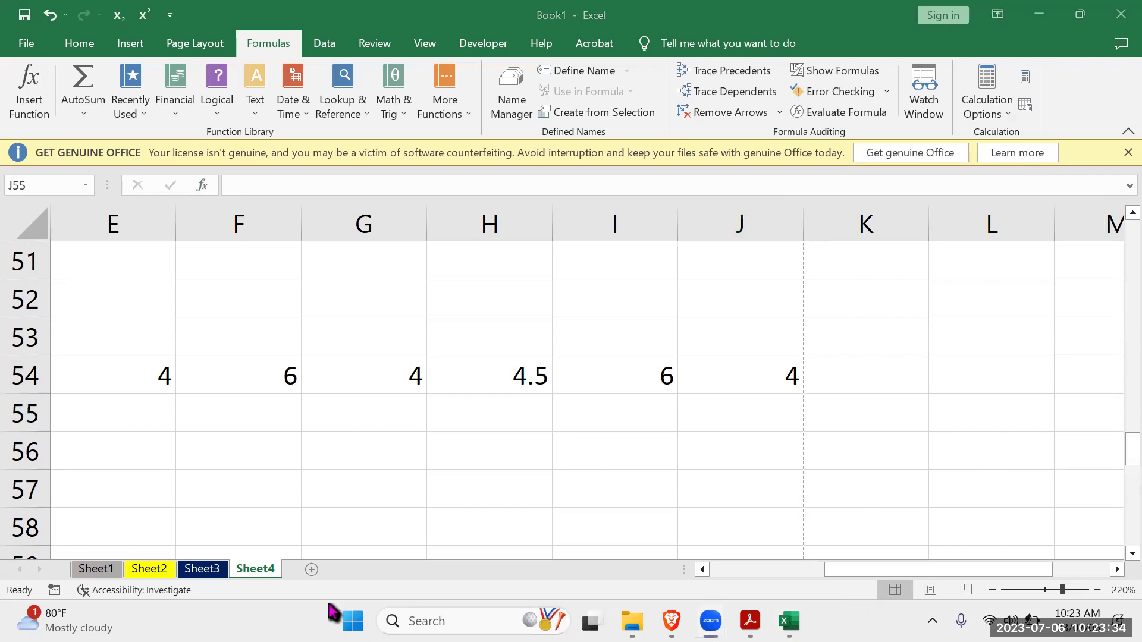
pyautogui.click(132, 111)
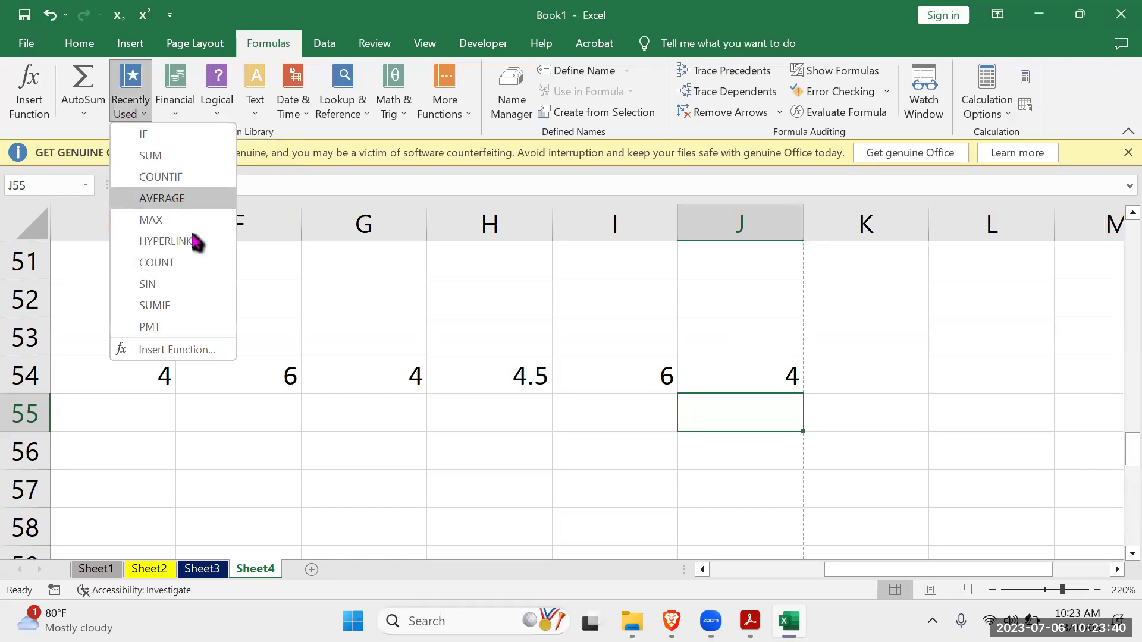
pyautogui.click(184, 119)
pyautogui.click(184, 119)
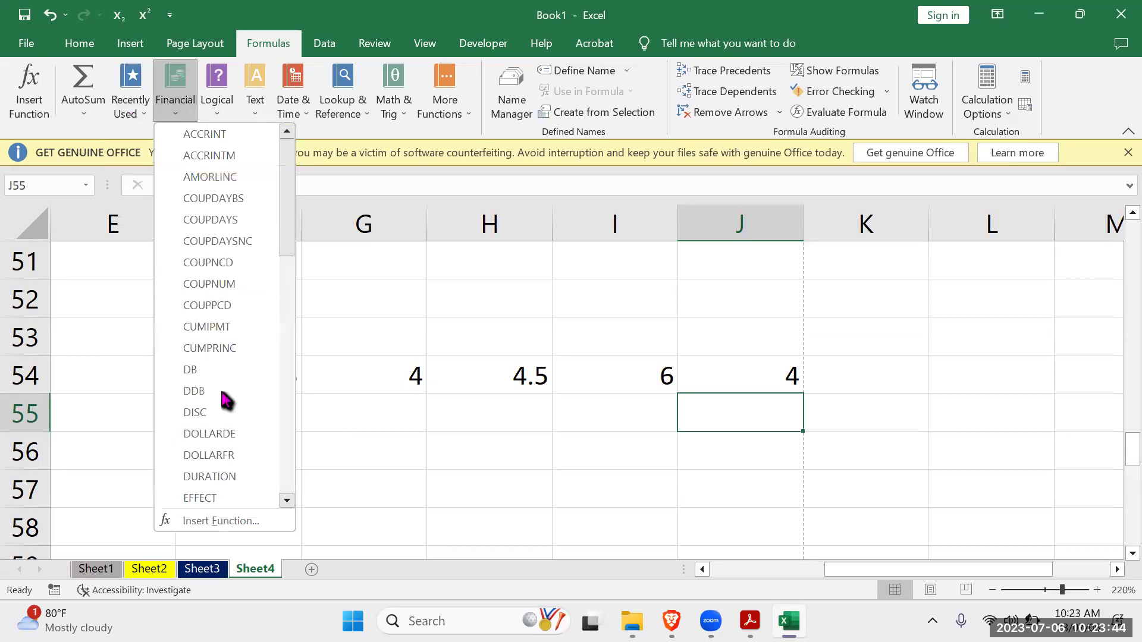
pyautogui.scroll(-12, 217, 406)
pyautogui.scroll(6, 219, 406)
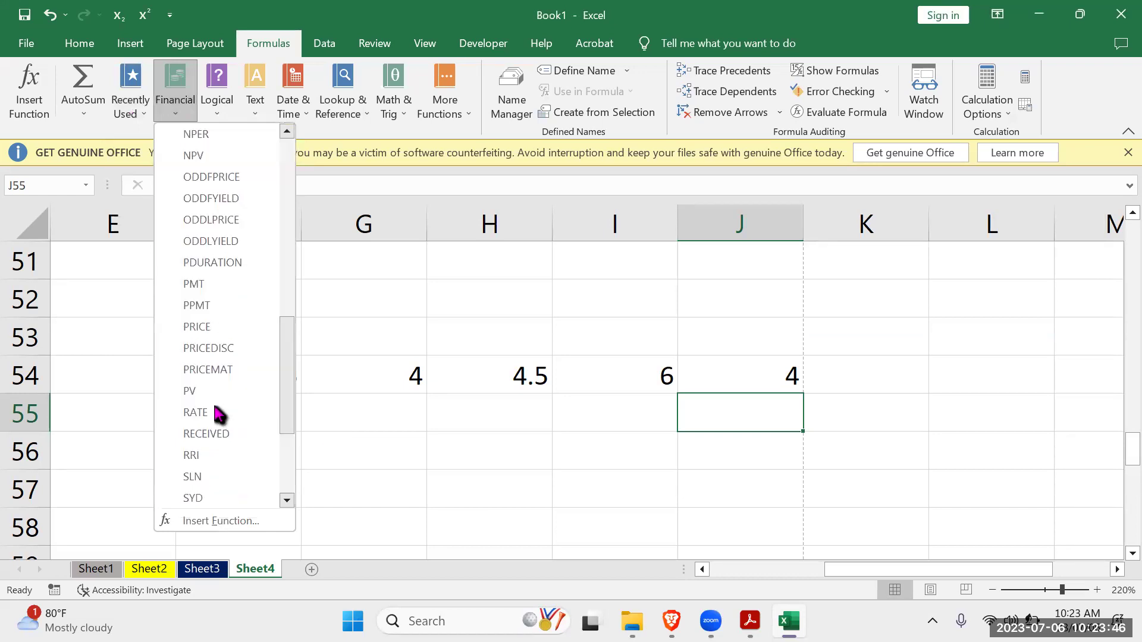
pyautogui.click(224, 113)
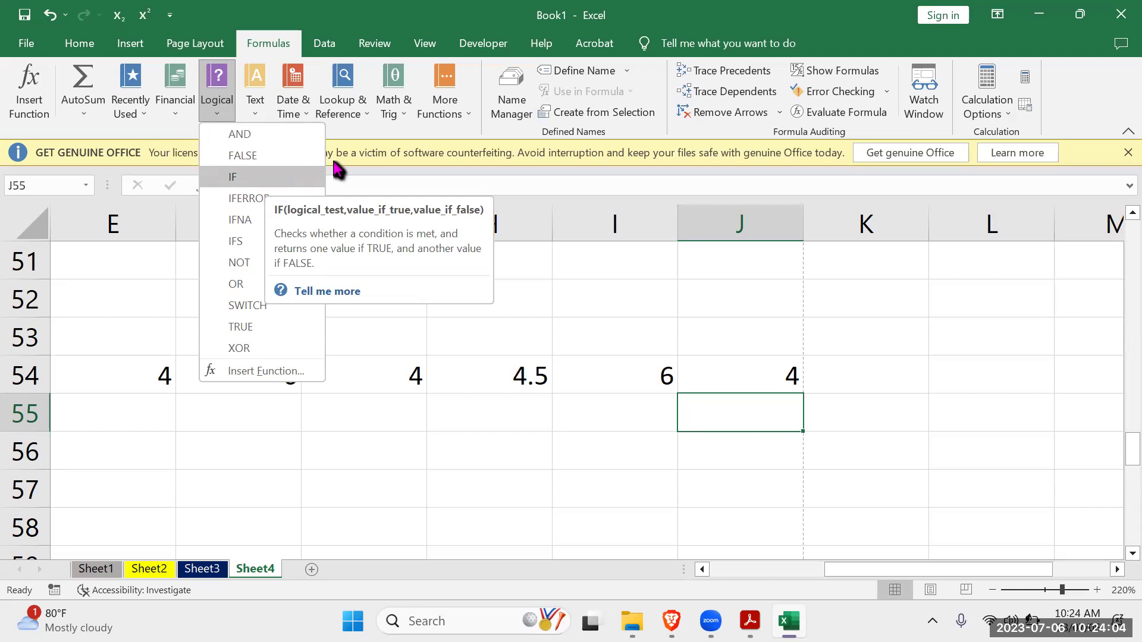
pyautogui.click(429, 532)
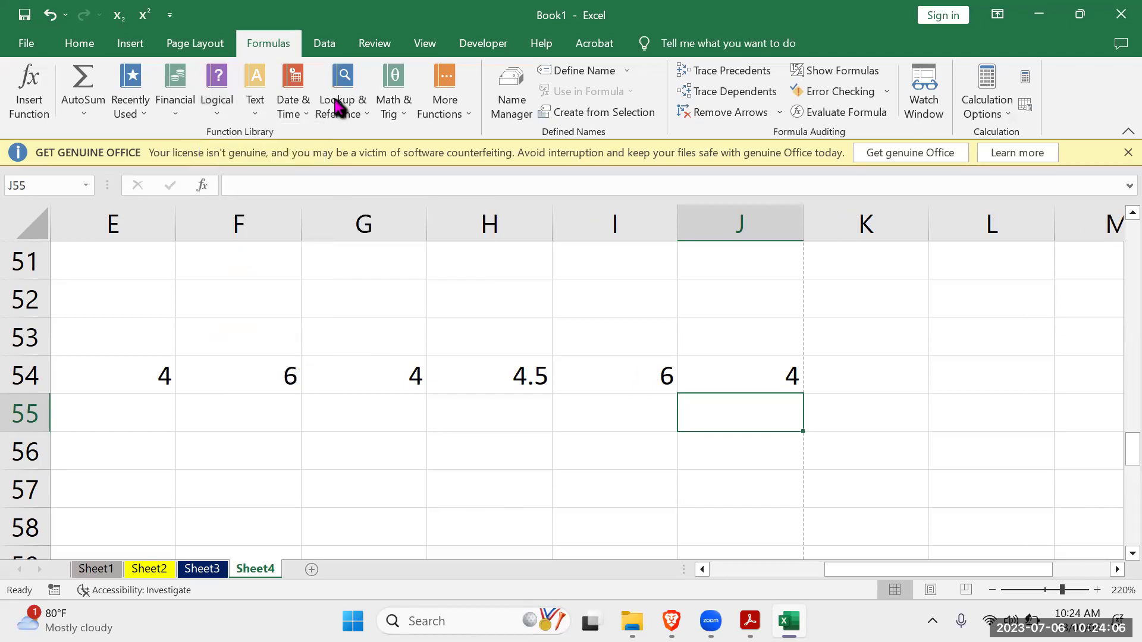
pyautogui.click(324, 43)
pyautogui.click(375, 44)
pyautogui.click(429, 44)
pyautogui.click(483, 43)
pyautogui.click(541, 44)
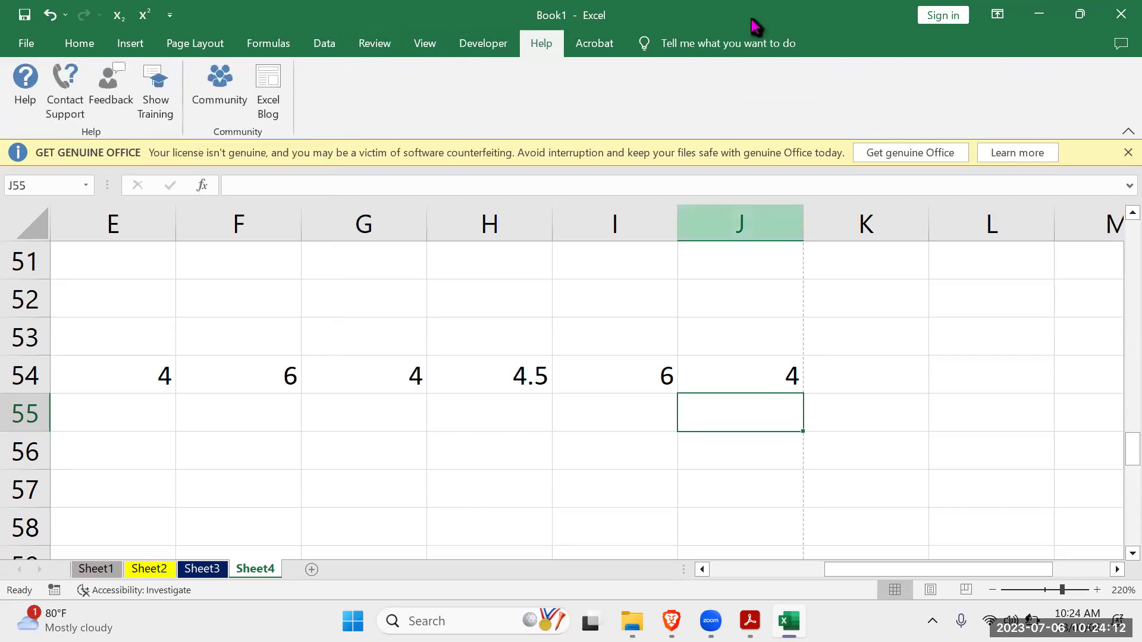
# Clear the contents of cells E54:J55.
pyautogui.click(815, 373)
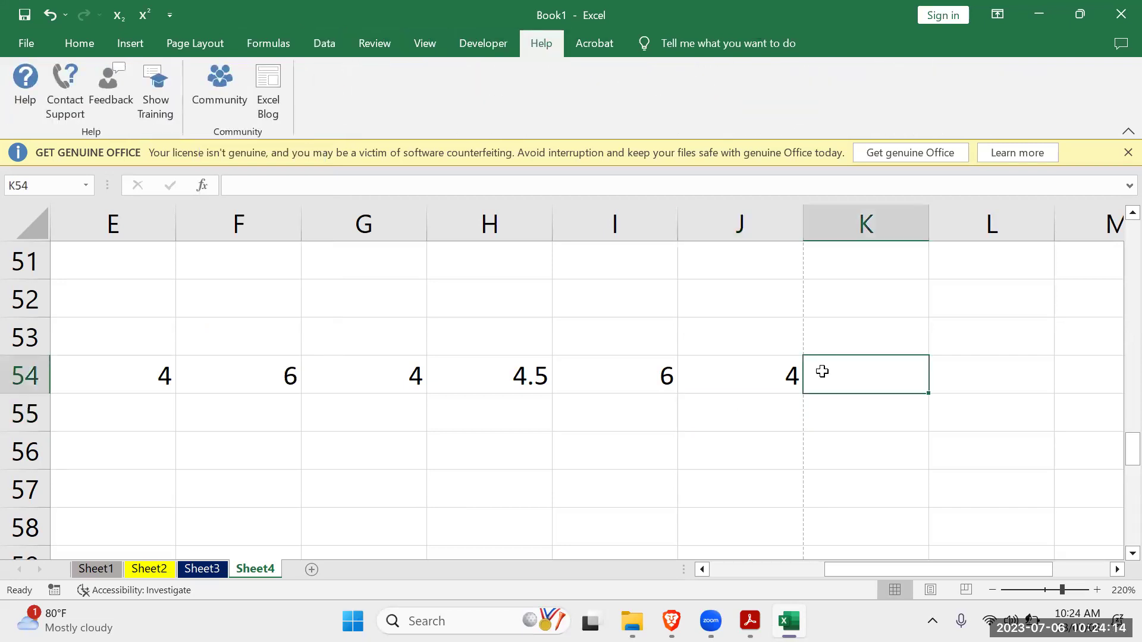
pyautogui.moveTo(71, 360); pyautogui.dragTo(779, 398)
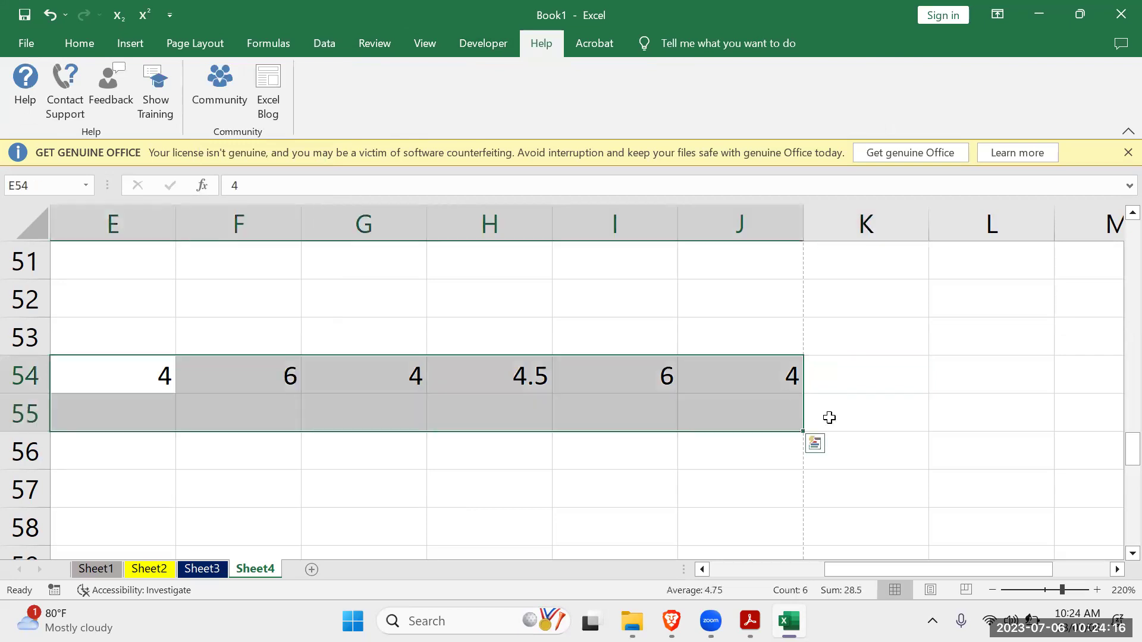
pyautogui.press('Delete')
pyautogui.click(434, 556)
# Enter Mon in cell H54.
pyautogui.click(430, 365)
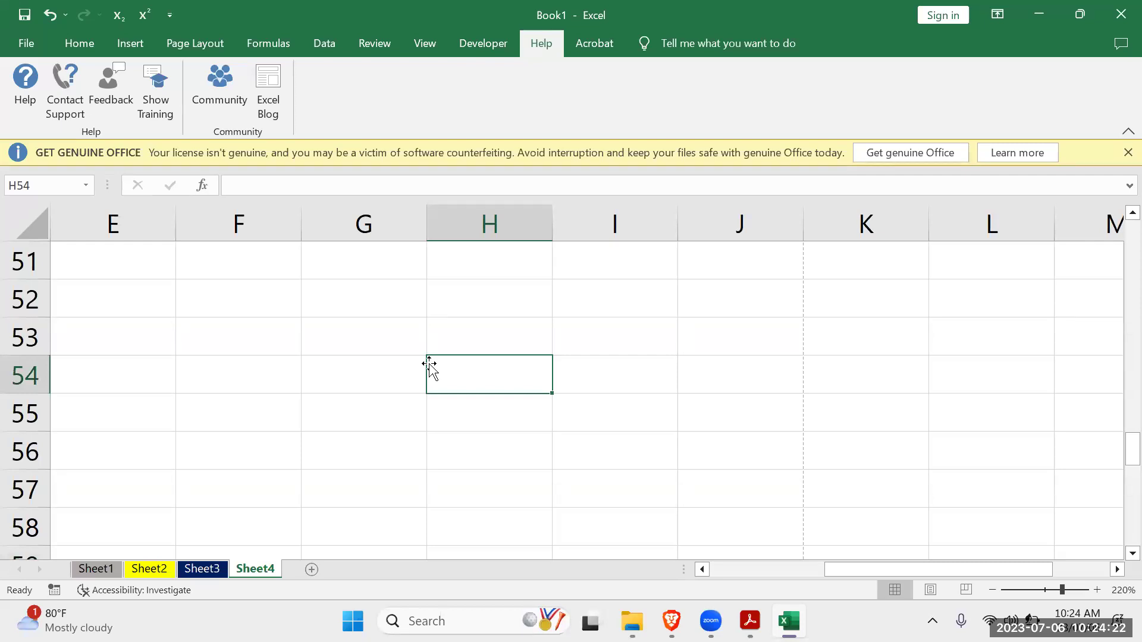
pyautogui.write('MOn')
pyautogui.press('BackSpace')
pyautogui.press('BackSpace')
pyautogui.write('on')
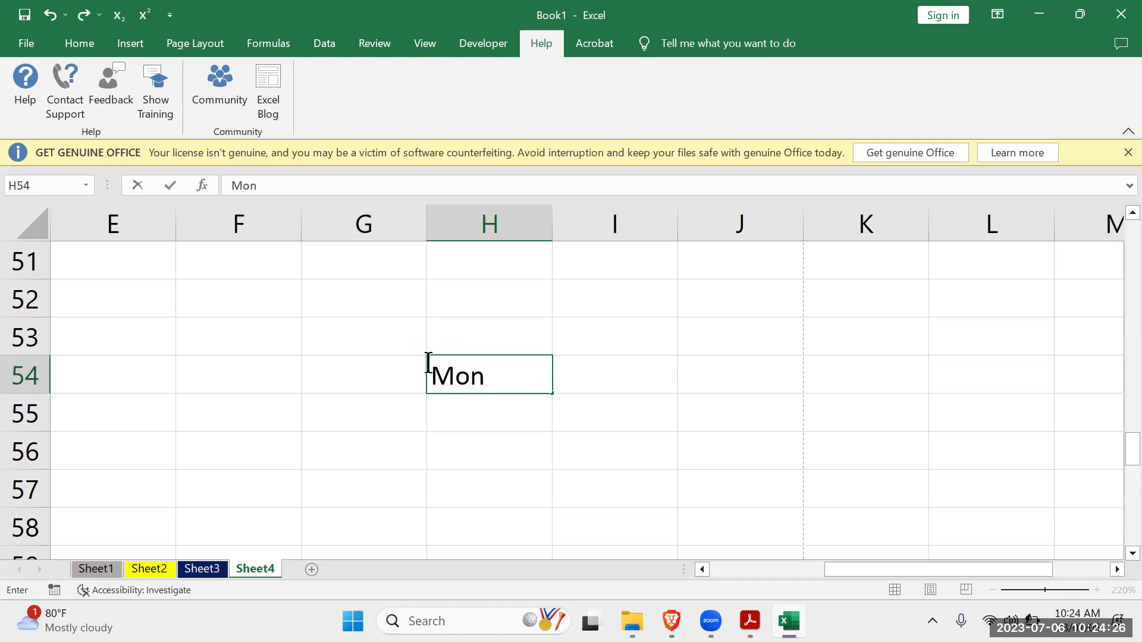
pyautogui.press('Tab')
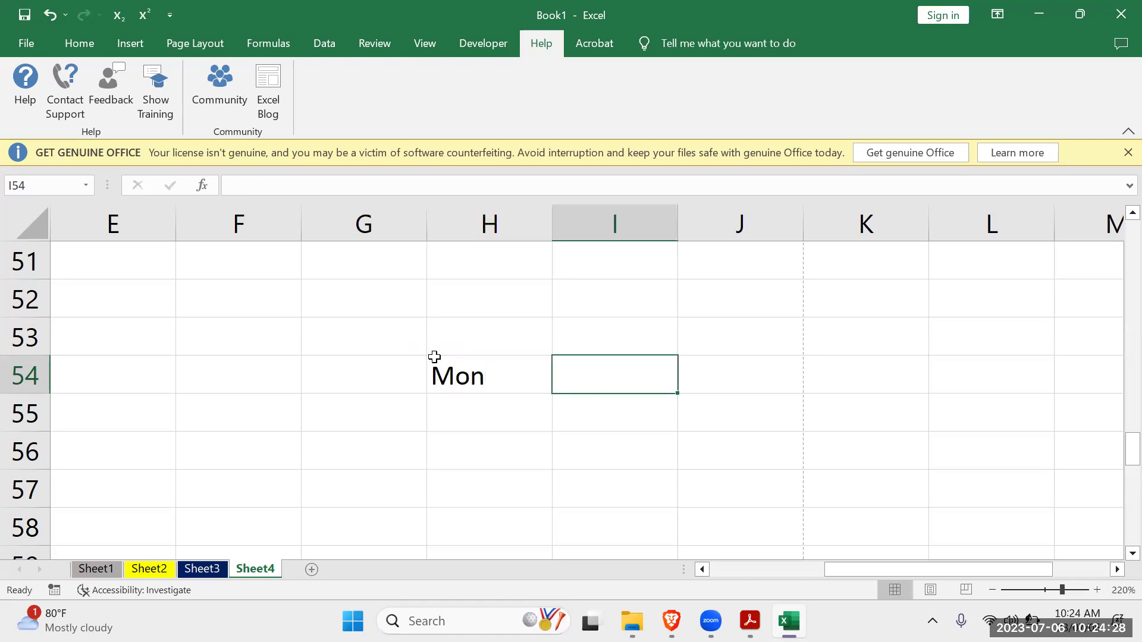
# Fill the weekday series from Mon in H54 across row 54 to P54 in successive extensions.
pyautogui.click(461, 373)
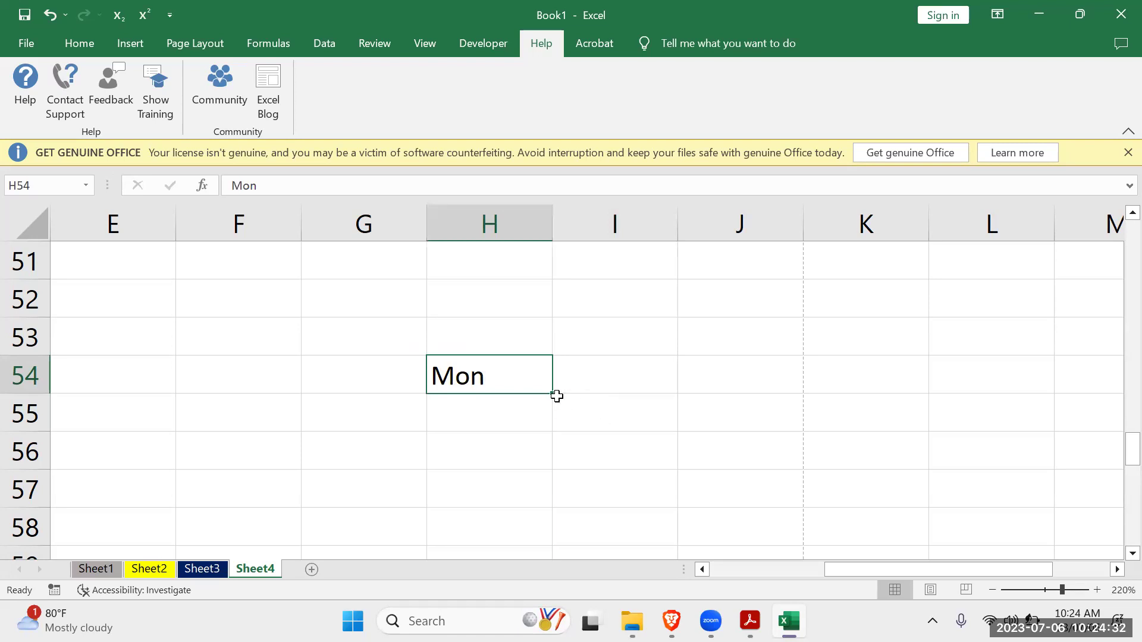
pyautogui.moveTo(551, 393); pyautogui.dragTo(1077, 419)
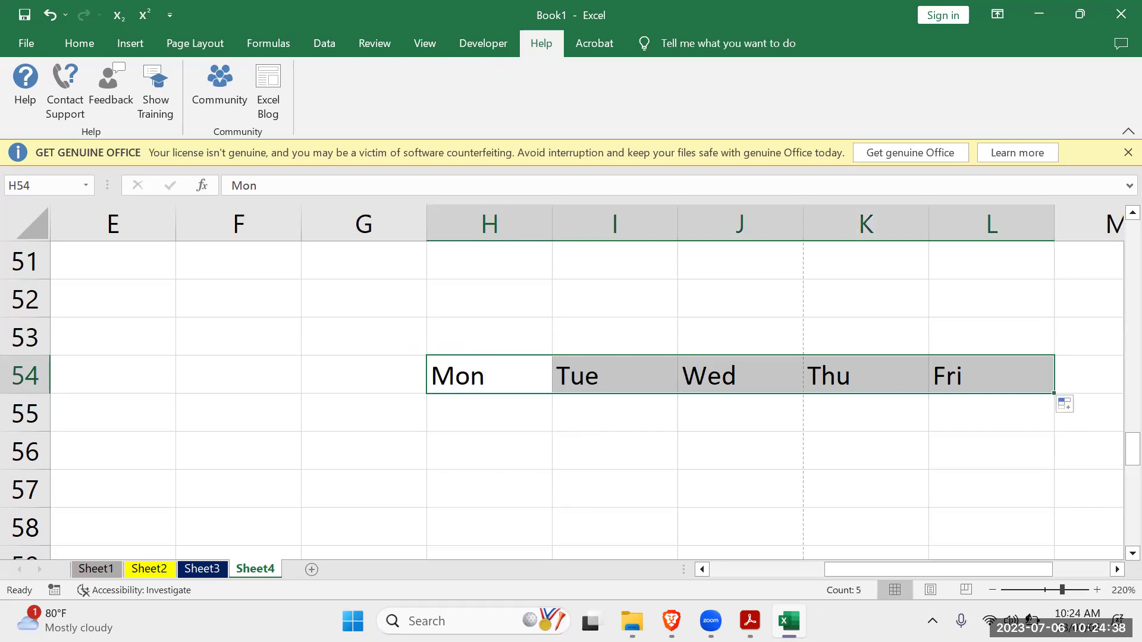
pyautogui.moveTo(963, 573); pyautogui.dragTo(1020, 569)
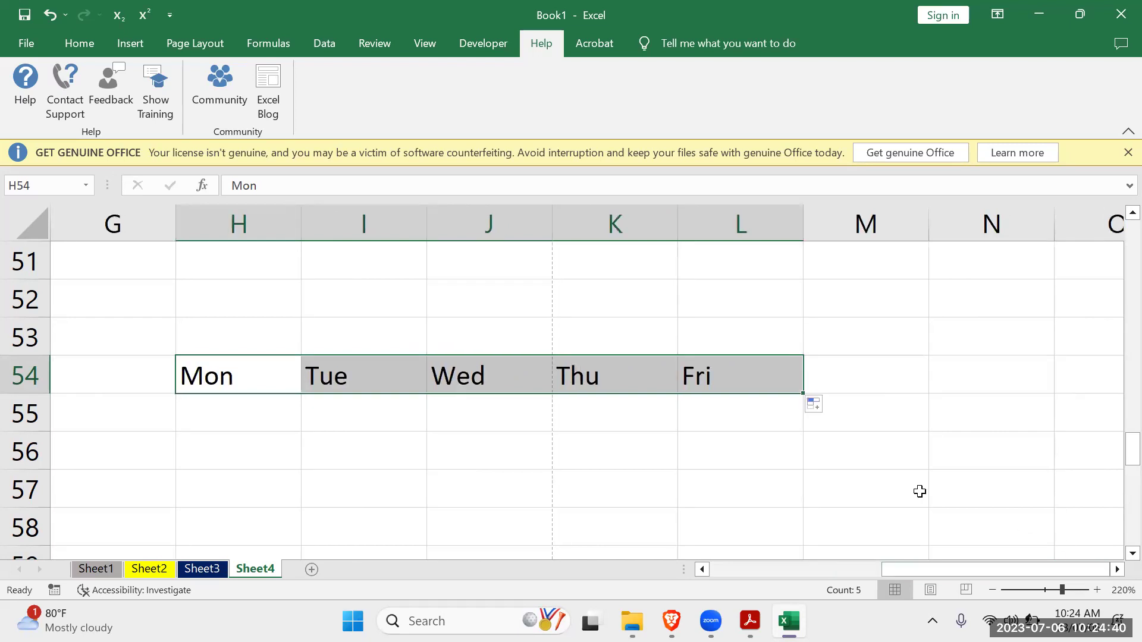
pyautogui.moveTo(801, 393); pyautogui.dragTo(1001, 395)
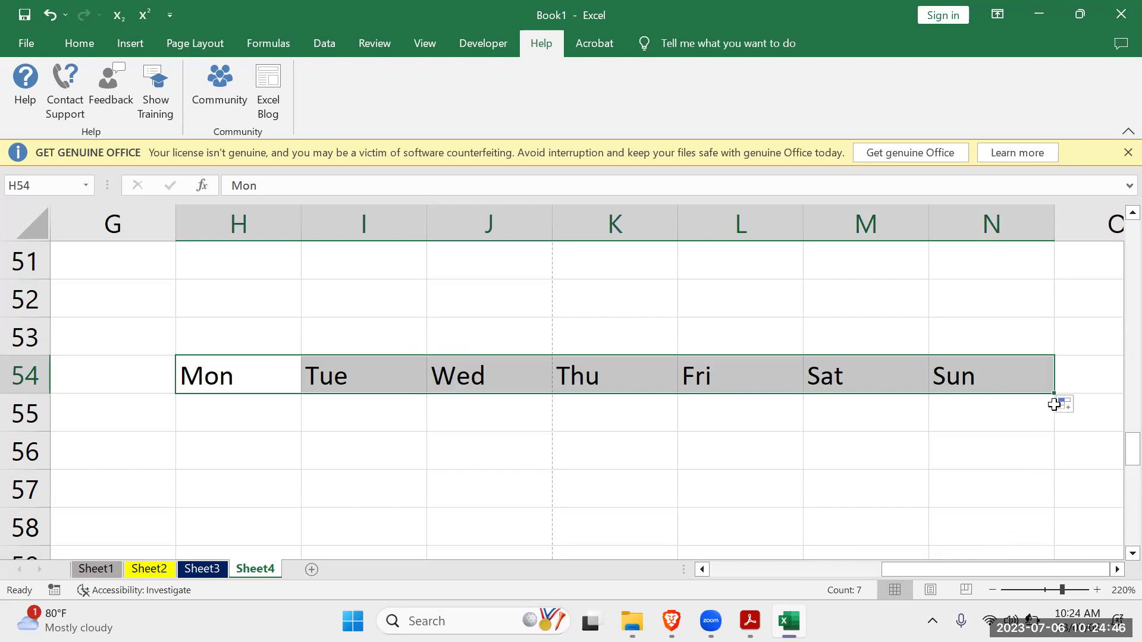
pyautogui.moveTo(1055, 395); pyautogui.dragTo(1117, 402)
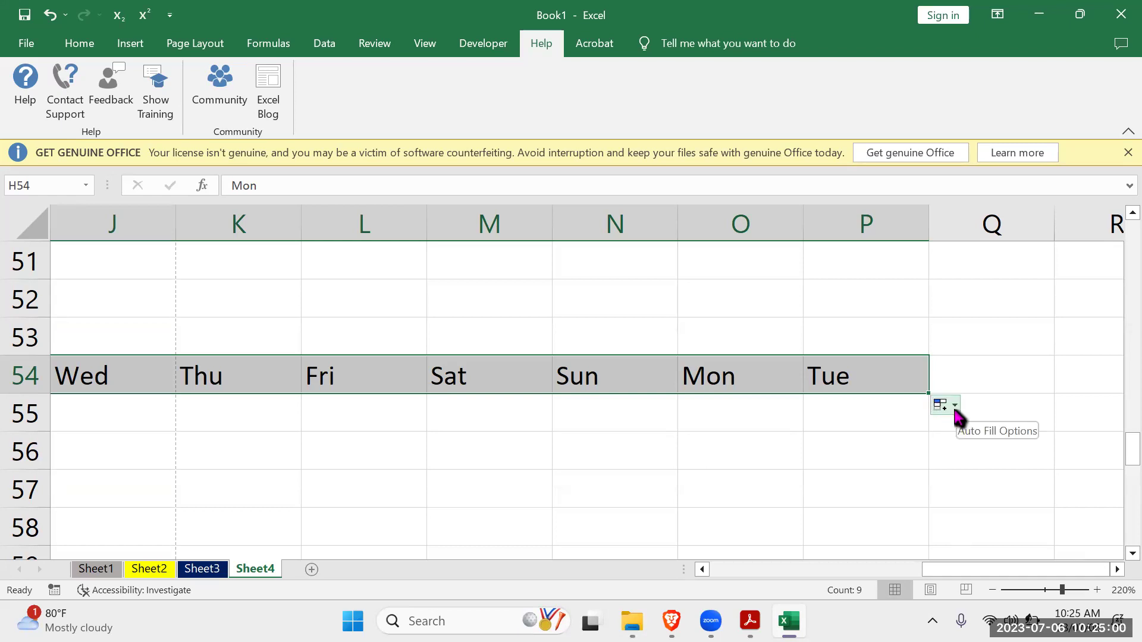
# Look at the Auto Fill options of the weekday row and undo the series fills made from H54.
pyautogui.click(953, 410)
pyautogui.click(958, 423)
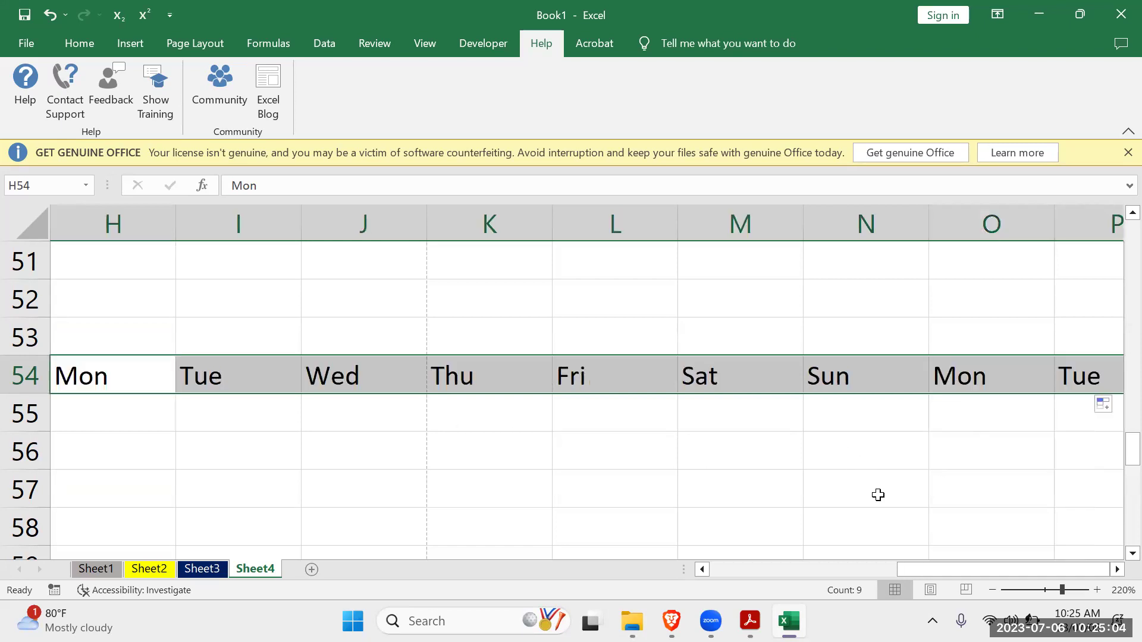
pyautogui.hotkey('ctrl', 'z')
pyautogui.hotkey('ctrl', 'z')
pyautogui.hotkey('ctrl', 'z')
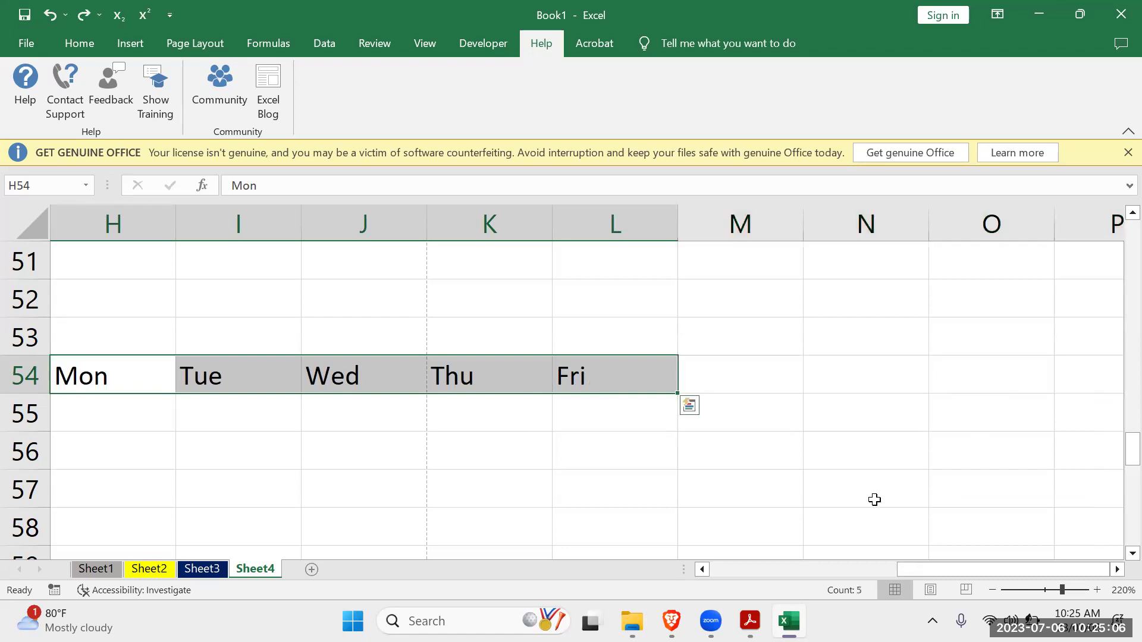
# Fill from H54 across to K54 and set the Auto Fill option to Copy Cells so Mon repeats.
pyautogui.moveTo(177, 392); pyautogui.dragTo(568, 416)
pyautogui.click(563, 406)
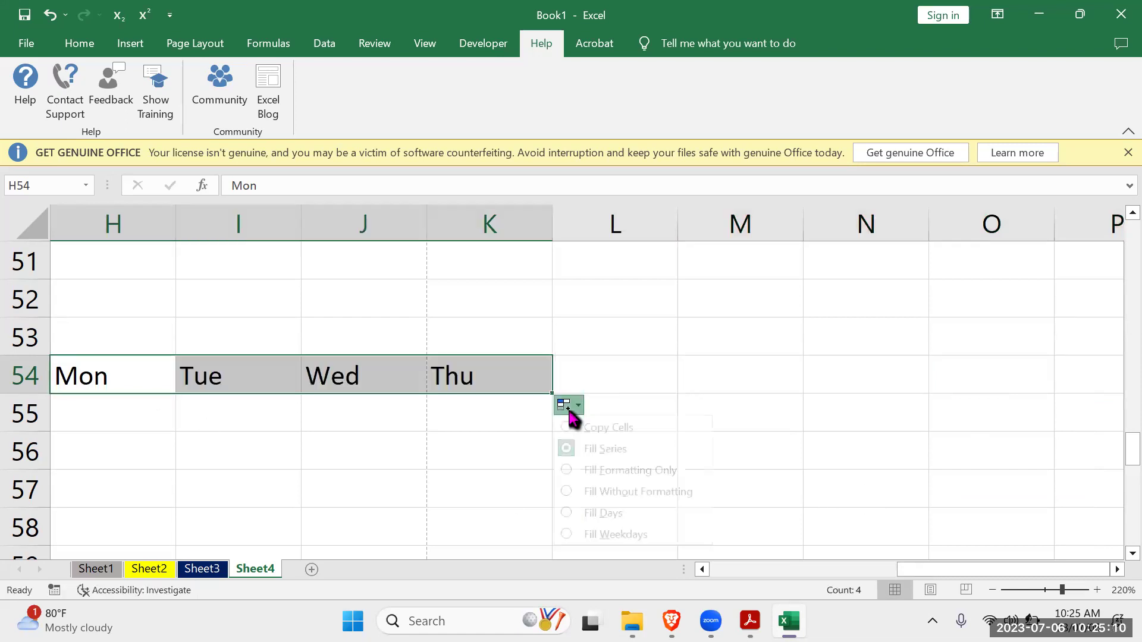
pyautogui.click(573, 427)
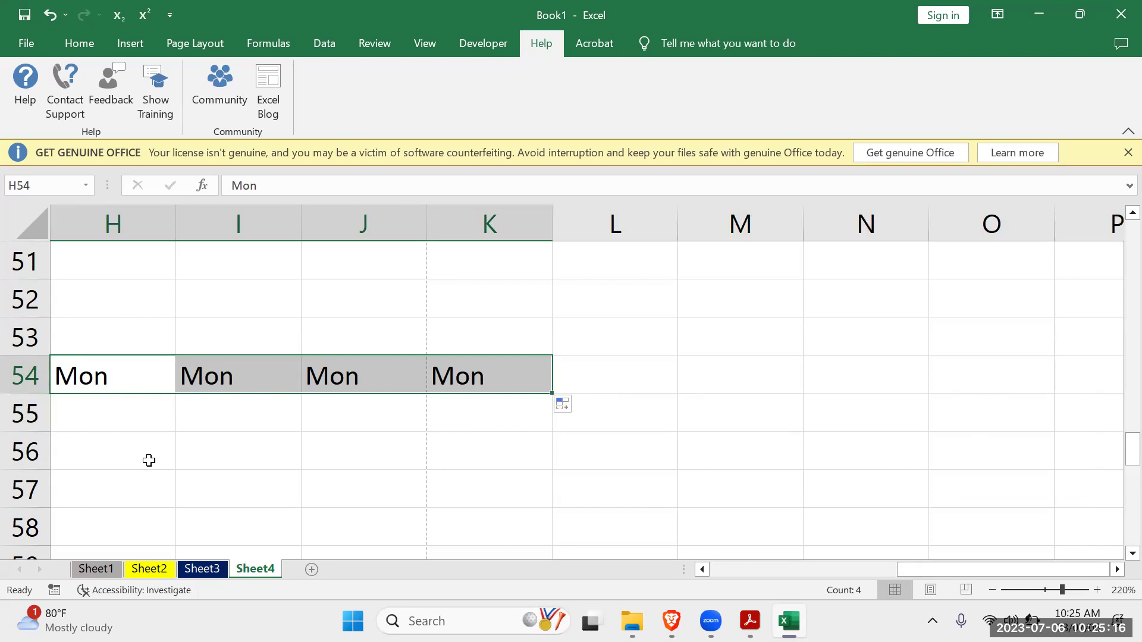
# Switch the H54:K54 fill to Fill Series and extend the weekdays across to Sun in N54.
pyautogui.click(577, 407)
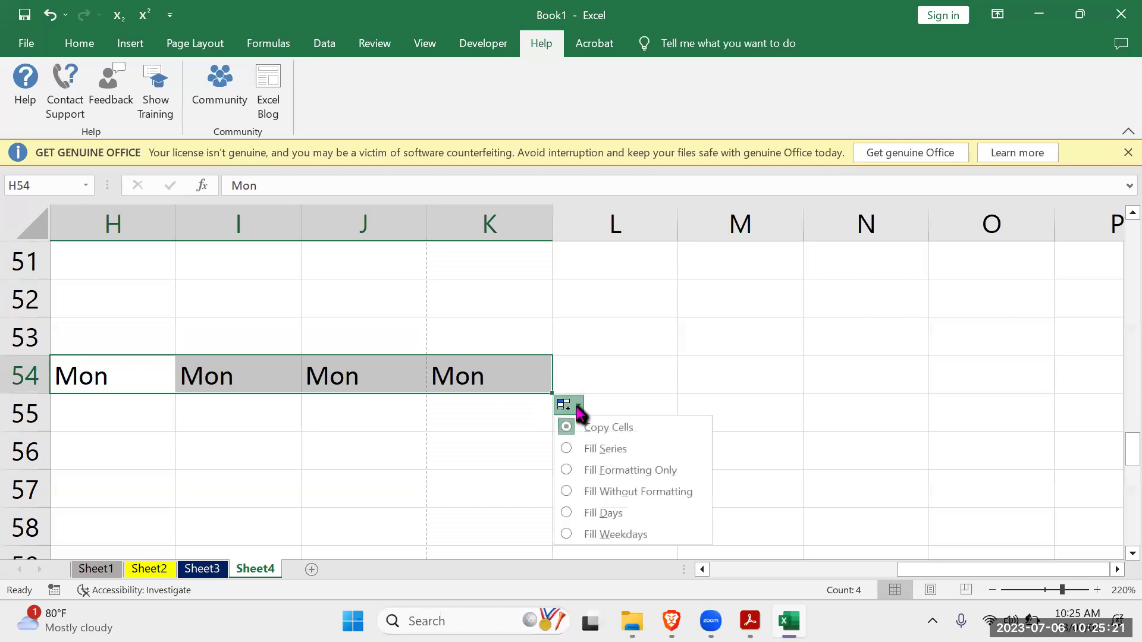
pyautogui.click(595, 450)
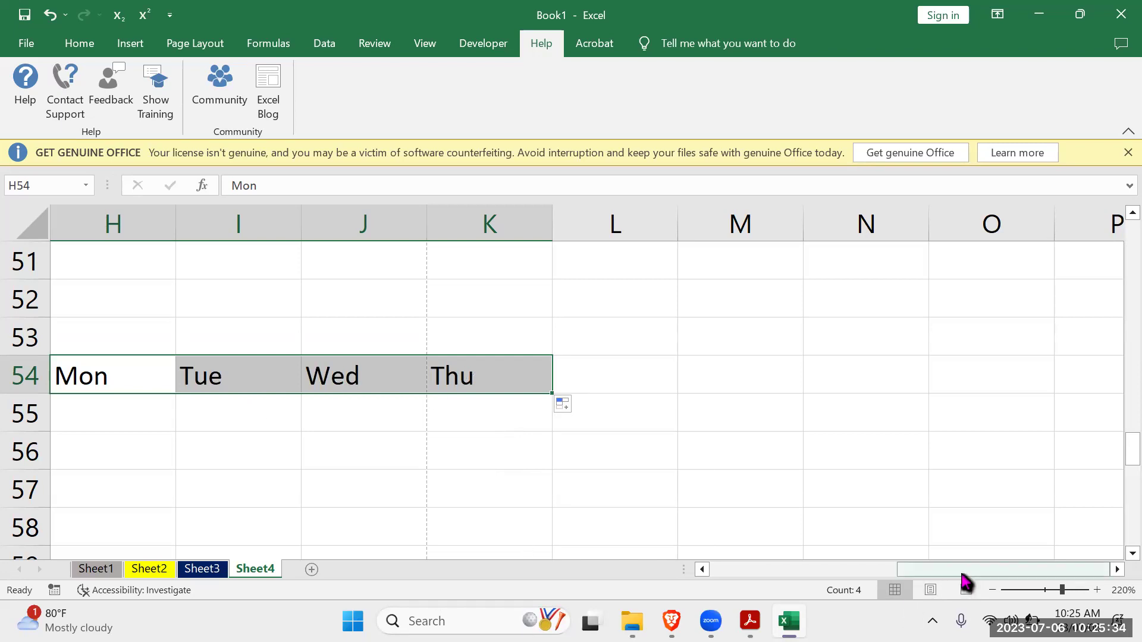
pyautogui.moveTo(554, 394); pyautogui.dragTo(867, 416)
pyautogui.scroll(-1, 212, 312)
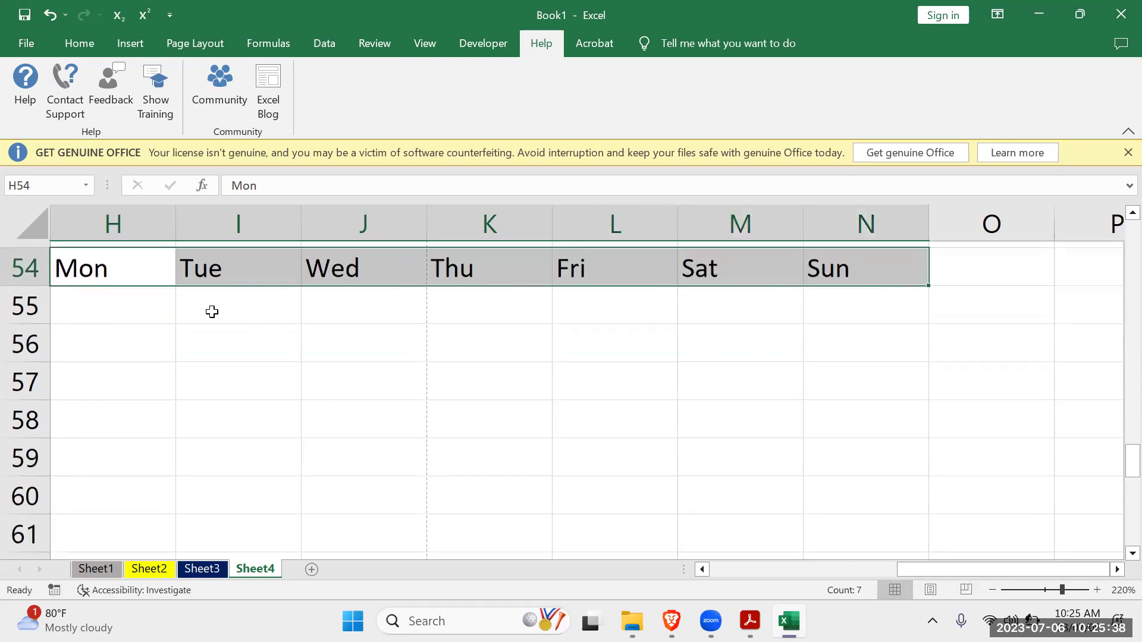
# Fill the weekday series from Mon in H54 down to H61 and review the filled column.
pyautogui.click(133, 273)
pyautogui.moveTo(175, 278); pyautogui.dragTo(230, 562)
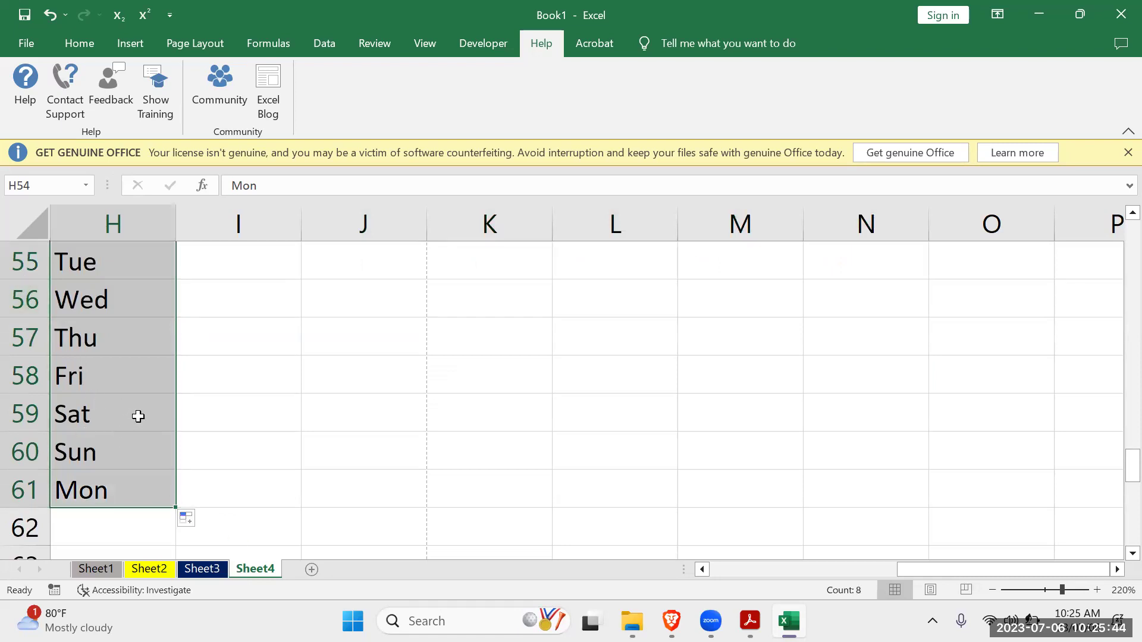
pyautogui.scroll(4, 138, 417)
pyautogui.scroll(-3, 142, 427)
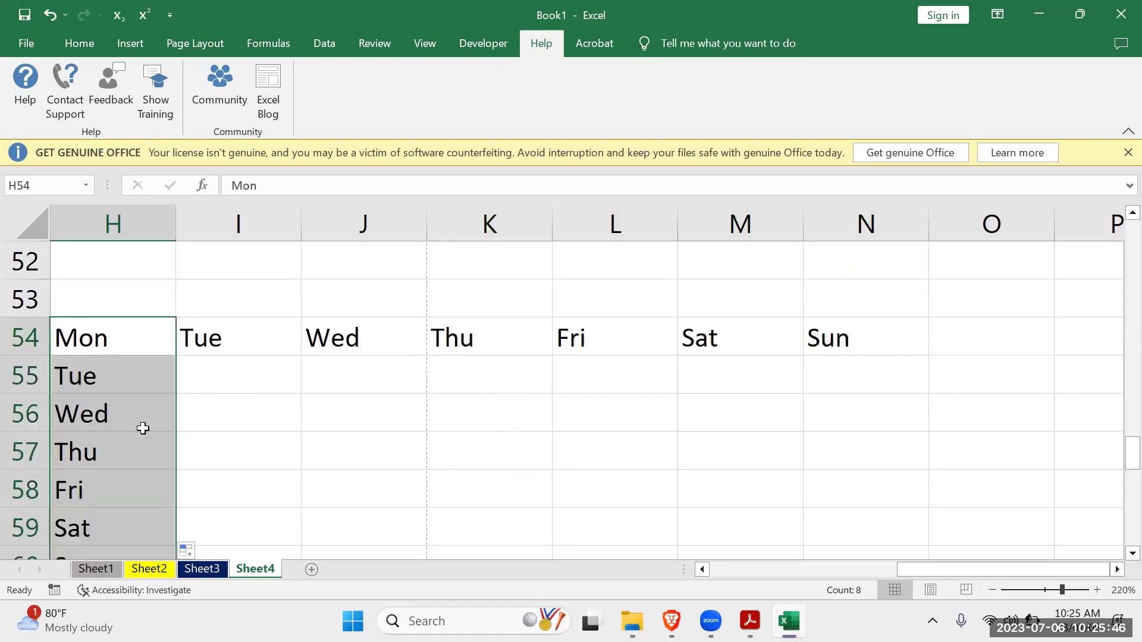
pyautogui.scroll(-1, 143, 432)
# Enter 1996 in cell J59 and fill it across the row to N59.
pyautogui.click(668, 444)
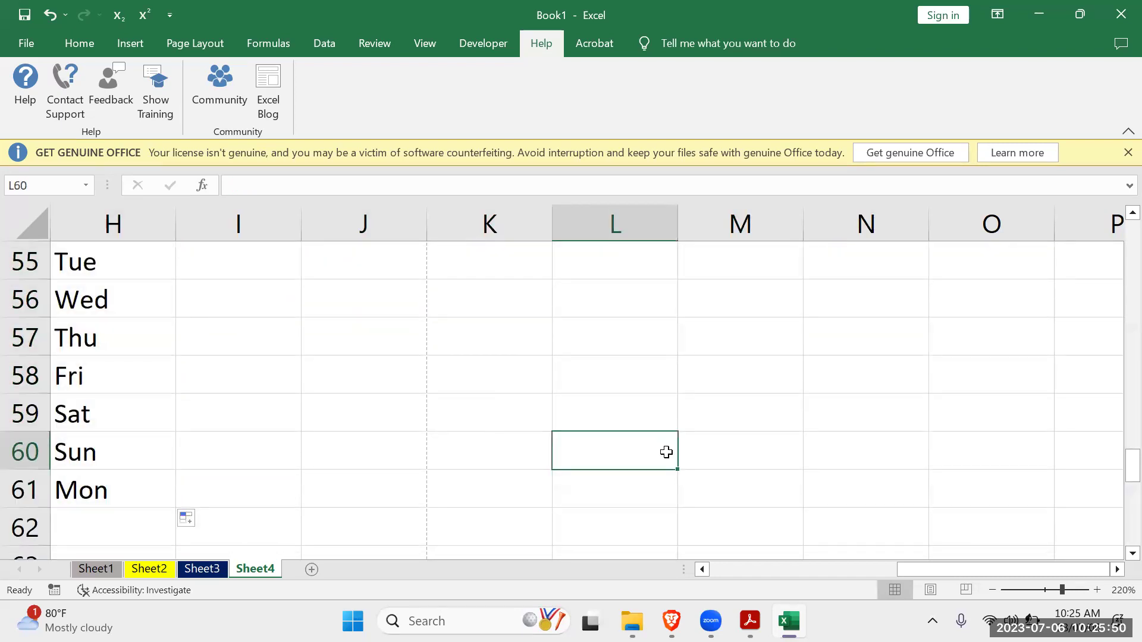
pyautogui.click(384, 427)
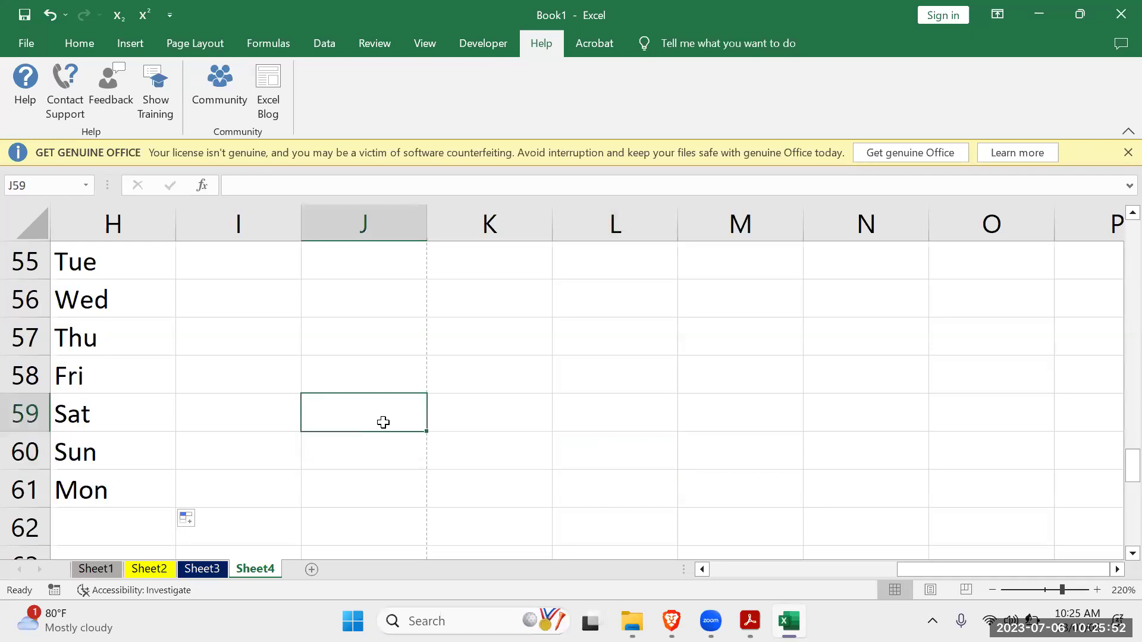
pyautogui.write('1996')
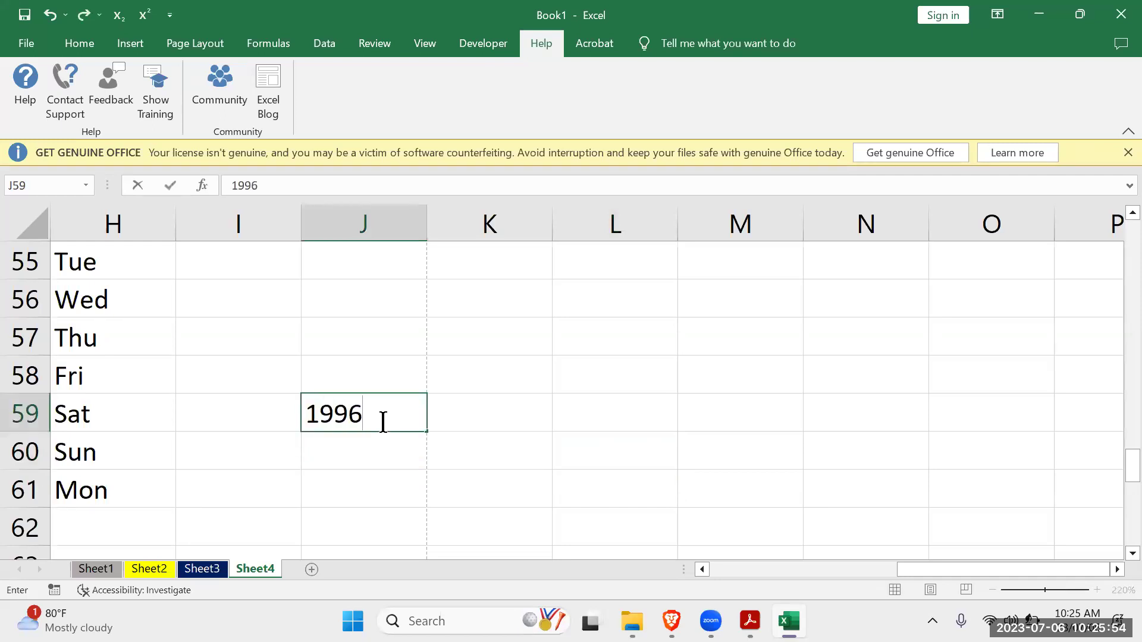
pyautogui.click(428, 449)
pyautogui.click(360, 410)
pyautogui.moveTo(428, 429); pyautogui.dragTo(1089, 428)
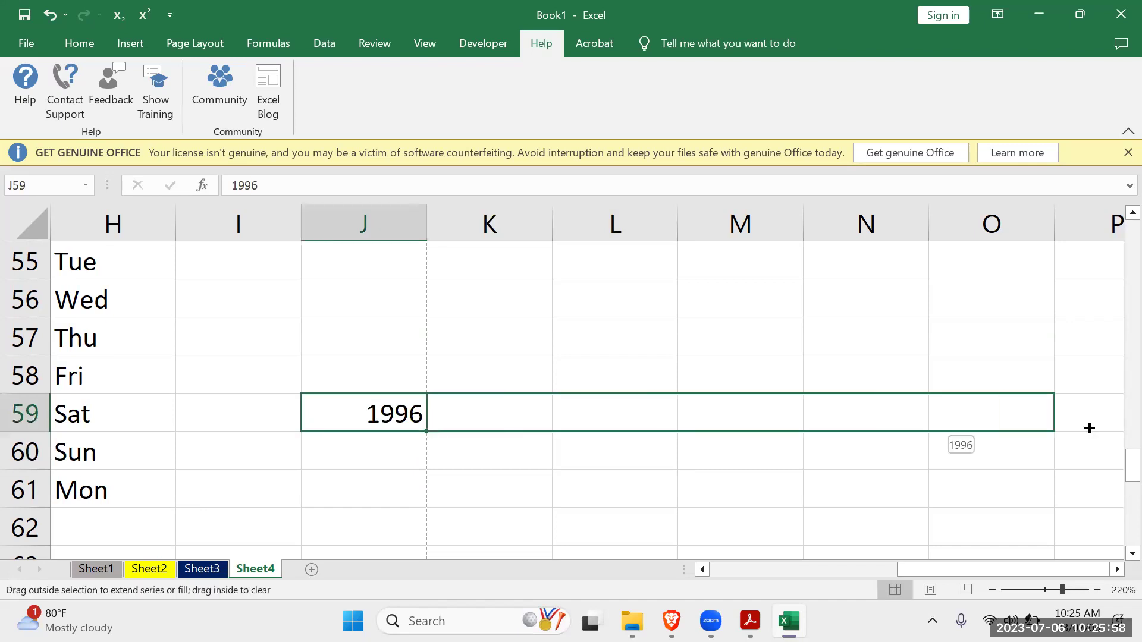
pyautogui.moveTo(979, 445); pyautogui.dragTo(951, 443)
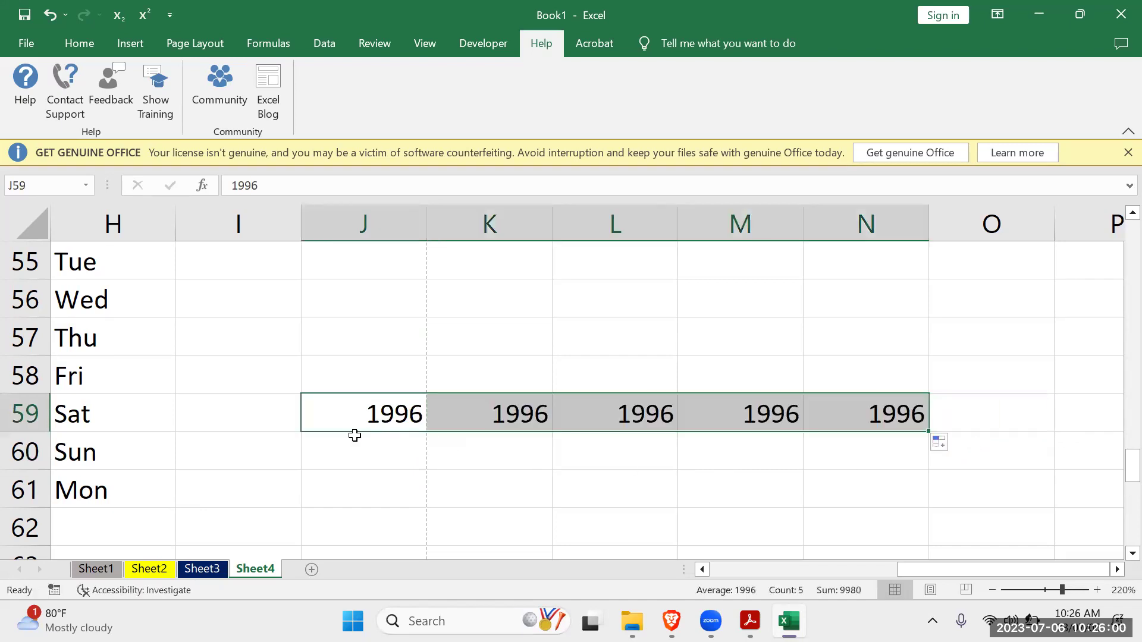
# Switch the J59:N59 fill to Fill Series so the years run from 1996 to 2000, and clear the range.
pyautogui.click(954, 444)
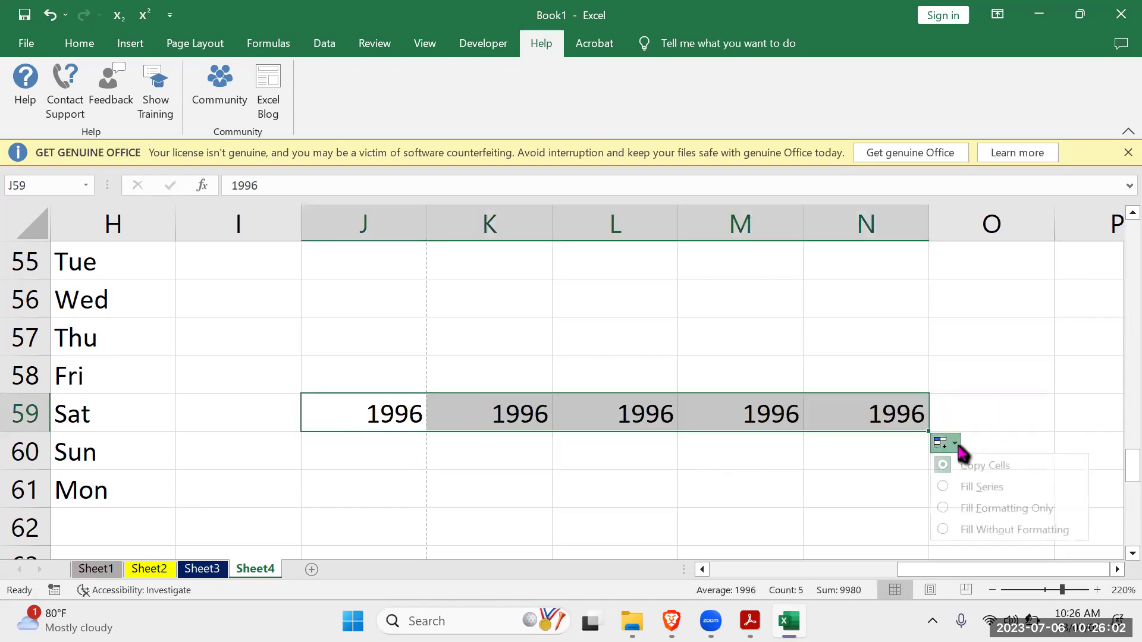
pyautogui.click(953, 487)
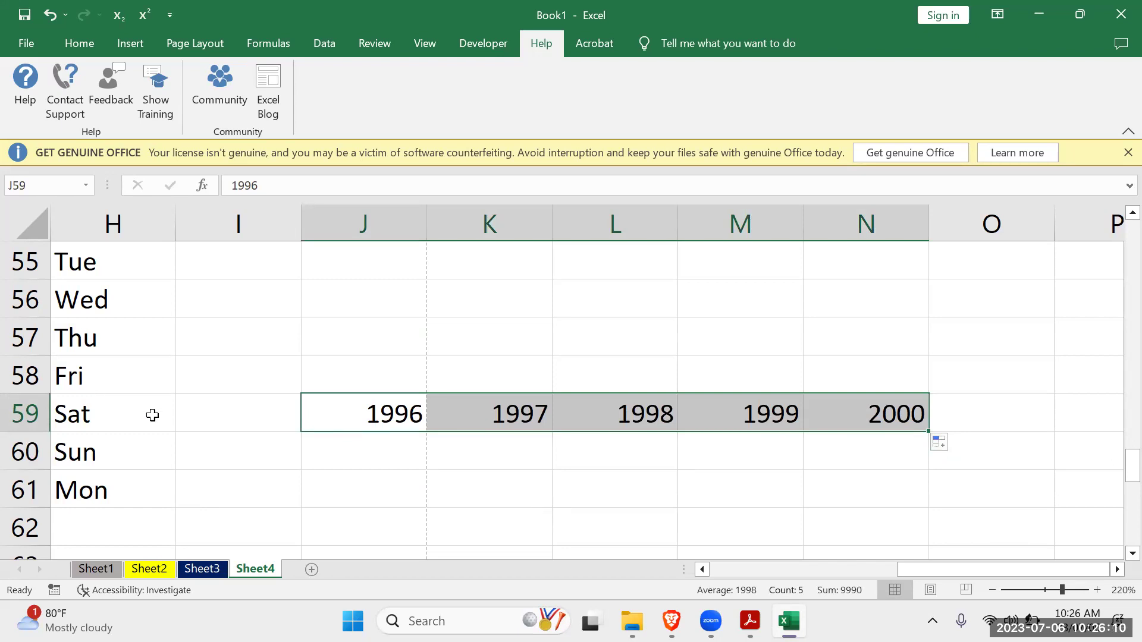
pyautogui.press('Delete')
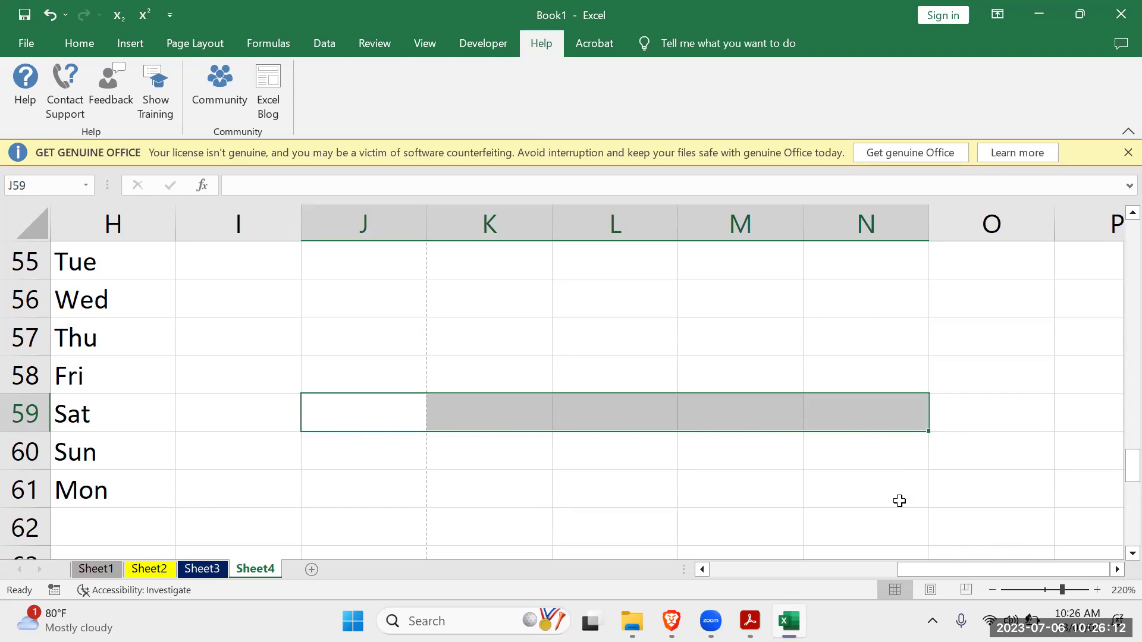
# Apply the Short Date number format to cell J58.
pyautogui.click(647, 324)
pyautogui.click(353, 373)
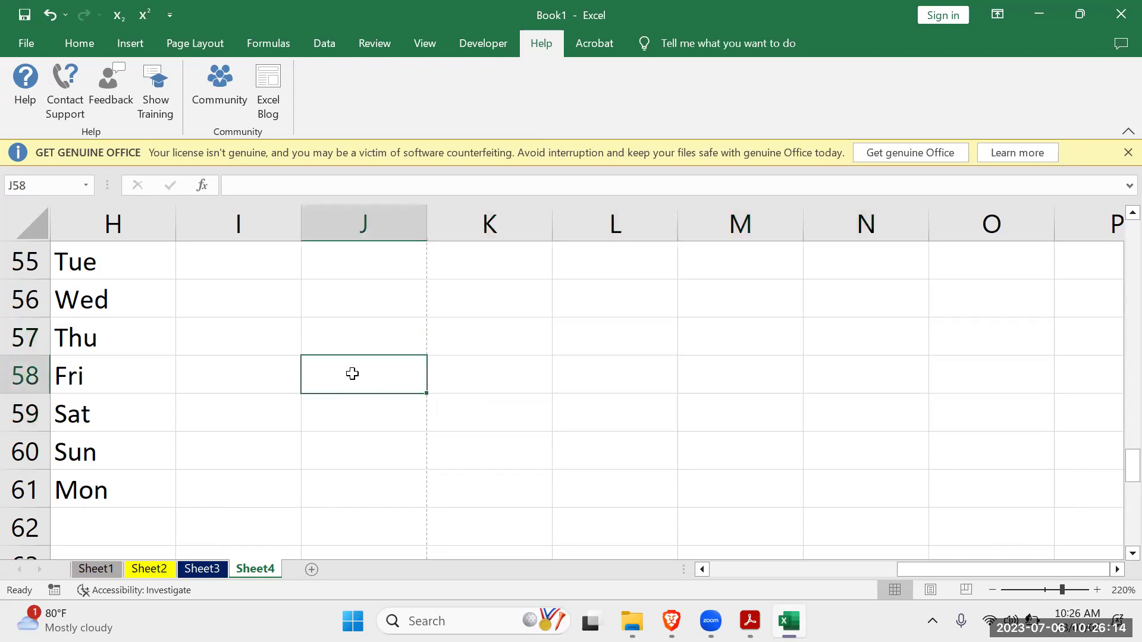
pyautogui.click(76, 50)
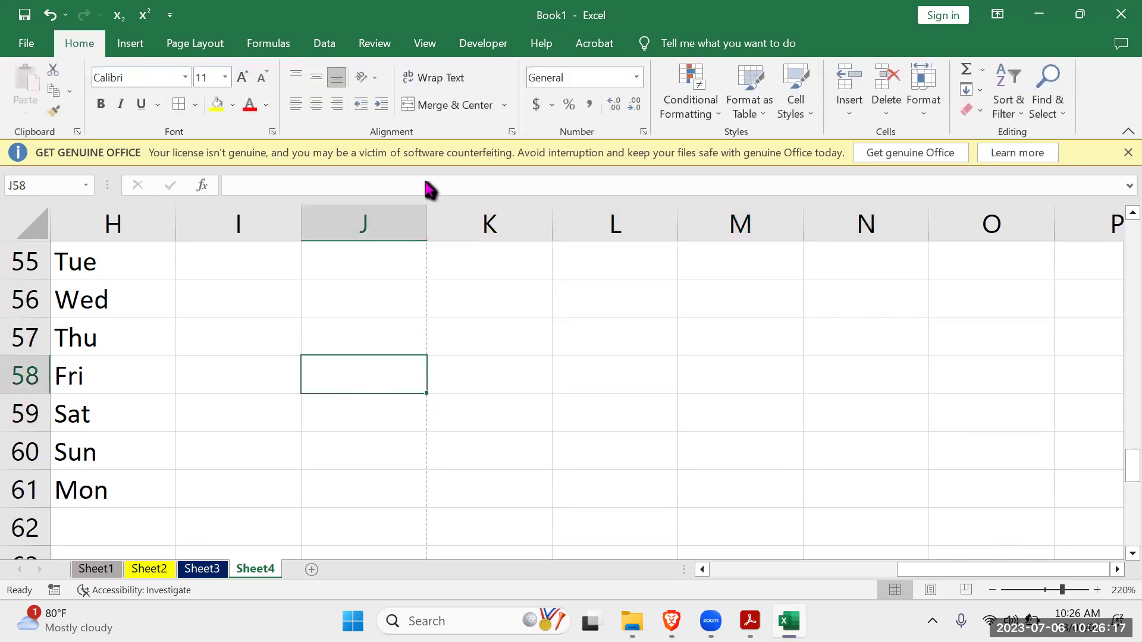
pyautogui.click(637, 76)
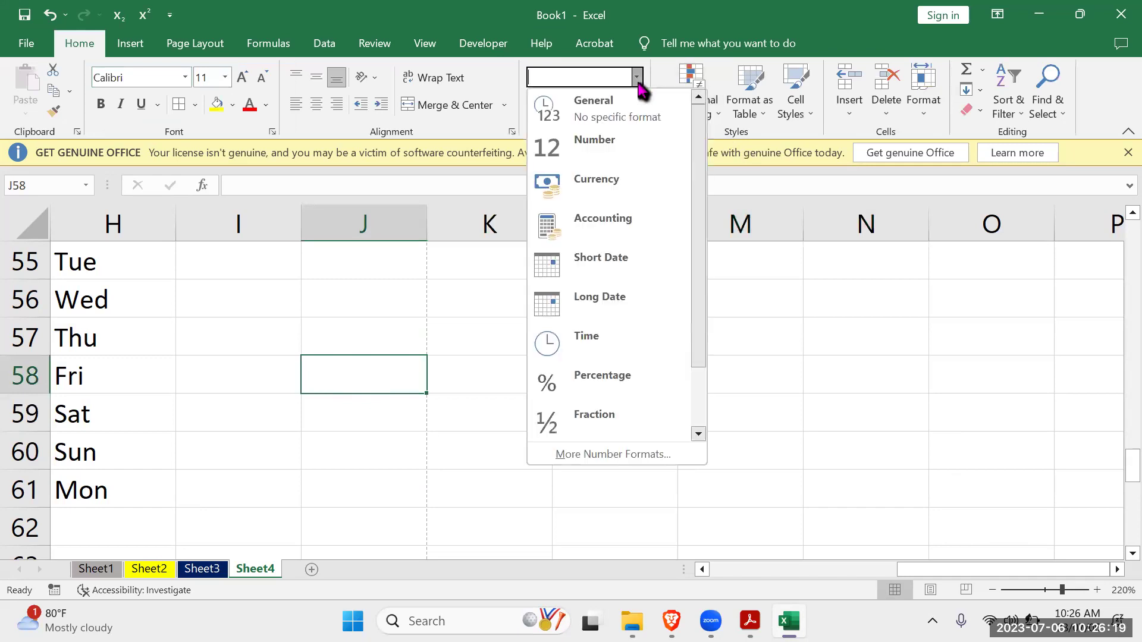
pyautogui.click(641, 256)
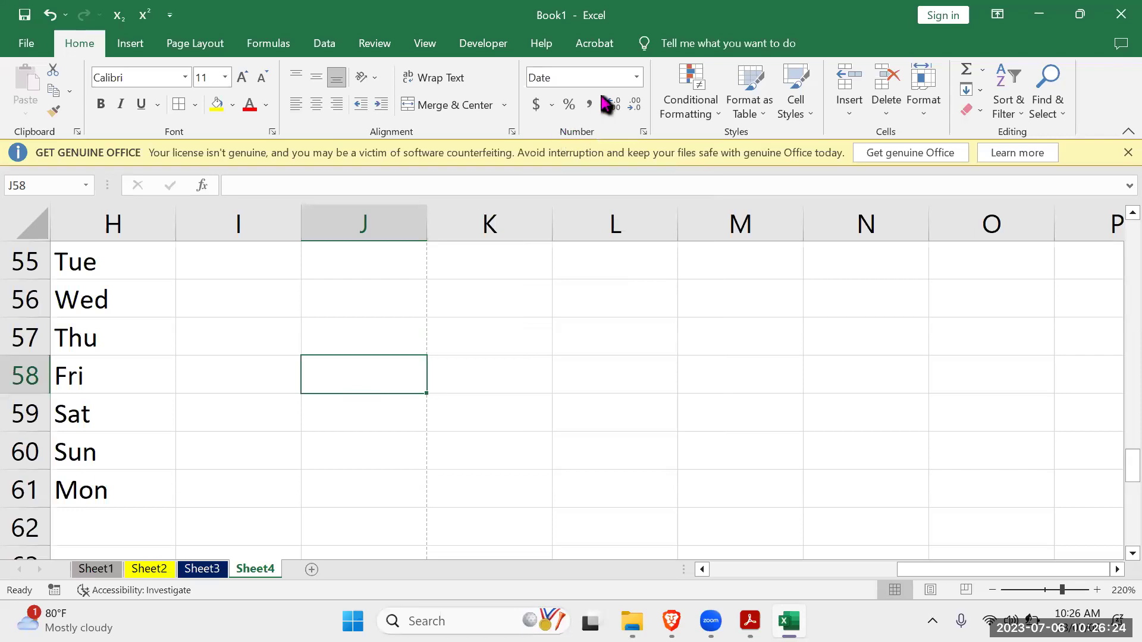
# Enter the date 4/5/2023 in cell J58.
pyautogui.write('4')
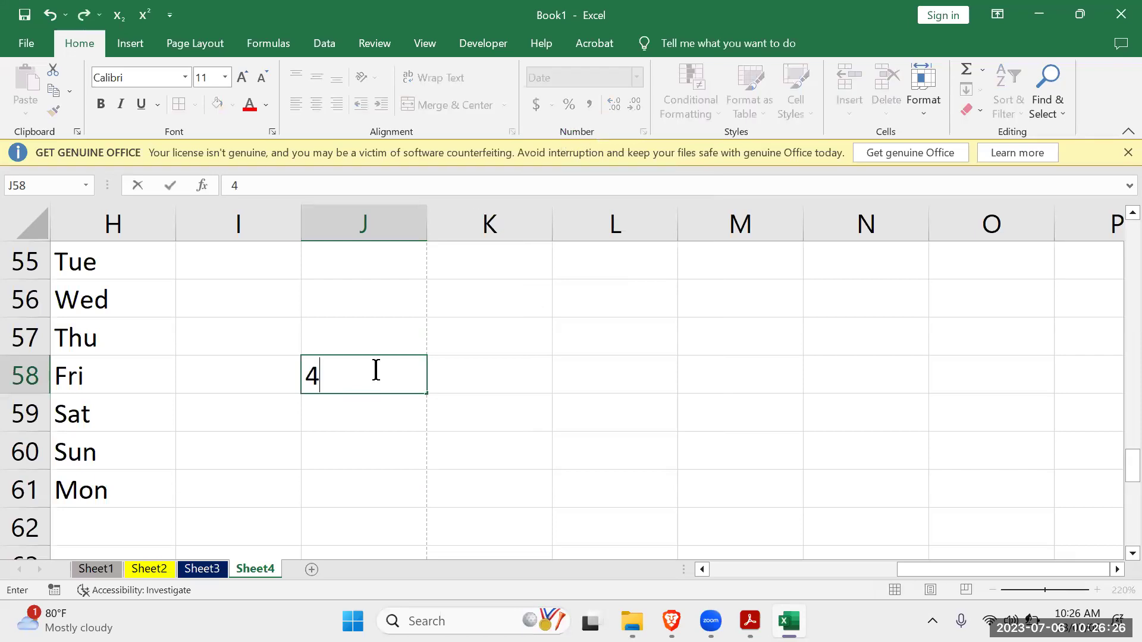
pyautogui.write(',5')
pyautogui.press('BackSpace')
pyautogui.press('BackSpace')
pyautogui.press('BackSpace')
pyautogui.write('4/5/2023')
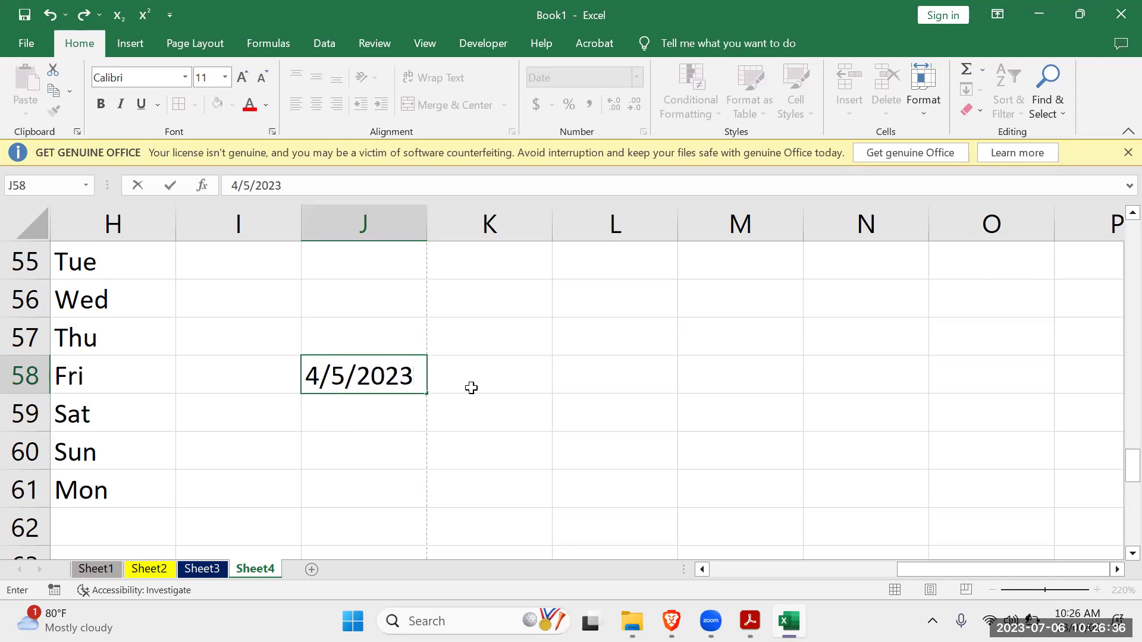
pyautogui.click(547, 413)
# Fill the date in J58 across the row to N58 and check the available Auto Fill options.
pyautogui.click(364, 380)
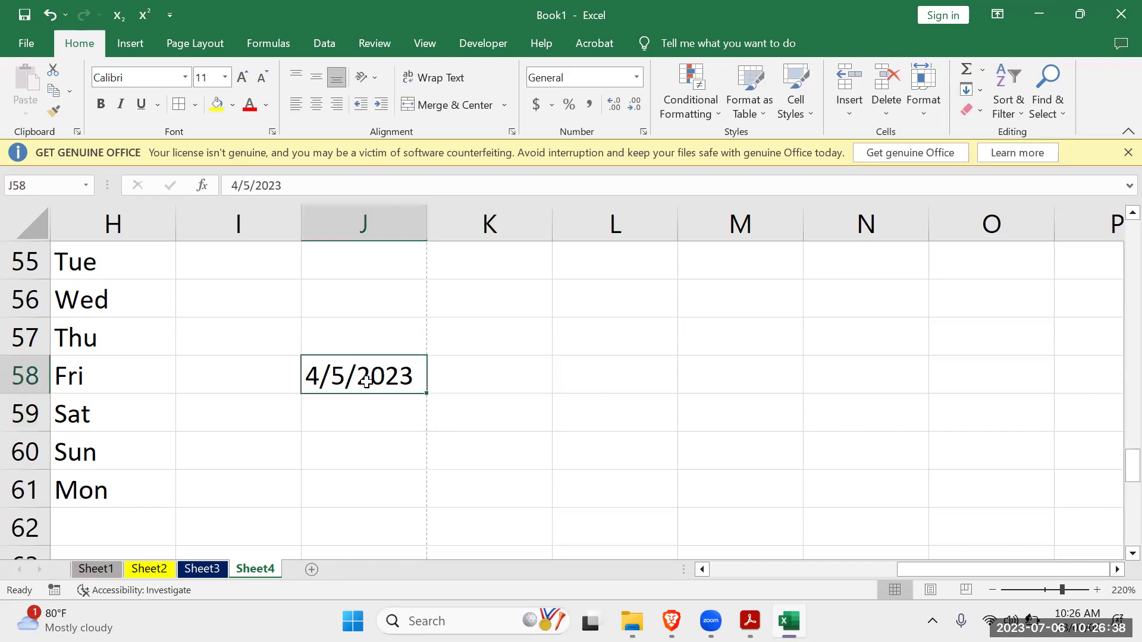
pyautogui.moveTo(428, 396); pyautogui.dragTo(959, 411)
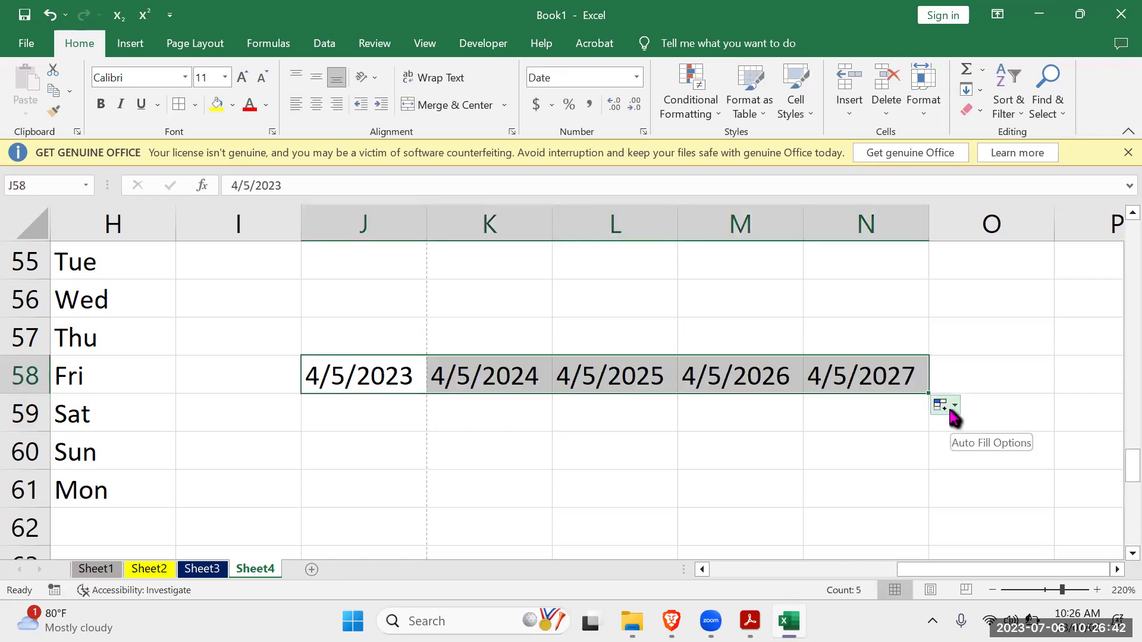
pyautogui.click(942, 404)
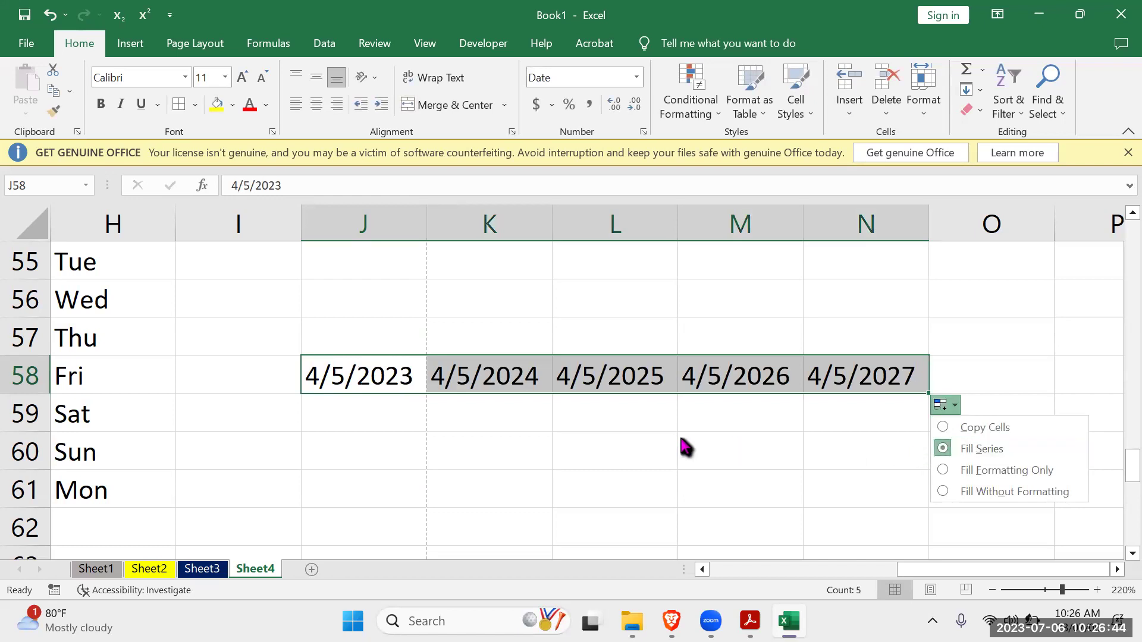
pyautogui.click(400, 388)
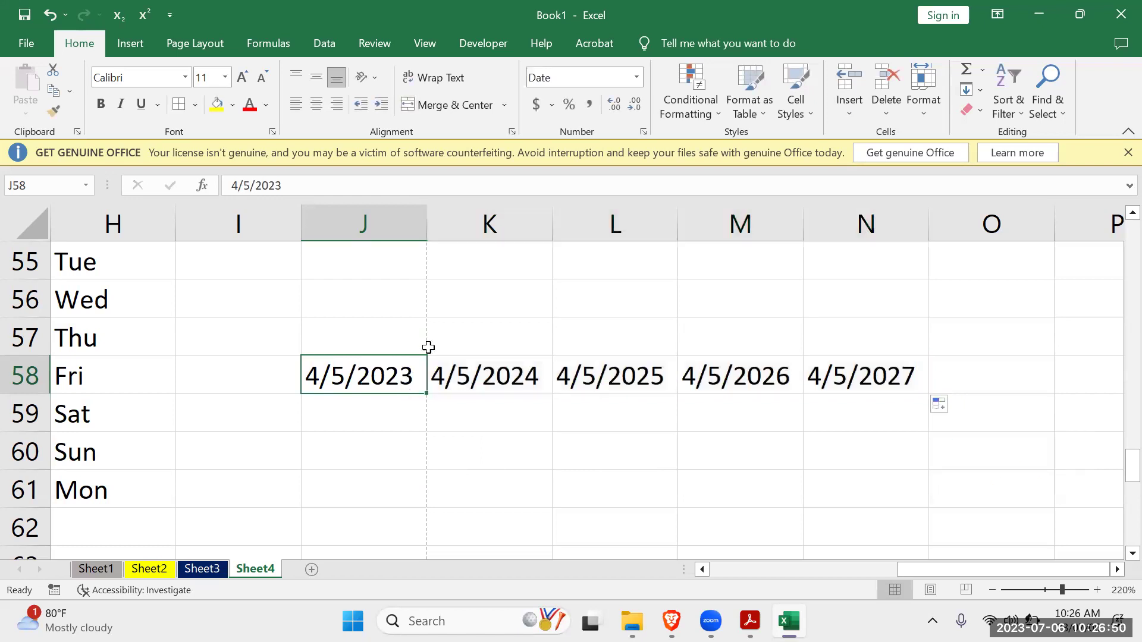
# Enter the date 23/7/6 in the empty cell K39 above the weekday data.
pyautogui.scroll(4, 449, 319)
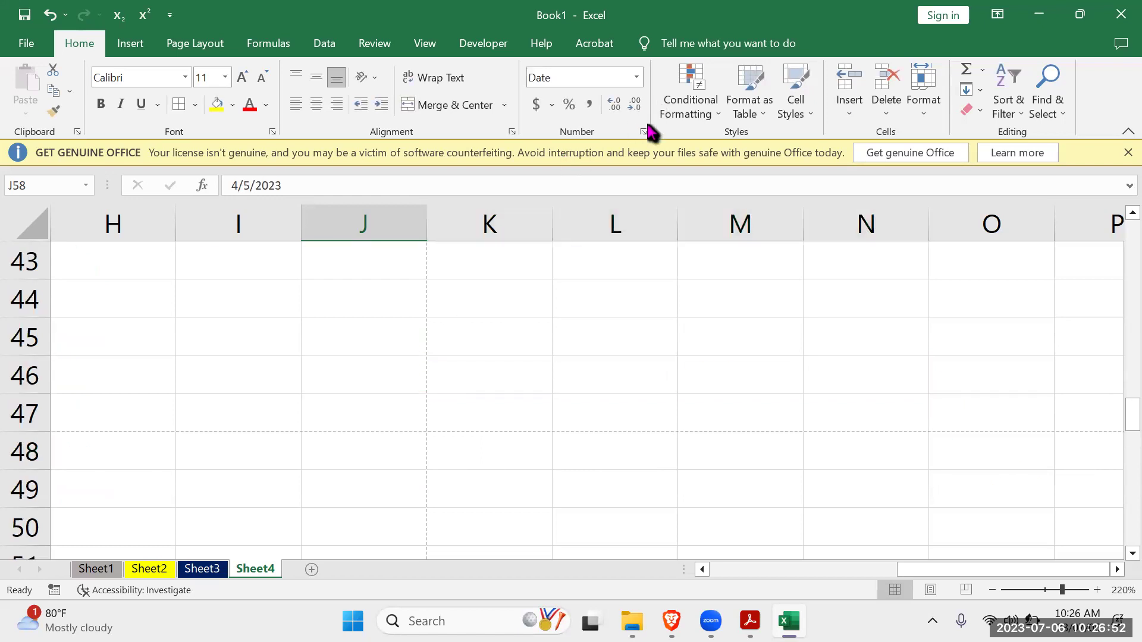
pyautogui.scroll(-2, 651, 128)
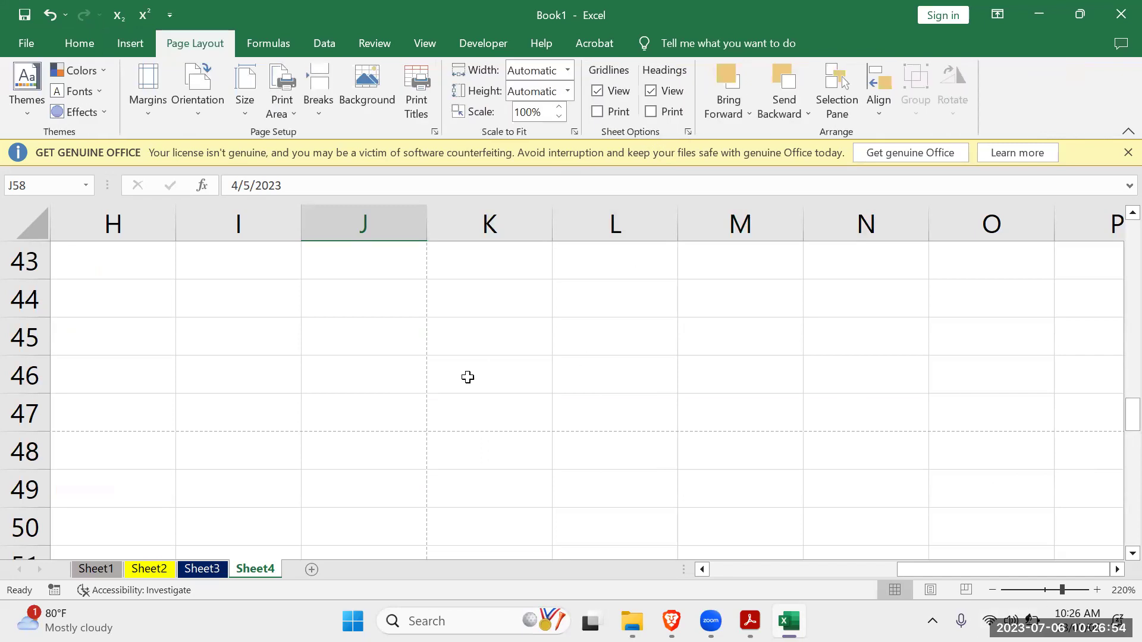
pyautogui.scroll(-1, 467, 377)
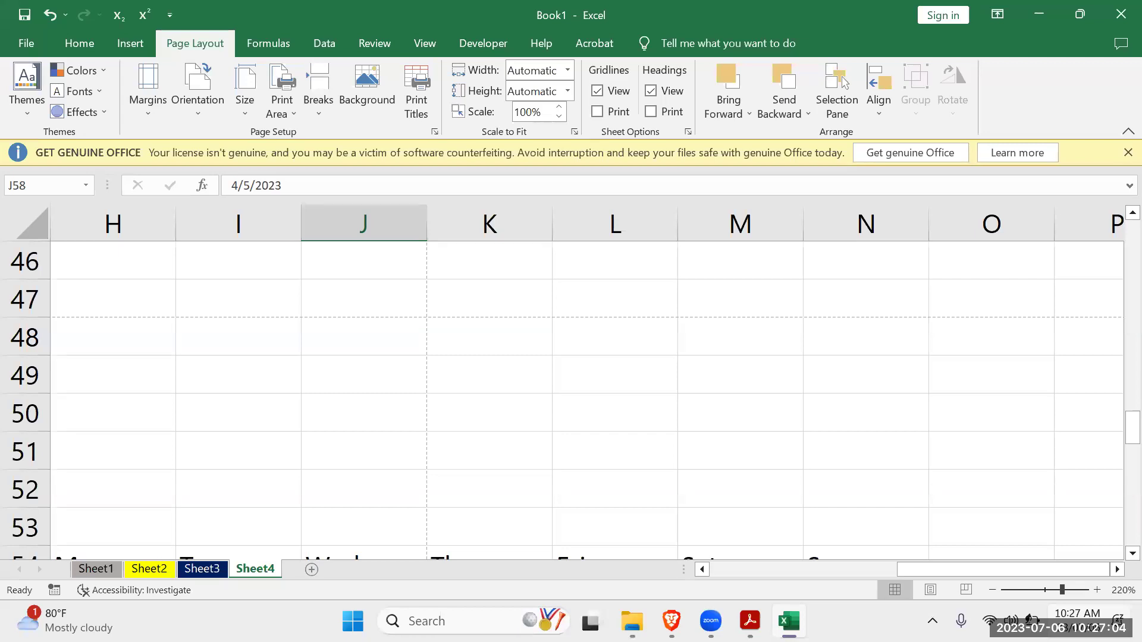
pyautogui.scroll(3, 648, 412)
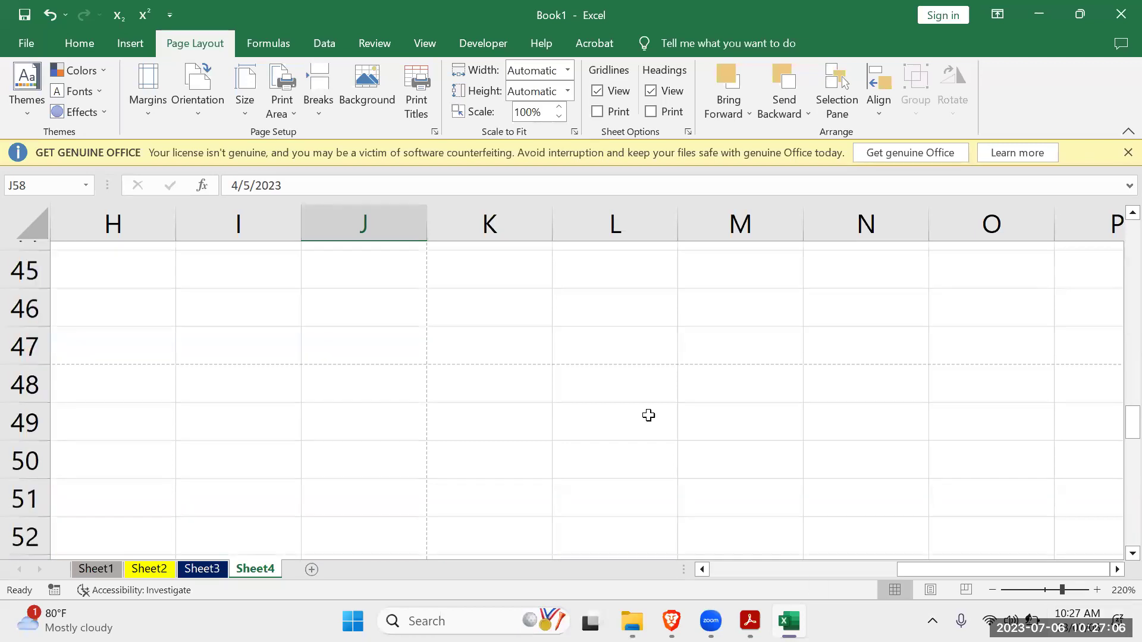
pyautogui.click(470, 332)
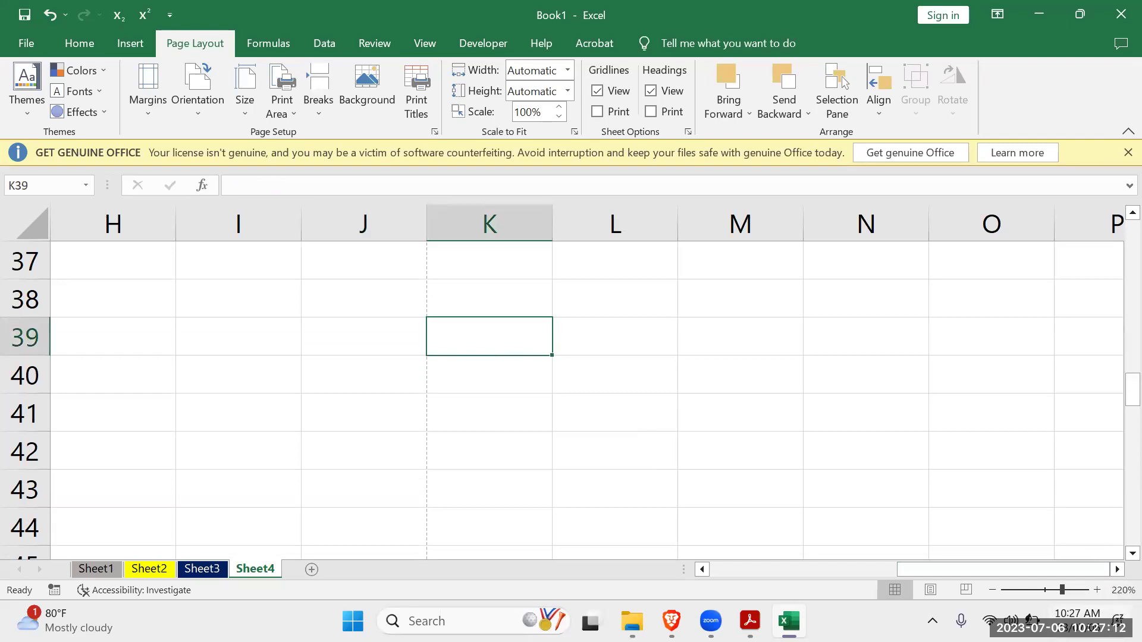
pyautogui.write('23/')
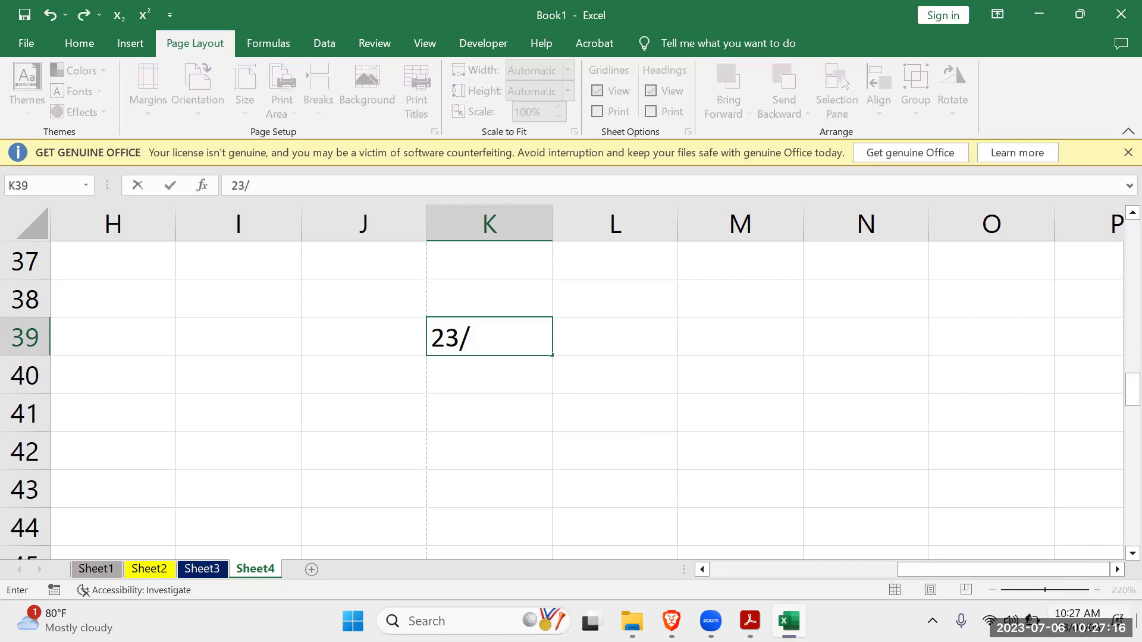
pyautogui.write('7')
pyautogui.write('/0')
pyautogui.write('6')
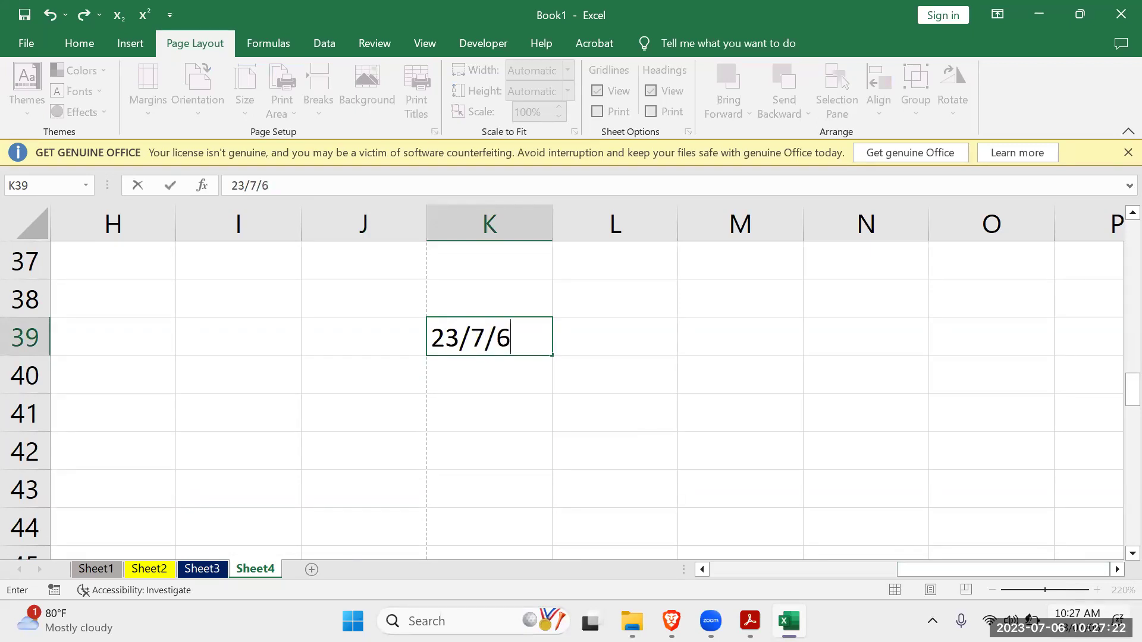
pyautogui.click(582, 502)
# Fill the date in K39 across the row to N39, and fill the date in L39 down to L44.
pyautogui.click(517, 333)
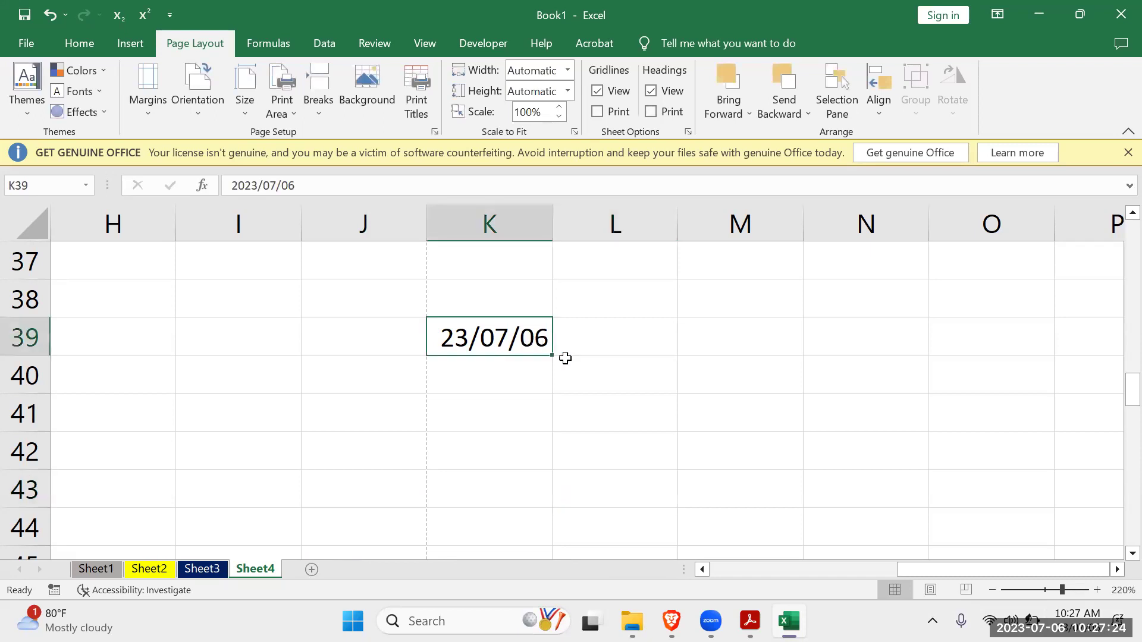
pyautogui.moveTo(557, 355); pyautogui.dragTo(920, 363)
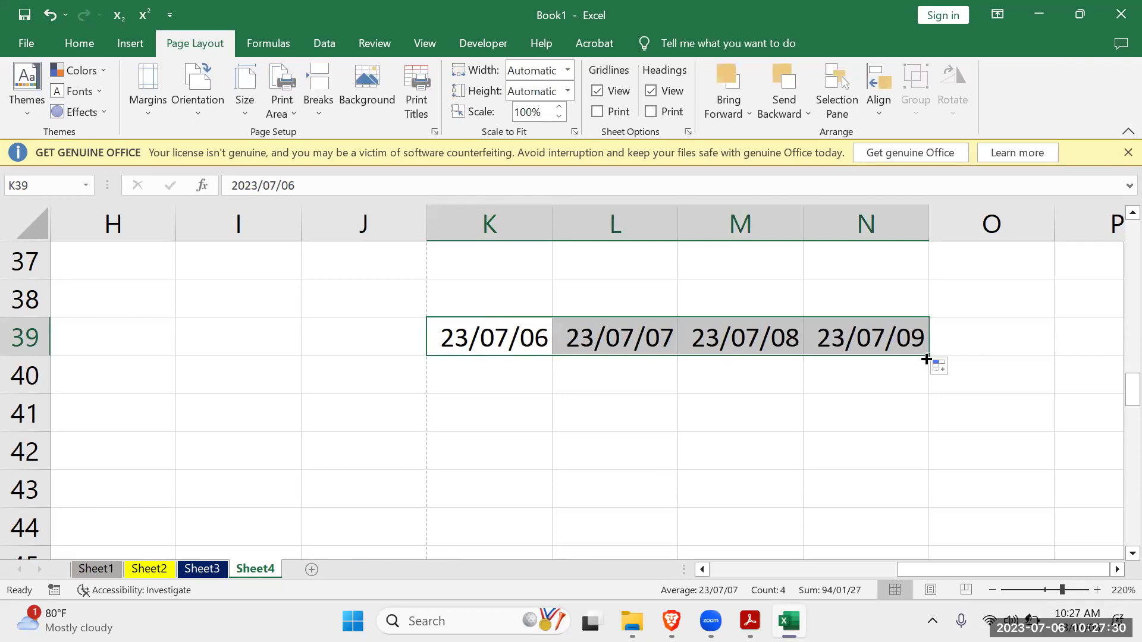
pyautogui.moveTo(951, 339); pyautogui.dragTo(868, 339)
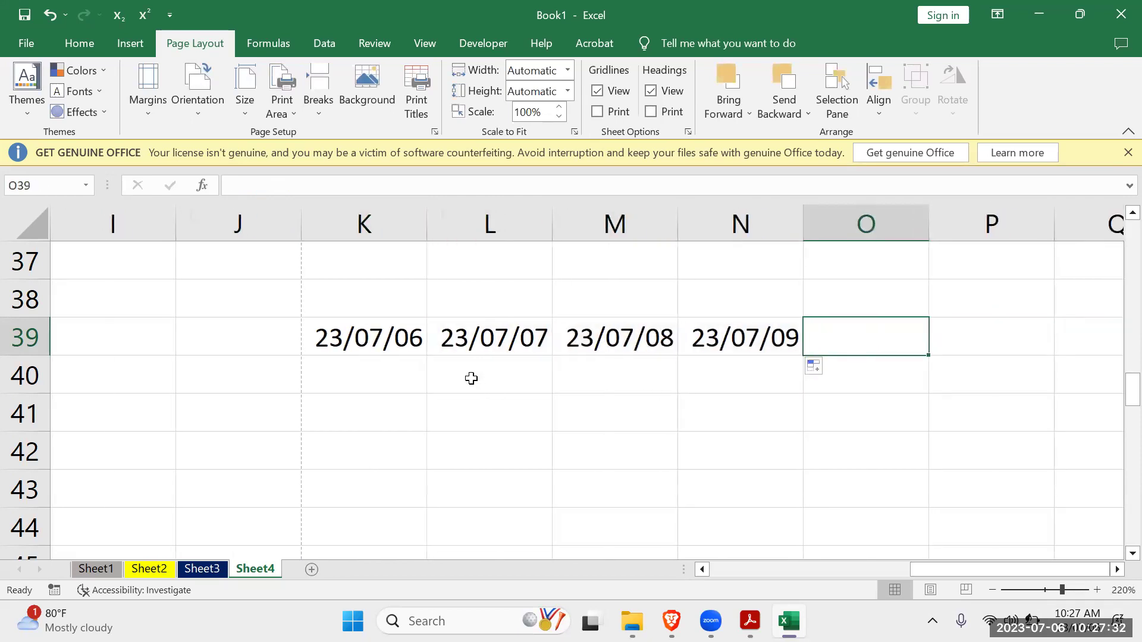
pyautogui.click(547, 350)
pyautogui.moveTo(553, 355); pyautogui.dragTo(589, 535)
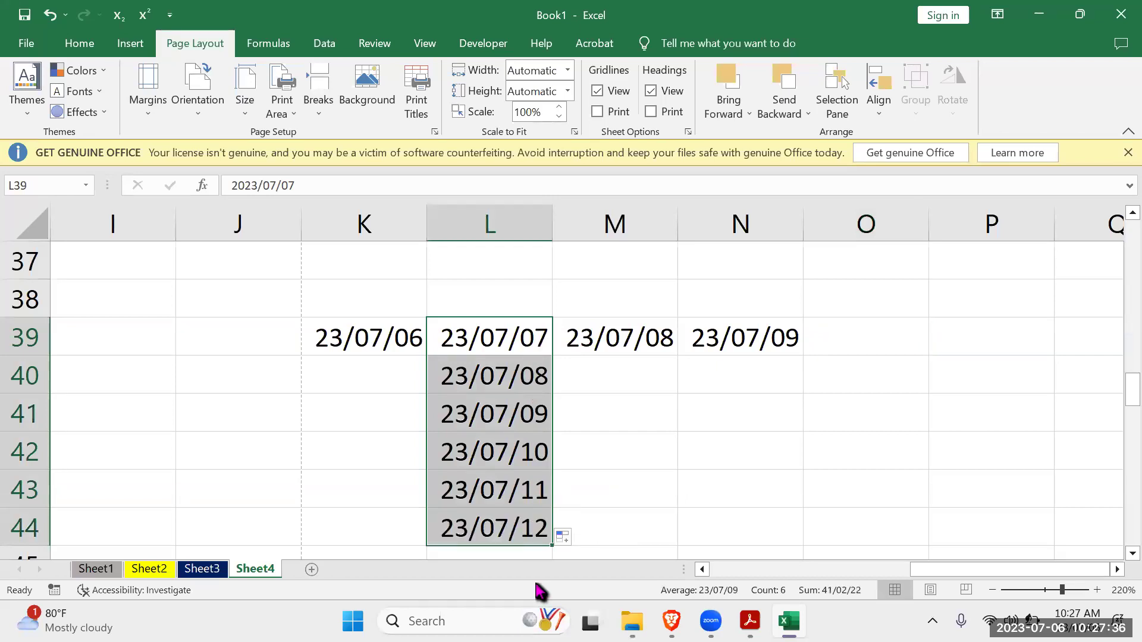
# Clear all the filled dates in the block from K39 to N44.
pyautogui.click(683, 401)
pyautogui.moveTo(238, 297); pyautogui.dragTo(830, 546)
pyautogui.press('Delete')
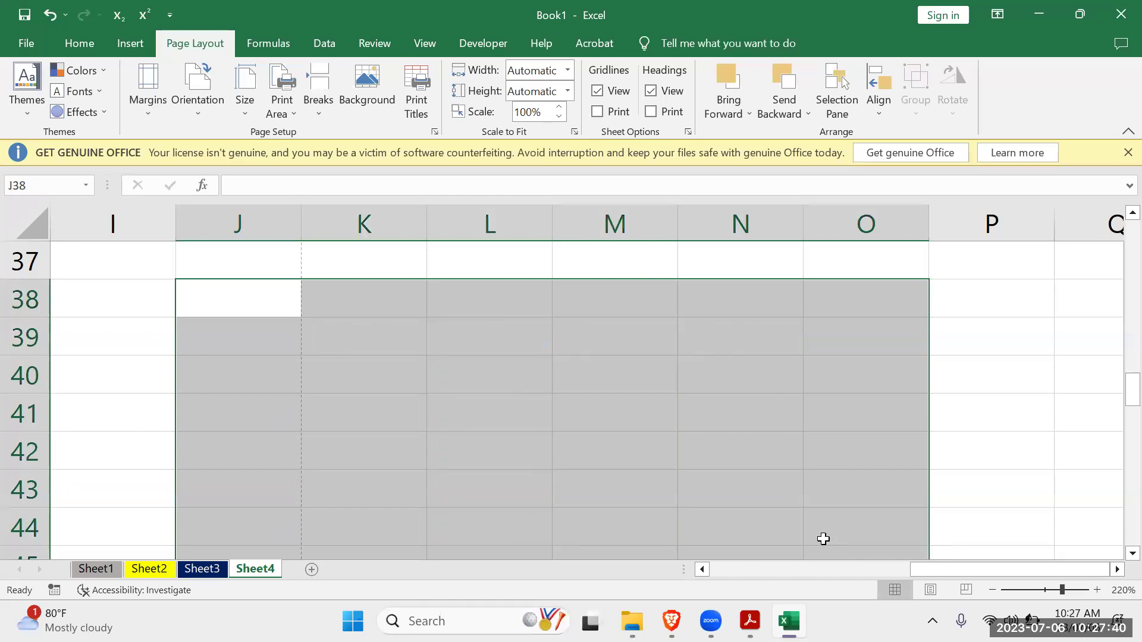
pyautogui.scroll(2, 684, 369)
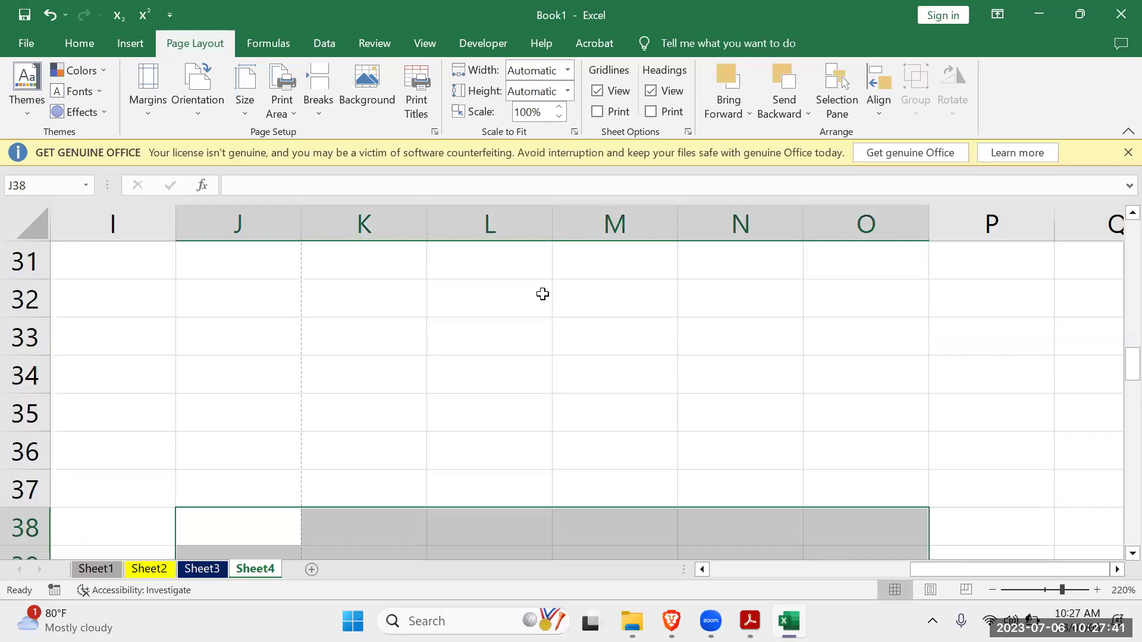
pyautogui.click(86, 43)
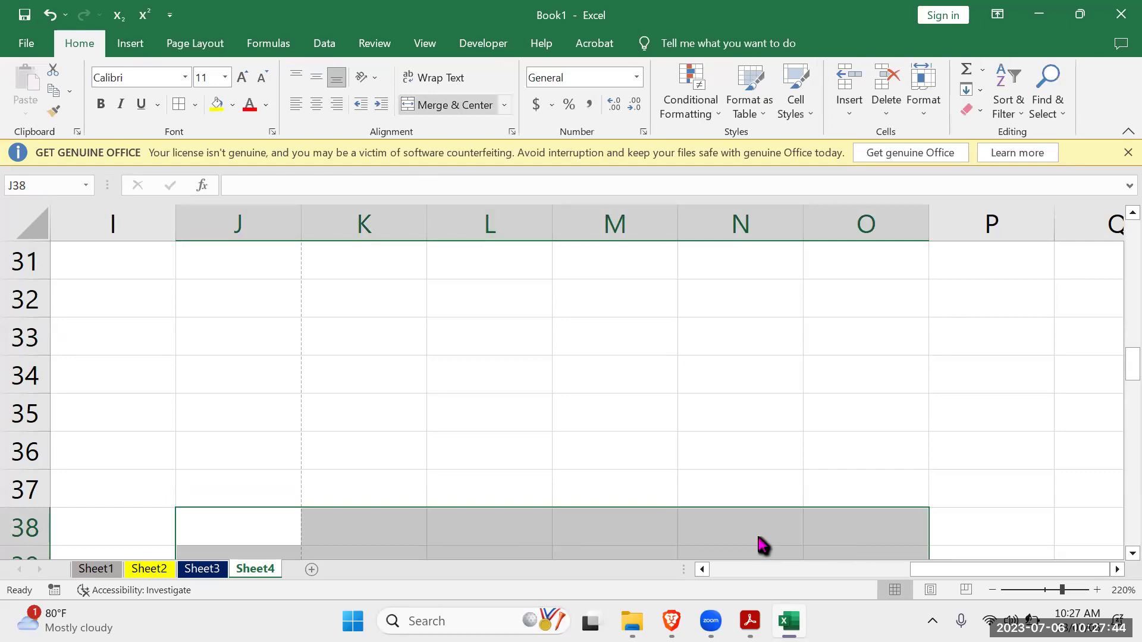
pyautogui.press('super+Down')
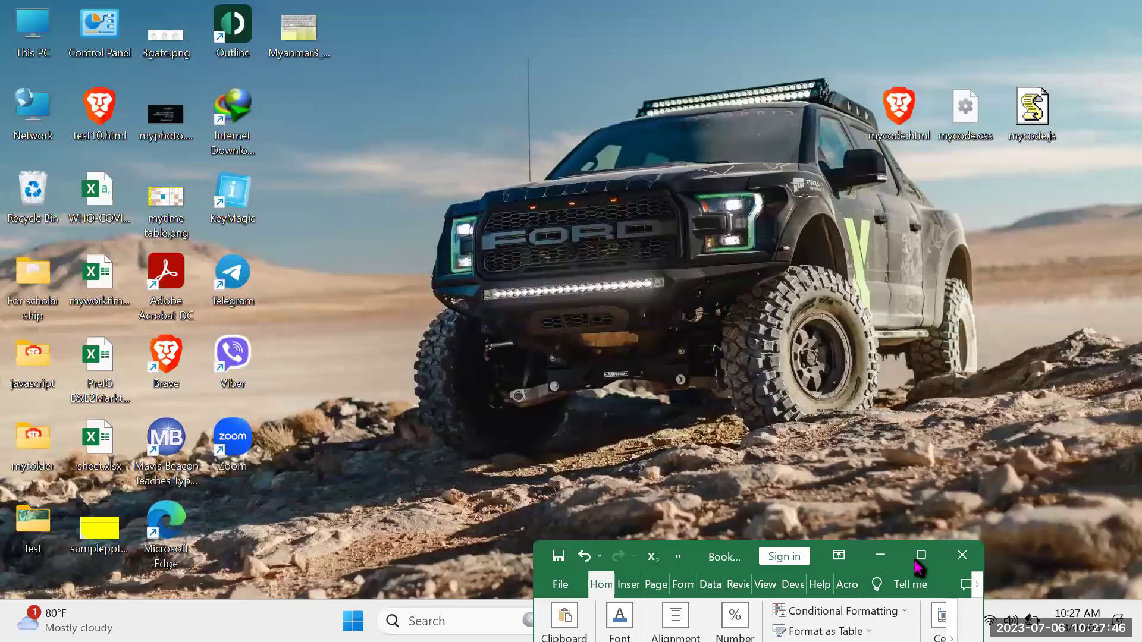
pyautogui.click(918, 562)
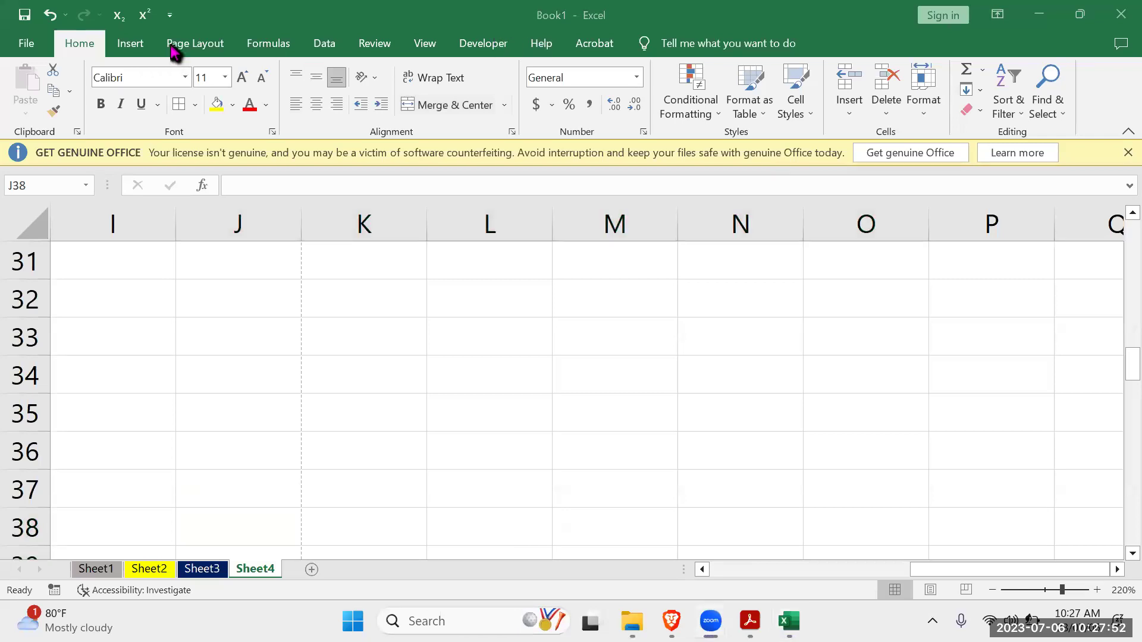
# Apply the Long Date number format to the empty cell L34.
pyautogui.click(453, 392)
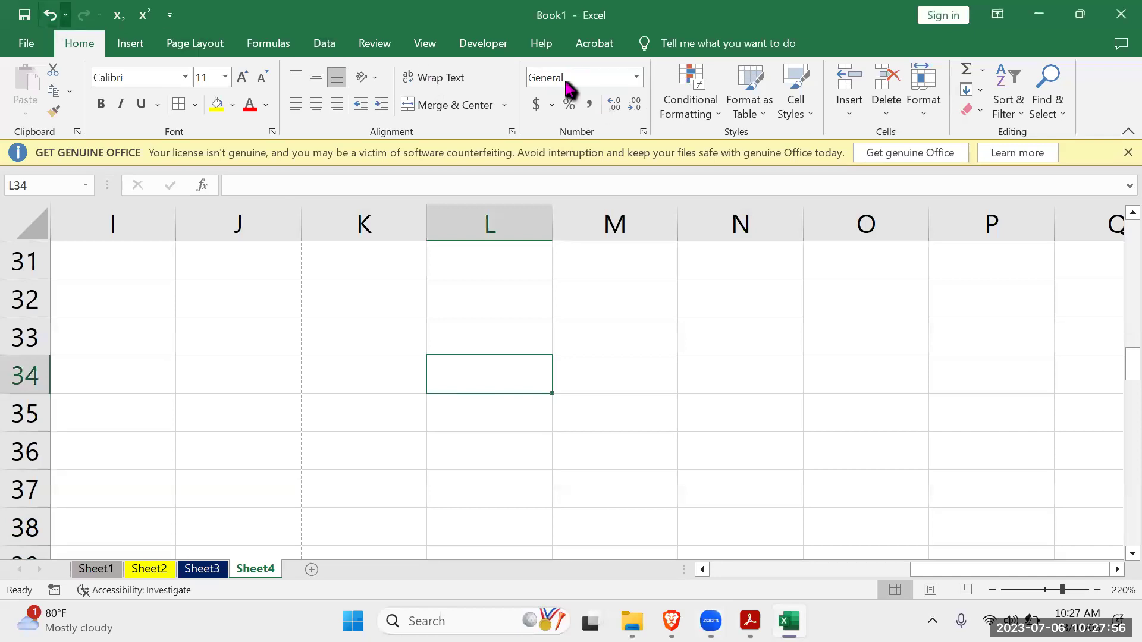
pyautogui.click(636, 78)
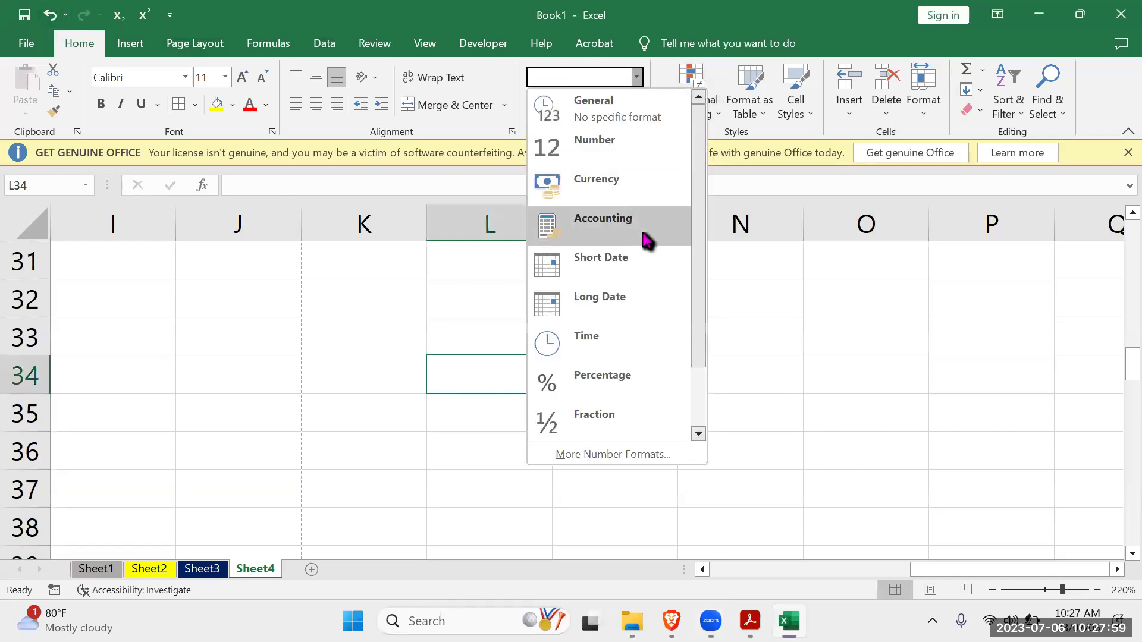
pyautogui.click(640, 311)
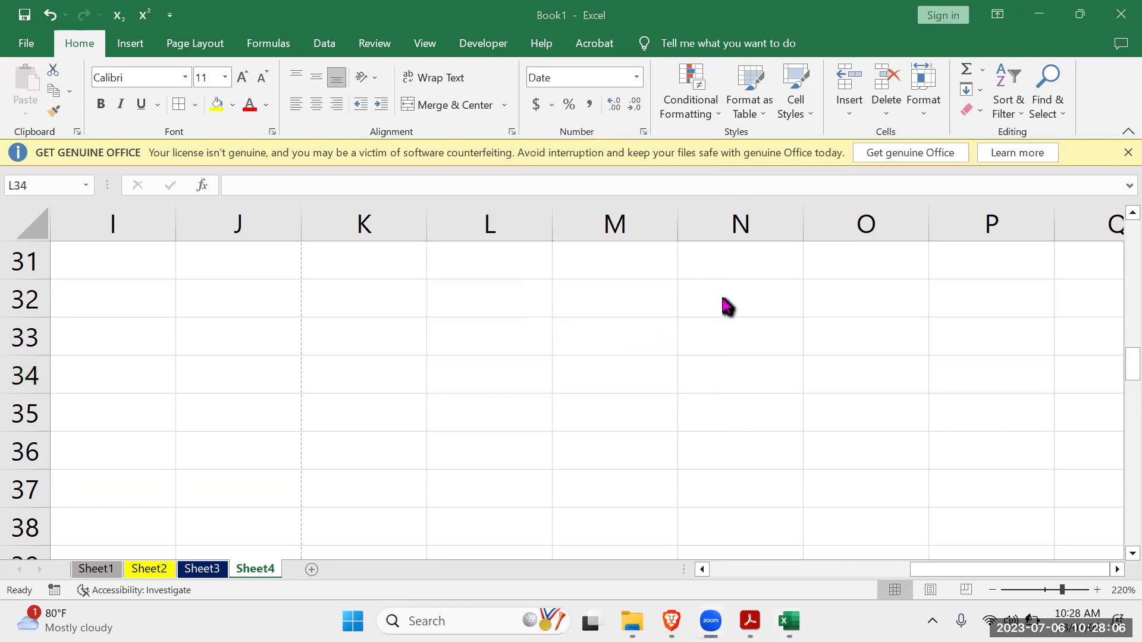
pyautogui.click(515, 380)
pyautogui.click(488, 378)
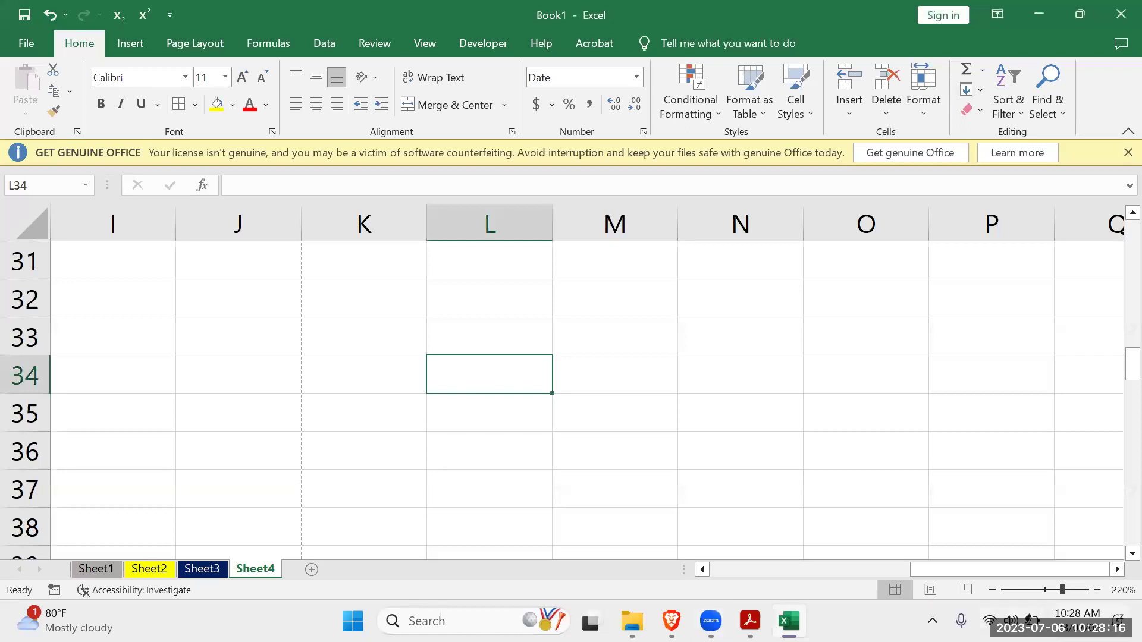
# Look through the Windows date and time settings, including the additional settings and related links, and close them.
pyautogui.rightClick(1120, 624)
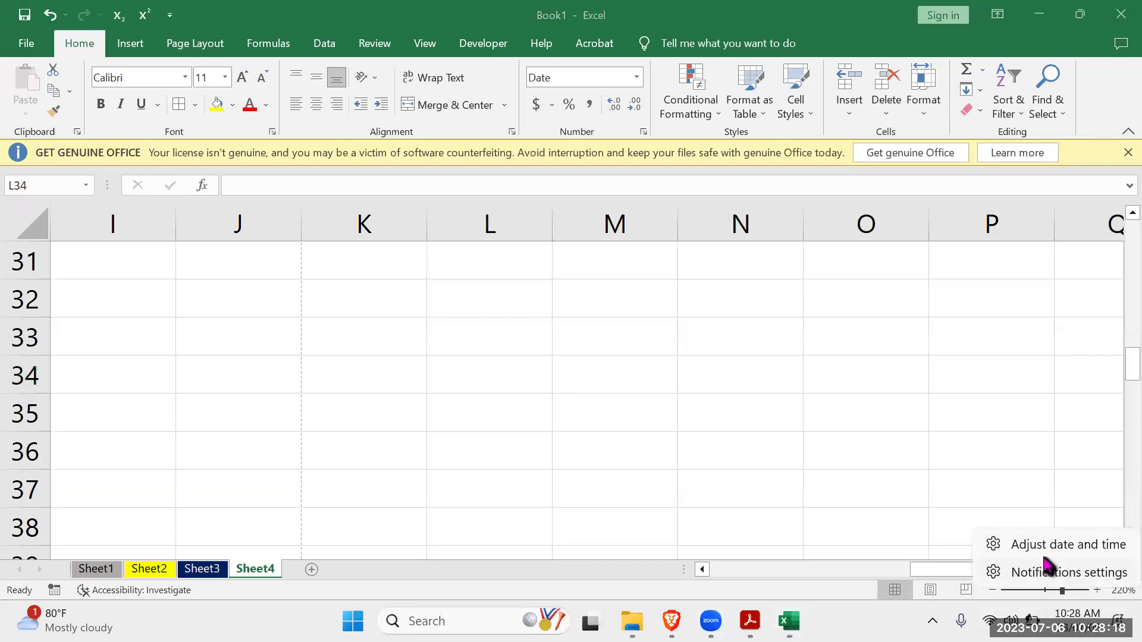
pyautogui.click(1046, 565)
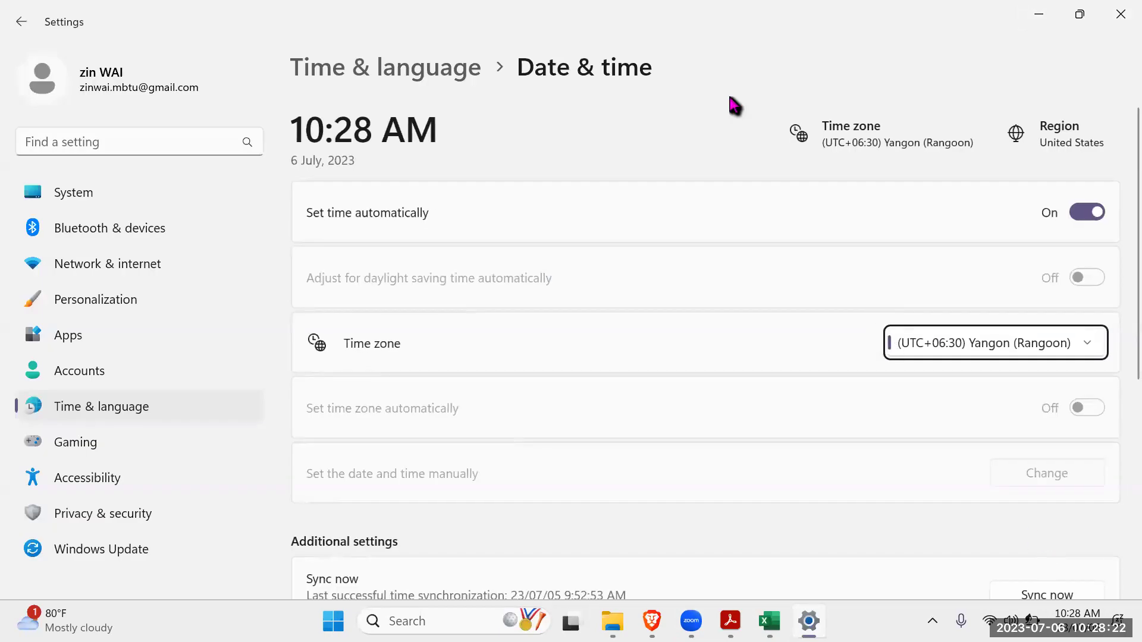
pyautogui.scroll(-5, 659, 460)
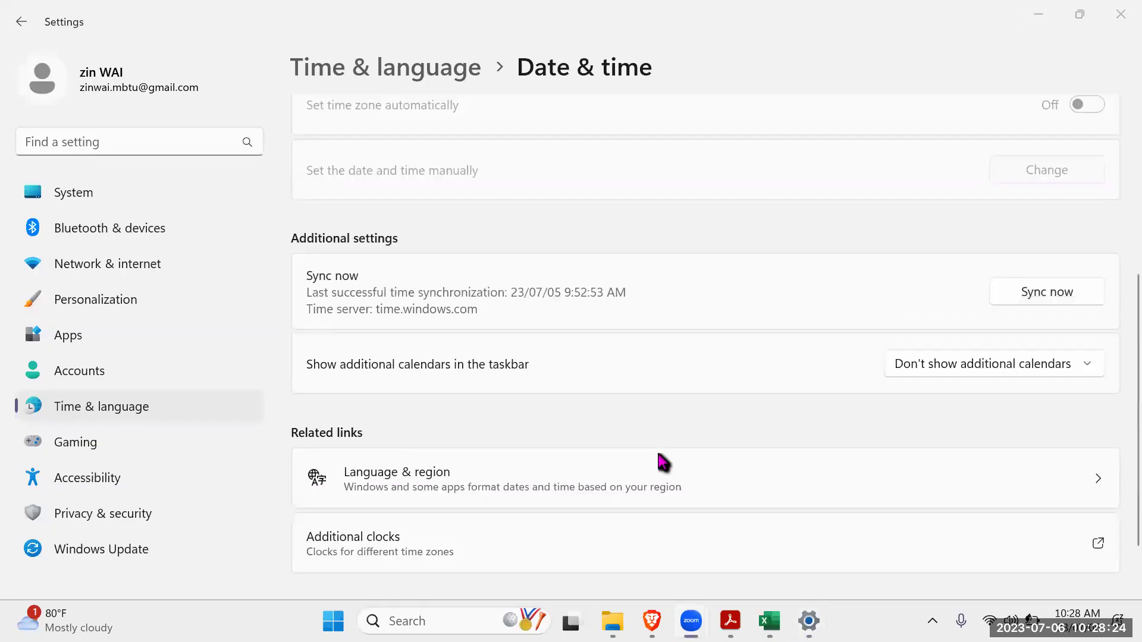
pyautogui.scroll(-1, 660, 461)
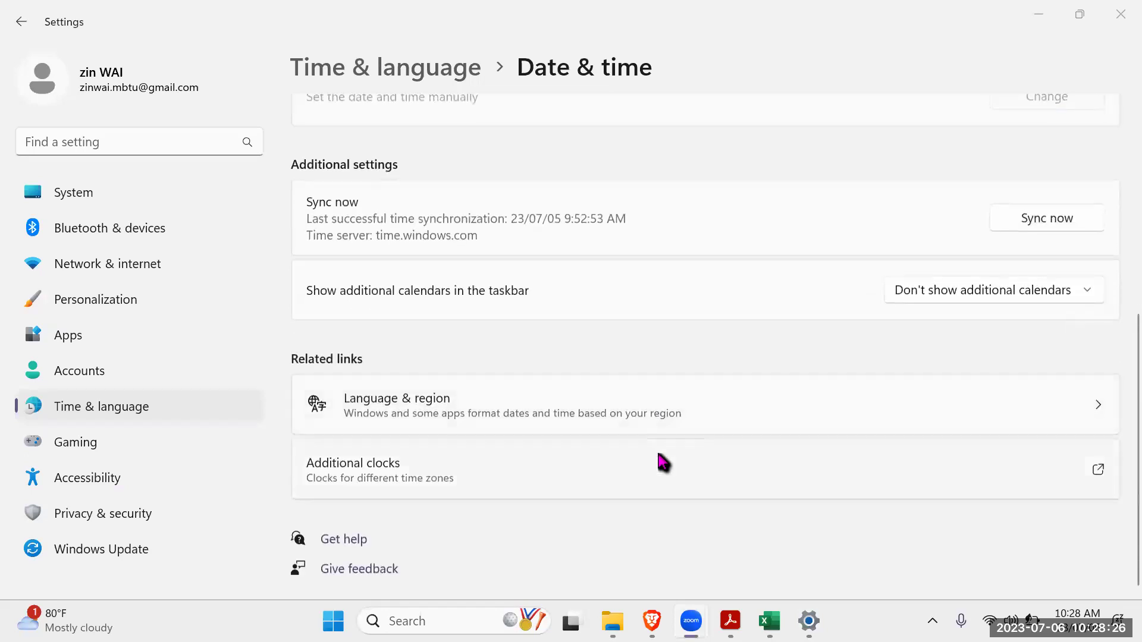
pyautogui.scroll(6, 663, 463)
pyautogui.click(1117, 13)
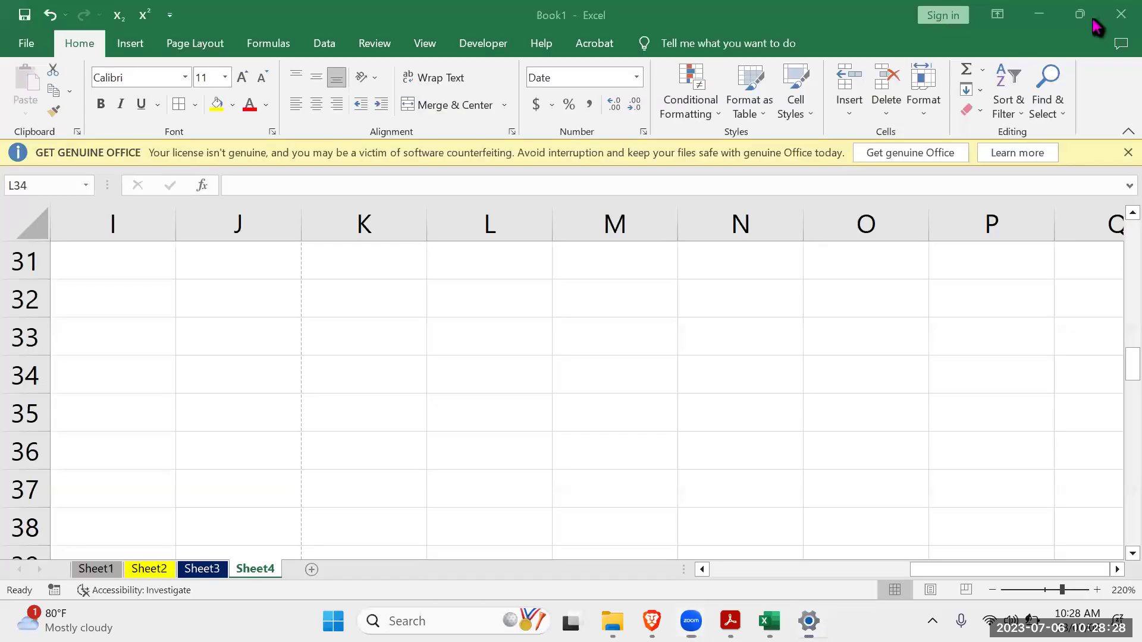
# Set the Windows short date format to M/d/yyyy in the Control Panel's Region settings.
pyautogui.press('super+Down')
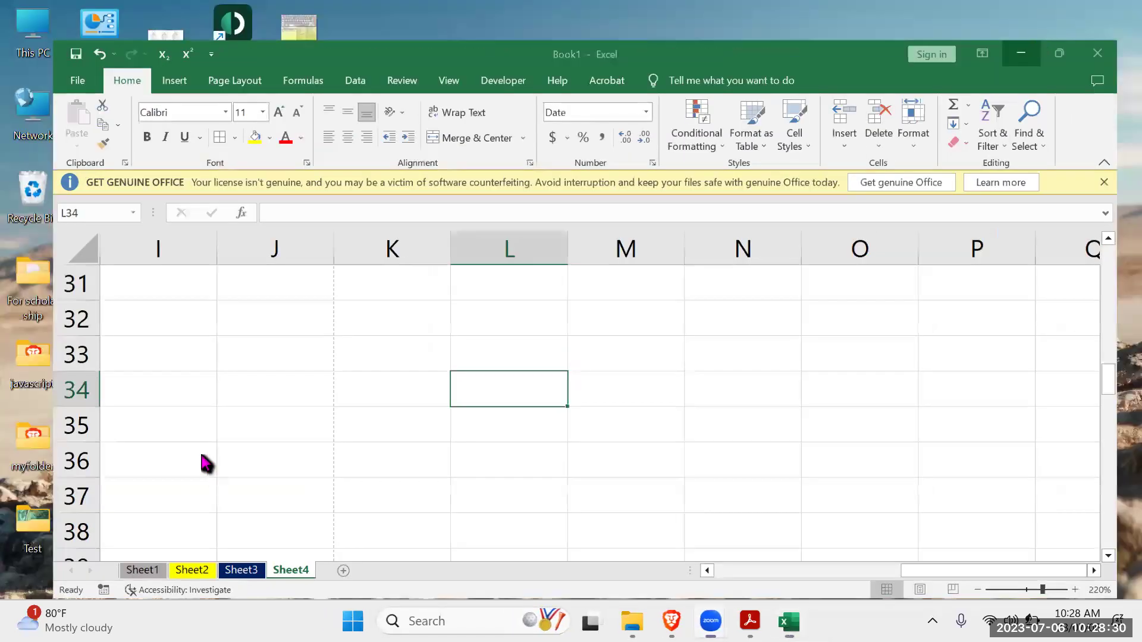
pyautogui.press('super+Down')
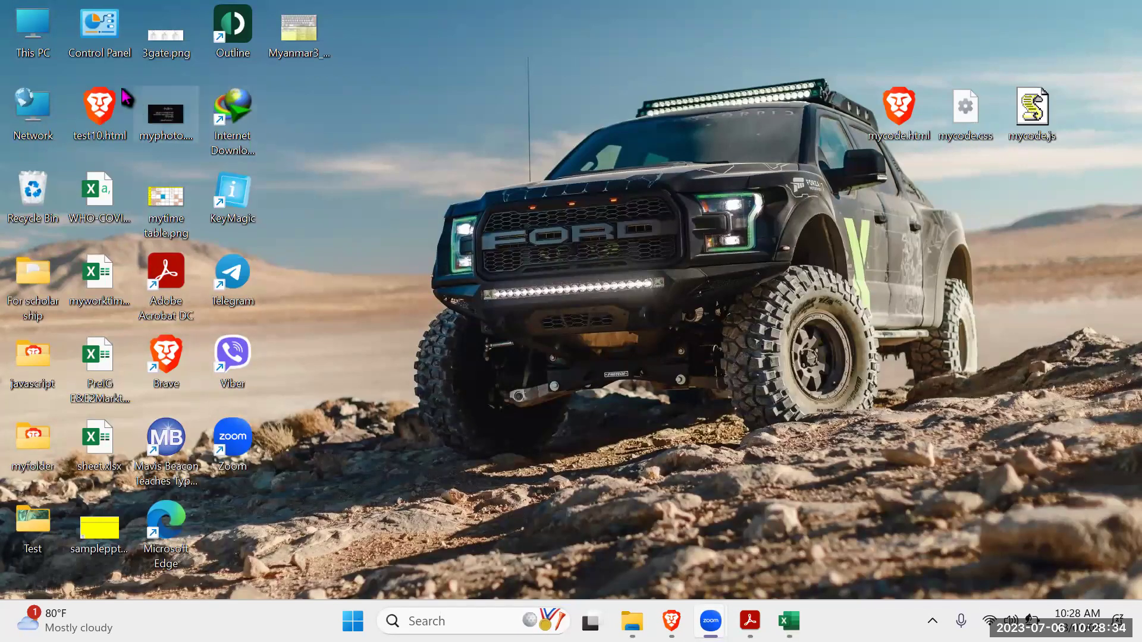
pyautogui.click(104, 54)
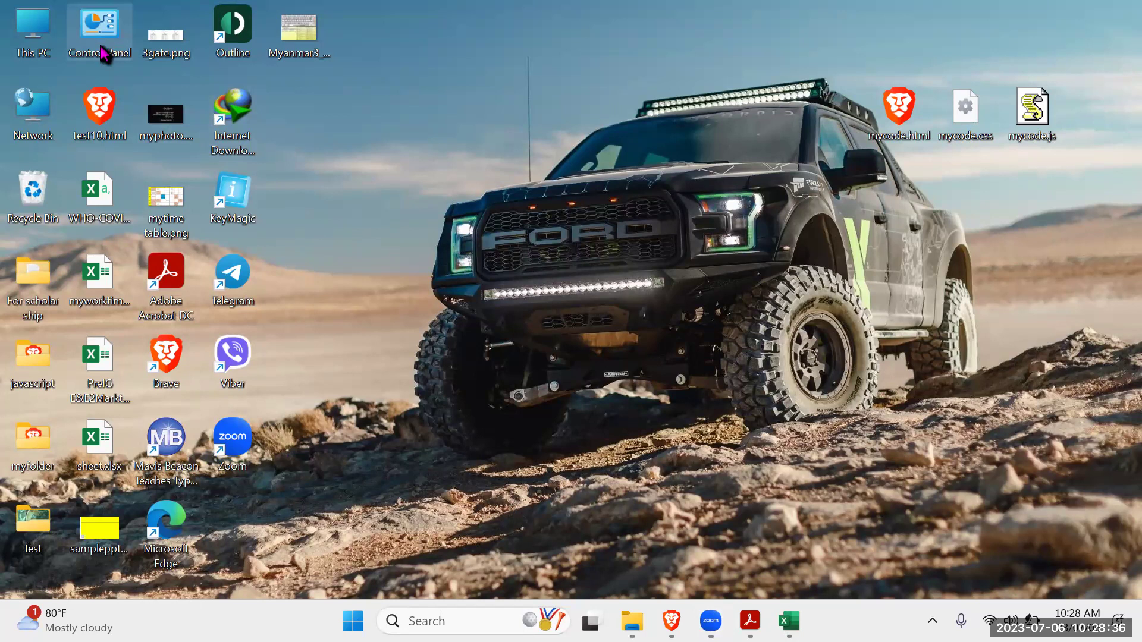
pyautogui.doubleClick(104, 54)
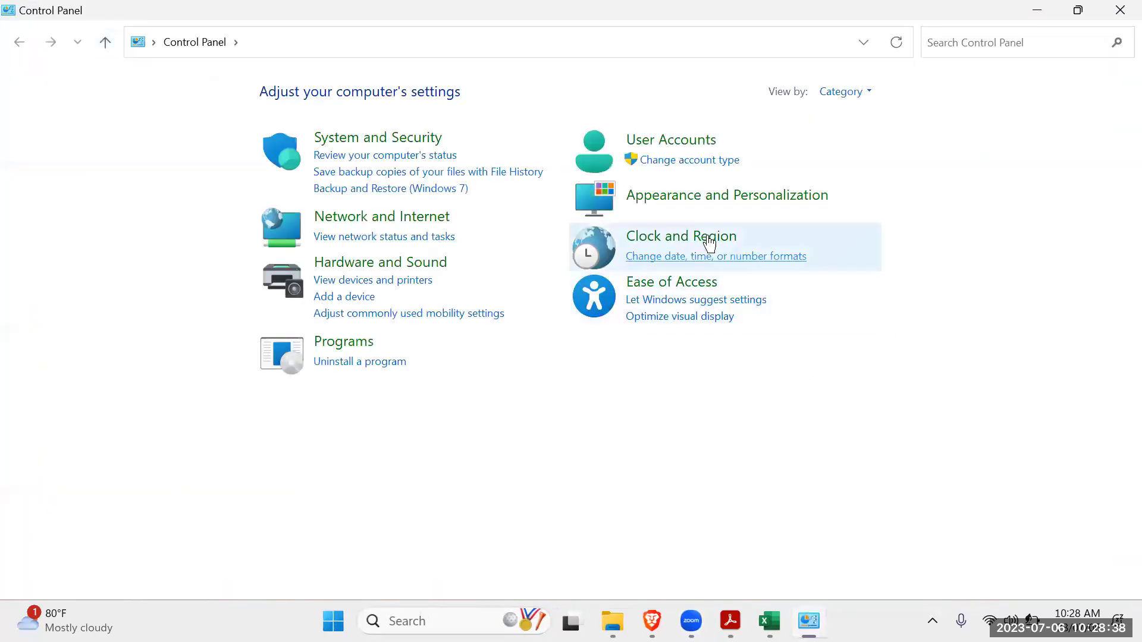
pyautogui.click(672, 257)
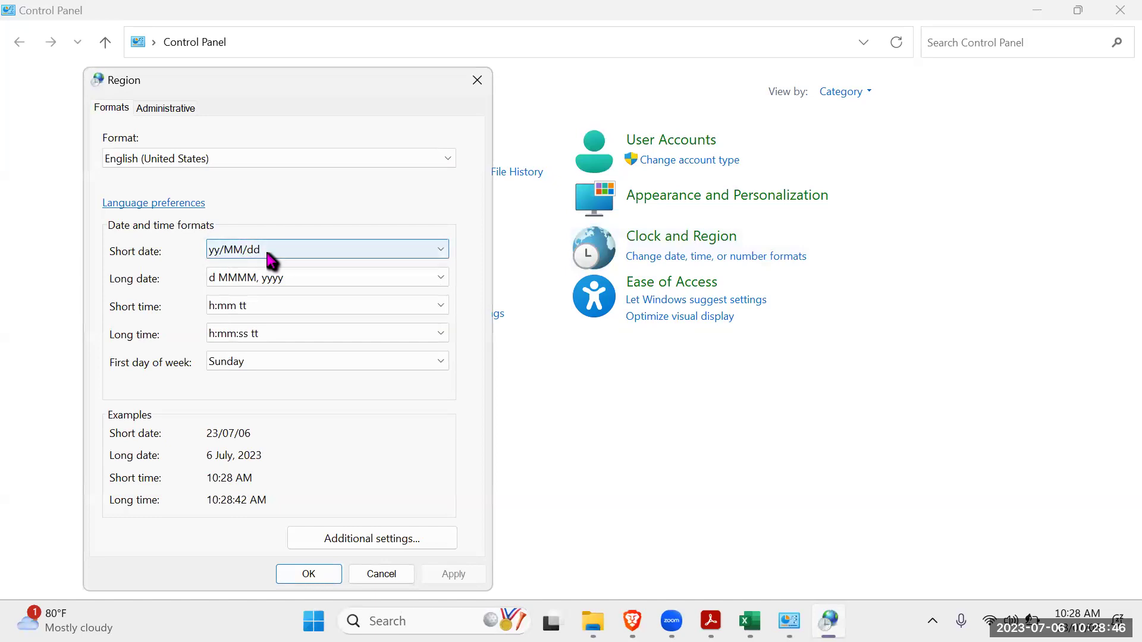
pyautogui.click(443, 253)
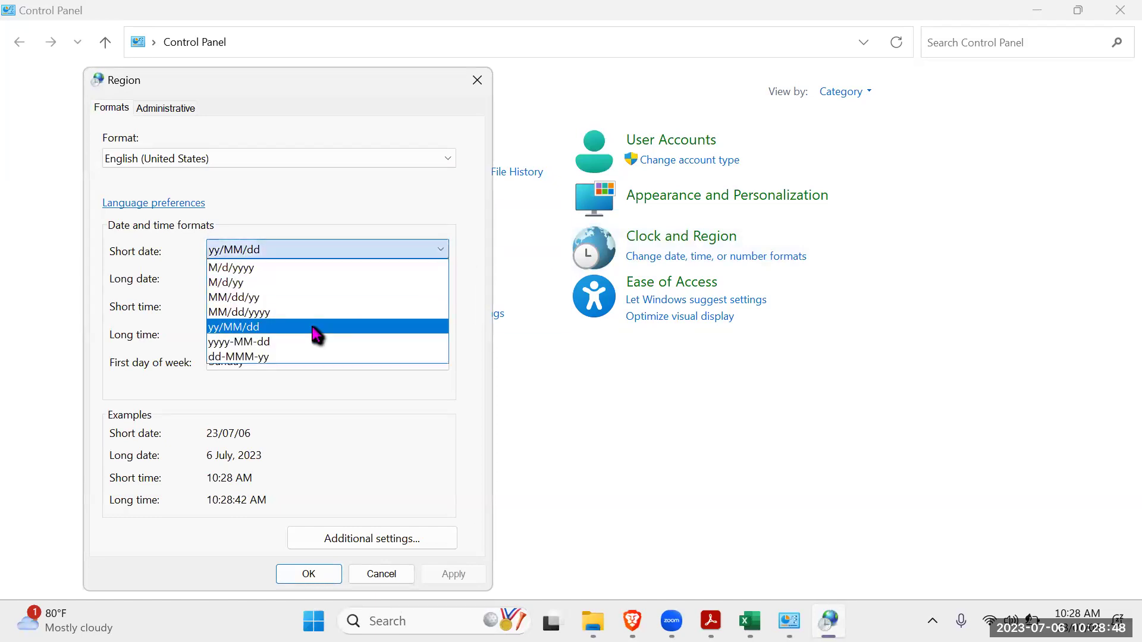
pyautogui.click(229, 270)
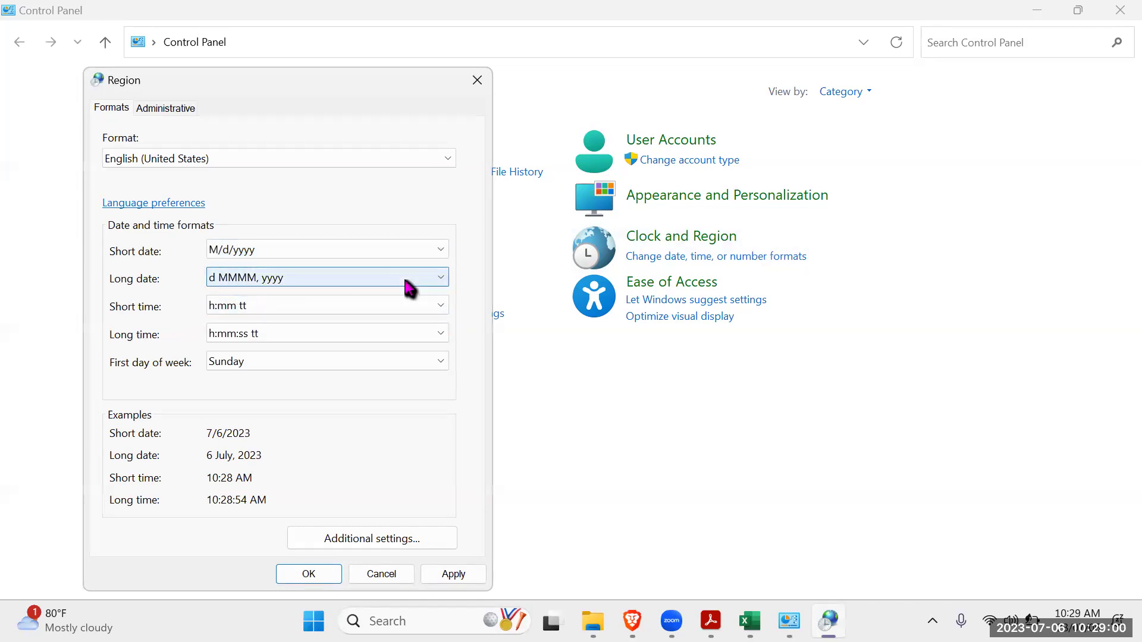
pyautogui.click(453, 573)
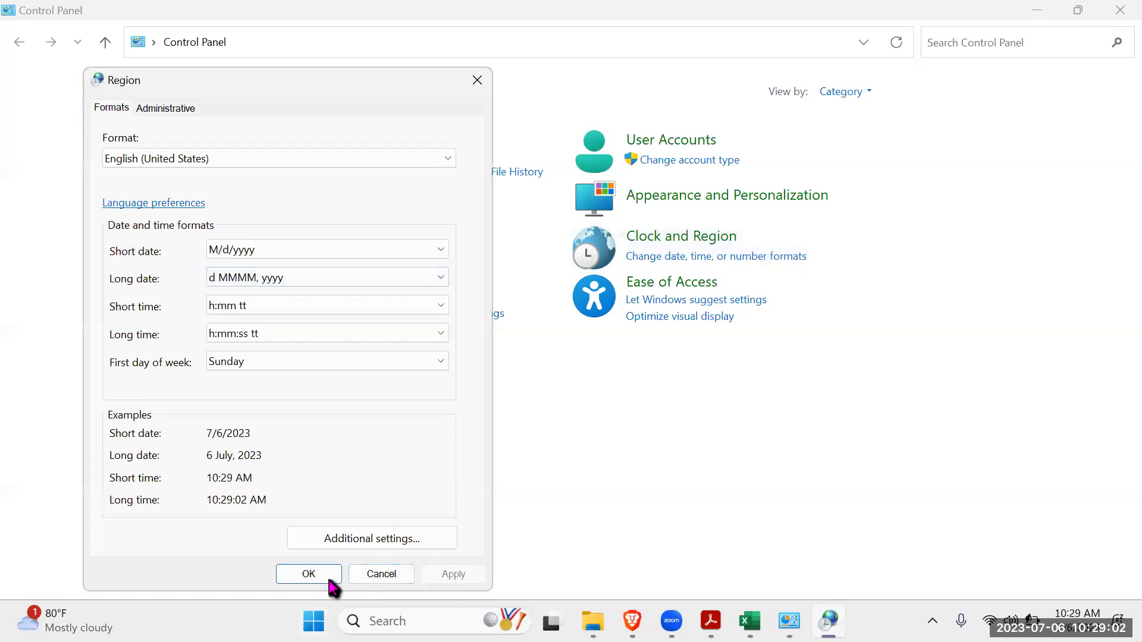
pyautogui.click(301, 580)
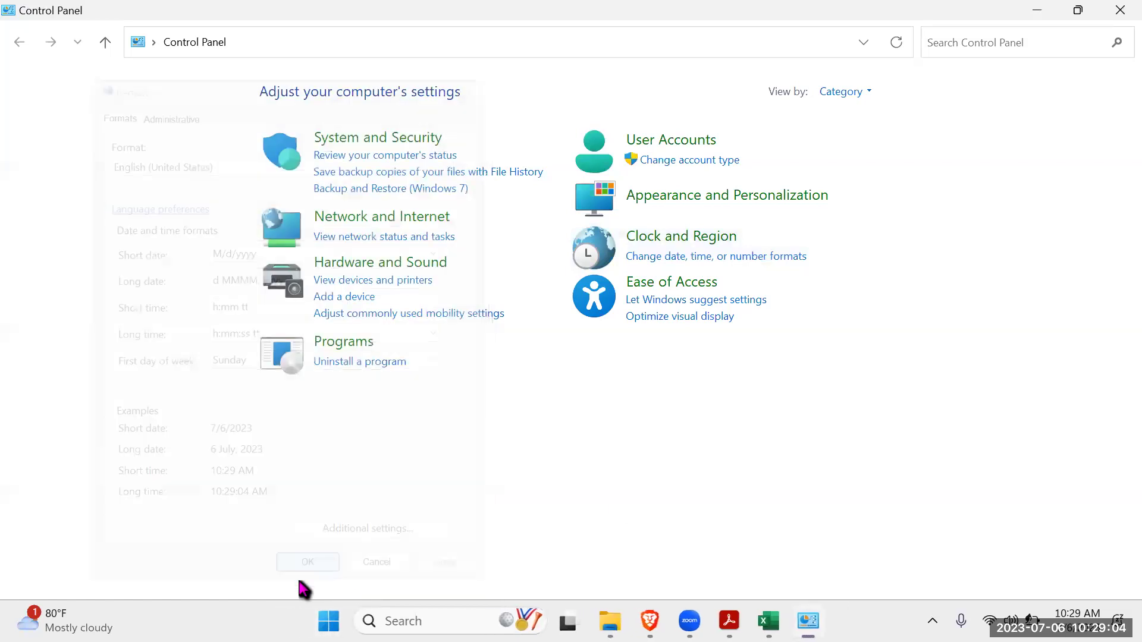
pyautogui.click(1120, 11)
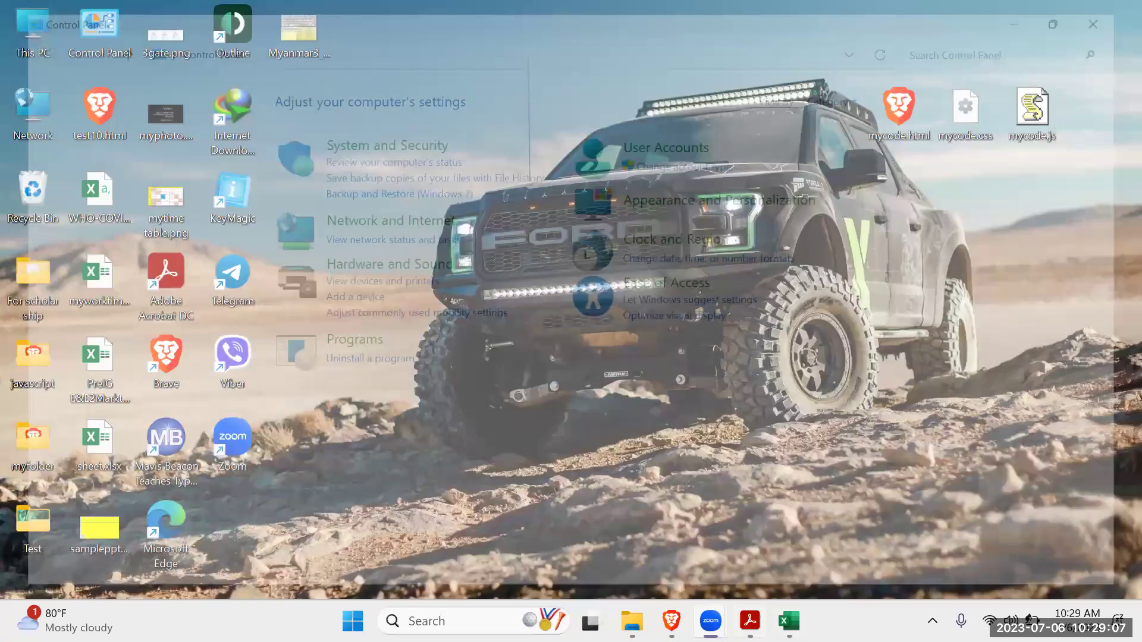
# Return to the Excel workbook in a maximized window and apply the Long Date number format to cell L32.
pyautogui.moveTo(749, 621)
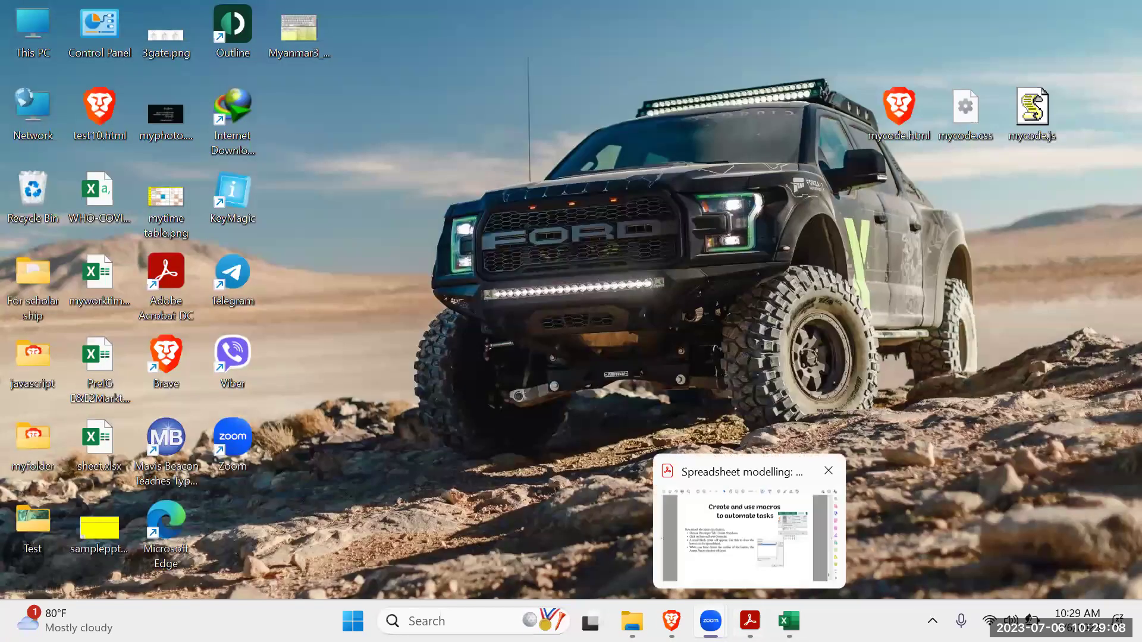
pyautogui.click(789, 621)
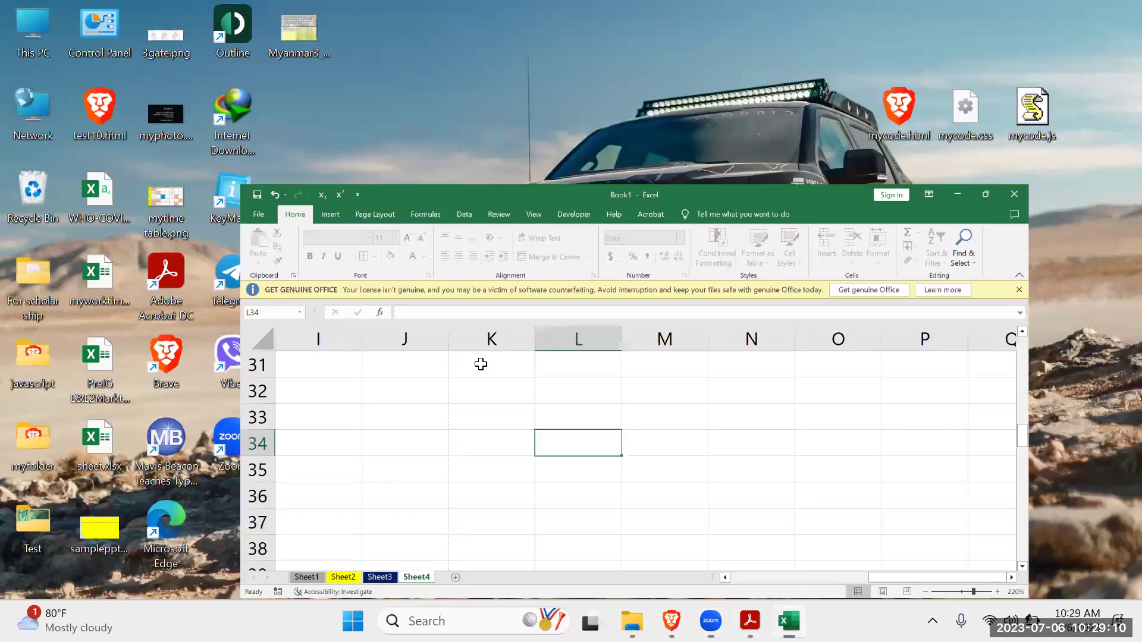
pyautogui.click(578, 51)
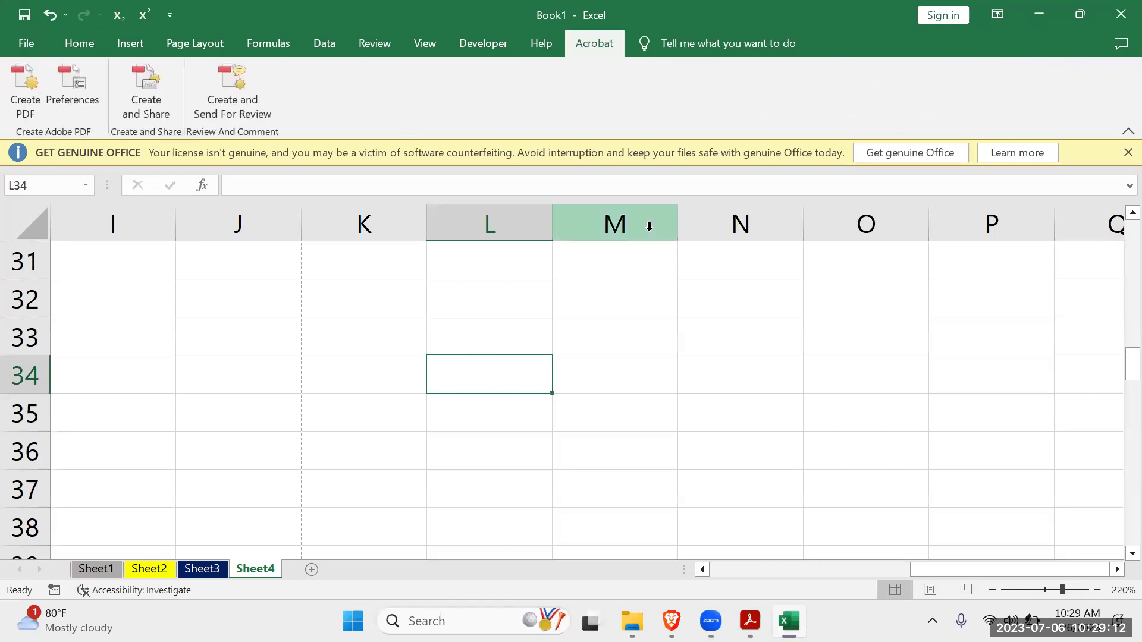
pyautogui.click(624, 339)
pyautogui.click(473, 289)
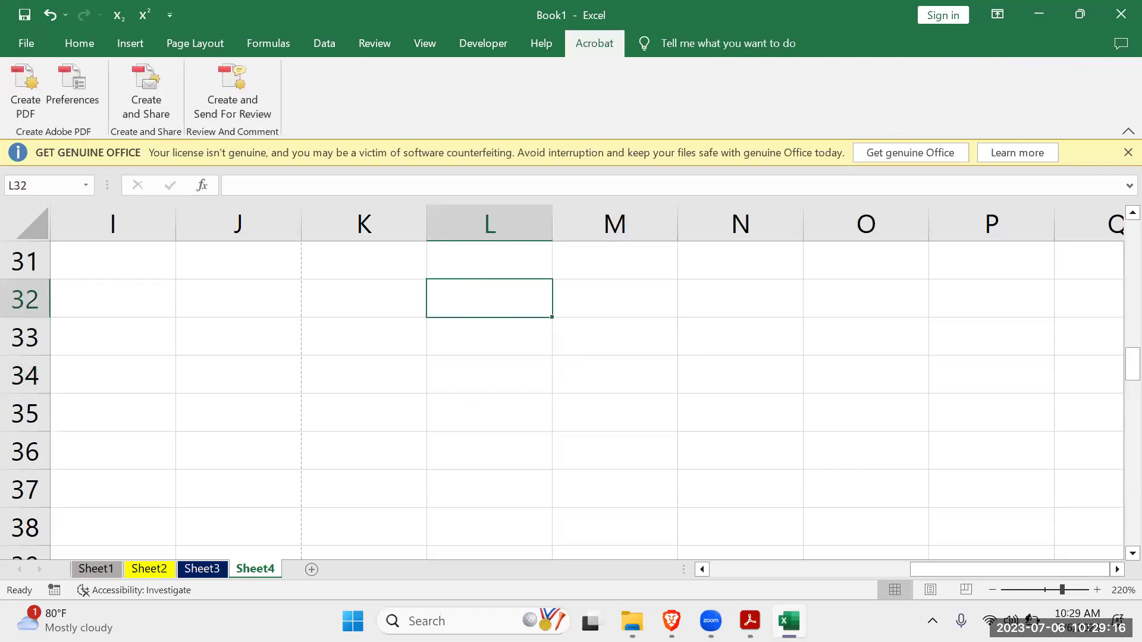
pyautogui.click(82, 42)
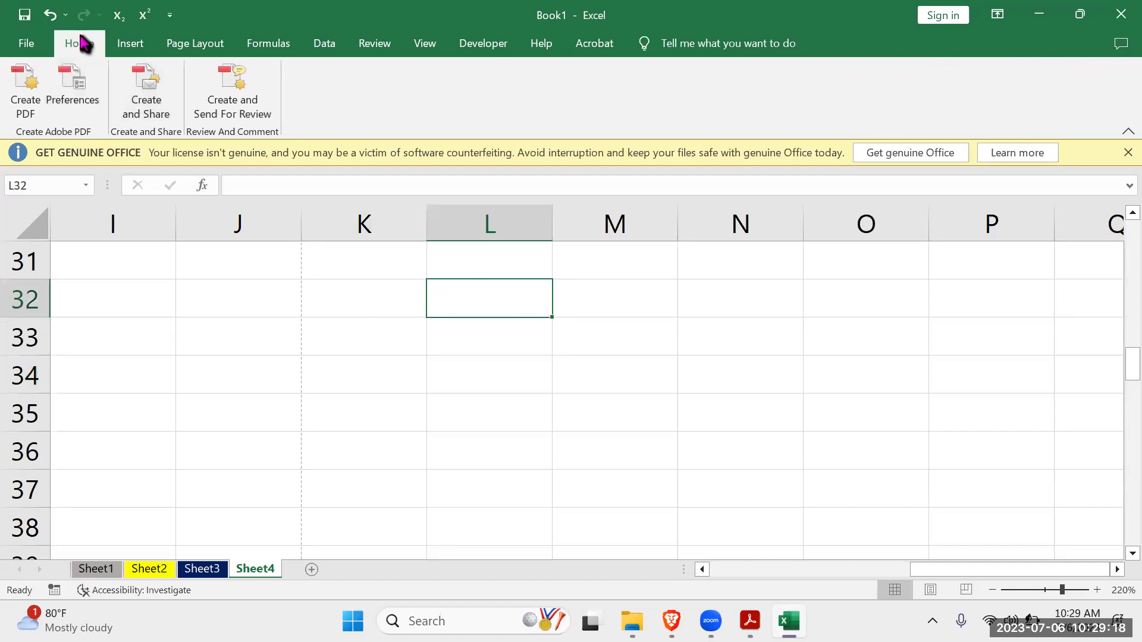
pyautogui.click(636, 77)
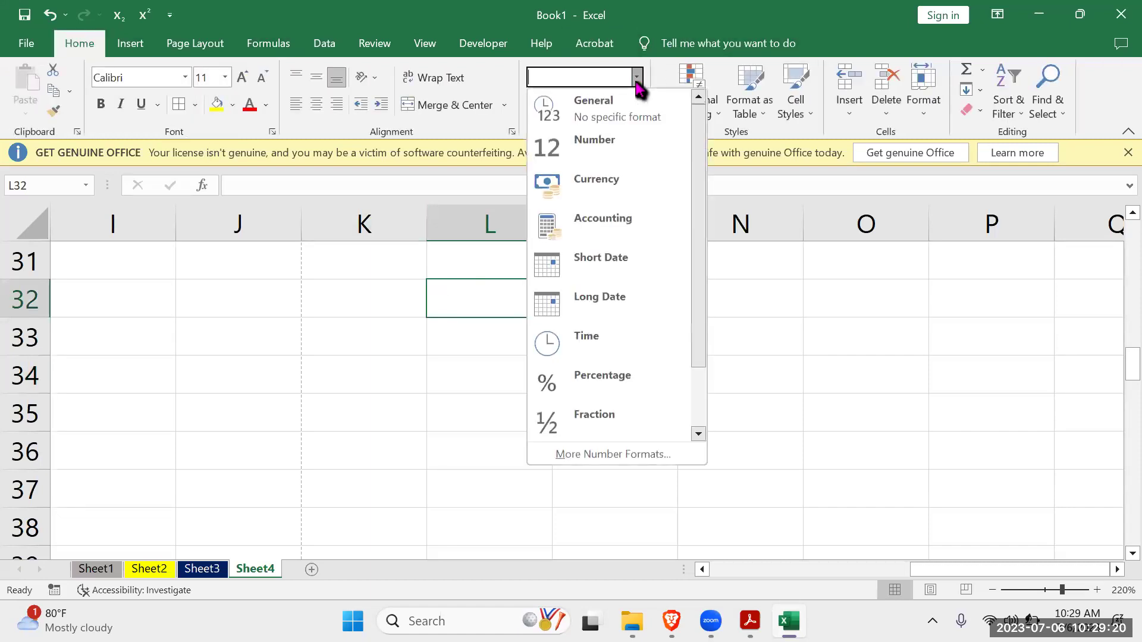
pyautogui.click(594, 296)
# Enter the date 2/january/2023 in cell L32 and widen column L.
pyautogui.doubleClick(472, 296)
pyautogui.write('2')
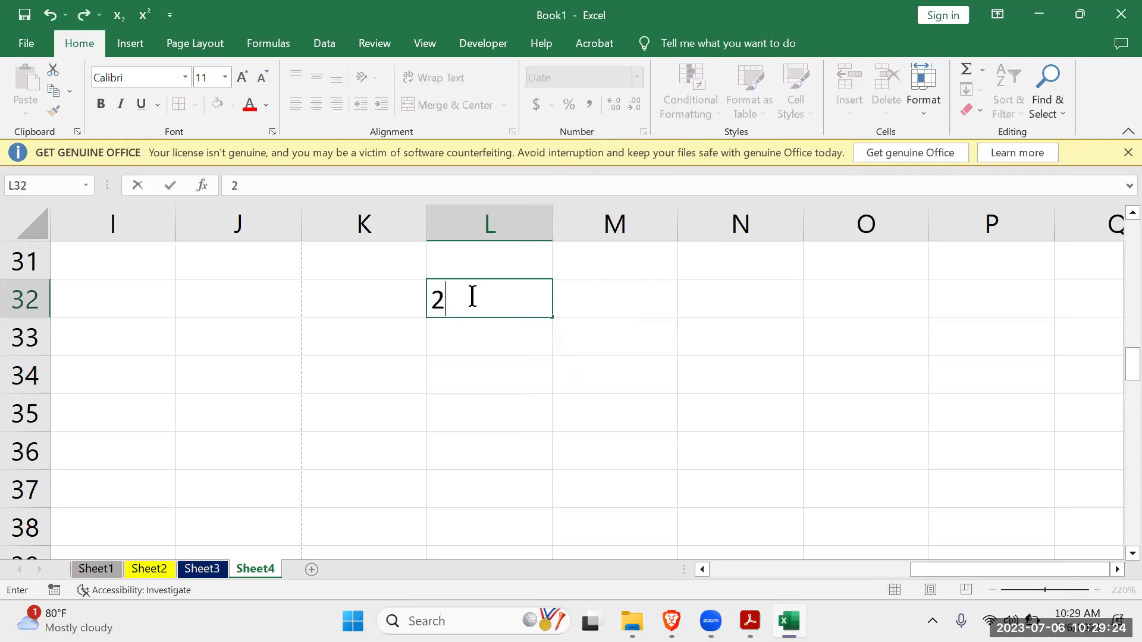
pyautogui.write('/janu')
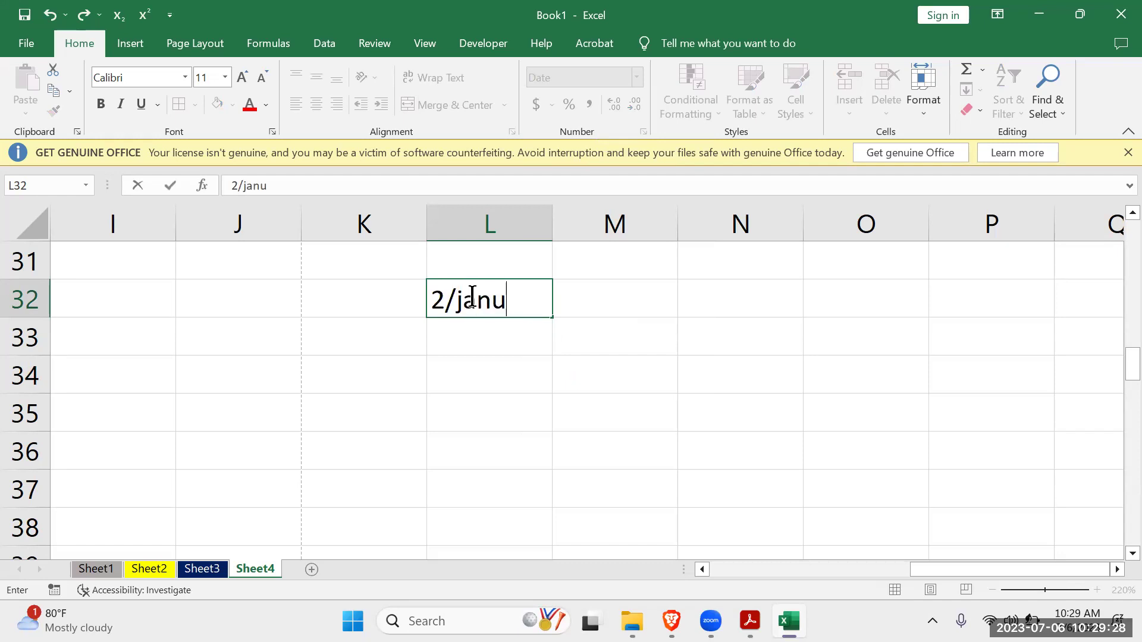
pyautogui.write('ary/2')
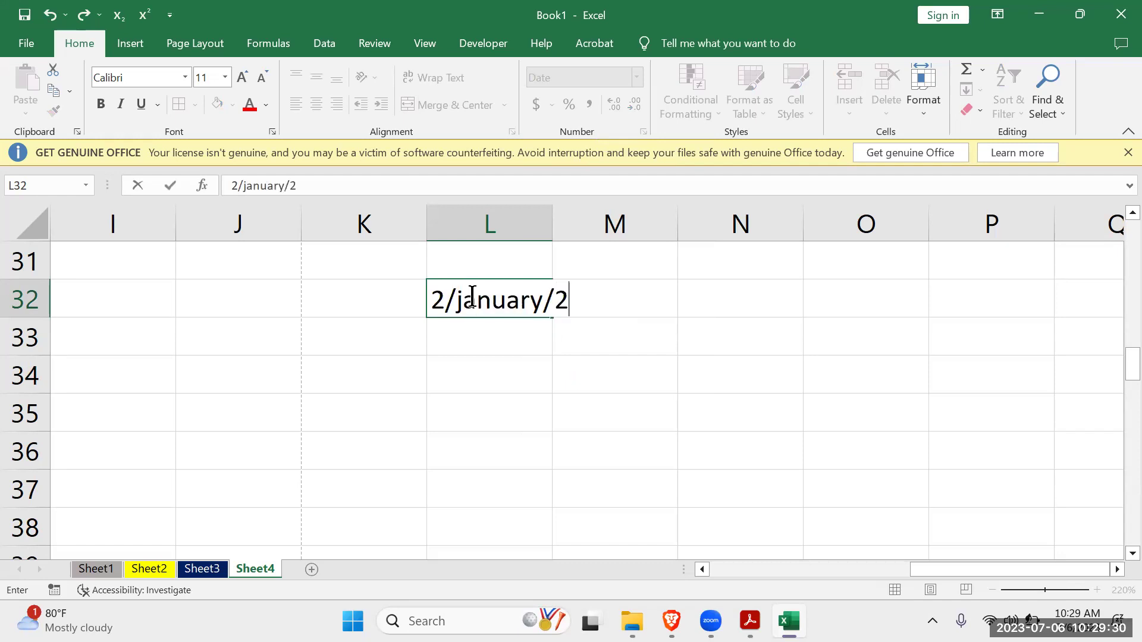
pyautogui.write('023')
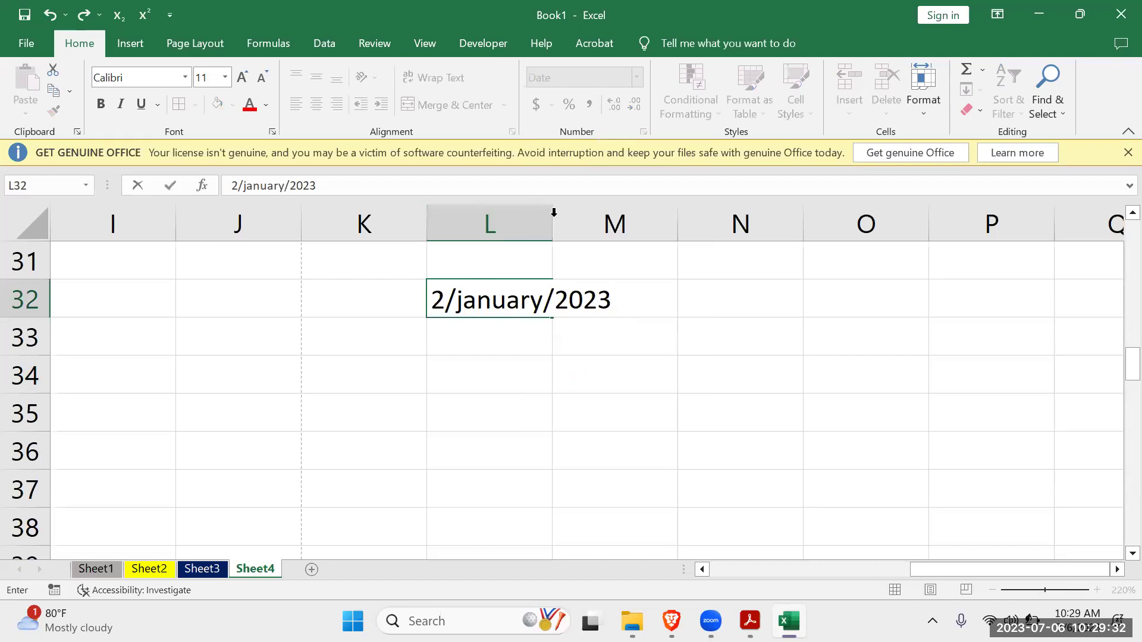
pyautogui.click(682, 458)
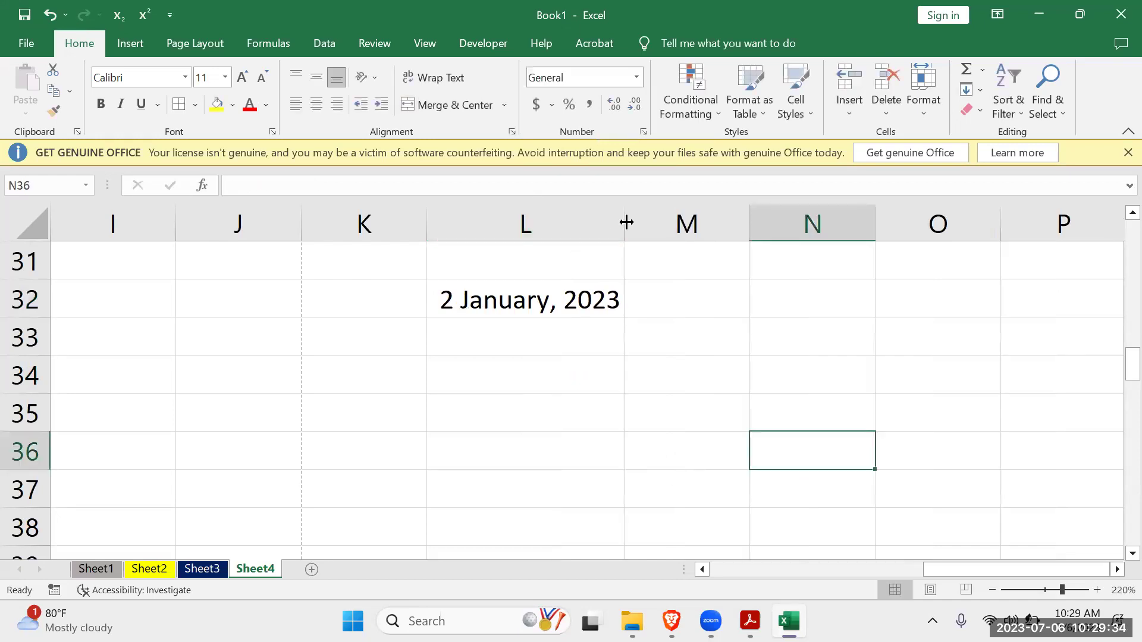
pyautogui.moveTo(626, 224); pyautogui.dragTo(668, 224)
# Fill the date in L32 down to L35 and across the row to N32.
pyautogui.click(631, 308)
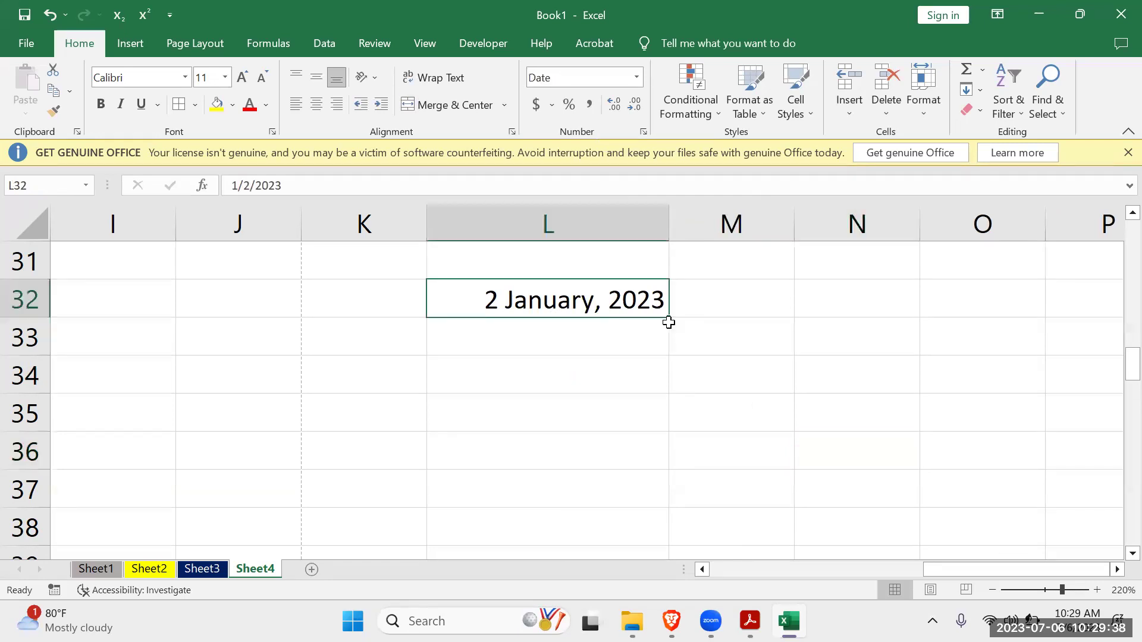
pyautogui.moveTo(670, 319); pyautogui.dragTo(678, 423)
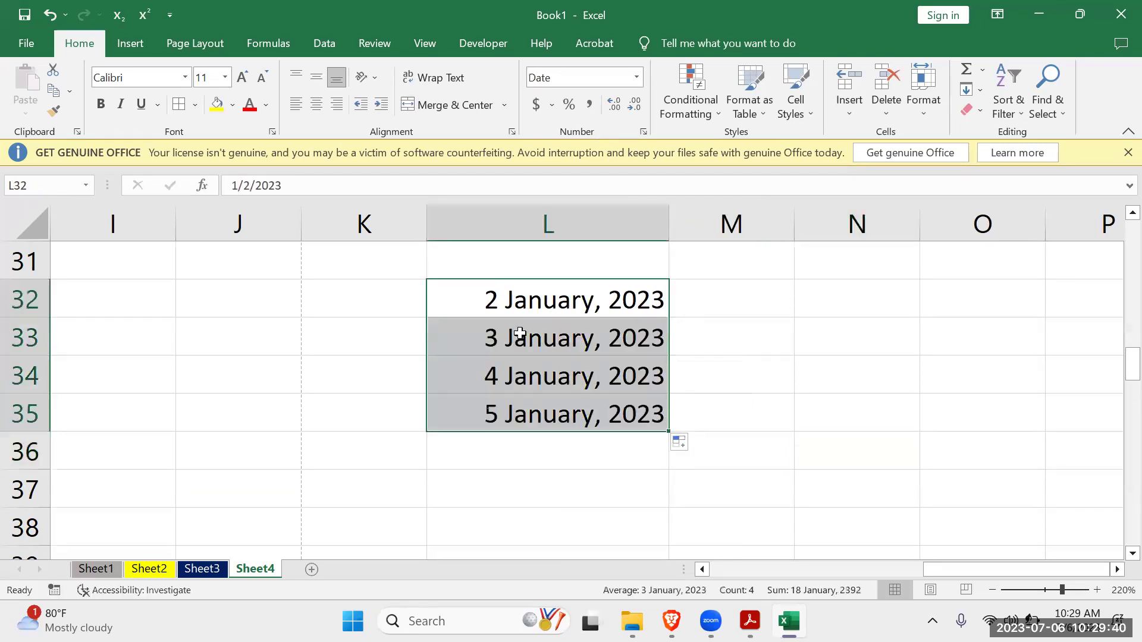
pyautogui.click(643, 301)
pyautogui.moveTo(671, 319); pyautogui.dragTo(904, 321)
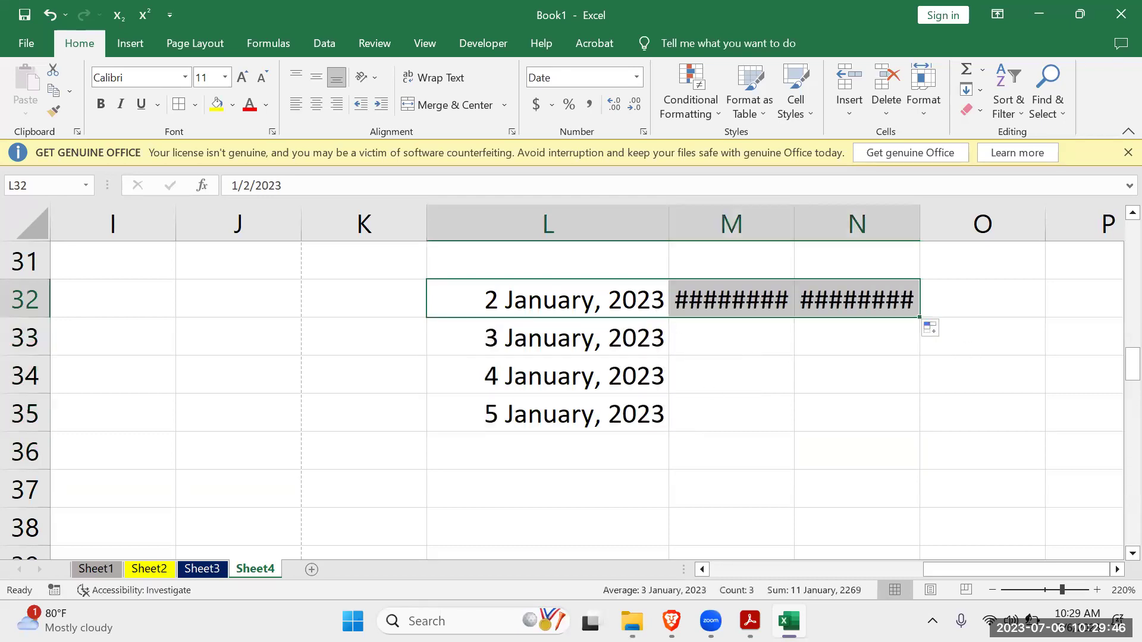
# Widen columns M and N so the filled long dates fit in their cells.
pyautogui.moveTo(749, 621)
pyautogui.moveTo(794, 224); pyautogui.dragTo(884, 225)
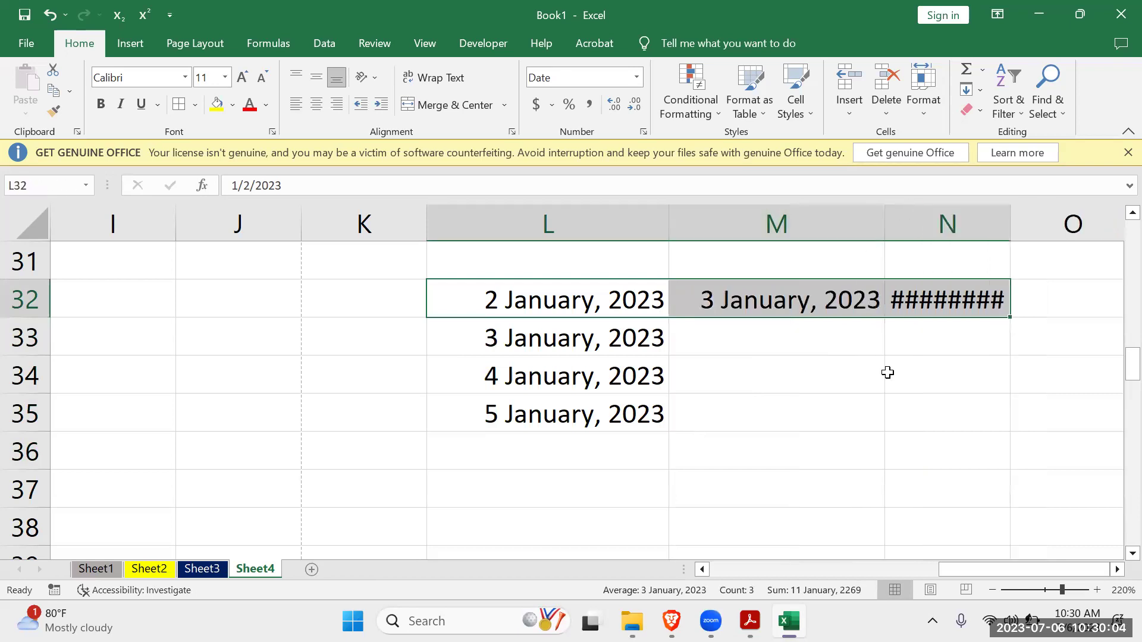
pyautogui.moveTo(1013, 228); pyautogui.dragTo(1063, 229)
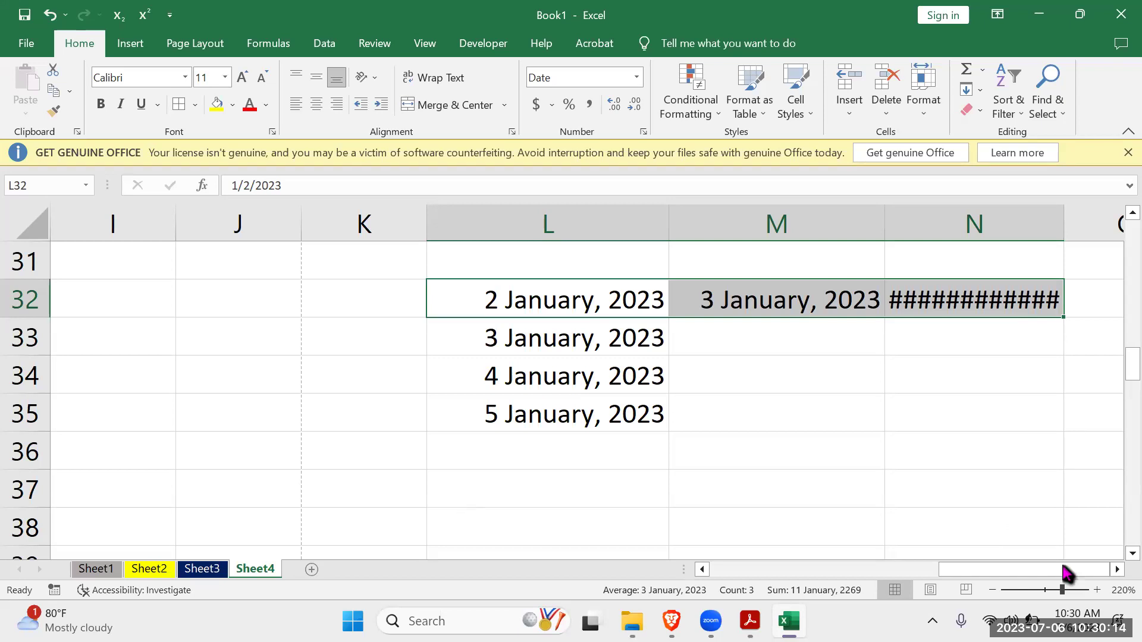
pyautogui.moveTo(1069, 215); pyautogui.dragTo(1106, 215)
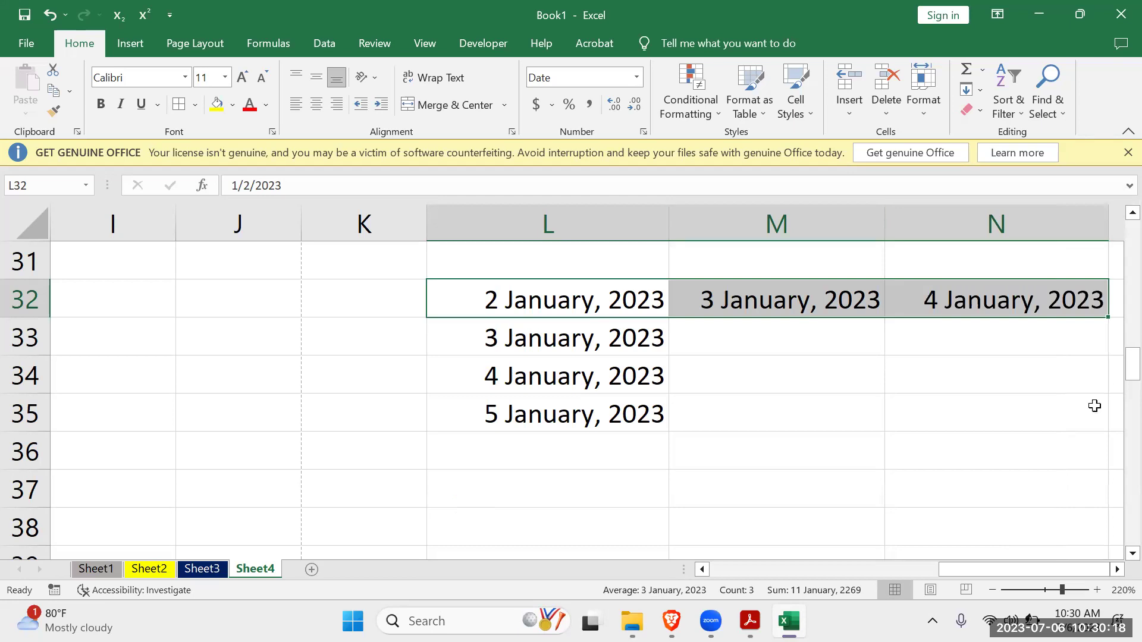
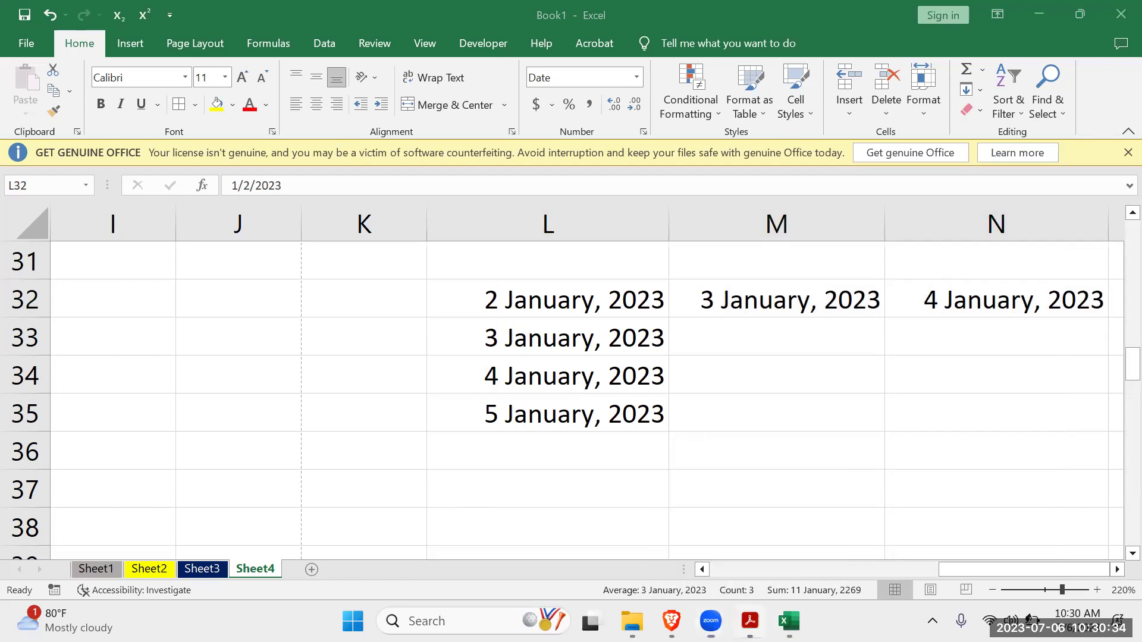
pyautogui.hotkey('alt', 'Tab')
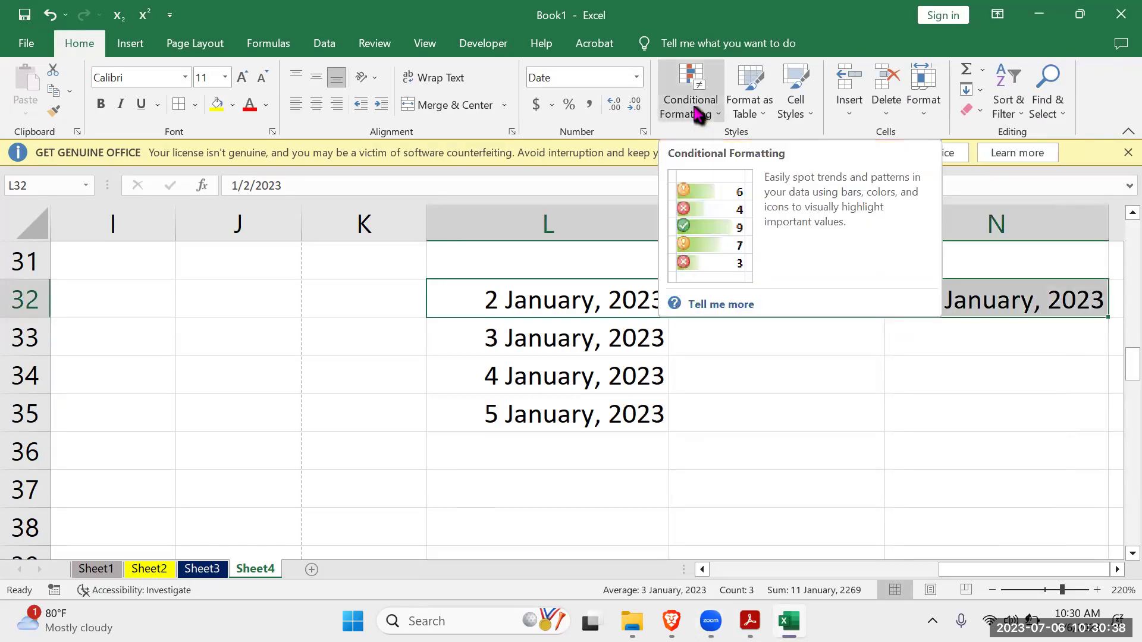
pyautogui.click(322, 43)
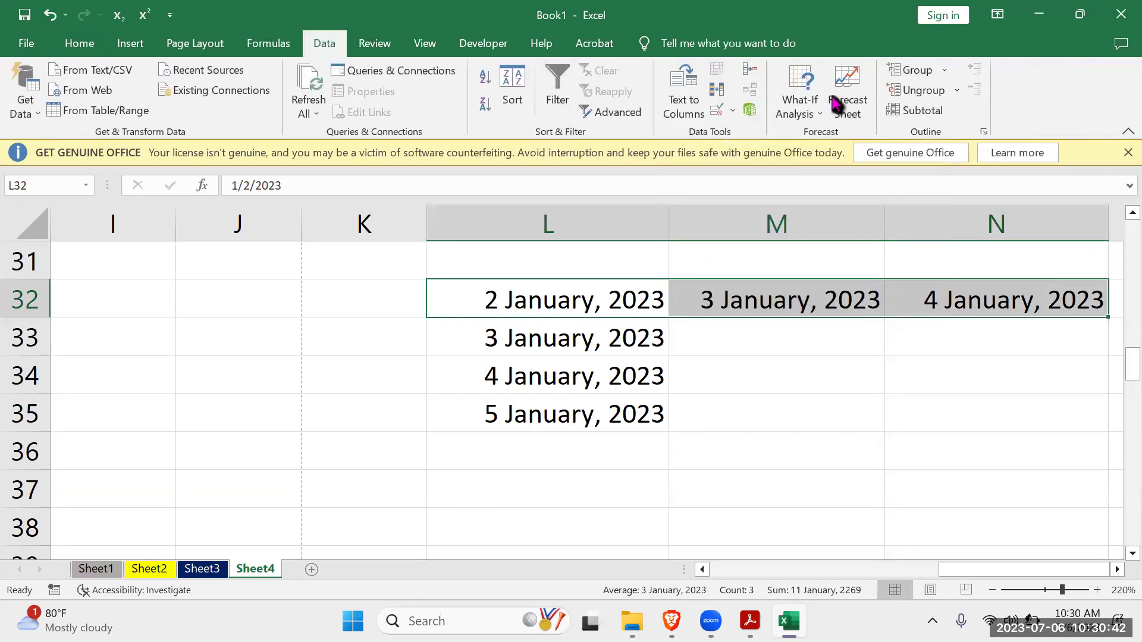
pyautogui.click(734, 113)
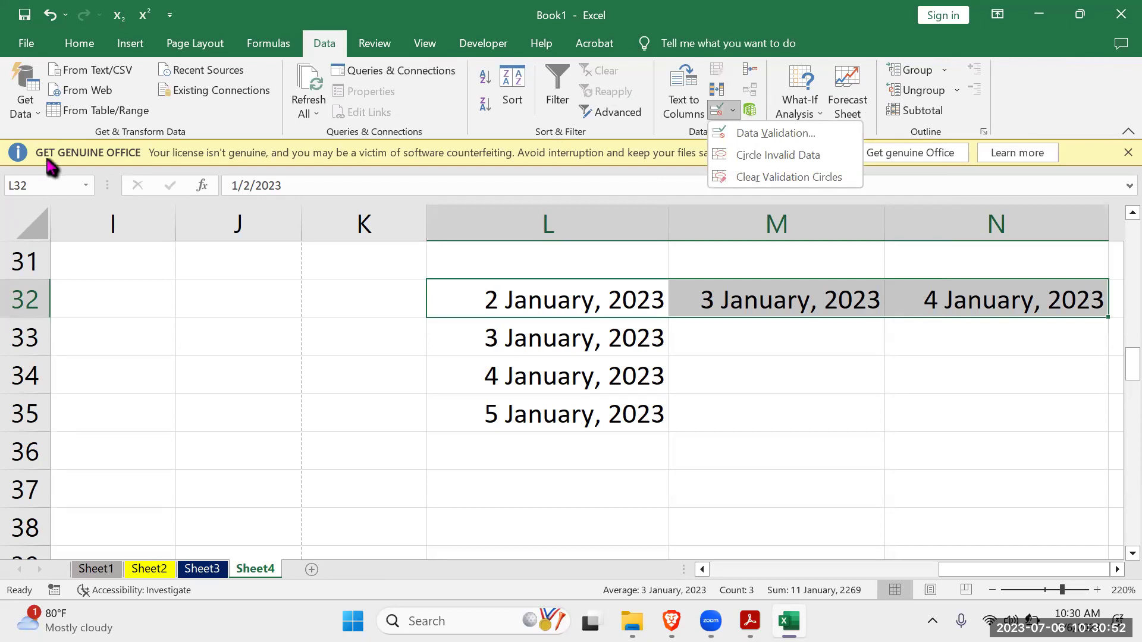
pyautogui.click(143, 53)
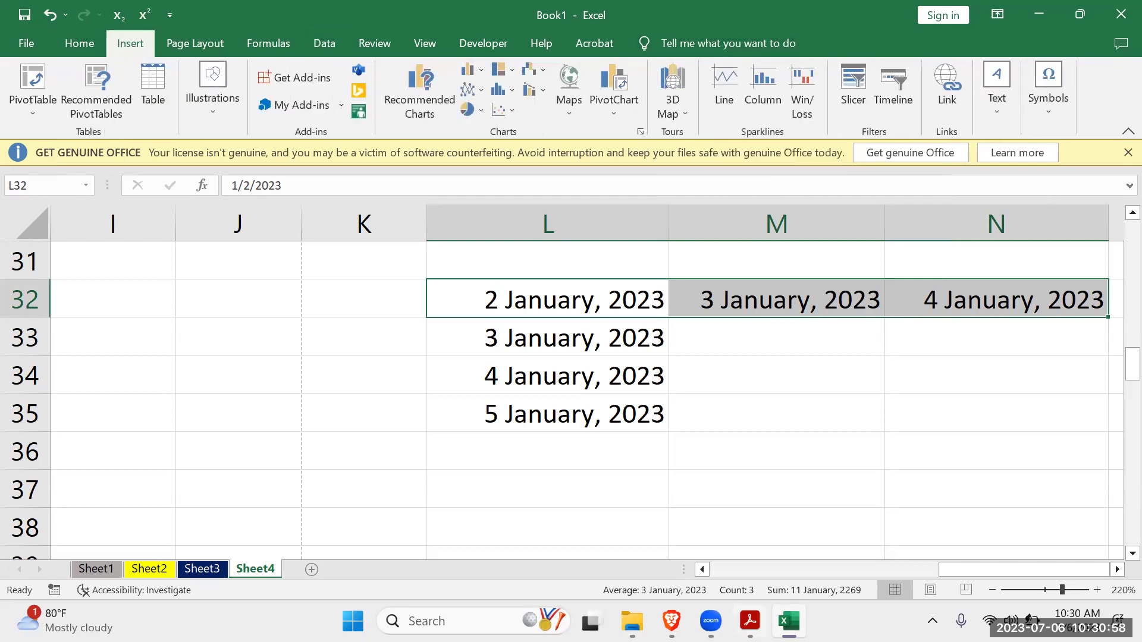
# Switch to the Spreadsheet modelling PDF in Adobe Acrobat and go back from the closing slide to page 1.
pyautogui.click(750, 621)
pyautogui.scroll(-1, 682, 439)
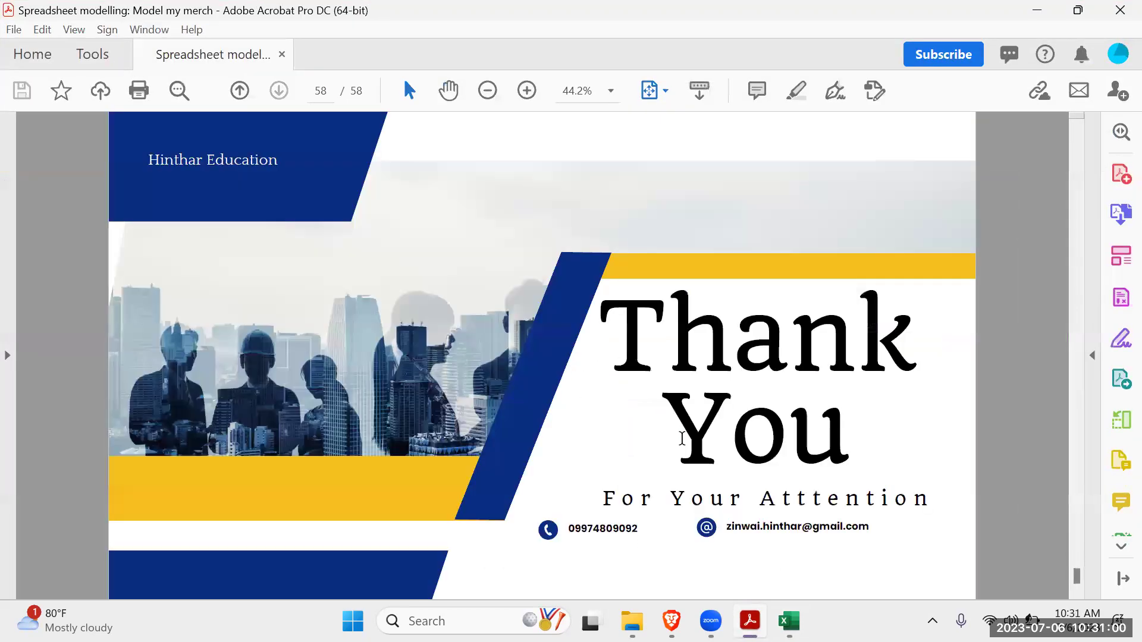
pyautogui.scroll(2, 682, 438)
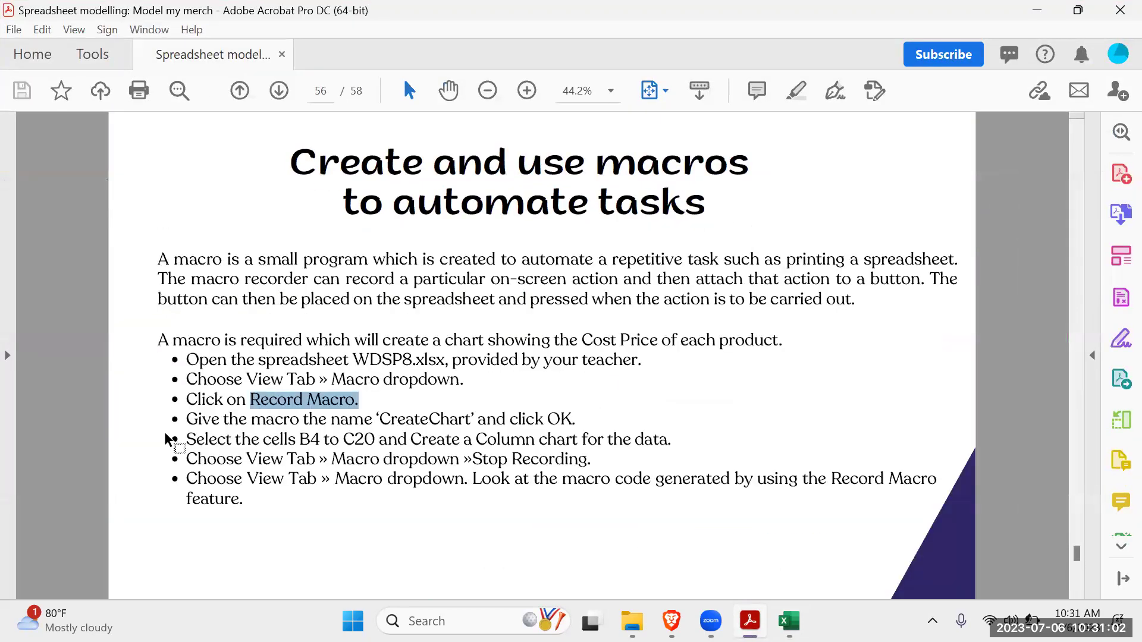
pyautogui.scroll(4, 438, 312)
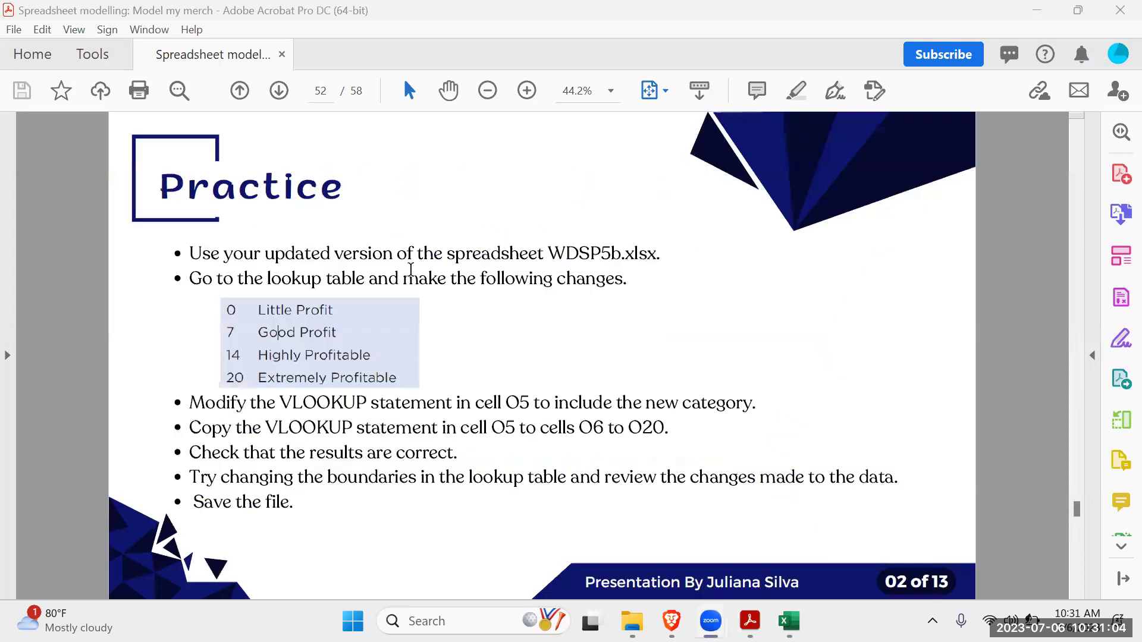
pyautogui.scroll(7, 410, 269)
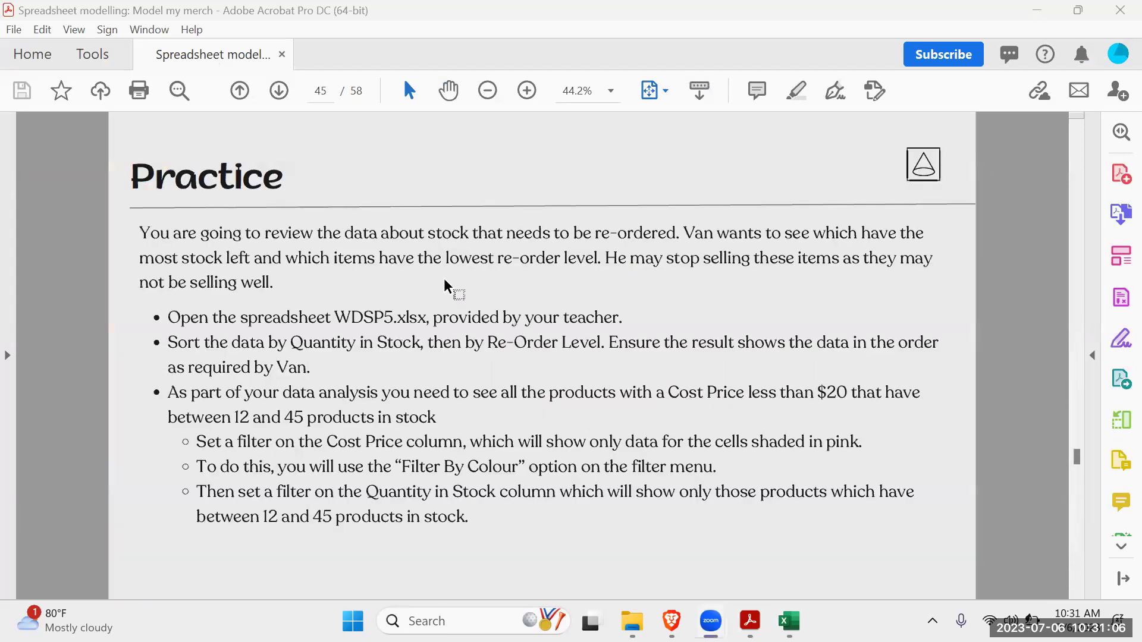
pyautogui.scroll(5, 445, 282)
pyautogui.scroll(14, 446, 273)
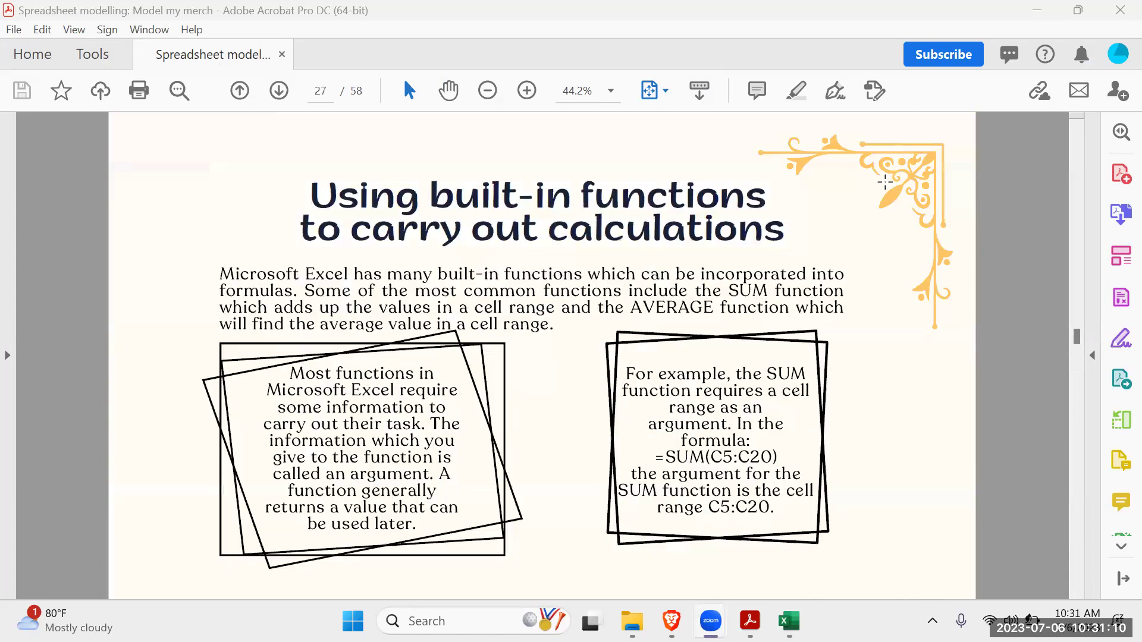
pyautogui.scroll(3, 884, 182)
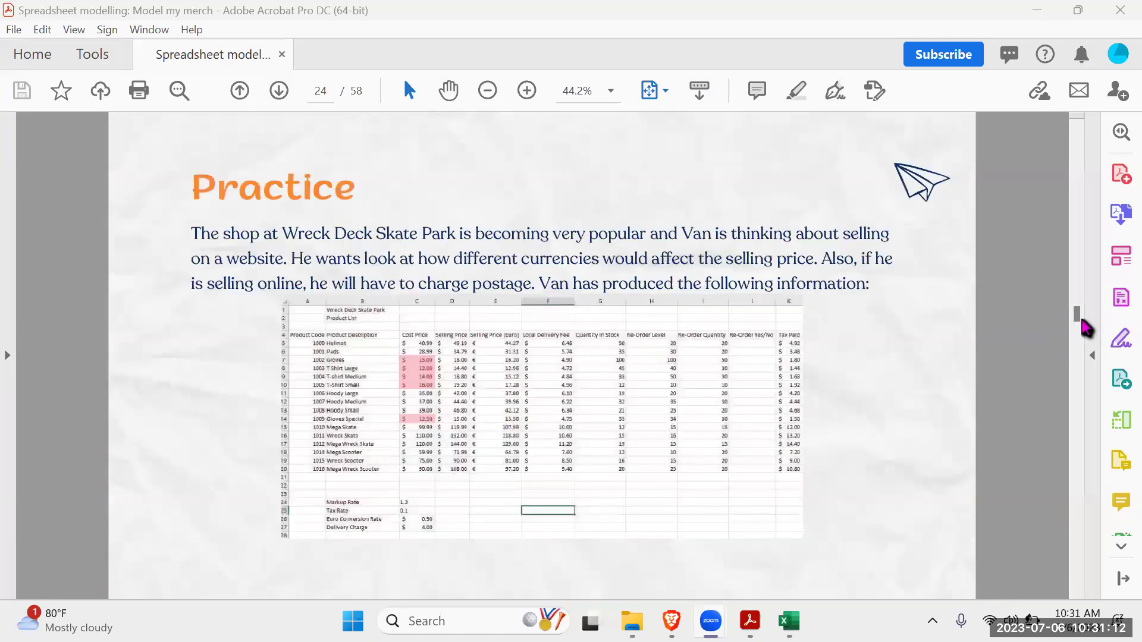
pyautogui.moveTo(1080, 316); pyautogui.dragTo(1082, 122)
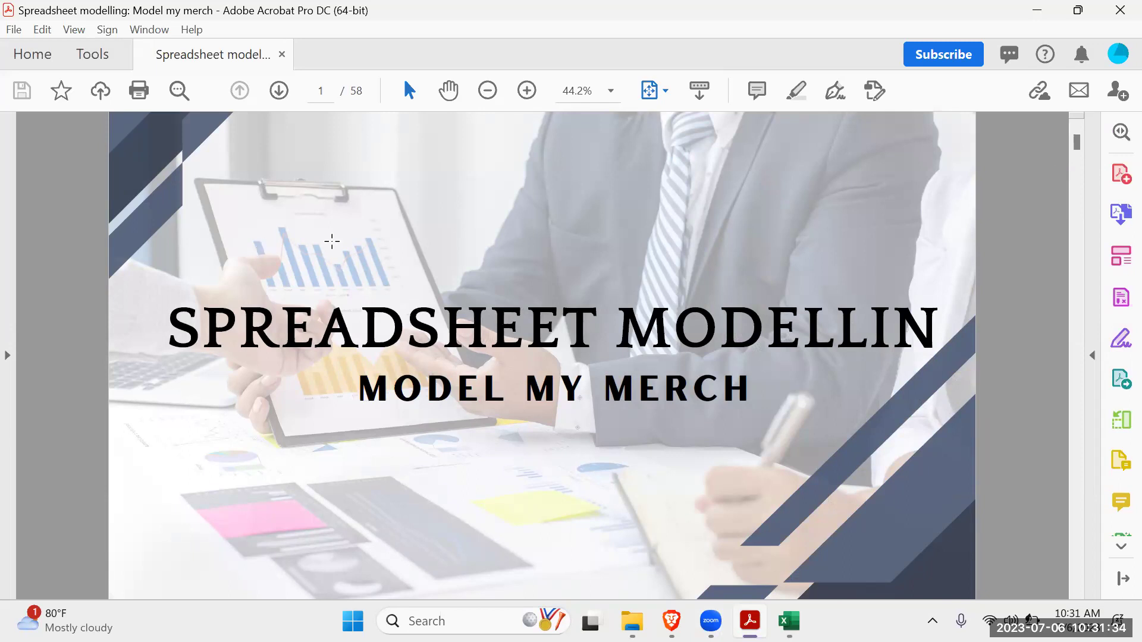
# Review the introductory slides through page 6, which covers Data Bars and Top/Bottom Rules in conditional formatting.
pyautogui.scroll(-1, 419, 276)
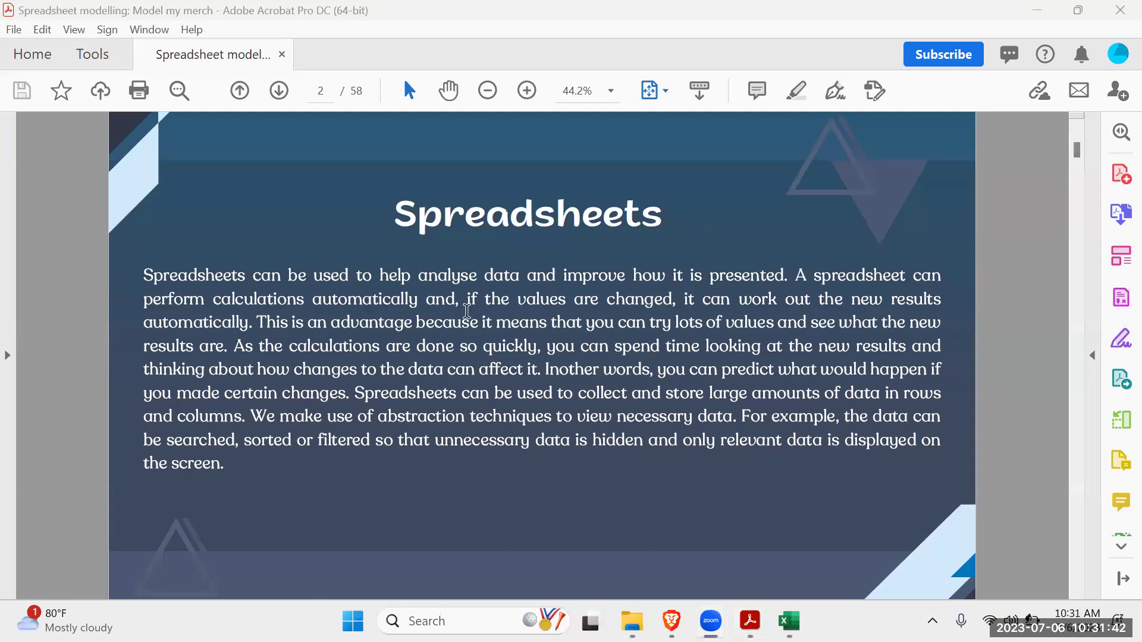
pyautogui.scroll(-1, 466, 310)
pyautogui.scroll(-1, 467, 310)
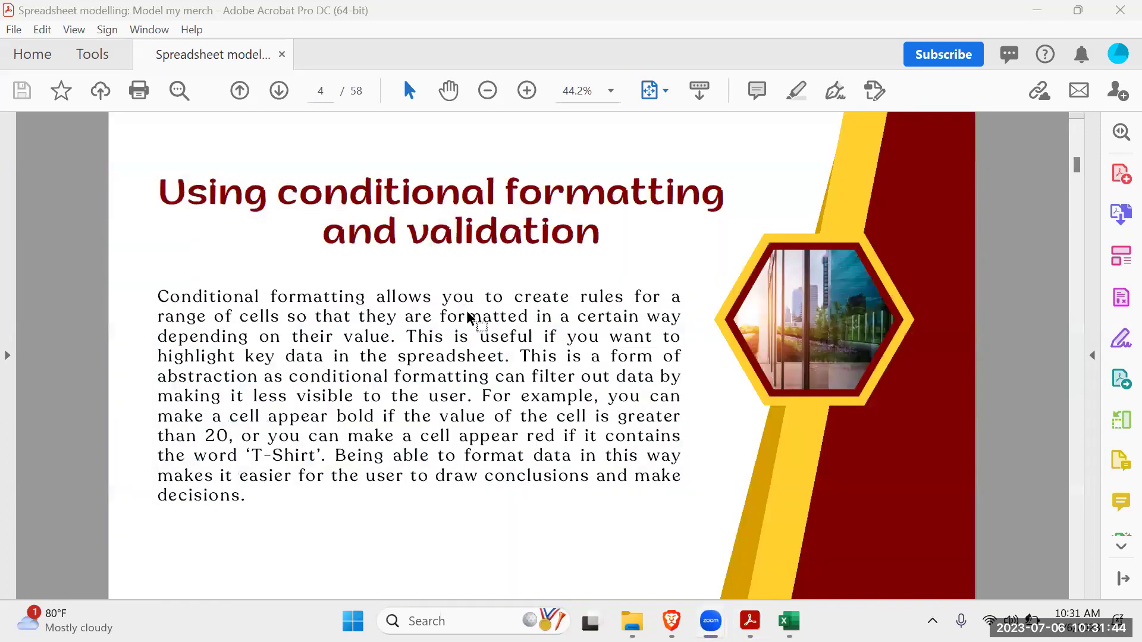
pyautogui.scroll(-2, 467, 314)
pyautogui.scroll(-1, 466, 314)
pyautogui.scroll(1, 467, 314)
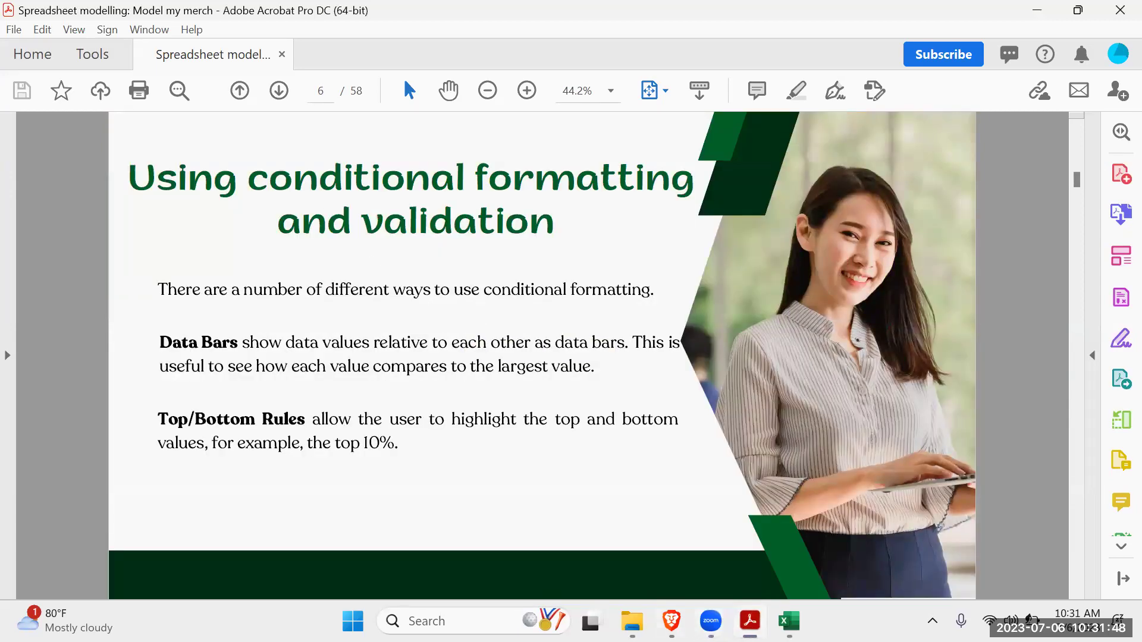
# Switch back to the Excel workbook and delete the filled dates in L32:L35 and M32:N32.
pyautogui.hotkey('alt', 'Tab')
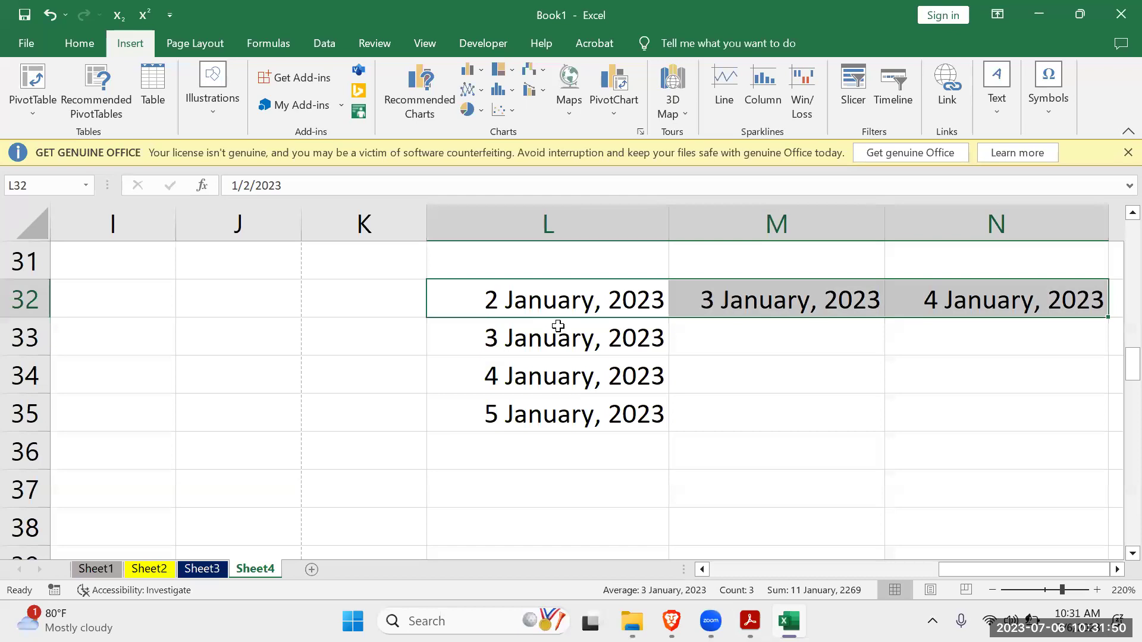
pyautogui.click(557, 326)
pyautogui.click(551, 301)
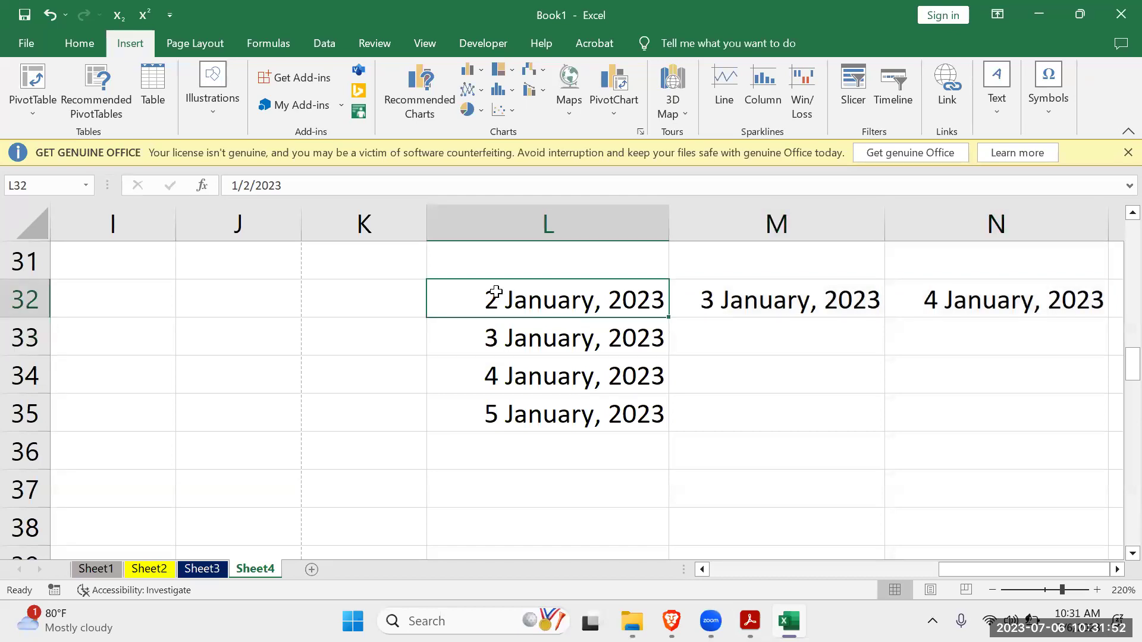
pyautogui.moveTo(464, 297); pyautogui.dragTo(522, 402)
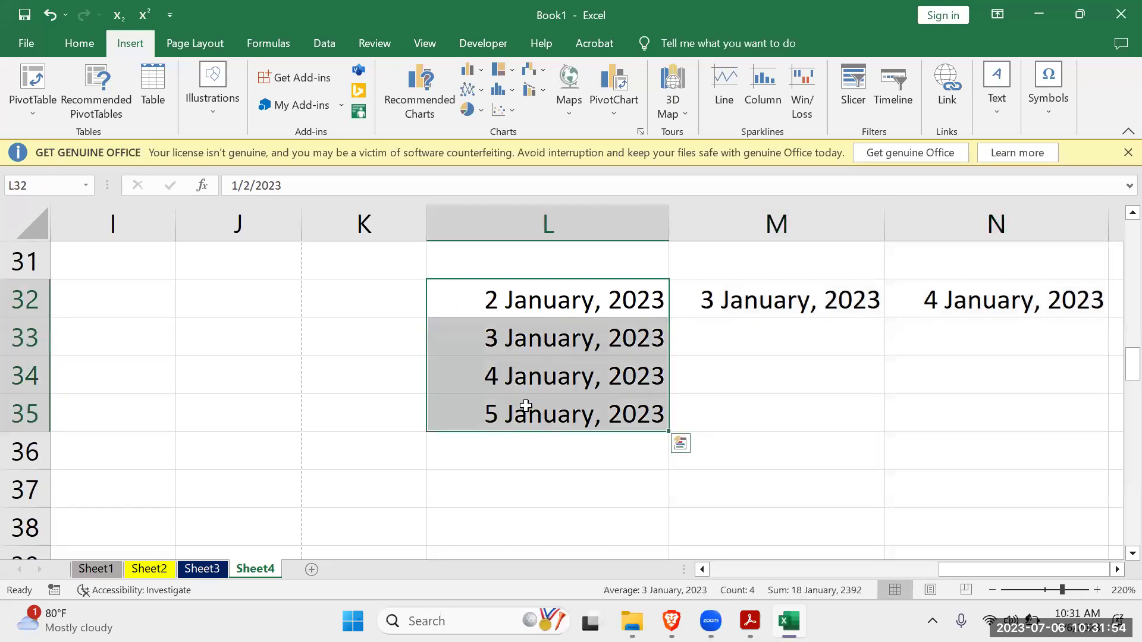
pyautogui.press('Delete')
pyautogui.click(732, 288)
pyautogui.moveTo(987, 297); pyautogui.dragTo(826, 288)
pyautogui.press('Delete')
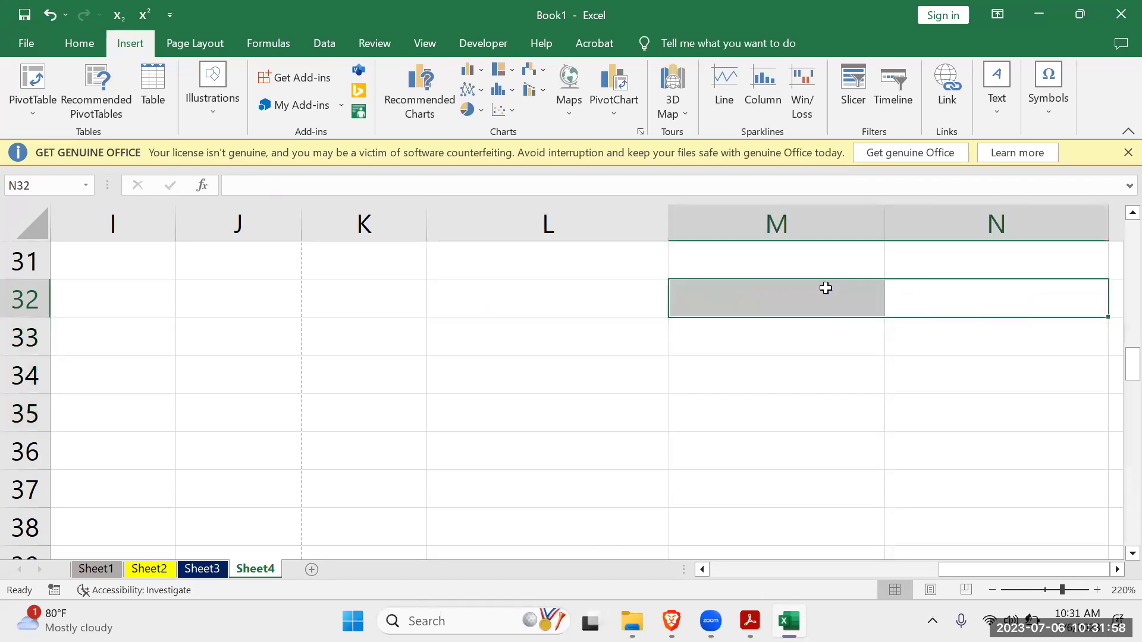
# Enter the numbers 4, 5, 6, 7, 8, 9, 1, 25 and 5 down column M from M33 to M41.
pyautogui.click(745, 339)
pyautogui.write('4')
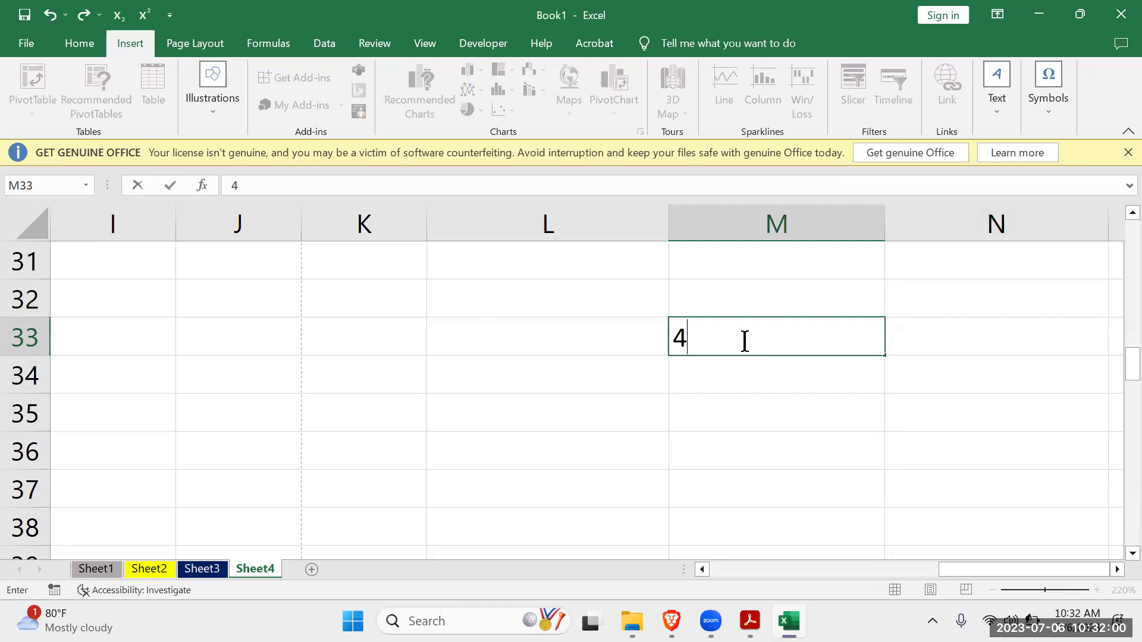
pyautogui.press('Return')
pyautogui.write('5')
pyautogui.press('Return')
pyautogui.write('6')
pyautogui.press('Return')
pyautogui.write('7')
pyautogui.press('Return')
pyautogui.write('8')
pyautogui.press('Return')
pyautogui.write('9')
pyautogui.press('Return')
pyautogui.write('1')
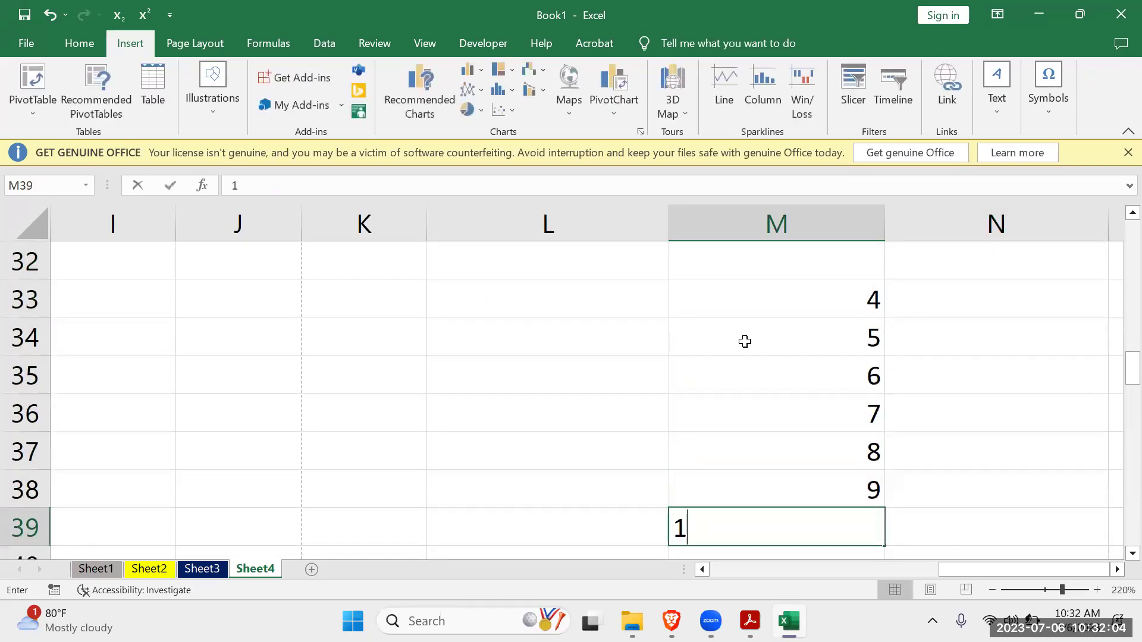
pyautogui.press('Return')
pyautogui.write('25')
pyautogui.press('Return')
pyautogui.write('5')
pyautogui.click(924, 477)
# Change the number format of cell M39 to General so it holds a plain number like the rest of the list.
pyautogui.click(835, 458)
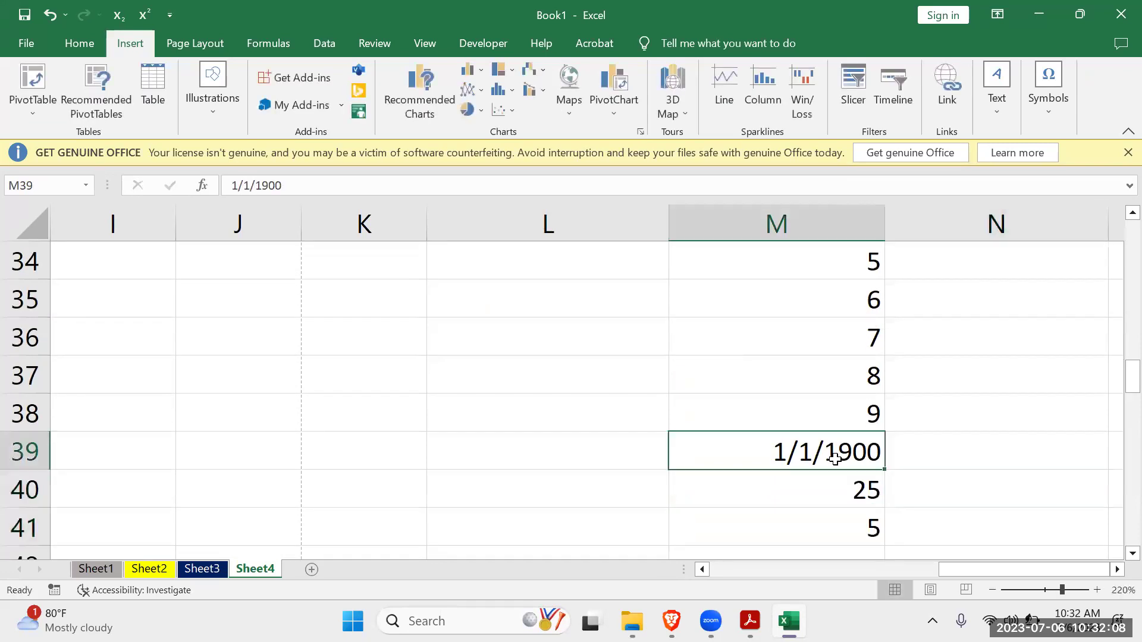
pyautogui.click(83, 44)
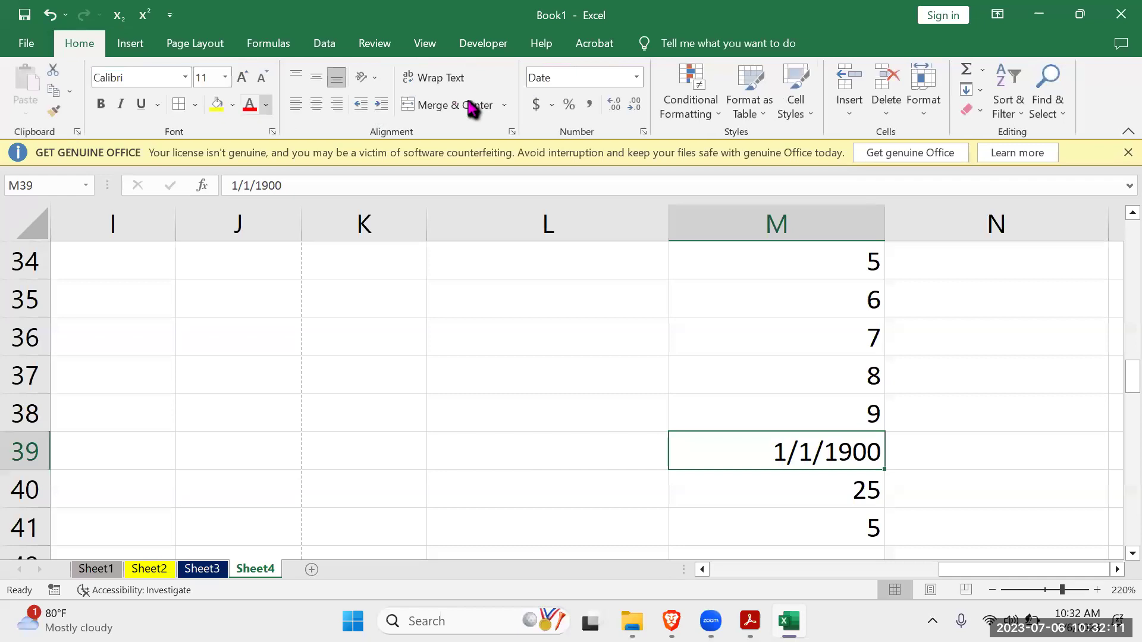
pyautogui.click(636, 77)
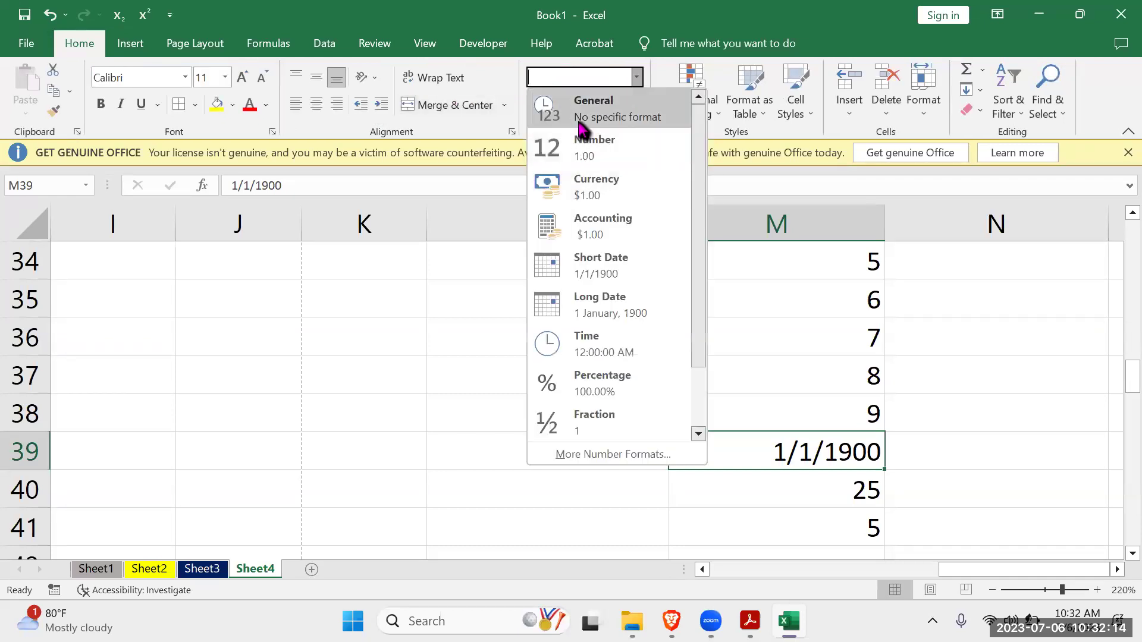
pyautogui.click(580, 122)
pyautogui.click(945, 452)
pyautogui.scroll(2, 944, 455)
pyautogui.scroll(-1, 944, 455)
pyautogui.scroll(-1, 829, 345)
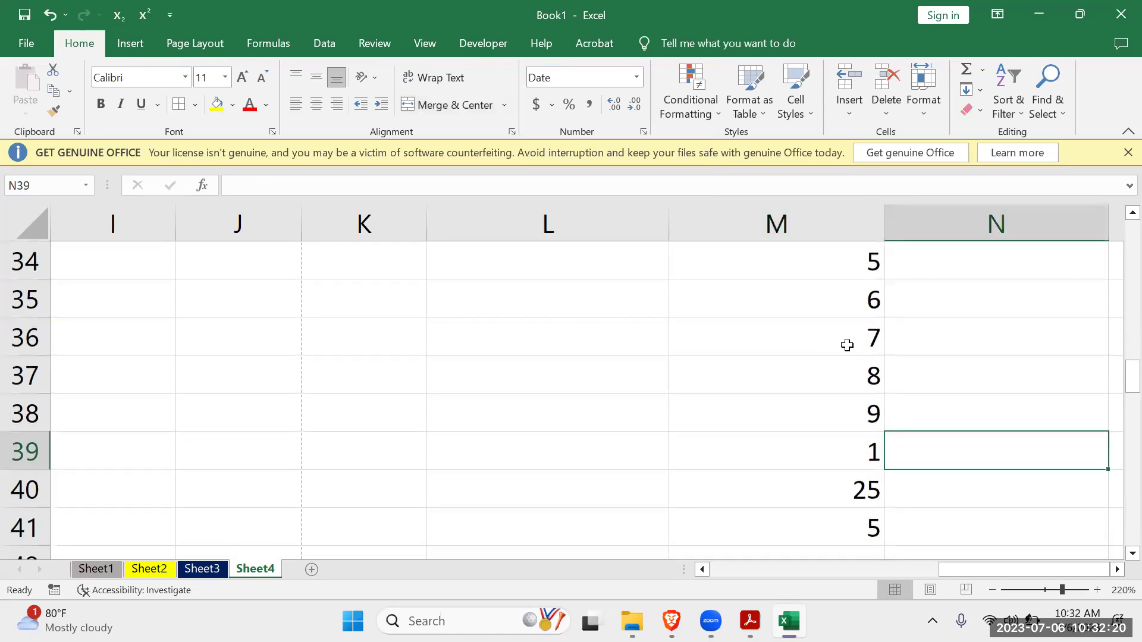
# Apply blue gradient-fill data bars to the whole of column M and check the bars against the numbers.
pyautogui.moveTo(847, 260); pyautogui.dragTo(843, 333)
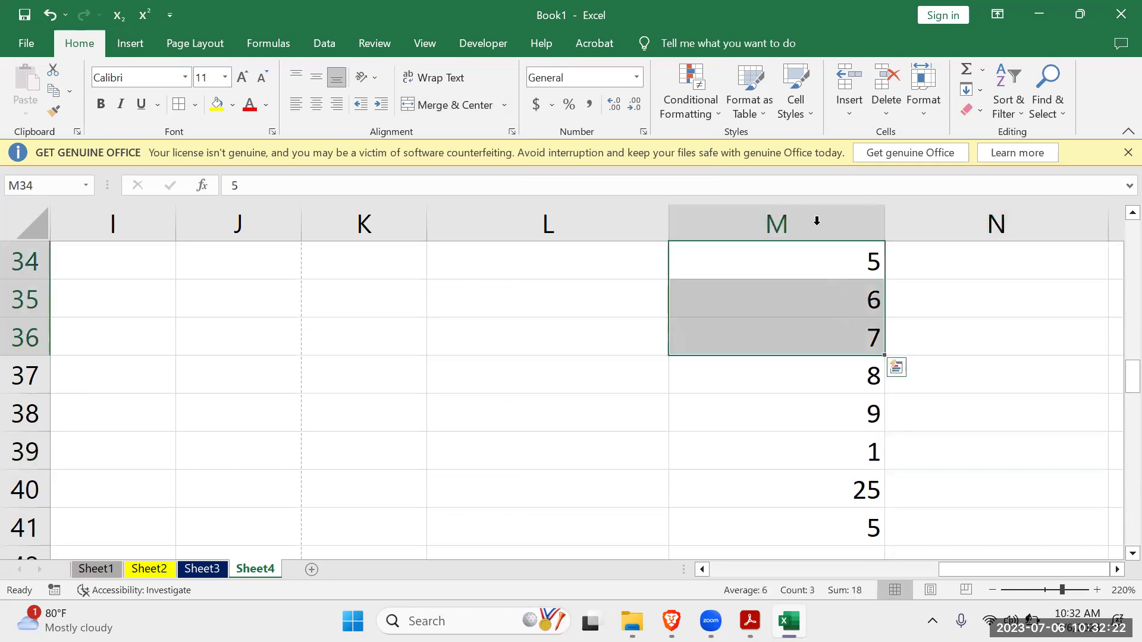
pyautogui.click(784, 232)
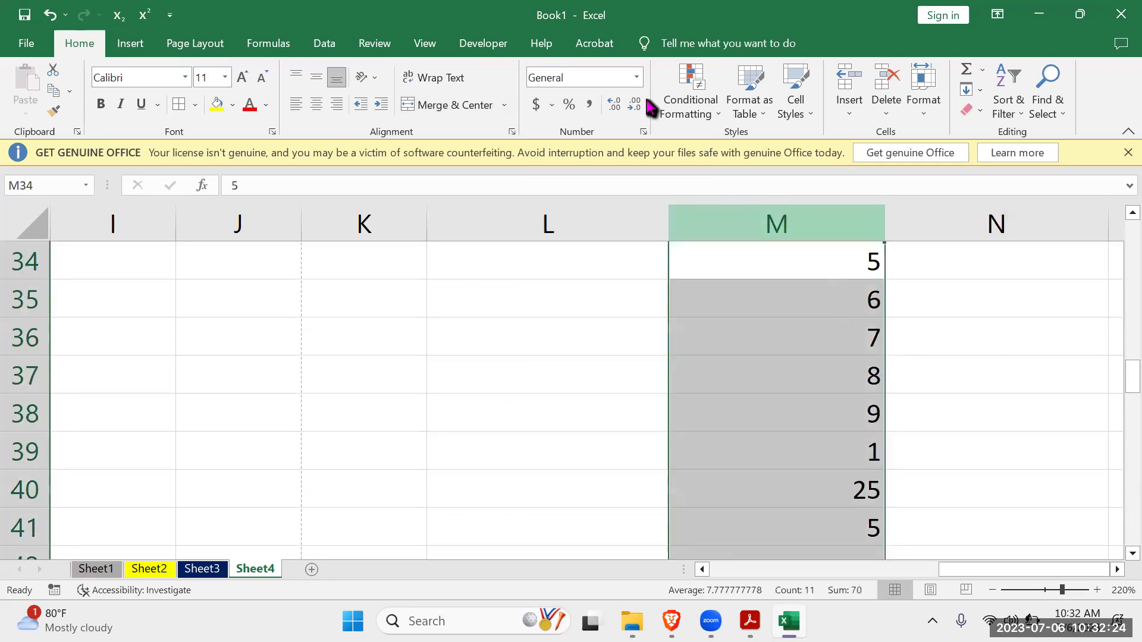
pyautogui.click(697, 114)
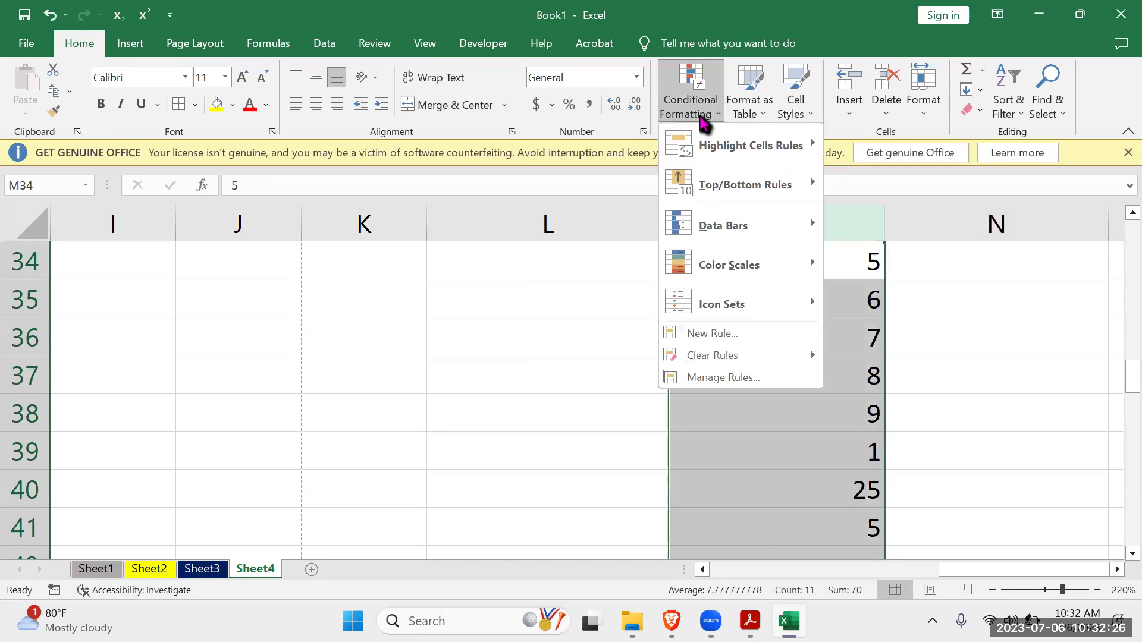
pyautogui.moveTo(788, 166)
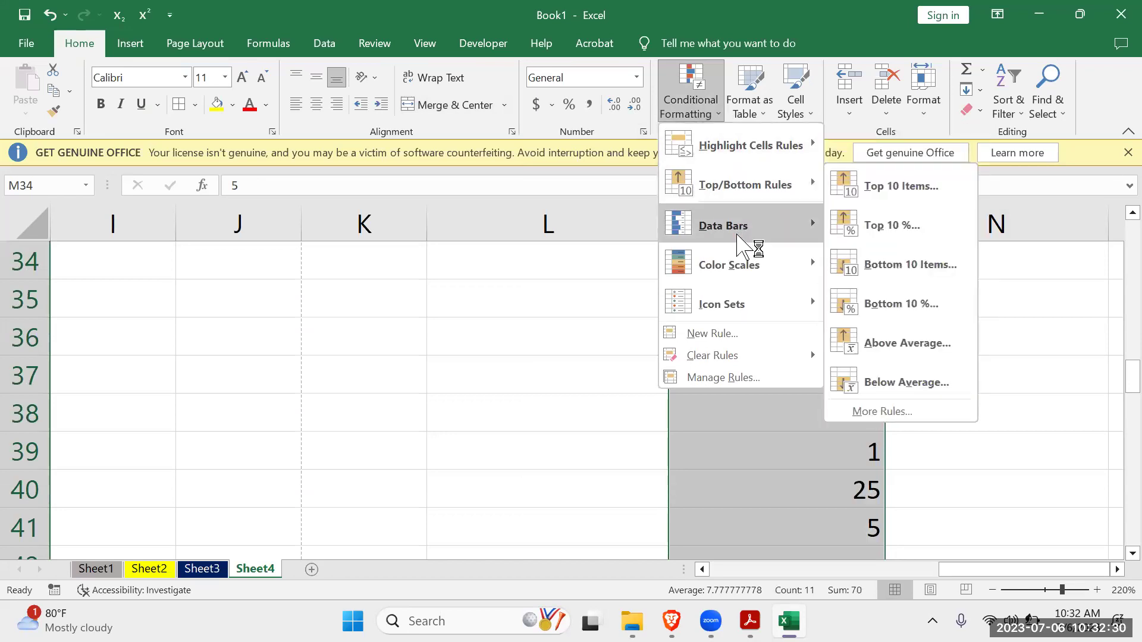
pyautogui.moveTo(739, 240)
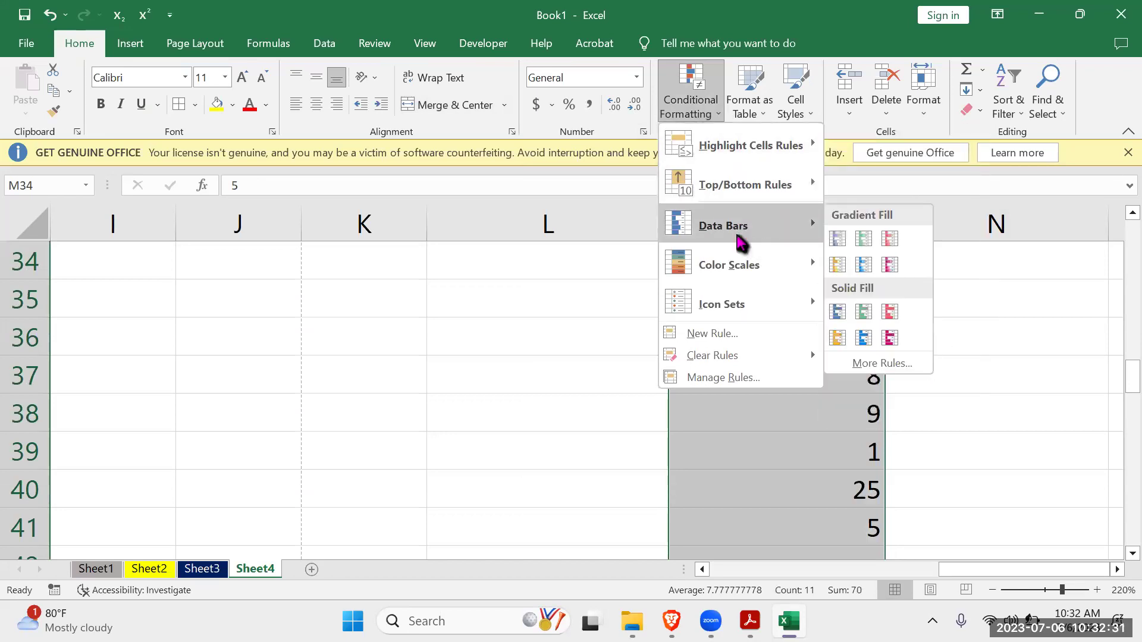
pyautogui.click(846, 235)
pyautogui.click(935, 423)
pyautogui.scroll(-1, 916, 461)
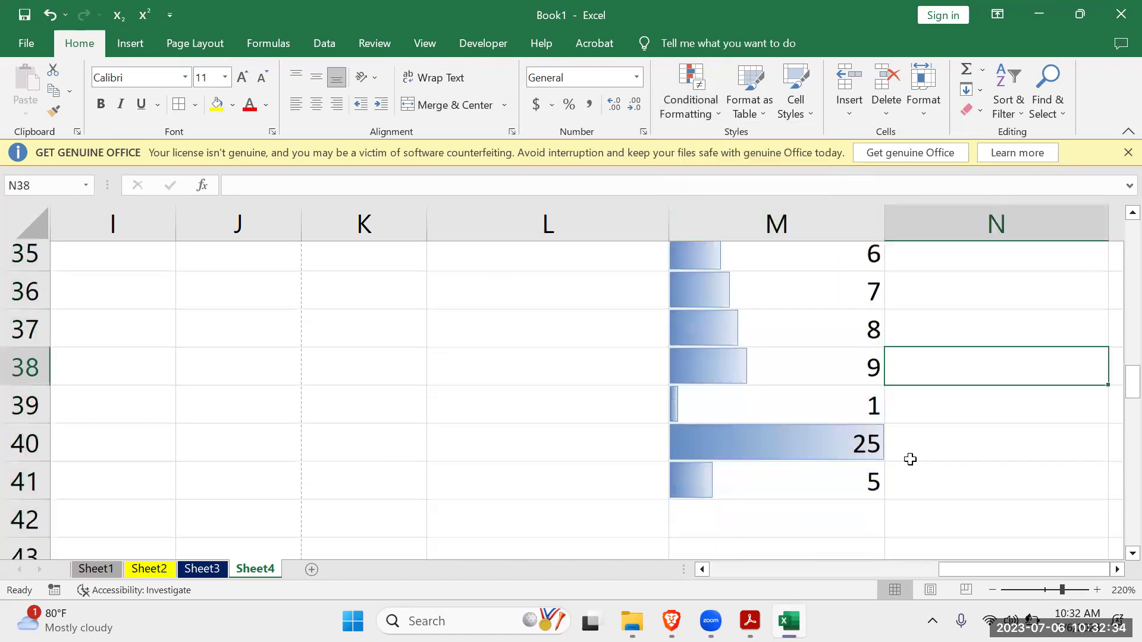
pyautogui.scroll(-1, 910, 459)
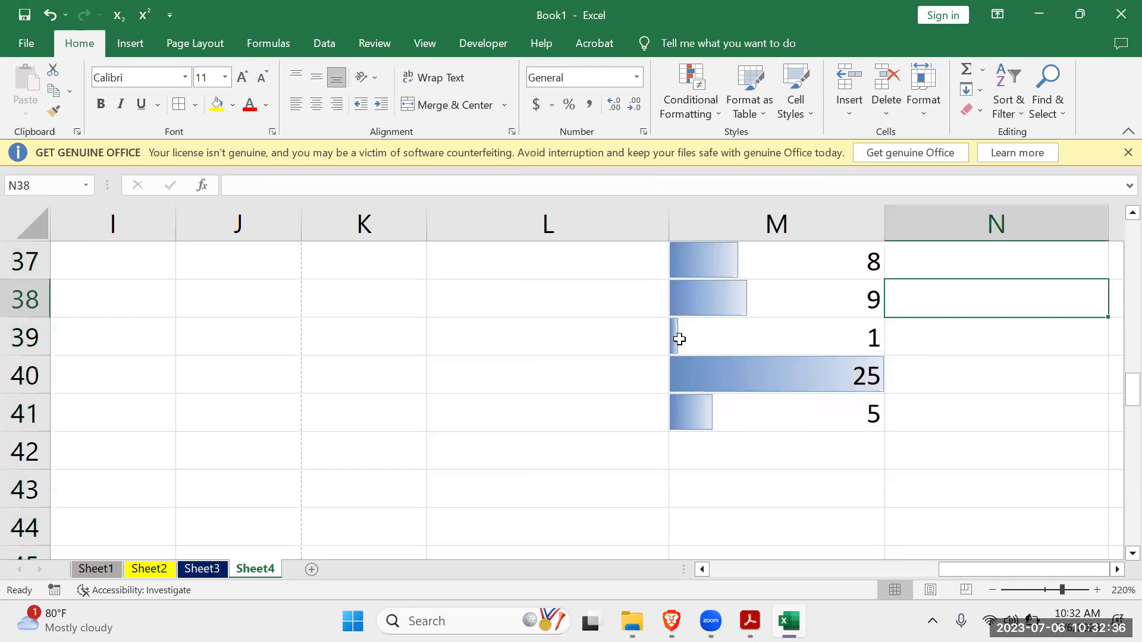
pyautogui.scroll(2, 702, 344)
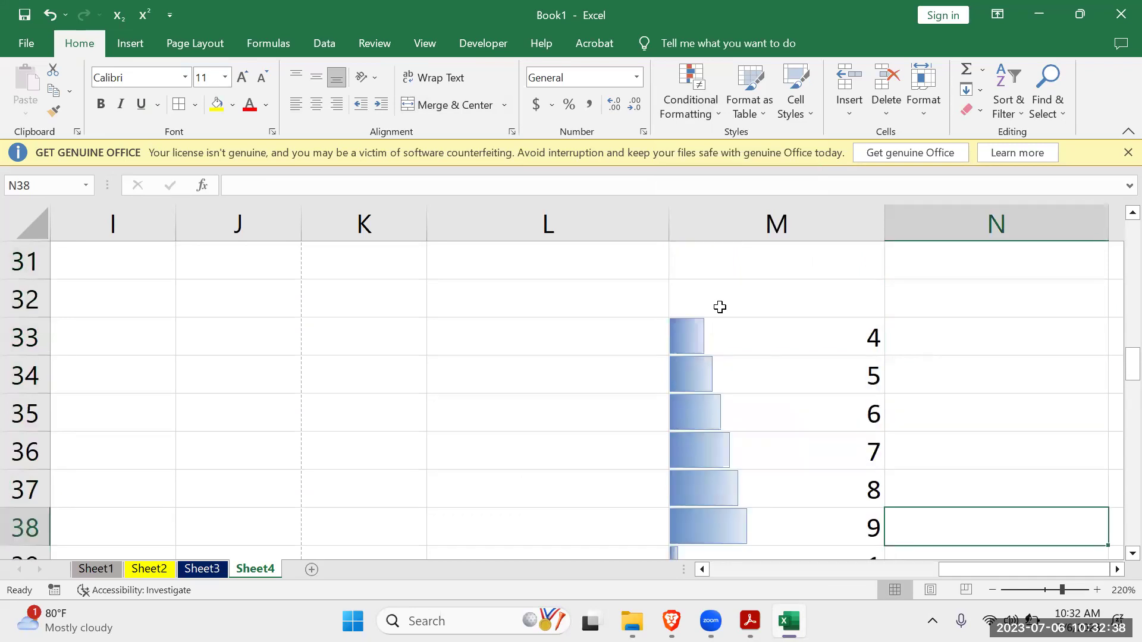
# Clear the conditional formatting rules from the whole of column M.
pyautogui.click(733, 214)
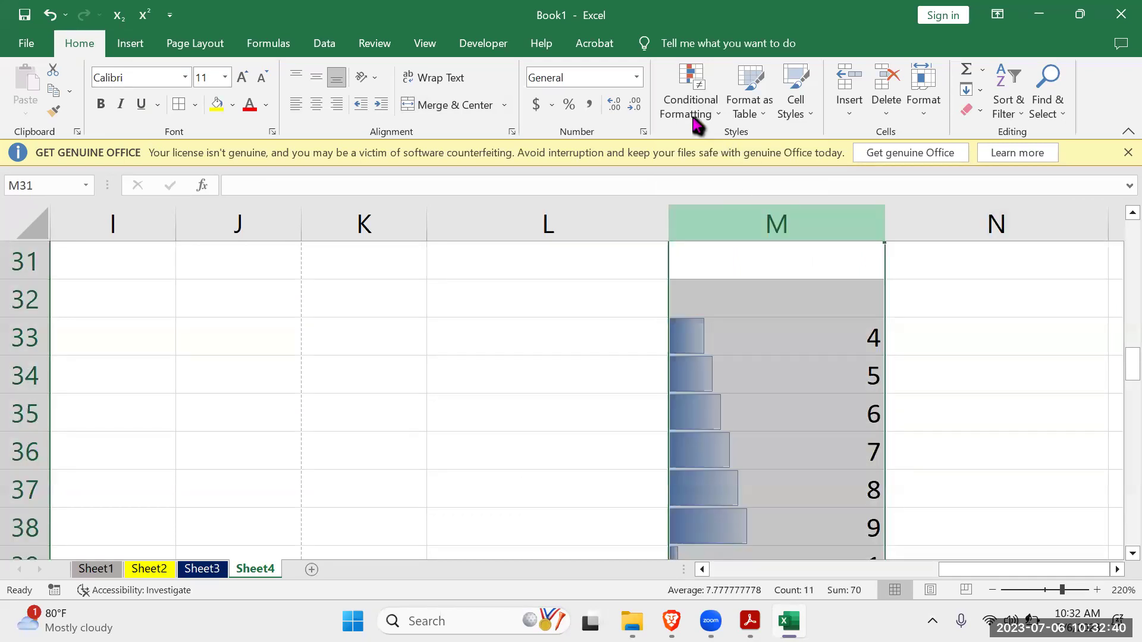
pyautogui.click(693, 118)
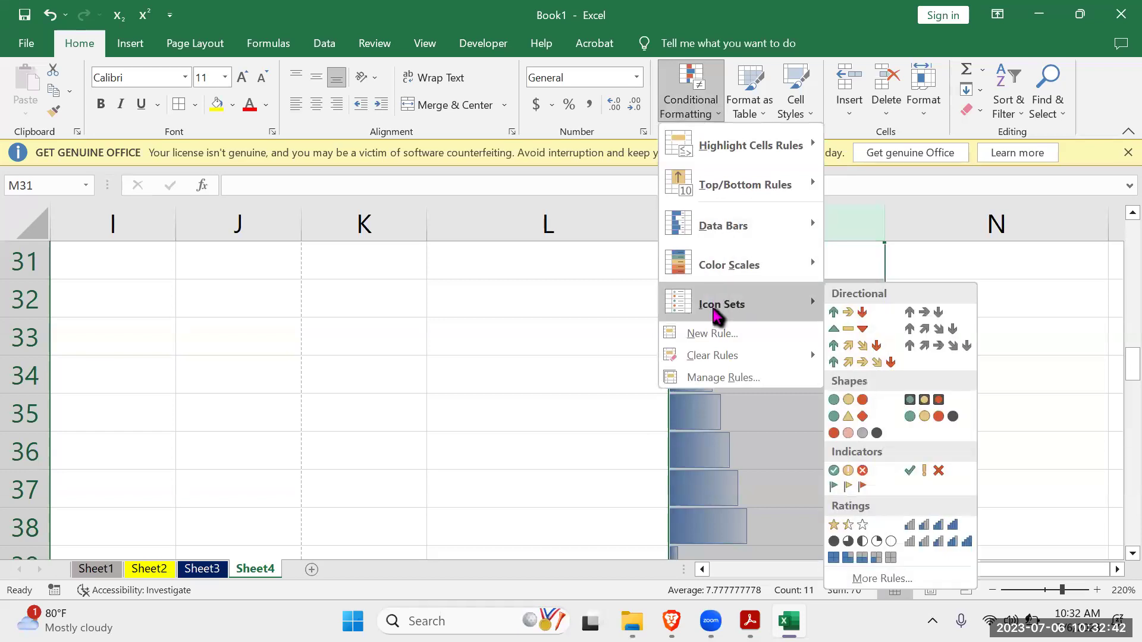
pyautogui.moveTo(714, 363)
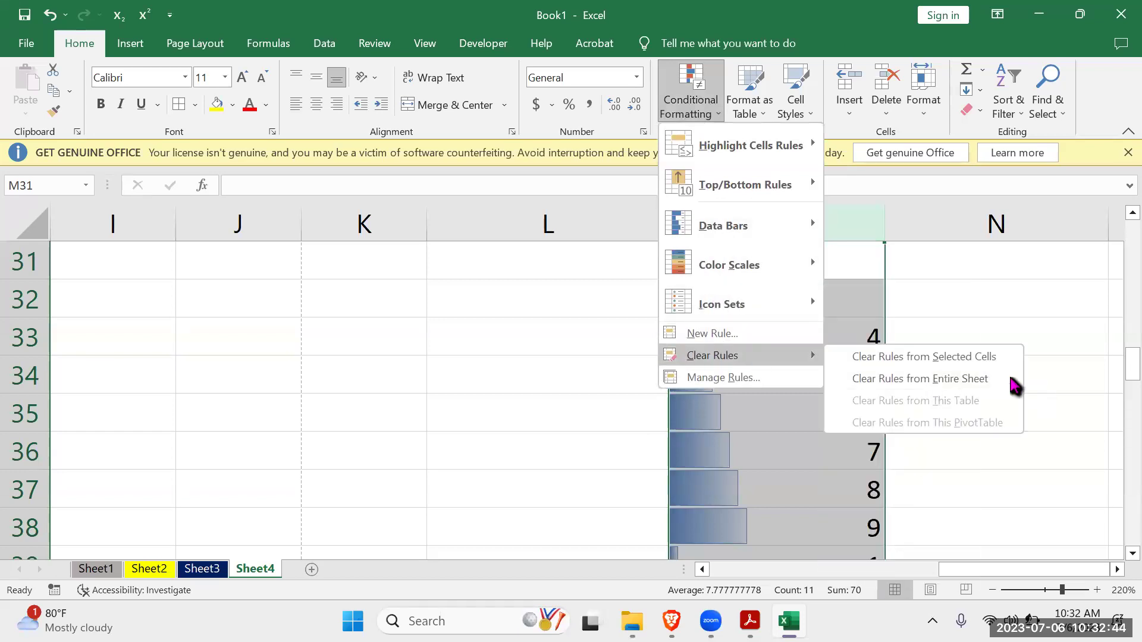
pyautogui.click(976, 356)
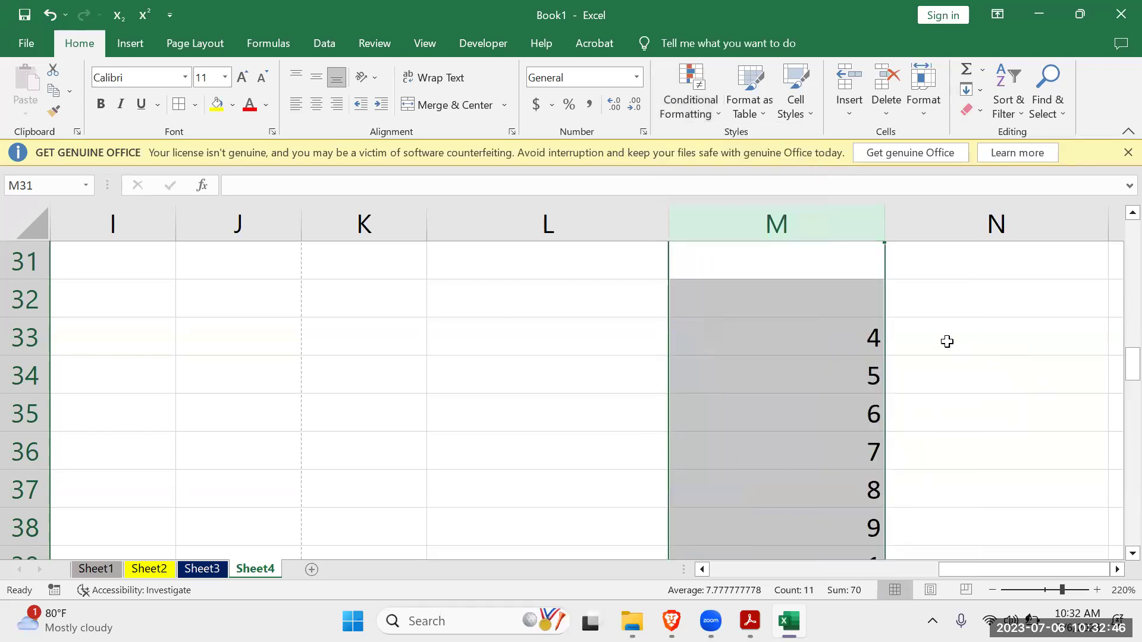
# Add a Greater Than highlight rule to column M for values above 20, using a custom red fill.
pyautogui.click(688, 117)
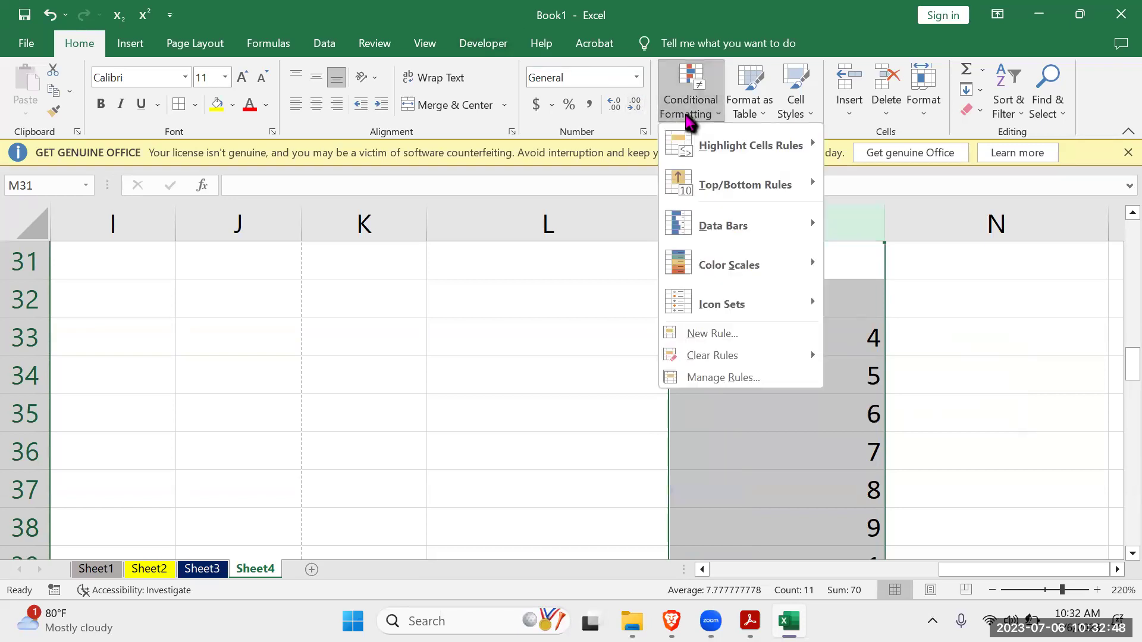
pyautogui.moveTo(682, 143)
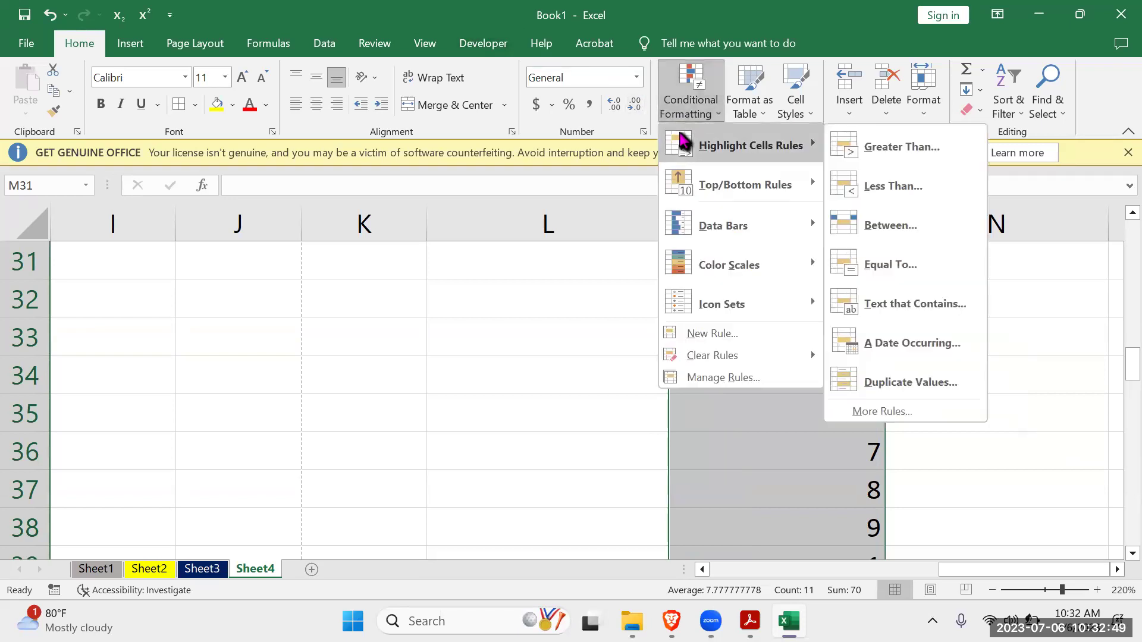
pyautogui.click(899, 147)
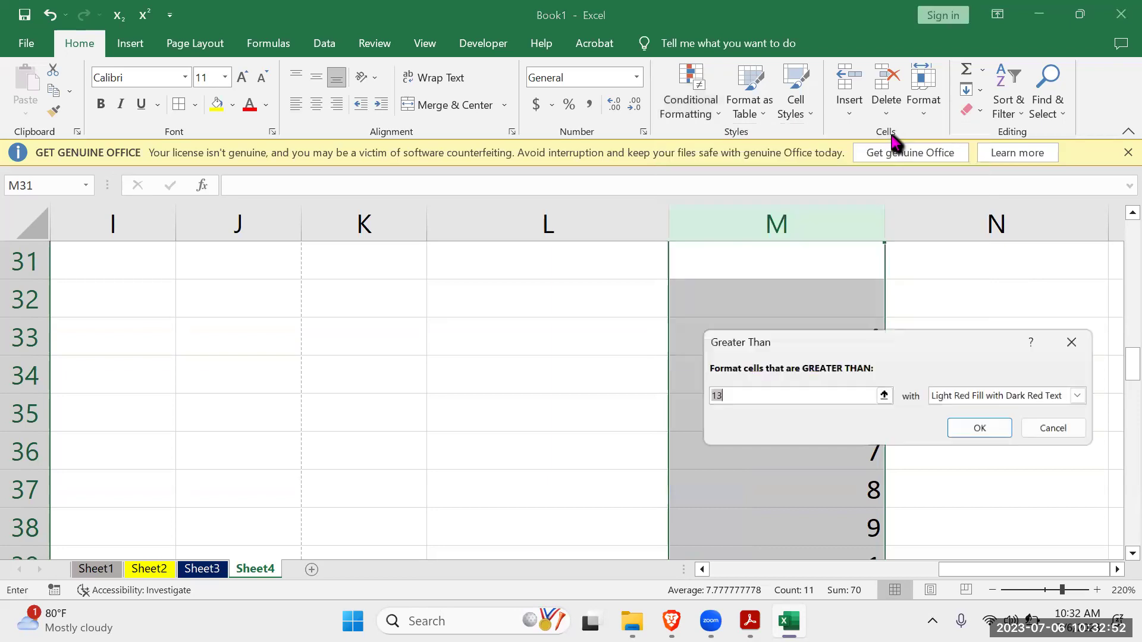
pyautogui.write('20')
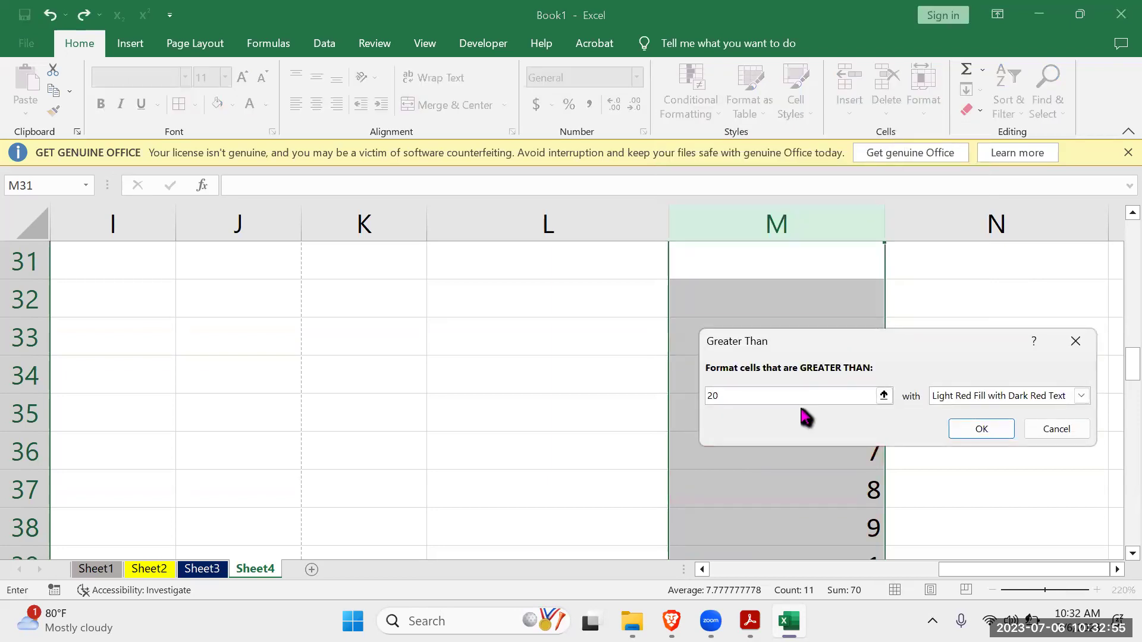
pyautogui.click(1082, 396)
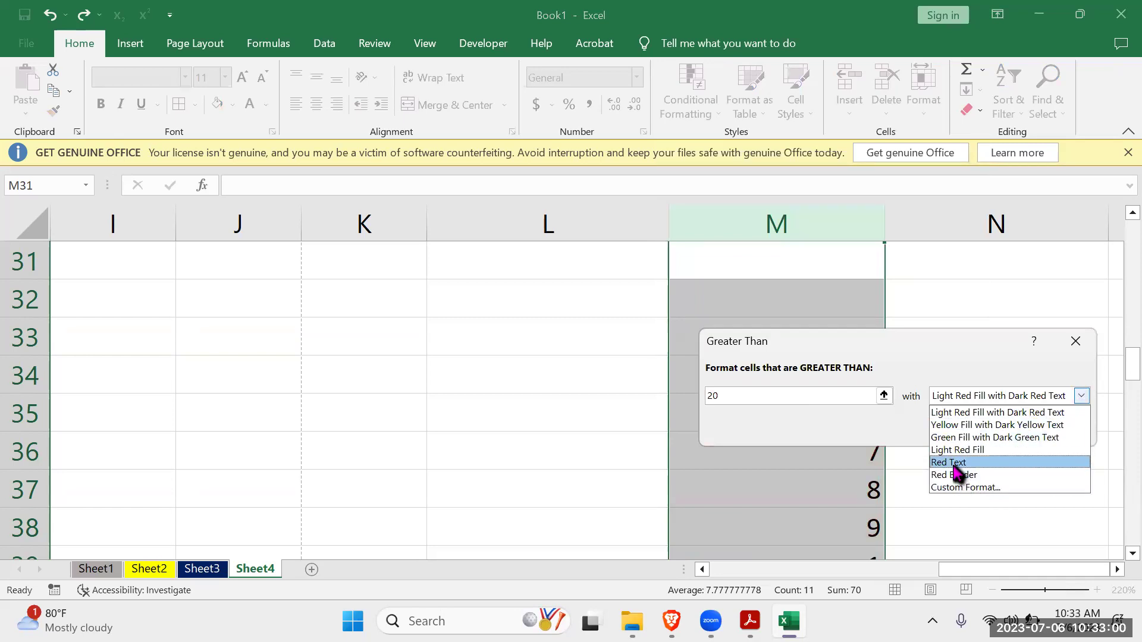
pyautogui.click(987, 486)
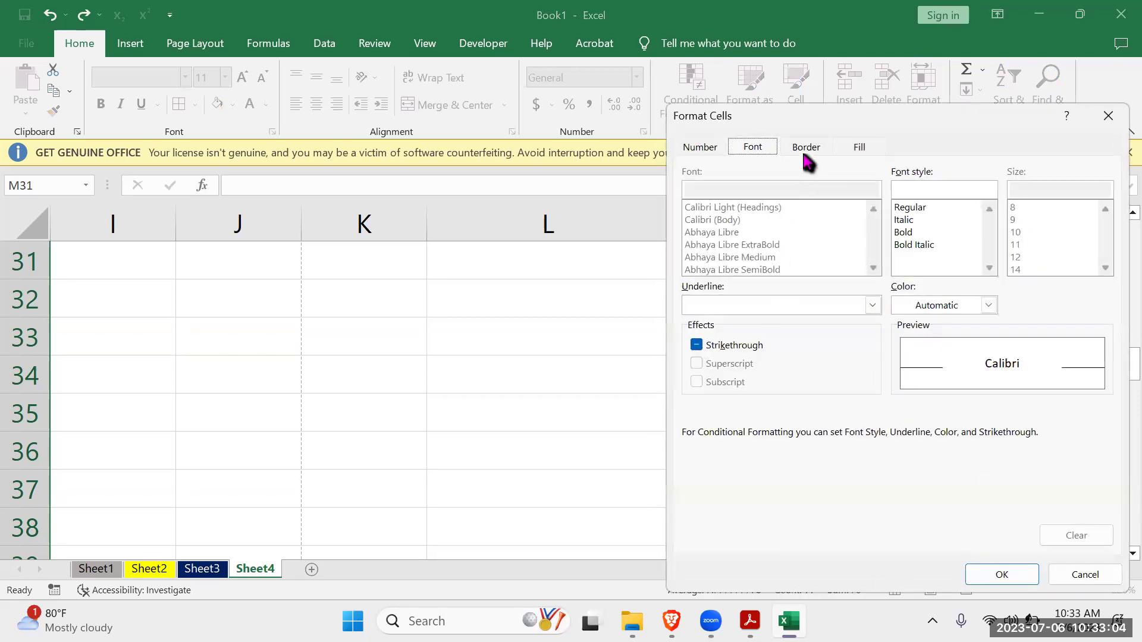
pyautogui.click(863, 147)
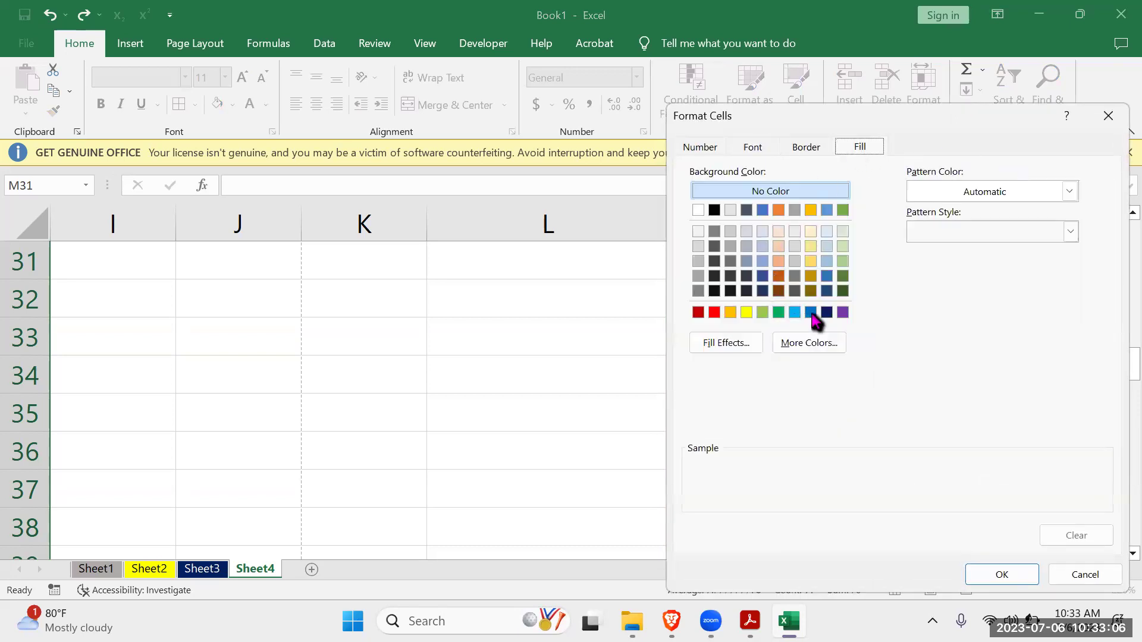
pyautogui.click(714, 312)
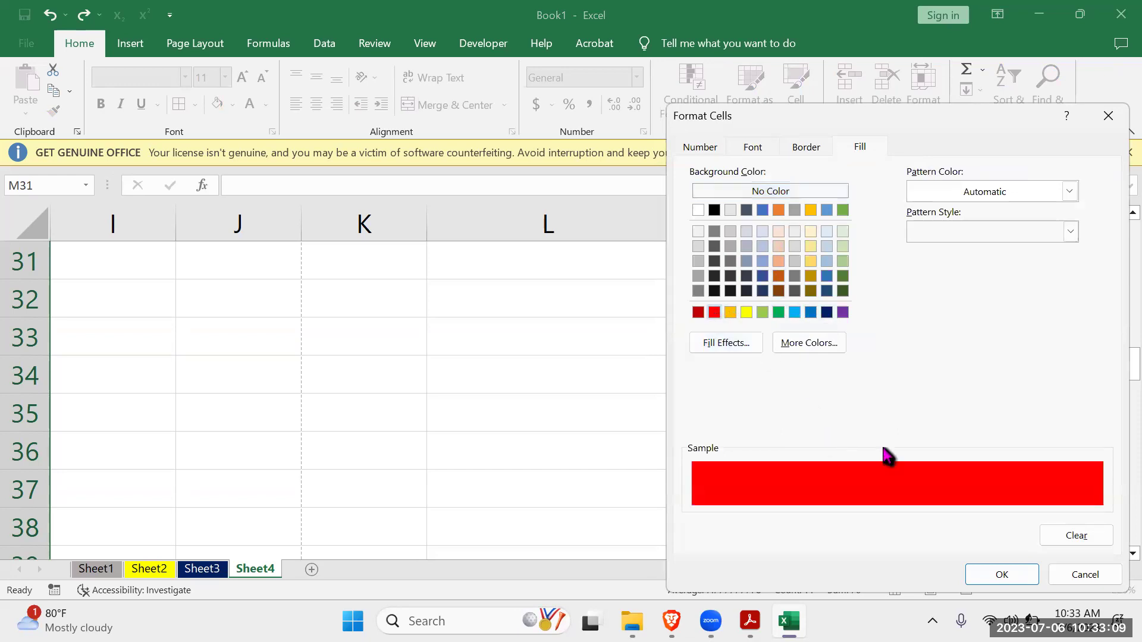
pyautogui.click(1002, 574)
pyautogui.click(976, 429)
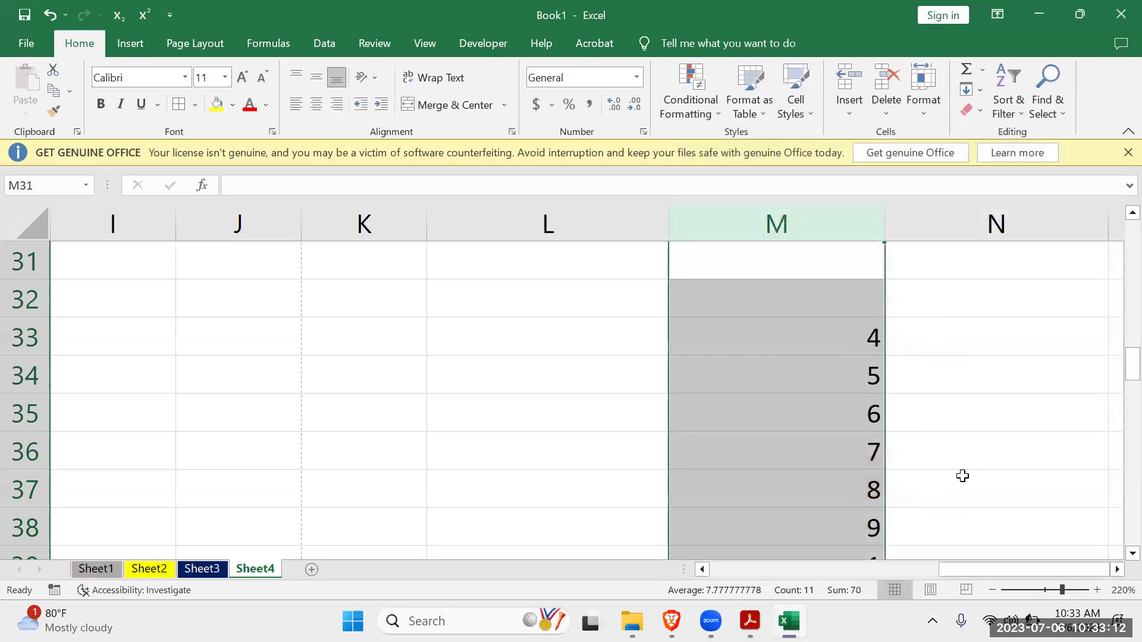
# Examine the numbers in column M to see which cells the Greater Than rule highlights.
pyautogui.scroll(-3, 851, 355)
pyautogui.click(846, 298)
pyautogui.click(808, 270)
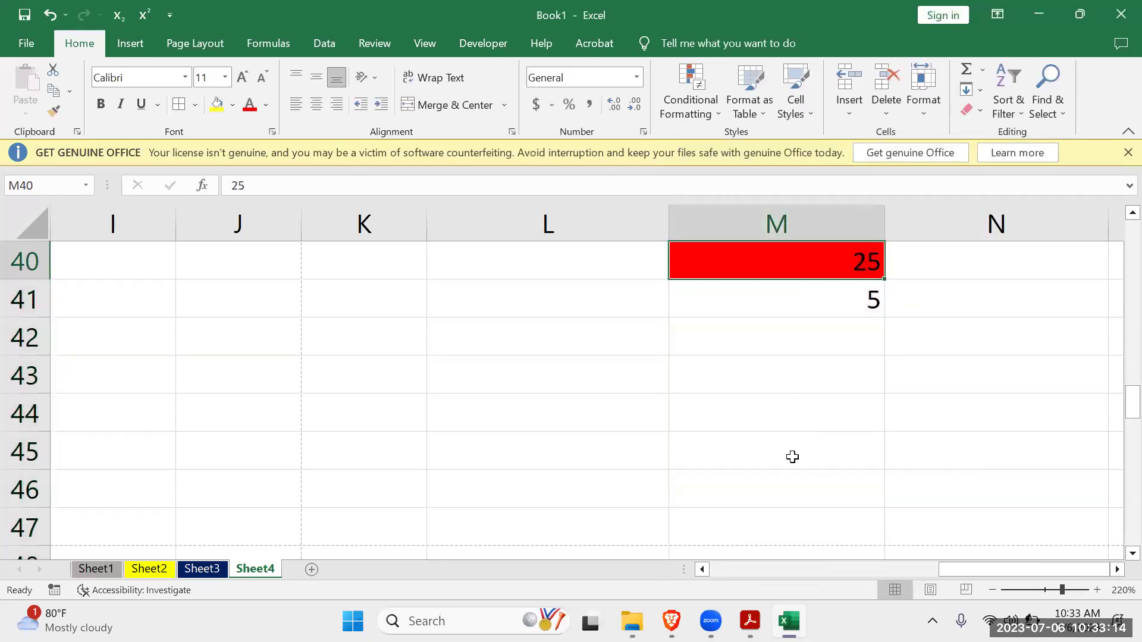
pyautogui.scroll(3, 792, 457)
pyautogui.scroll(-1, 792, 458)
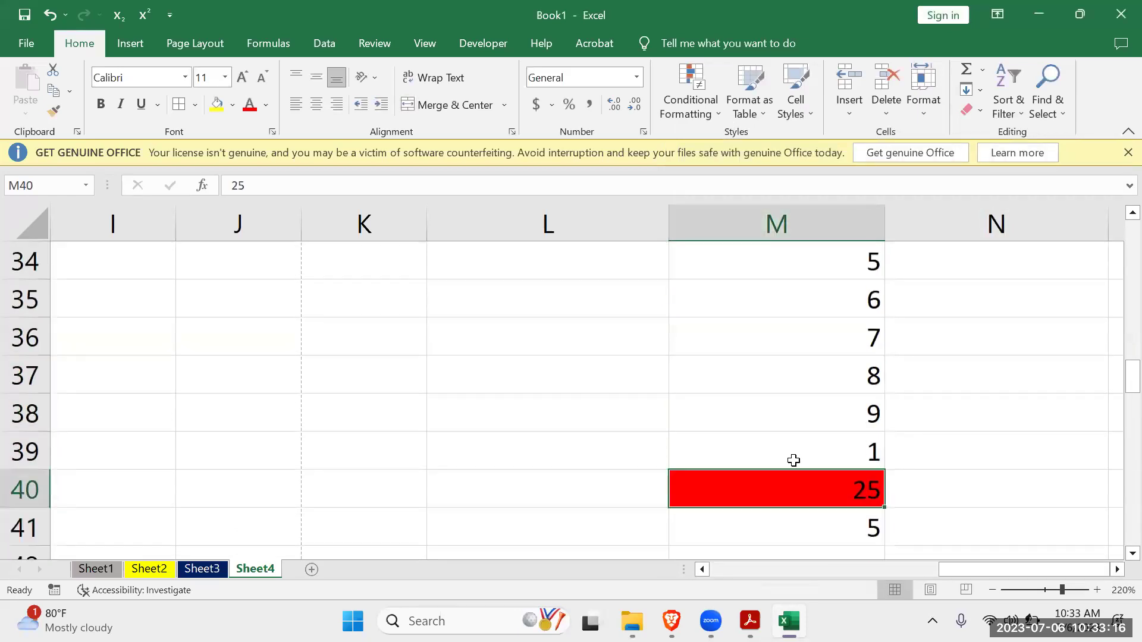
pyautogui.scroll(2, 793, 460)
pyautogui.scroll(-1, 793, 461)
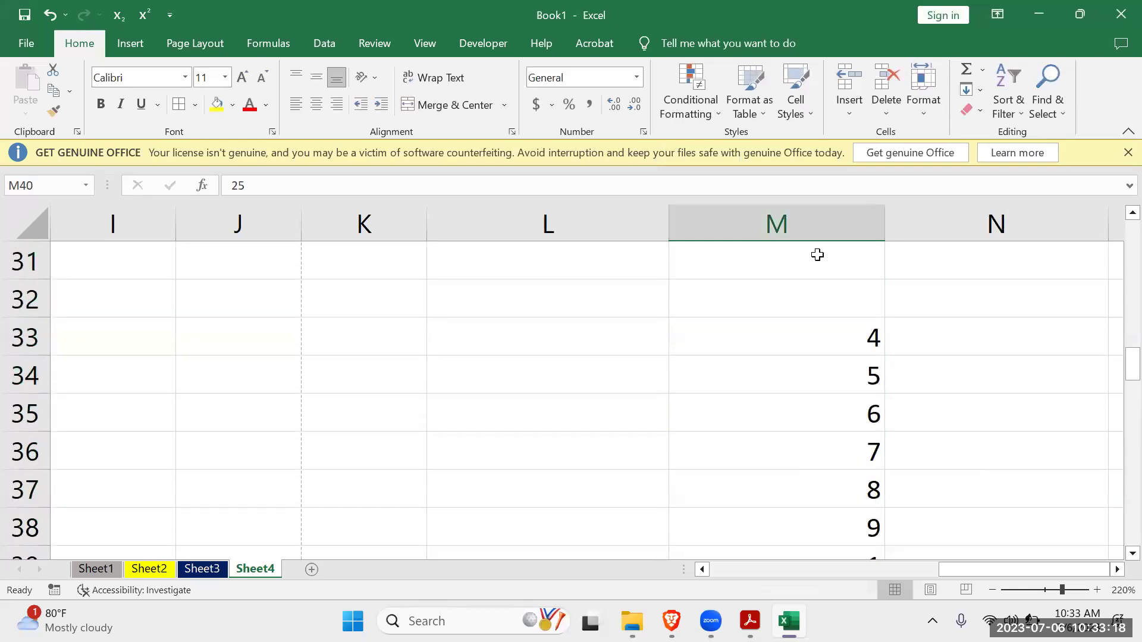
pyautogui.scroll(-1, 817, 256)
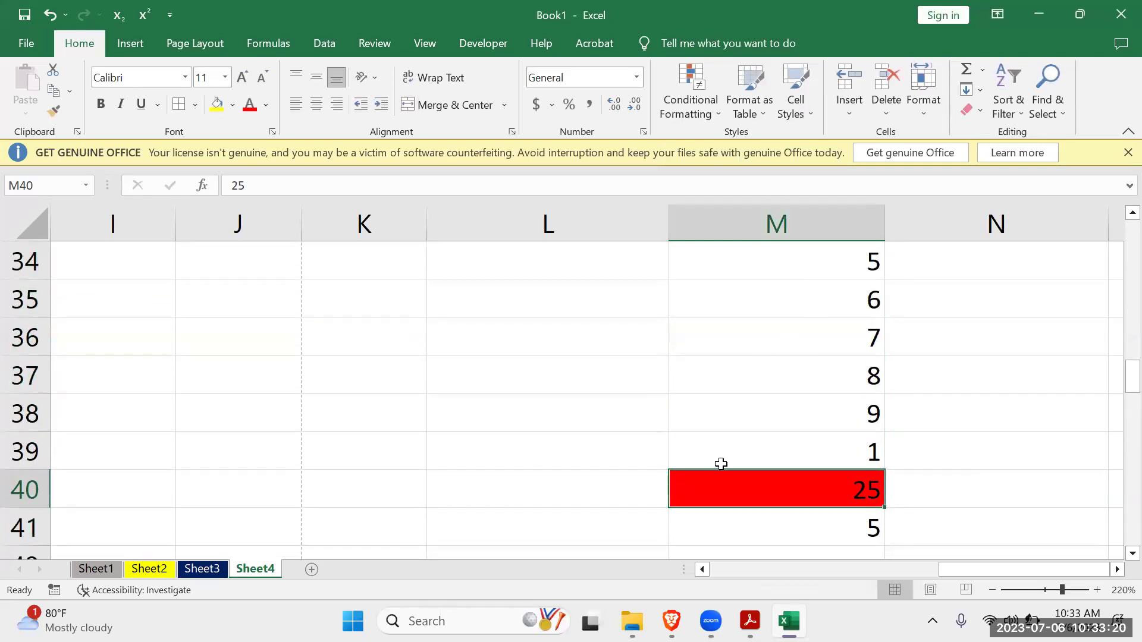
pyautogui.click(778, 225)
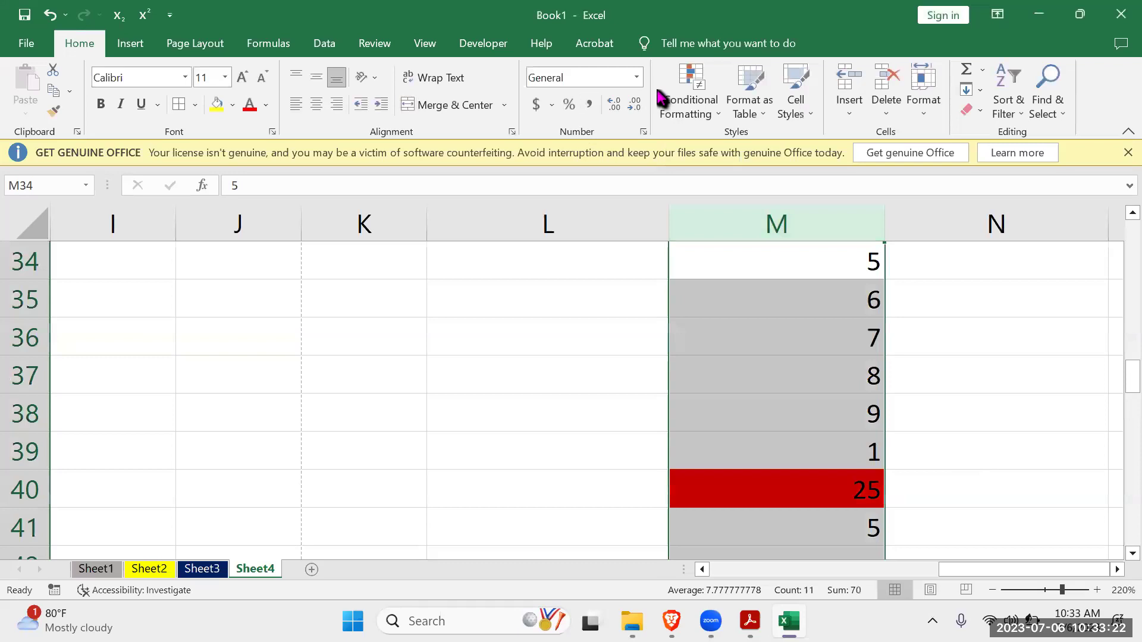
pyautogui.click(684, 113)
pyautogui.press('Escape')
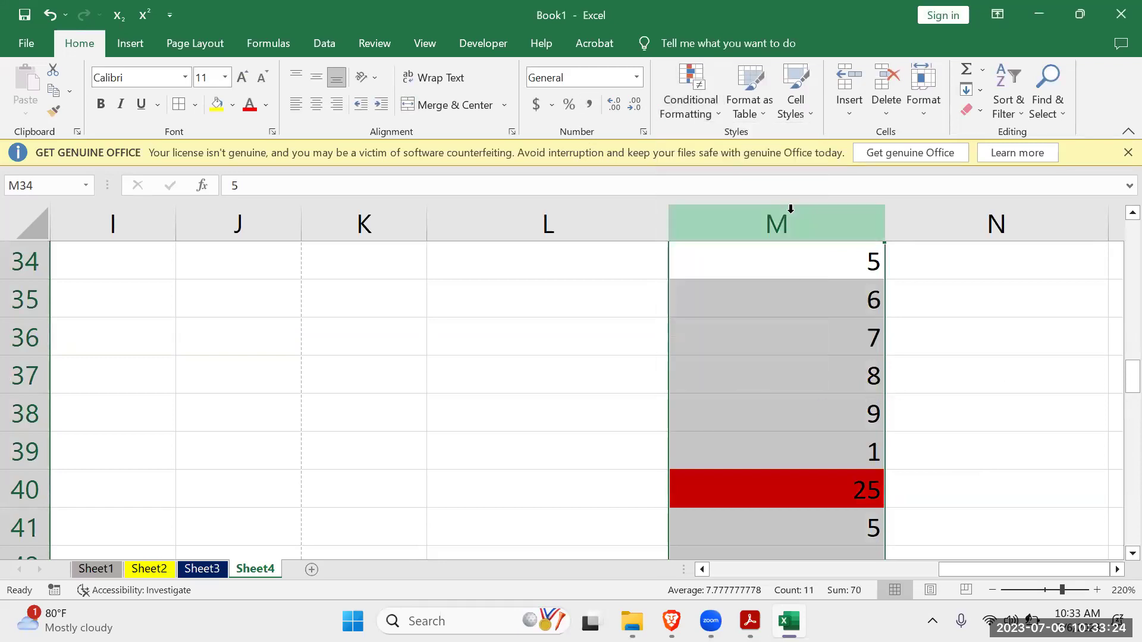
pyautogui.scroll(2, 857, 350)
pyautogui.click(978, 351)
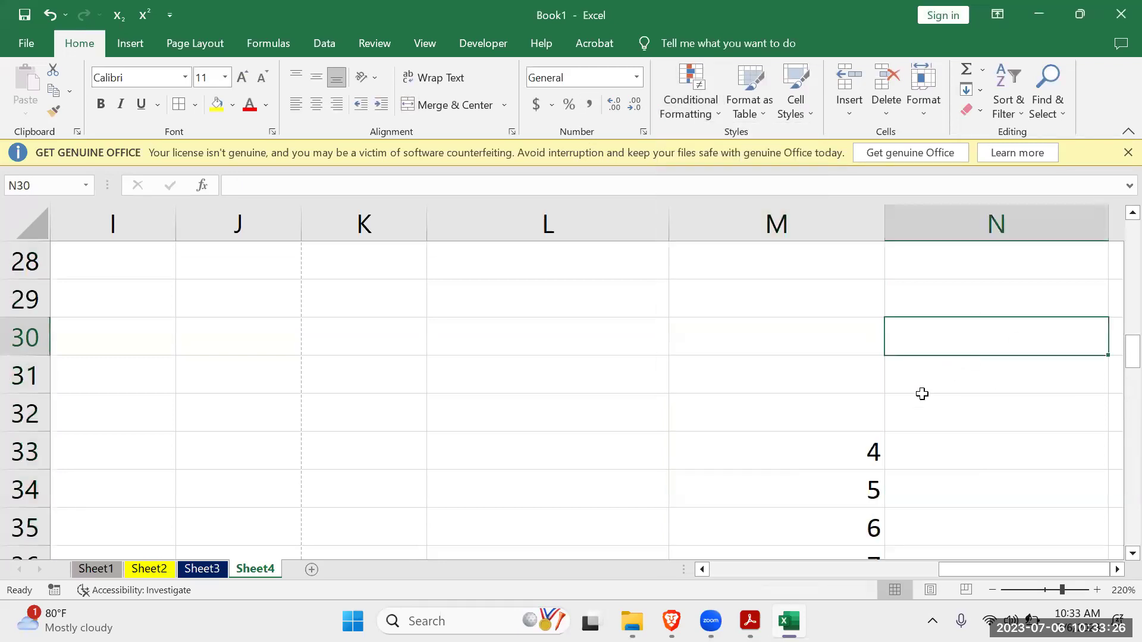
pyautogui.scroll(-1, 857, 441)
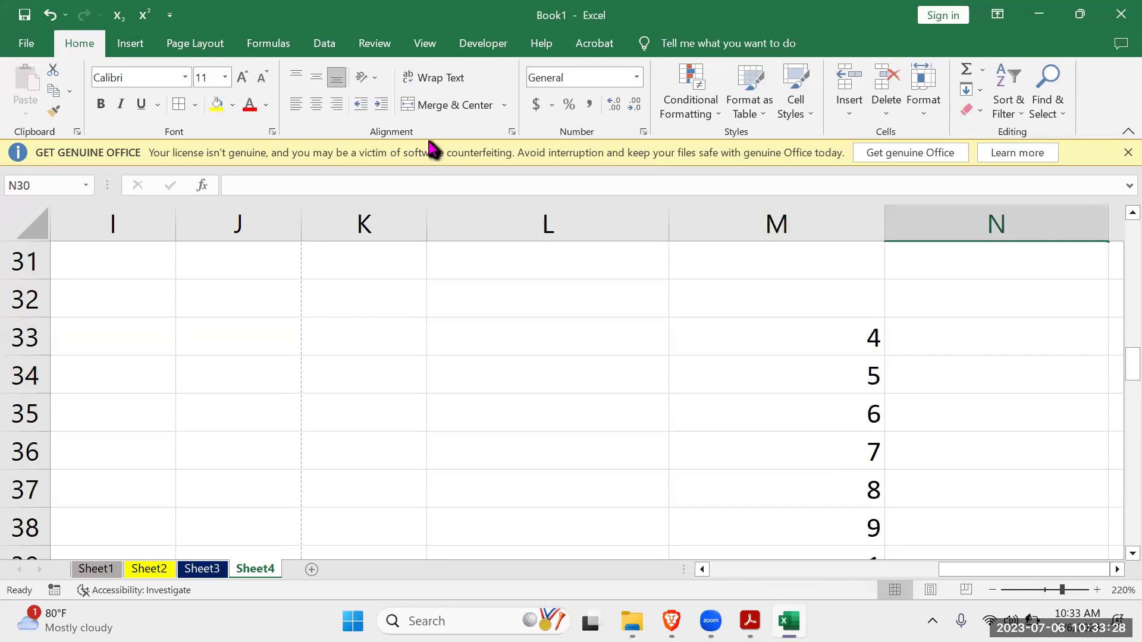
# Start a Between highlight rule for M33:M41 with the limits 7 and 15.
pyautogui.moveTo(746, 342); pyautogui.dragTo(775, 523)
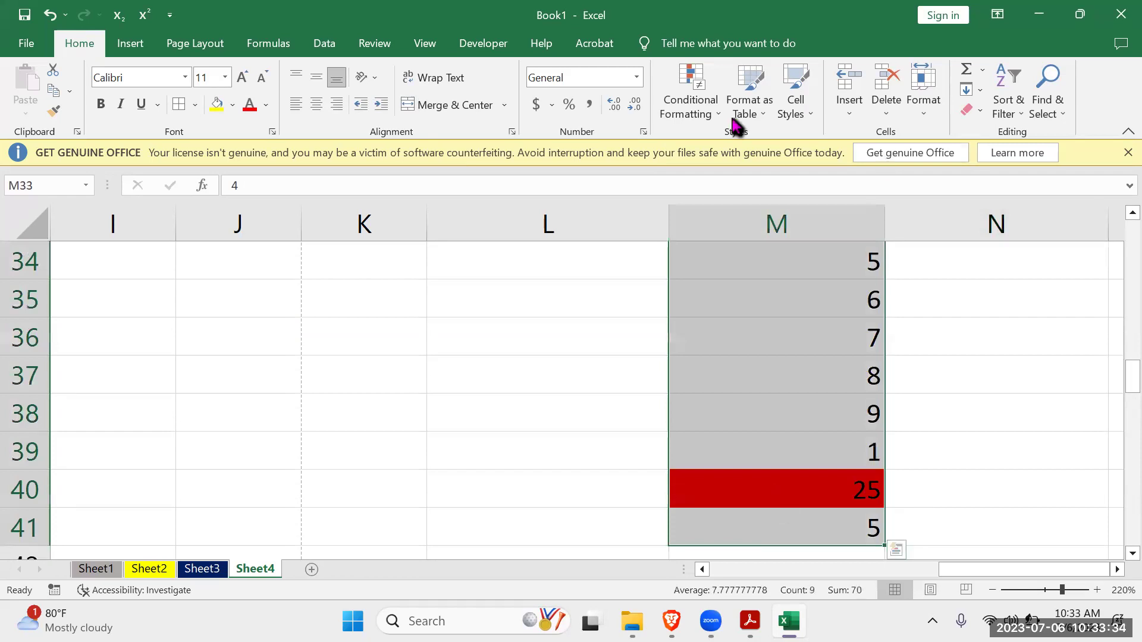
pyautogui.click(714, 102)
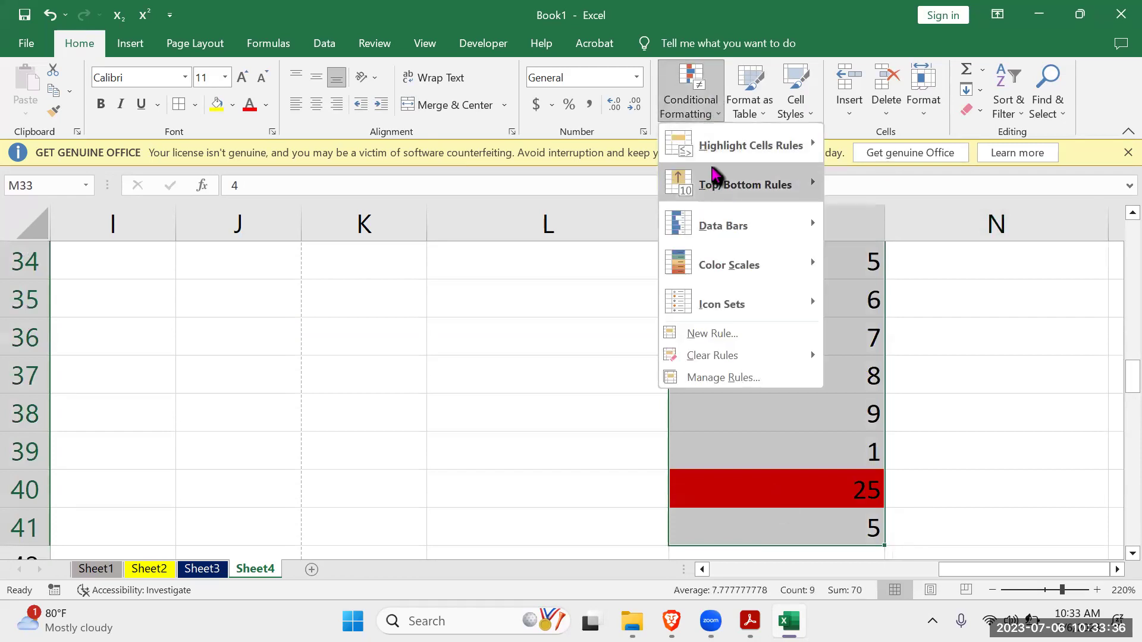
pyautogui.moveTo(726, 149)
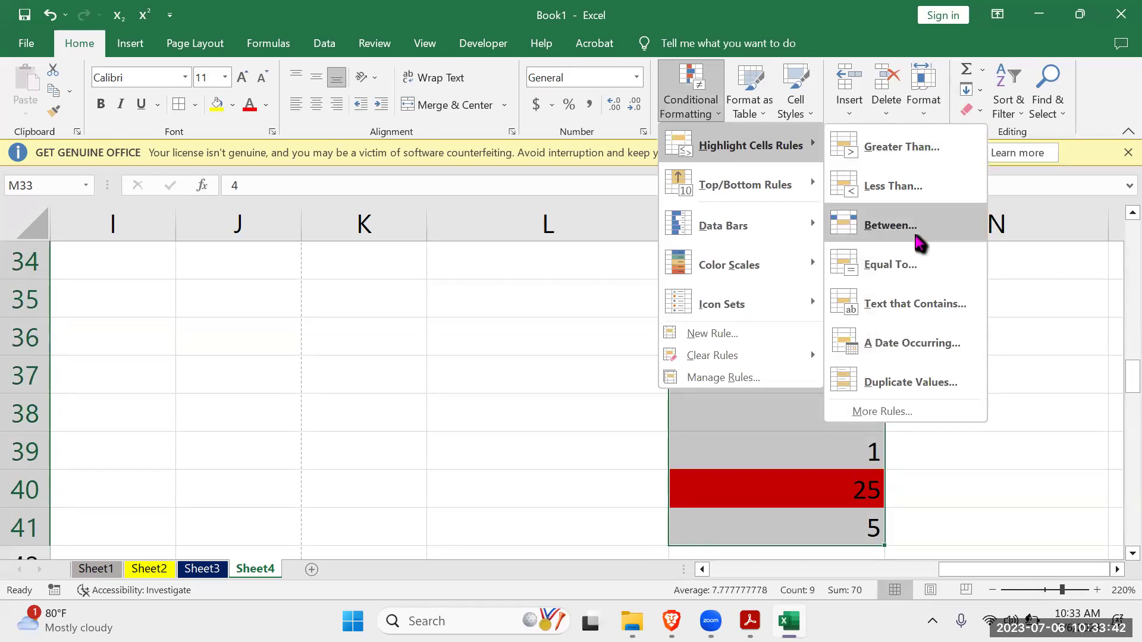
pyautogui.click(890, 226)
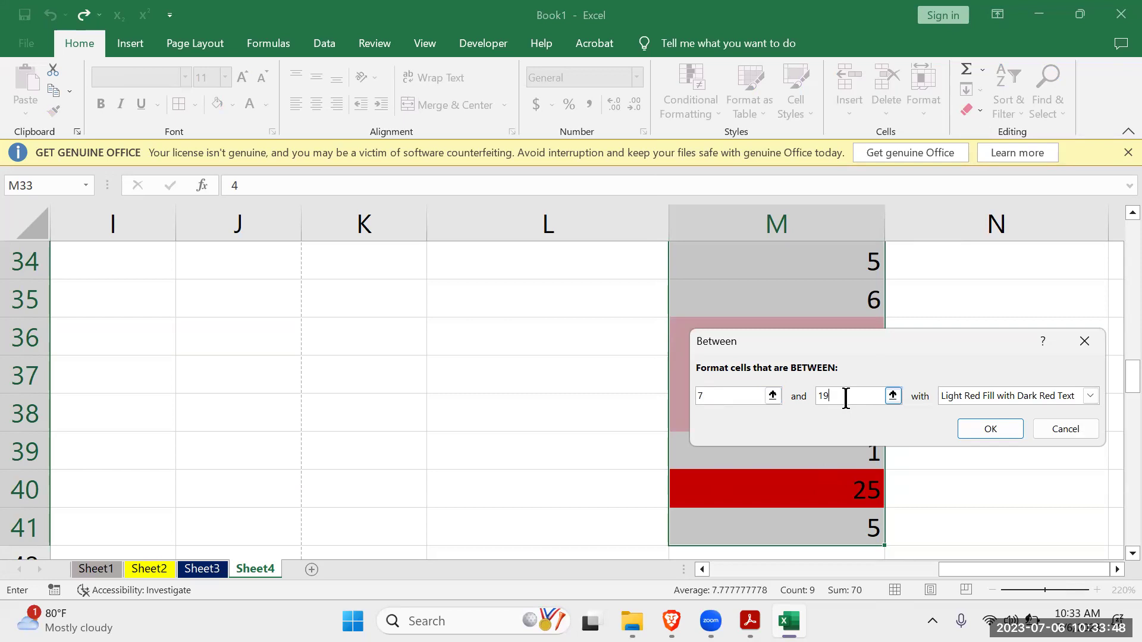
pyautogui.press('BackSpace')
pyautogui.press('BackSpace')
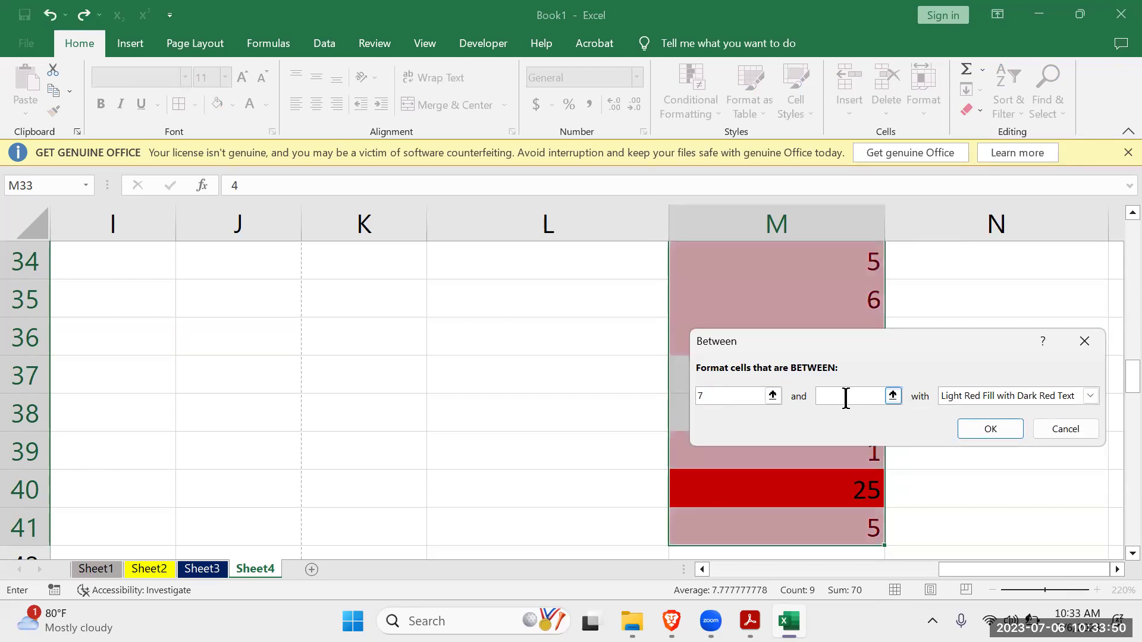
pyautogui.write('15')
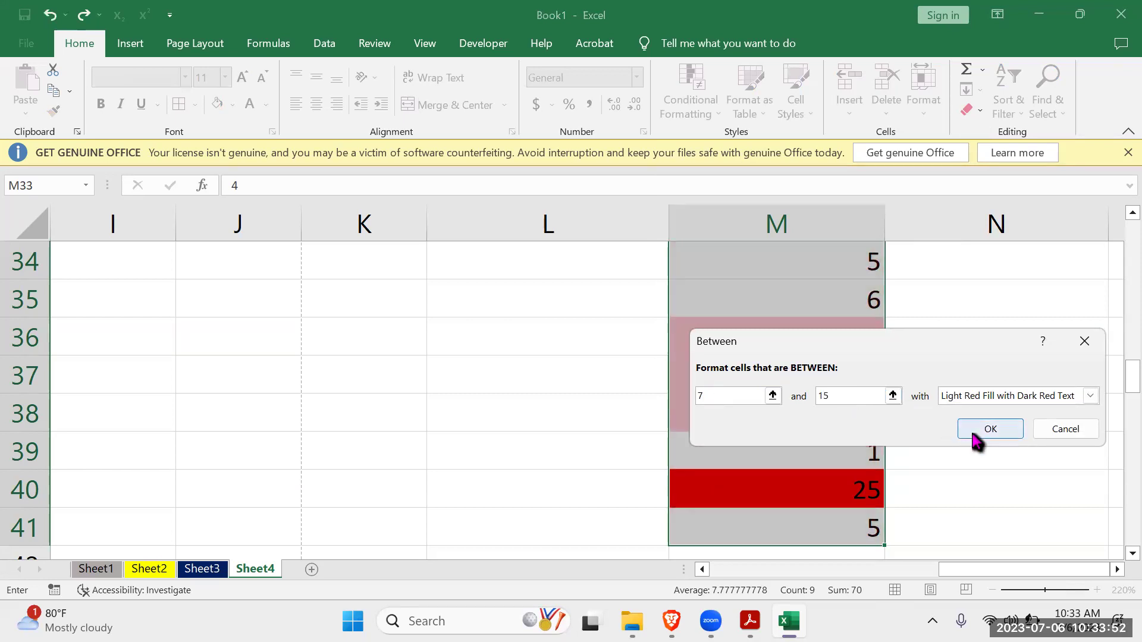
# Give the Between rule a custom yellow fill, apply it and check the highlighted cells.
pyautogui.click(1090, 396)
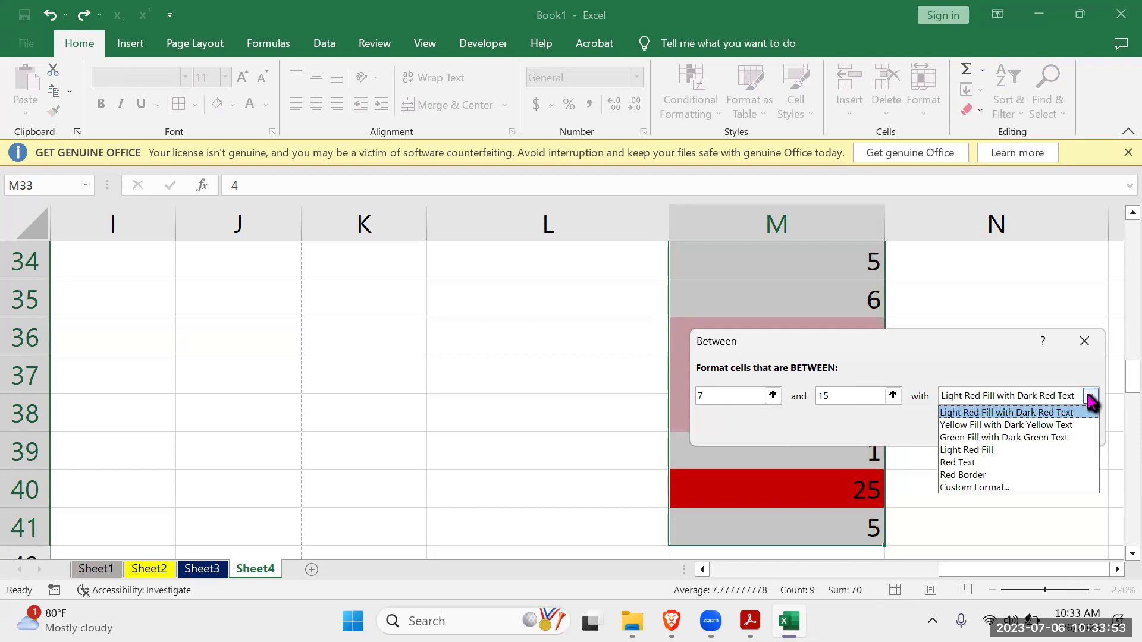
pyautogui.click(1011, 487)
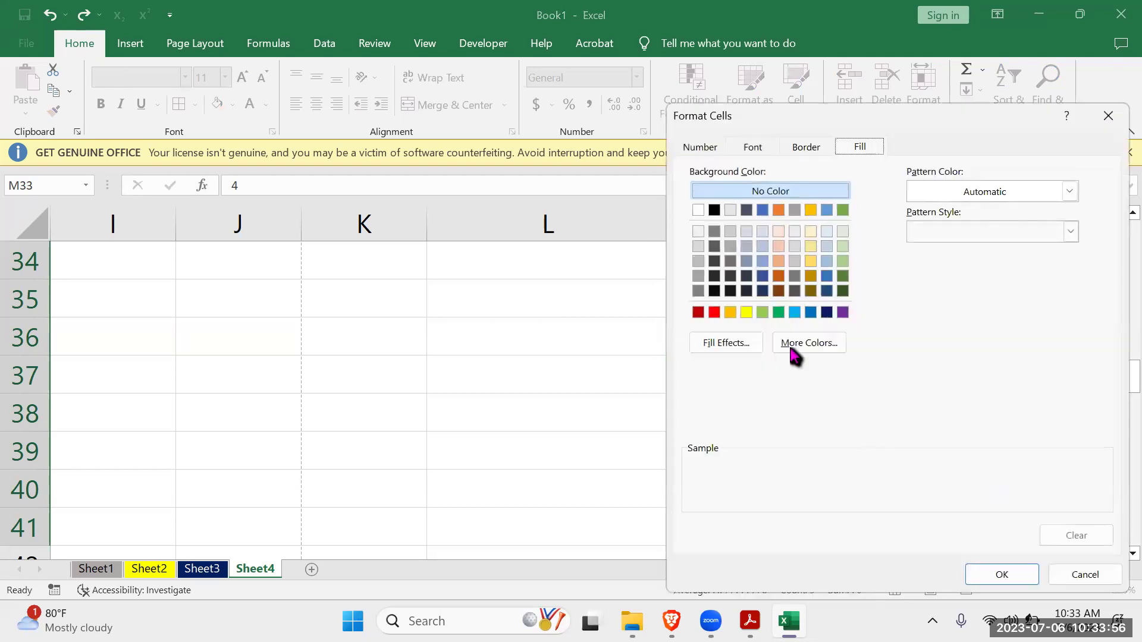
pyautogui.click(746, 311)
pyautogui.click(1001, 574)
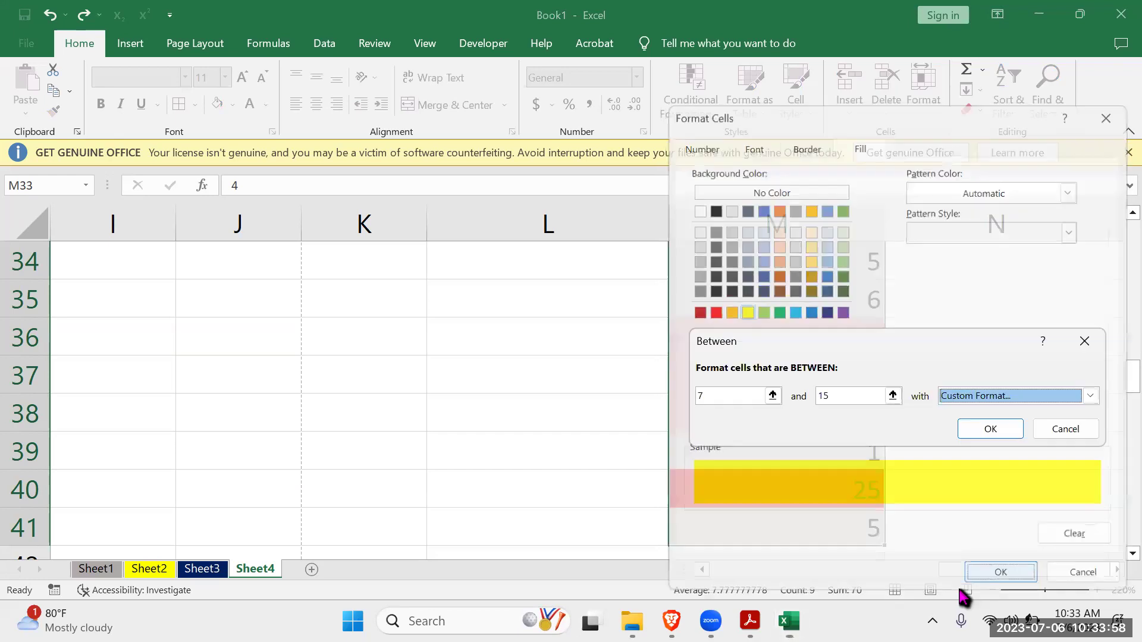
pyautogui.click(989, 431)
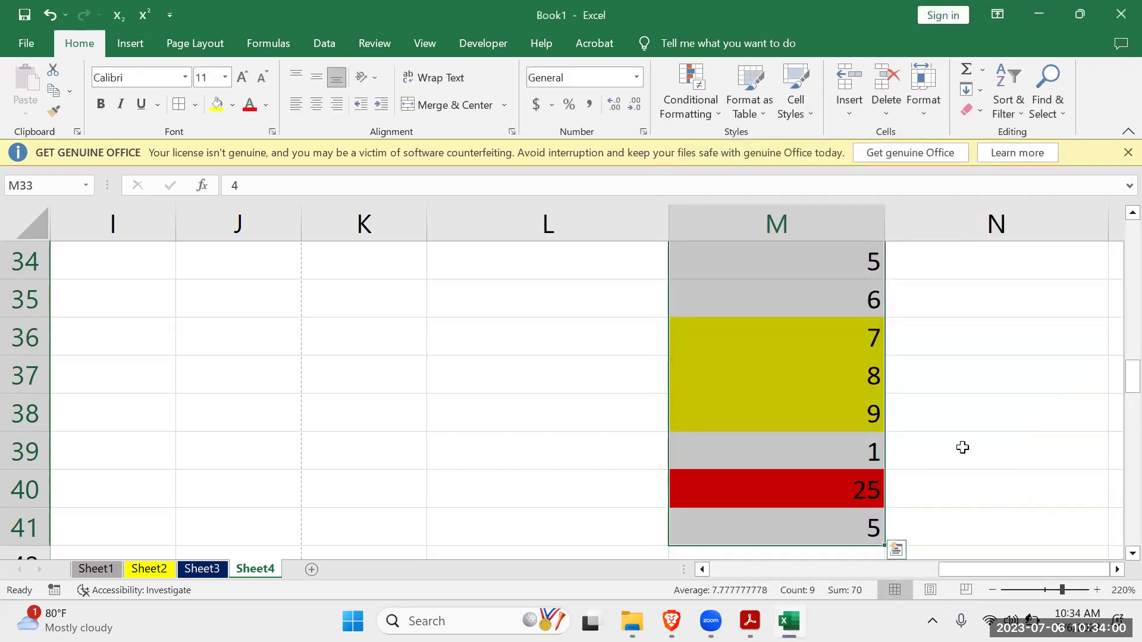
pyautogui.click(962, 447)
pyautogui.click(859, 337)
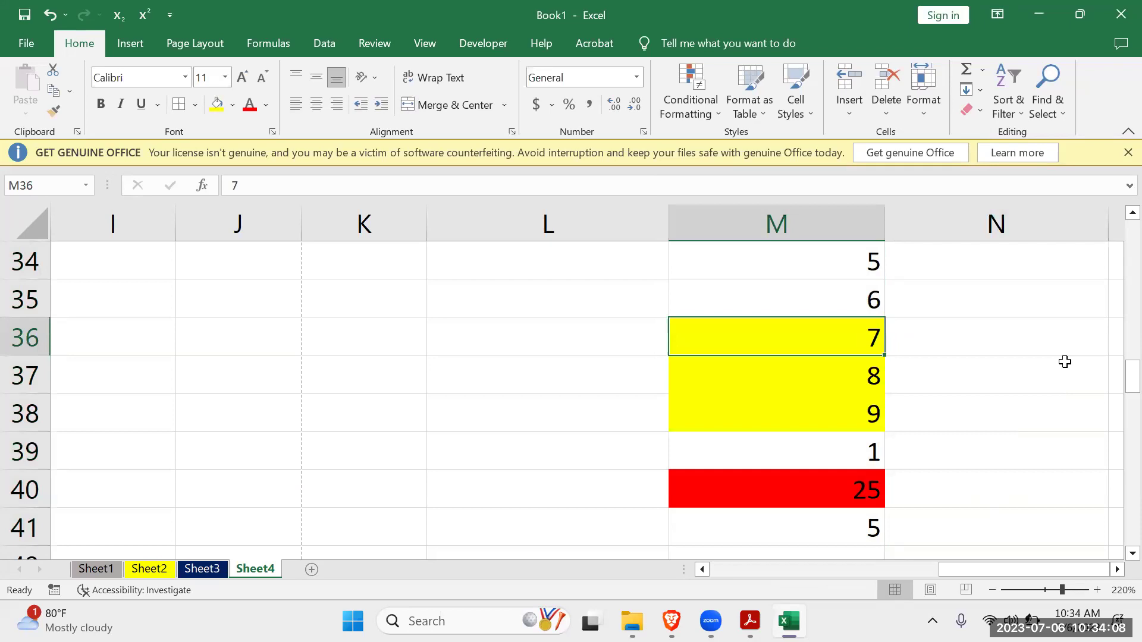
# Review the icon set choices and the Top/Bottom rule types offered by conditional formatting without applying any.
pyautogui.click(711, 116)
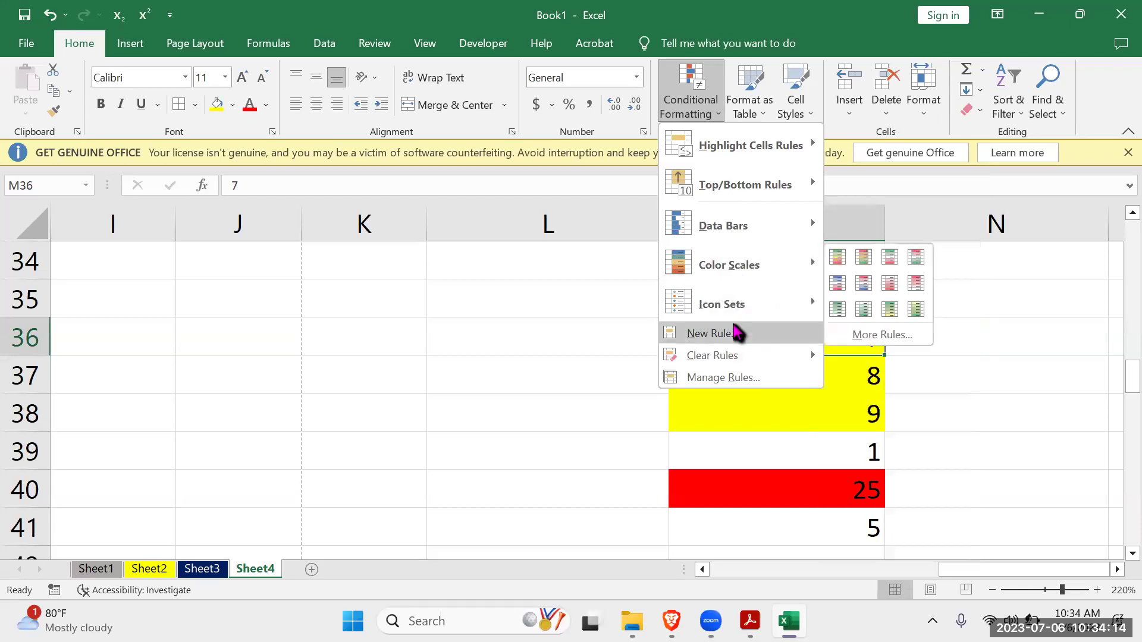
pyautogui.moveTo(737, 306)
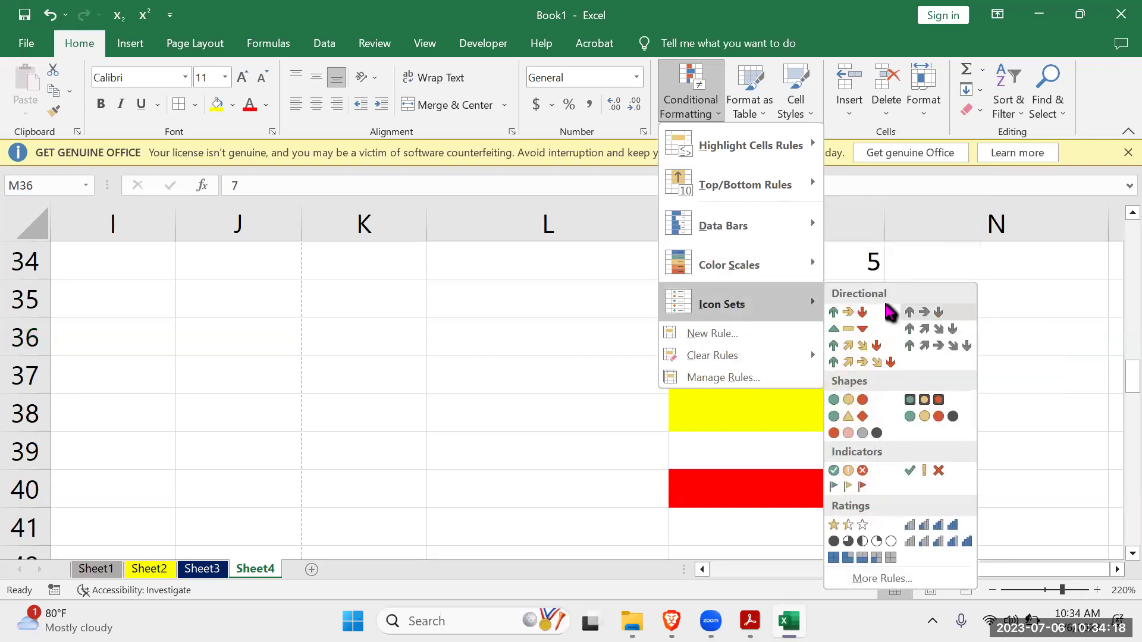
pyautogui.moveTo(725, 193)
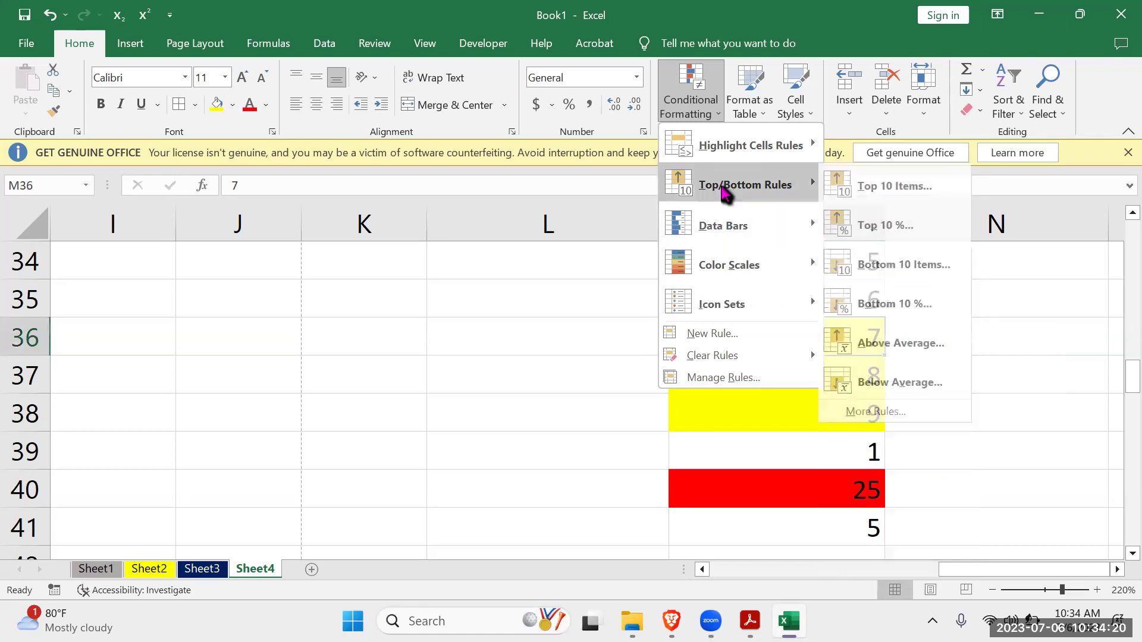
pyautogui.moveTo(721, 146)
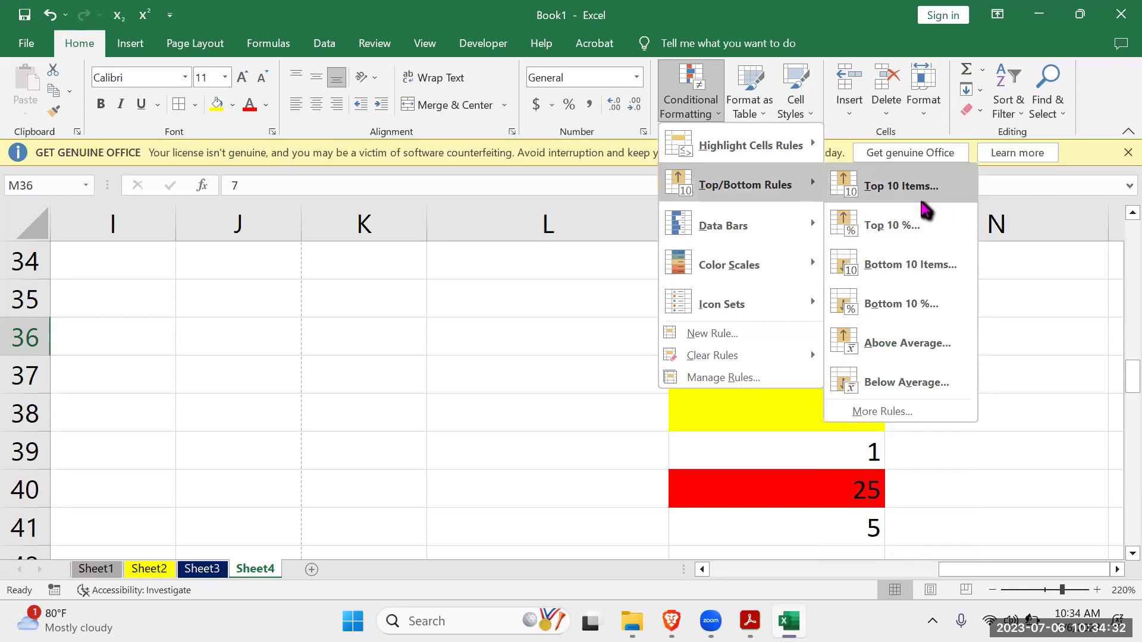
pyautogui.click(350, 351)
# Switch to the Spreadsheet modelling PDF in Adobe Acrobat and read ahead to the data validation practice slides.
pyautogui.click(749, 621)
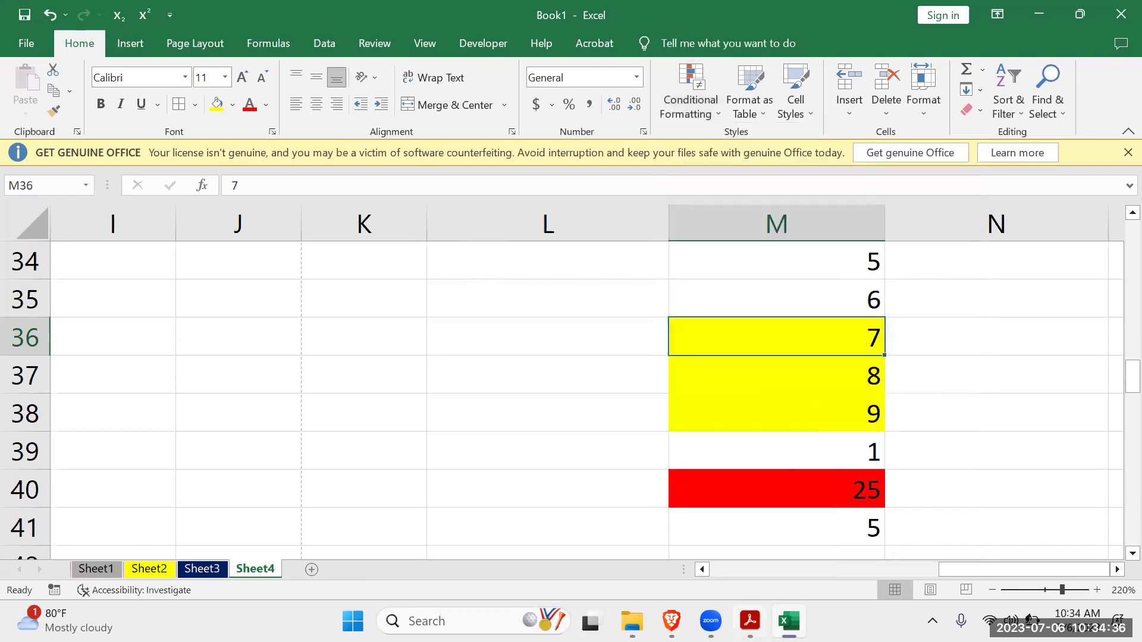
pyautogui.scroll(-2, 279, 370)
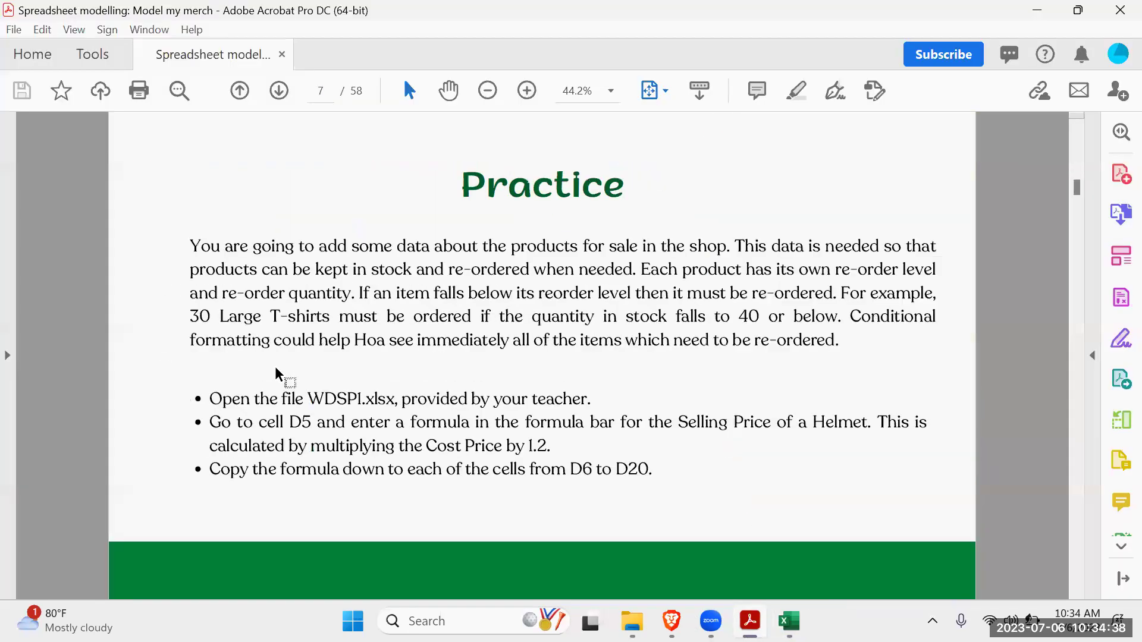
pyautogui.scroll(-4, 277, 374)
pyautogui.scroll(-4, 276, 370)
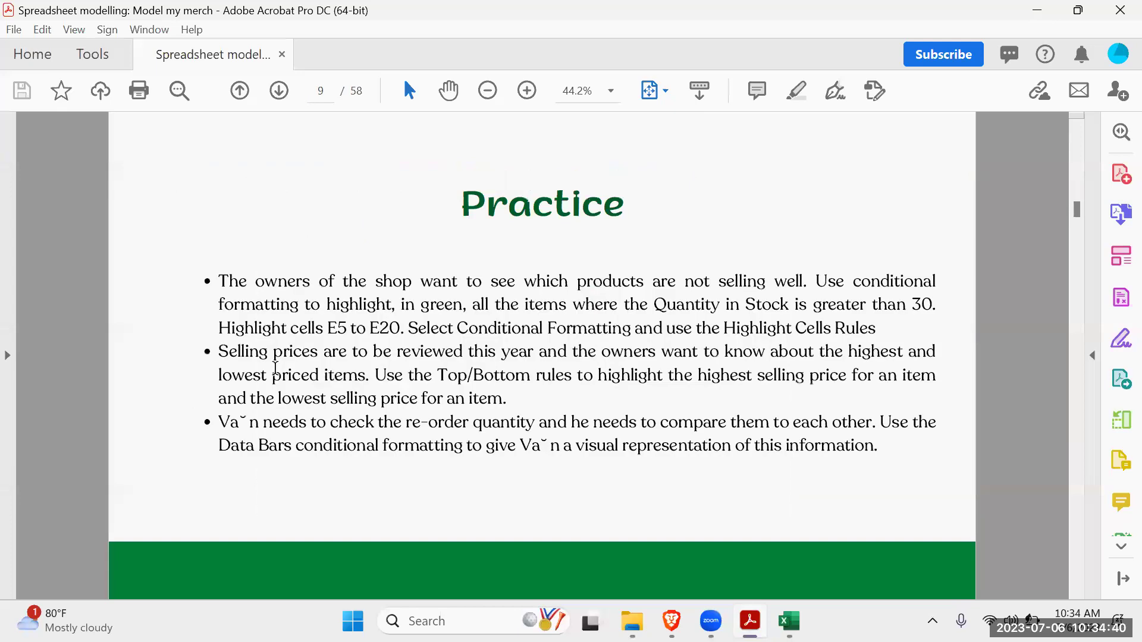
pyautogui.scroll(-2, 275, 369)
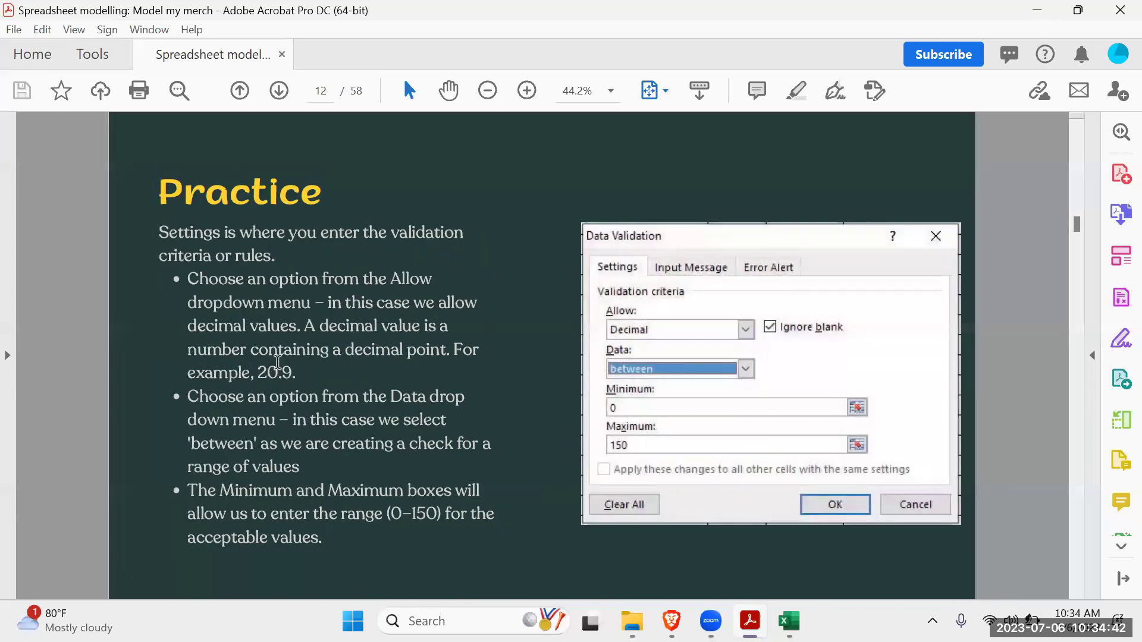
pyautogui.scroll(2, 278, 361)
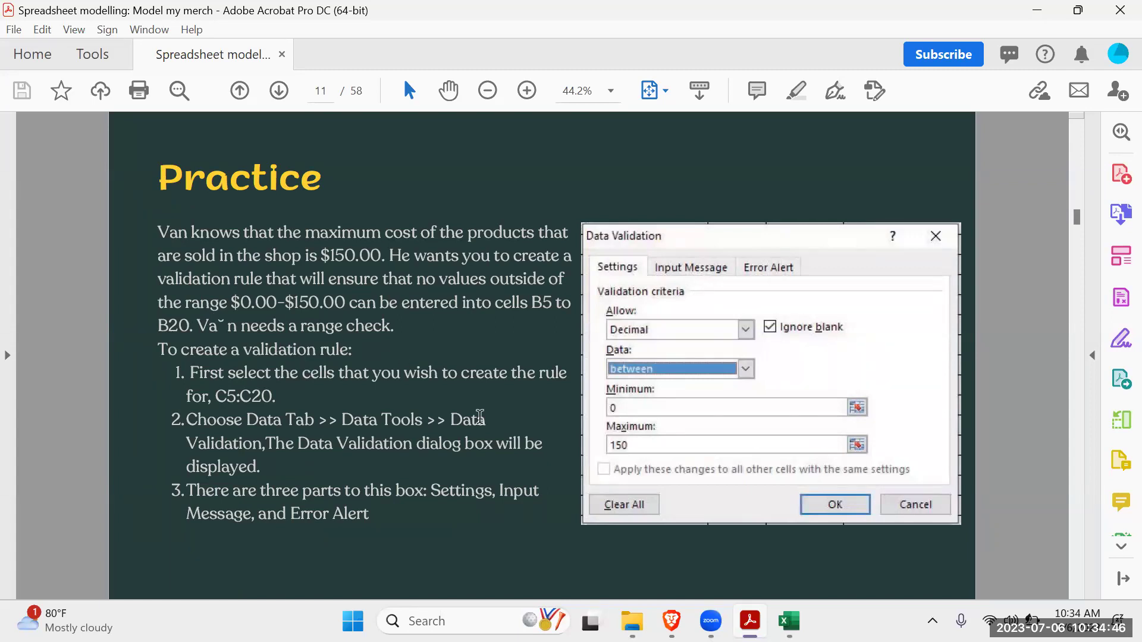
# Switch back to Excel and clear the numbers in M34:M41 of Sheet4.
pyautogui.click(788, 621)
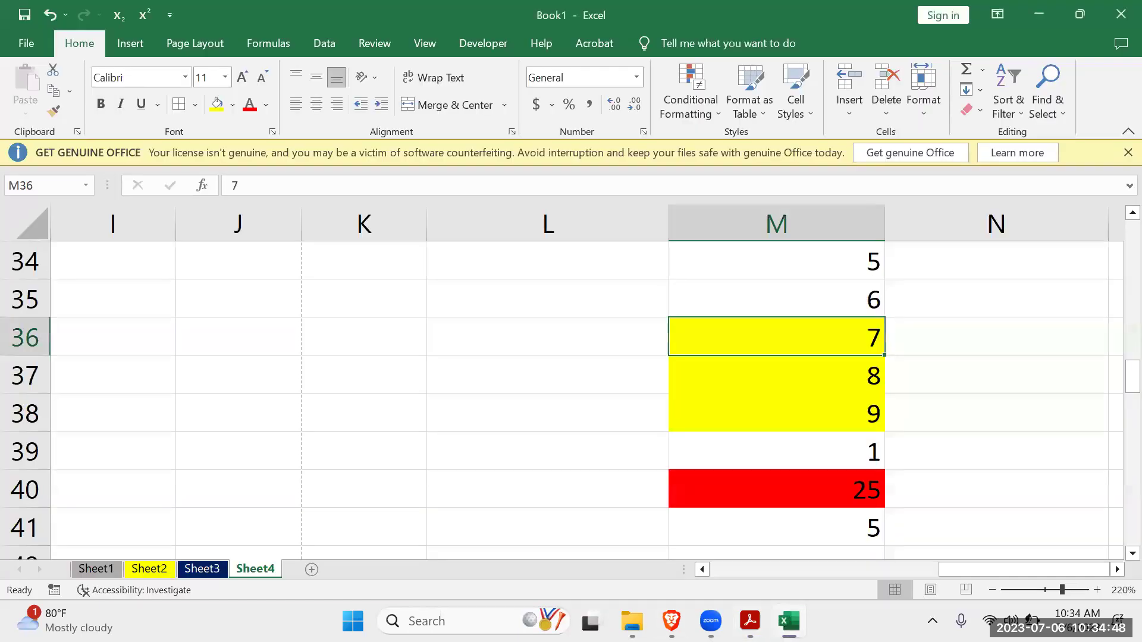
pyautogui.click(774, 267)
pyautogui.click(747, 290)
pyautogui.click(762, 245)
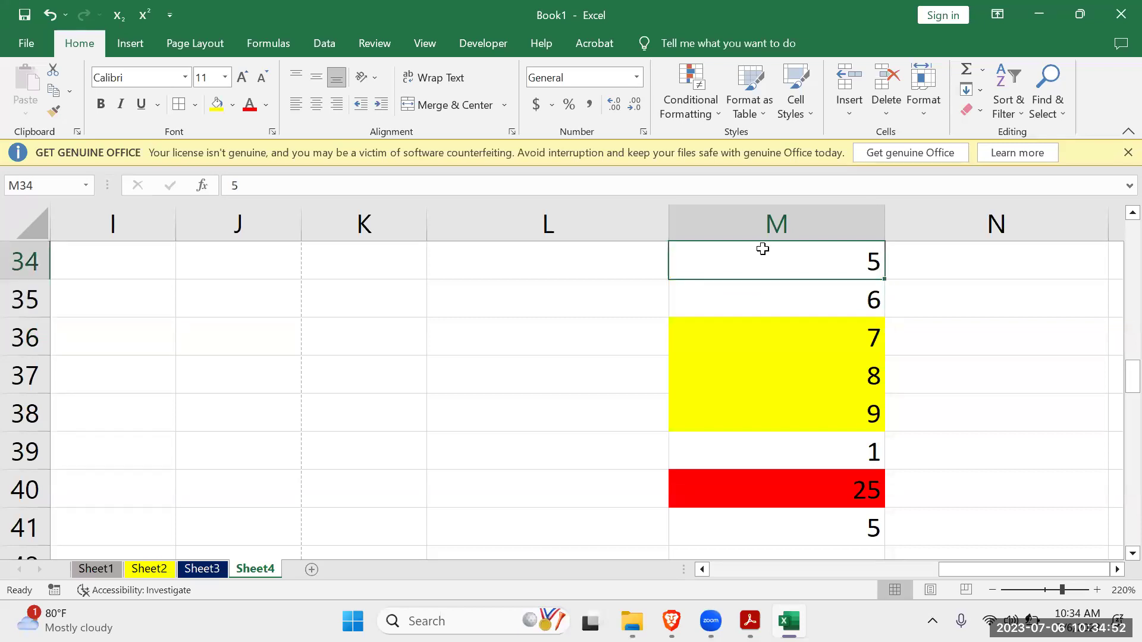
pyautogui.moveTo(780, 407); pyautogui.dragTo(801, 515)
pyautogui.press('Delete')
pyautogui.click(449, 399)
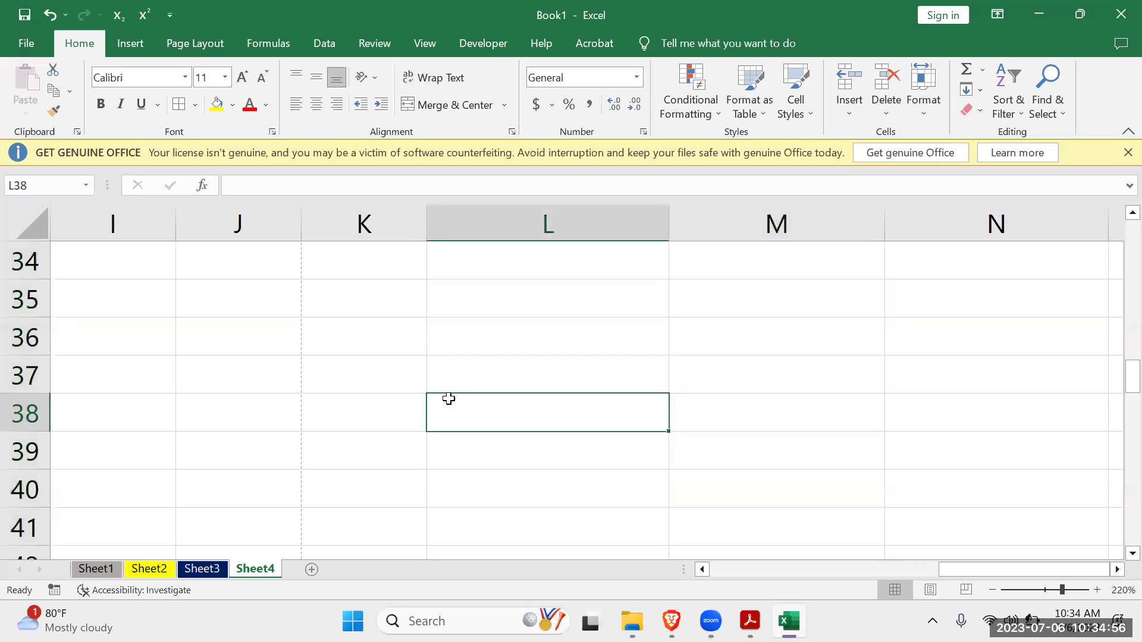
# Add a data validation rule to the whole of column L allowing only a text length between 5 and 7.
pyautogui.click(493, 236)
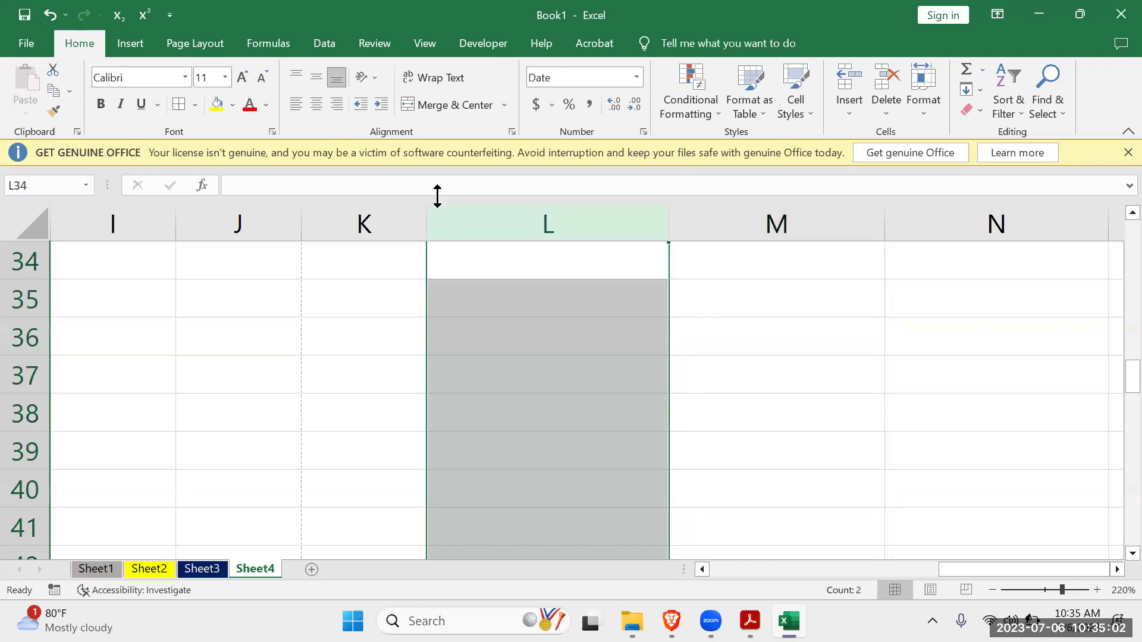
pyautogui.click(324, 44)
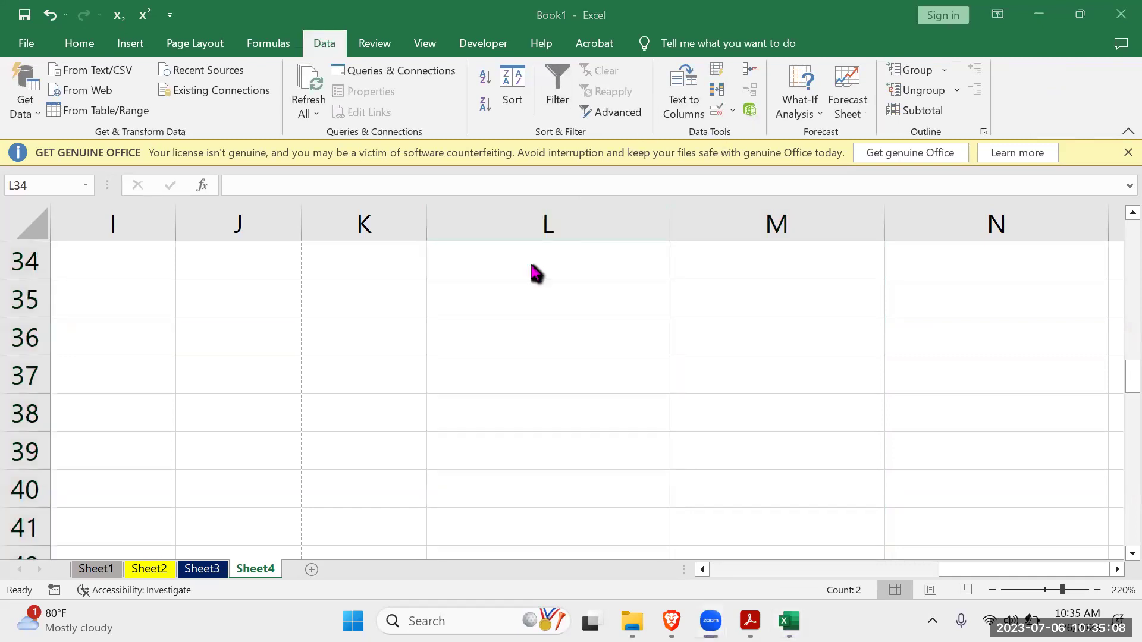
pyautogui.click(541, 221)
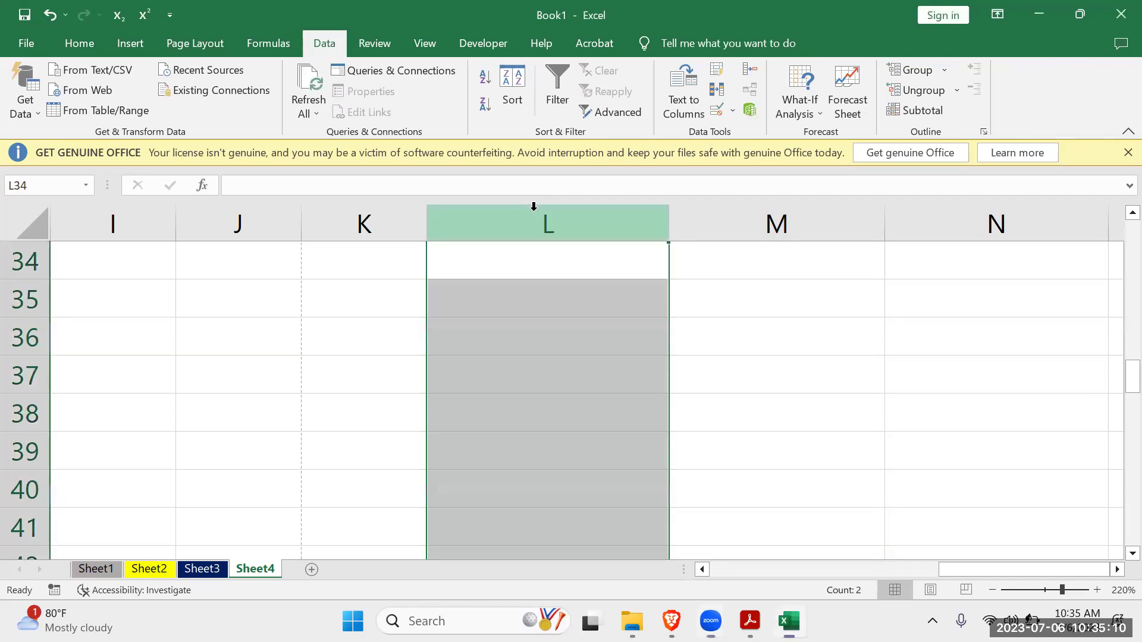
pyautogui.click(733, 112)
pyautogui.click(736, 138)
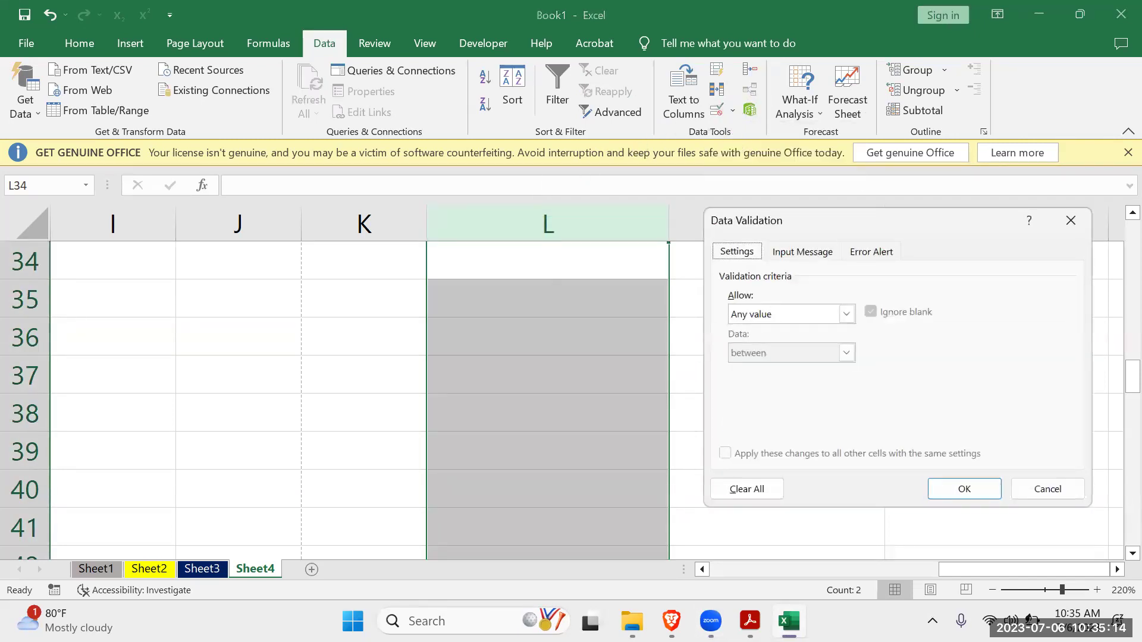
pyautogui.click(846, 314)
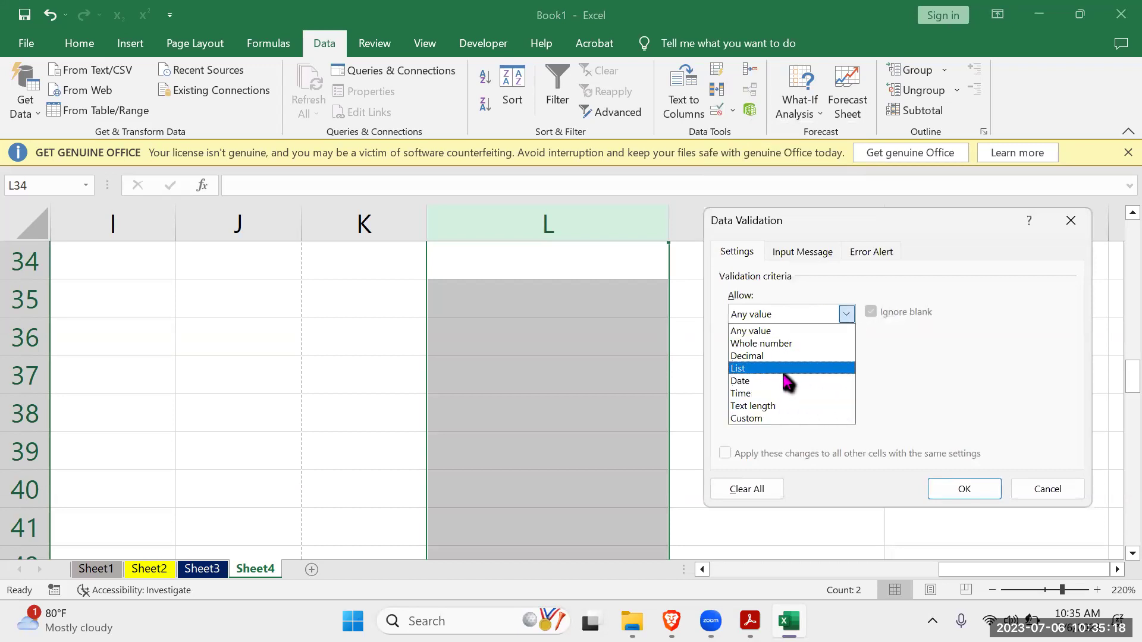
pyautogui.click(782, 406)
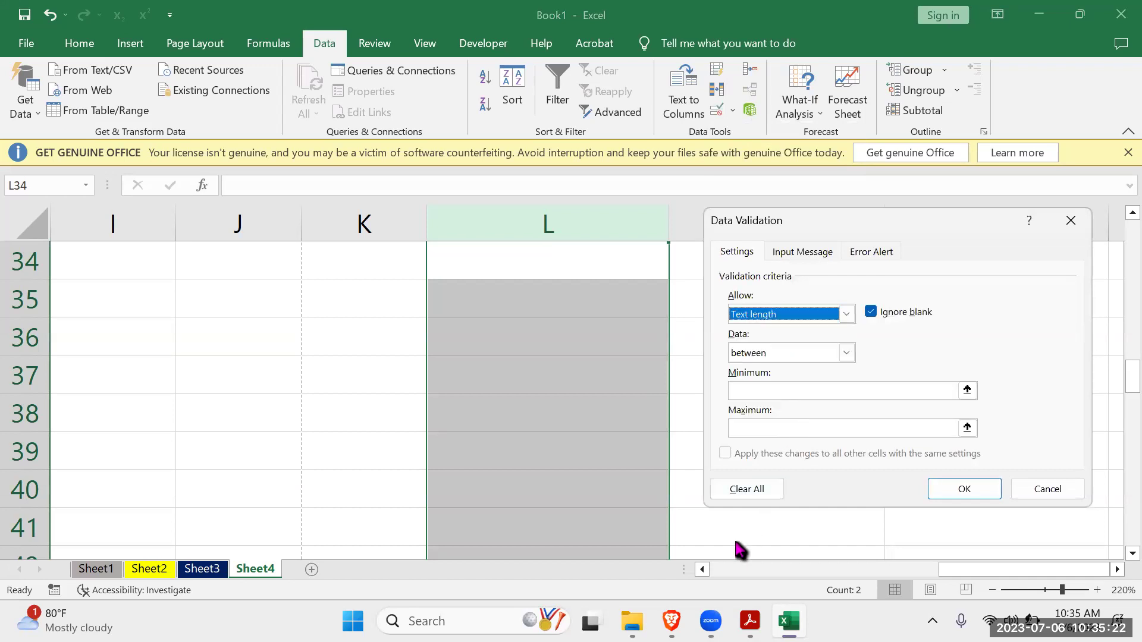
pyautogui.click(758, 394)
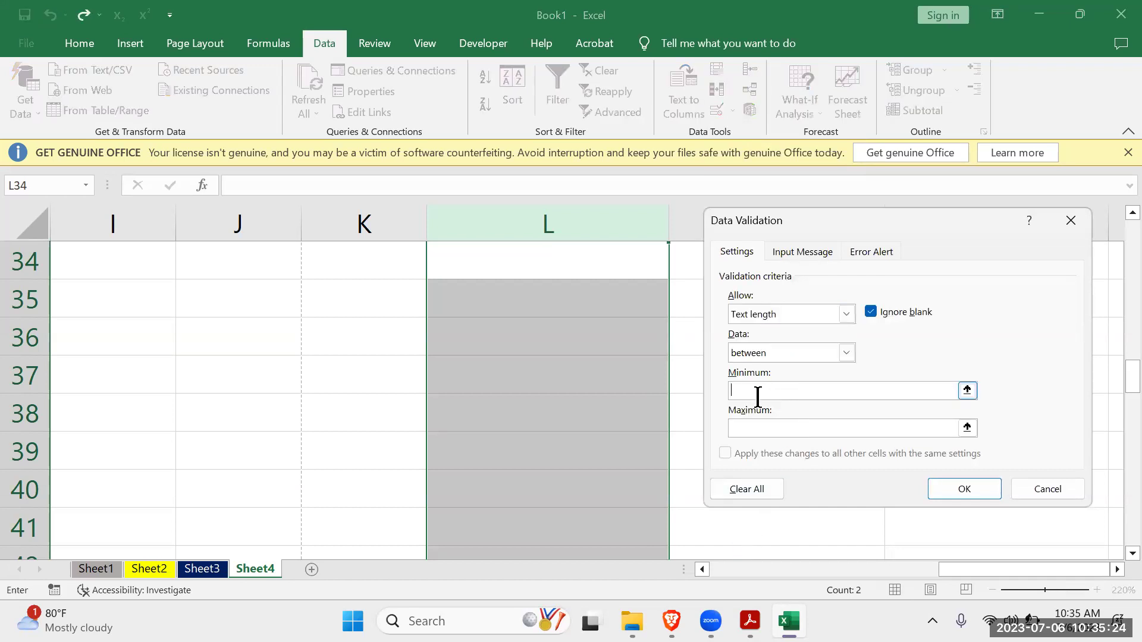
pyautogui.click(761, 427)
pyautogui.click(965, 489)
# Test the text-length rule by entering "asdfghjkjkjkj" in L35, and discard the entry.
pyautogui.click(500, 296)
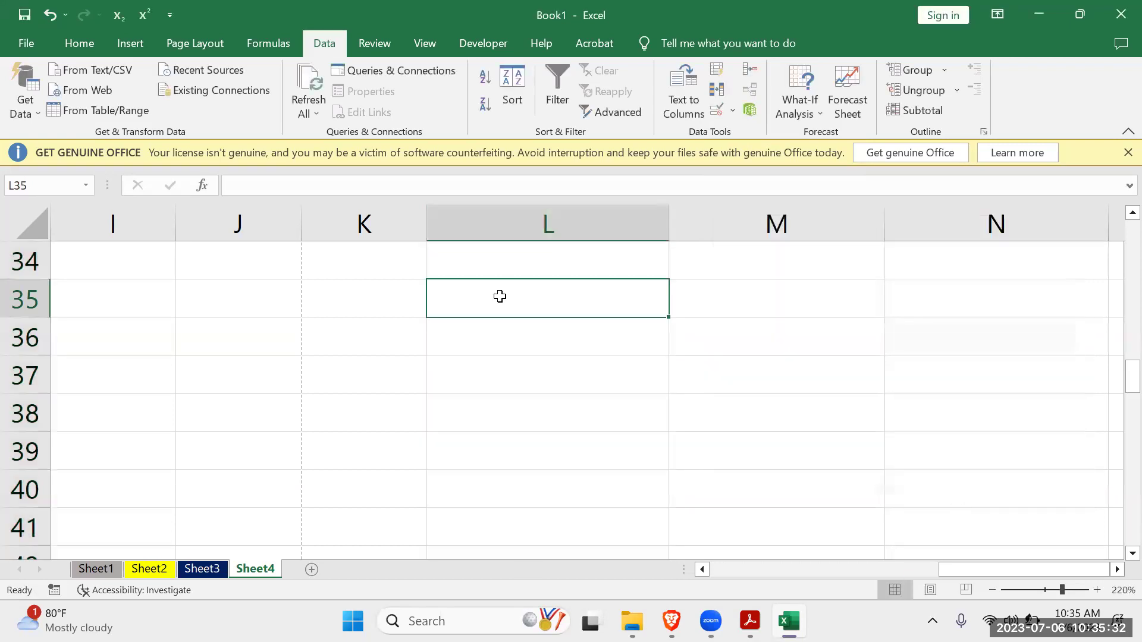
pyautogui.write('asdfghjkjkjkj')
pyautogui.press('Return')
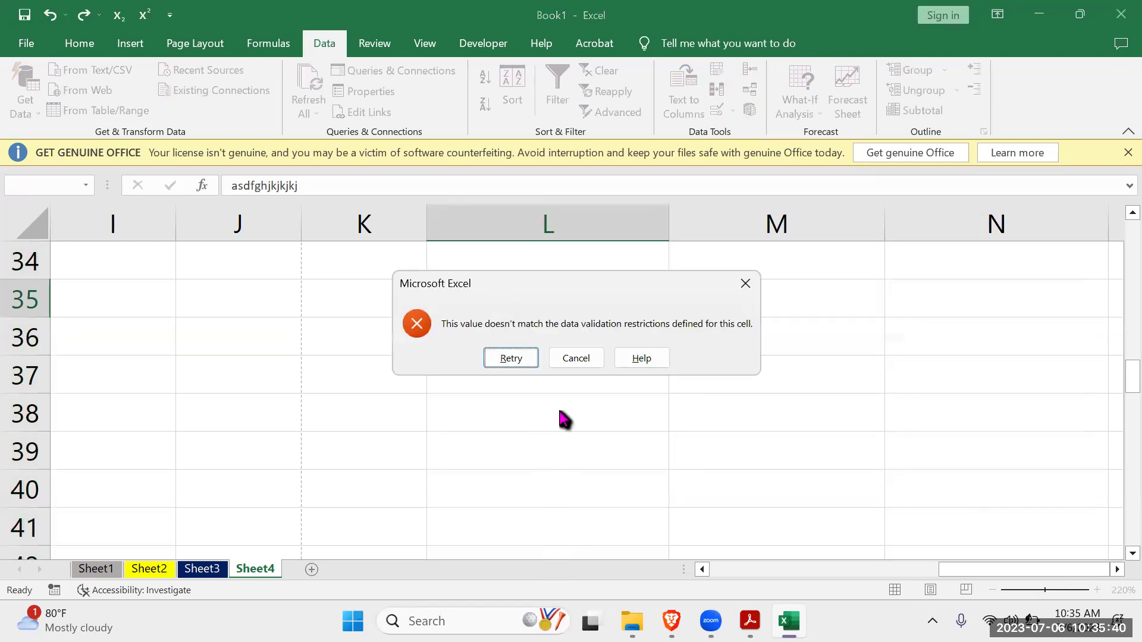
pyautogui.click(570, 364)
pyautogui.click(821, 358)
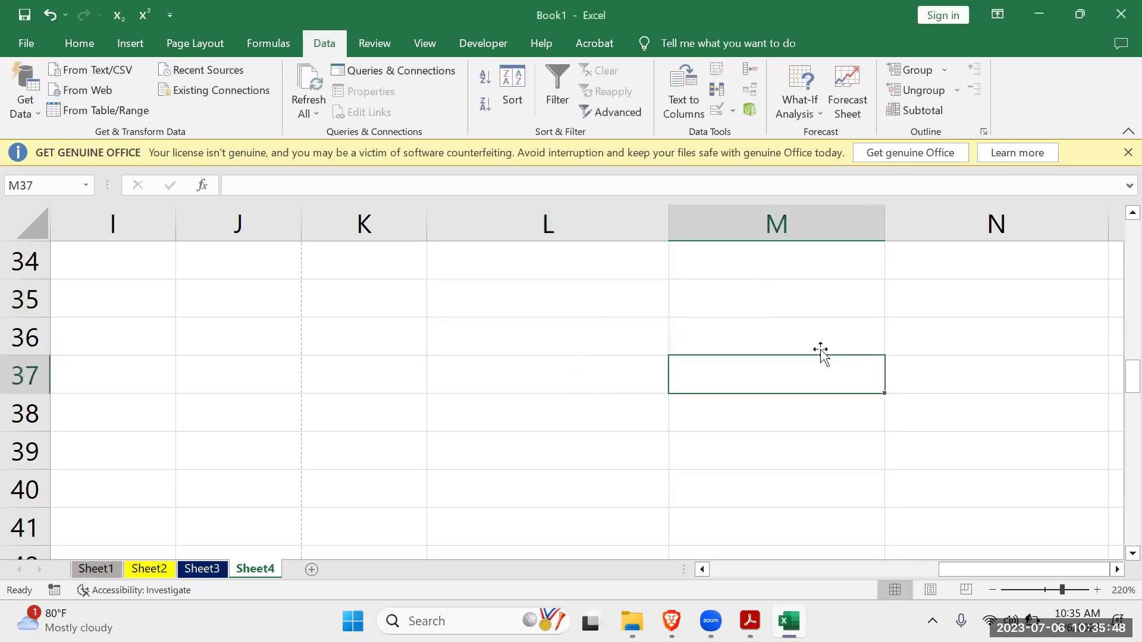
# Give column L's validation rule a Stop error alert titled "Limited range" with the message "Out of range".
pyautogui.click(539, 284)
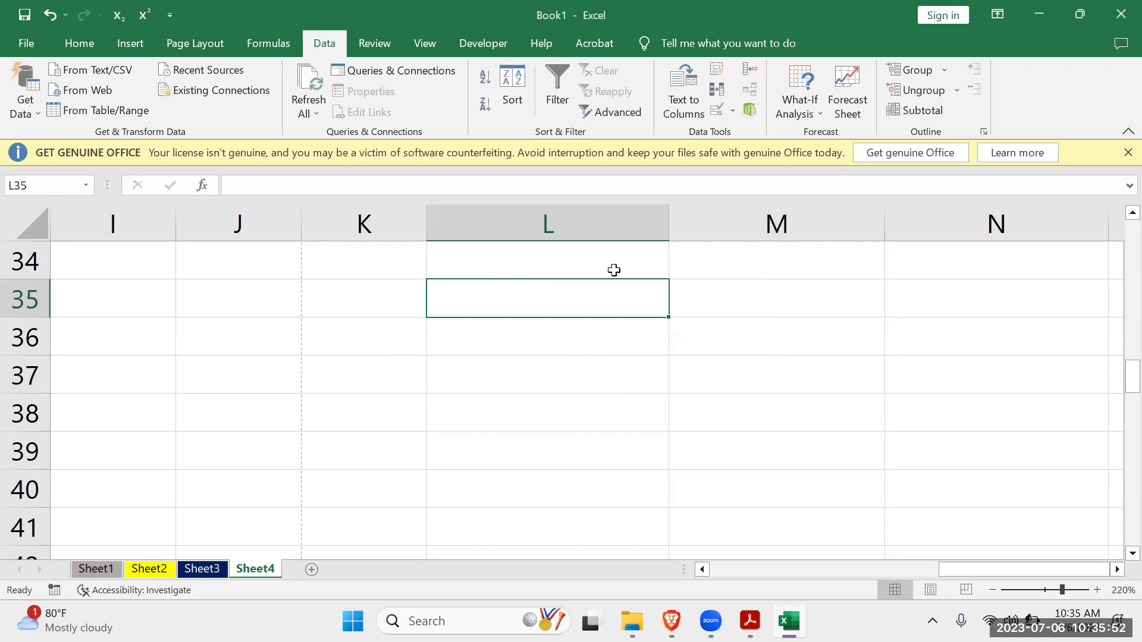
pyautogui.click(560, 221)
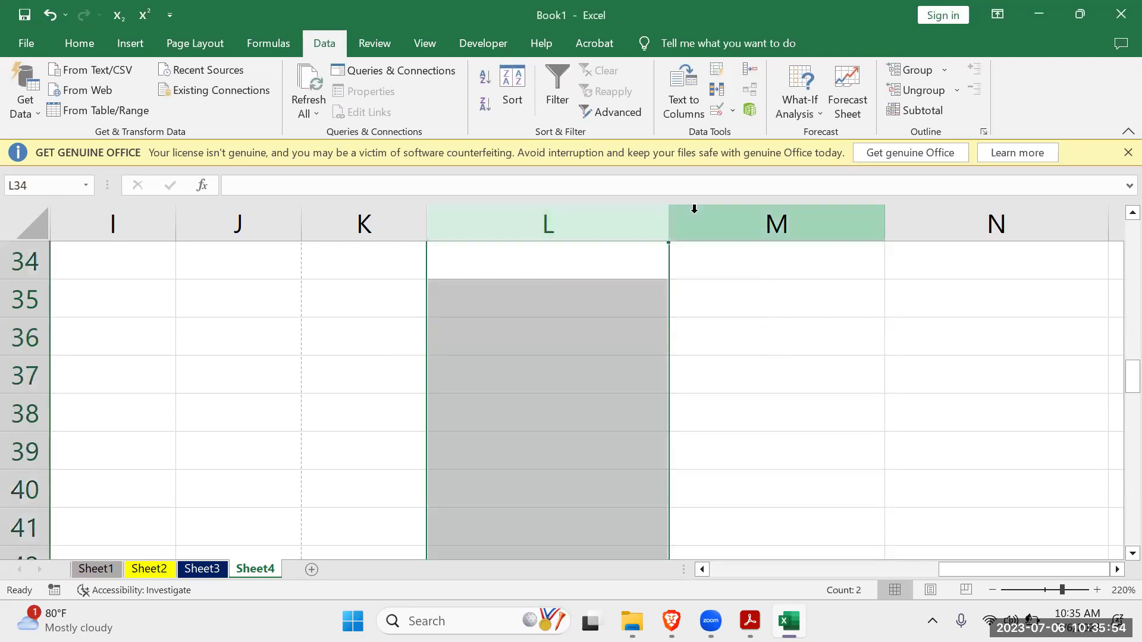
pyautogui.click(733, 110)
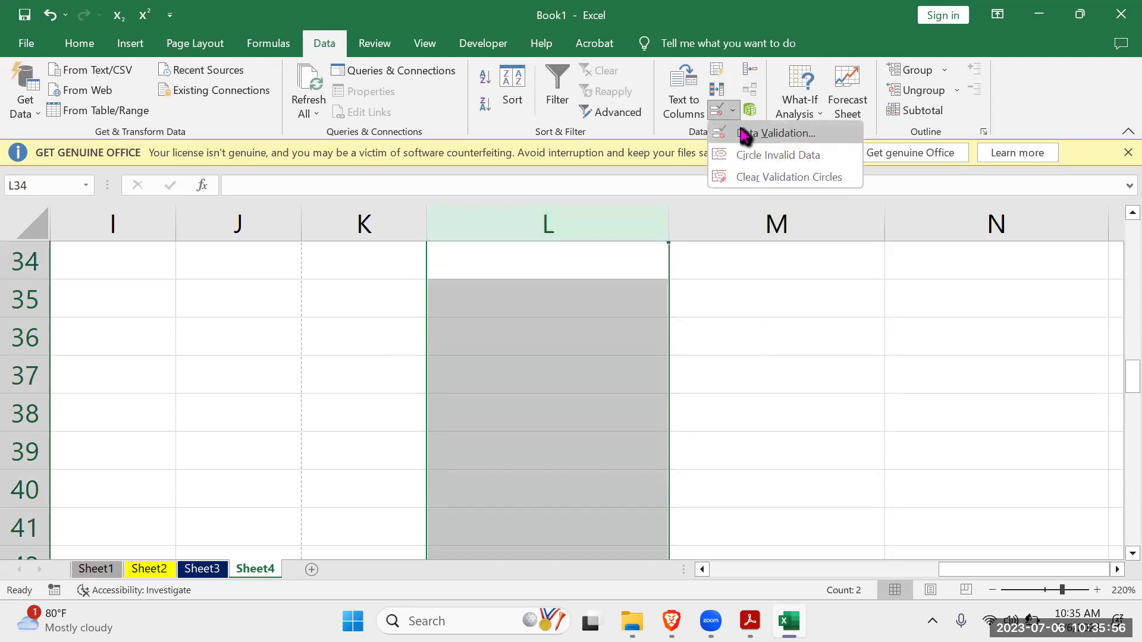
pyautogui.click(751, 133)
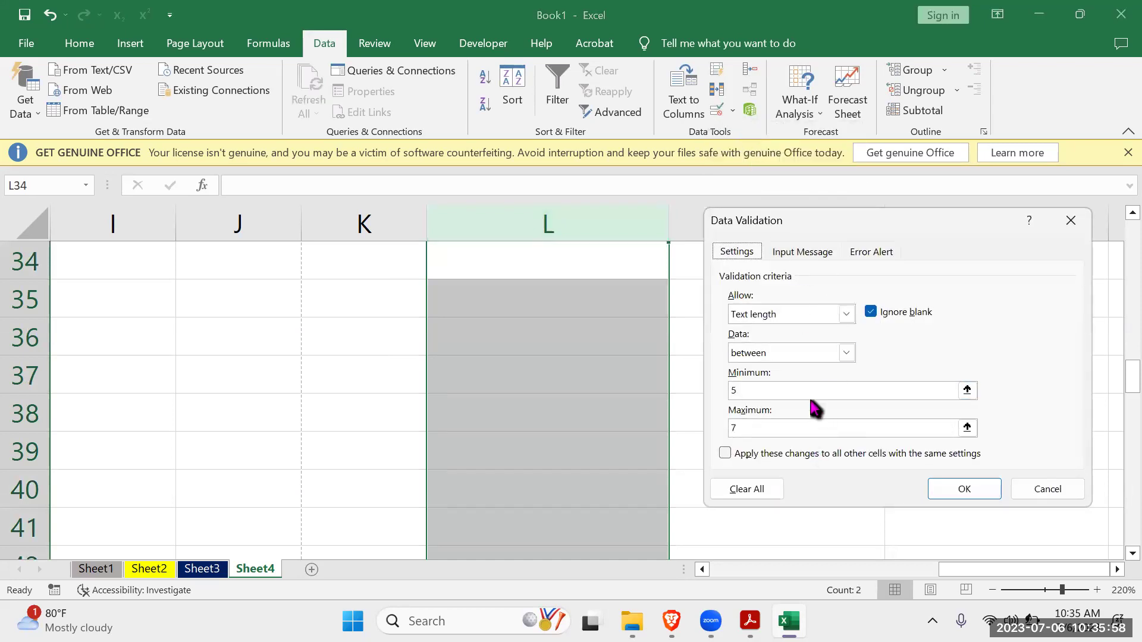
pyautogui.click(808, 254)
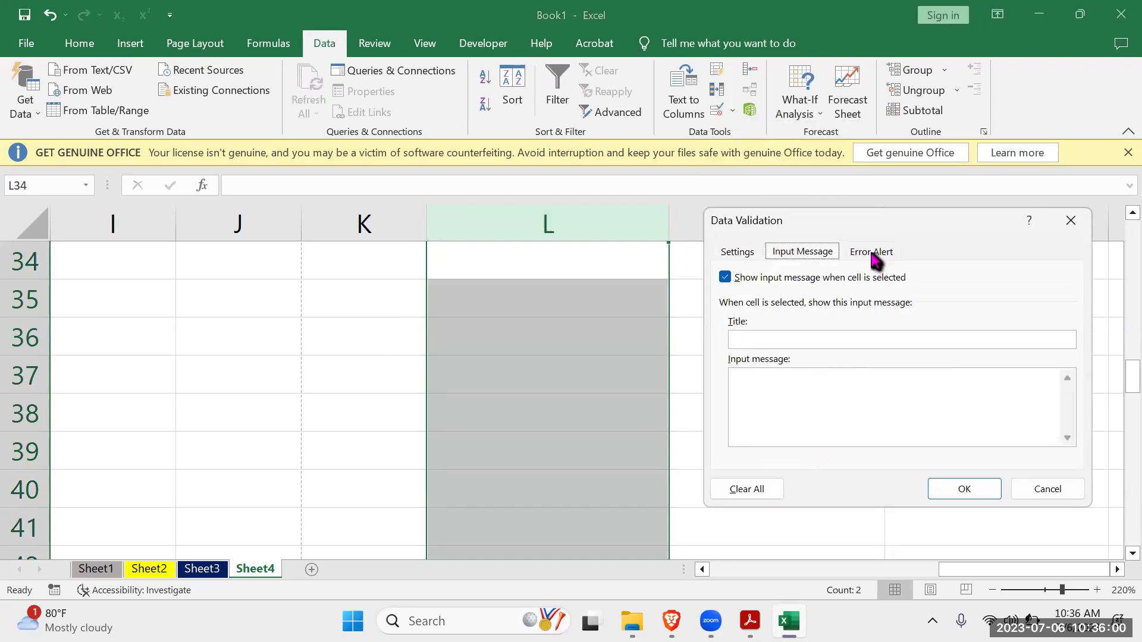
pyautogui.click(870, 252)
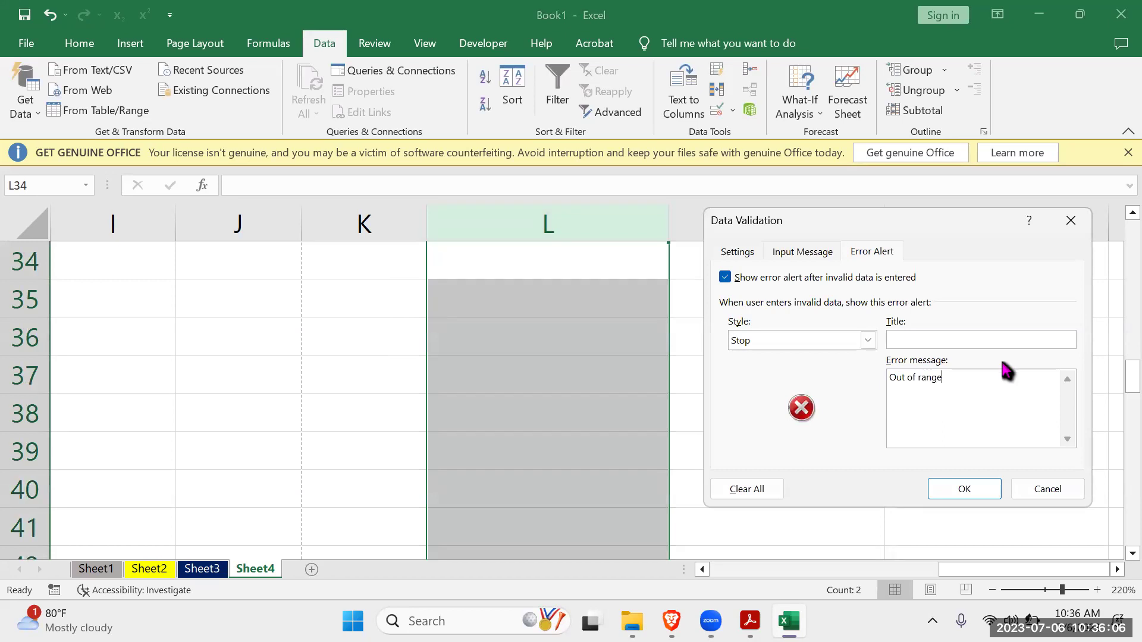
pyautogui.click(992, 339)
pyautogui.write('Limited range')
pyautogui.click(958, 489)
# Test the custom error alert by entering the overlong text "jjkjkjklklk" in L36, and discard the entry.
pyautogui.click(525, 325)
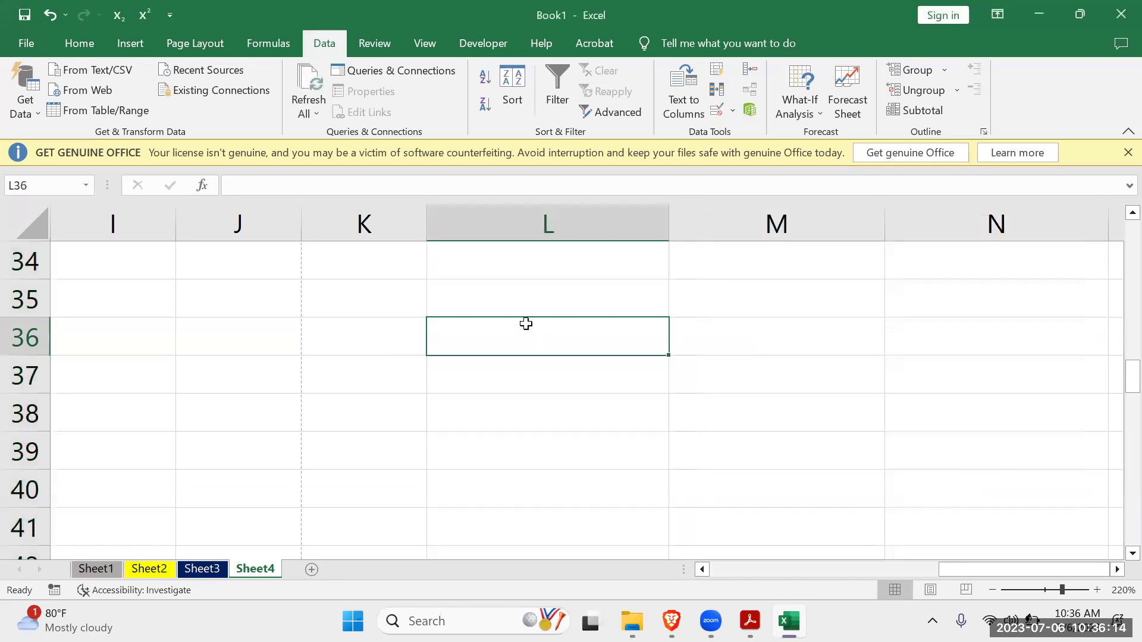
pyautogui.write('jjkjkj')
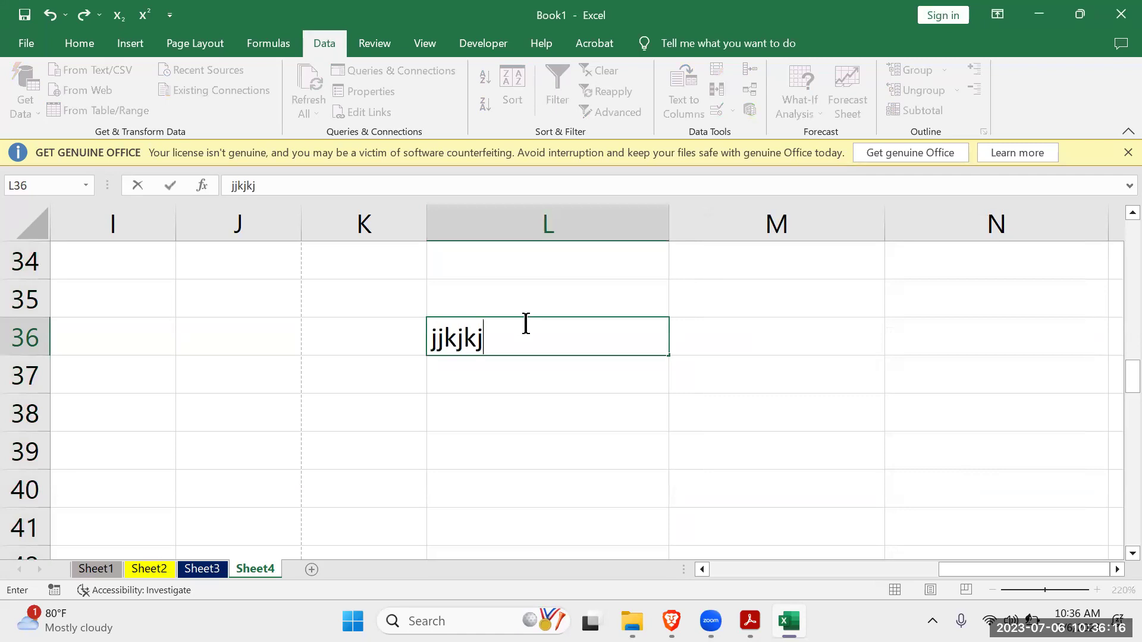
pyautogui.write('klklk')
pyautogui.press('Return')
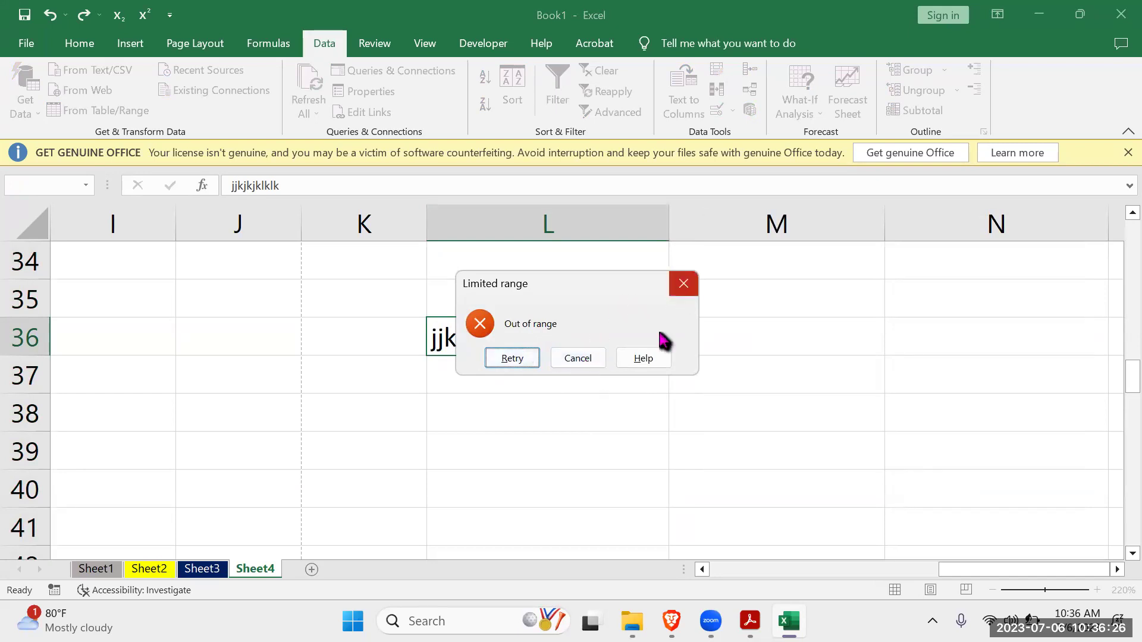
pyautogui.click(580, 359)
# Test the rule's lower limit by entering the short text "fff" in L36, and discard the entry.
pyautogui.doubleClick(527, 344)
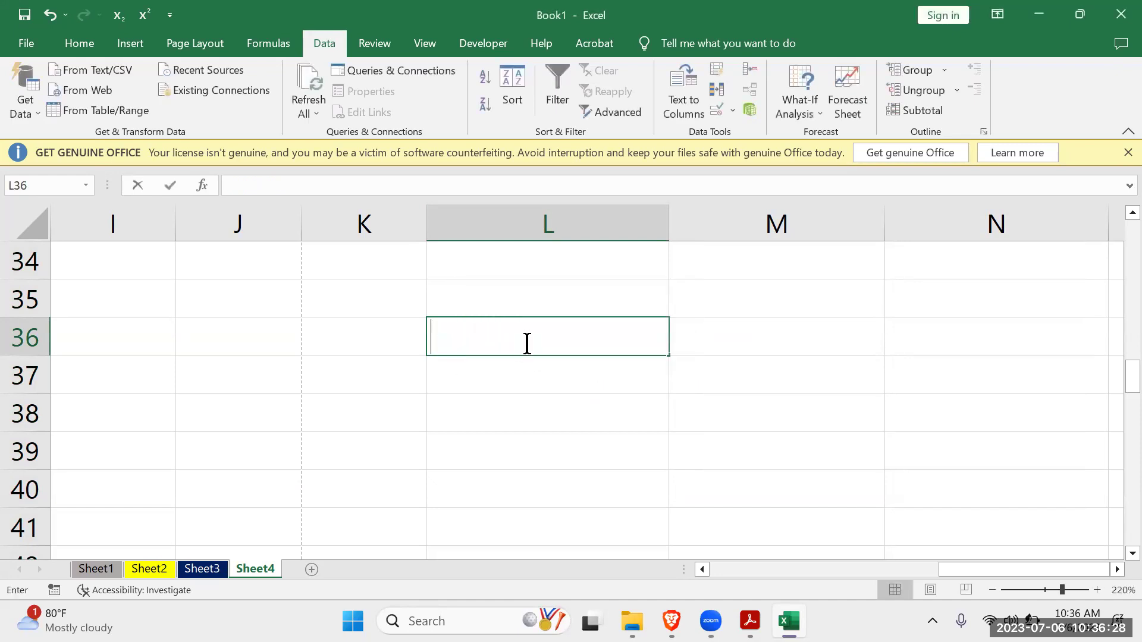
pyautogui.write('fff')
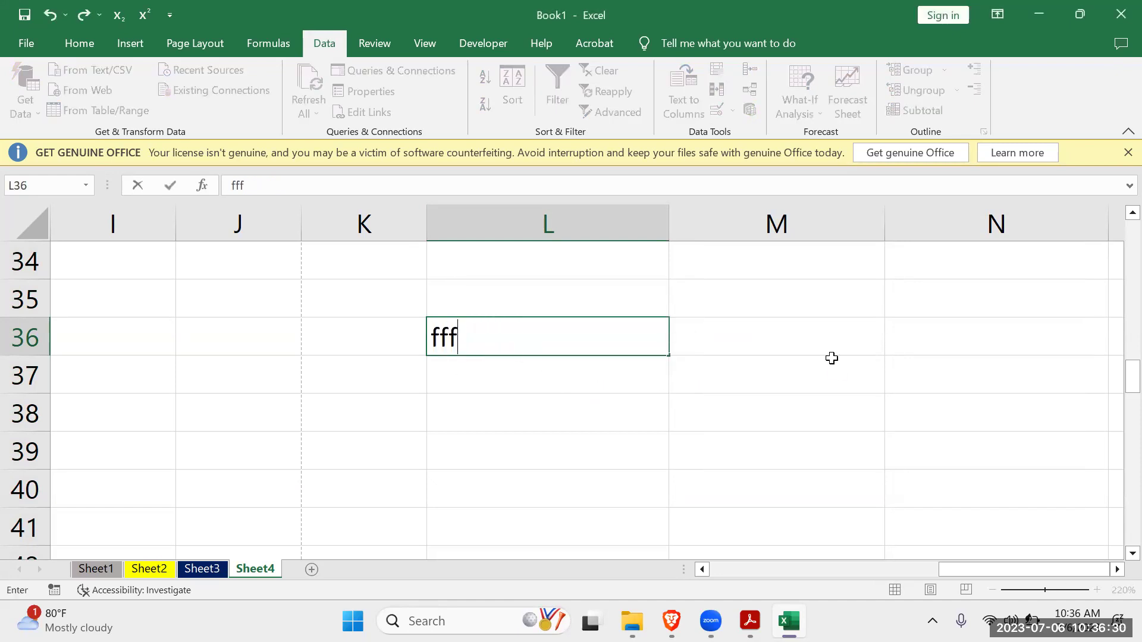
pyautogui.press('Return')
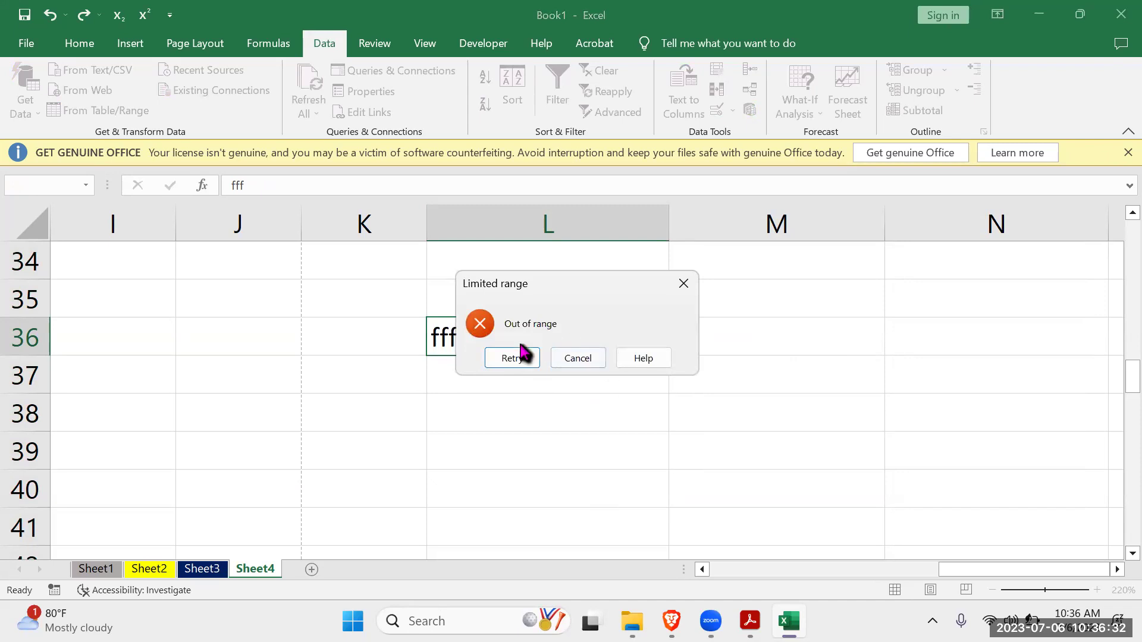
pyautogui.click(684, 284)
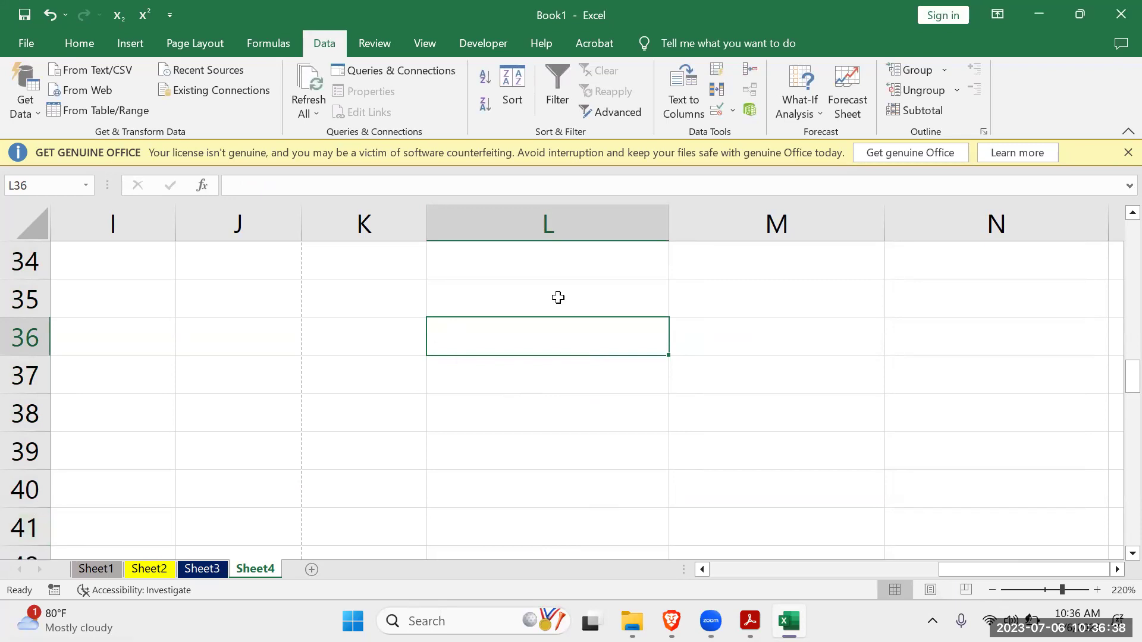
# Review the criteria, error alert and input message sections of cell L36's data validation rule, and close the dialog without changing anything.
pyautogui.click(963, 358)
pyautogui.click(446, 321)
pyautogui.click(734, 112)
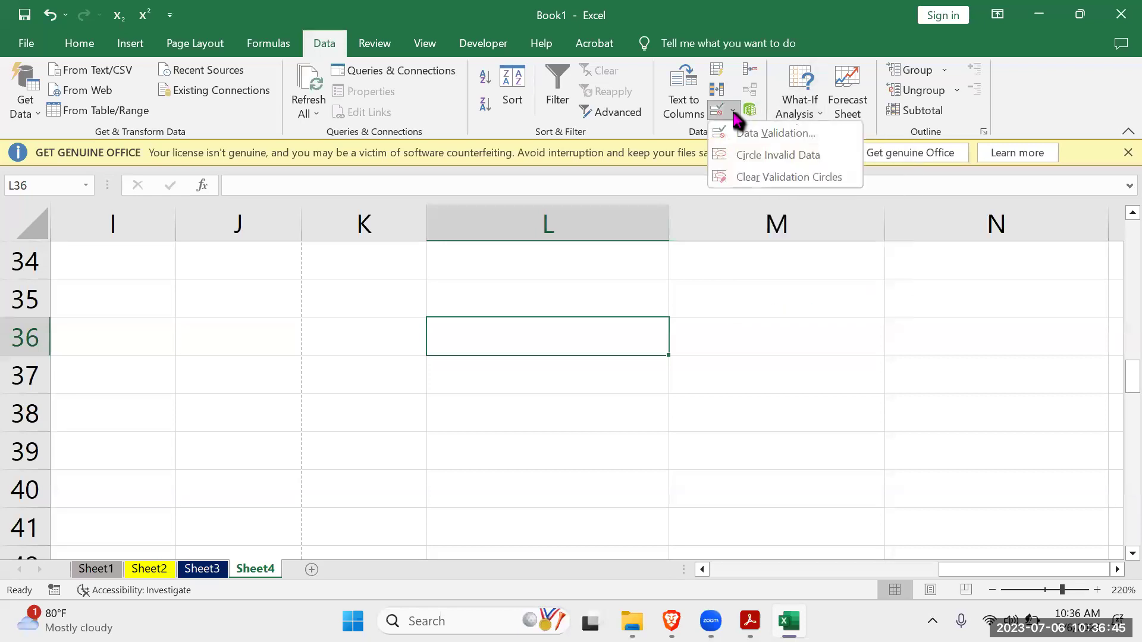
pyautogui.click(762, 133)
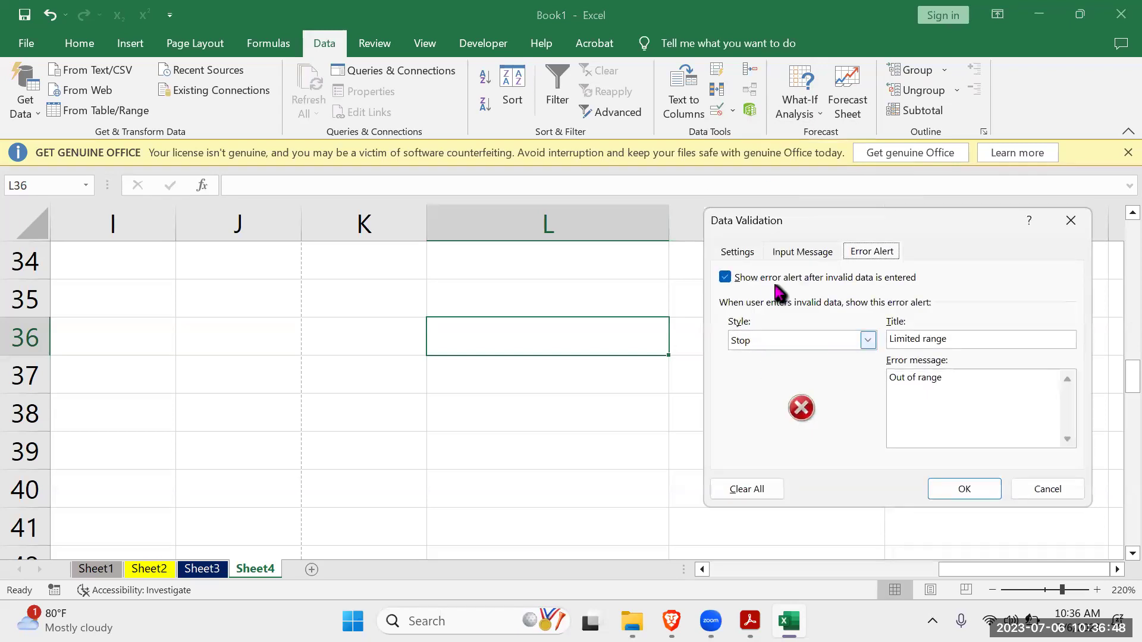
pyautogui.click(736, 252)
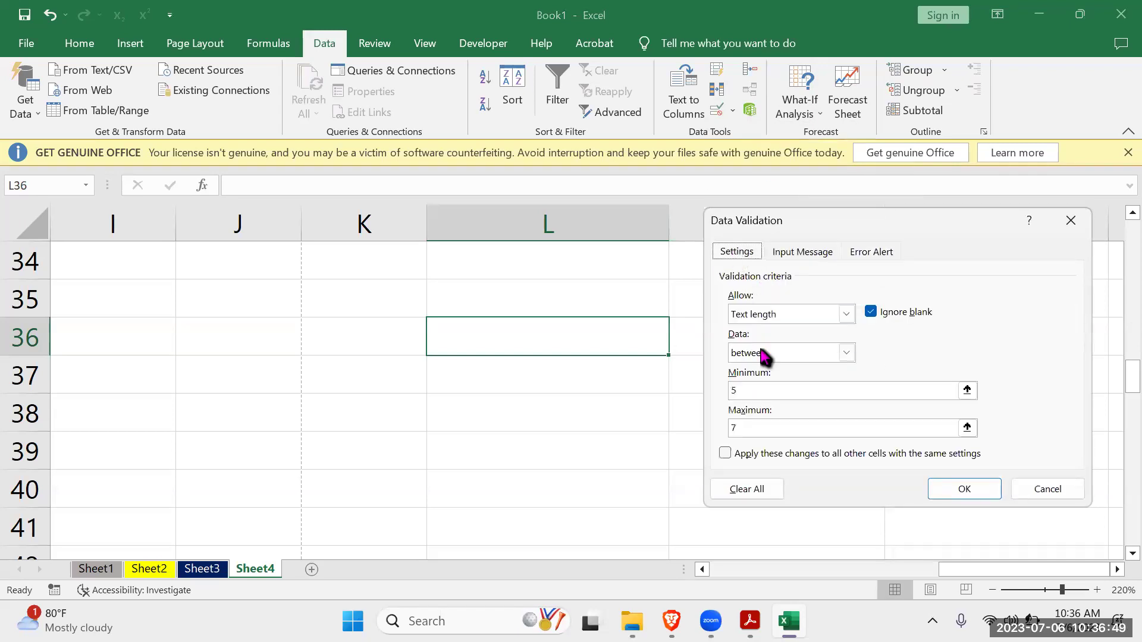
pyautogui.click(856, 252)
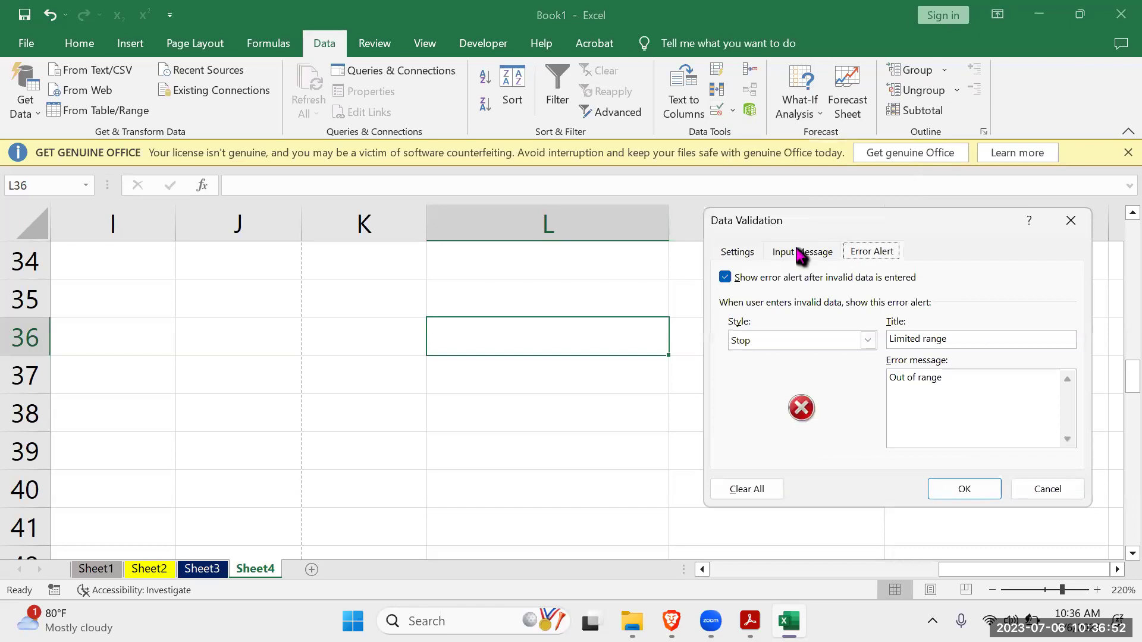
pyautogui.click(800, 253)
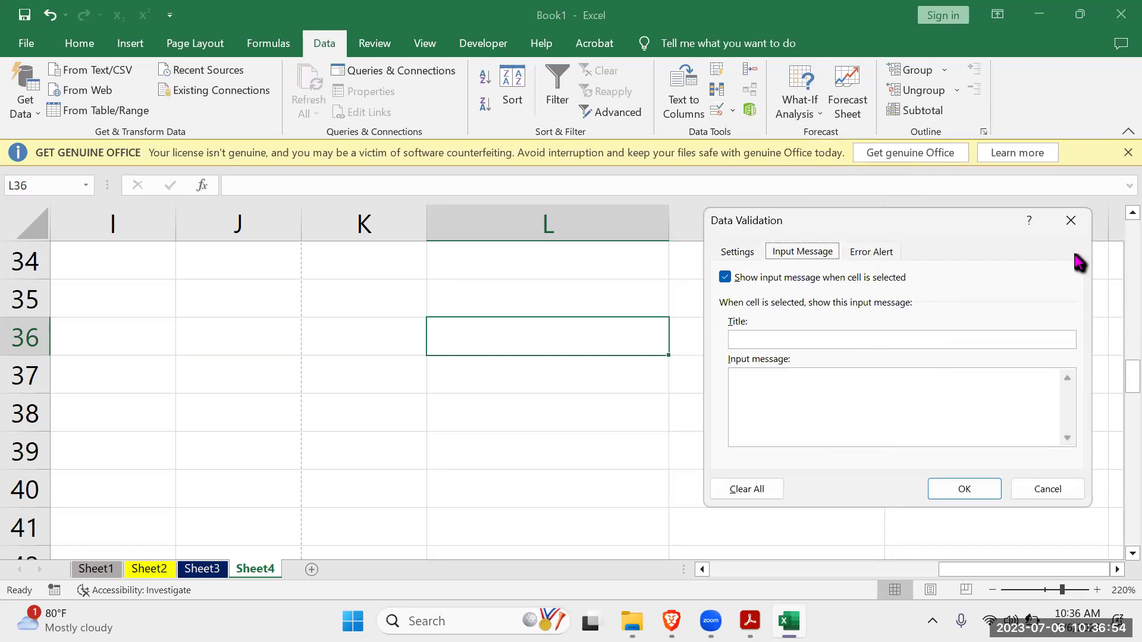
pyautogui.click(1070, 222)
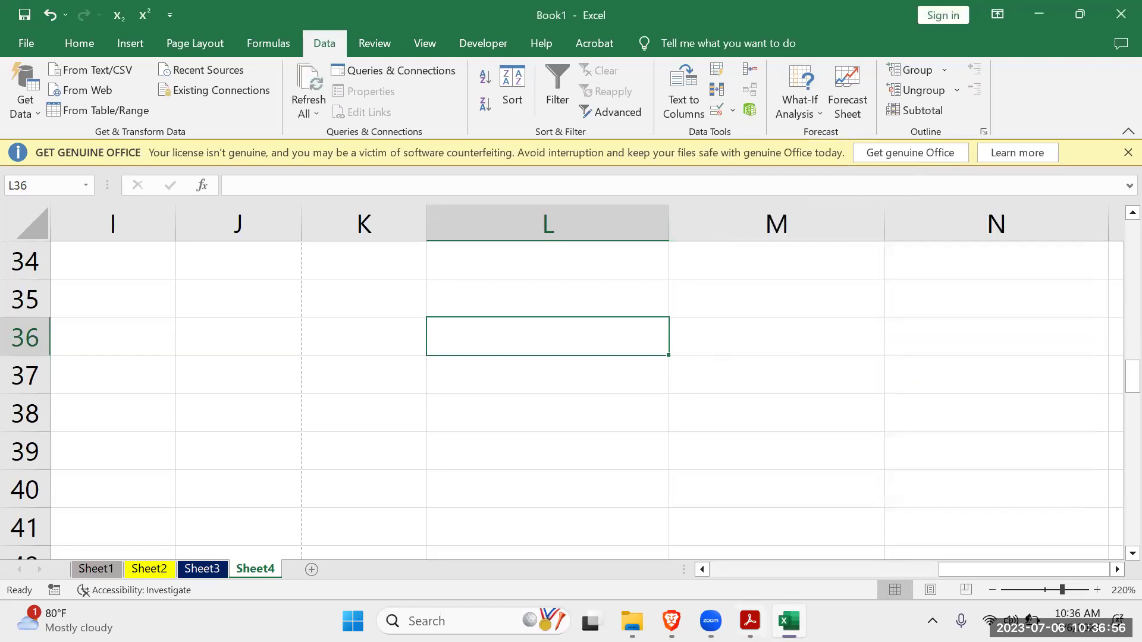
# Switch to the spreadsheet modelling PDF in Adobe Acrobat and browse from the data validation practice slides to the "Absolute cell reference" slide.
pyautogui.click(750, 621)
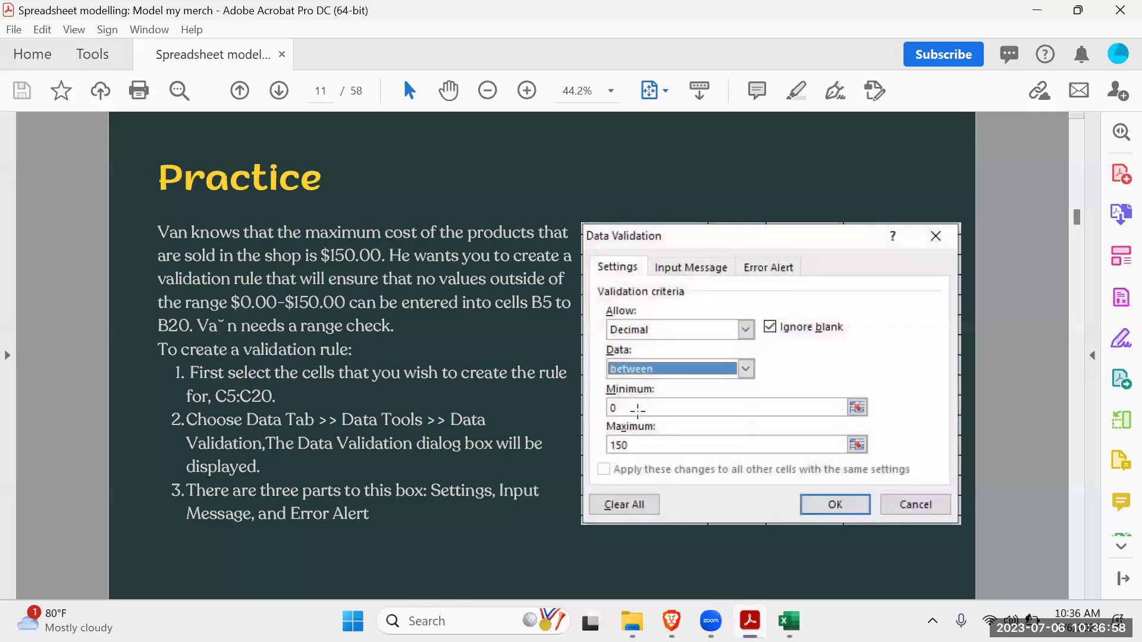
pyautogui.scroll(-3, 637, 409)
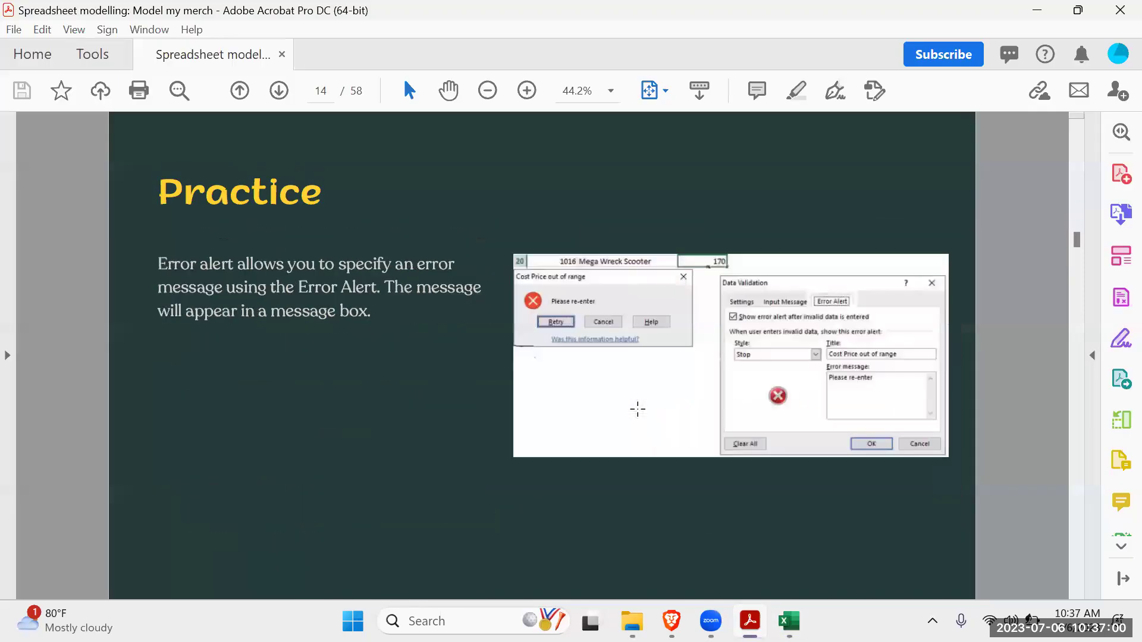
pyautogui.scroll(-1, 637, 410)
pyautogui.scroll(-1, 637, 409)
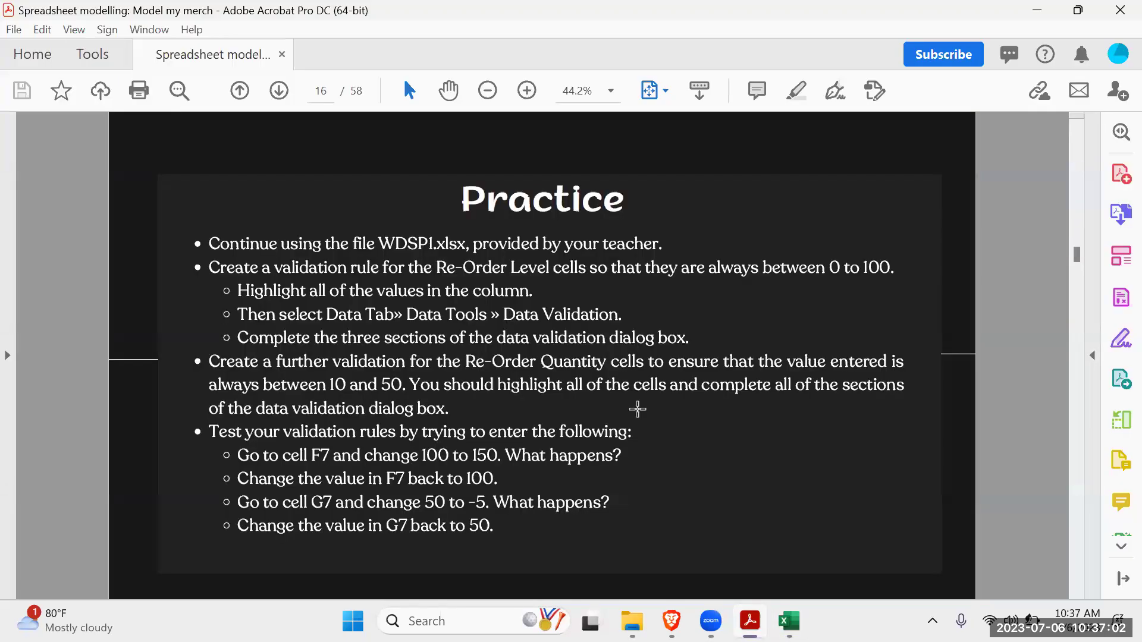
pyautogui.scroll(-2, 637, 409)
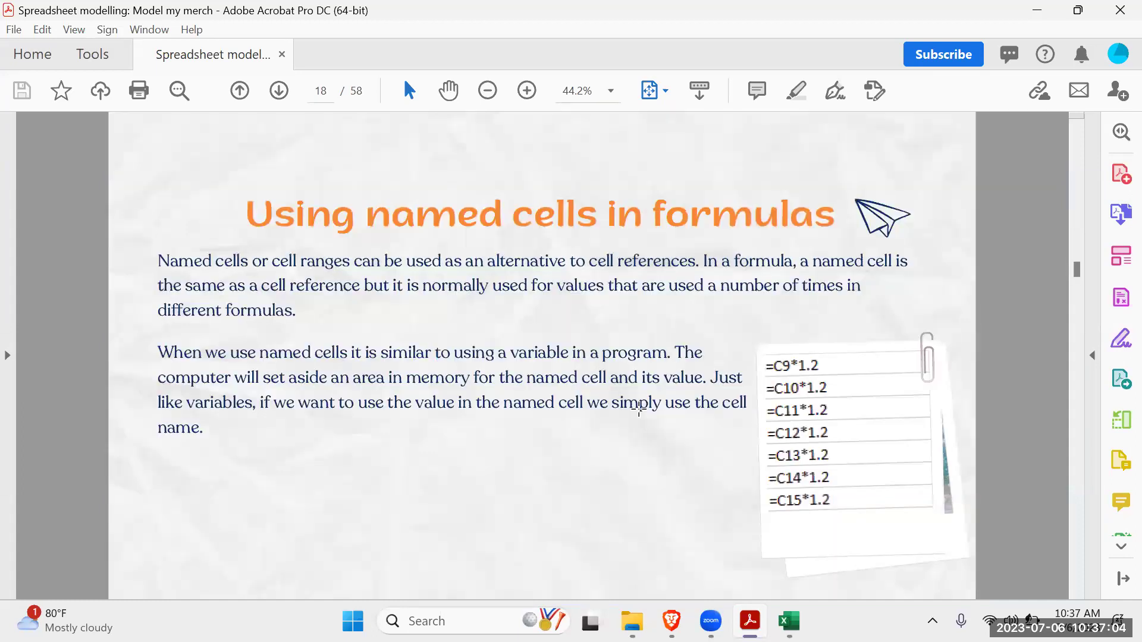
pyautogui.scroll(-2, 639, 410)
pyautogui.scroll(-3, 640, 407)
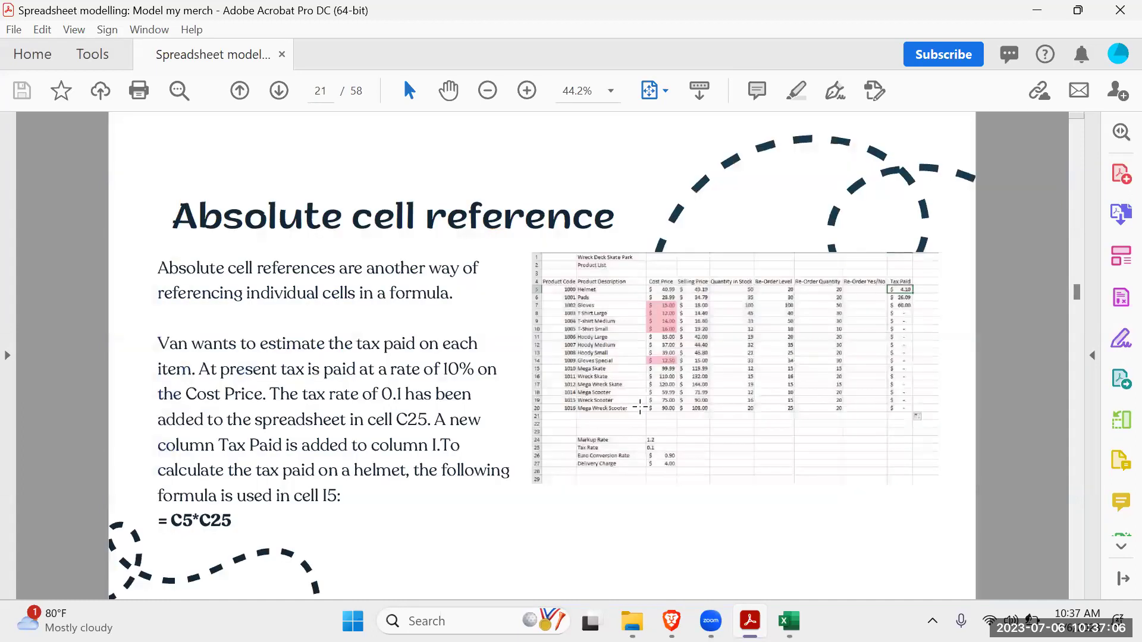
# Skim the PDF lesson to the slide on another way of inserting a function, and switch to the Excel workbook.
pyautogui.scroll(-3, 640, 407)
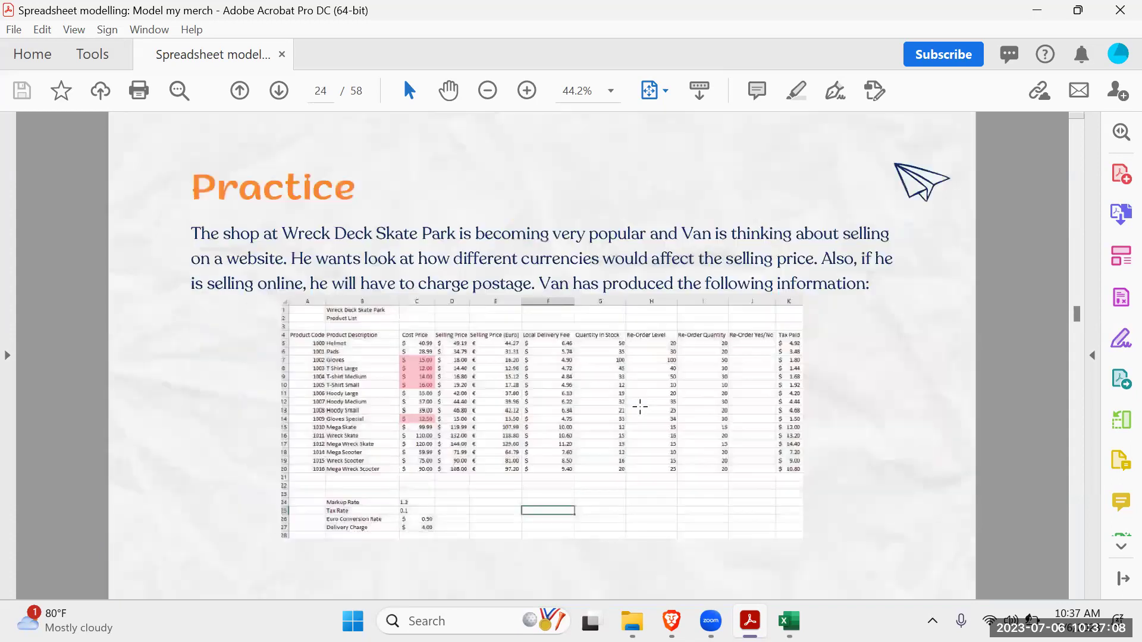
pyautogui.scroll(-3, 640, 407)
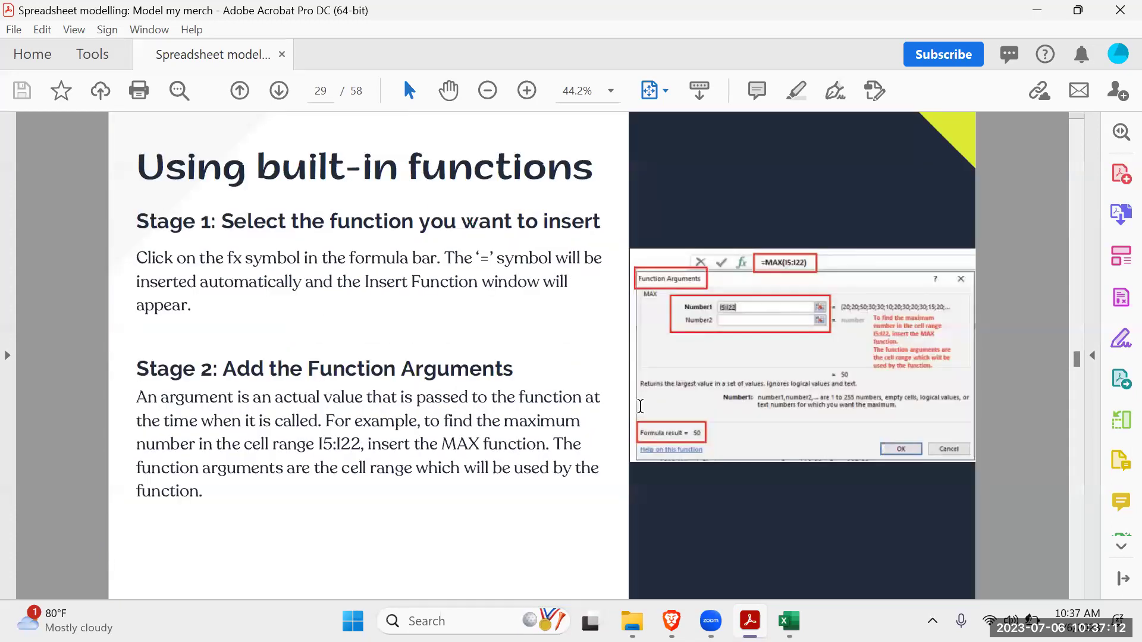
pyautogui.scroll(-1, 640, 407)
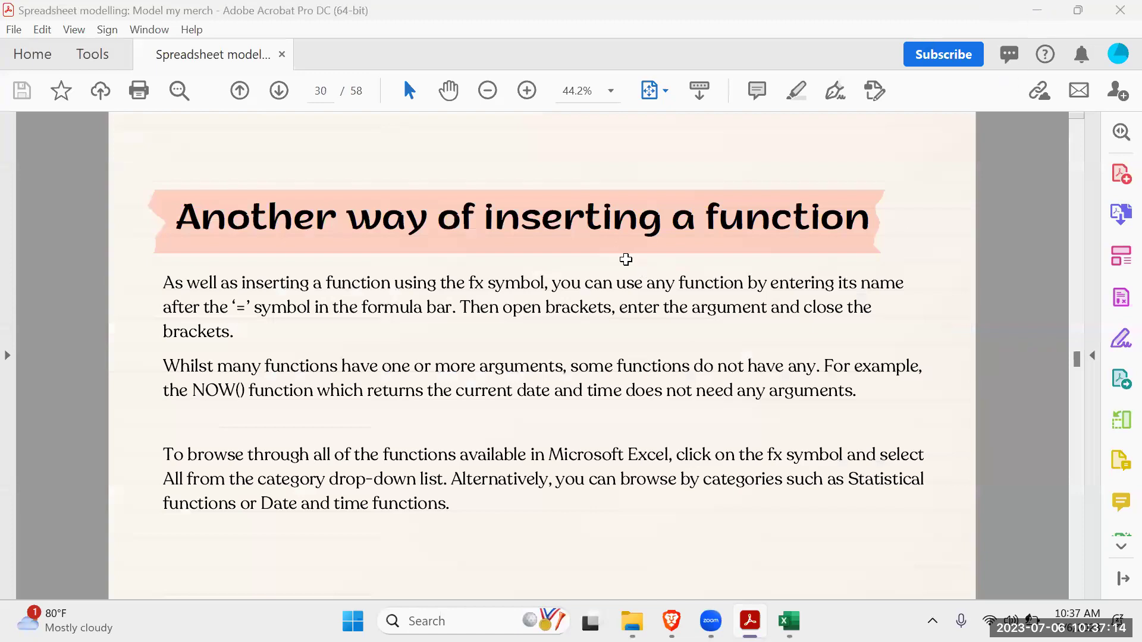
pyautogui.press('super+Down')
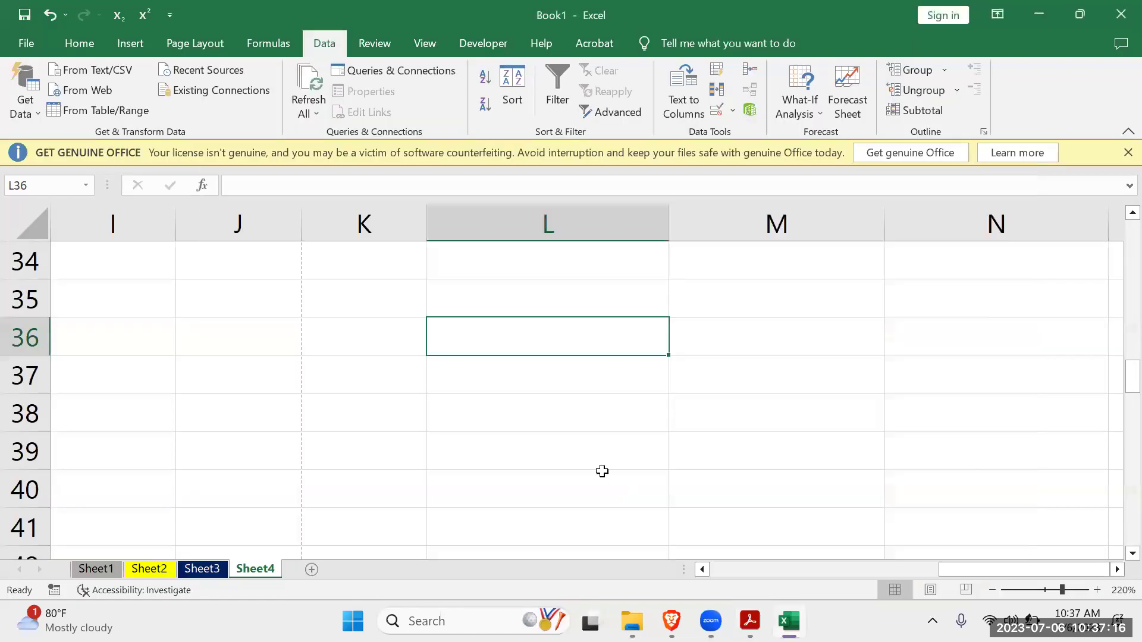
# Try to enter true in cell L36 of Sheet4.
pyautogui.click(590, 364)
pyautogui.click(597, 331)
pyautogui.click(747, 332)
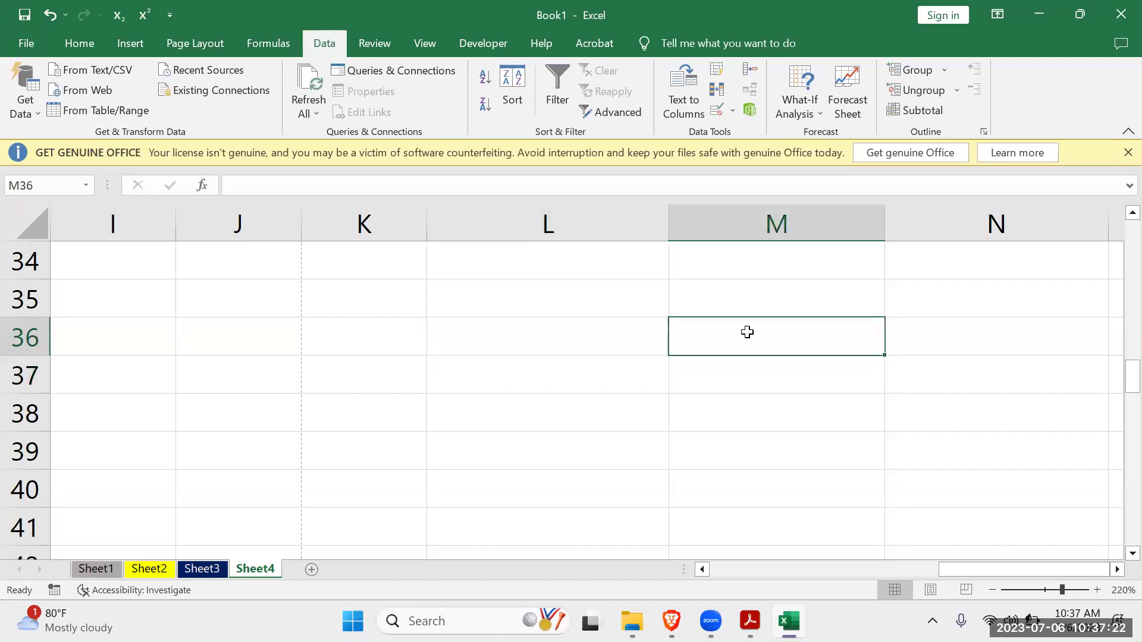
pyautogui.doubleClick(558, 331)
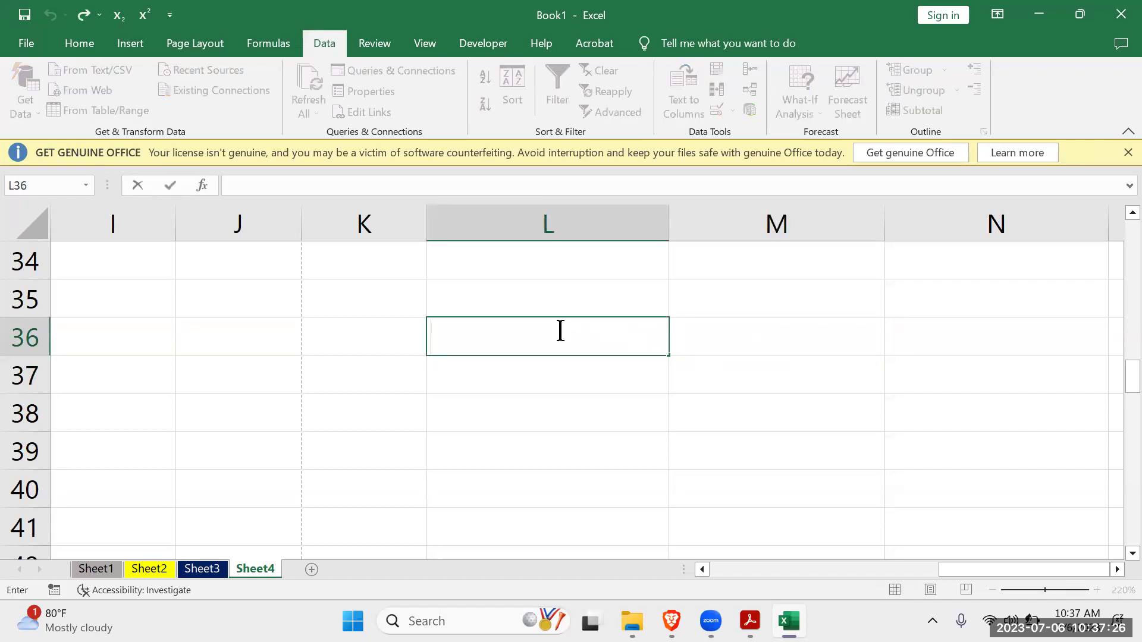
pyautogui.write('true')
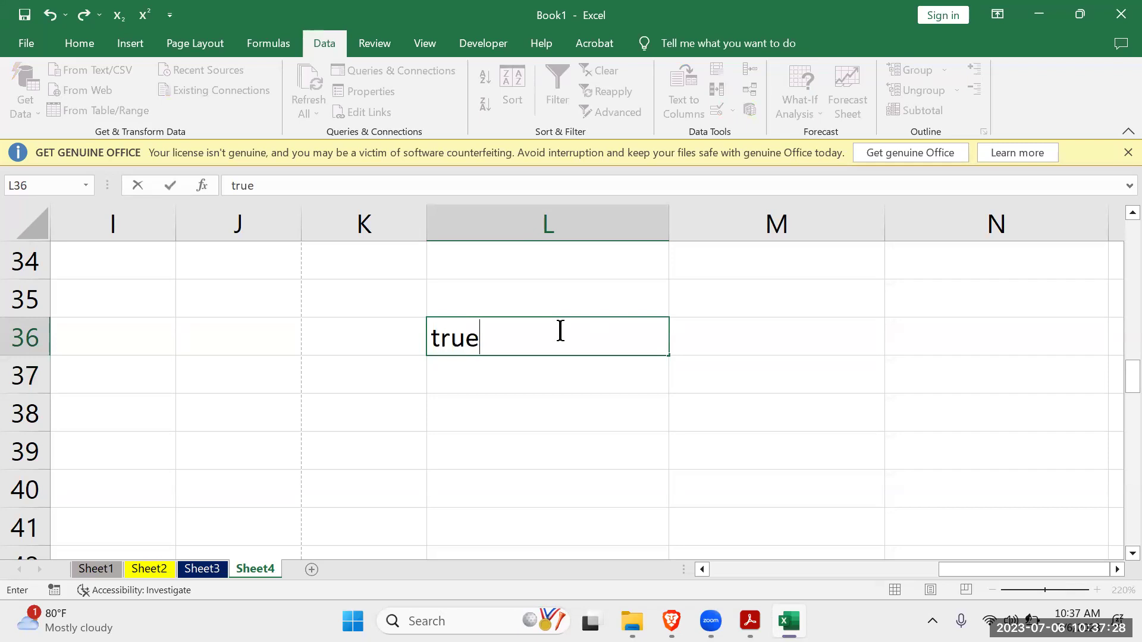
pyautogui.click(765, 336)
pyautogui.click(577, 358)
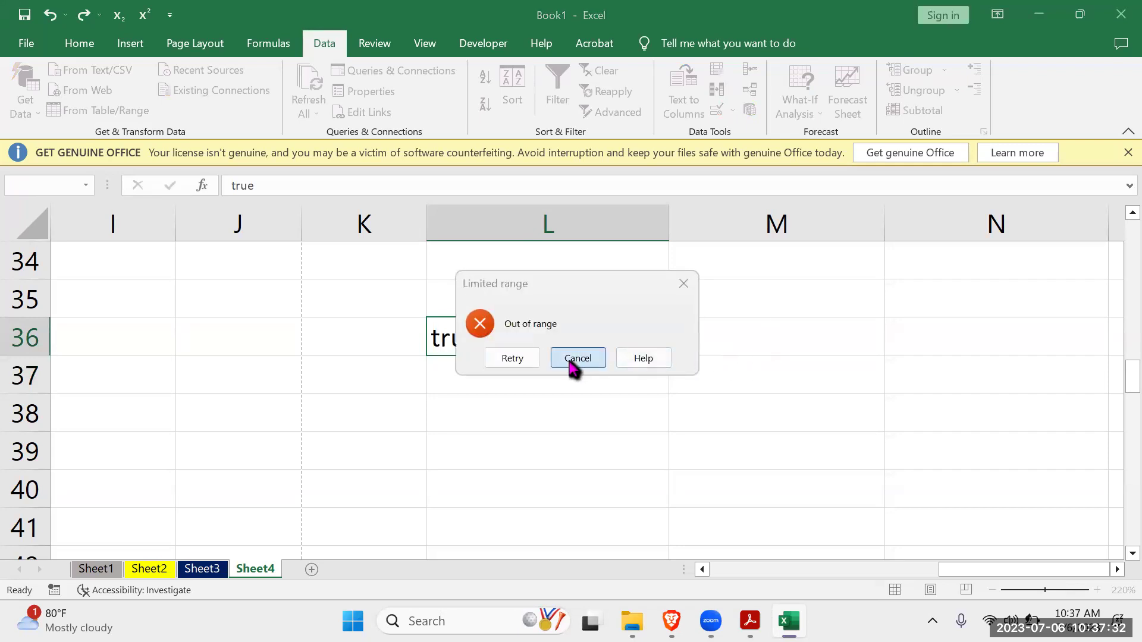
pyautogui.click(579, 218)
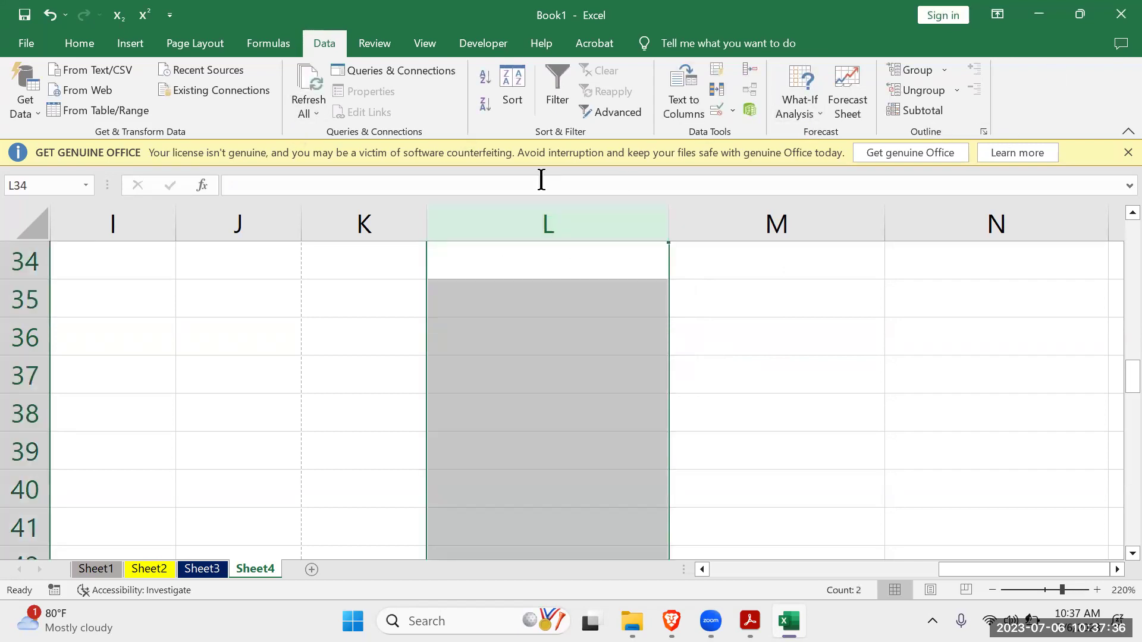
pyautogui.scroll(11, 616, 348)
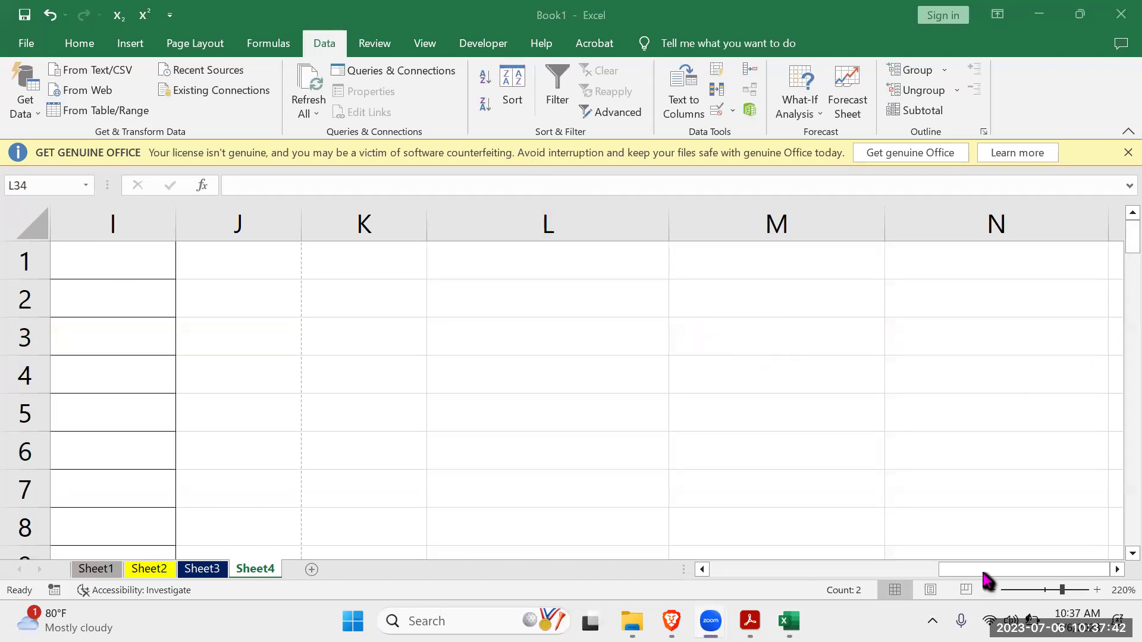
pyautogui.moveTo(942, 571); pyautogui.dragTo(684, 572)
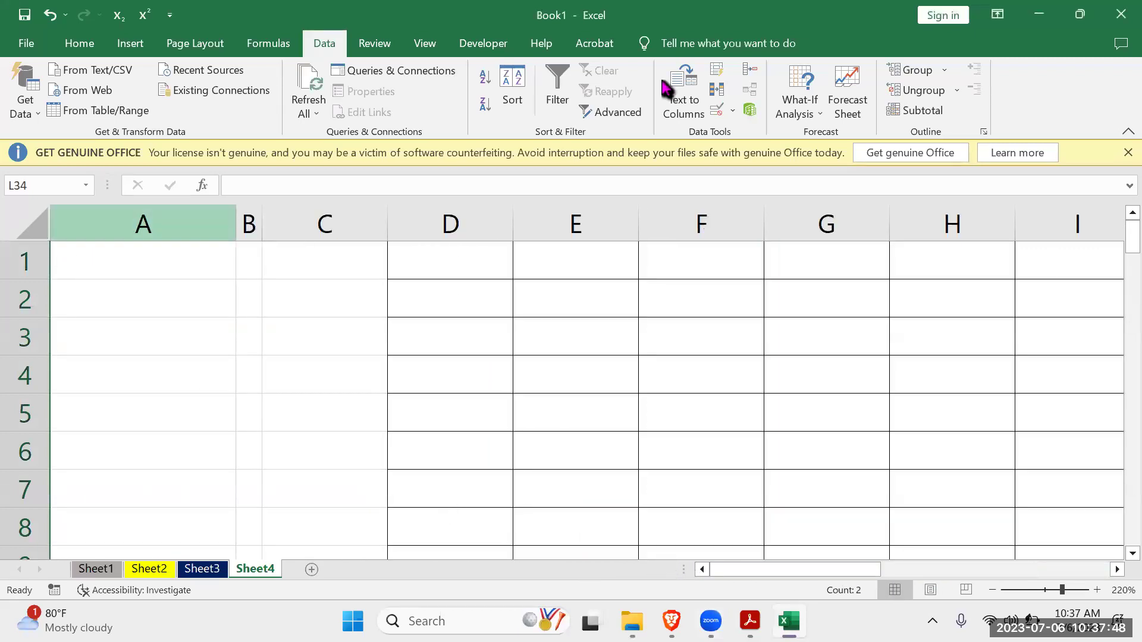
# Close the current workbook and Excel, and reopen Excel with a new blank workbook.
pyautogui.hotkey('ctrl', 'w')
pyautogui.click(682, 337)
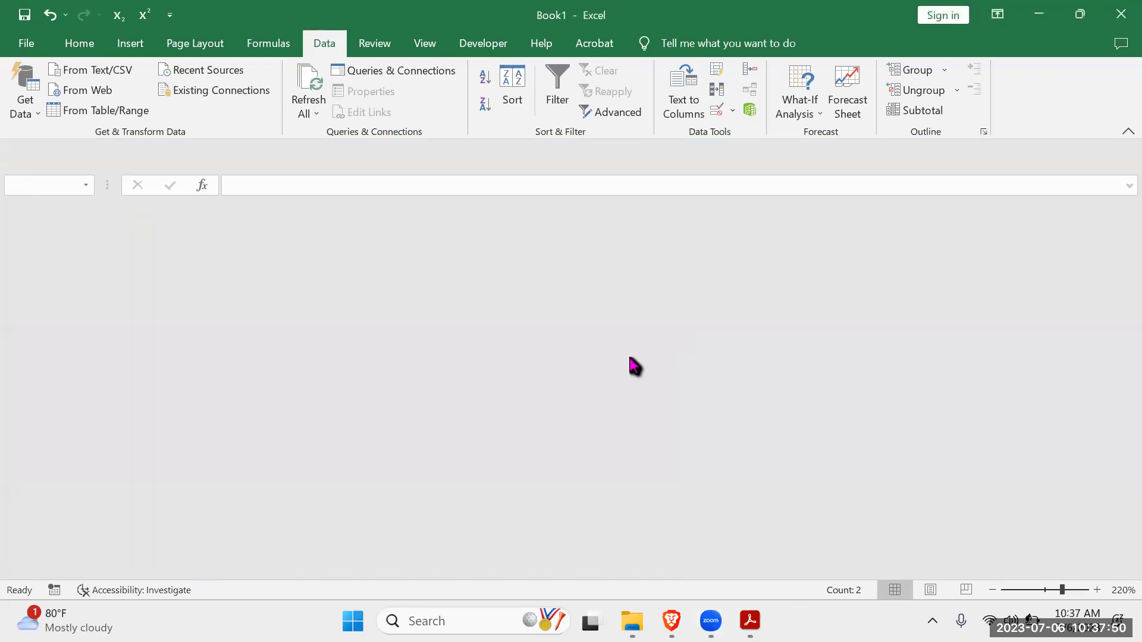
pyautogui.hotkey('alt', 'F4')
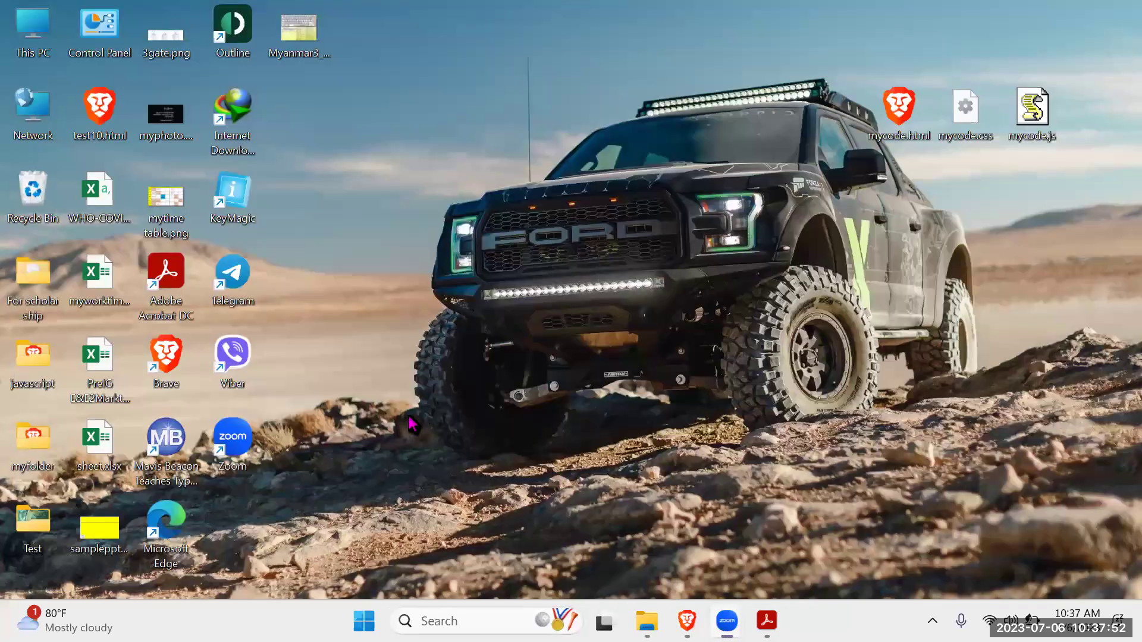
pyautogui.press('Return')
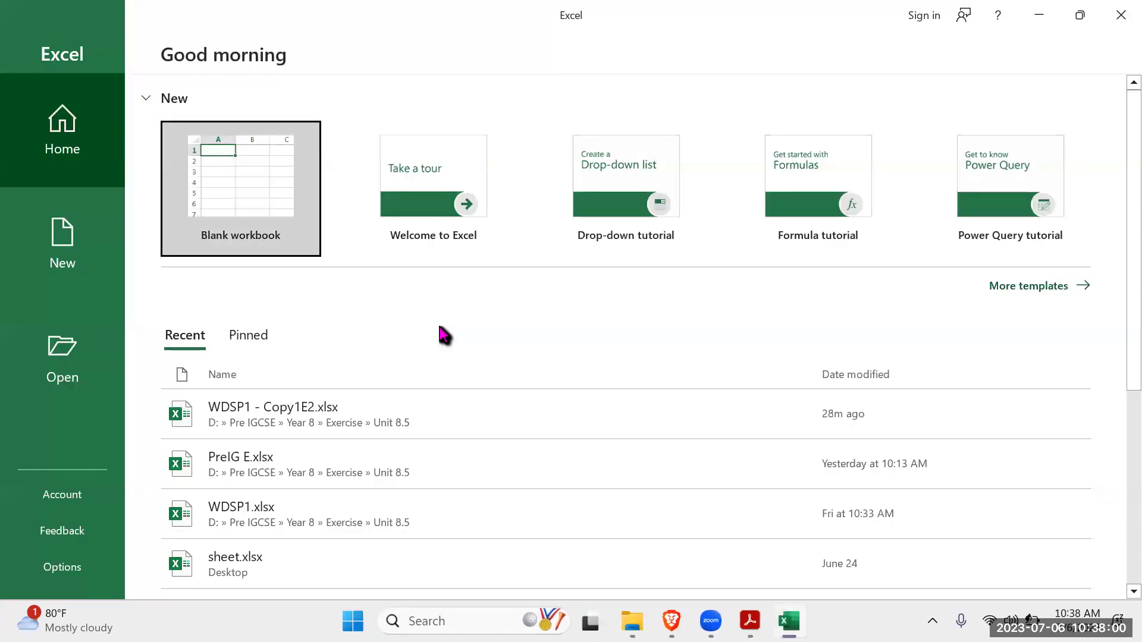
pyautogui.click(237, 188)
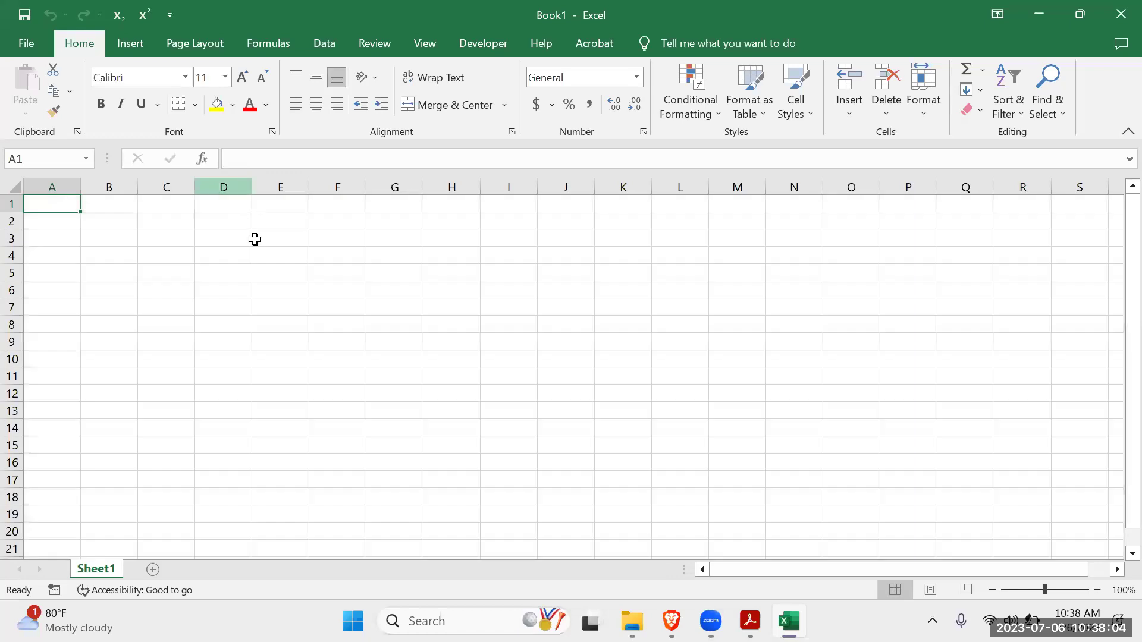
# Enter the headings True in cell D5 and False in cell E5.
pyautogui.click(216, 305)
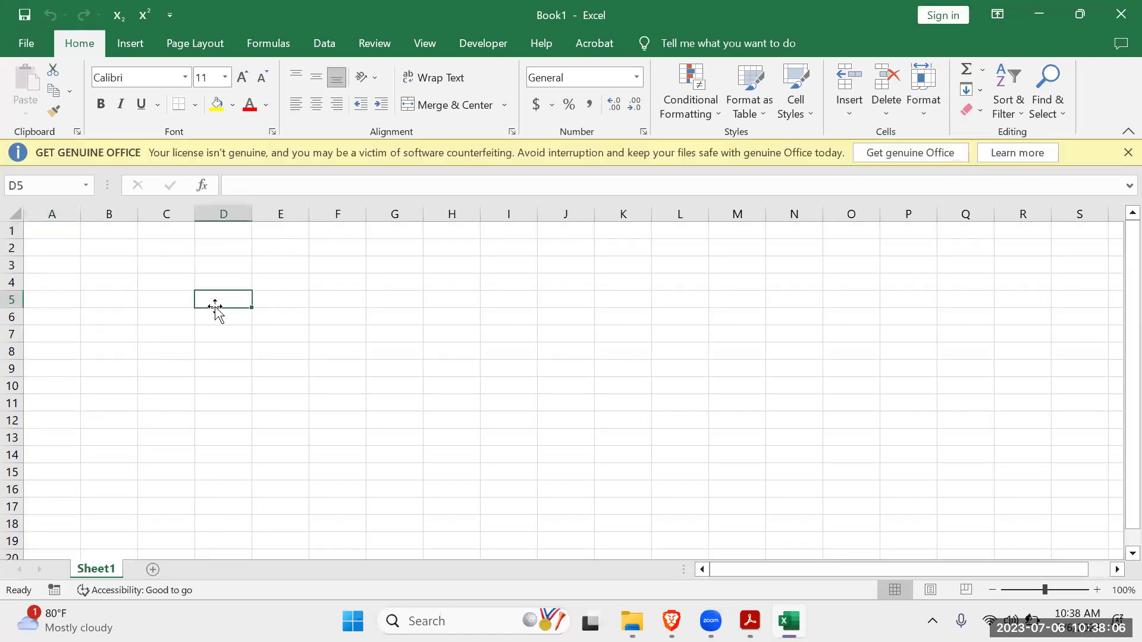
pyautogui.write('True')
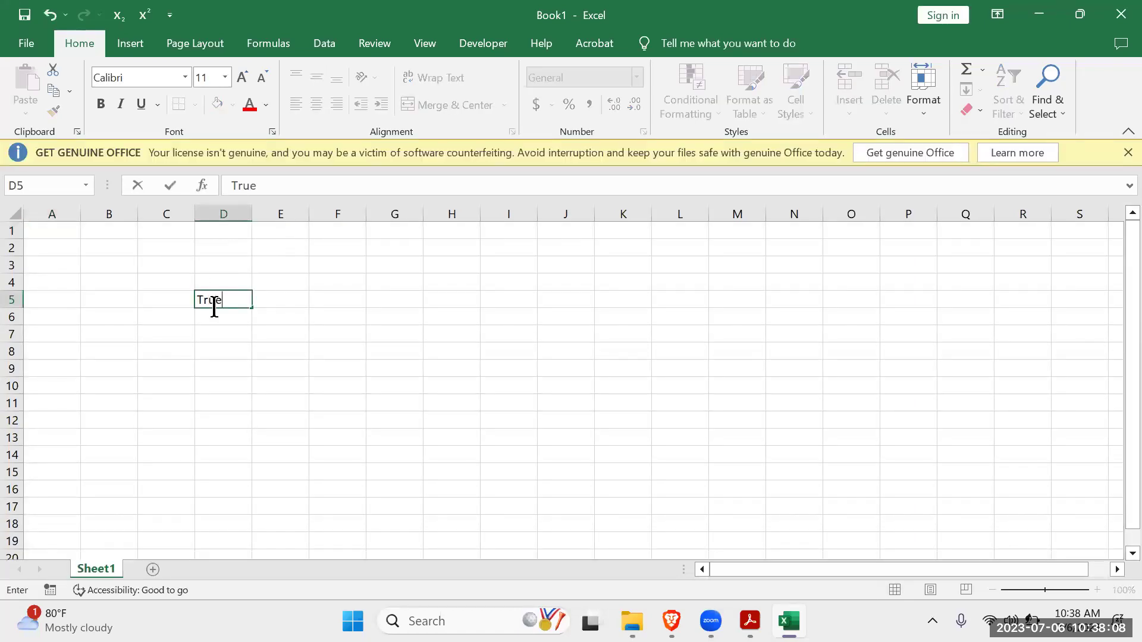
pyautogui.press('Tab')
pyautogui.write('False')
# Enter the text some in cell D6, below the TRUE heading.
pyautogui.click(215, 314)
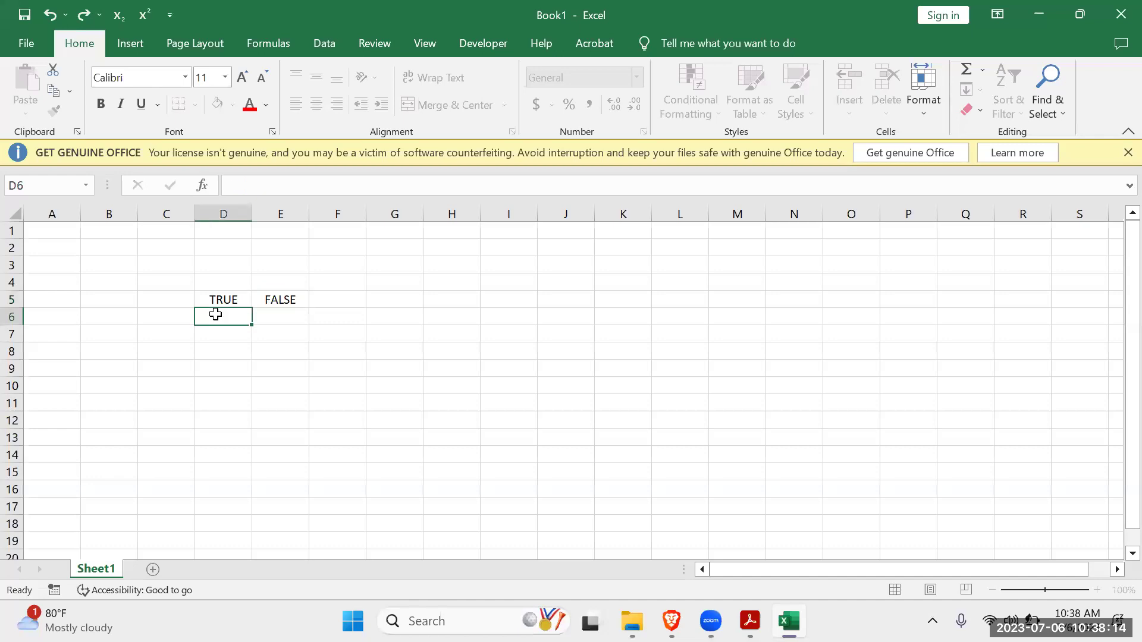
pyautogui.write('Ok')
pyautogui.press('Tab')
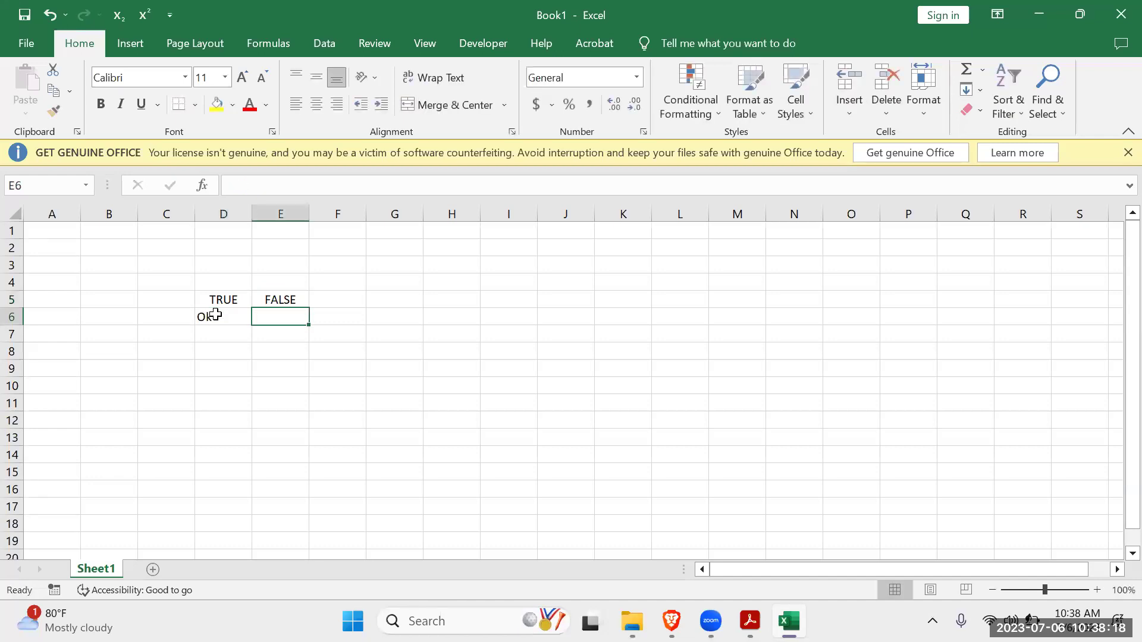
pyautogui.click(215, 314)
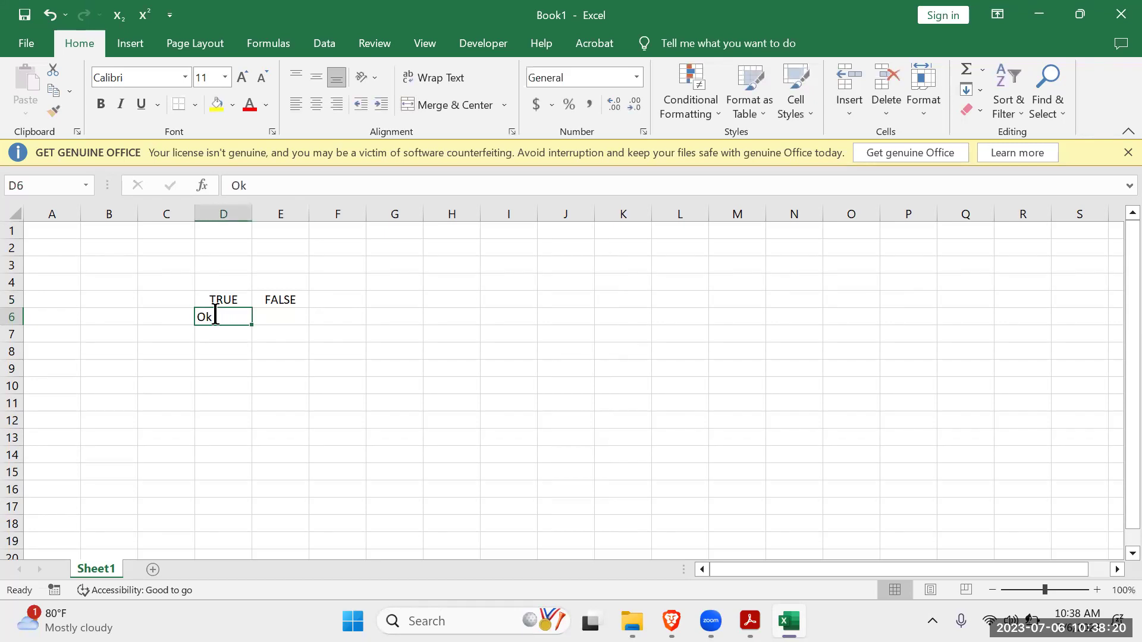
pyautogui.press('BackSpace')
pyautogui.write('some')
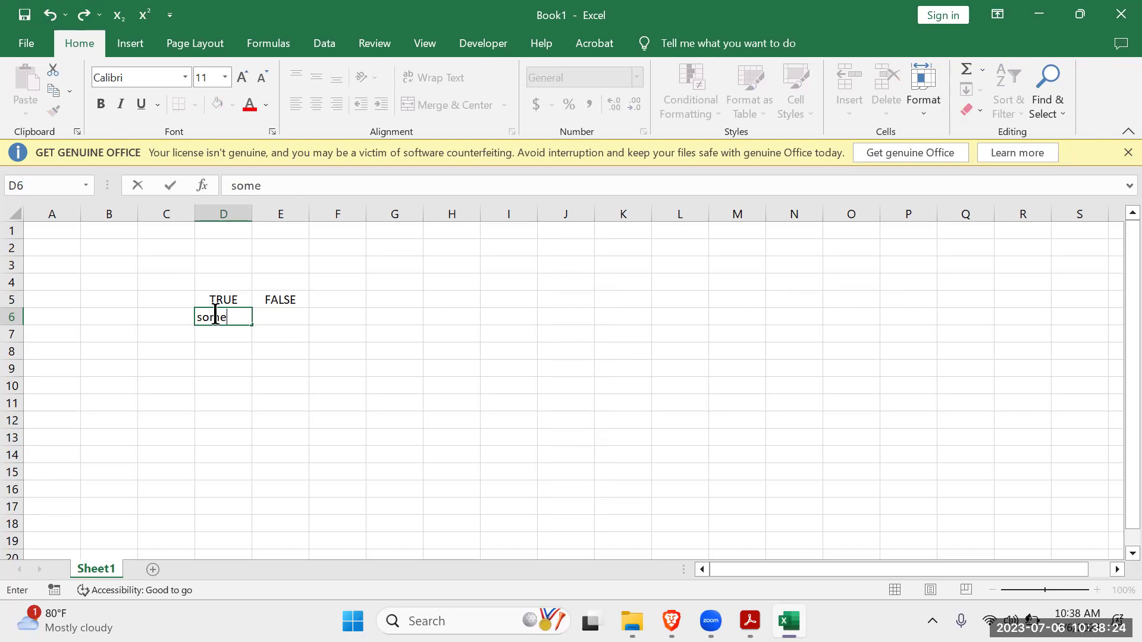
pyautogui.click(213, 282)
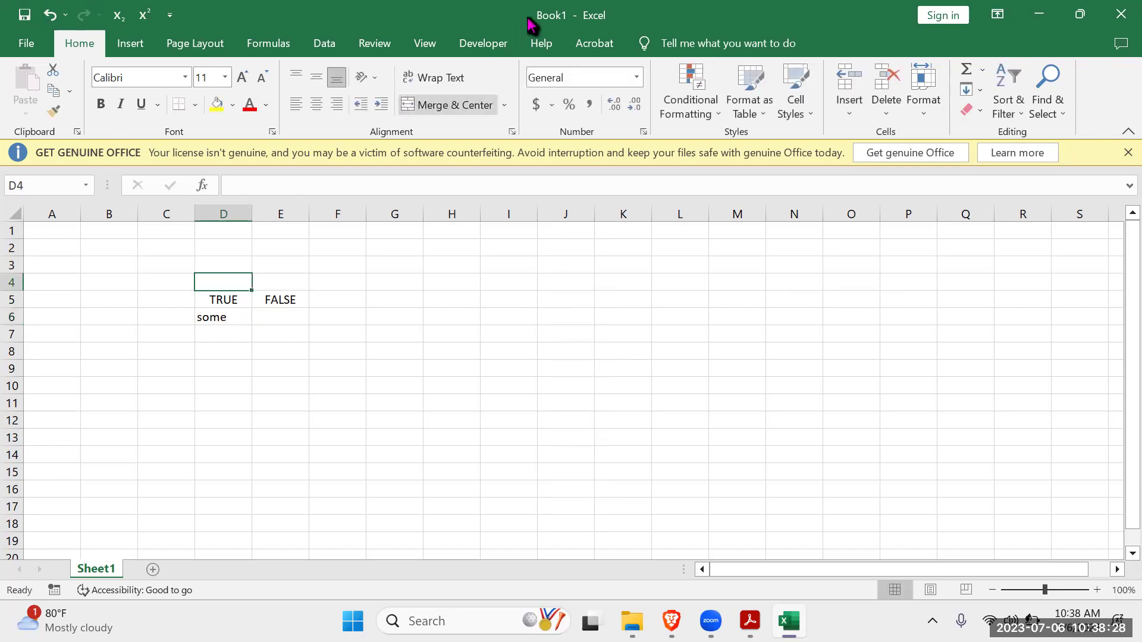
# Enter the label x in cell K6 and the value 45 beside it in L6.
pyautogui.click(700, 279)
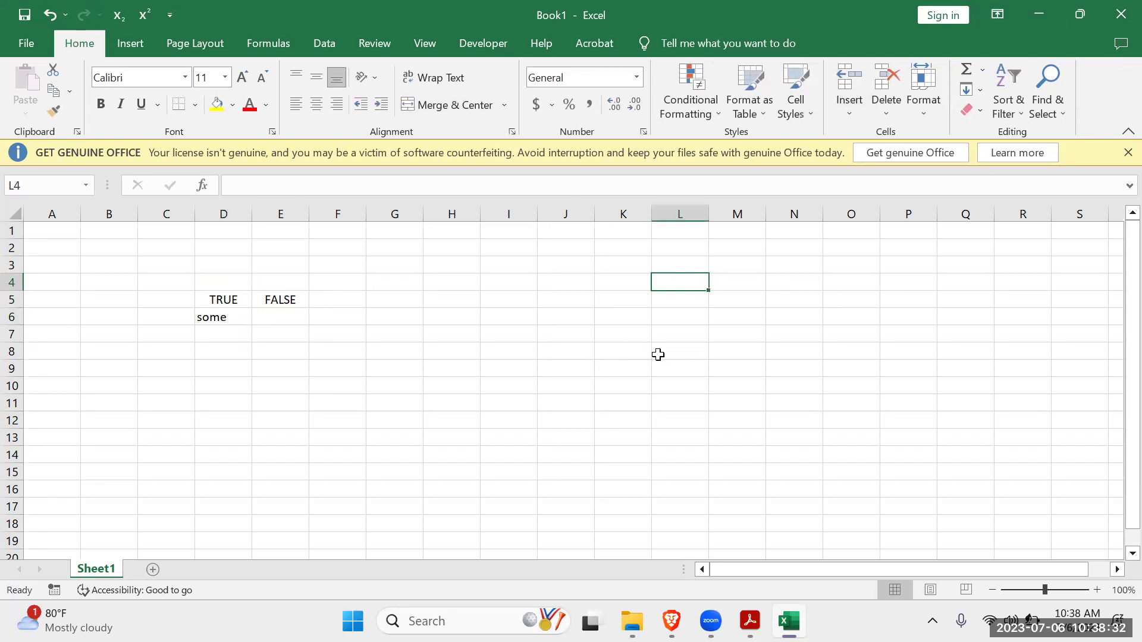
pyautogui.click(636, 317)
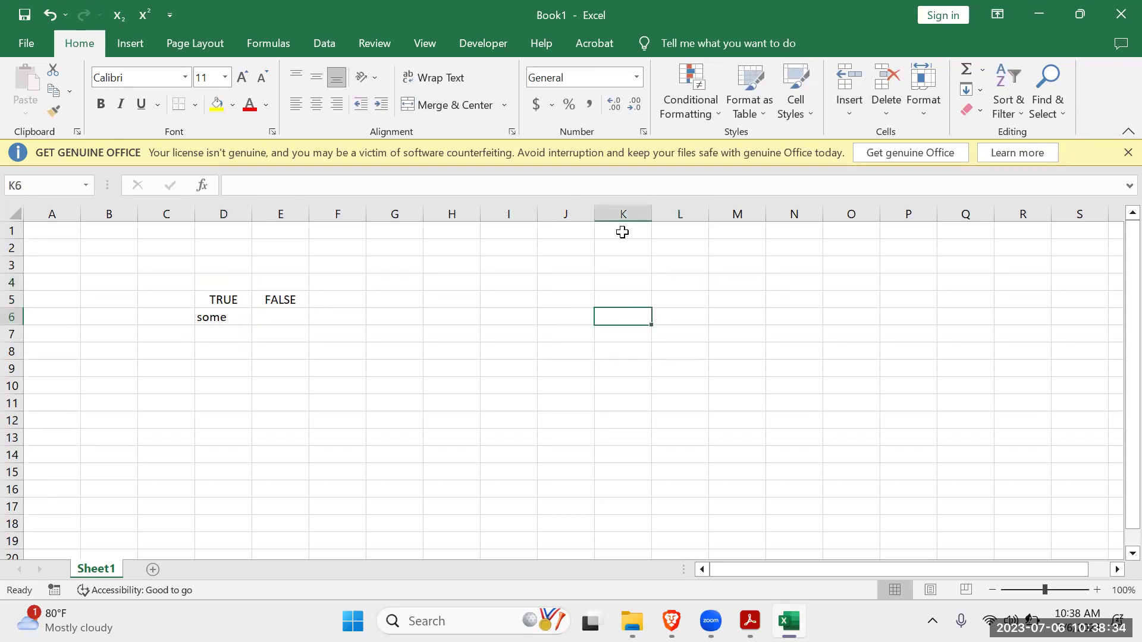
pyautogui.write('x')
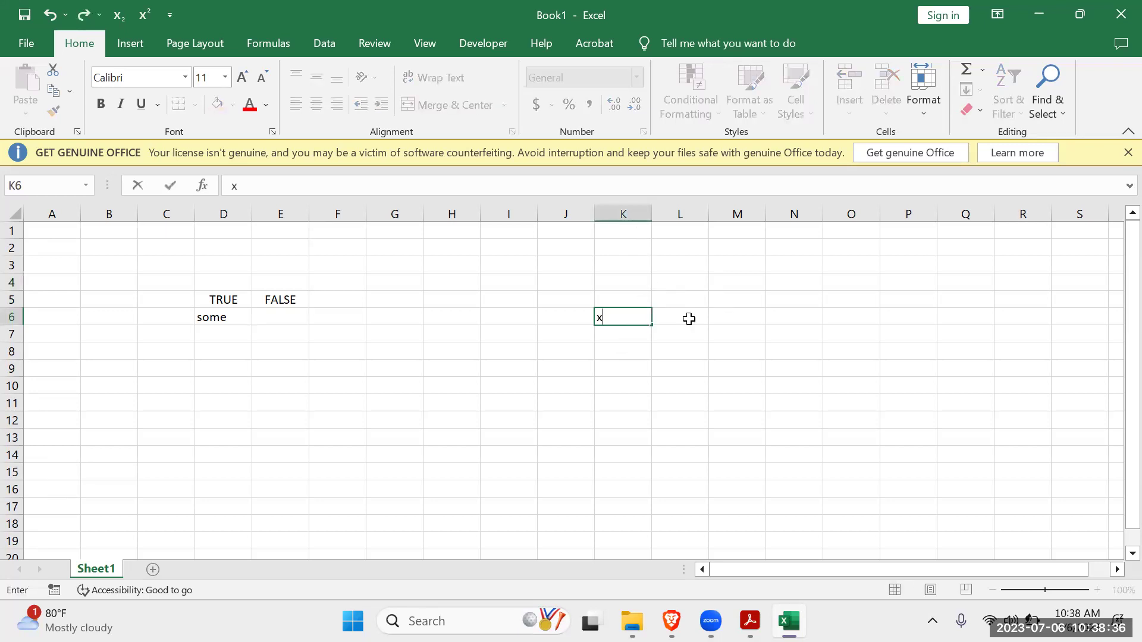
pyautogui.click(681, 324)
pyautogui.write('=')
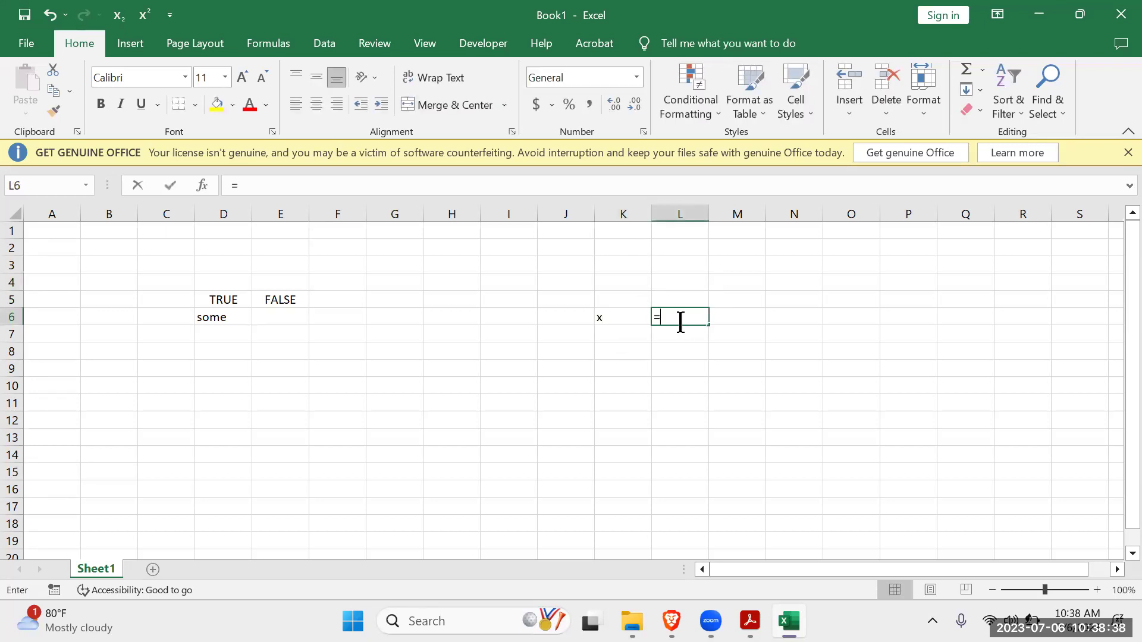
pyautogui.press('BackSpace')
pyautogui.write('45')
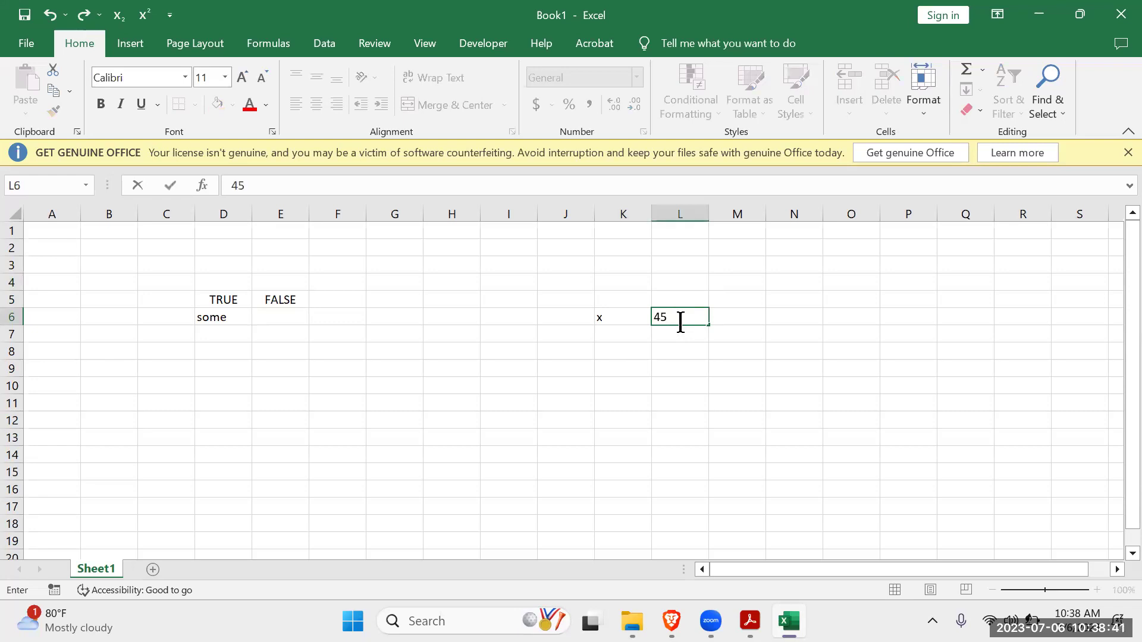
# Enter the label y in cell K7 and the value 26 beside it in L7.
pyautogui.click(609, 339)
pyautogui.write('y')
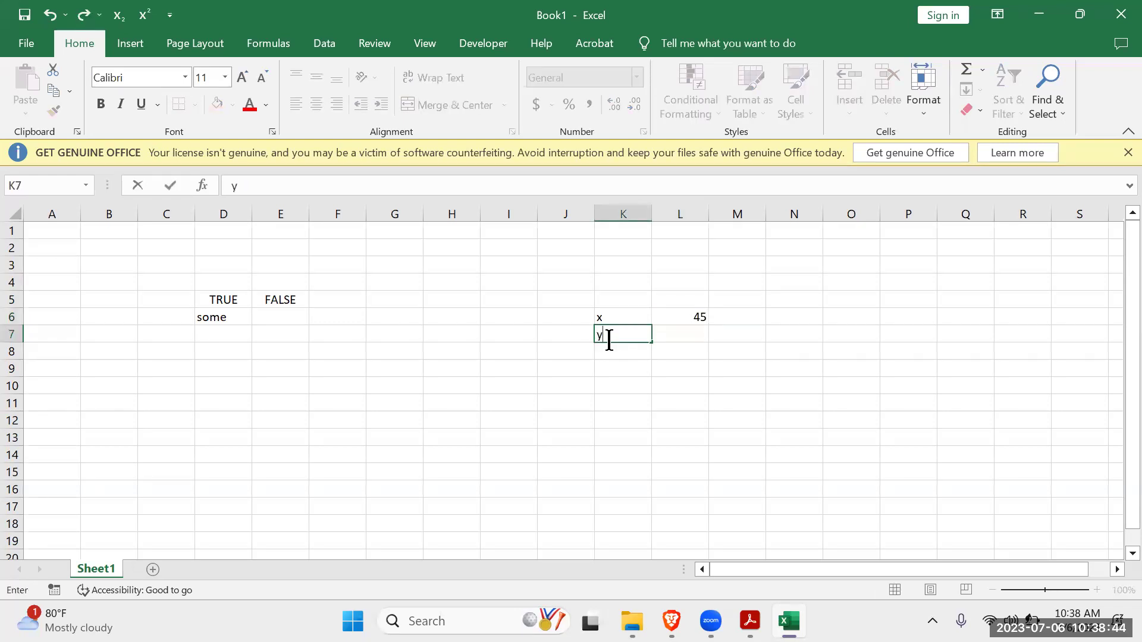
pyautogui.click(695, 339)
pyautogui.write('26')
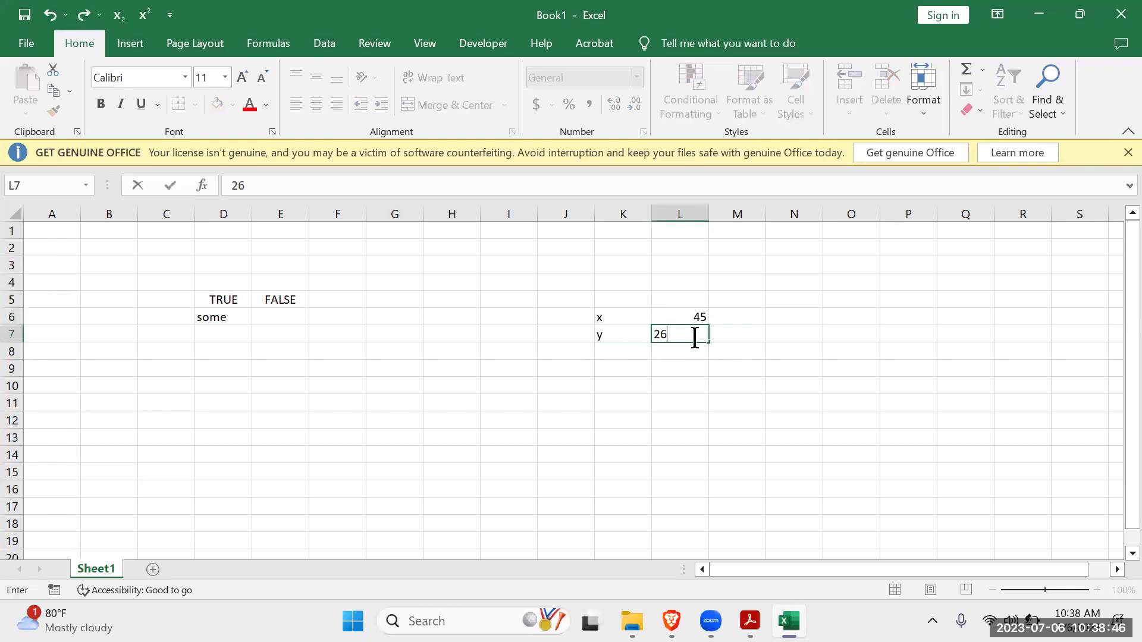
pyautogui.click(914, 350)
# Define the name x for cell L6.
pyautogui.click(673, 319)
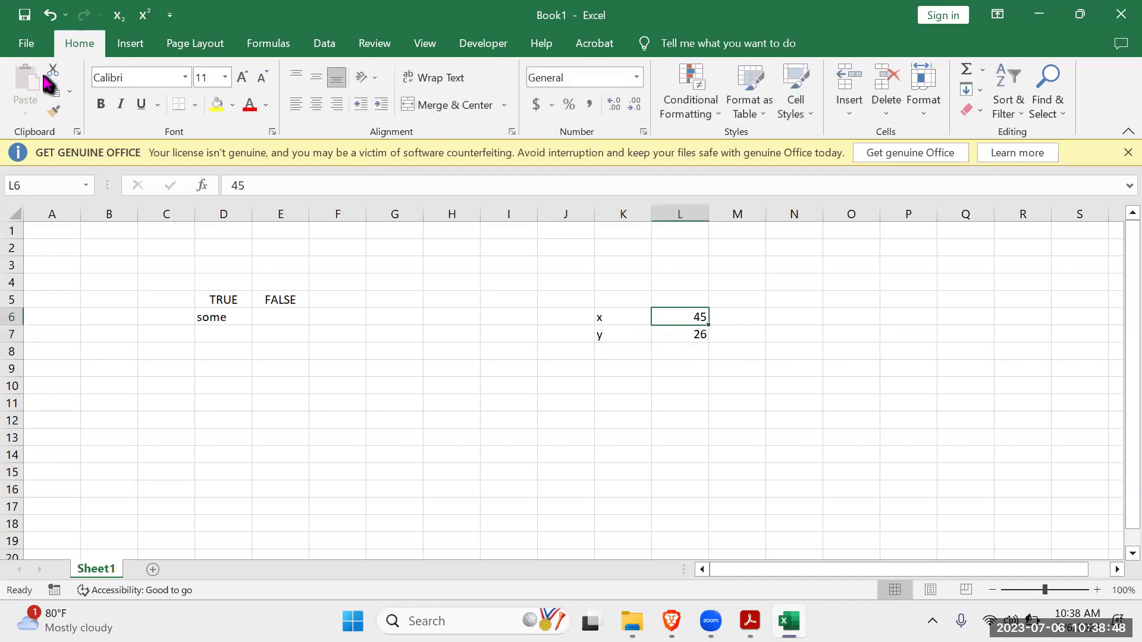
pyautogui.click(47, 178)
pyautogui.write('x')
pyautogui.press('Return')
# Define the name y for cell L7.
pyautogui.click(673, 334)
pyautogui.click(47, 189)
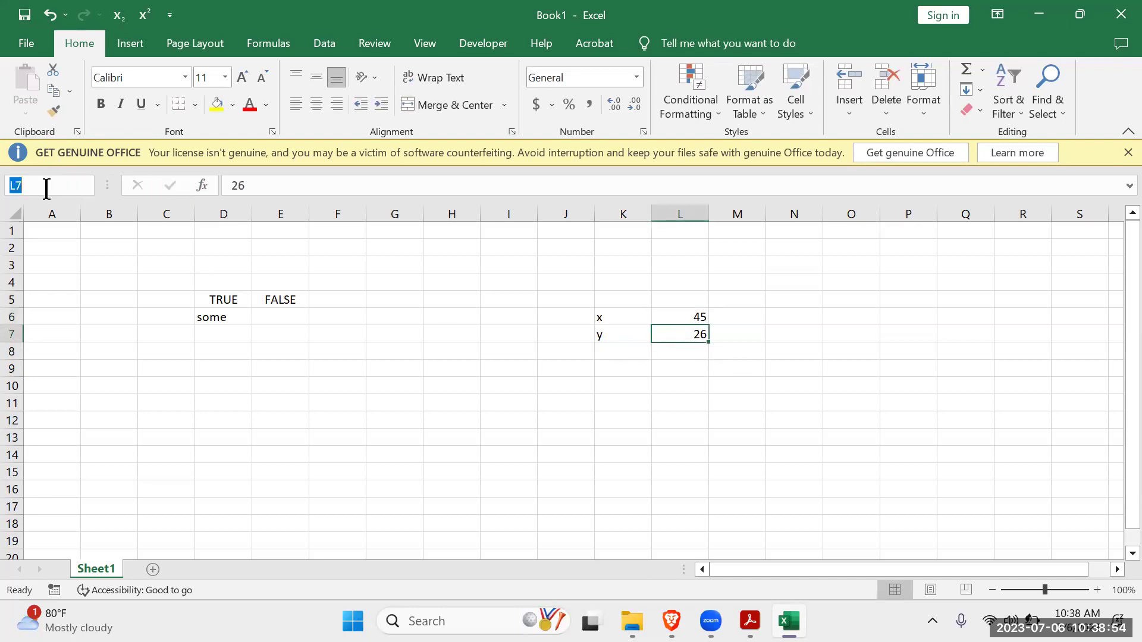
pyautogui.press('BackSpace')
pyautogui.write('7')
pyautogui.press('BackSpace')
pyautogui.write('y')
pyautogui.press('BackSpace')
pyautogui.write('y')
pyautogui.press('Return')
pyautogui.click(898, 419)
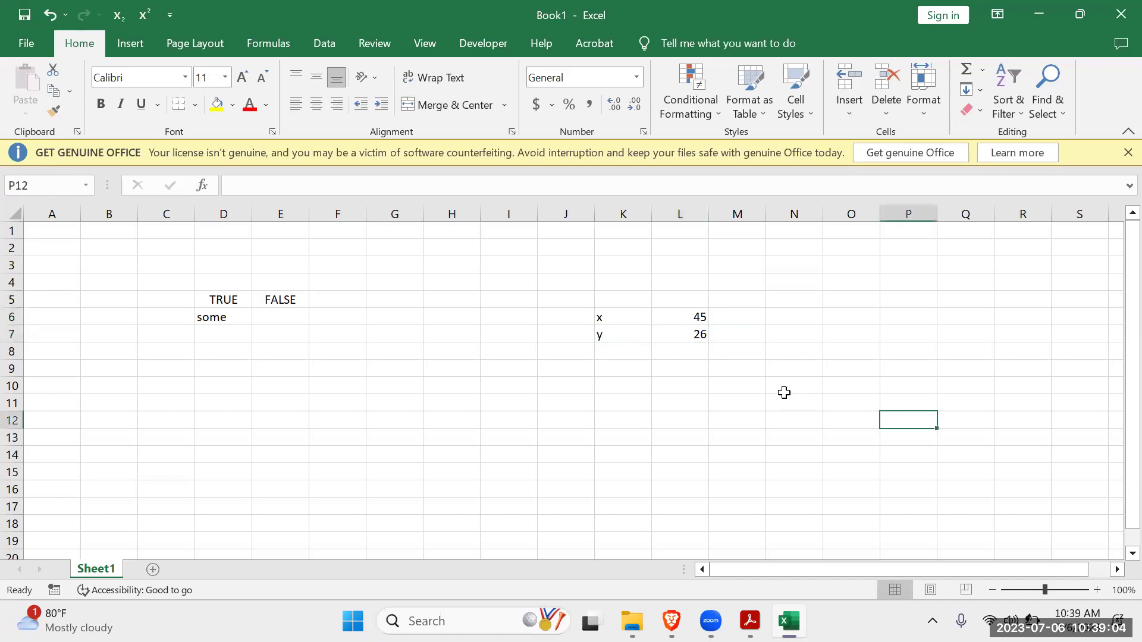
# Merge and center cells D4:E4 above the TRUE and FALSE headings.
pyautogui.keyDown('ctrl'); pyautogui.scroll(3, 785, 392); pyautogui.keyUp('ctrl')
pyautogui.keyDown('ctrl'); pyautogui.scroll(1, 721, 477); pyautogui.keyUp('ctrl')
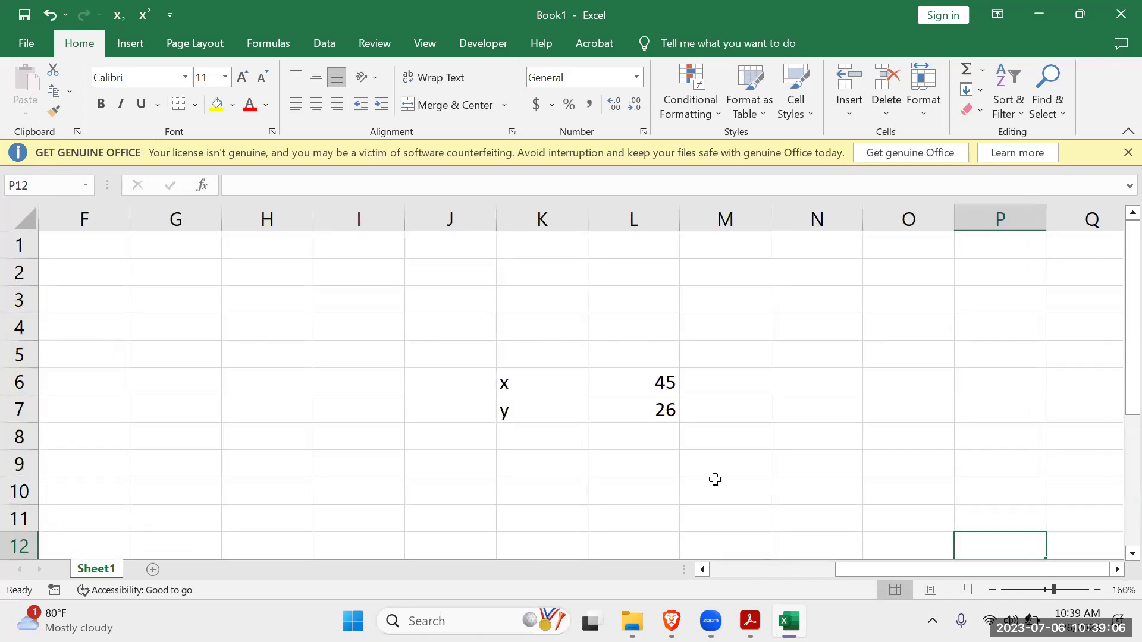
pyautogui.keyDown('ctrl'); pyautogui.scroll(-1, 716, 479); pyautogui.keyUp('ctrl')
pyautogui.keyDown('ctrl'); pyautogui.scroll(-1, 715, 479); pyautogui.keyUp('ctrl')
pyautogui.moveTo(972, 571); pyautogui.dragTo(904, 570)
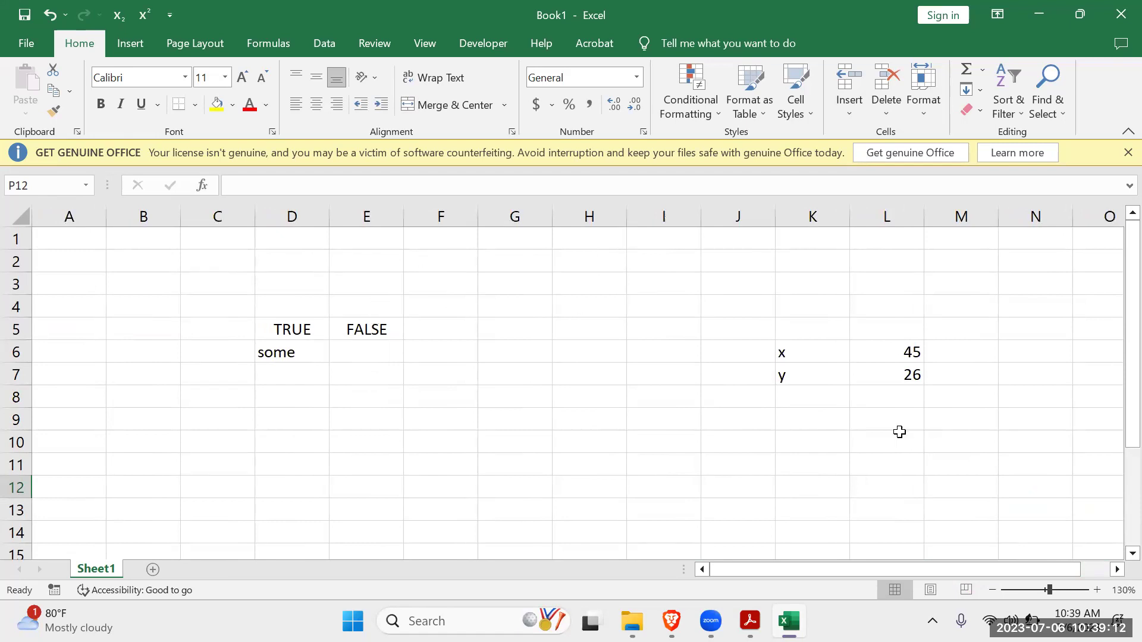
pyautogui.moveTo(304, 300); pyautogui.dragTo(434, 116)
pyautogui.click(433, 110)
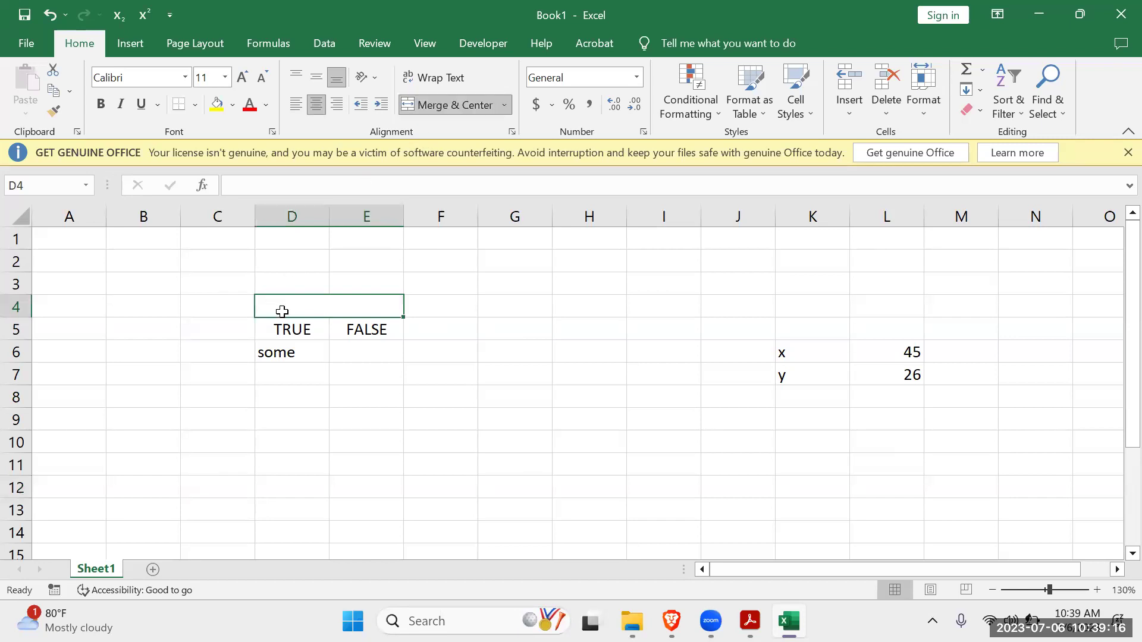
# Enter x>y in the merged cell above the TRUE and FALSE headings, and fill it and the TRUE heading yellow.
pyautogui.write('x>y')
pyautogui.click(293, 331)
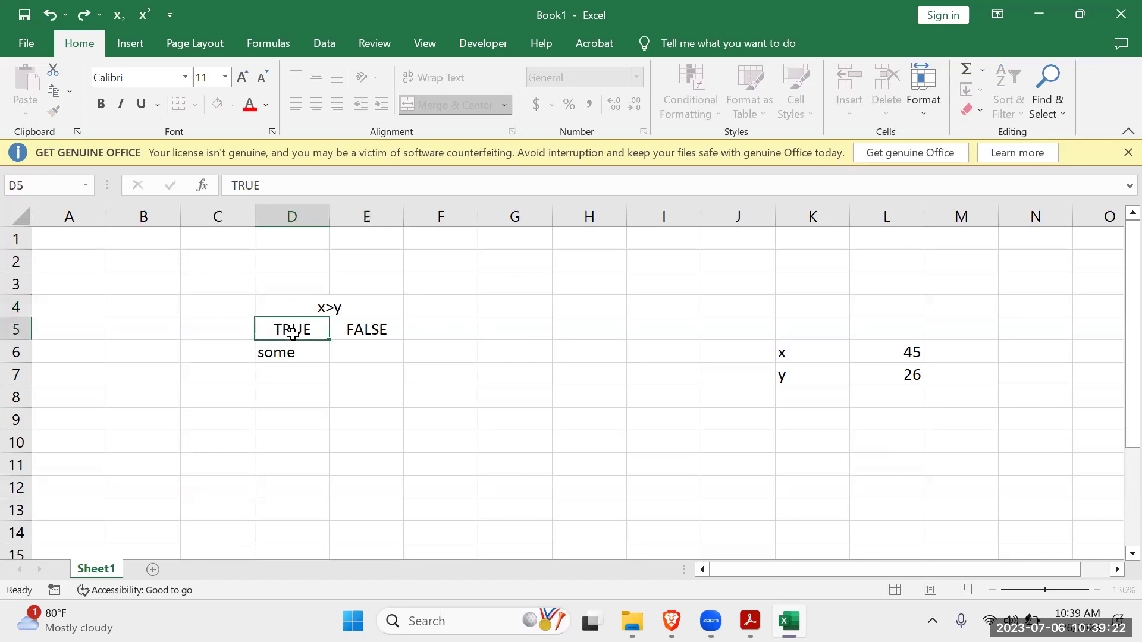
pyautogui.click(331, 307)
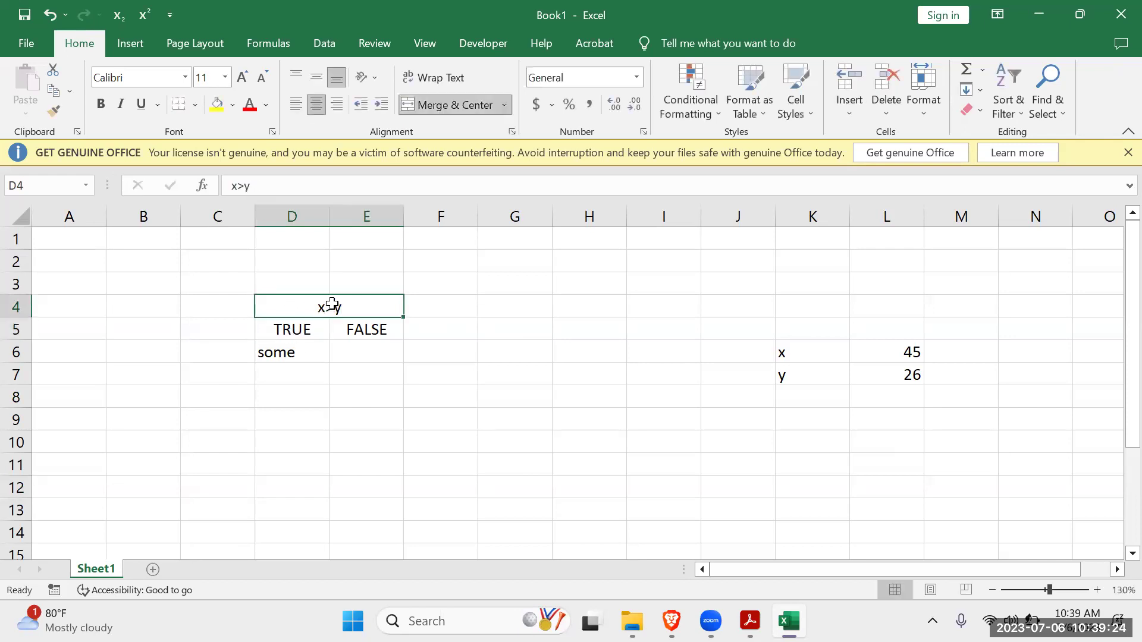
pyautogui.click(217, 108)
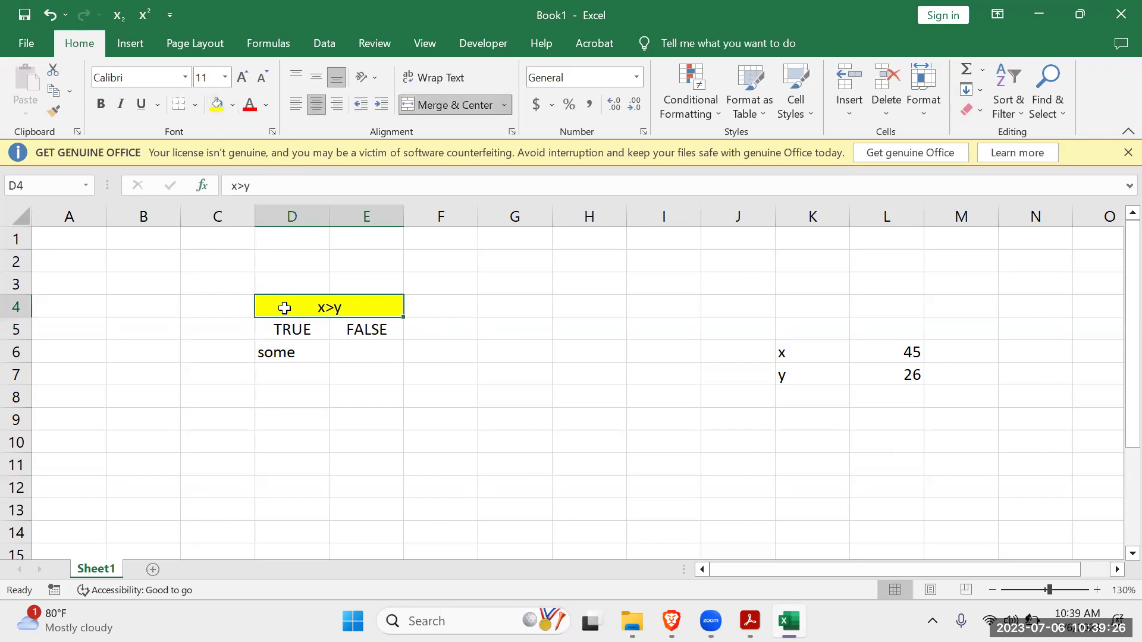
pyautogui.click(291, 329)
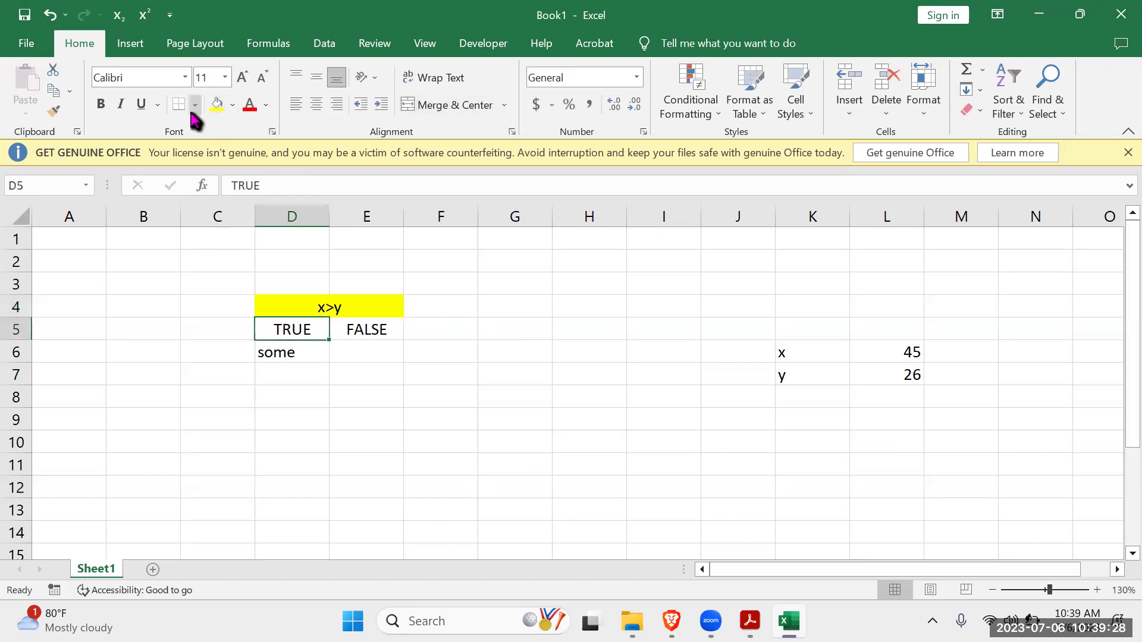
pyautogui.click(217, 106)
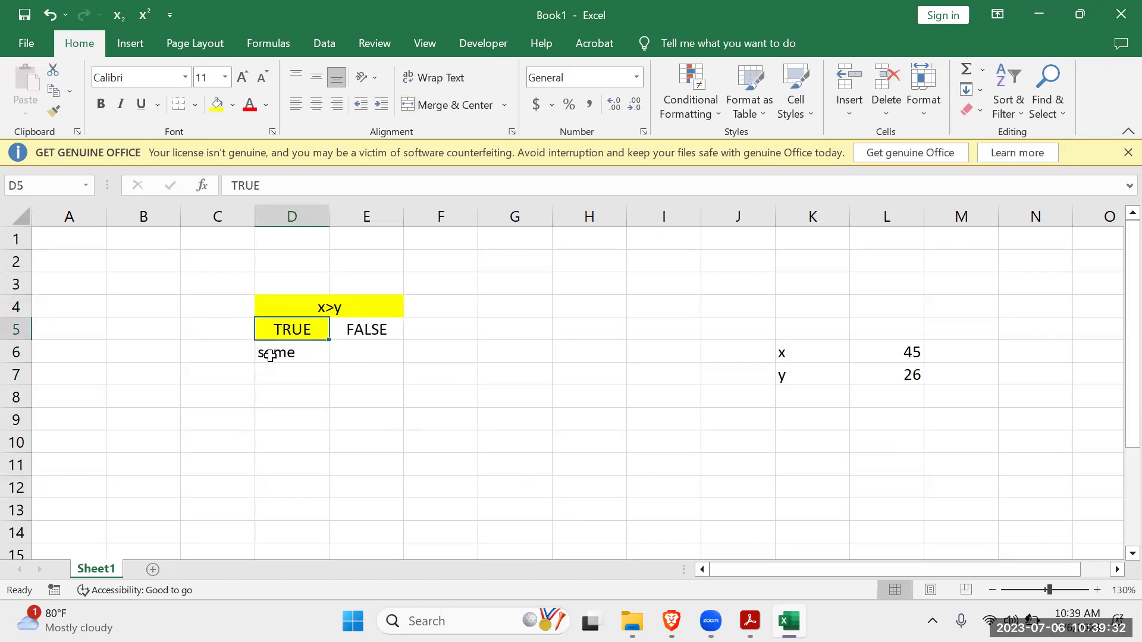
# Replace the text in cell D6 under the TRUE heading with Ok.
pyautogui.doubleClick(295, 356)
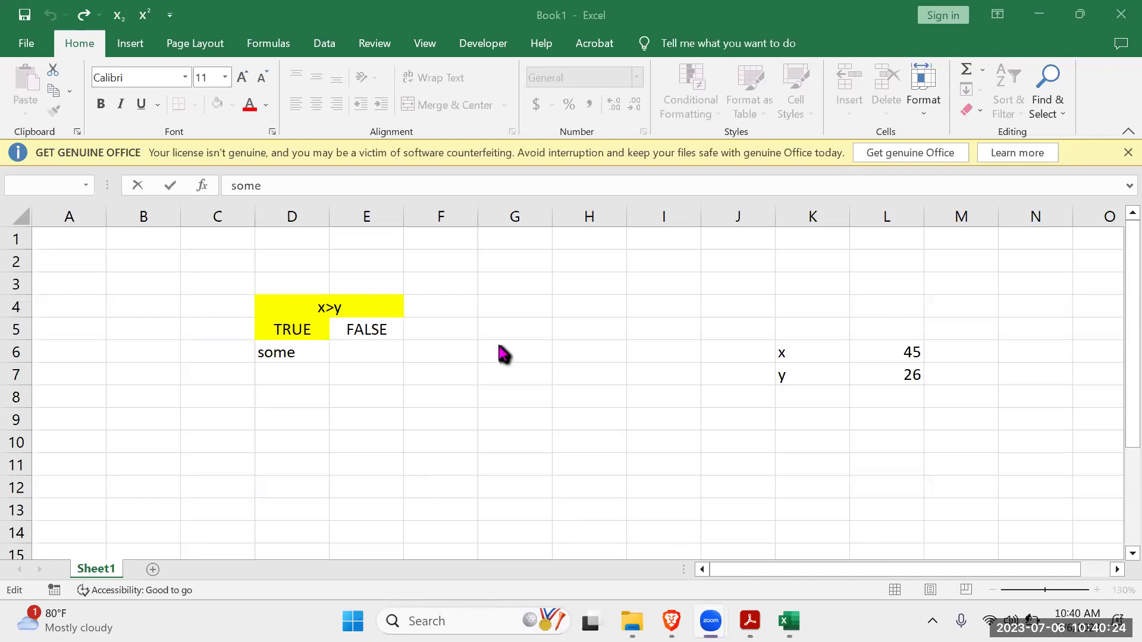
pyautogui.click(289, 331)
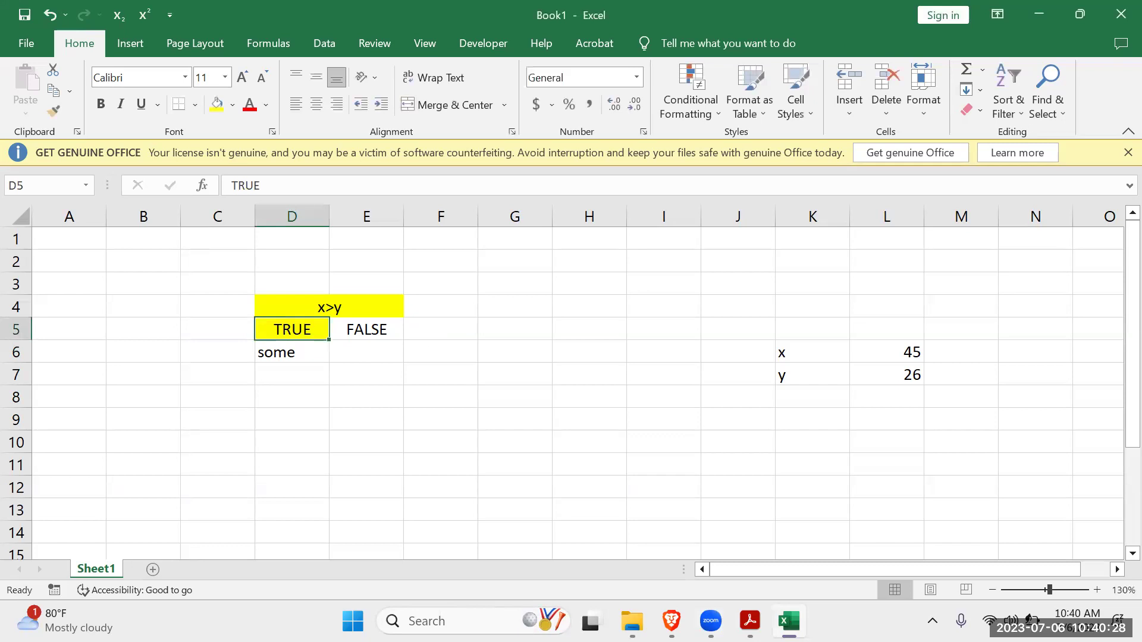
pyautogui.click(378, 329)
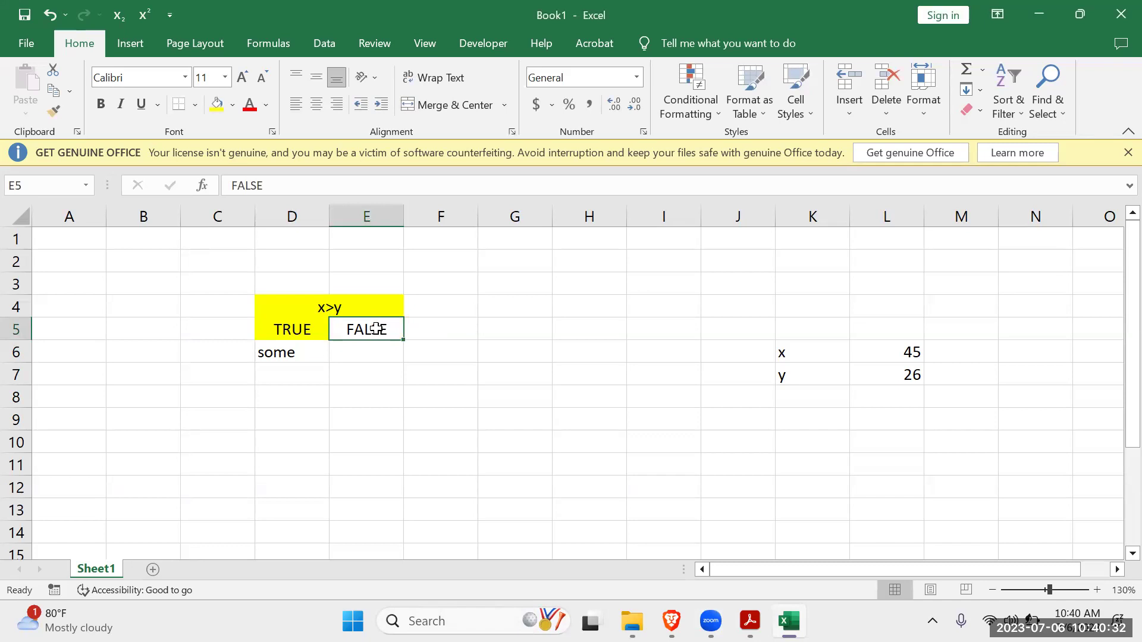
pyautogui.click(314, 333)
pyautogui.doubleClick(304, 352)
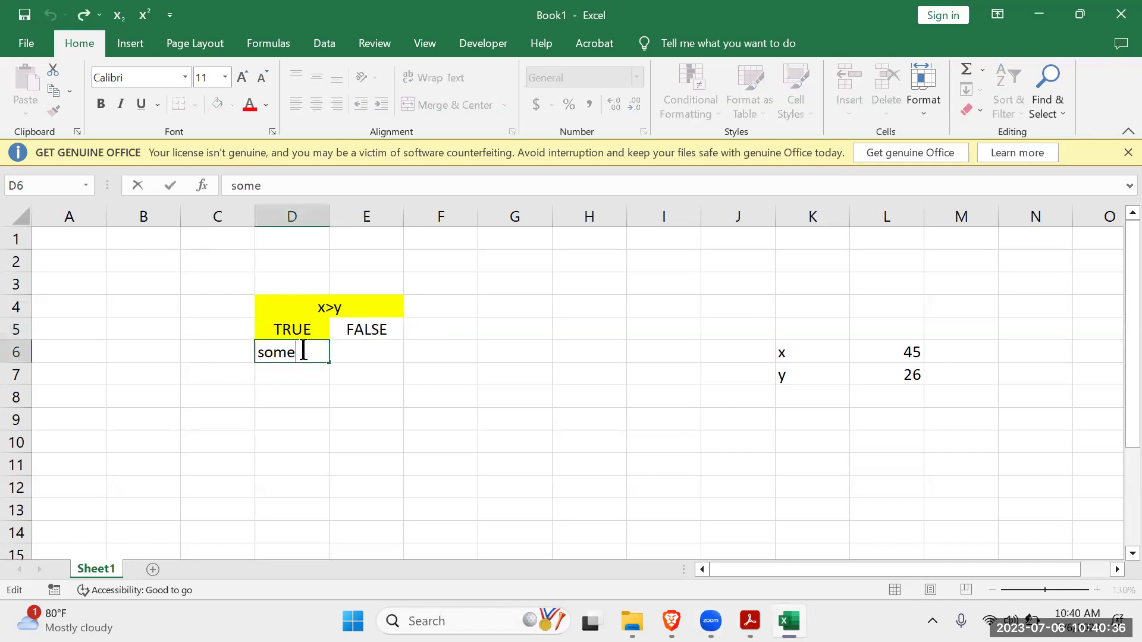
pyautogui.press('BackSpace')
pyautogui.press('BackSpace')
pyautogui.press('BackSpace')
pyautogui.press('BackSpace')
pyautogui.write('Ok')
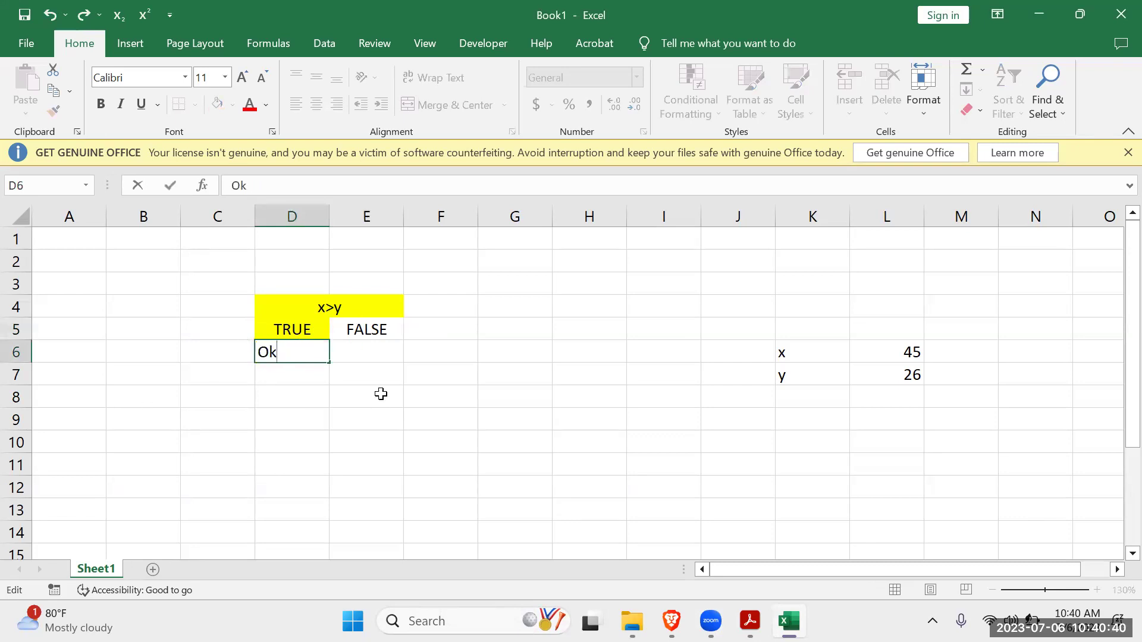
# Enter the text not oK in cell E6 under the FALSE heading.
pyautogui.click(374, 350)
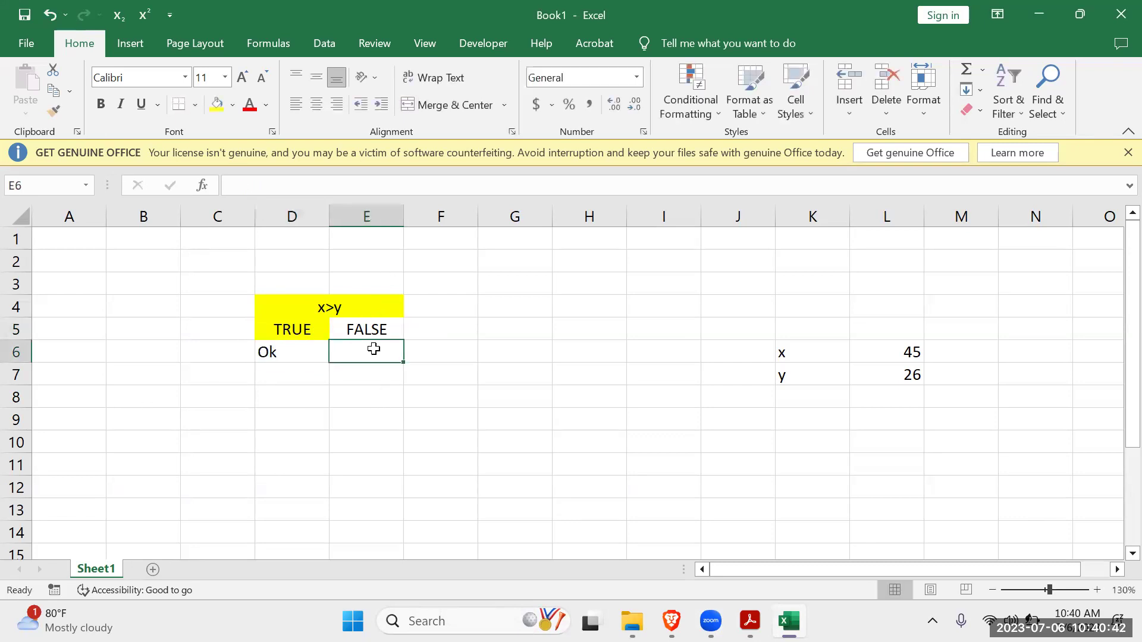
pyautogui.write('not oK')
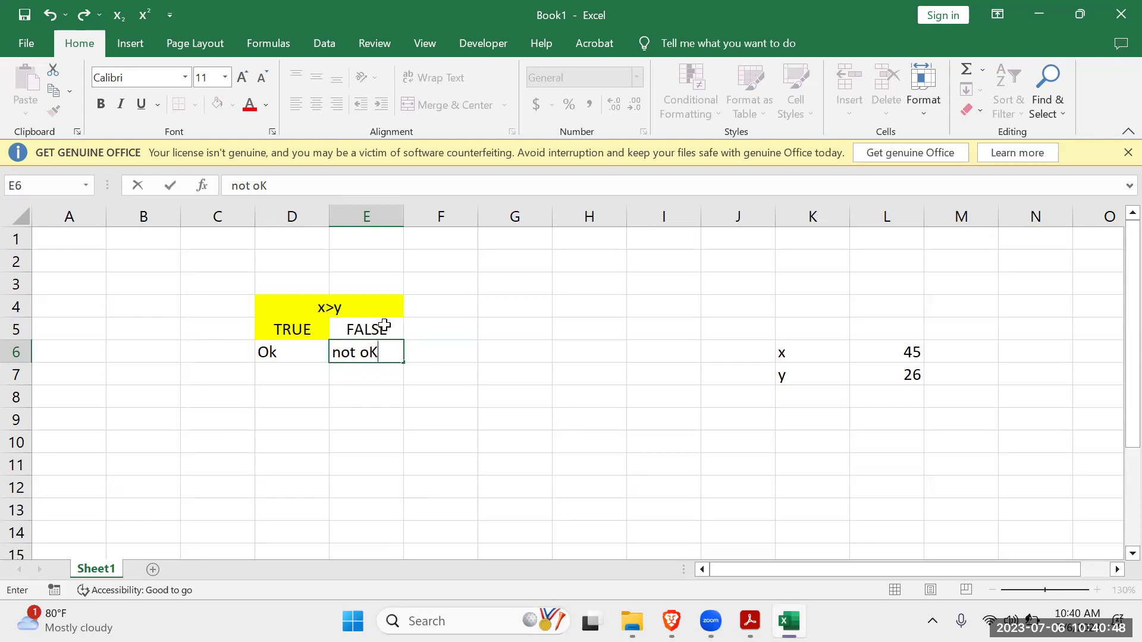
pyautogui.click(511, 372)
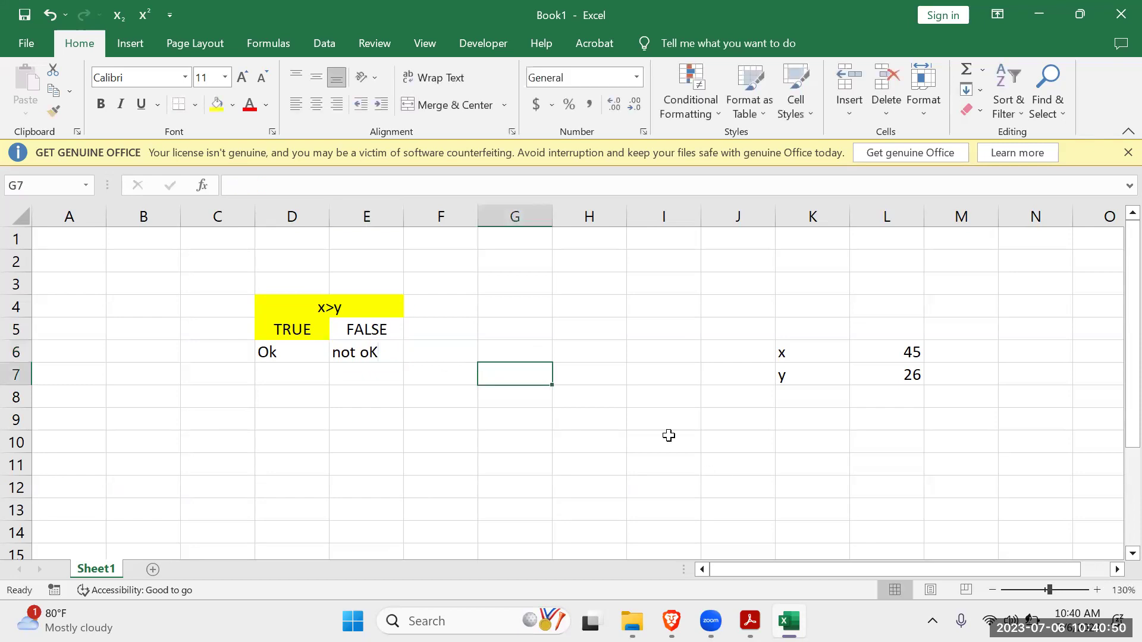
# Start an IF formula in cell G5 with the logical test x>y, referencing the named cells L6 and L7.
pyautogui.click(526, 328)
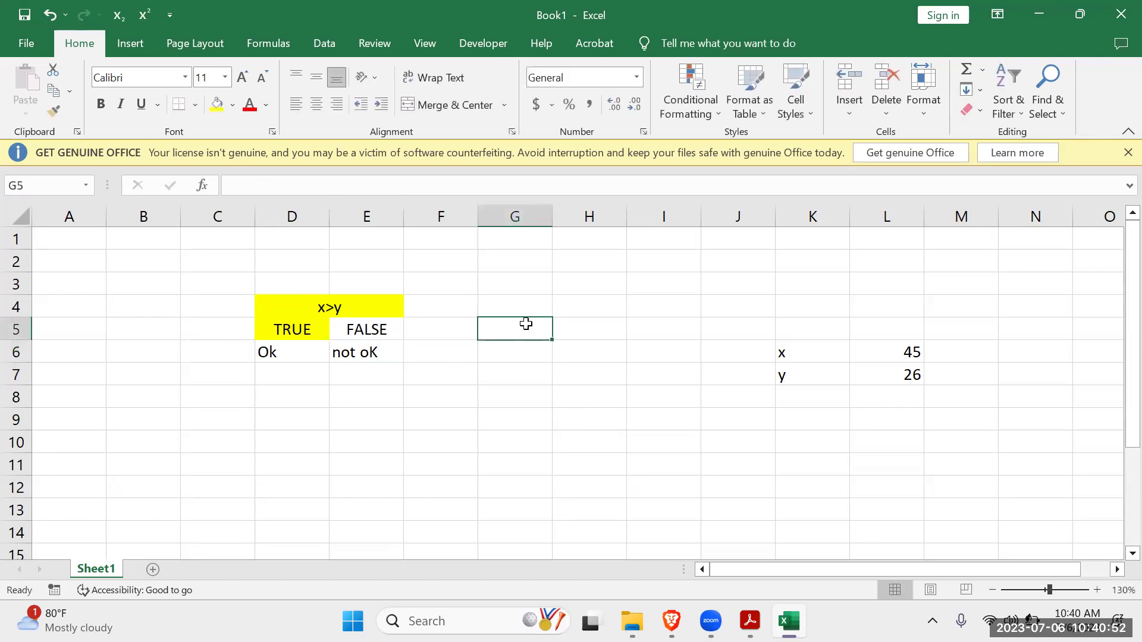
pyautogui.write('=if')
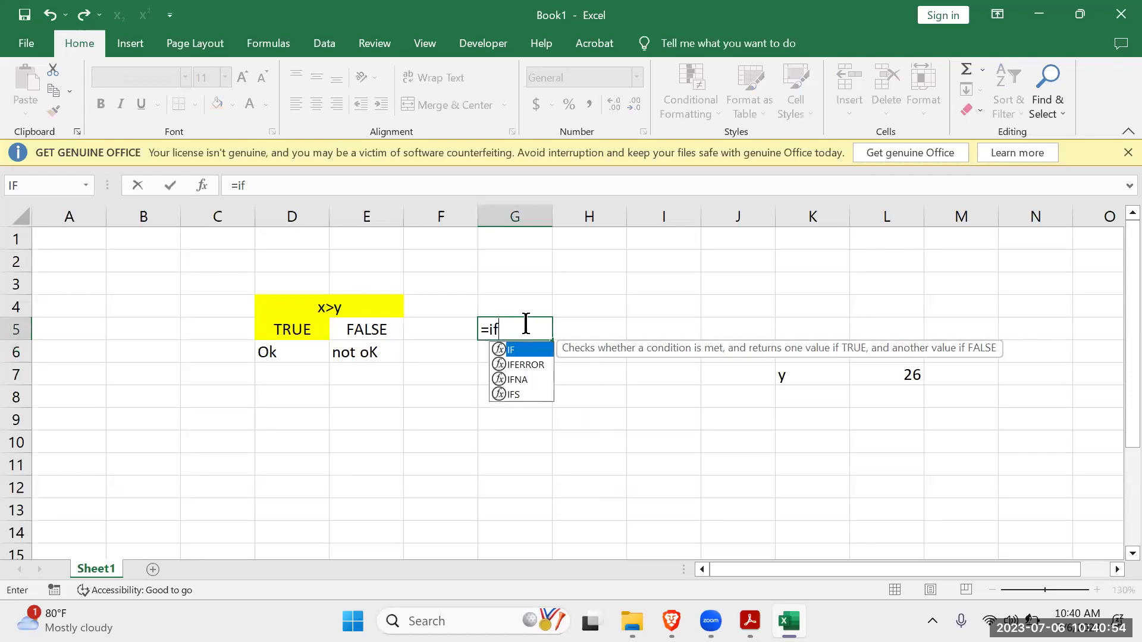
pyautogui.write('(')
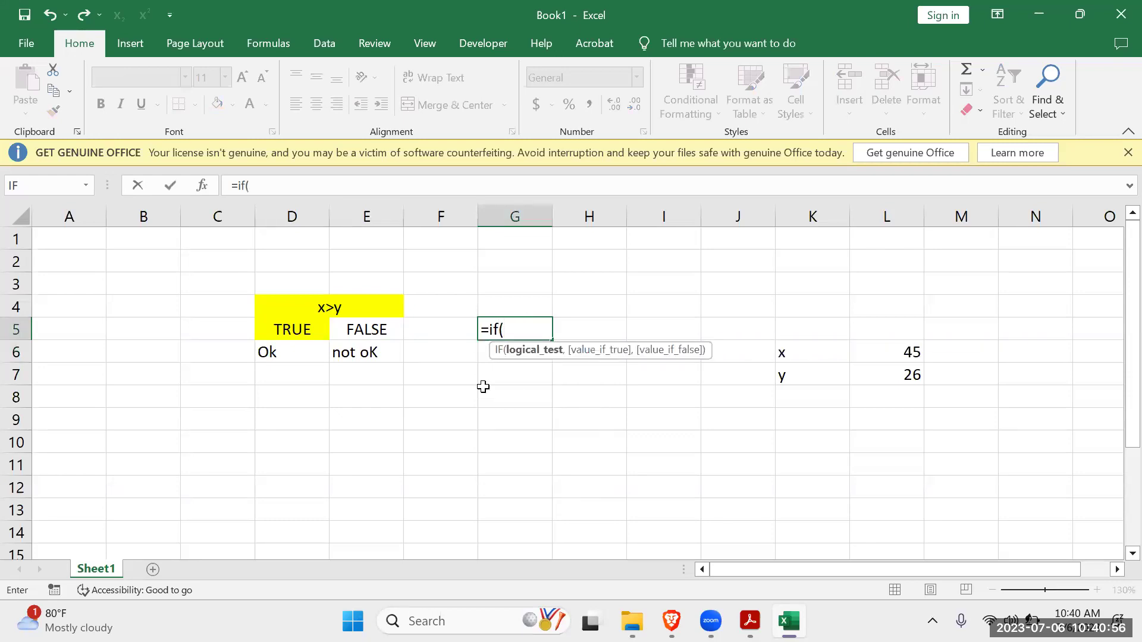
pyautogui.click(798, 351)
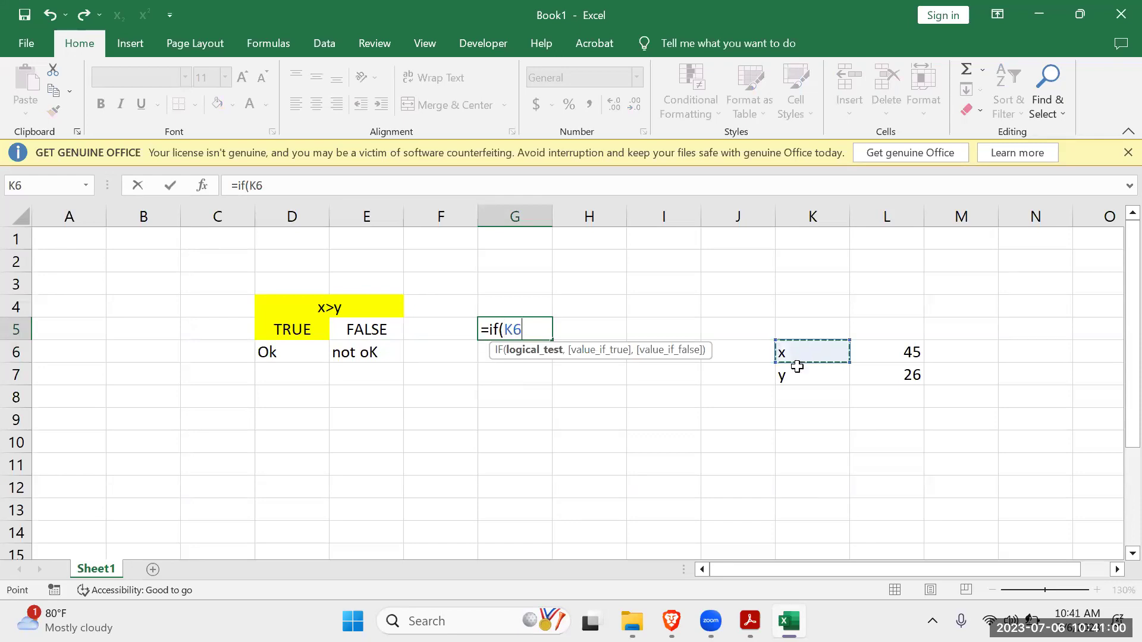
pyautogui.click(888, 352)
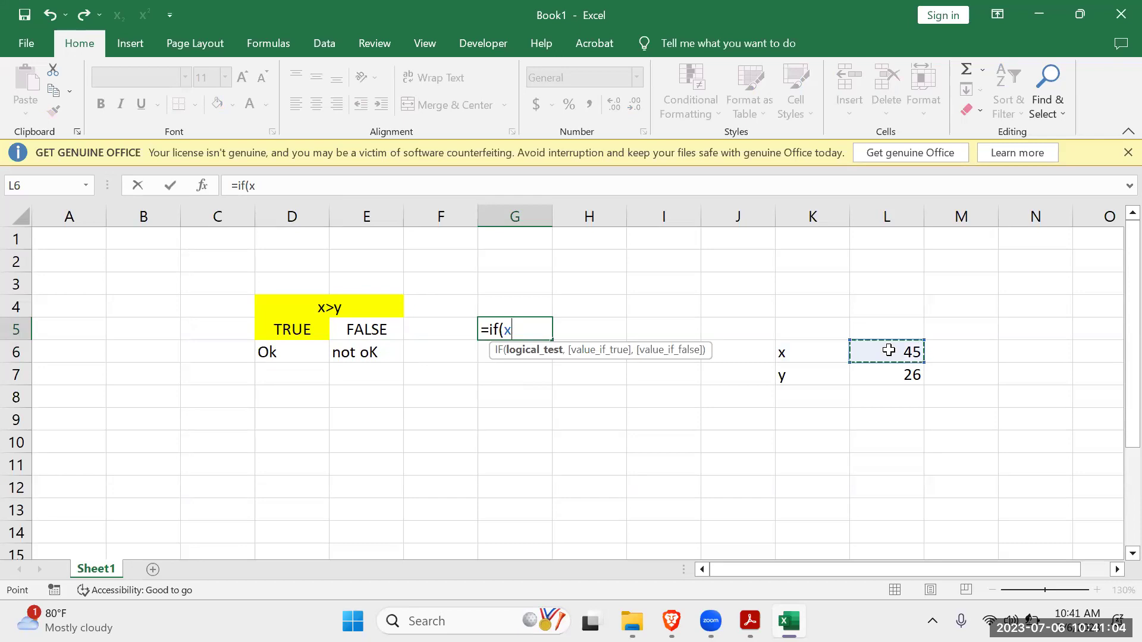
pyautogui.write('>')
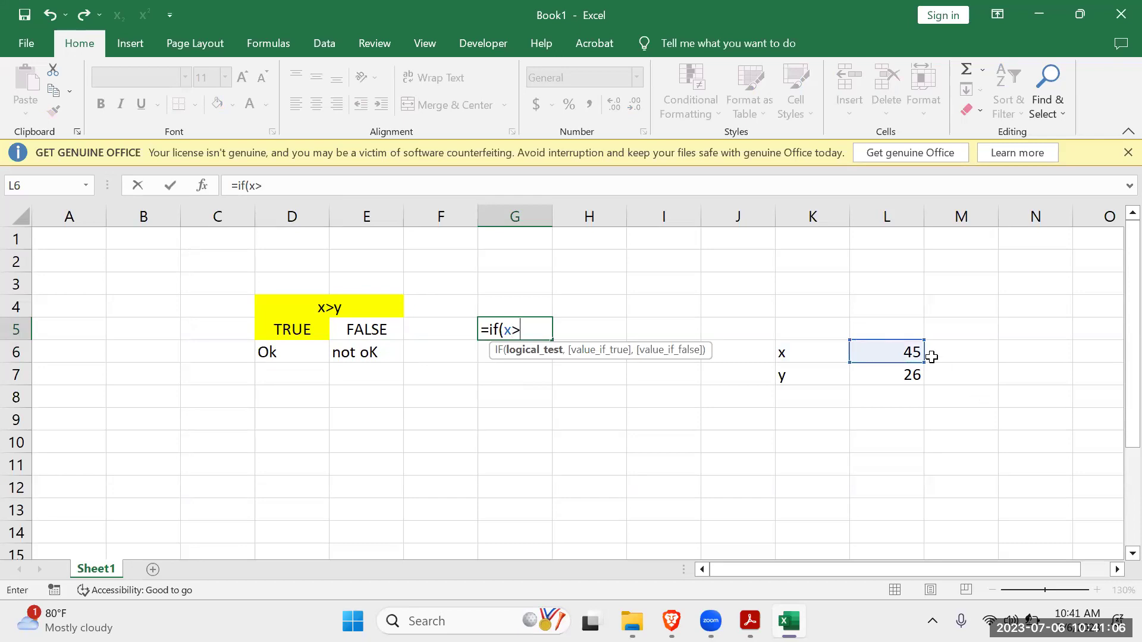
pyautogui.click(910, 374)
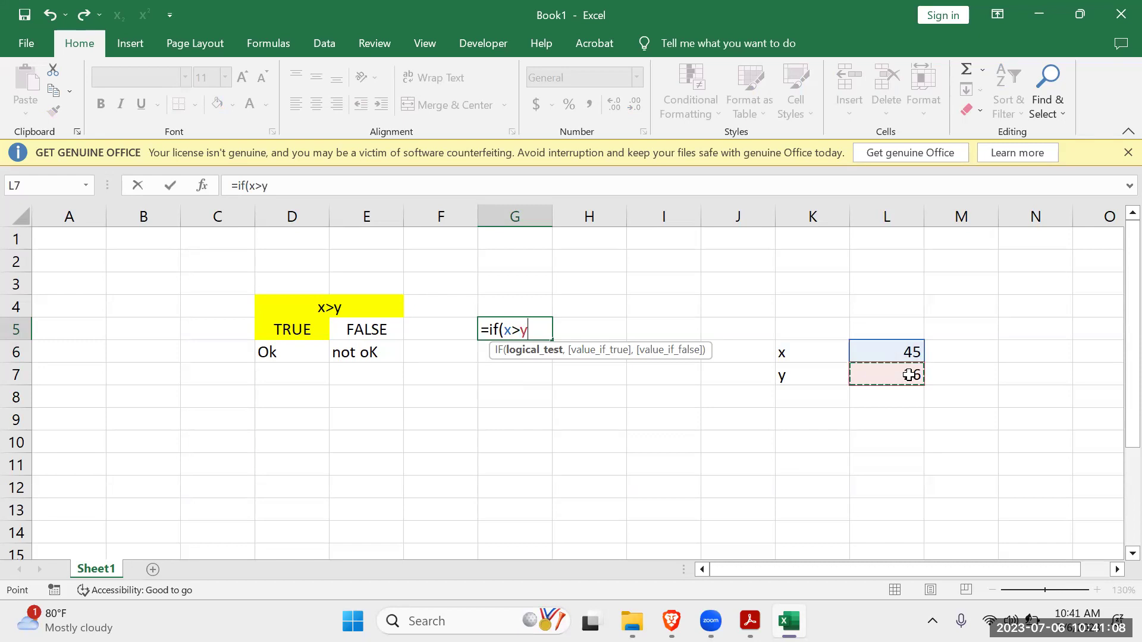
pyautogui.write(')')
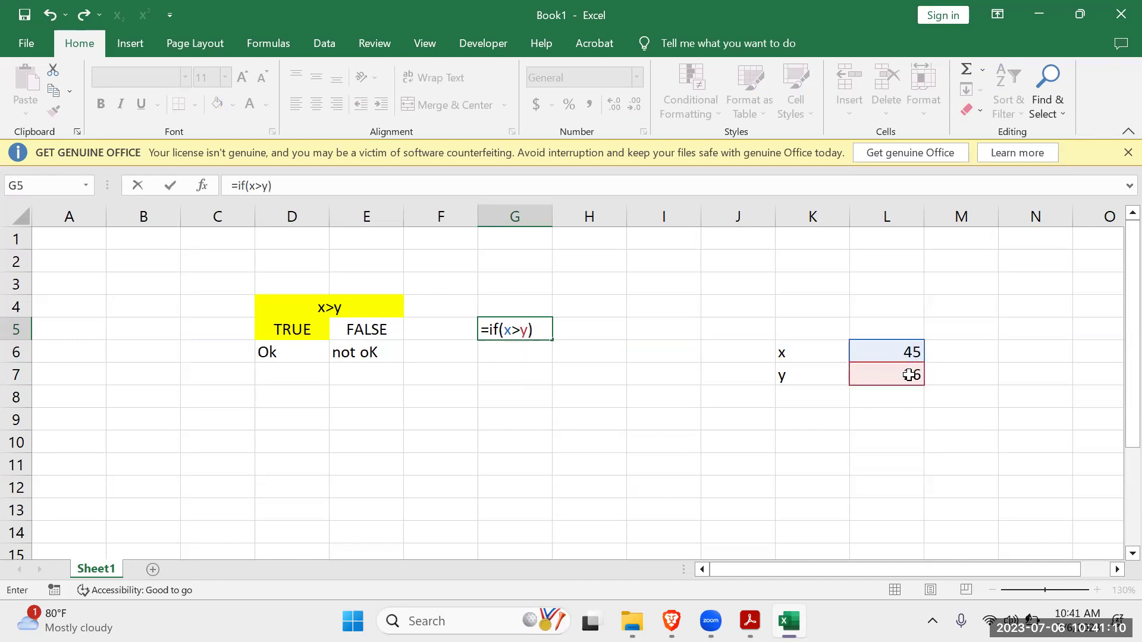
pyautogui.press('BackSpace')
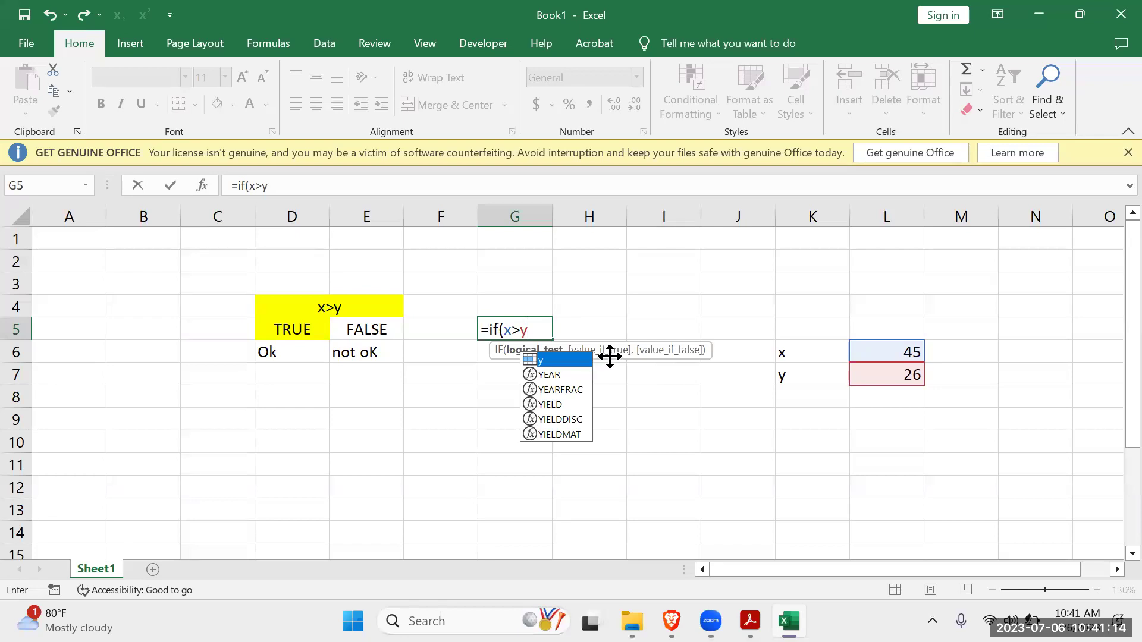
# Complete the IF formula in G5 with "Ok" as the value if true and "Not Ok" as the value if false.
pyautogui.write(',')
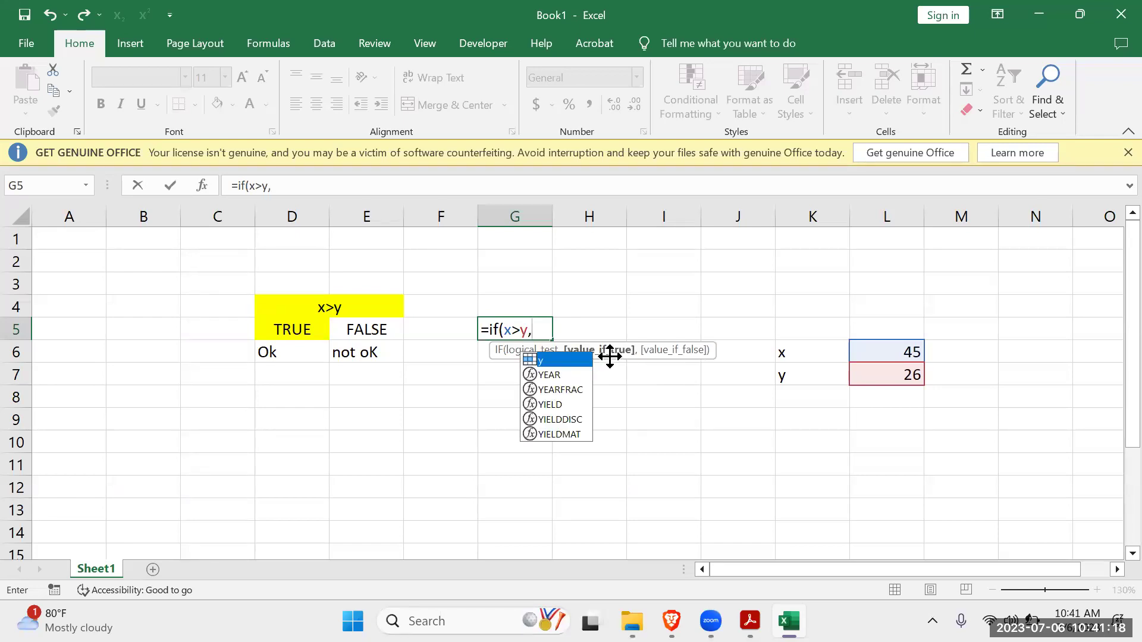
pyautogui.write('""')
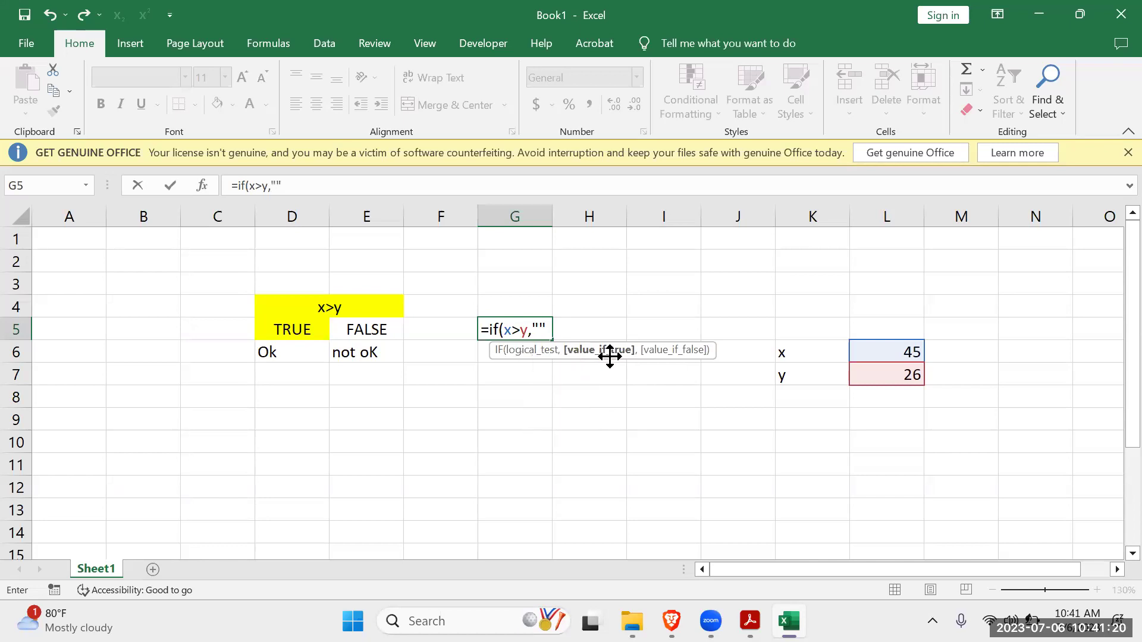
pyautogui.write('Ok')
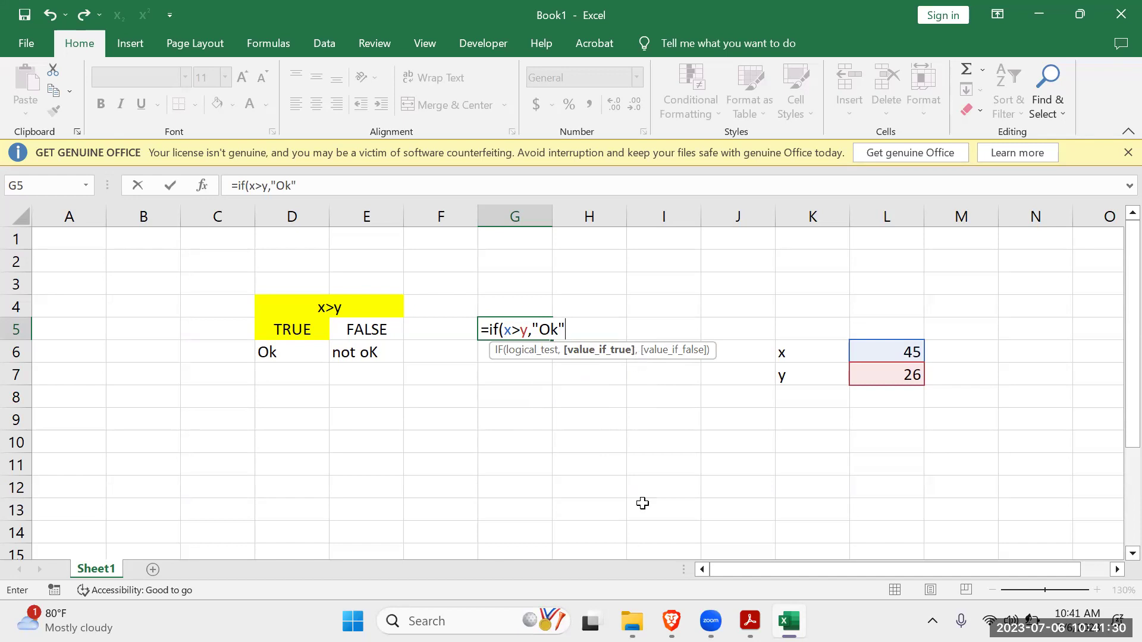
pyautogui.write(',')
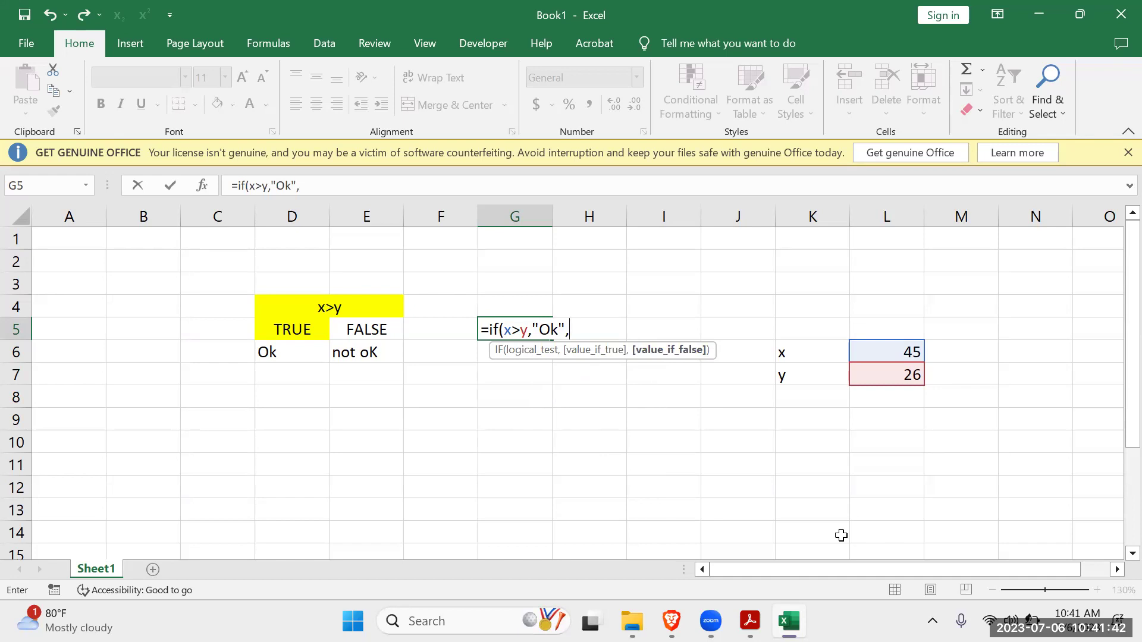
pyautogui.write('"Not Ok')
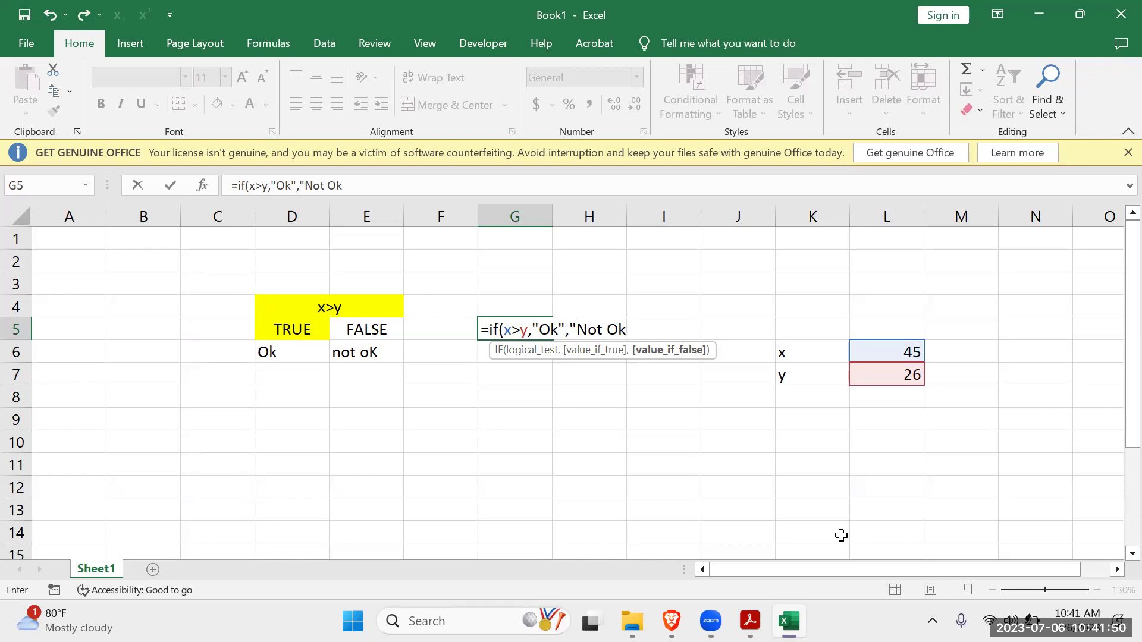
pyautogui.write('")')
pyautogui.press('Return')
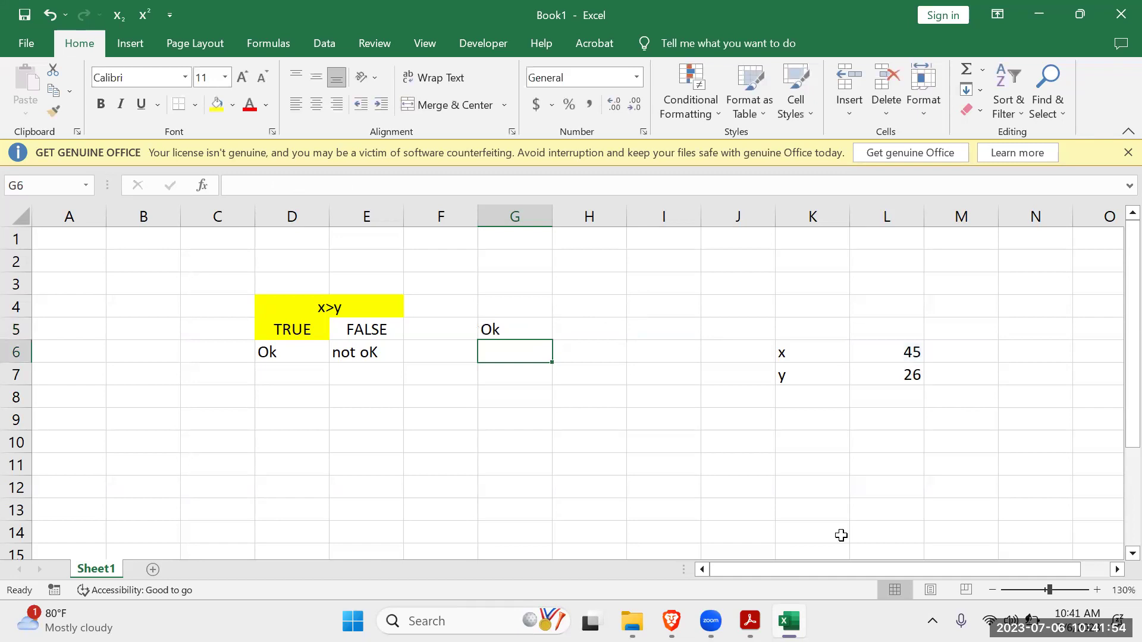
# Set the value of x in cell L6 to 20 to test the IF formula.
pyautogui.doubleClick(881, 352)
pyautogui.press('Delete')
pyautogui.press('Delete')
pyautogui.write('20')
pyautogui.click(975, 449)
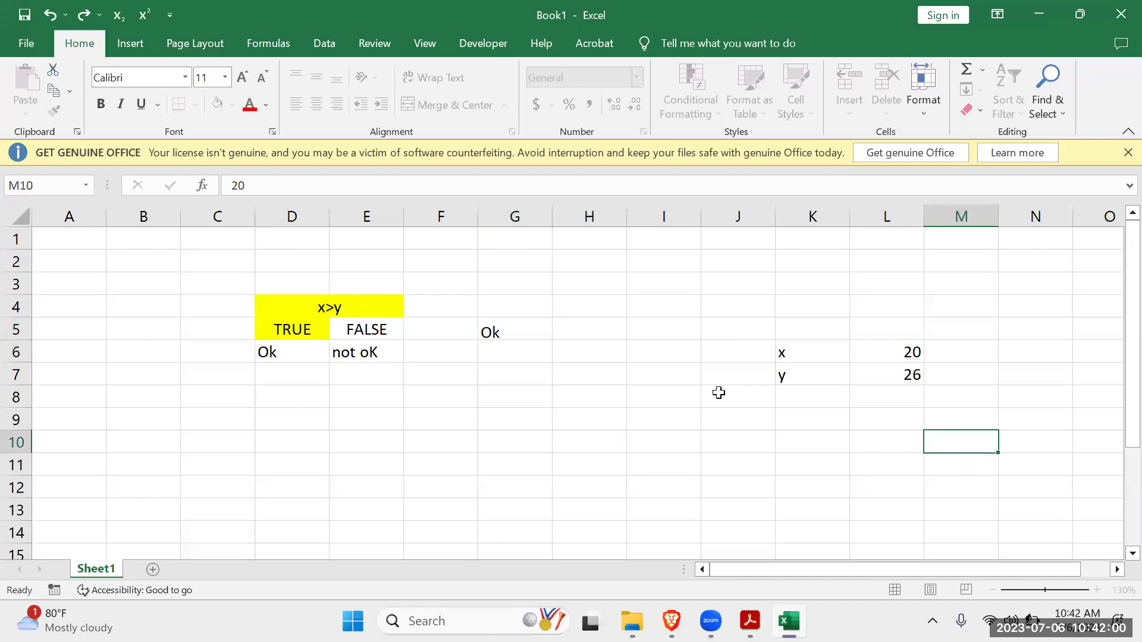
# Set the value of y in L7 to 45 and the value of x in L6 to 67.
pyautogui.click(878, 377)
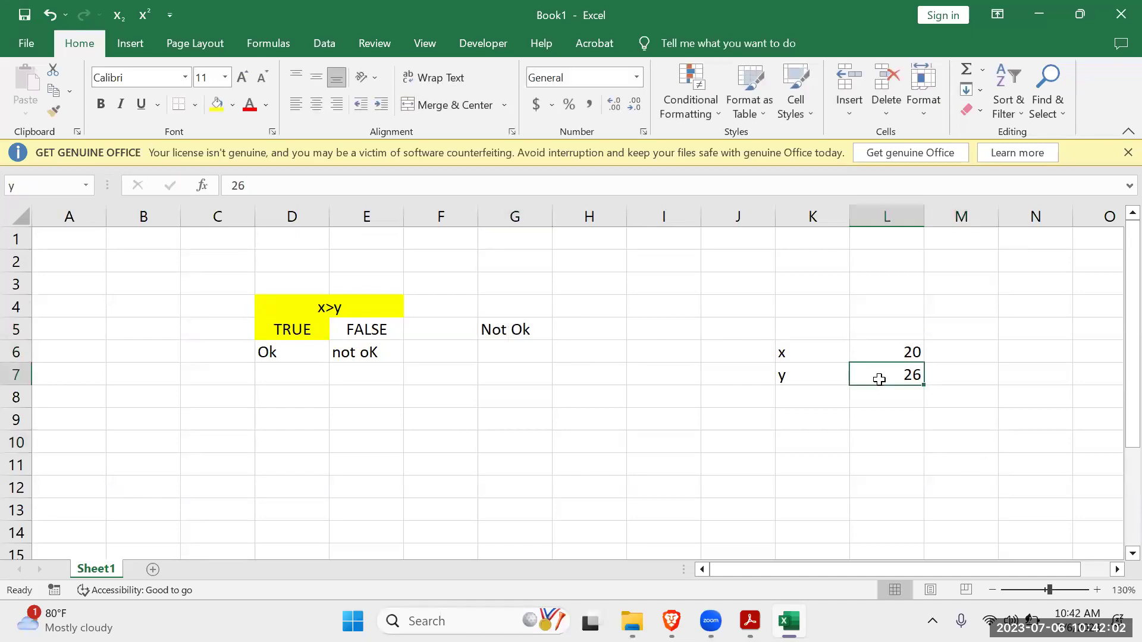
pyautogui.write('45')
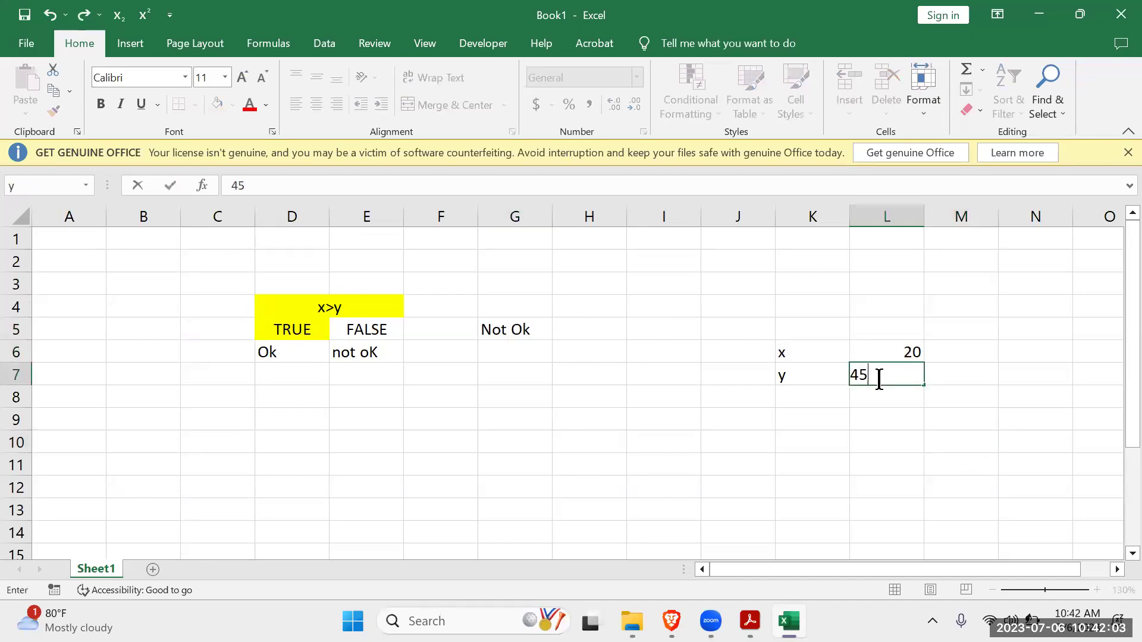
pyautogui.click(896, 352)
pyautogui.write('67')
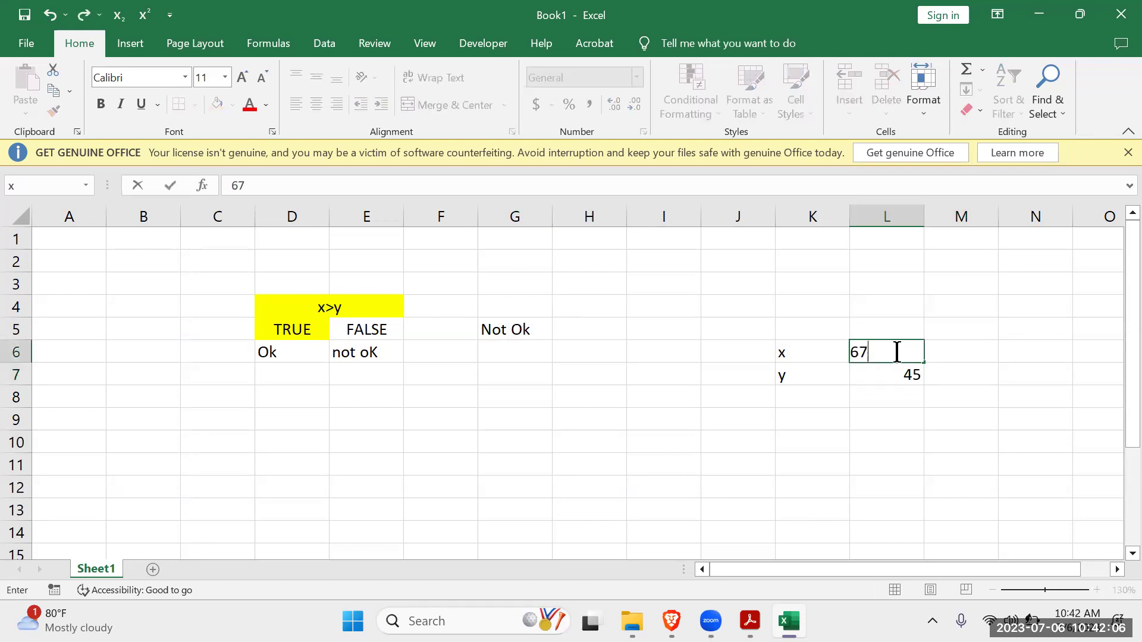
pyautogui.click(962, 440)
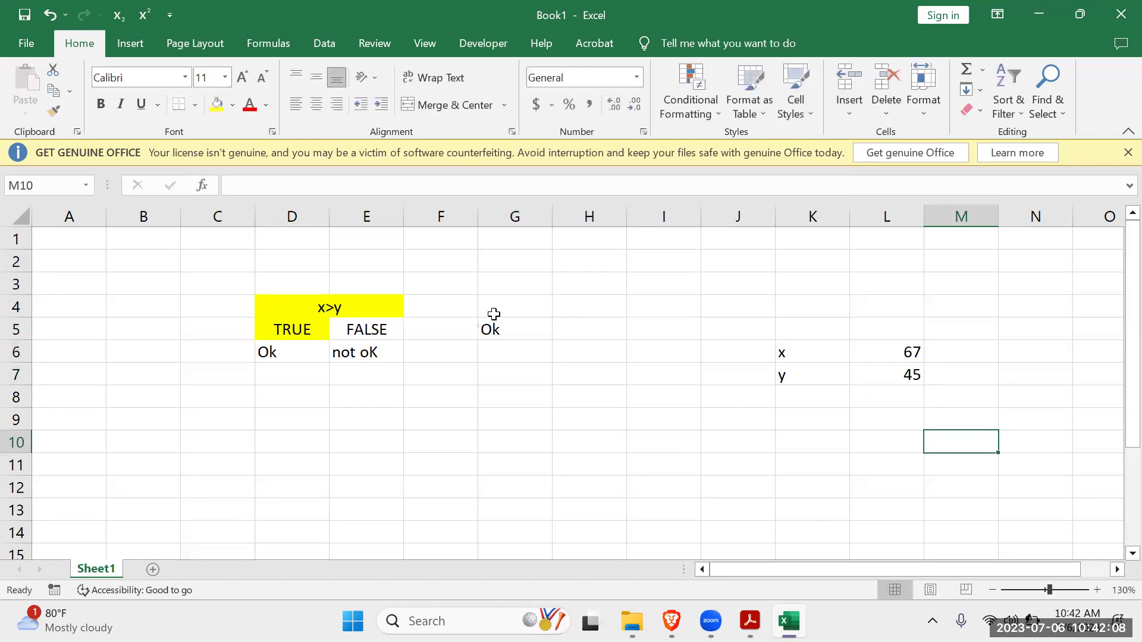
# Switch to the spreadsheet modelling PDF in Adobe Acrobat and view the Practice exercise page.
pyautogui.moveTo(199, 268); pyautogui.dragTo(925, 493)
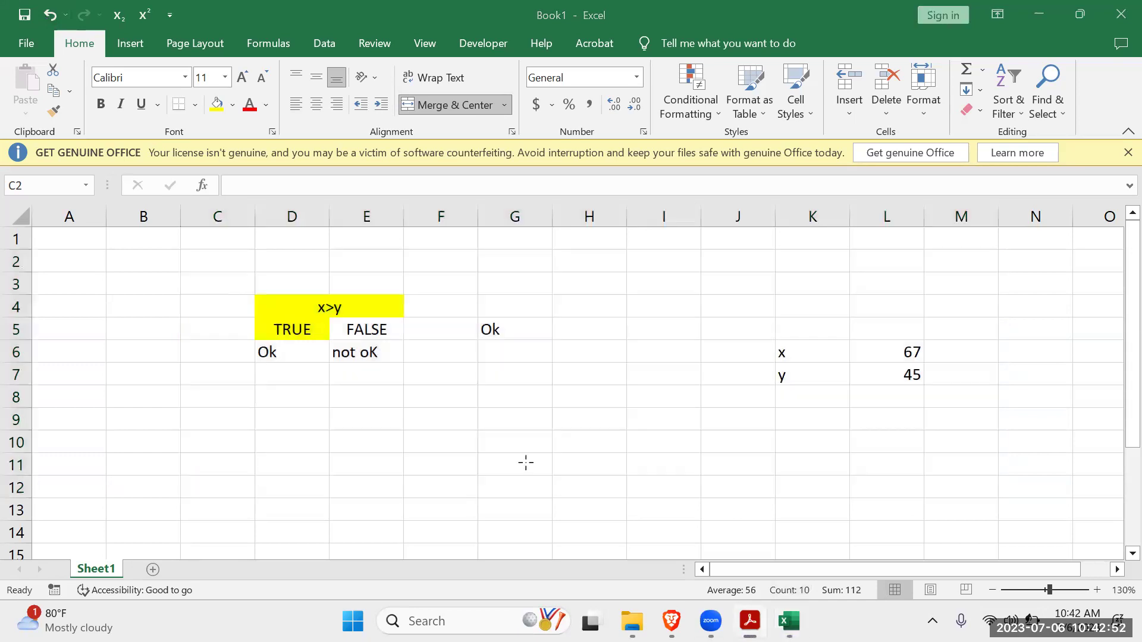
pyautogui.scroll(-2, 502, 349)
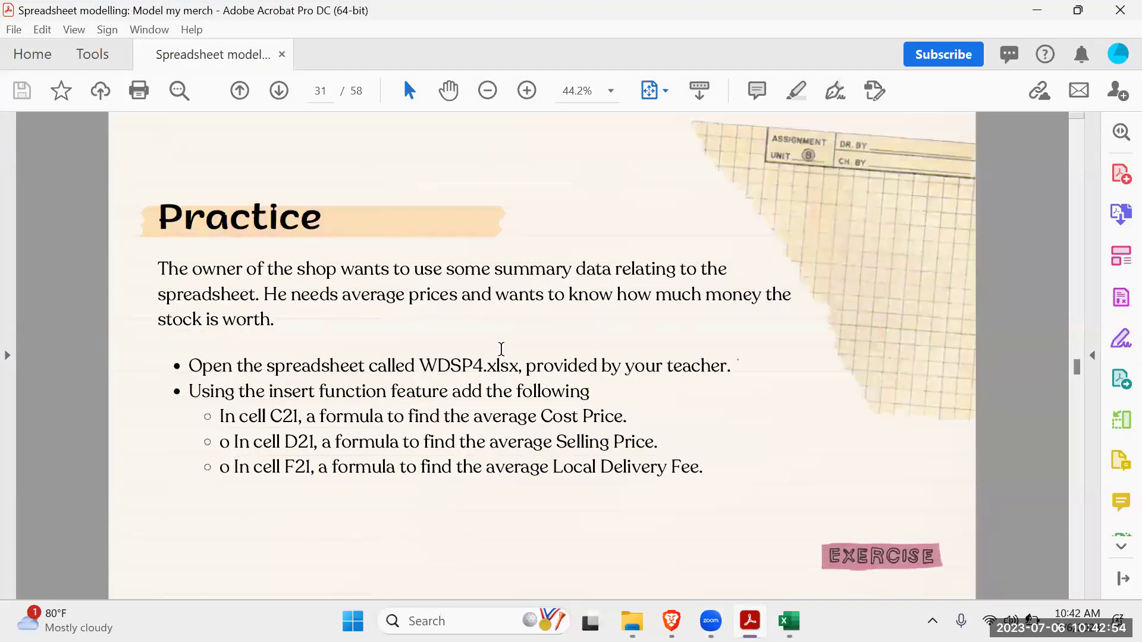
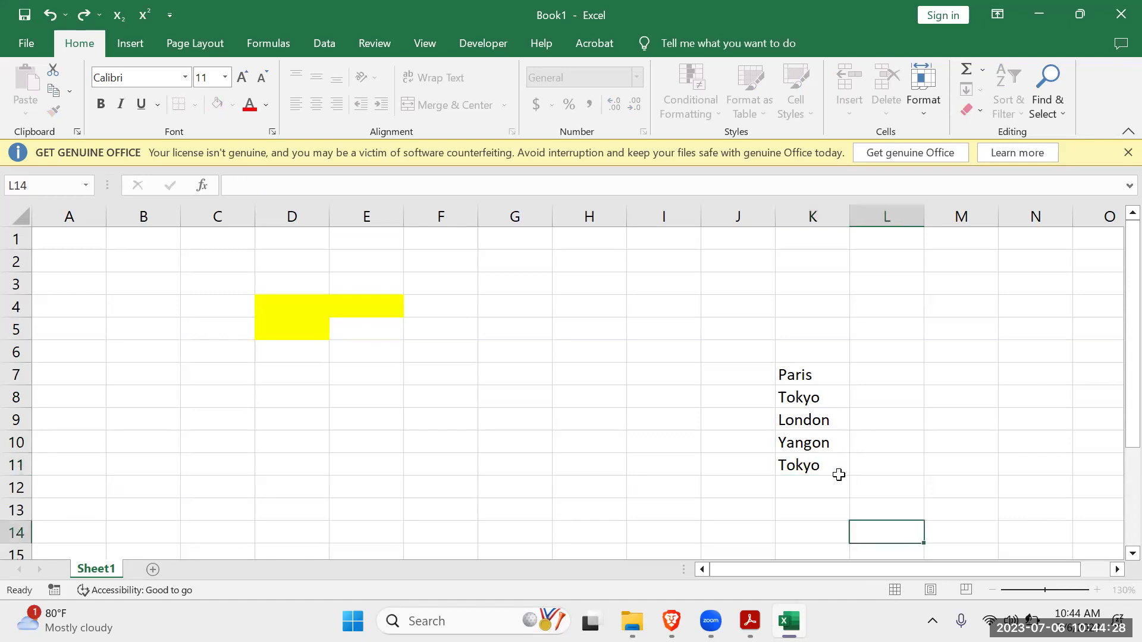
pyautogui.click(802, 420)
pyautogui.moveTo(820, 430); pyautogui.dragTo(822, 470)
pyautogui.click(693, 290)
pyautogui.click(805, 480)
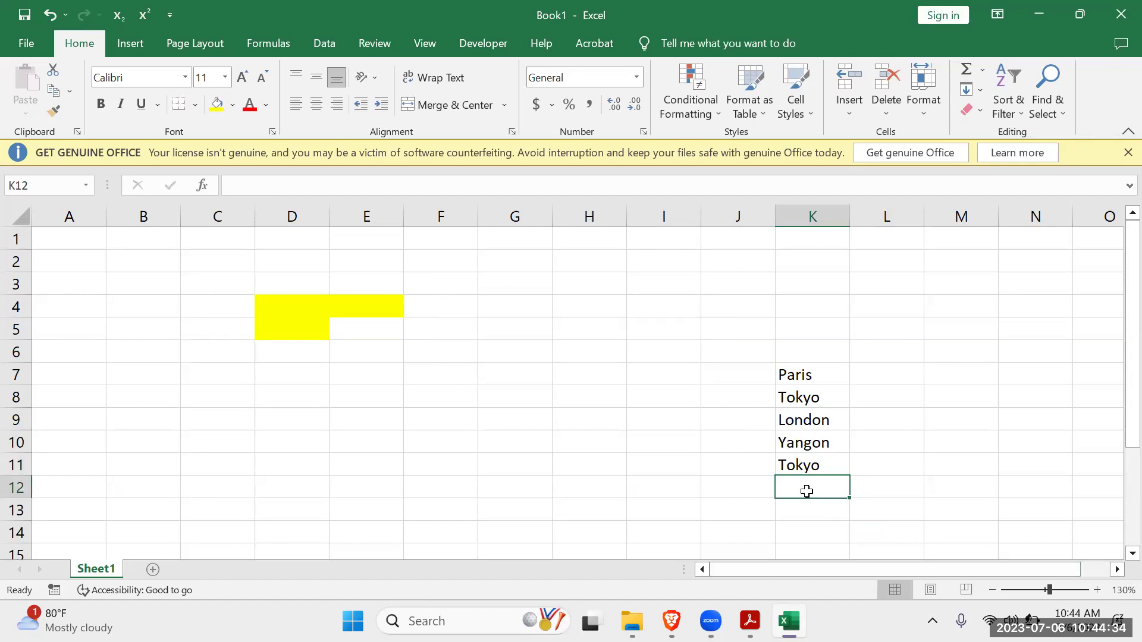
# Copy "Tokyo" from cell K11 into cell K12.
pyautogui.doubleClick(807, 468)
pyautogui.click(831, 465)
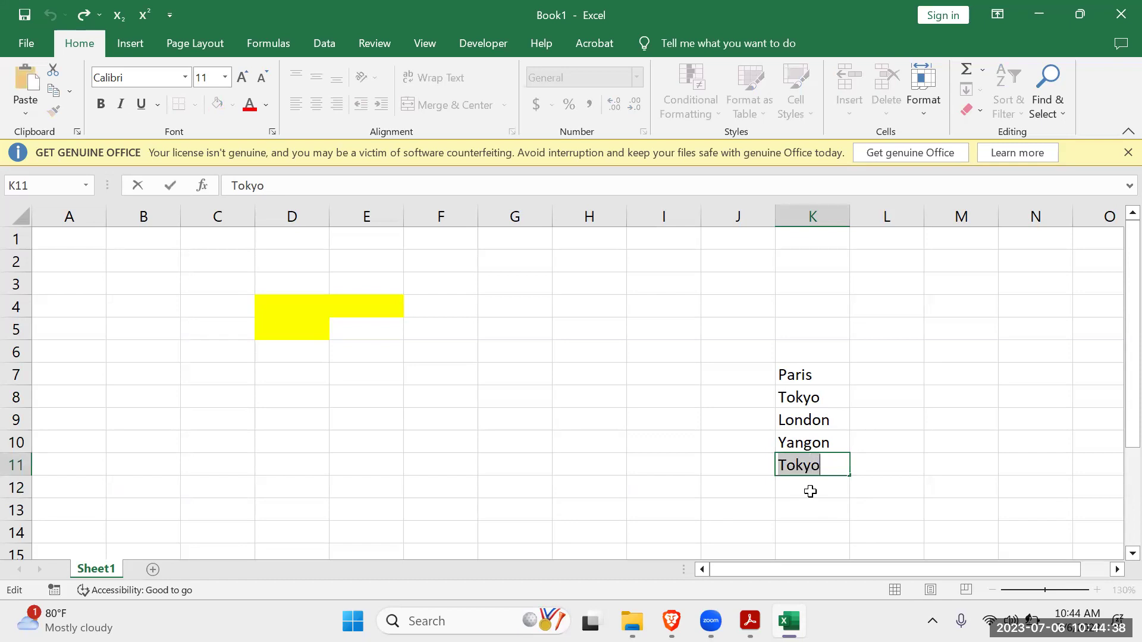
pyautogui.click(810, 488)
pyautogui.write('Tokyo')
pyautogui.scroll(-1, 810, 489)
# Paste the copied "Tokyo" into cells K15 and K24.
pyautogui.click(810, 491)
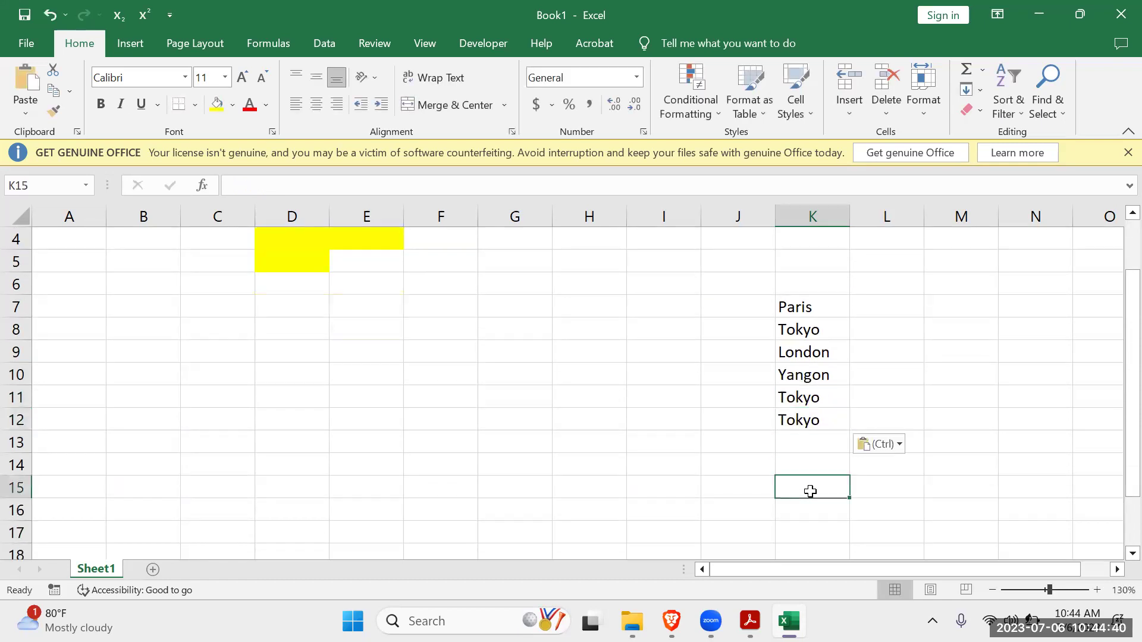
pyautogui.write('Tokyo')
pyautogui.scroll(-3, 810, 491)
pyautogui.click(810, 491)
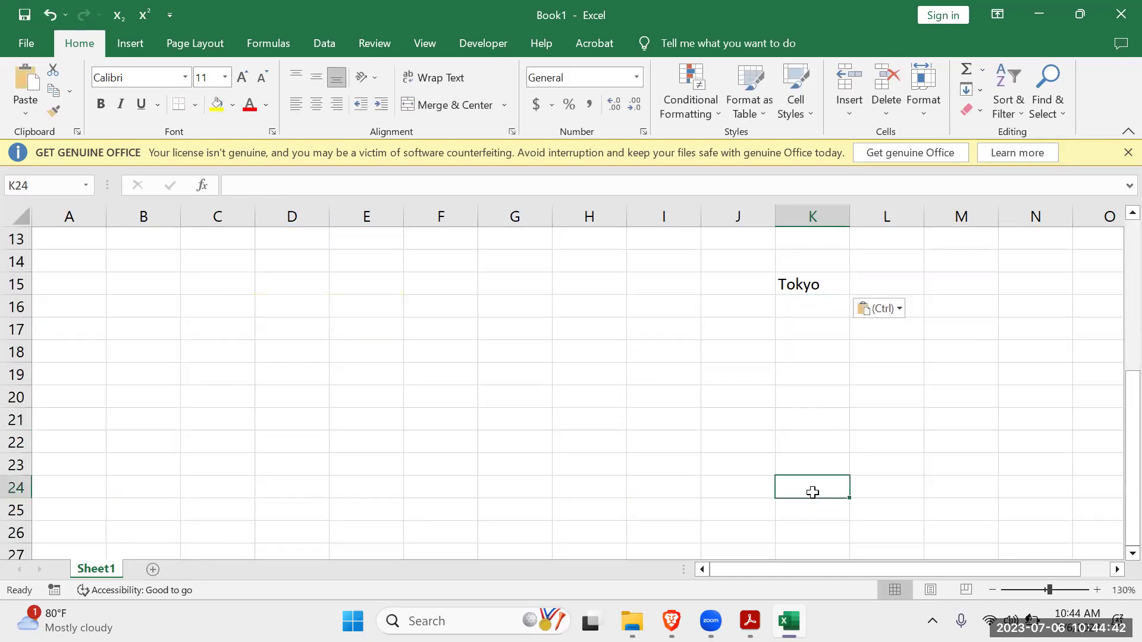
pyautogui.write('Tokyo')
# Copy "London" from cell K9 into cells K13, K17 and K23.
pyautogui.scroll(3, 812, 491)
pyautogui.click(806, 357)
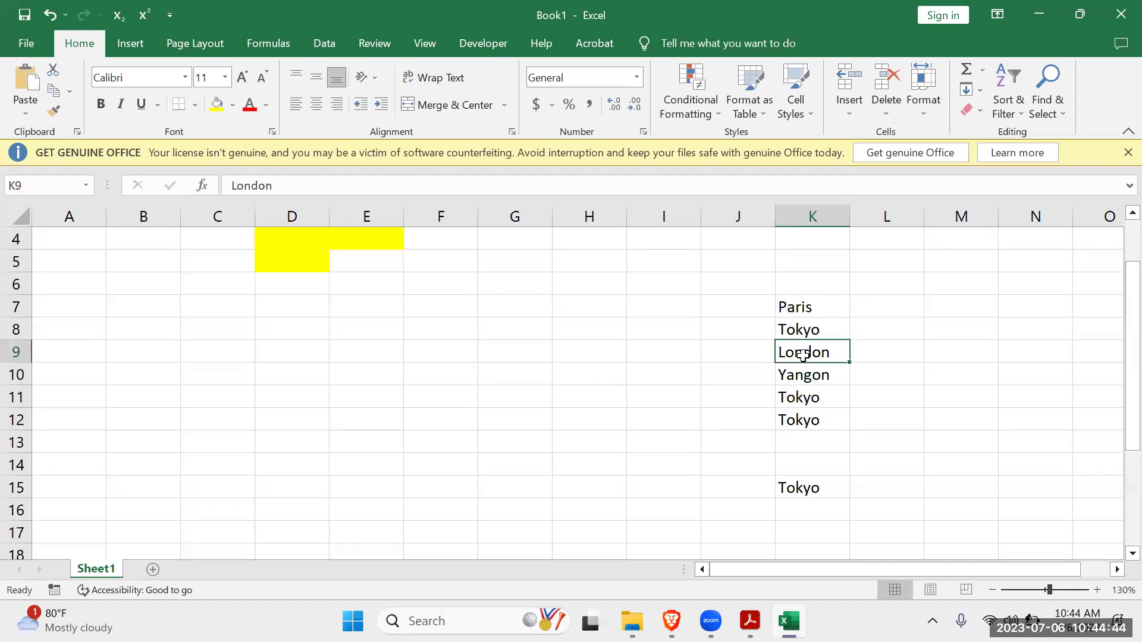
pyautogui.hotkey('ctrl', 'c')
pyautogui.click(816, 447)
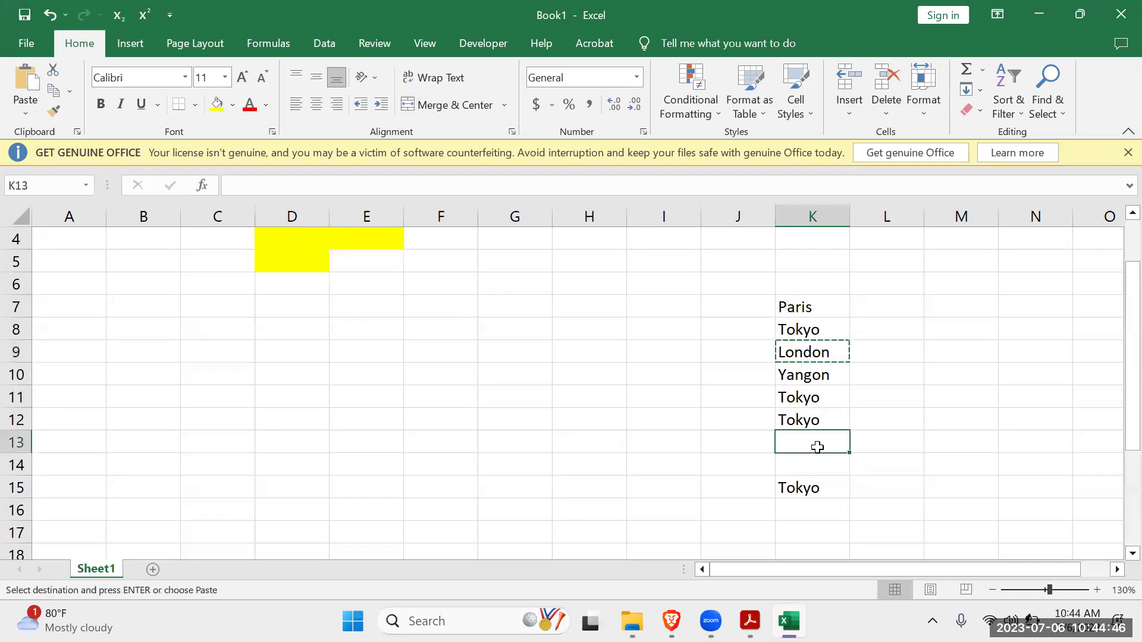
pyautogui.hotkey('ctrl', 'v')
pyautogui.click(805, 466)
pyautogui.click(807, 525)
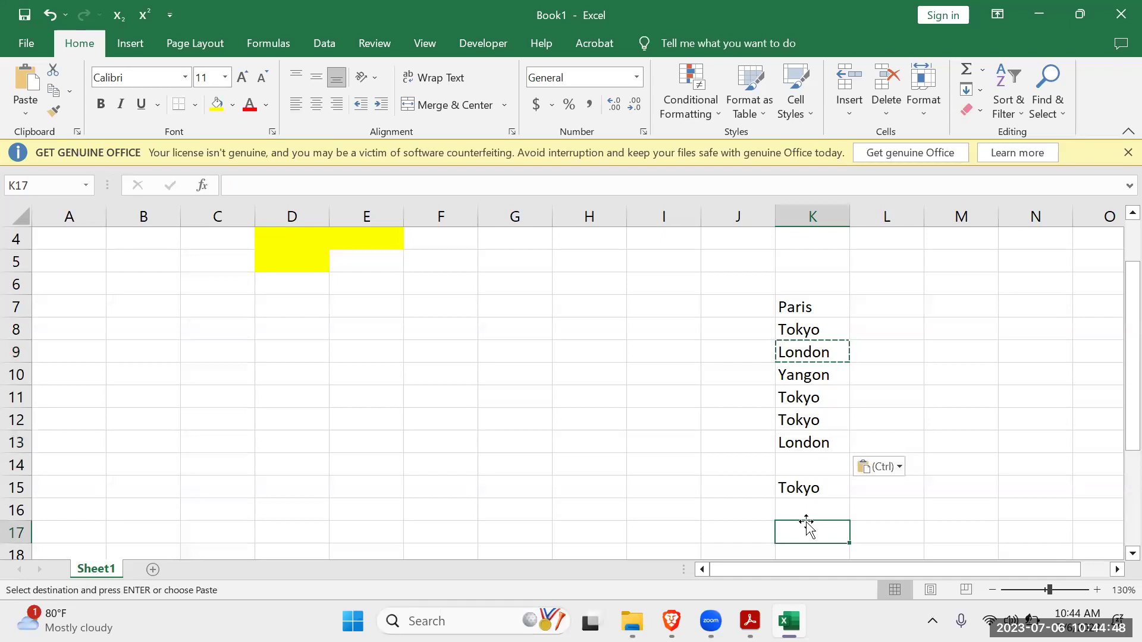
pyautogui.hotkey('ctrl', 'v')
pyautogui.scroll(-2, 805, 521)
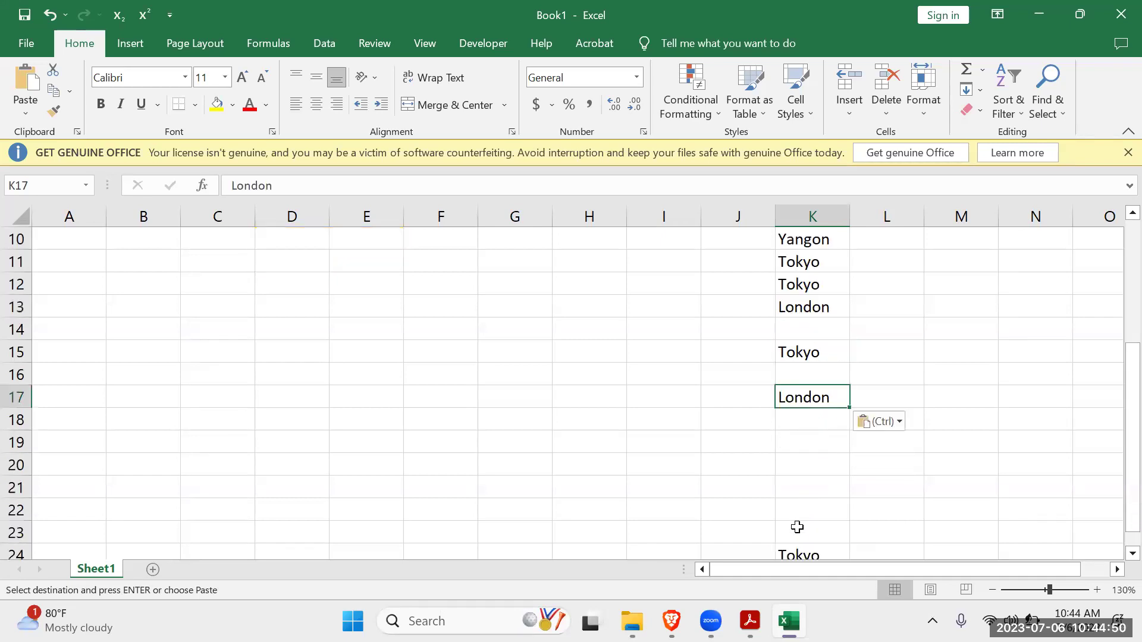
pyautogui.click(797, 527)
pyautogui.hotkey('ctrl', 'v')
# Copy "Yangon" from cell K10 into cells K22 and K18.
pyautogui.scroll(2, 797, 527)
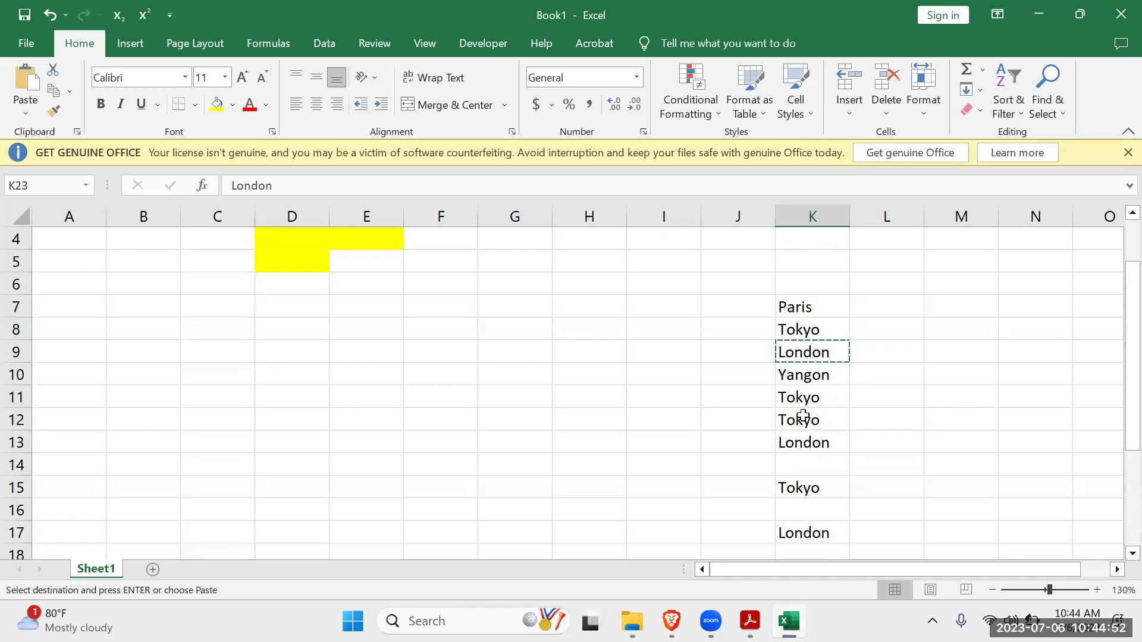
pyautogui.click(803, 378)
pyautogui.hotkey('ctrl', 'c')
pyautogui.scroll(-3, 809, 412)
pyautogui.click(811, 444)
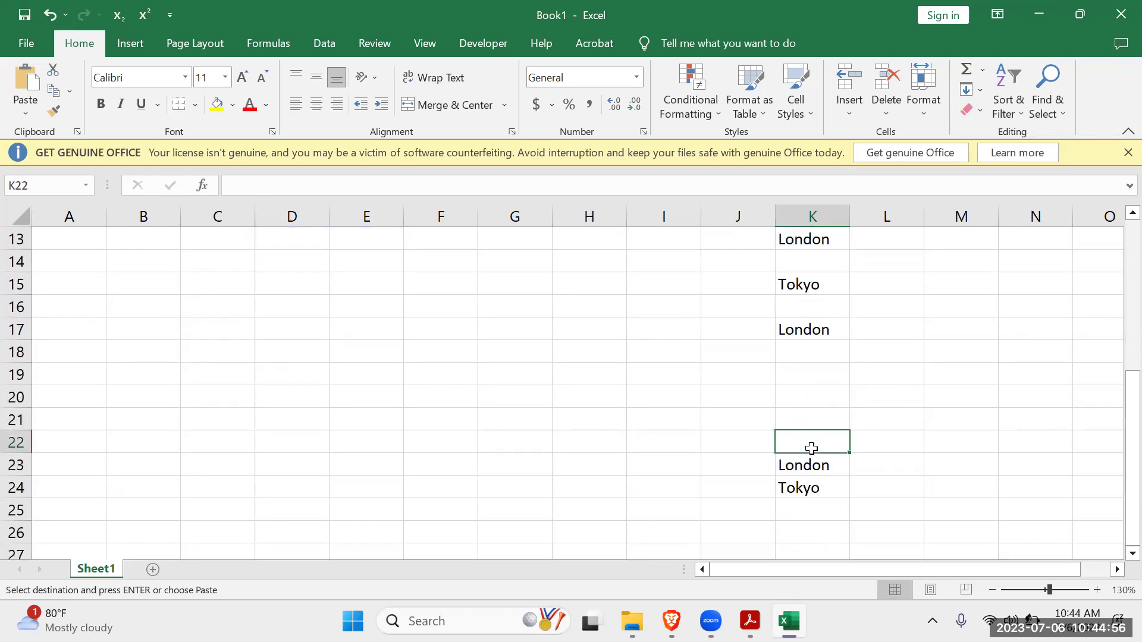
pyautogui.hotkey('ctrl', 'v')
pyautogui.click(810, 350)
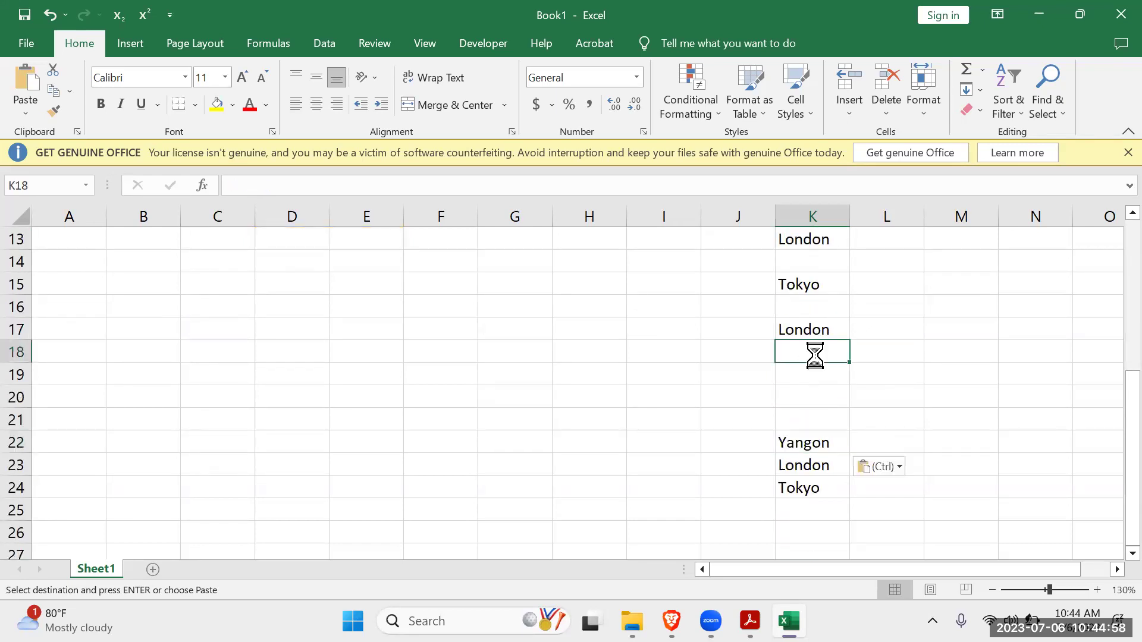
pyautogui.hotkey('ctrl', 'v')
# Copy "Paris" from cell K7 into the empty cells K16, K20 and K21.
pyautogui.scroll(3, 809, 351)
pyautogui.click(807, 312)
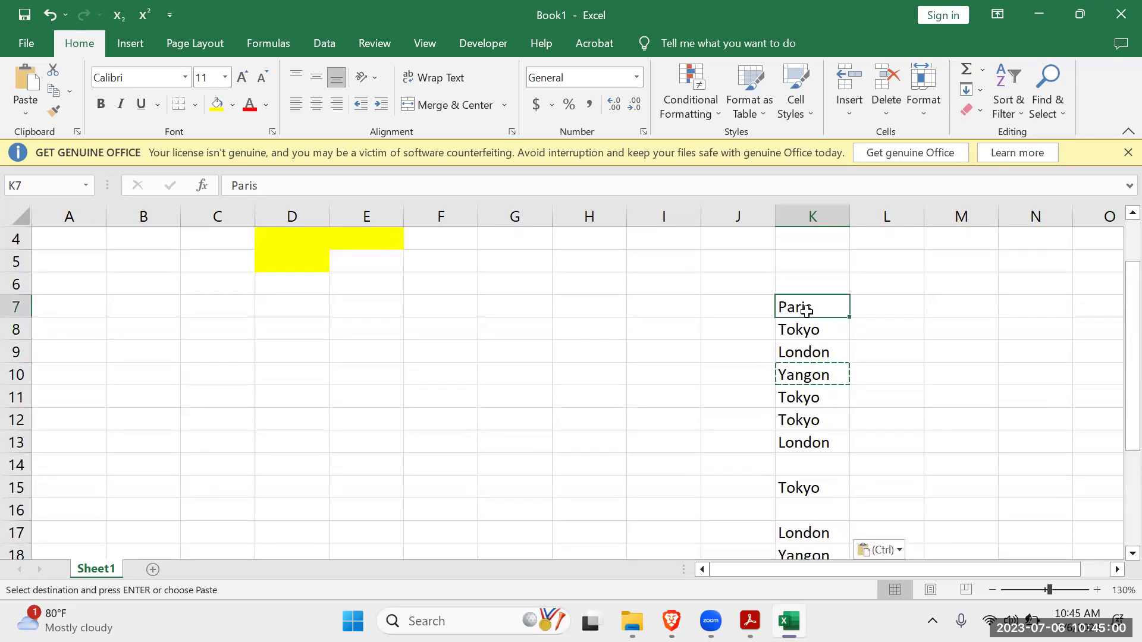
pyautogui.scroll(-2, 814, 440)
pyautogui.click(800, 375)
pyautogui.hotkey('ctrl', 'v')
pyautogui.click(802, 474)
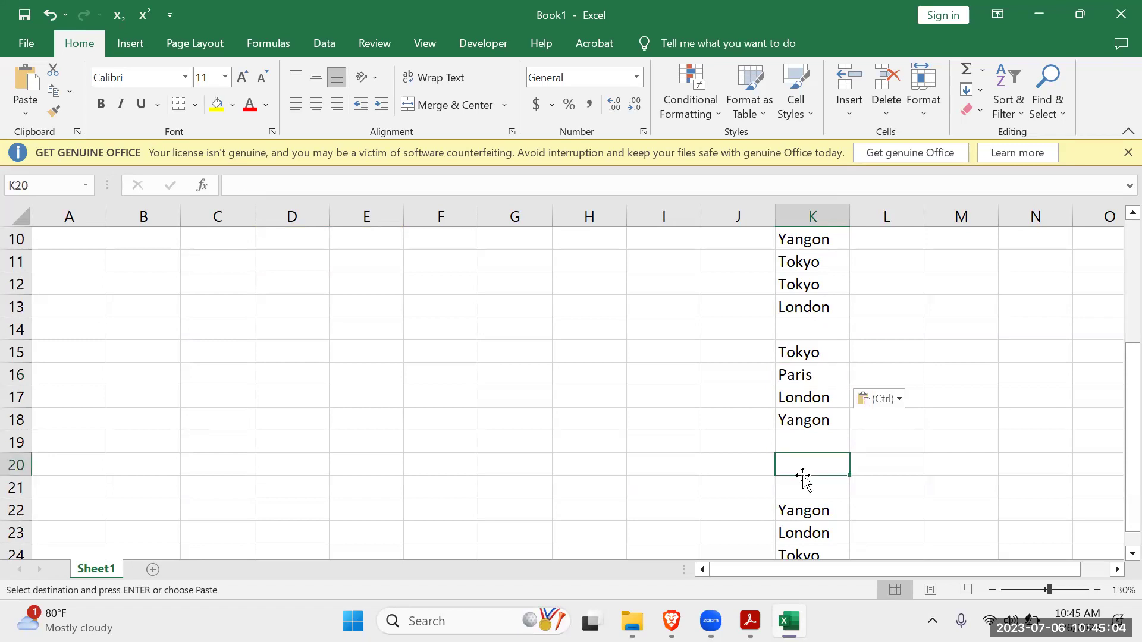
pyautogui.hotkey('ctrl', 'v')
pyautogui.click(809, 488)
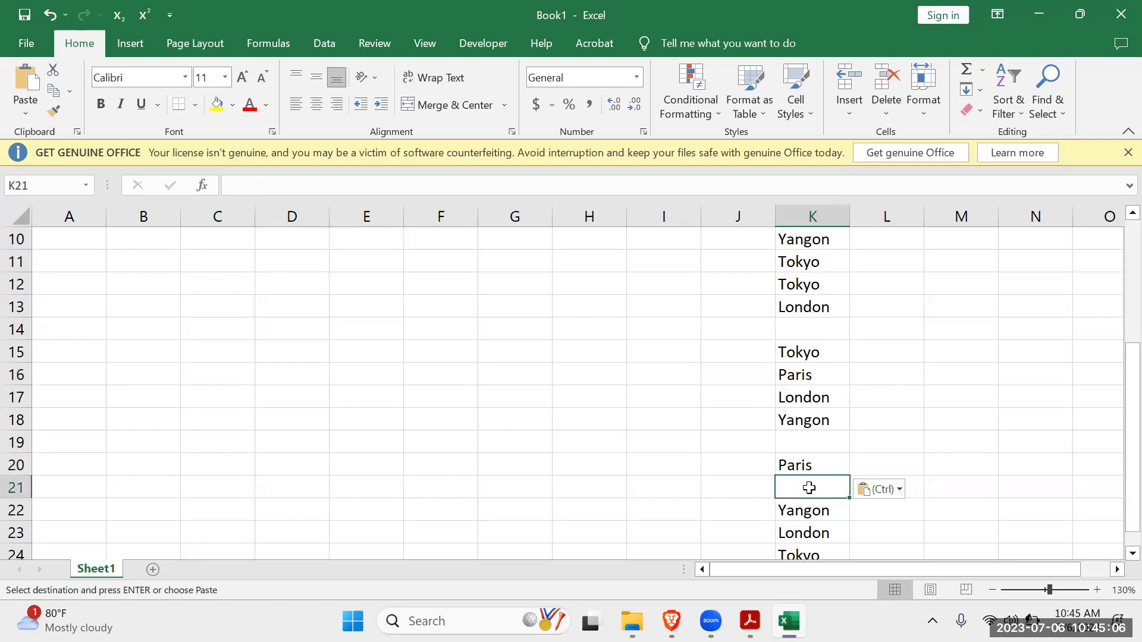
pyautogui.hotkey('ctrl', 'v')
# Copy "London" from cell K9 into the remaining empty cells K14 and K19 of the city list.
pyautogui.scroll(2, 809, 488)
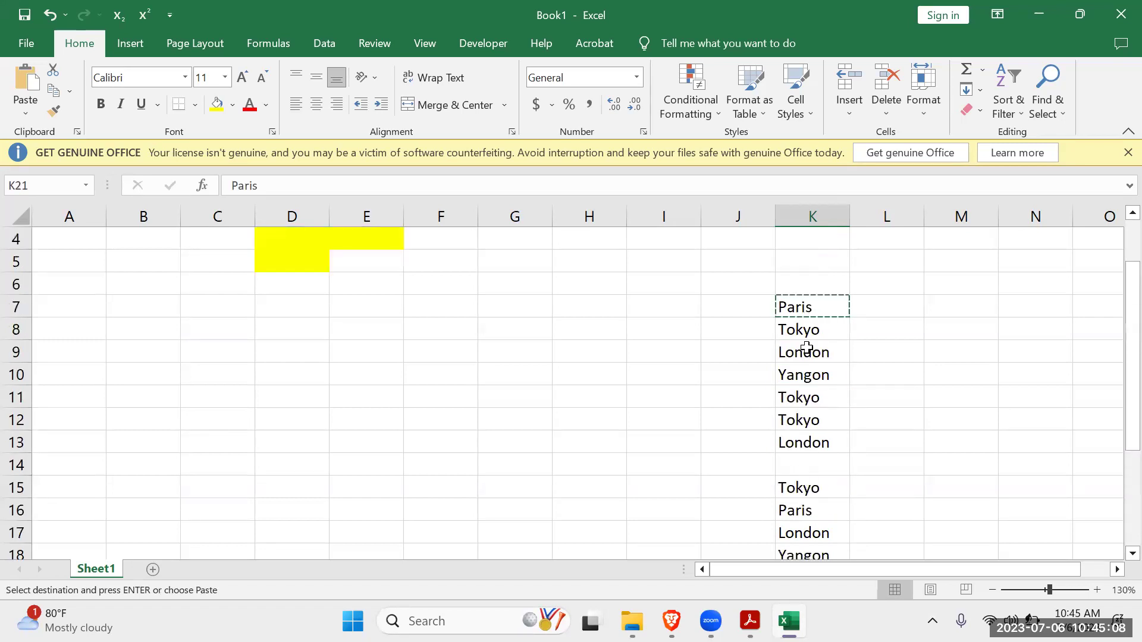
pyautogui.click(801, 329)
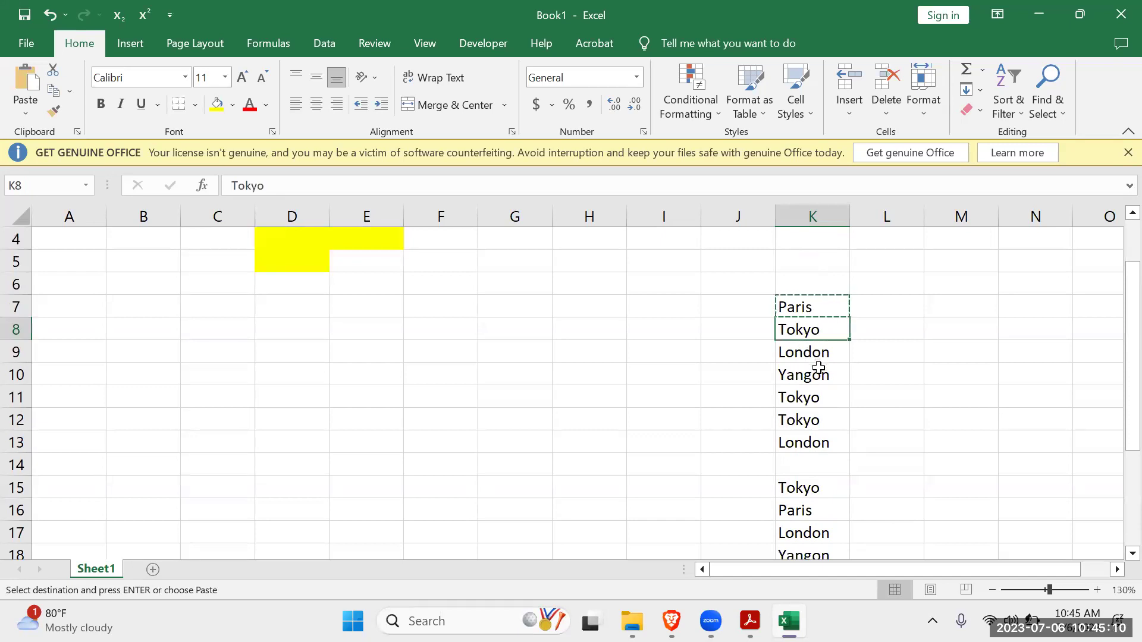
pyautogui.hotkey('ctrl', 'c')
pyautogui.click(801, 356)
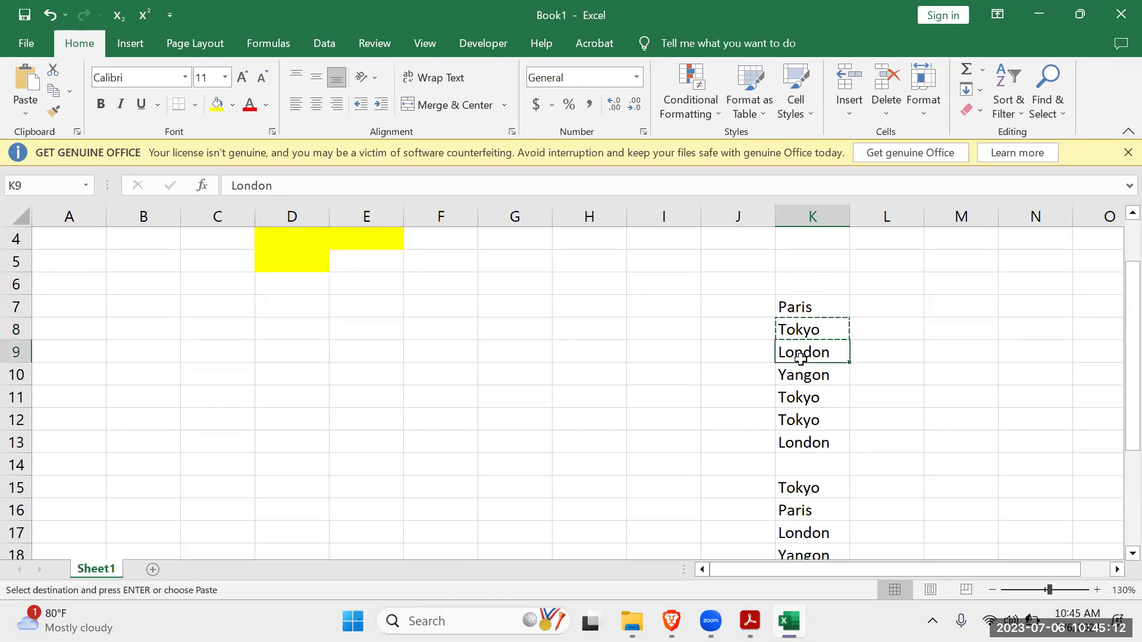
pyautogui.press('Escape')
pyautogui.hotkey('ctrl', 'c')
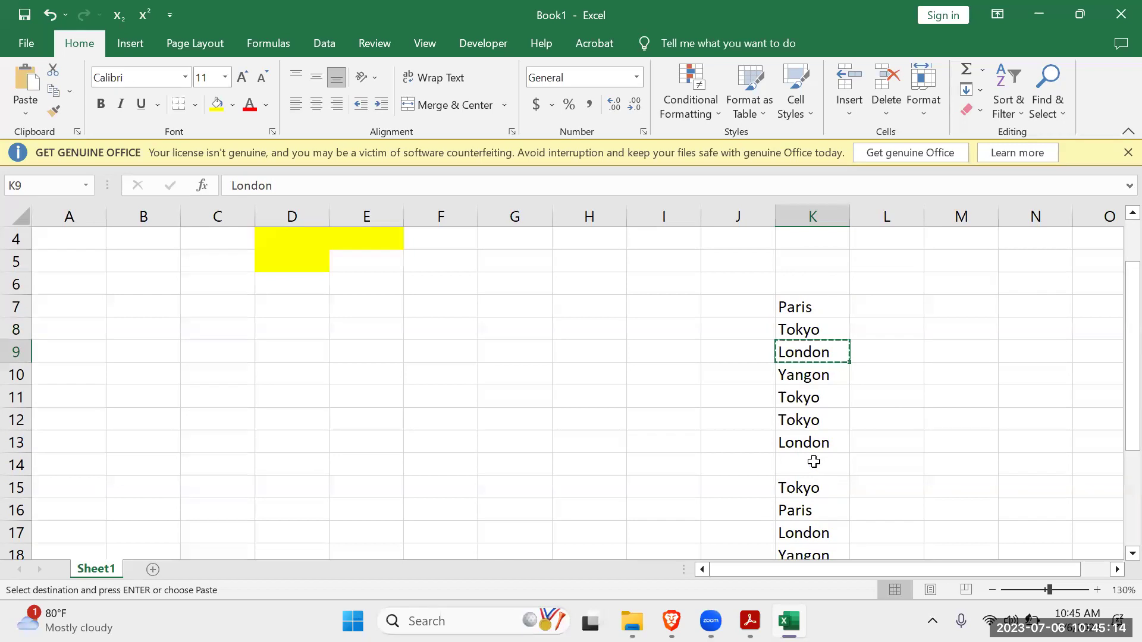
pyautogui.click(813, 463)
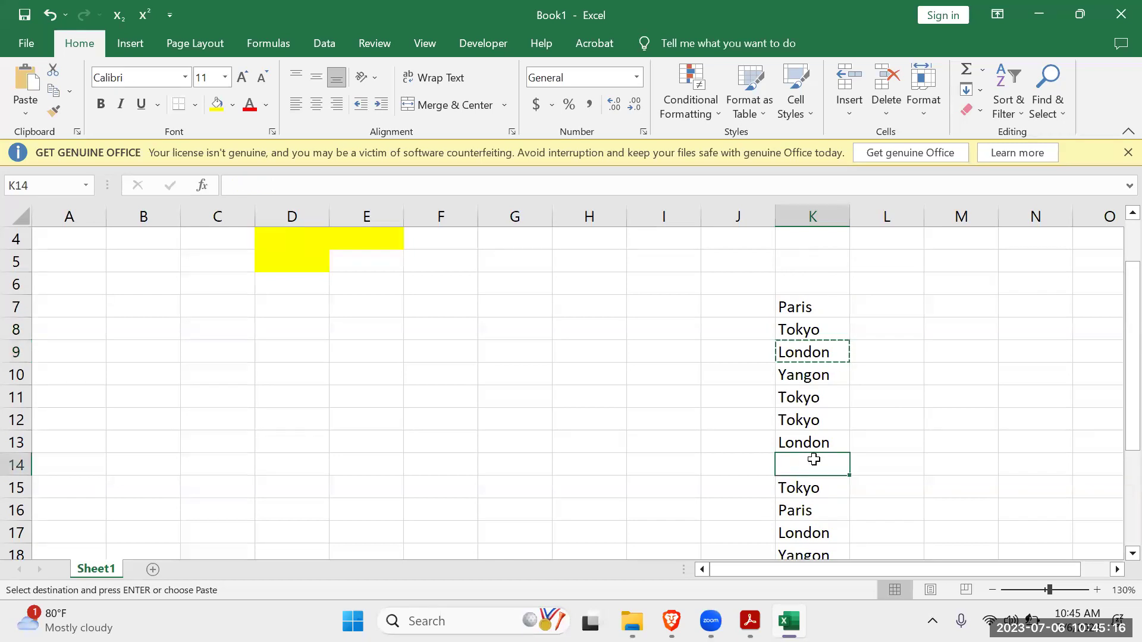
pyautogui.hotkey('ctrl', 'v')
pyautogui.press('ctrl')
pyautogui.scroll(-2, 813, 459)
pyautogui.click(797, 447)
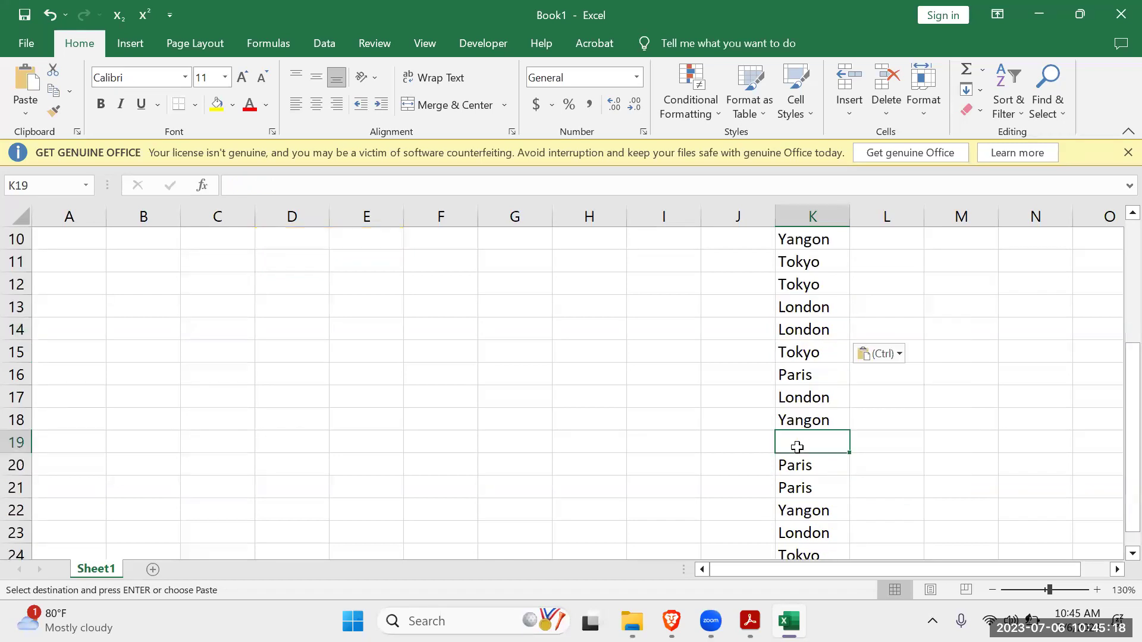
pyautogui.hotkey('ctrl', 'v')
# Start a COUNTIF formula in cell L9 beside the city list.
pyautogui.scroll(-1, 805, 459)
pyautogui.scroll(1, 814, 470)
pyautogui.scroll(1, 817, 474)
pyautogui.keyDown('ctrl'); pyautogui.scroll(-2, 815, 471); pyautogui.keyUp('ctrl')
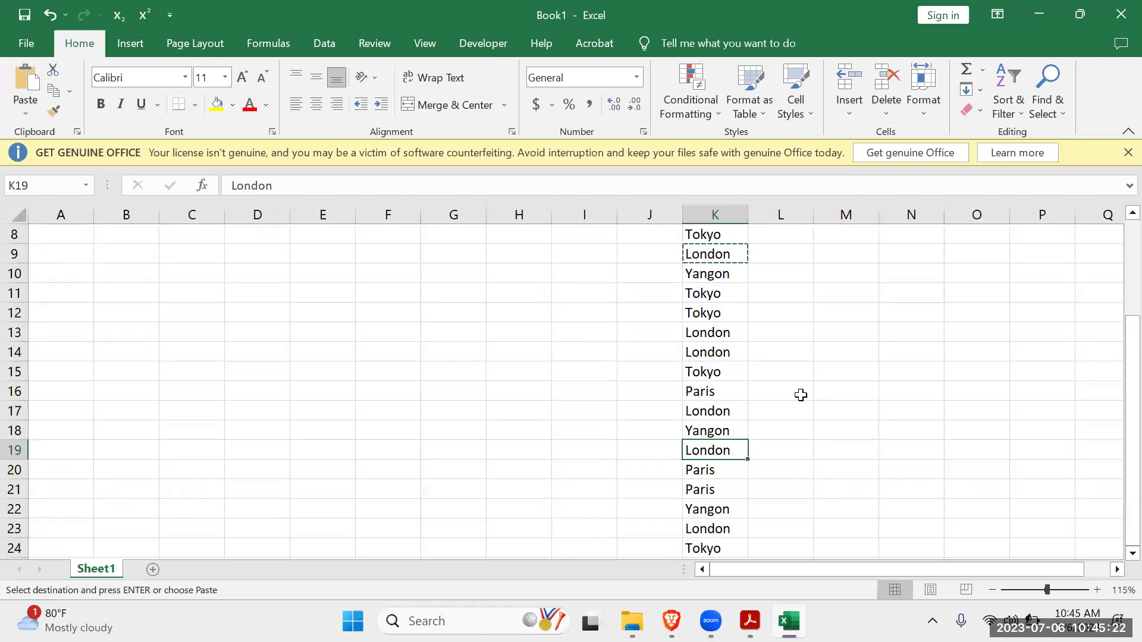
pyautogui.click(801, 395)
pyautogui.click(818, 253)
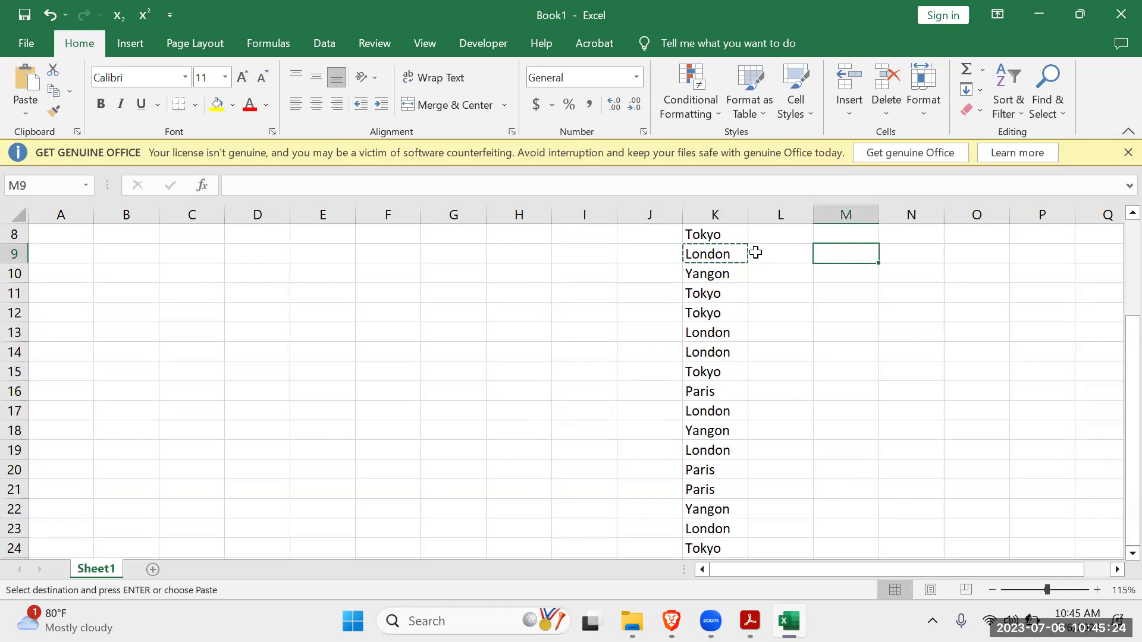
pyautogui.click(787, 255)
pyautogui.press('Escape')
pyautogui.write('=count')
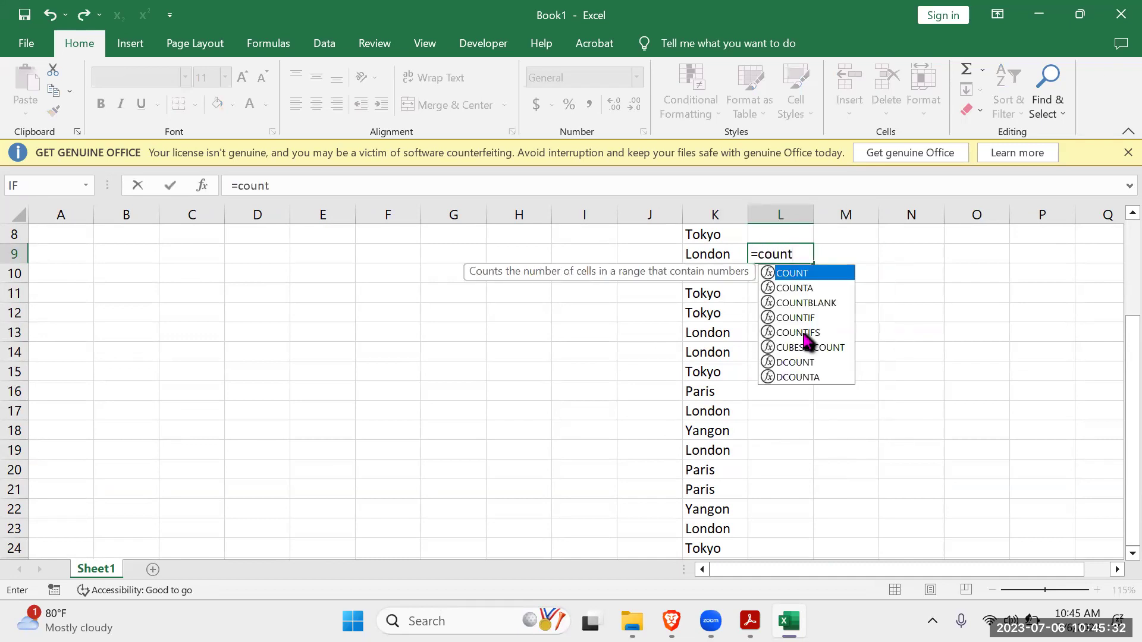
pyautogui.write('if(')
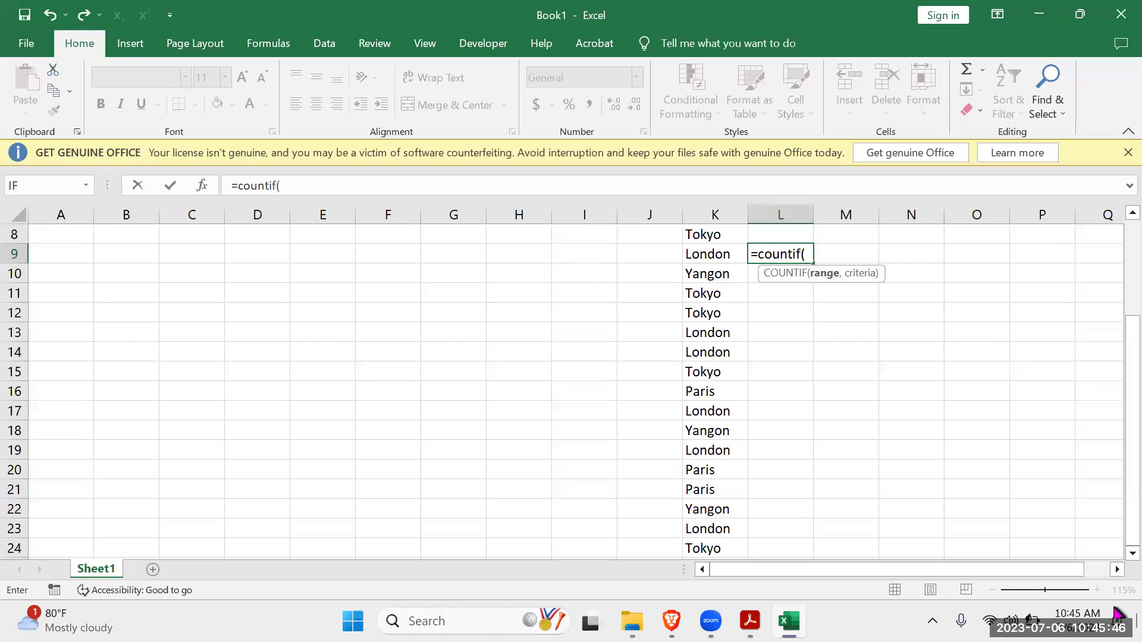
# Complete the COUNTIF formula in L9 with the range K7:K24 and the criterion "London".
pyautogui.scroll(2, 823, 283)
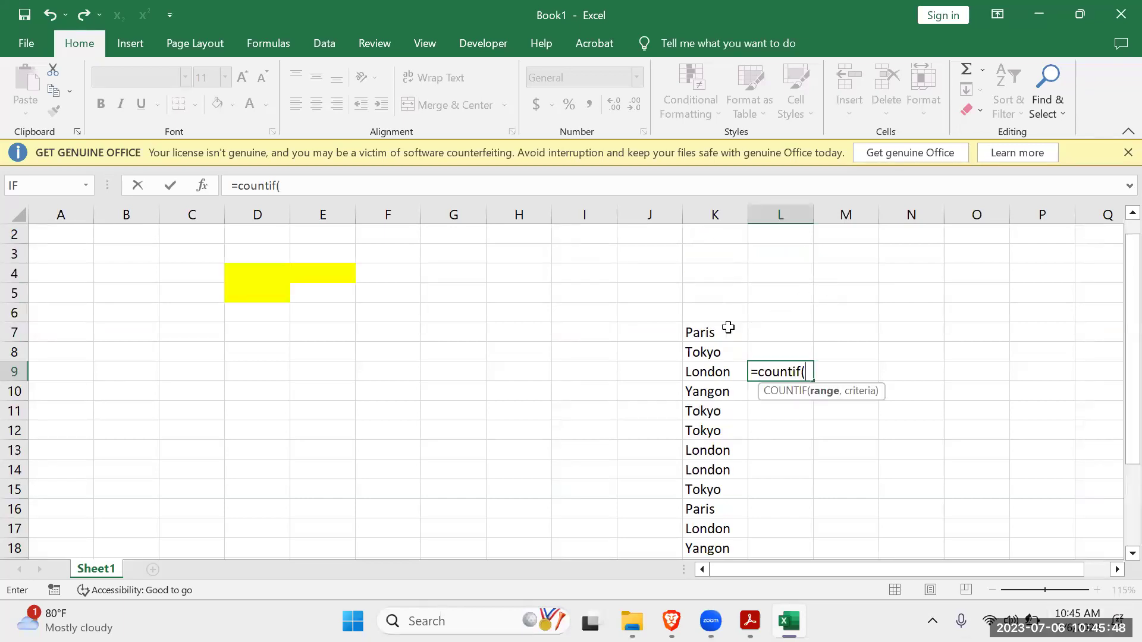
pyautogui.moveTo(706, 331); pyautogui.dragTo(716, 529)
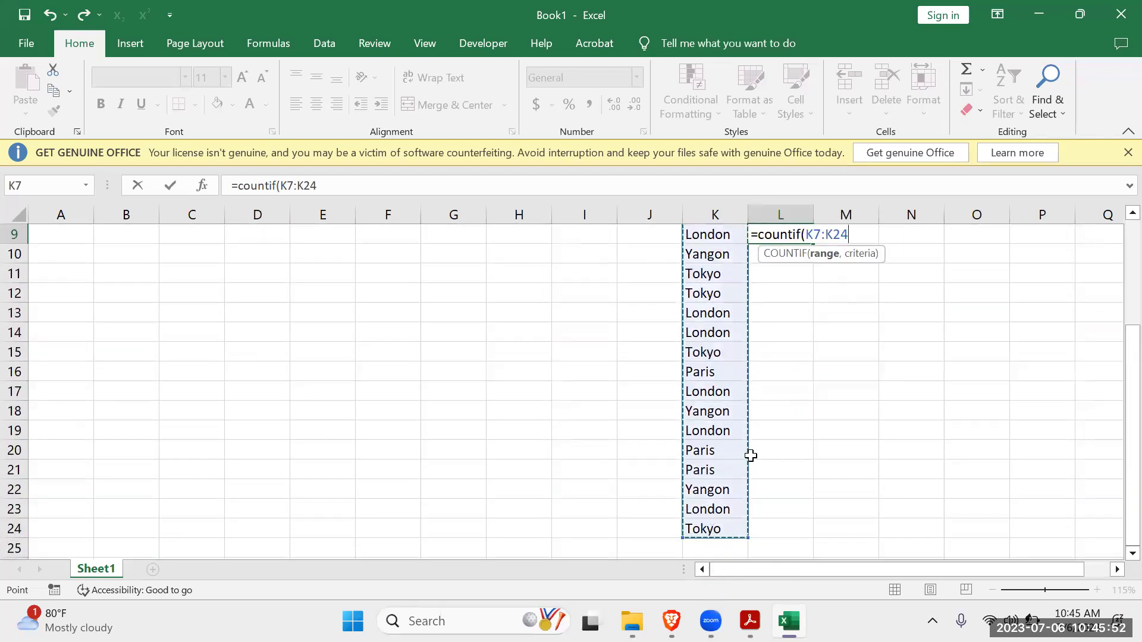
pyautogui.write(',')
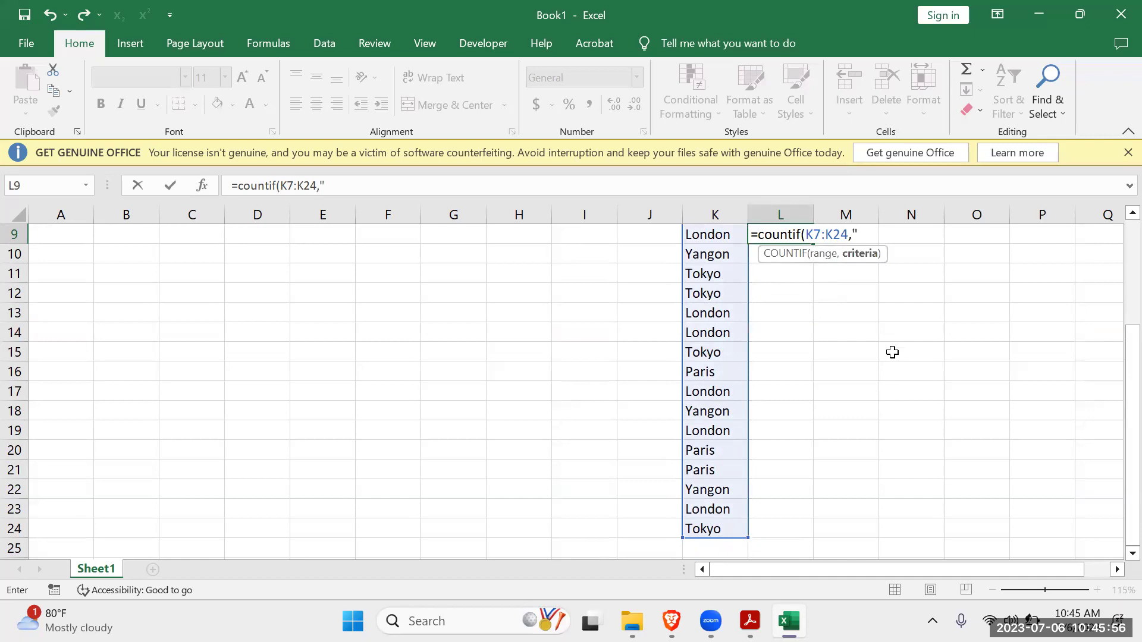
pyautogui.write('"London")')
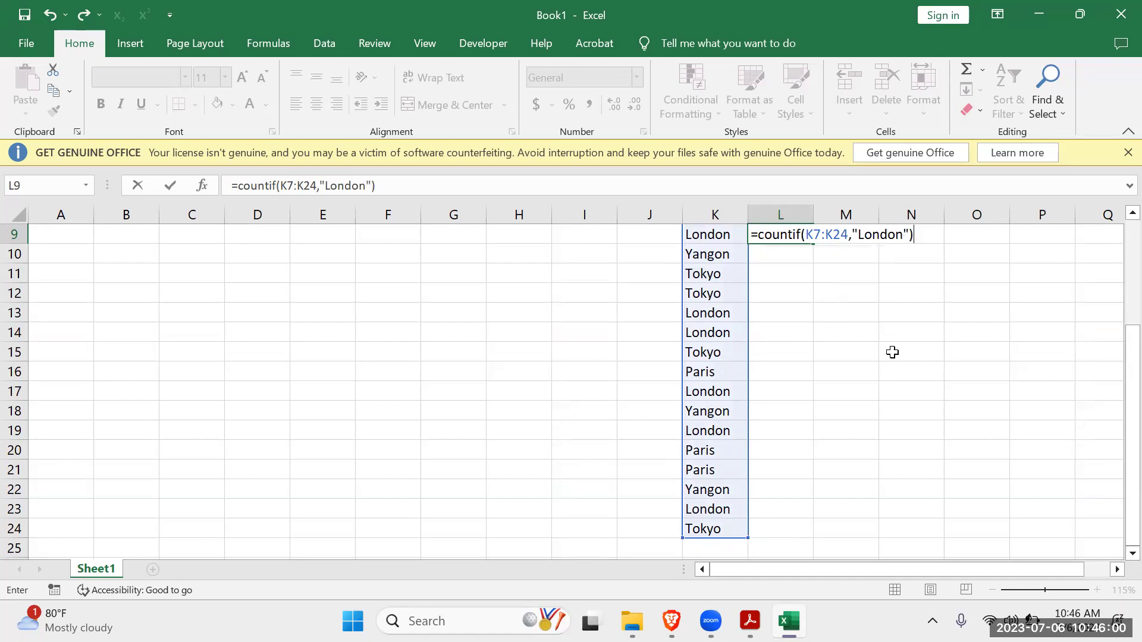
pyautogui.press('Return')
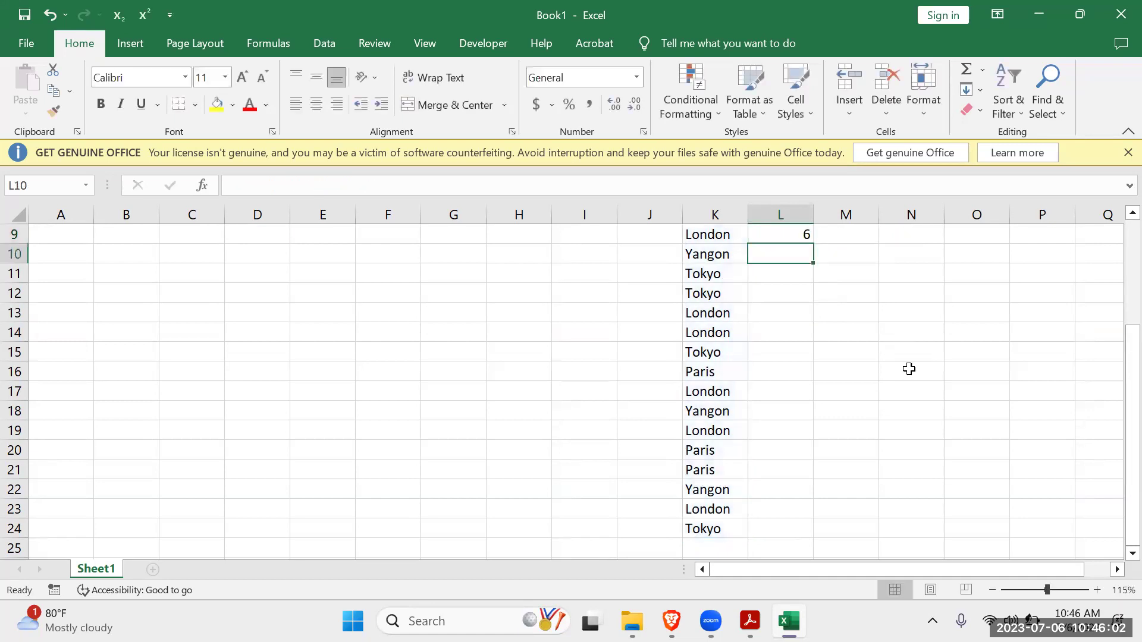
# Enter a COUNTIF formula in cell L10 with the range K7:K24 and the criterion "Tokyo".
pyautogui.scroll(1, 786, 339)
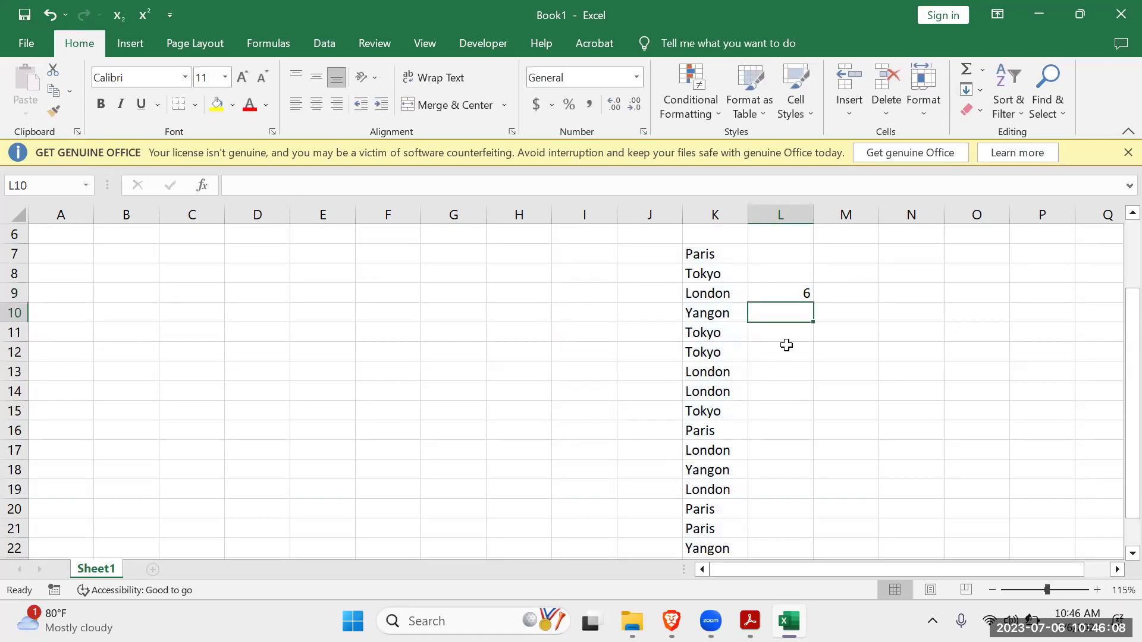
pyautogui.write('=')
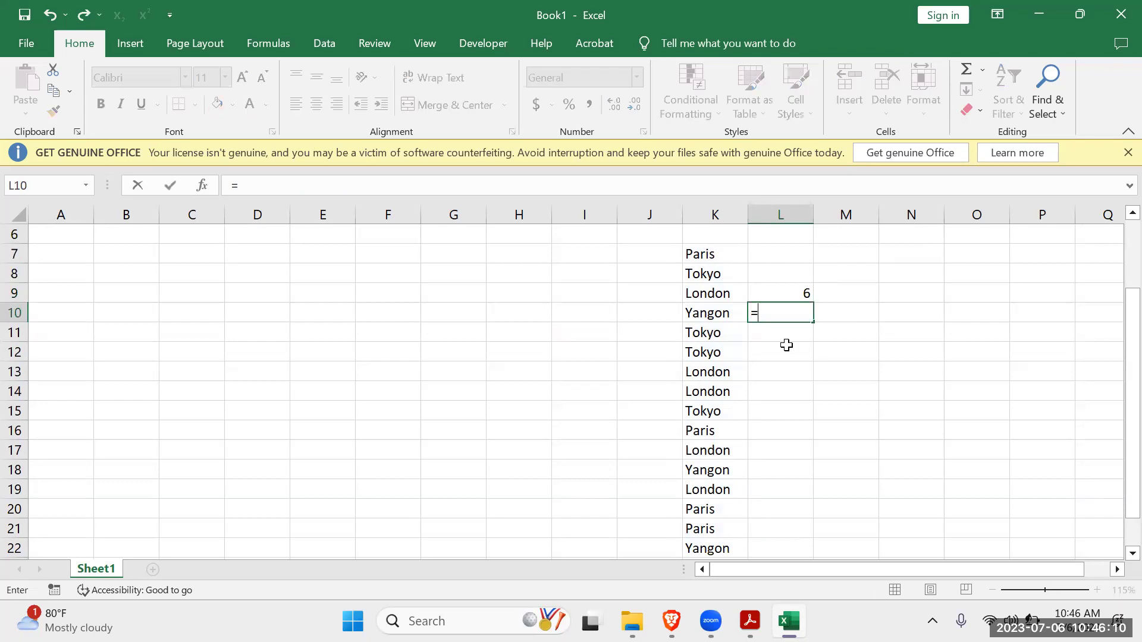
pyautogui.write('countif')
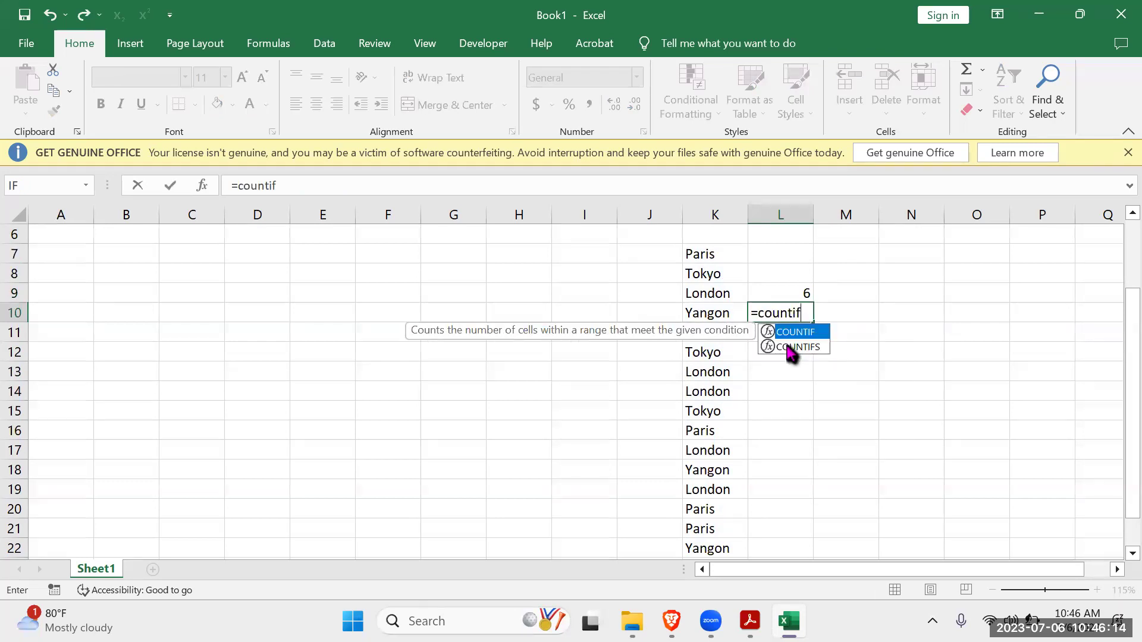
pyautogui.press('Tab')
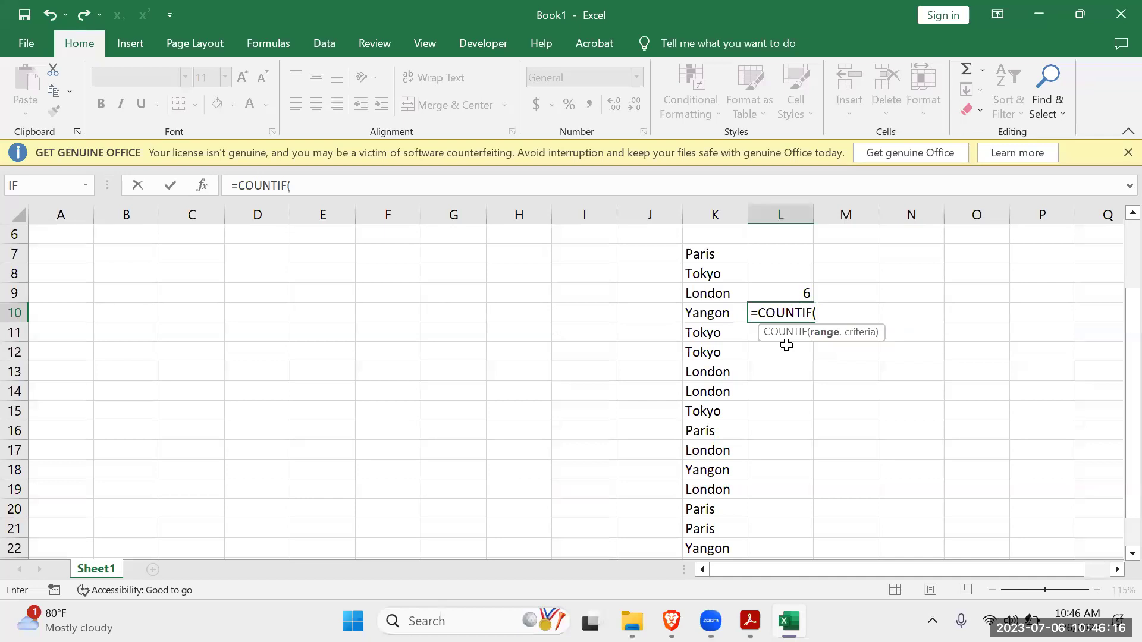
pyautogui.moveTo(714, 257); pyautogui.dragTo(697, 516)
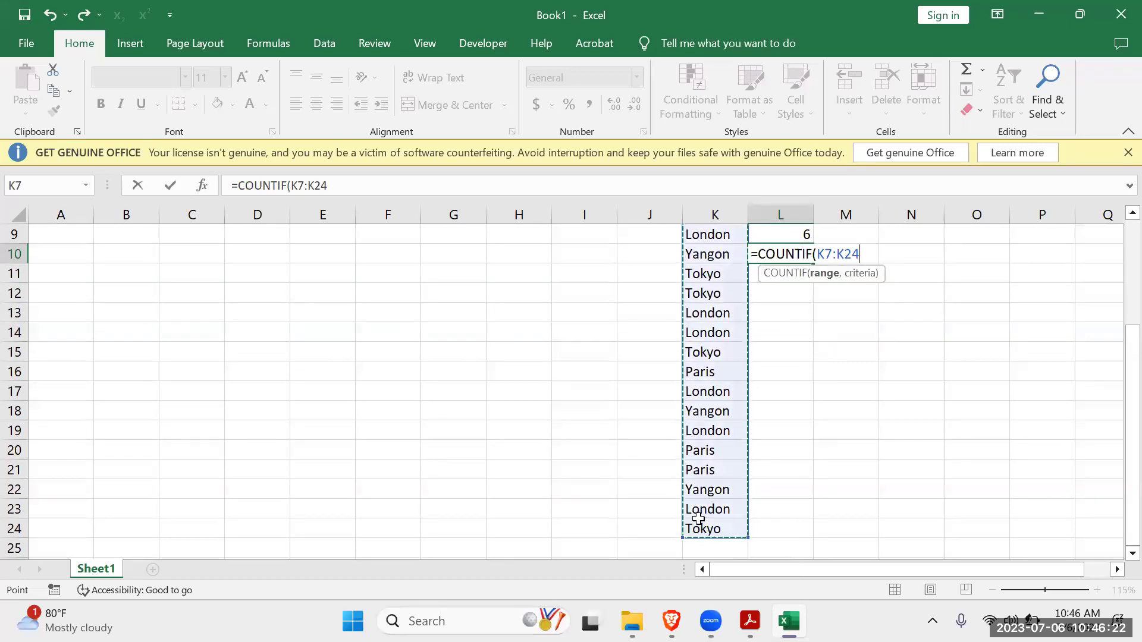
pyautogui.write(',"Tp')
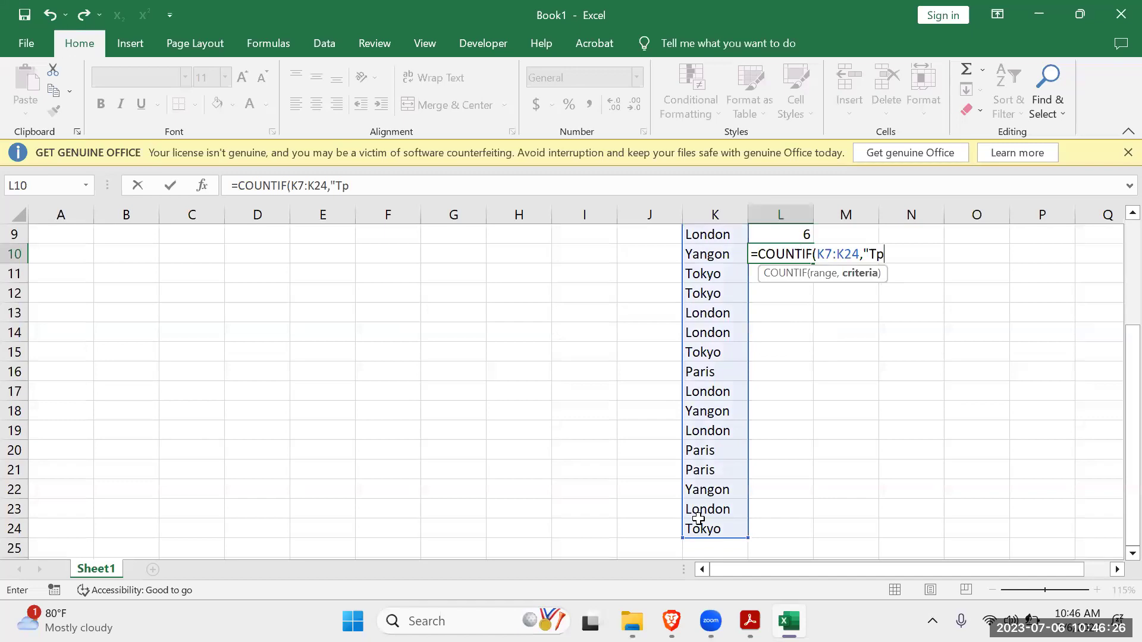
pyautogui.press('BackSpace')
pyautogui.press('BackSpace')
pyautogui.press('BackSpace')
pyautogui.write('okyo")')
pyautogui.press('Return')
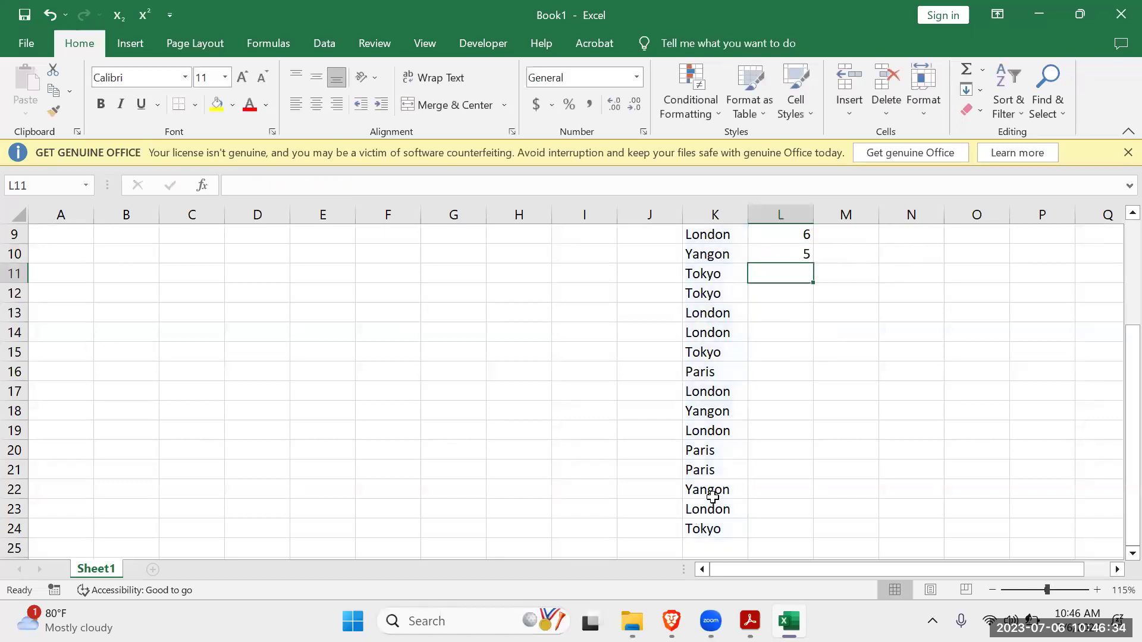
# Insert the COUNTIF function in cell L11 using the Insert Function dialog, and move its arguments dialog clear of the city list.
pyautogui.scroll(1, 803, 288)
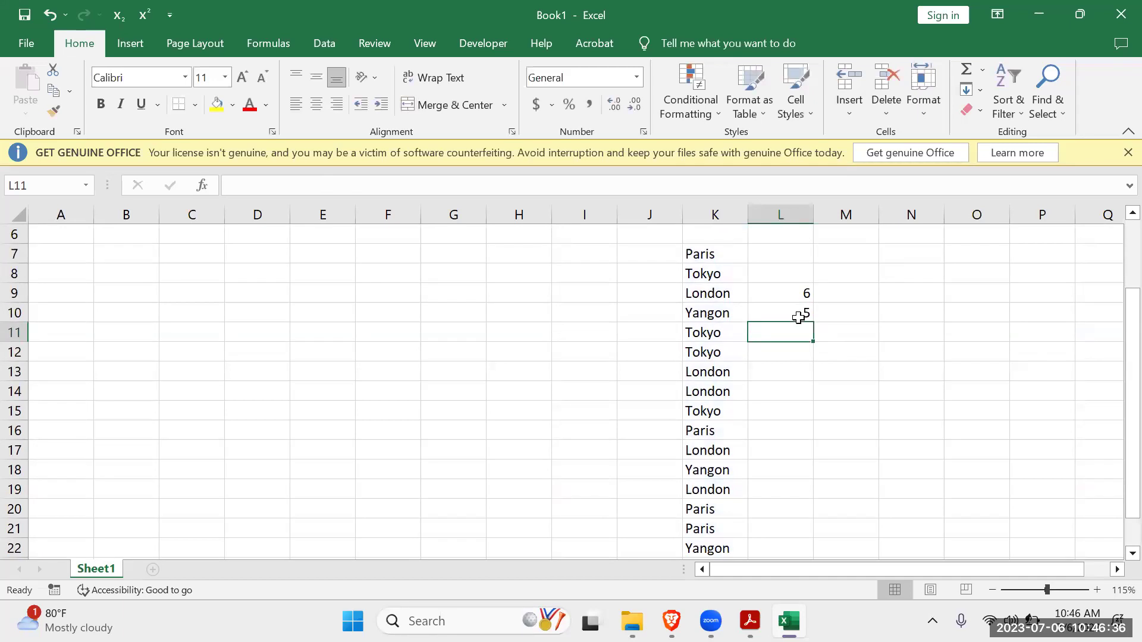
pyautogui.click(796, 345)
pyautogui.click(786, 329)
pyautogui.click(202, 186)
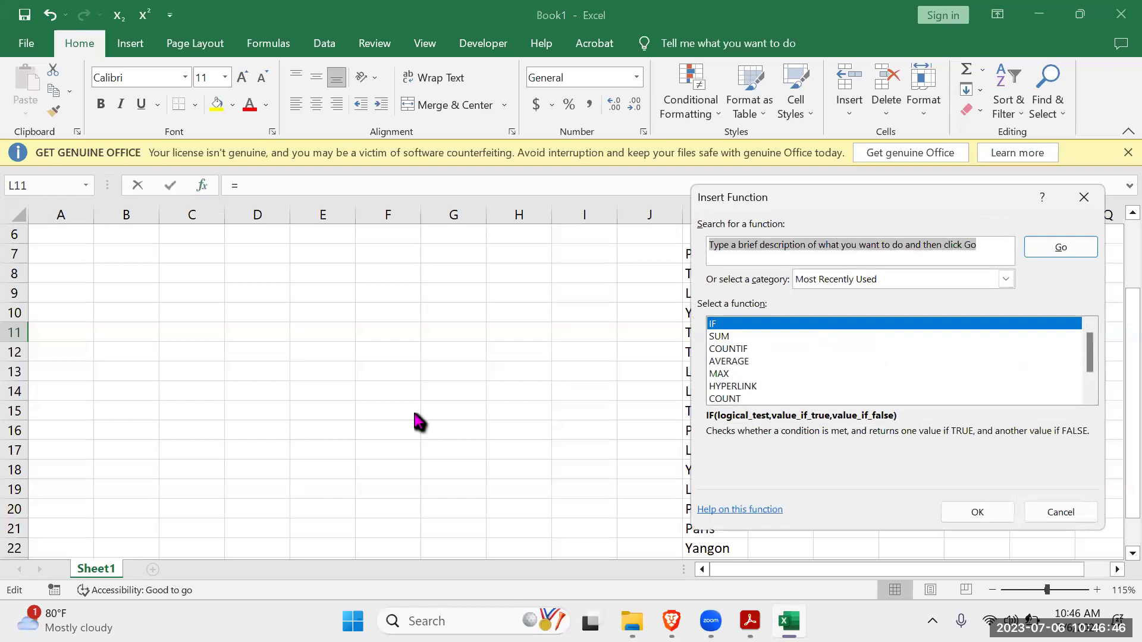
pyautogui.click(747, 350)
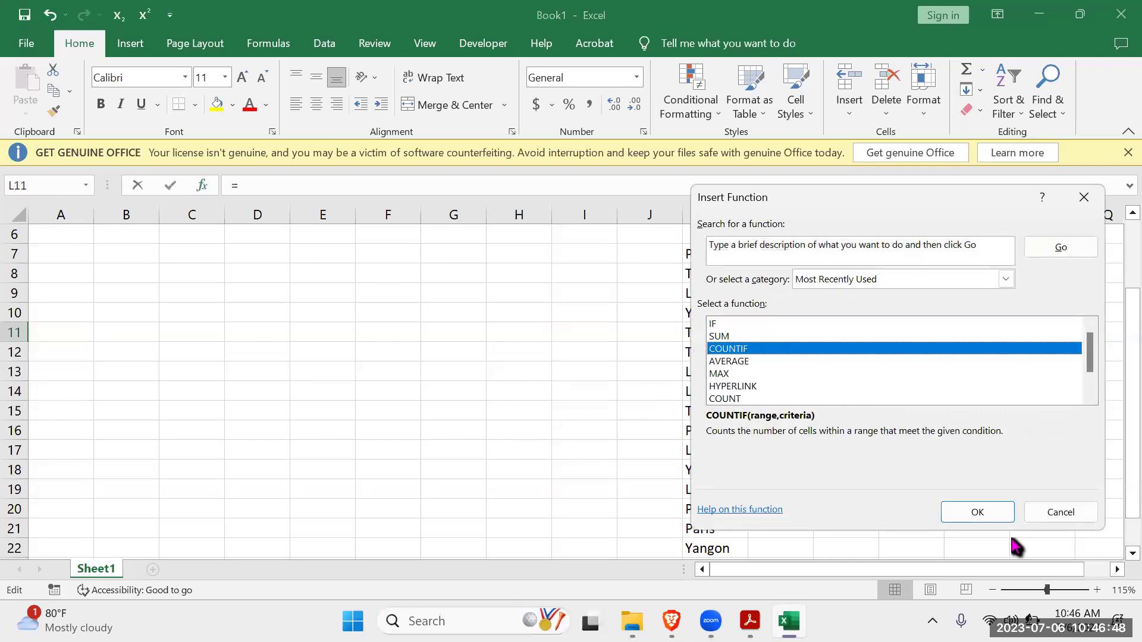
pyautogui.click(989, 526)
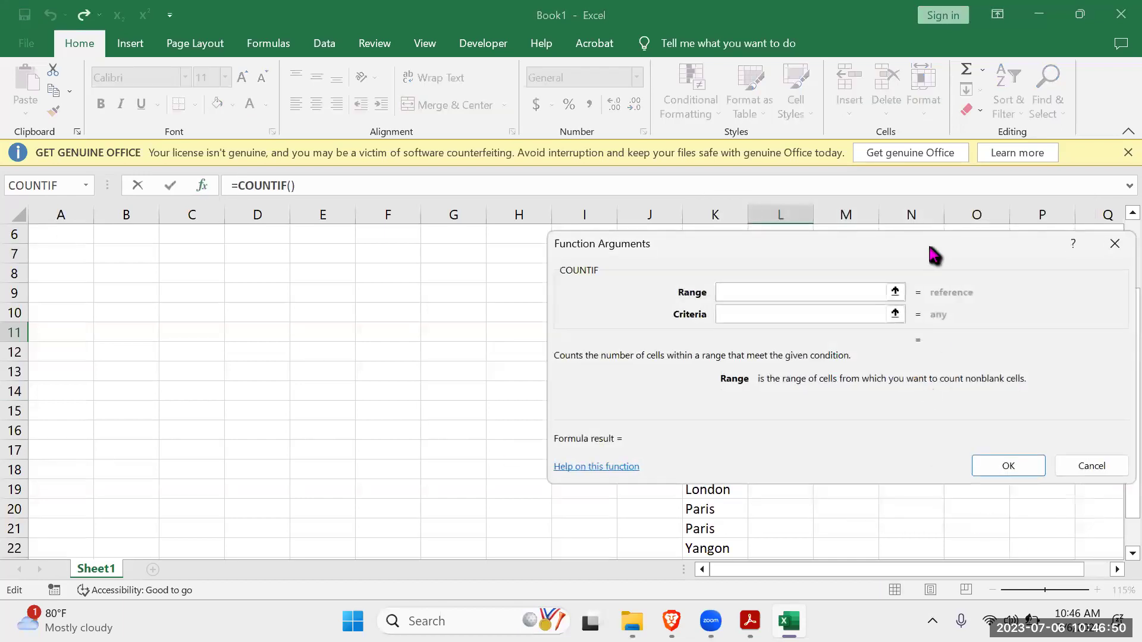
pyautogui.moveTo(929, 250); pyautogui.dragTo(443, 255)
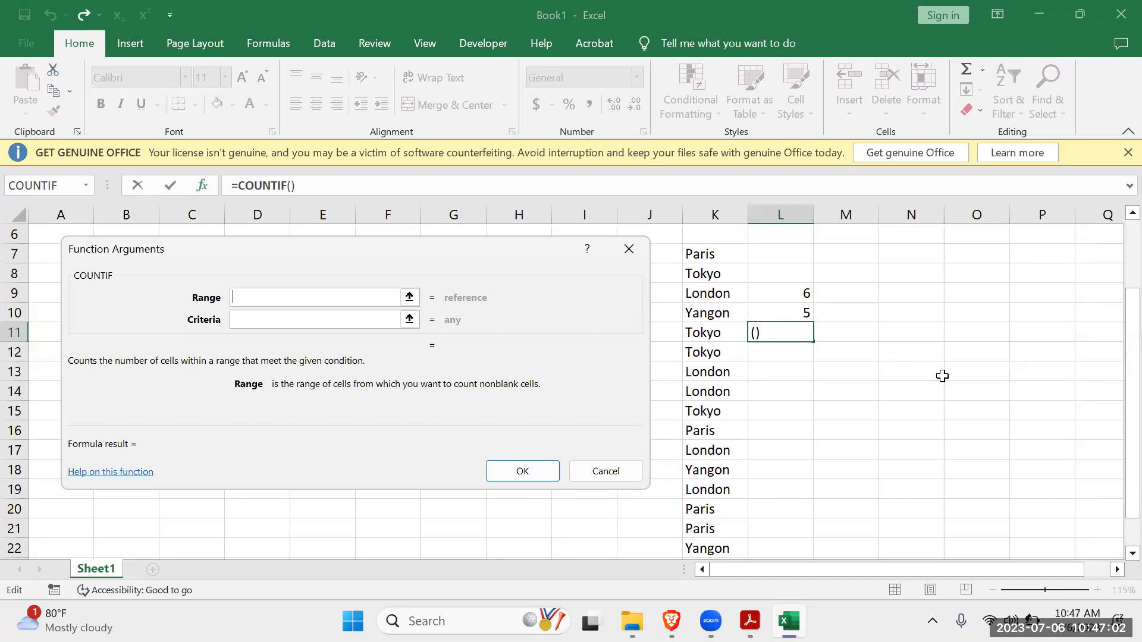
# Set the COUNTIF range to K7:K24 and the criterion to "Yangon", accepting the proposed correction of the closing quotation mark.
pyautogui.click(699, 252)
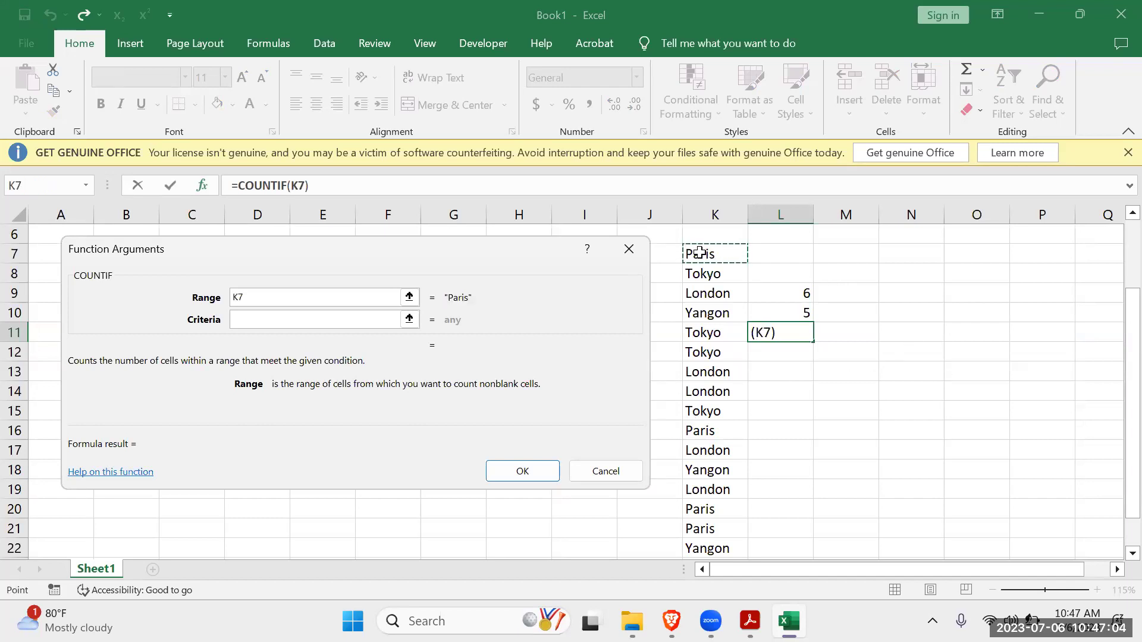
pyautogui.moveTo(699, 252); pyautogui.dragTo(702, 500)
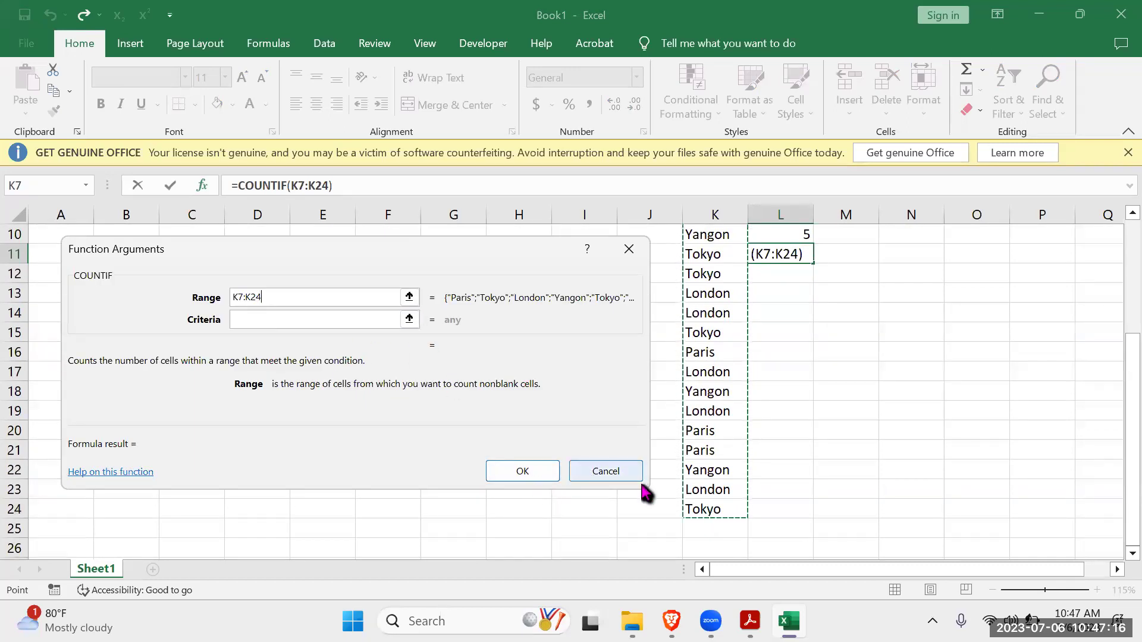
pyautogui.click(303, 318)
pyautogui.write('"')
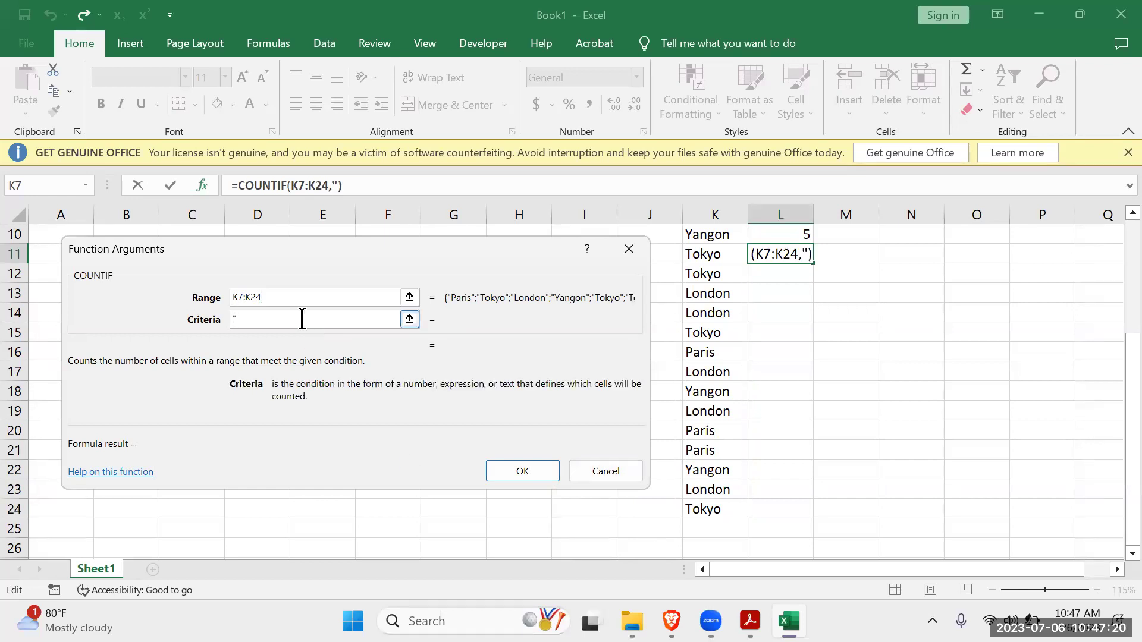
pyautogui.write('Yan')
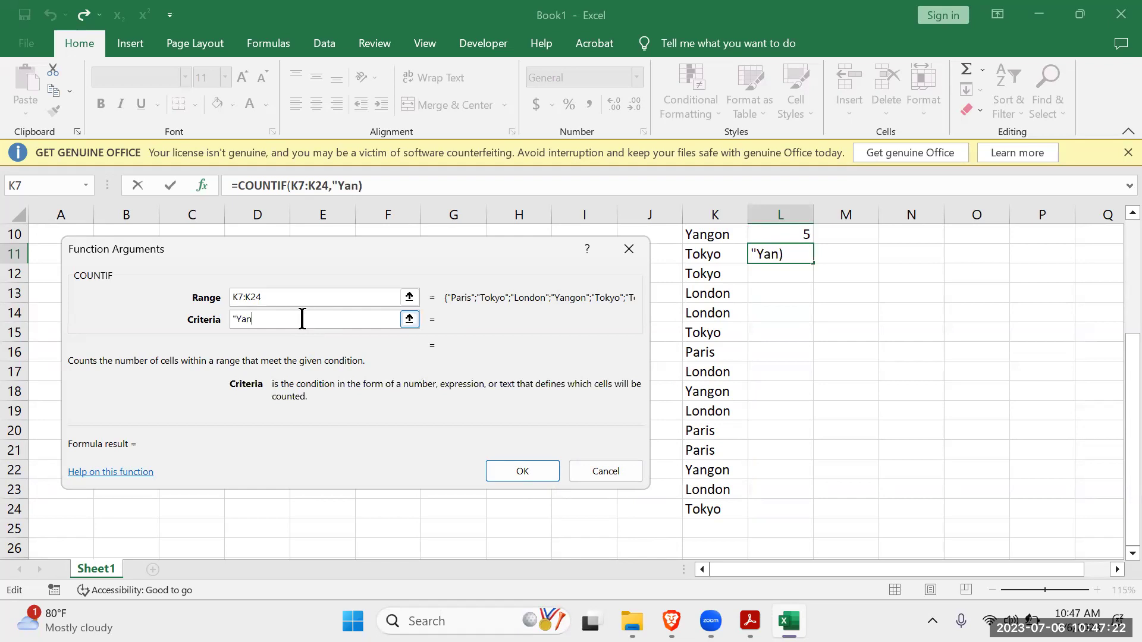
pyautogui.write('gon')
pyautogui.press('Return')
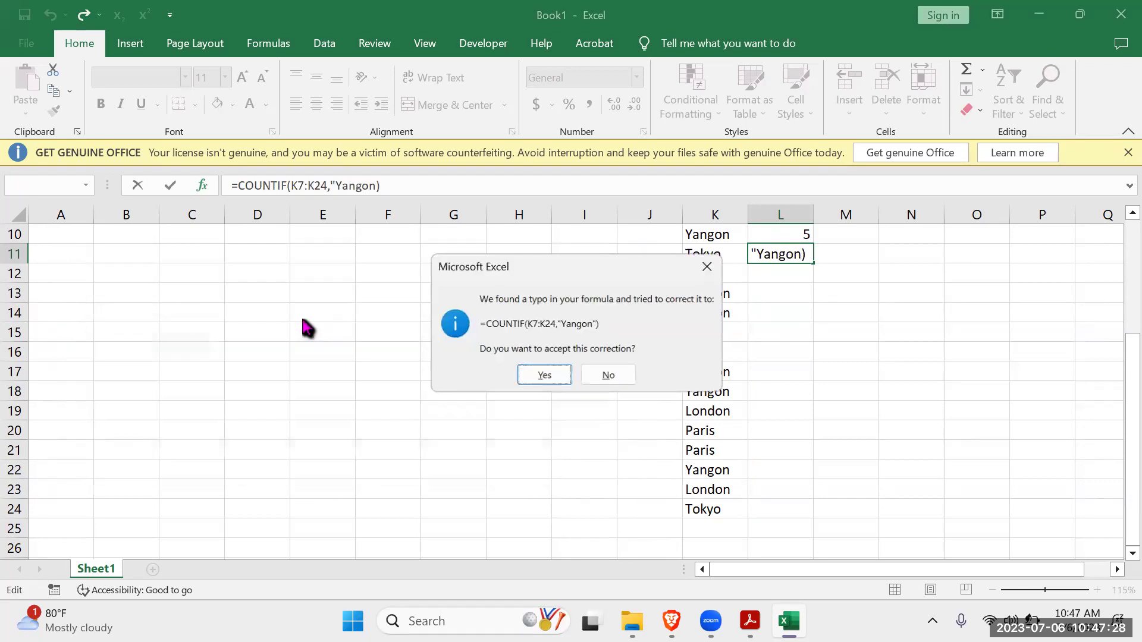
pyautogui.press('Return')
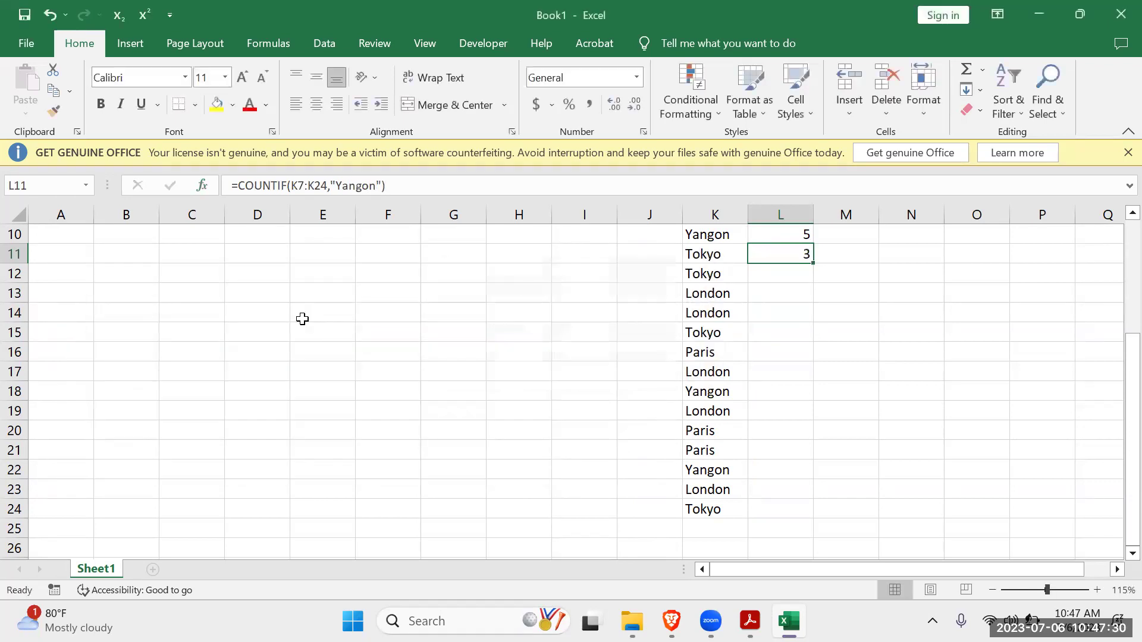
# Examine the range and criterion of the COUNTIF formula in cell L11.
pyautogui.scroll(2, 862, 287)
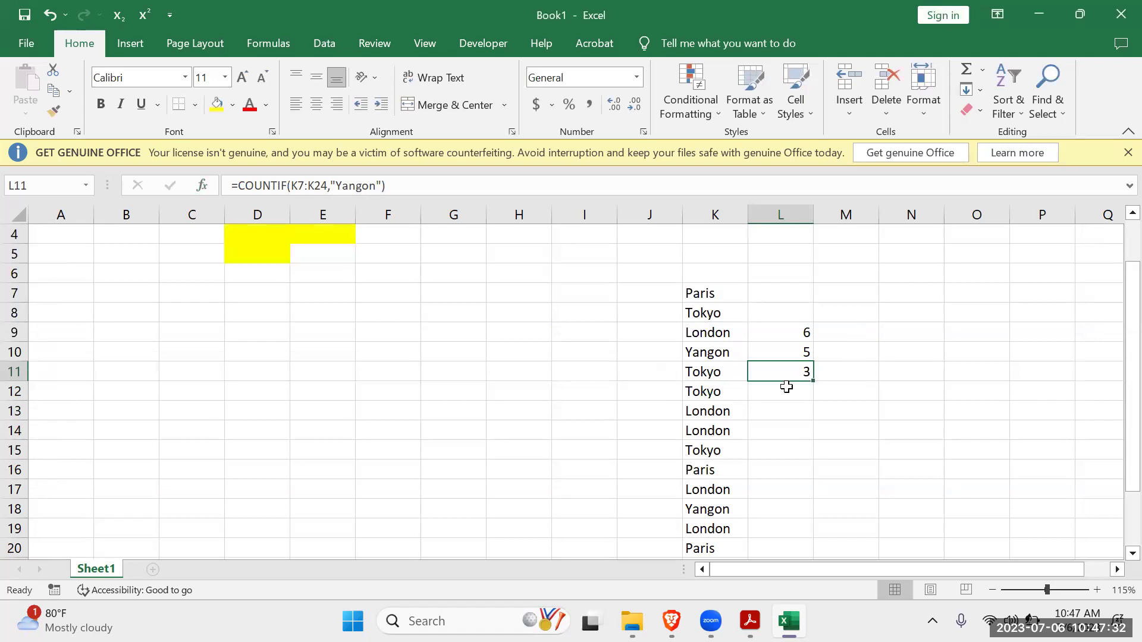
pyautogui.doubleClick(776, 371)
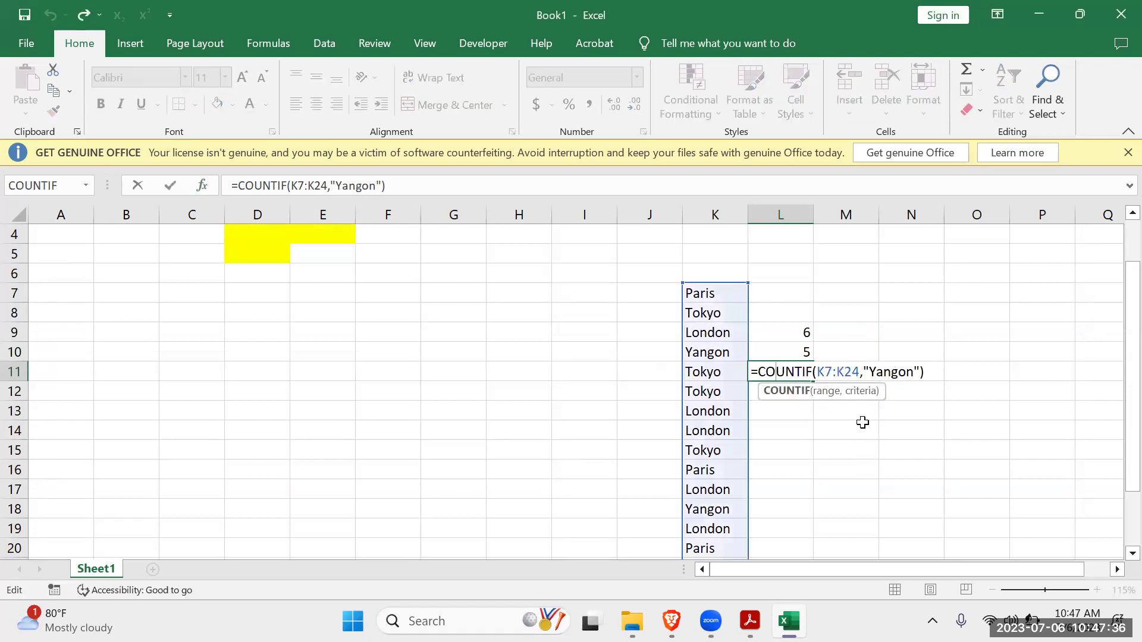
pyautogui.press('Return')
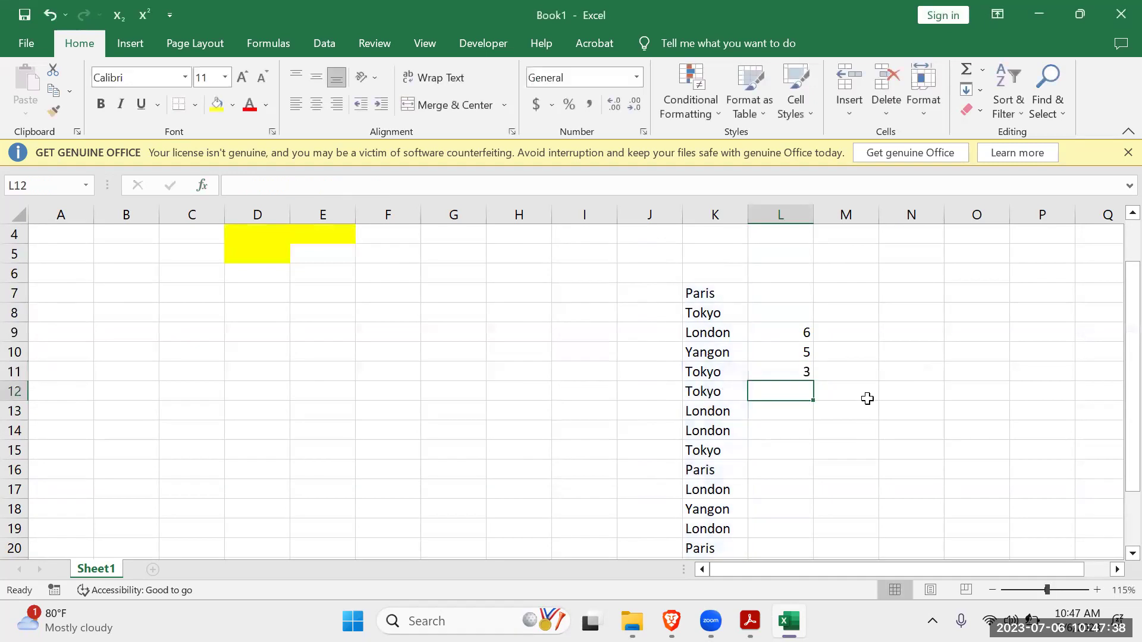
pyautogui.click(781, 371)
pyautogui.doubleClick(781, 371)
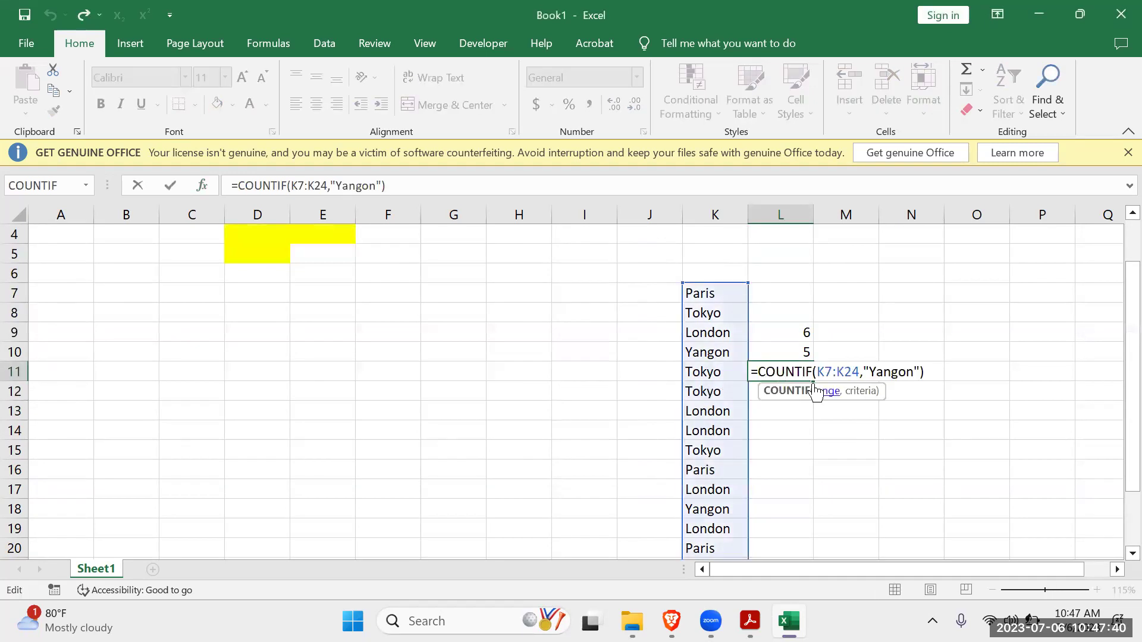
pyautogui.click(976, 328)
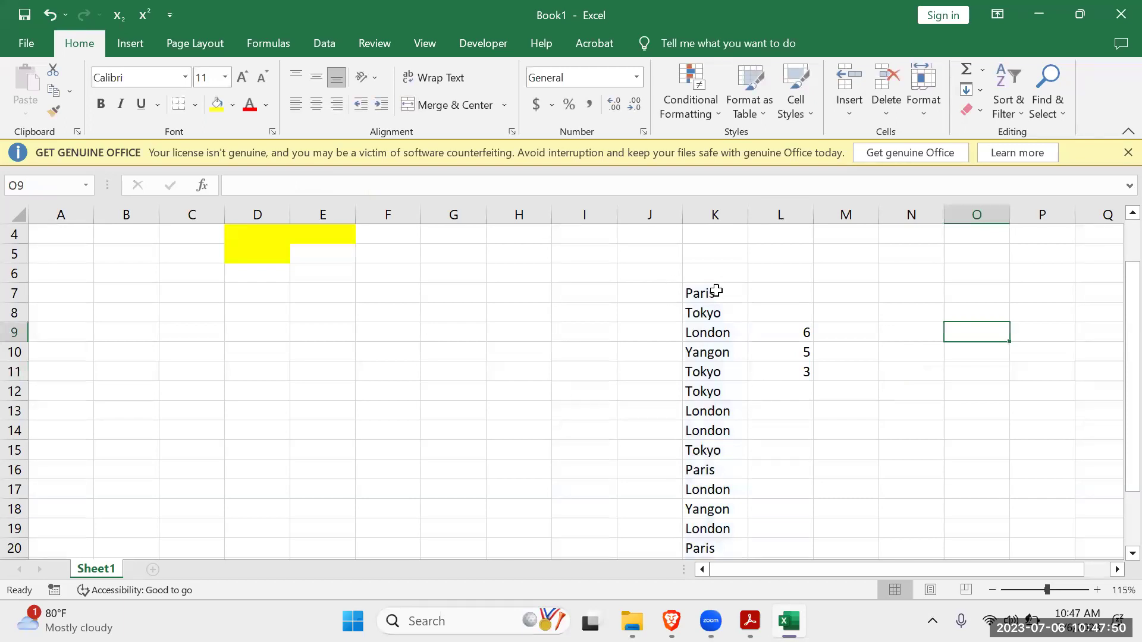
# Insert the COUNTIF function in cell L12 using the Insert Function dialog.
pyautogui.click(774, 387)
pyautogui.write('=')
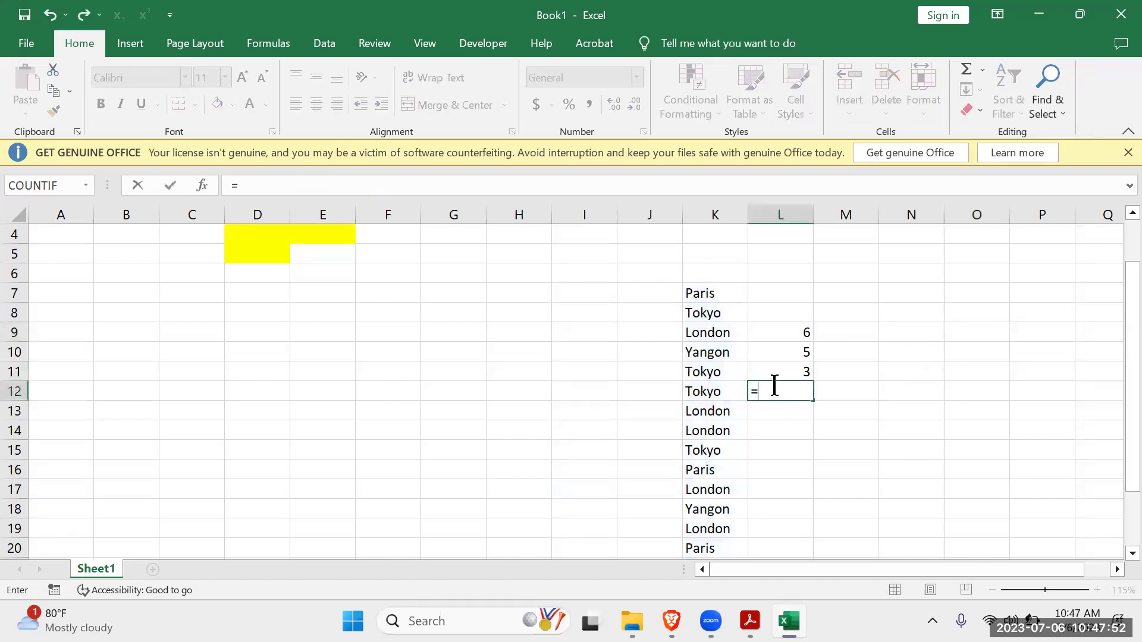
pyautogui.press('Escape')
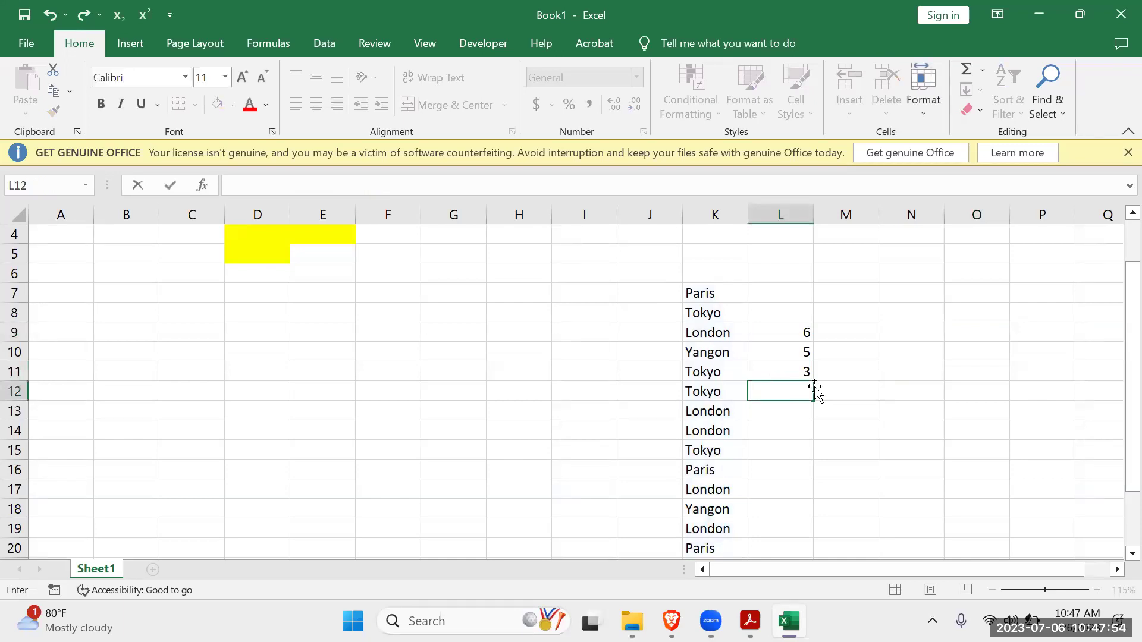
pyautogui.click(202, 187)
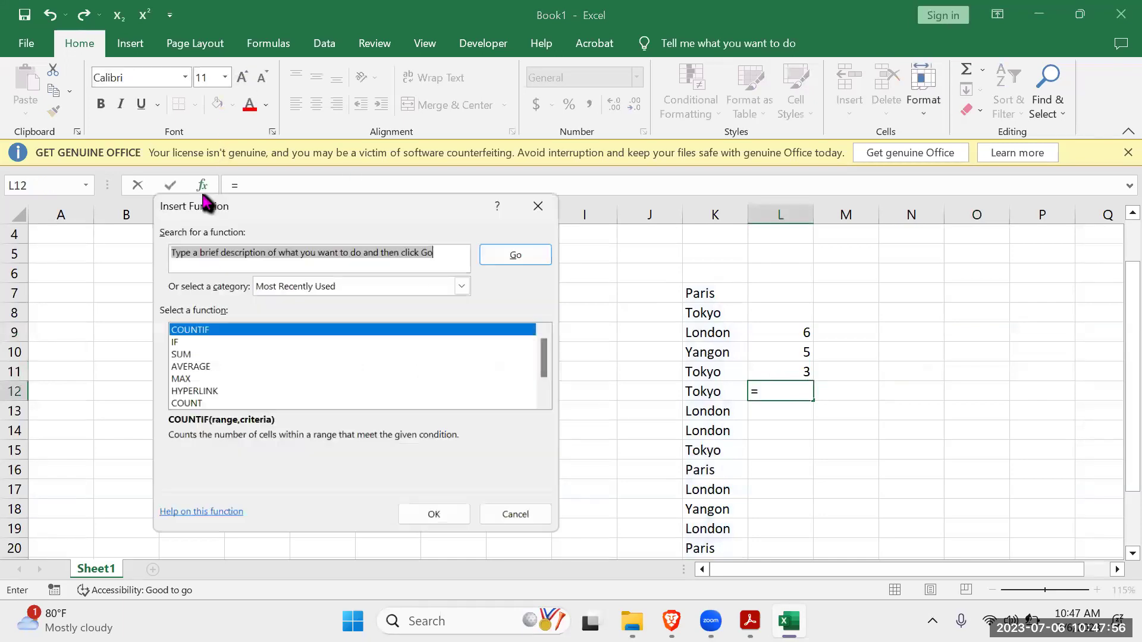
pyautogui.click(436, 519)
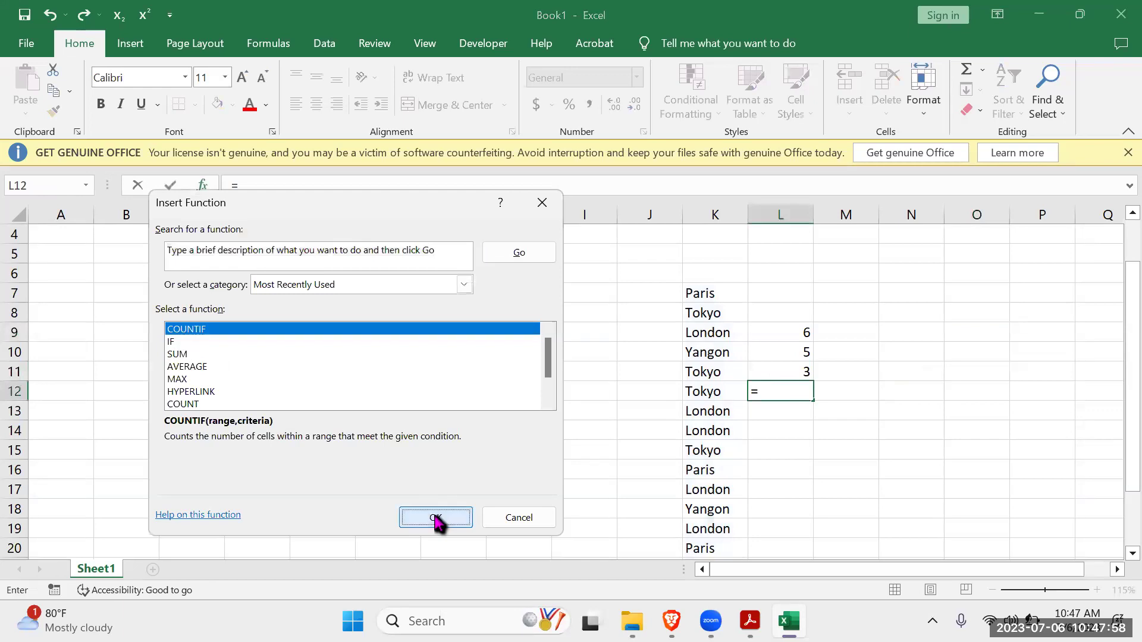
# Try to set the COUNTIF range by extending the selection from cell K7 to cell K24.
pyautogui.click(699, 298)
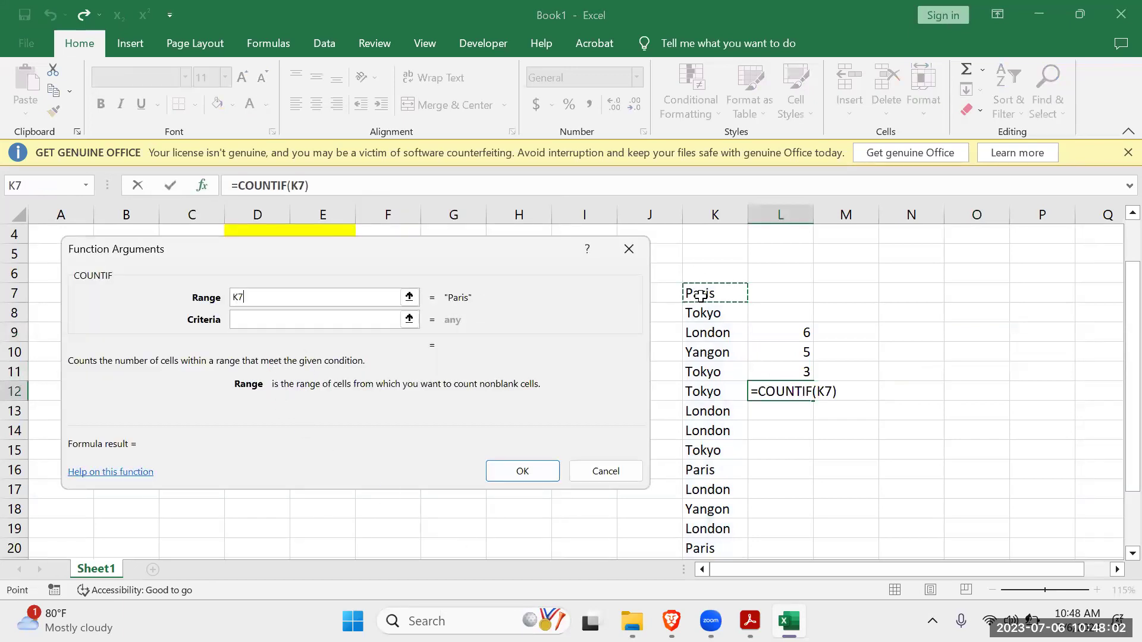
pyautogui.press('F8')
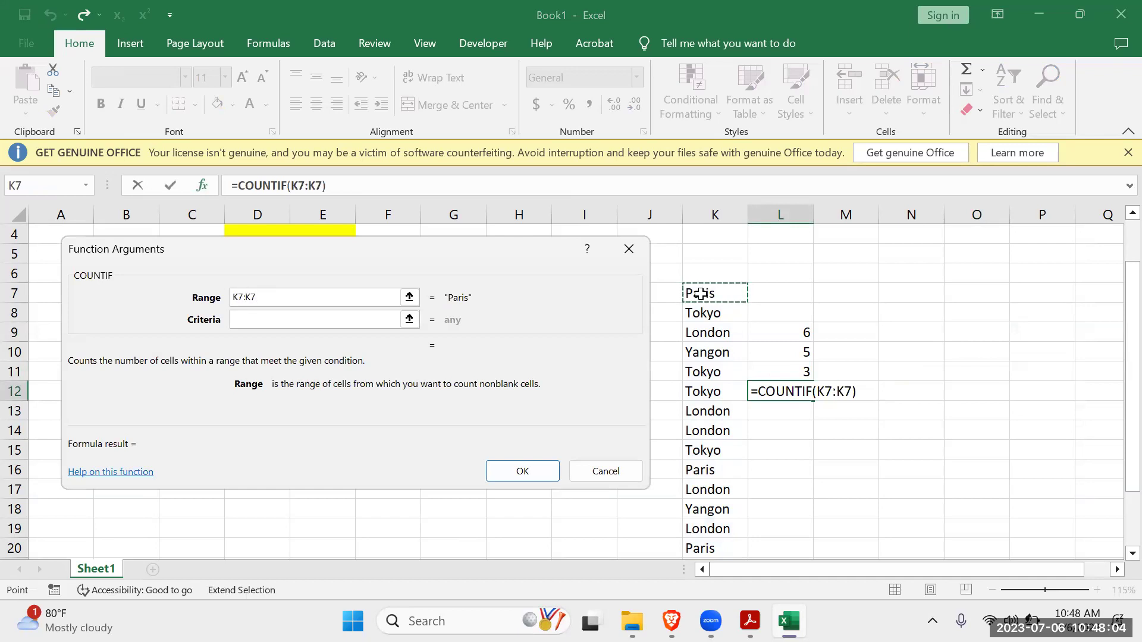
pyautogui.press('F8')
pyautogui.scroll(-5, 688, 517)
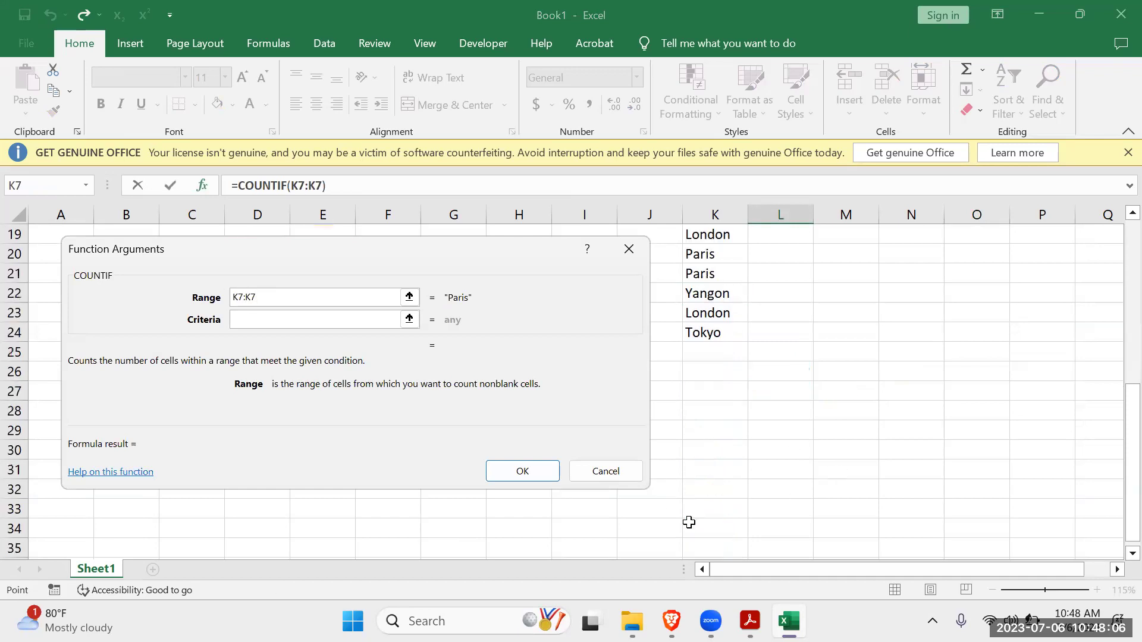
pyautogui.click(718, 335)
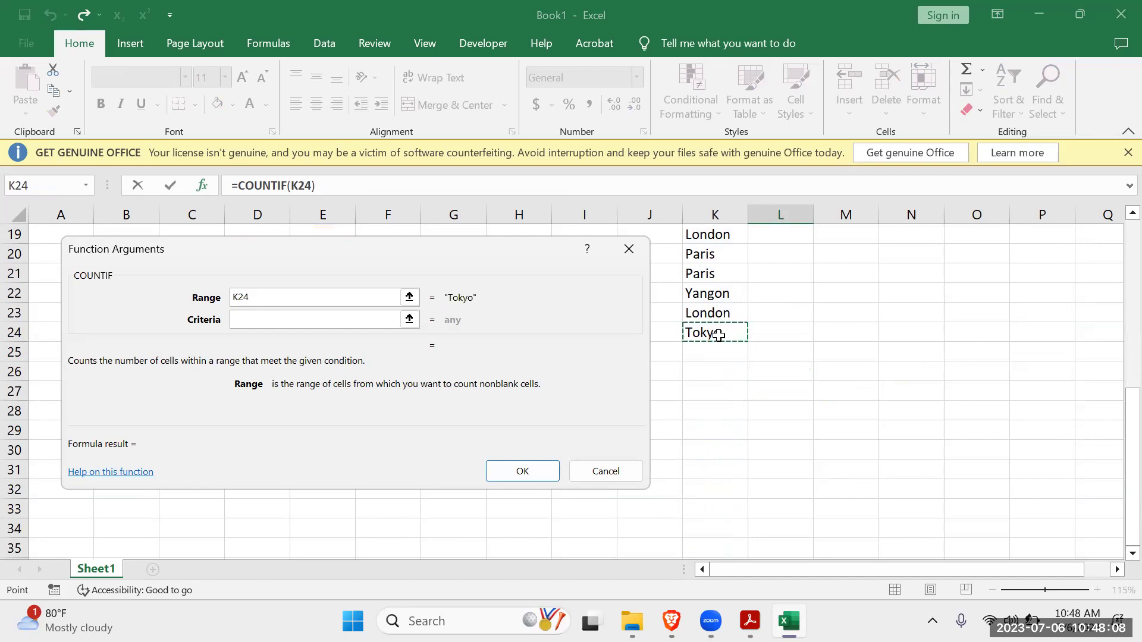
# Set the COUNTIF range for cell L12 to K7:K24.
pyautogui.scroll(3, 719, 334)
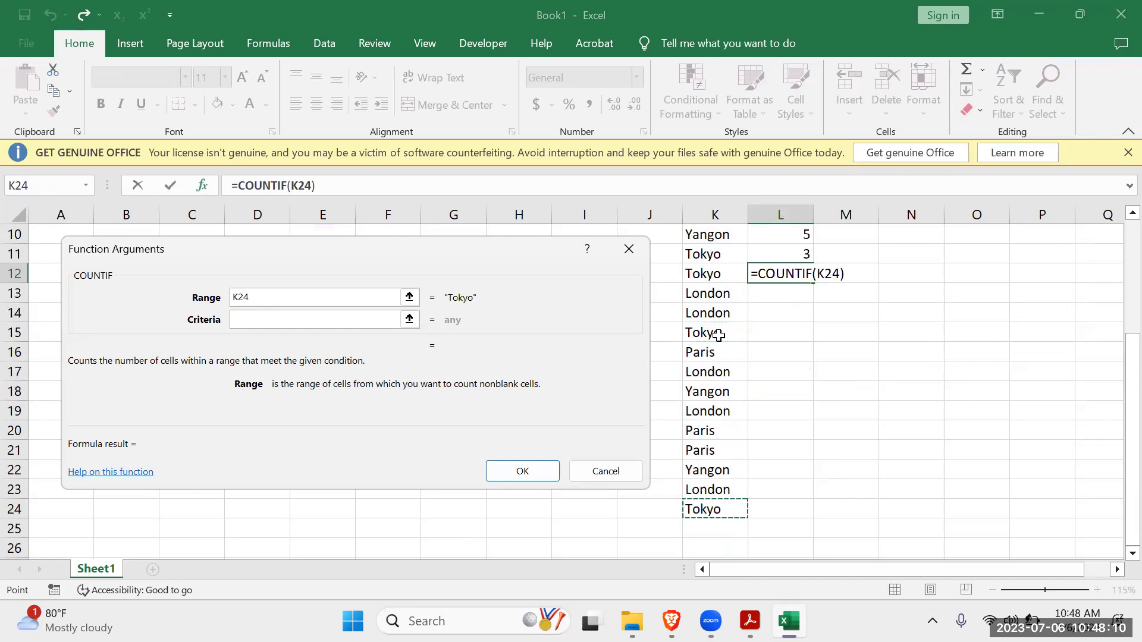
pyautogui.scroll(3, 718, 335)
pyautogui.click(710, 350)
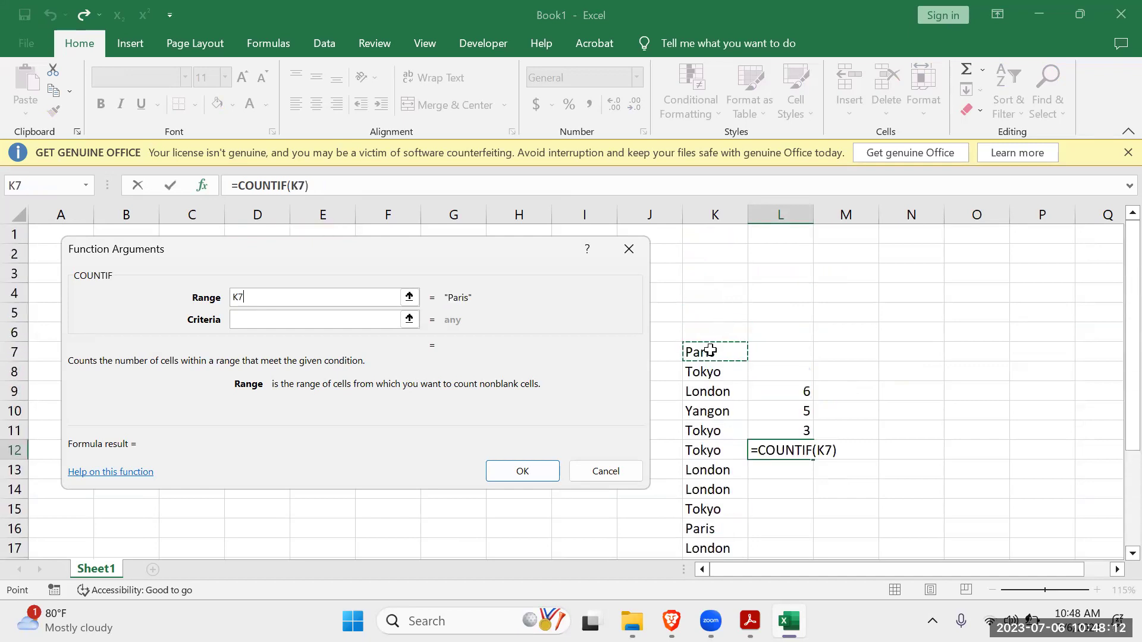
pyautogui.press('F8')
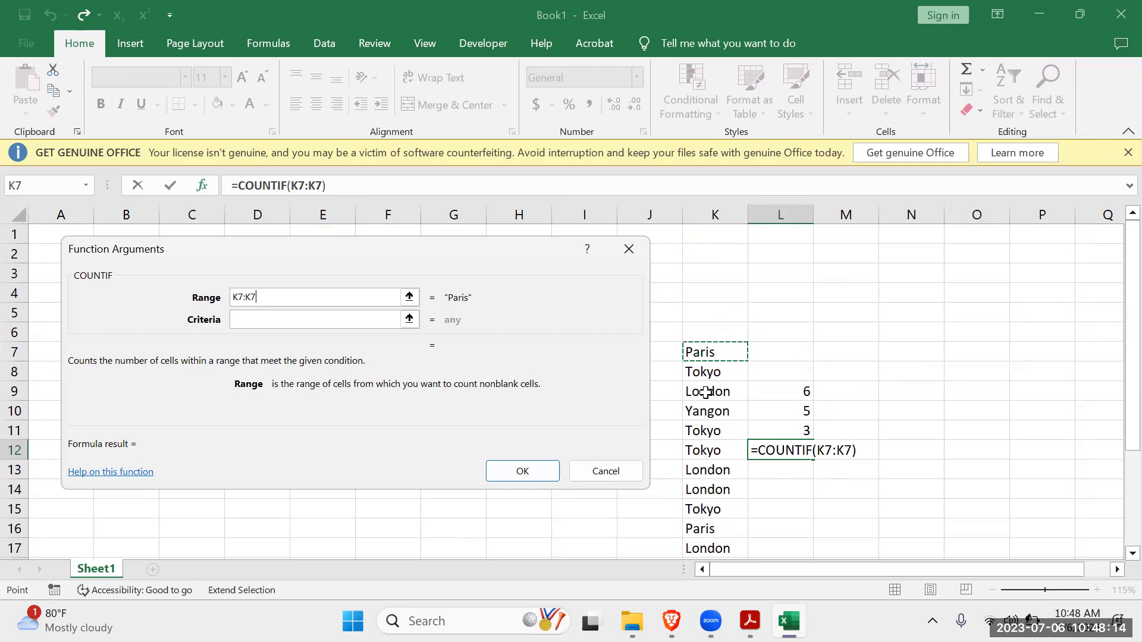
pyautogui.press('BackSpace')
pyautogui.press('BackSpace')
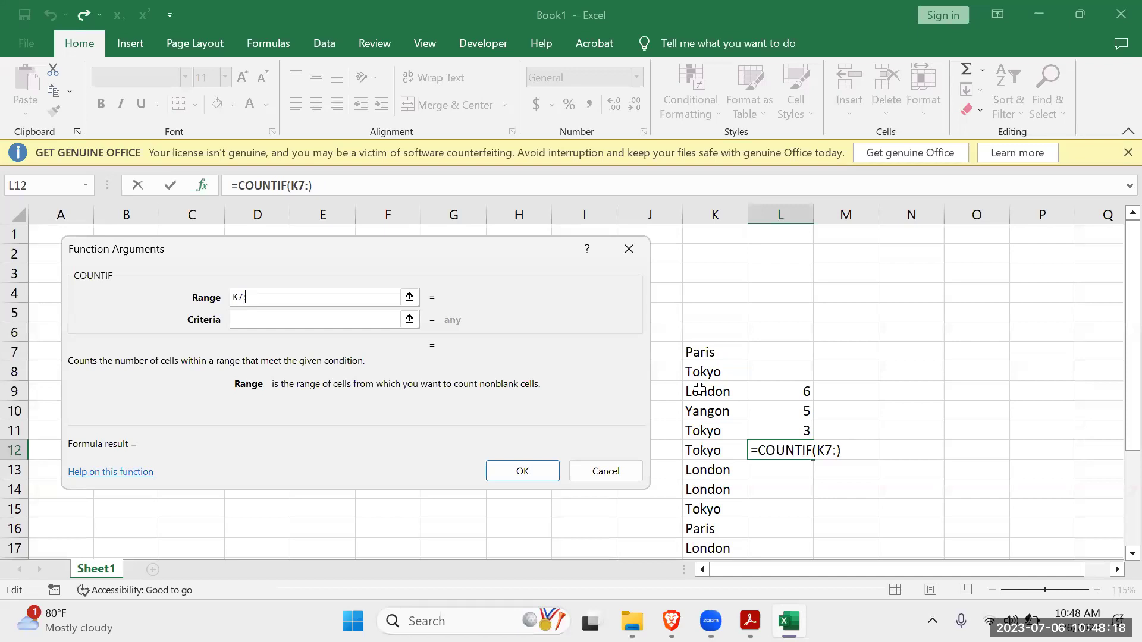
pyautogui.scroll(-4, 690, 517)
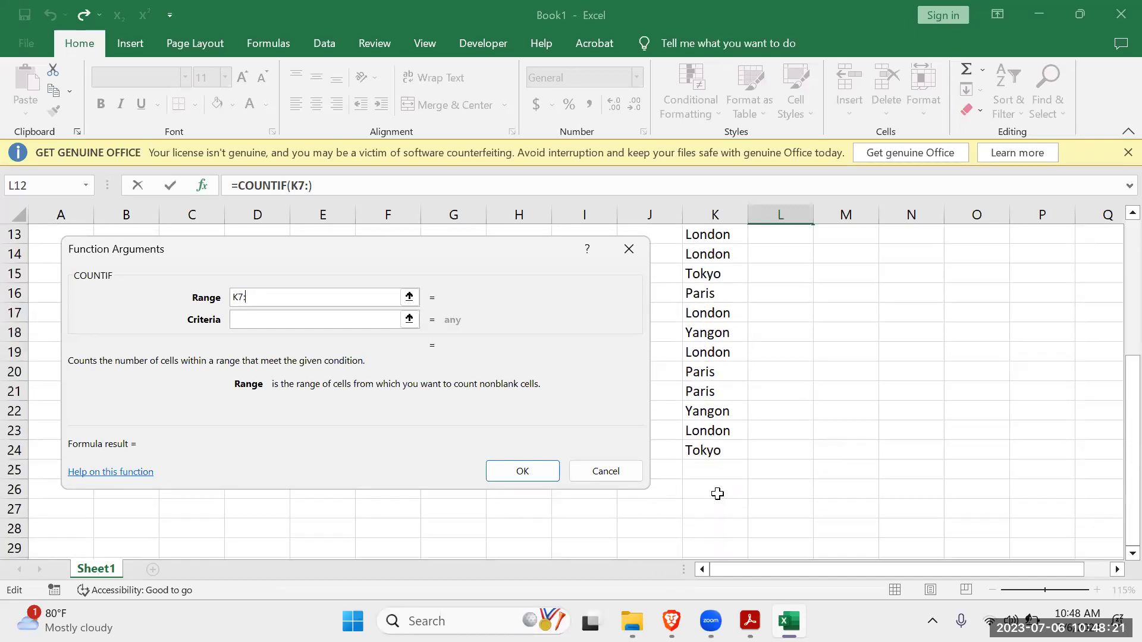
pyautogui.click(715, 453)
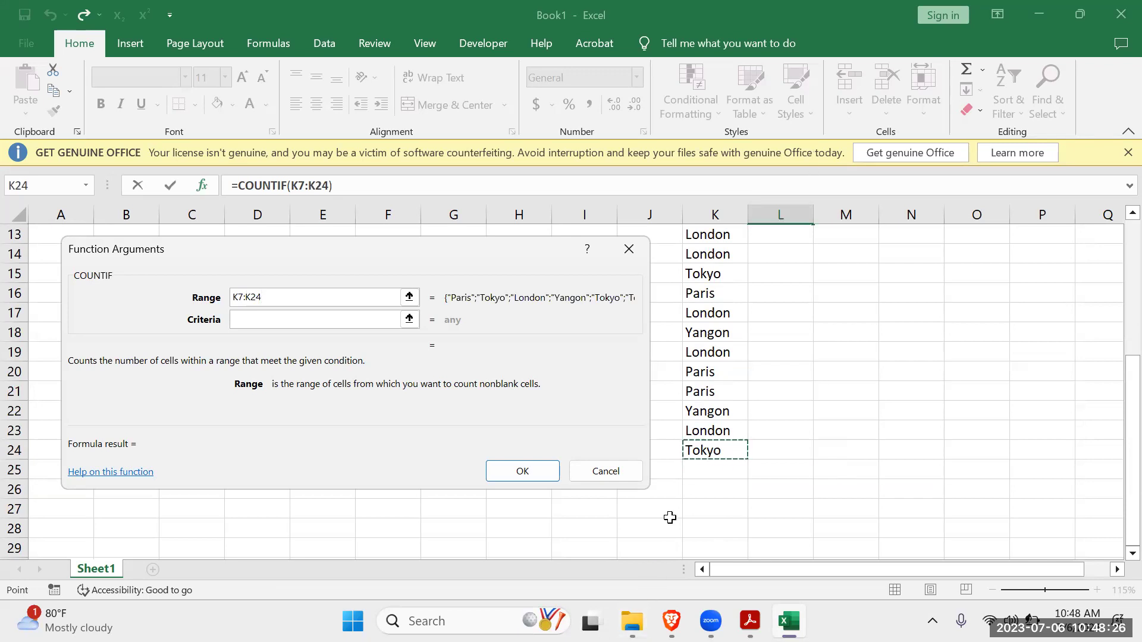
# Set the COUNTIF criterion to "Paris" and insert the finished function into cell L12.
pyautogui.click(320, 317)
pyautogui.write('Paris"')
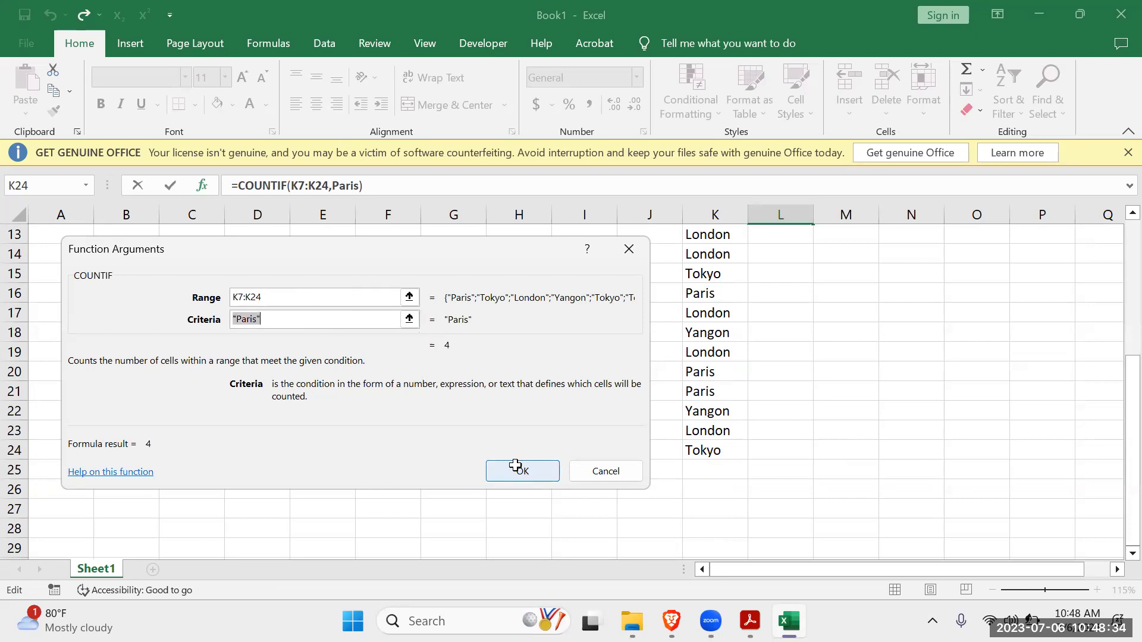
pyautogui.click(518, 470)
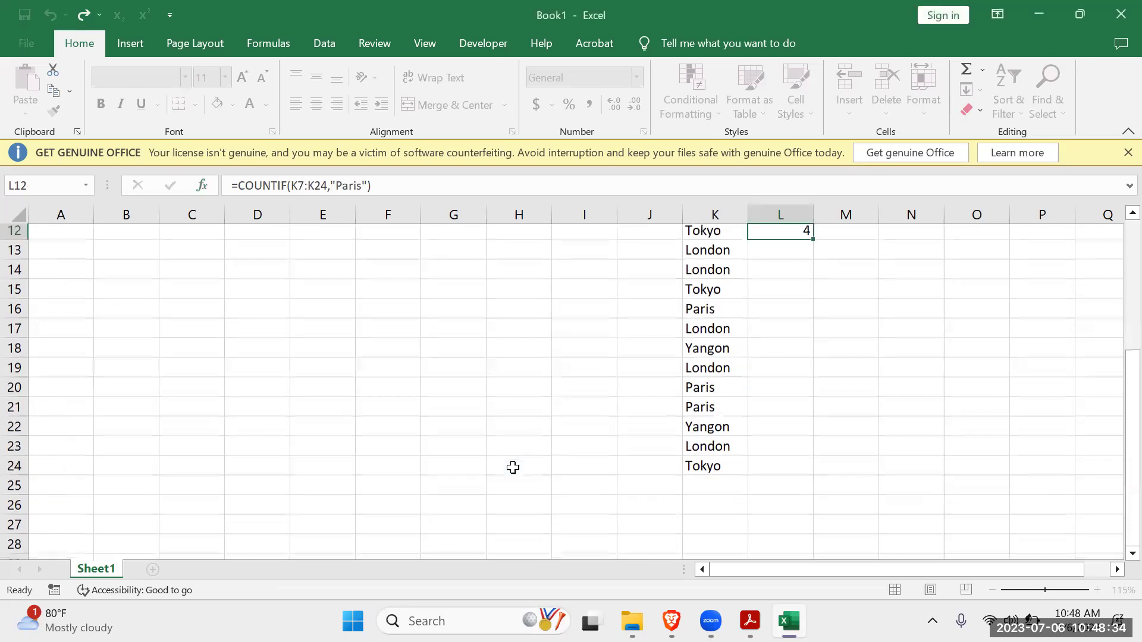
pyautogui.scroll(2, 797, 420)
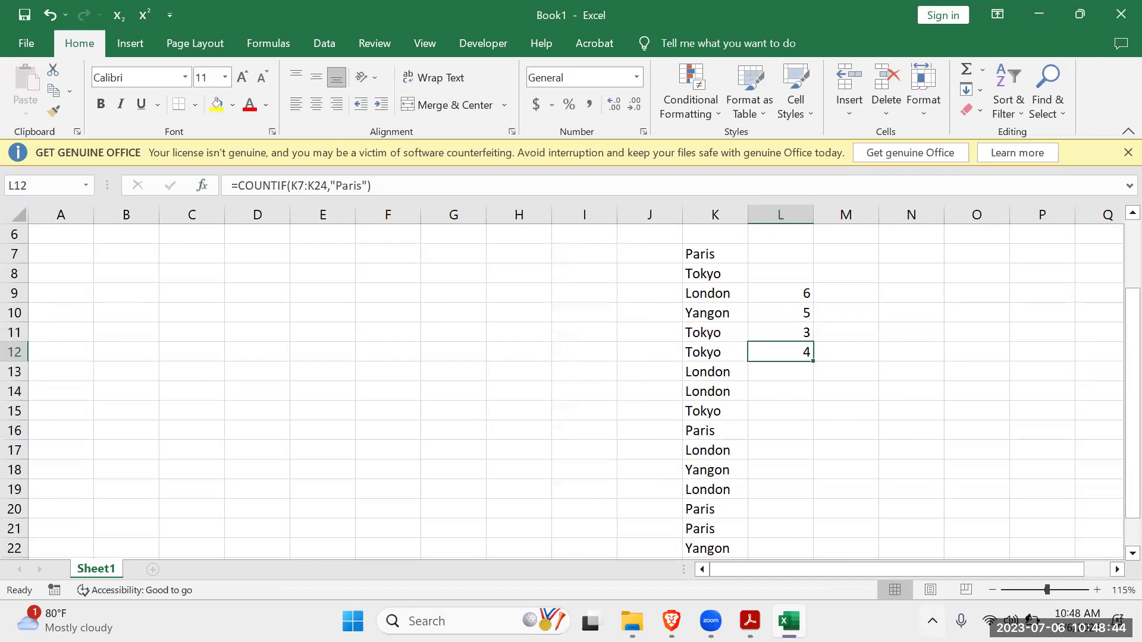
# Switch to the lesson PDF in Adobe Acrobat and look through the slides on filtering, sorting and VLOOKUP.
pyautogui.click(750, 621)
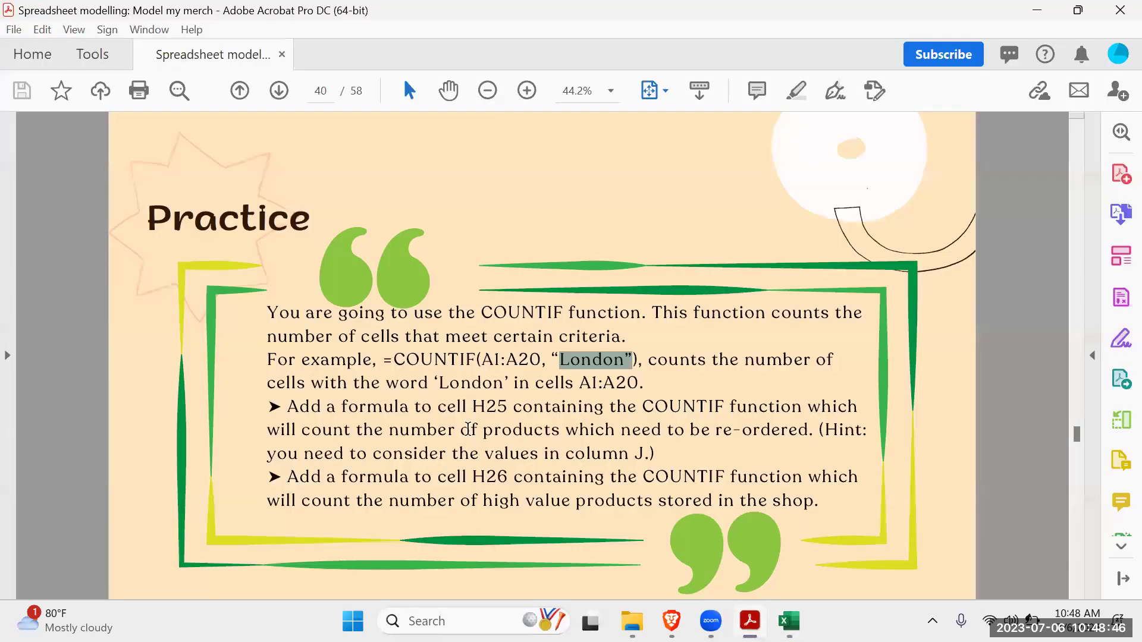
pyautogui.scroll(-2, 468, 429)
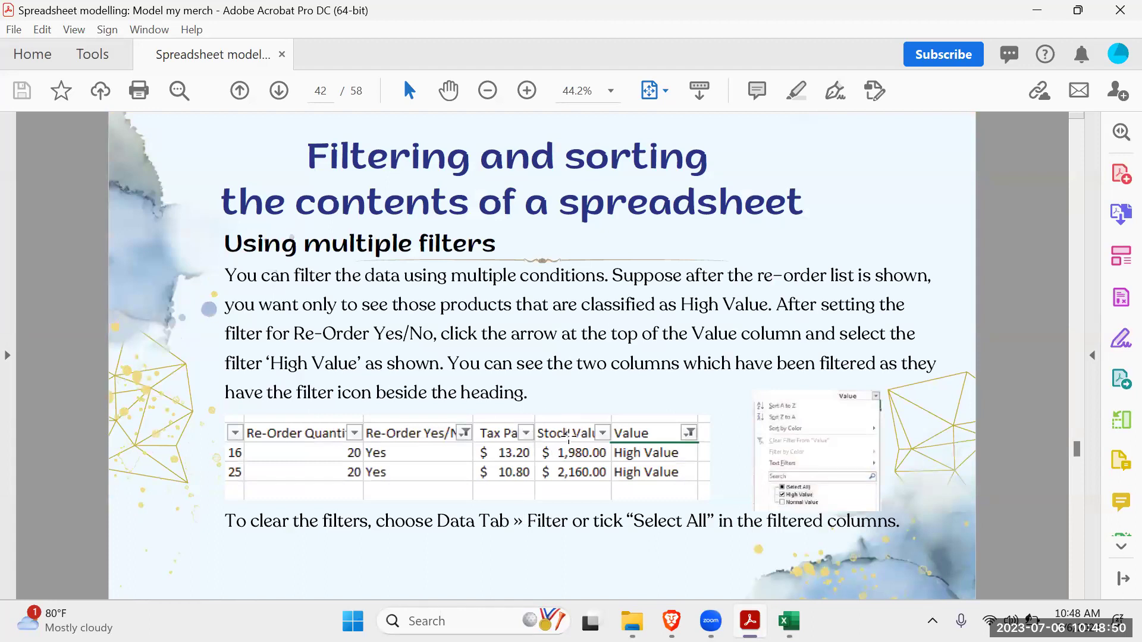
pyautogui.moveTo(750, 620)
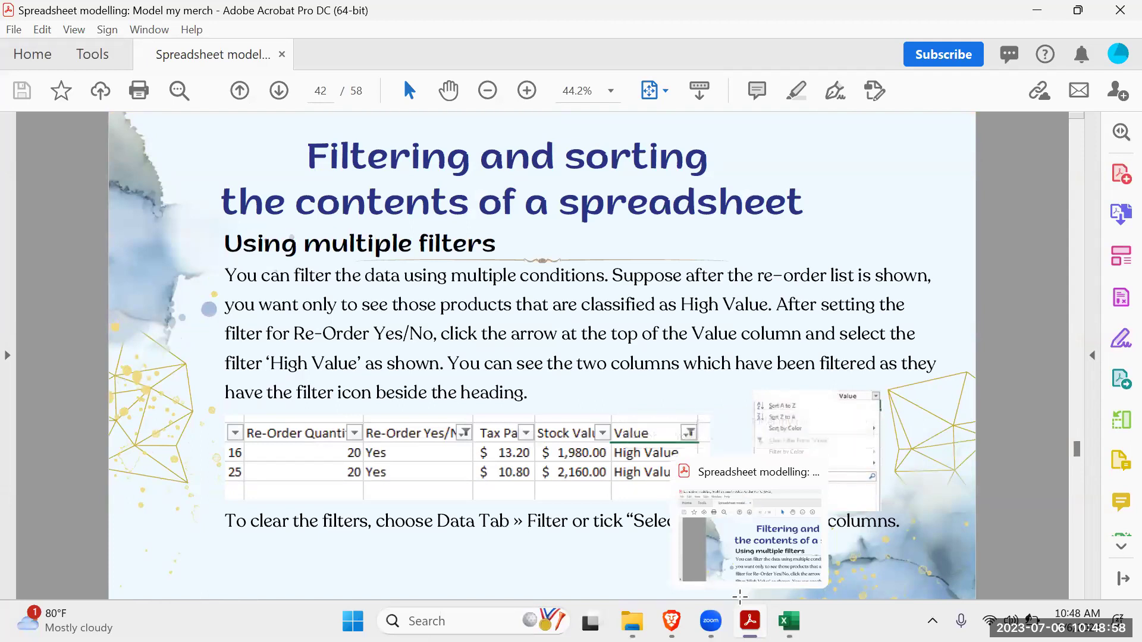
pyautogui.scroll(-6, 631, 367)
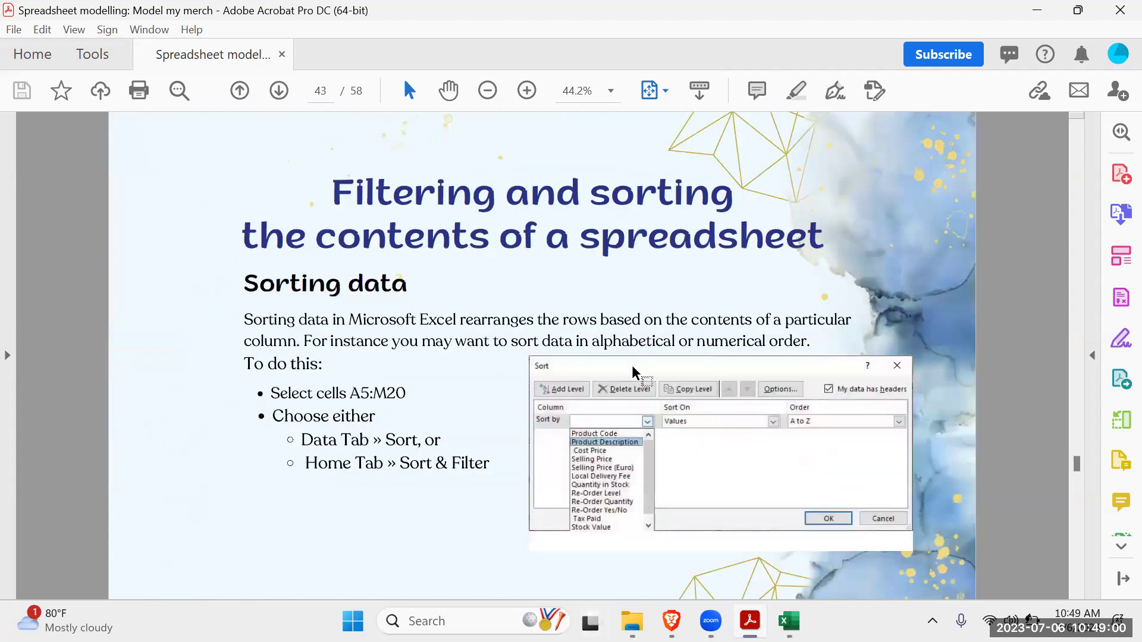
pyautogui.scroll(-6, 637, 395)
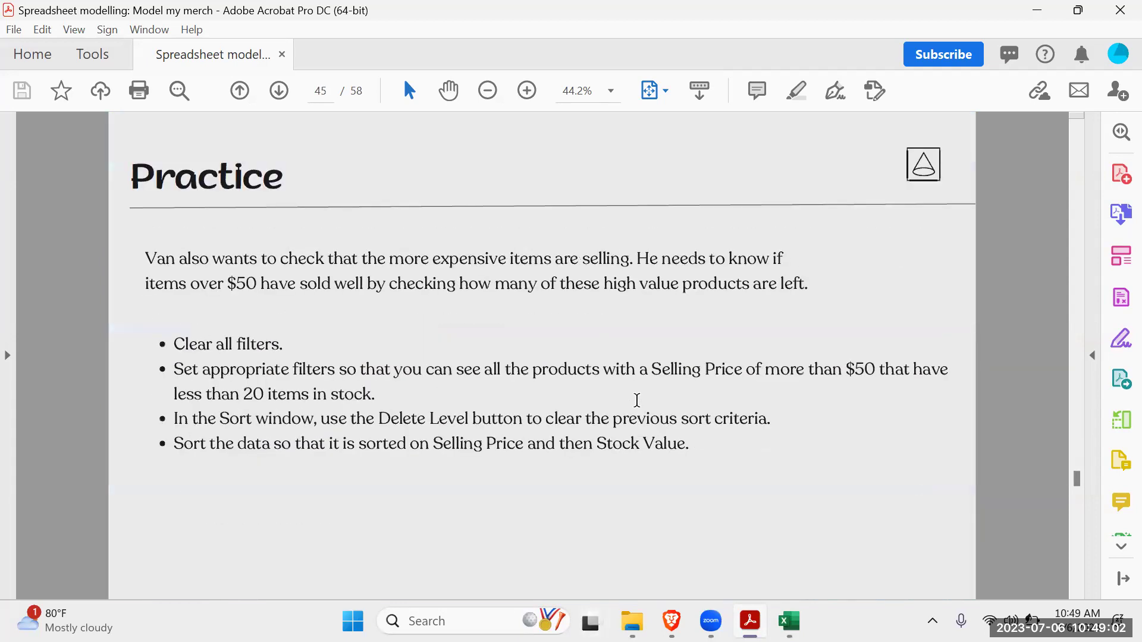
pyautogui.scroll(-3, 637, 401)
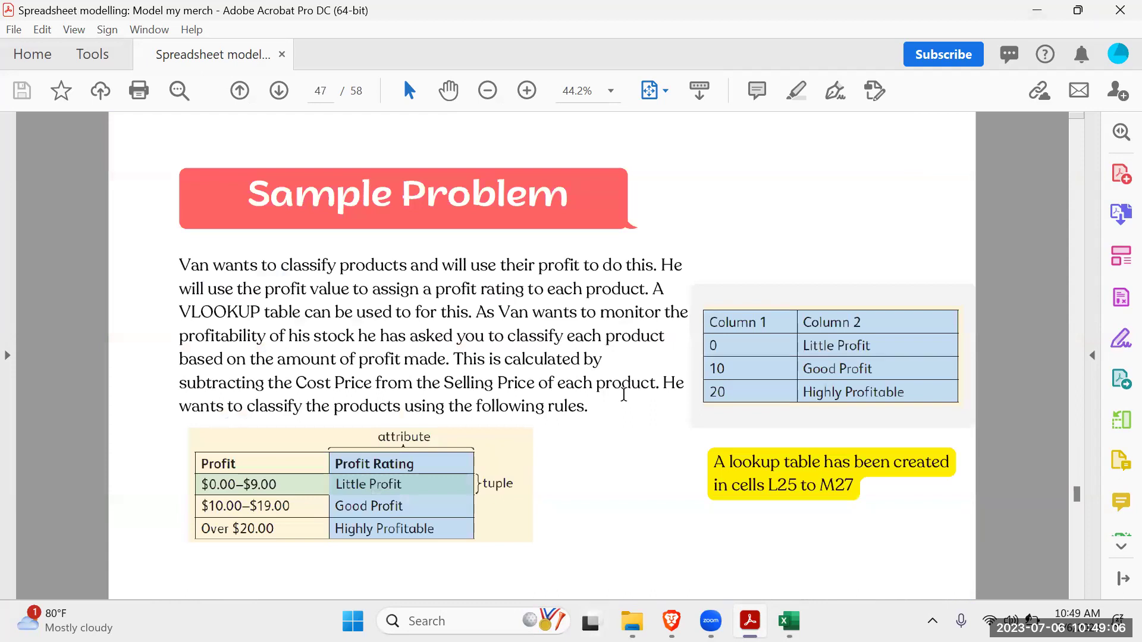
pyautogui.scroll(-3, 623, 394)
pyautogui.scroll(-3, 624, 394)
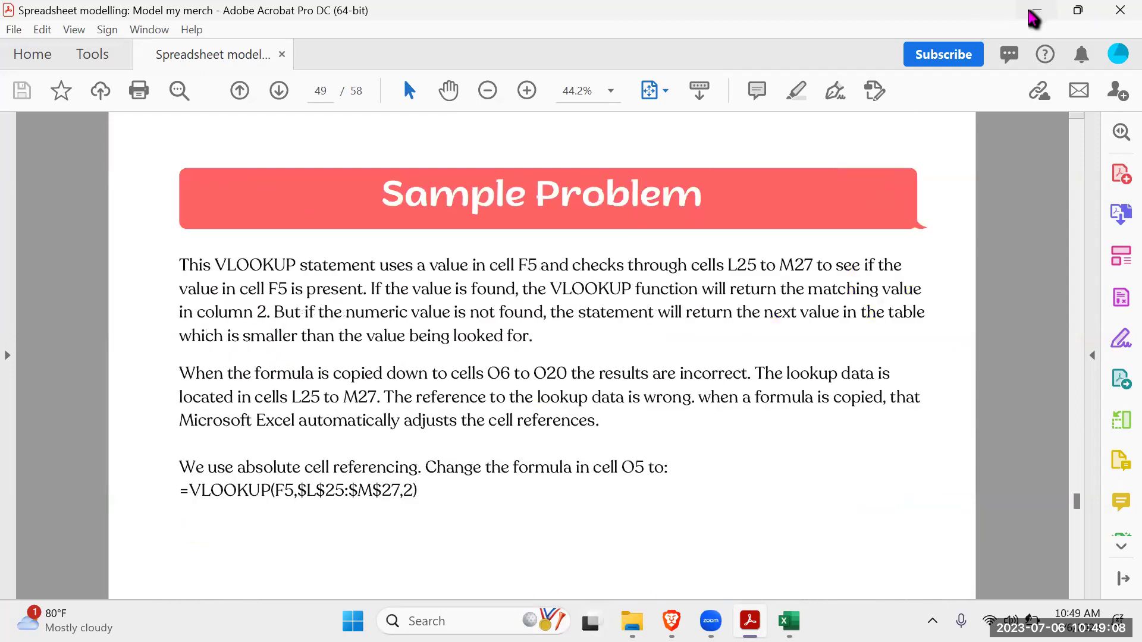
# Switch back to Excel and clear the city list and its COUNTIF results from columns K and L.
pyautogui.click(1036, 11)
pyautogui.moveTo(708, 252); pyautogui.dragTo(757, 596)
pyautogui.scroll(4, 757, 596)
pyautogui.click(652, 336)
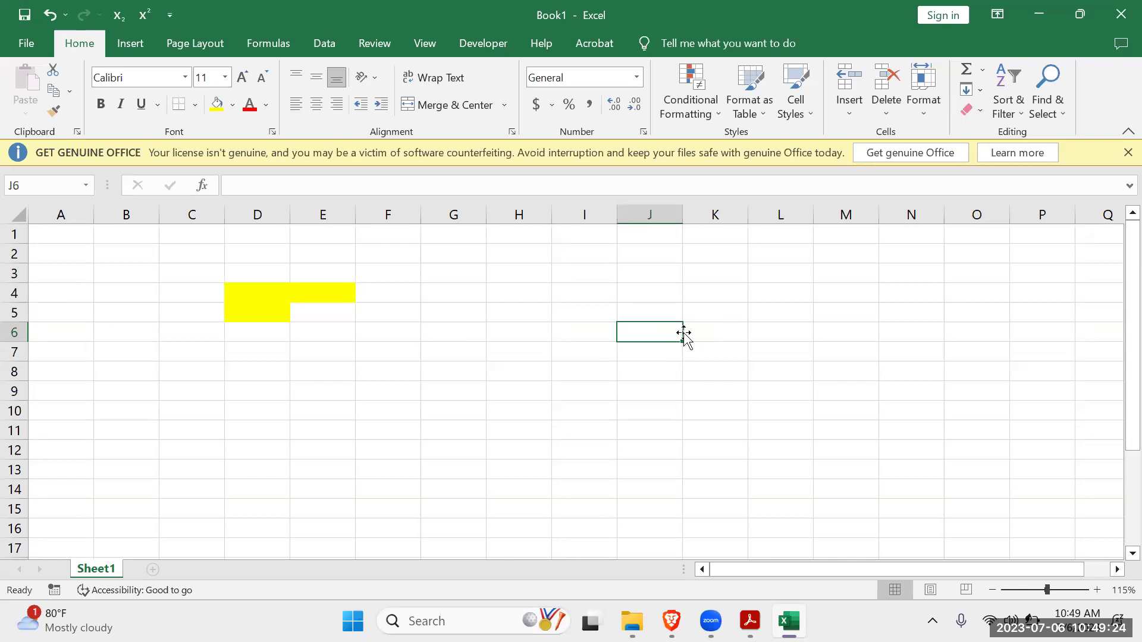
# Enter the headings Name, Myanmar, Eng and Math in cells A7 to D7.
pyautogui.press('Left')
pyautogui.press('Left')
pyautogui.press('Left')
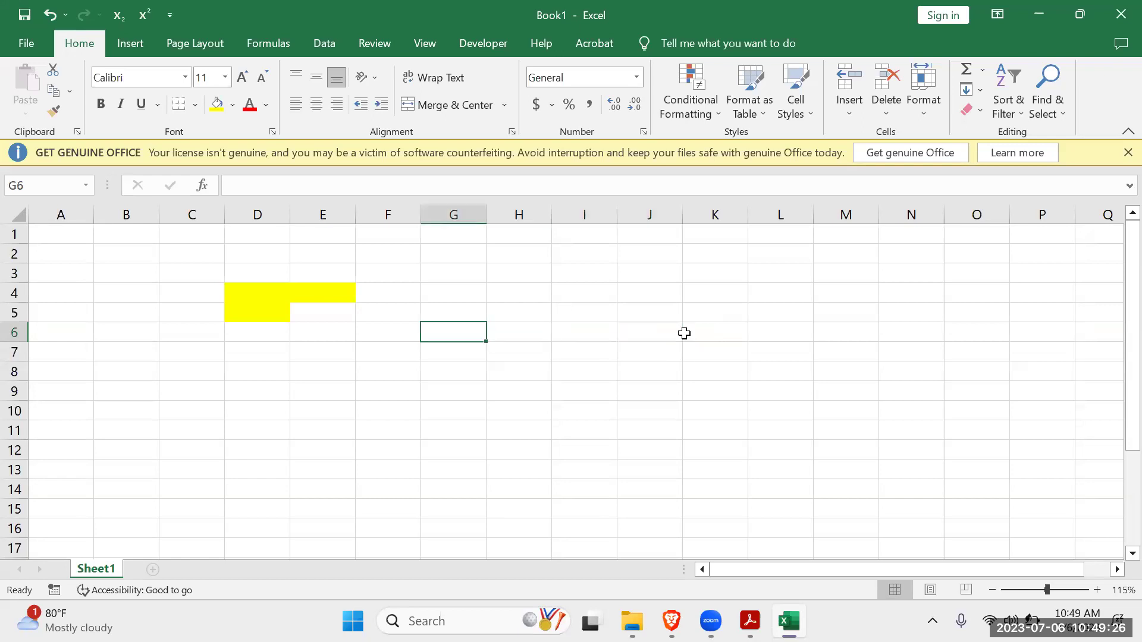
pyautogui.press('Home')
pyautogui.press('Down')
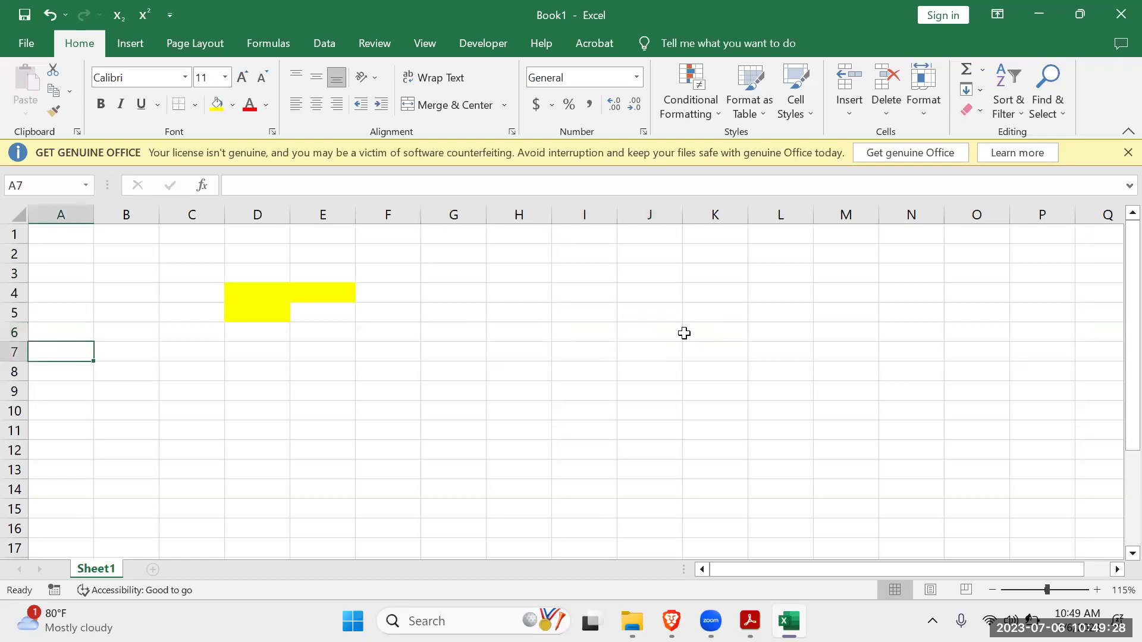
pyautogui.write('Name')
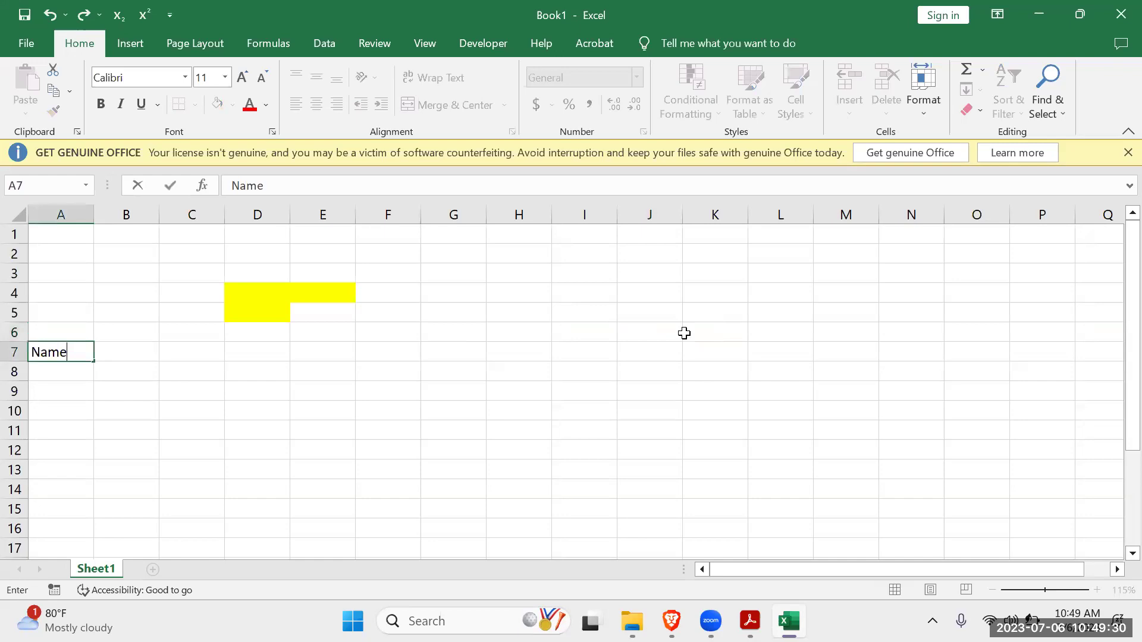
pyautogui.press('Tab')
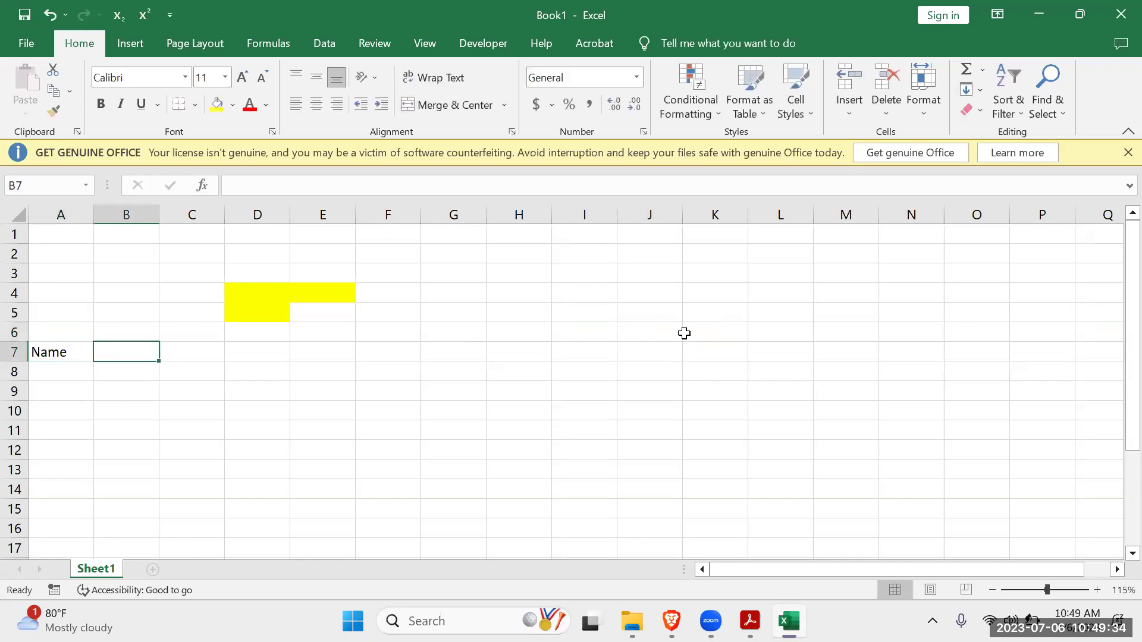
pyautogui.write('Myanmar')
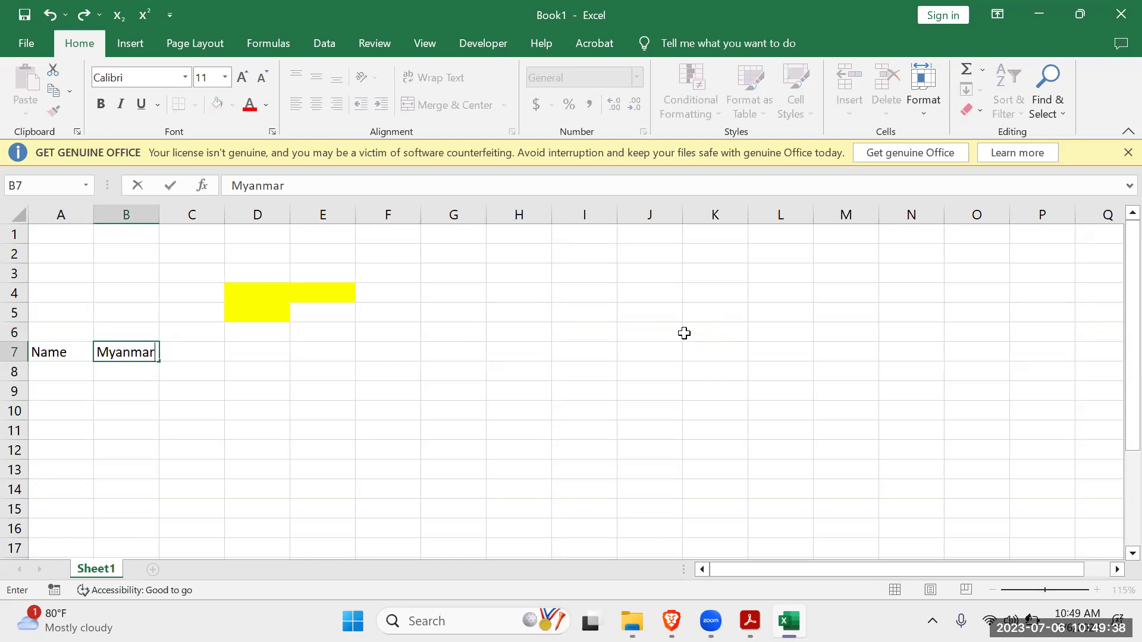
pyautogui.press('Tab')
pyautogui.write('Eng')
pyautogui.press('Tab')
pyautogui.write('Ma')
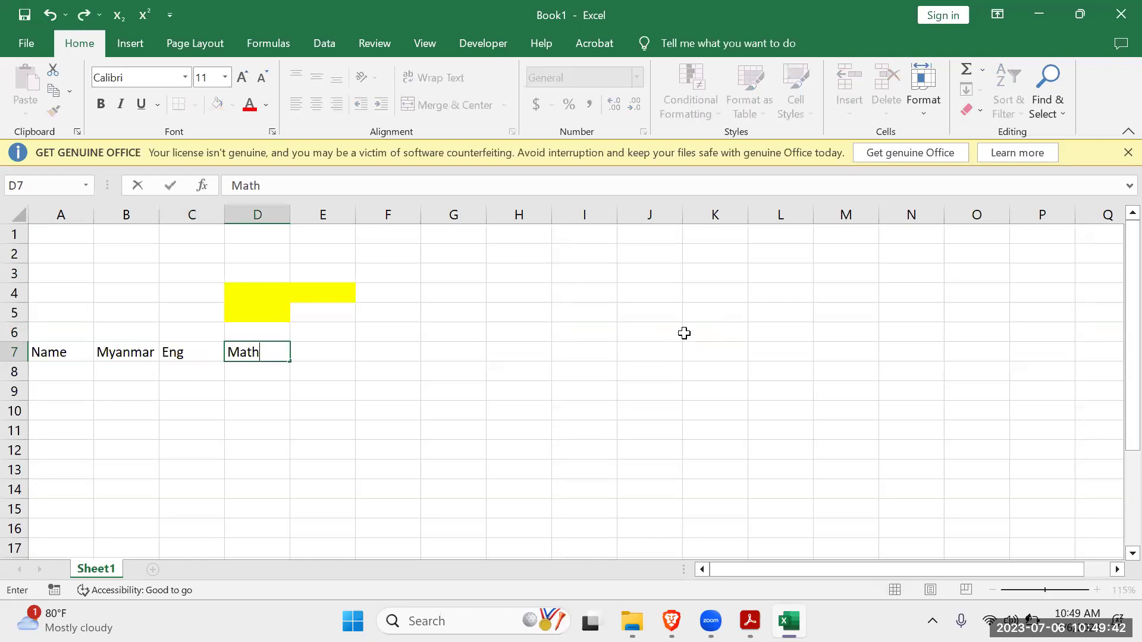
pyautogui.write('th')
pyautogui.press('Tab')
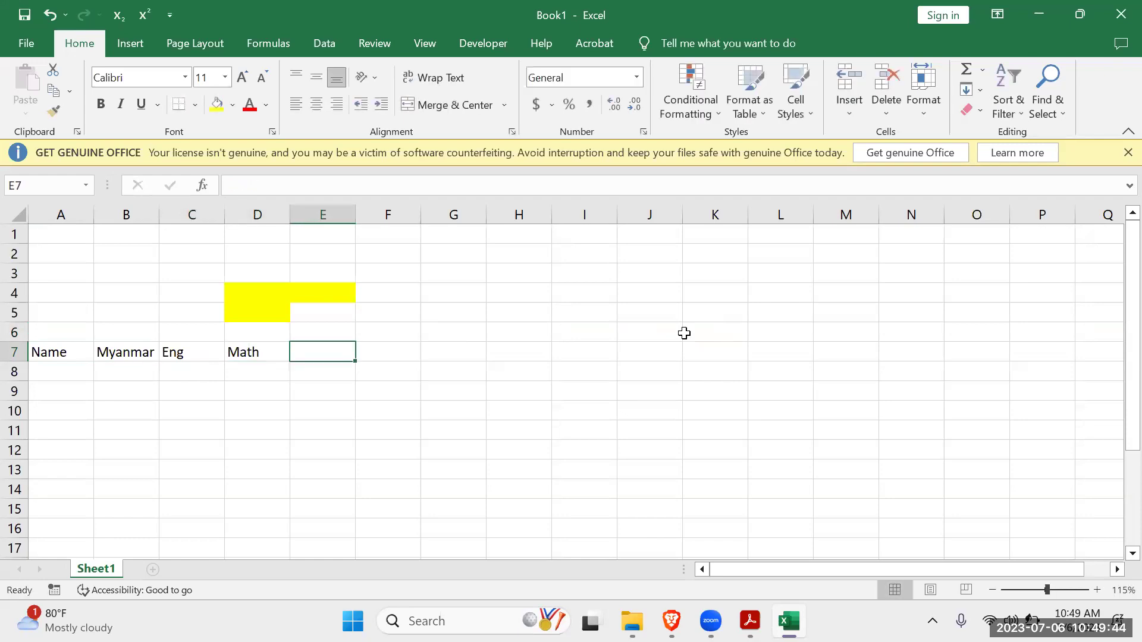
# Enter four student names in cells A8 to A11 under the Name heading.
pyautogui.click(55, 368)
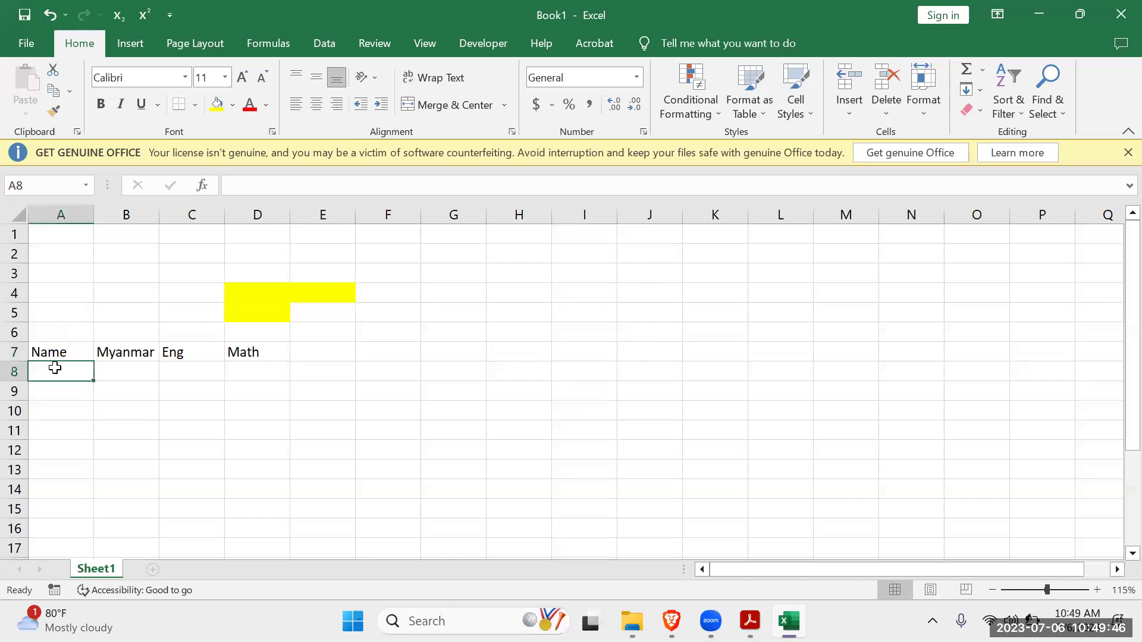
pyautogui.write('Ma Ma')
pyautogui.press('Return')
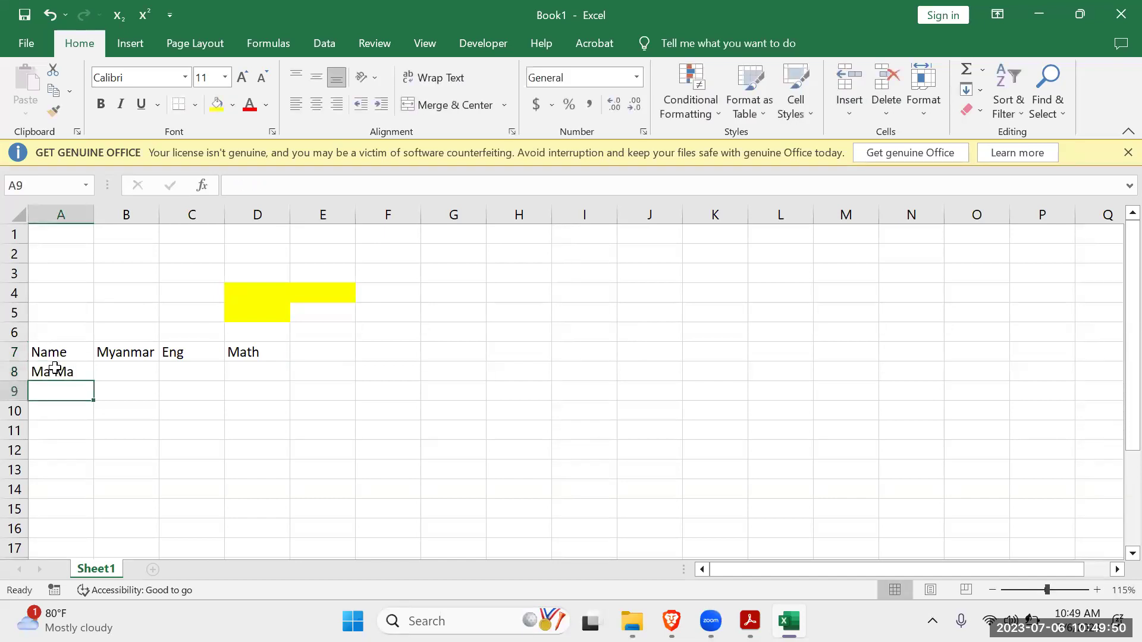
pyautogui.write('M')
pyautogui.press('BackSpace')
pyautogui.write('A')
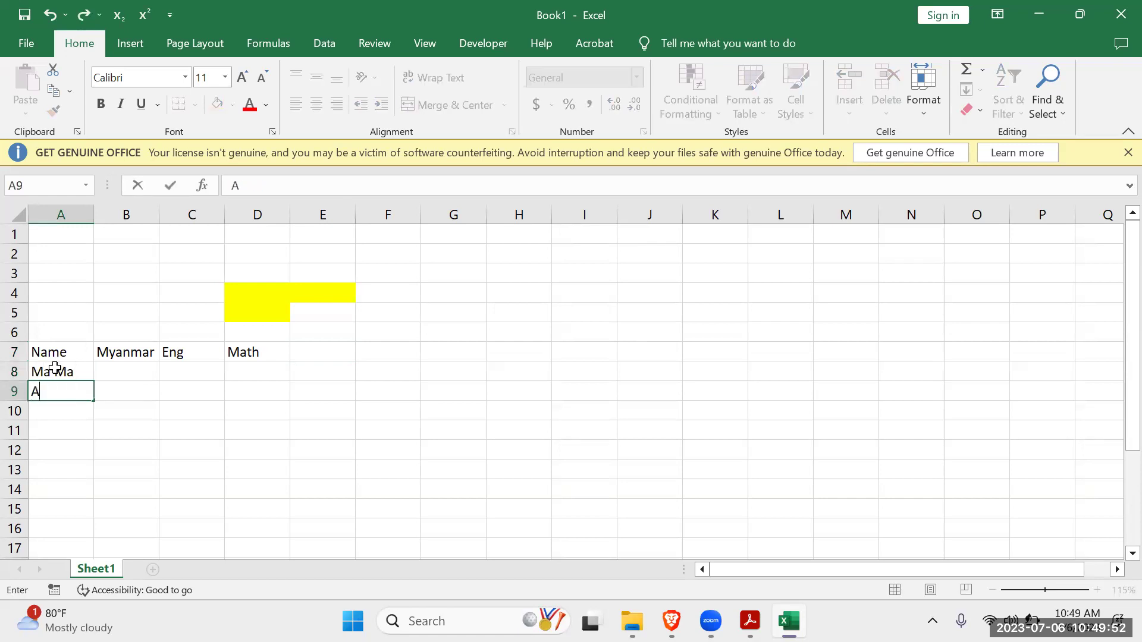
pyautogui.write('ung Aung')
pyautogui.press('Return')
pyautogui.write('Za')
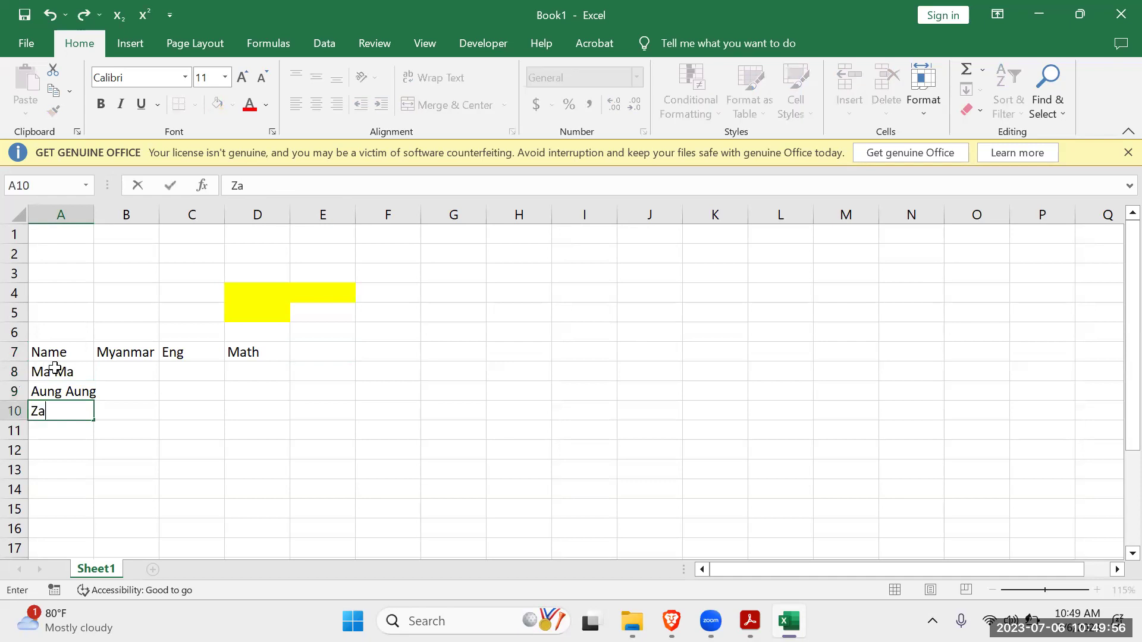
pyautogui.write('w Zaw')
pyautogui.press('Return')
pyautogui.write('T')
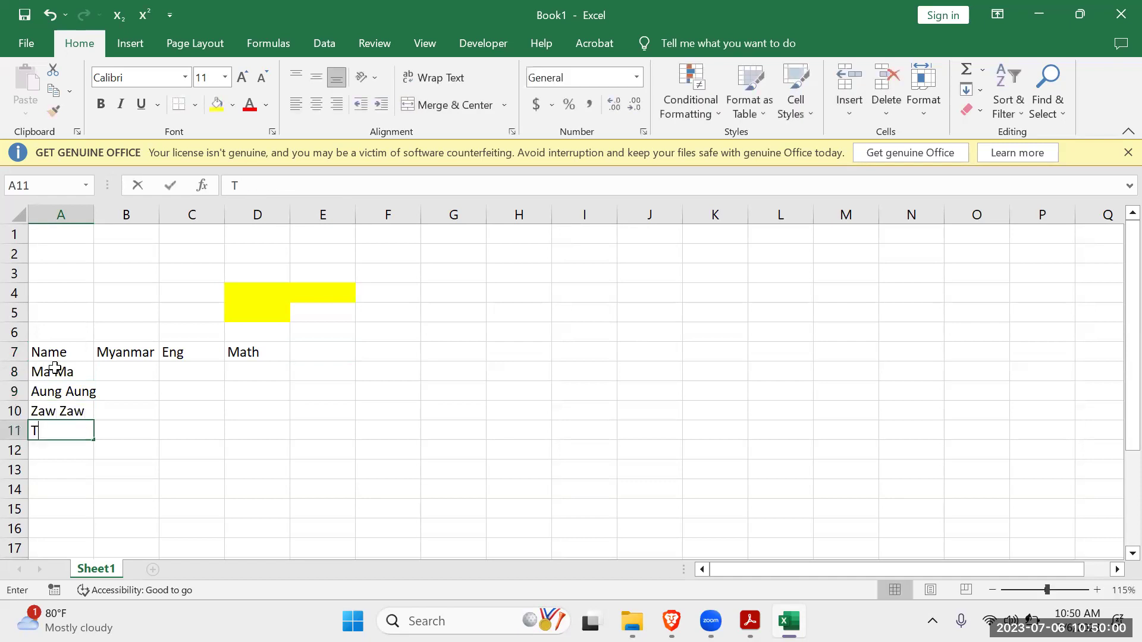
pyautogui.write('oe Toe')
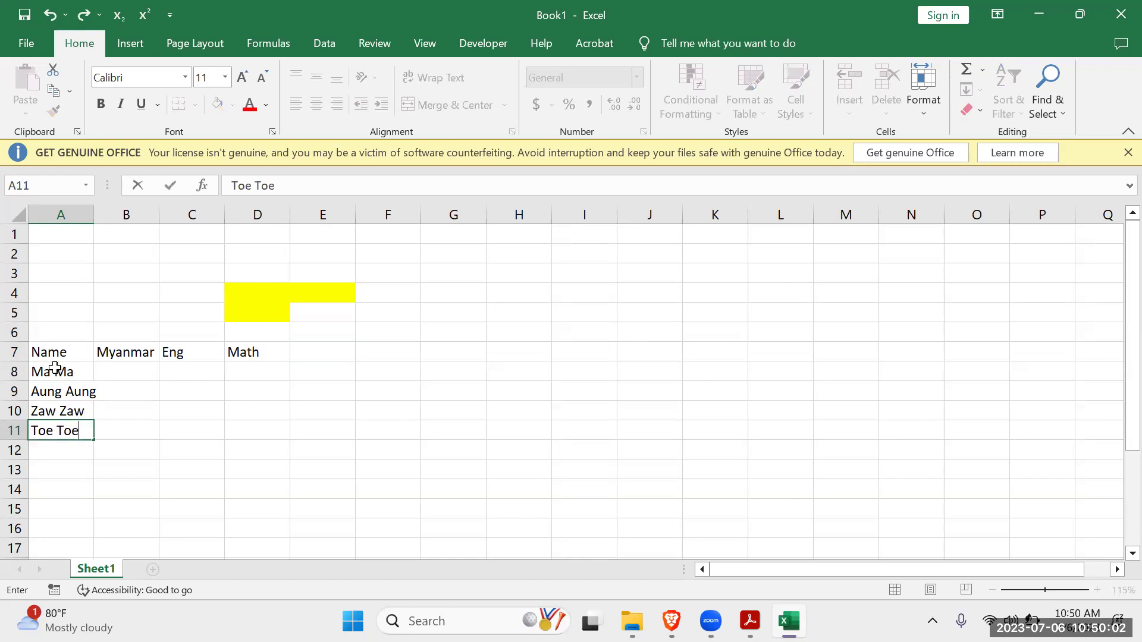
pyautogui.click(96, 253)
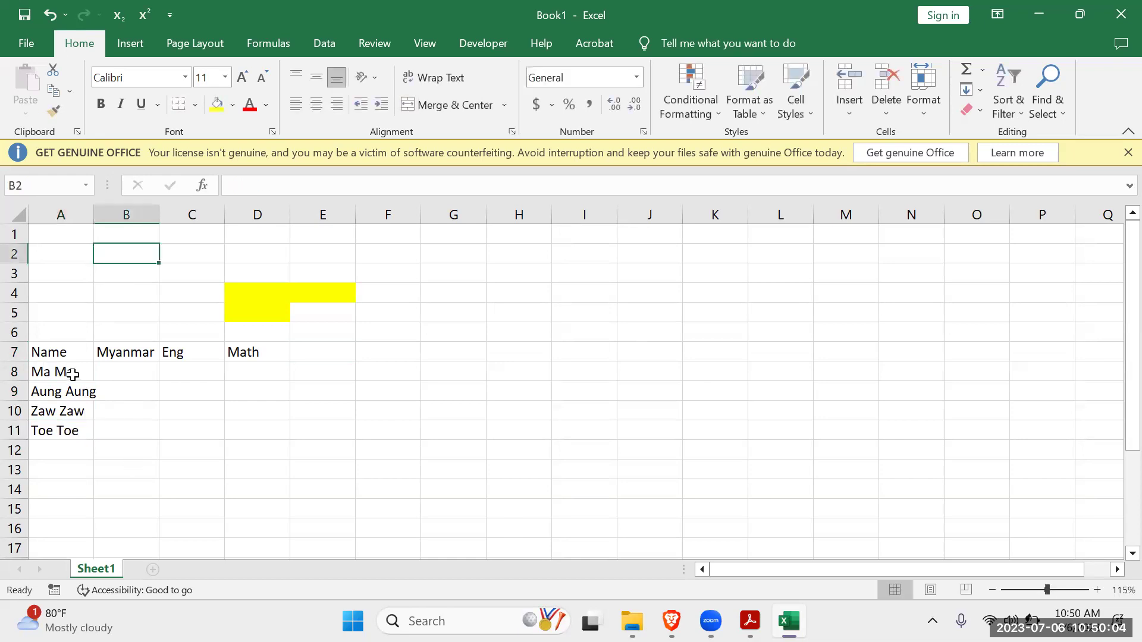
pyautogui.moveTo(55, 351); pyautogui.dragTo(237, 353)
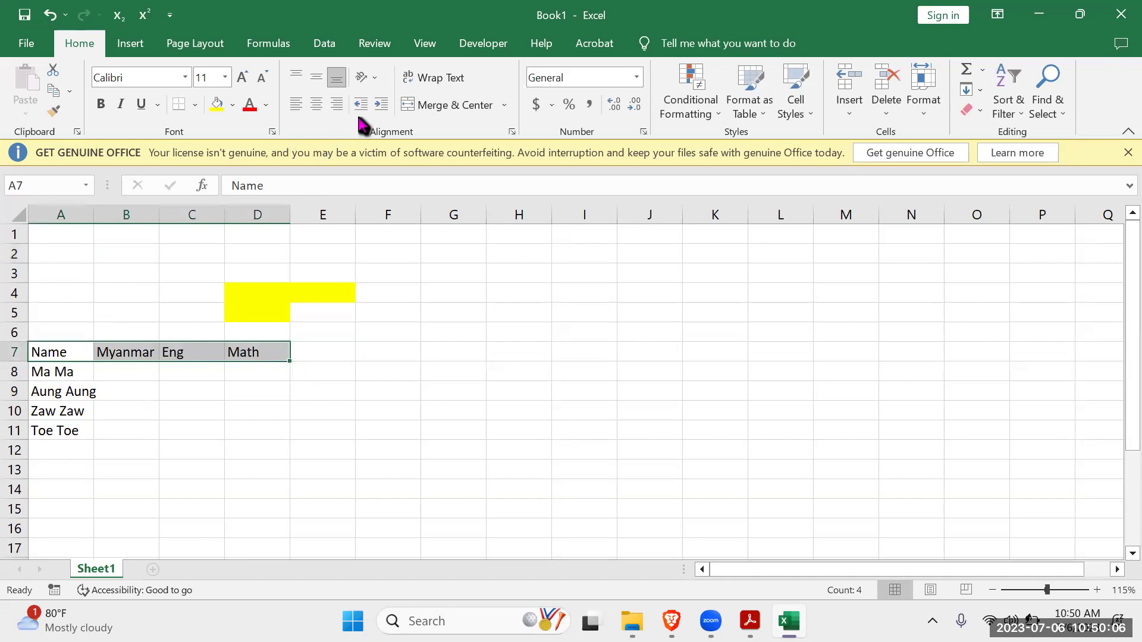
pyautogui.click(196, 105)
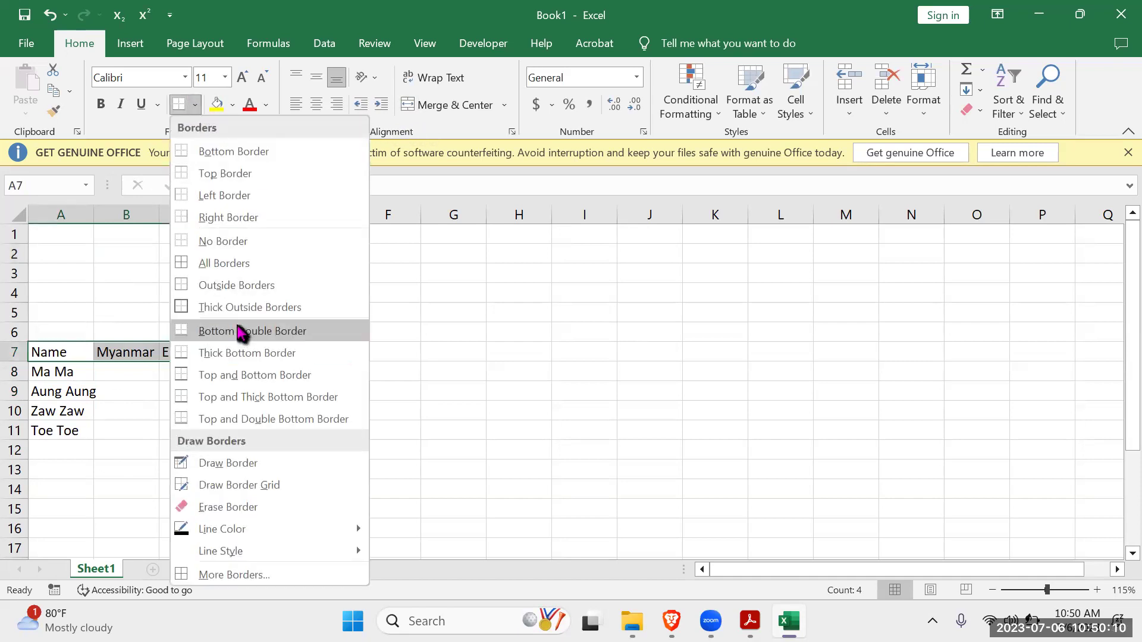
pyautogui.click(545, 324)
# Enter the first student's marks 45, 56 and 95 in cells B8 to D8.
pyautogui.click(137, 371)
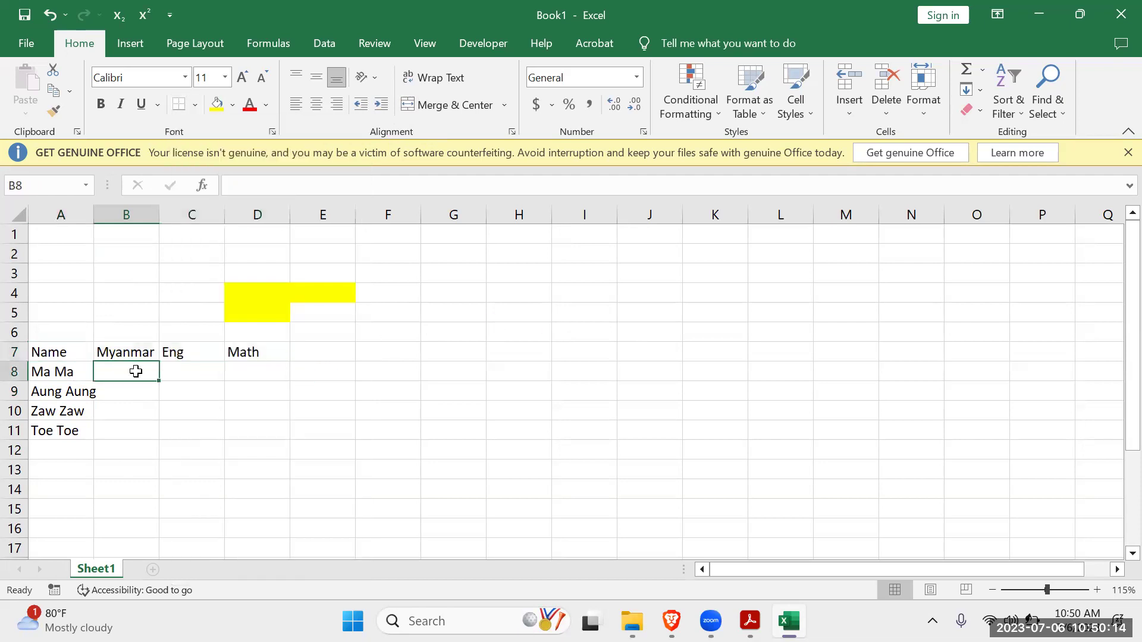
pyautogui.write('45')
pyautogui.press('Tab')
pyautogui.write('56')
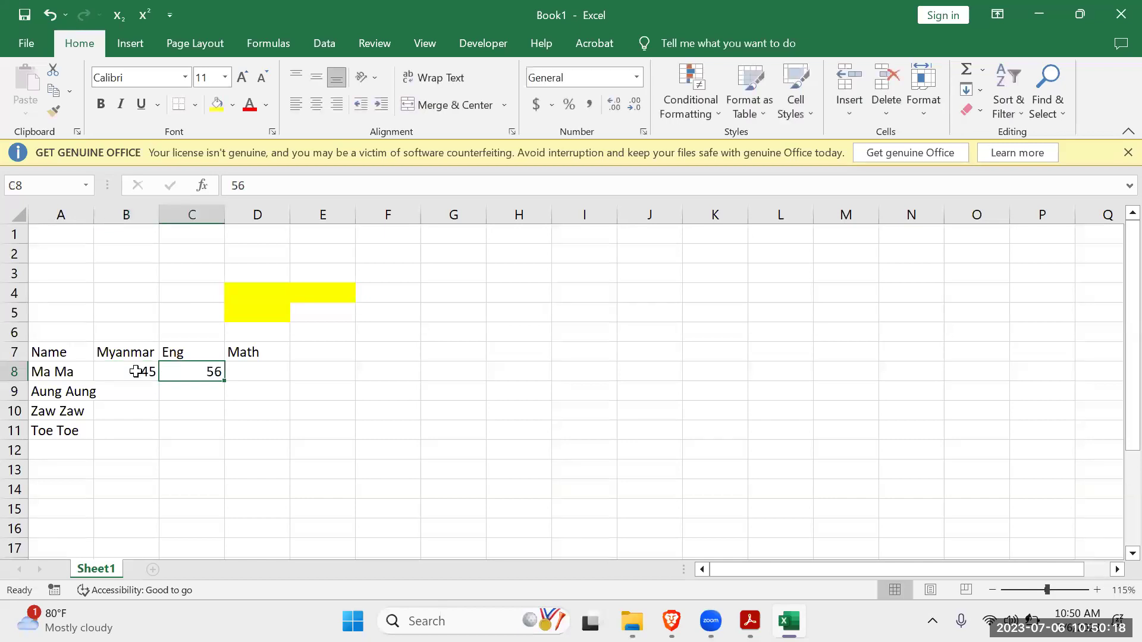
pyautogui.press('Tab')
pyautogui.write('95')
pyautogui.press('Tab')
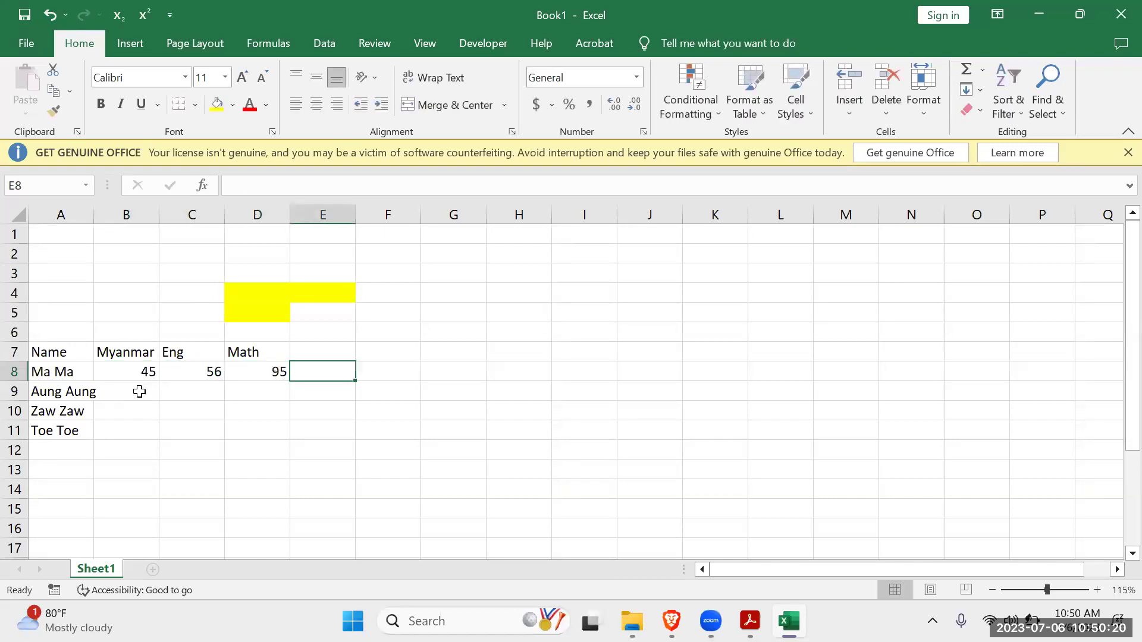
# Enter 52, 63, 4 and 2 in cells B9 to E9 of the second student's row.
pyautogui.click(139, 391)
pyautogui.write('52')
pyautogui.press('Tab')
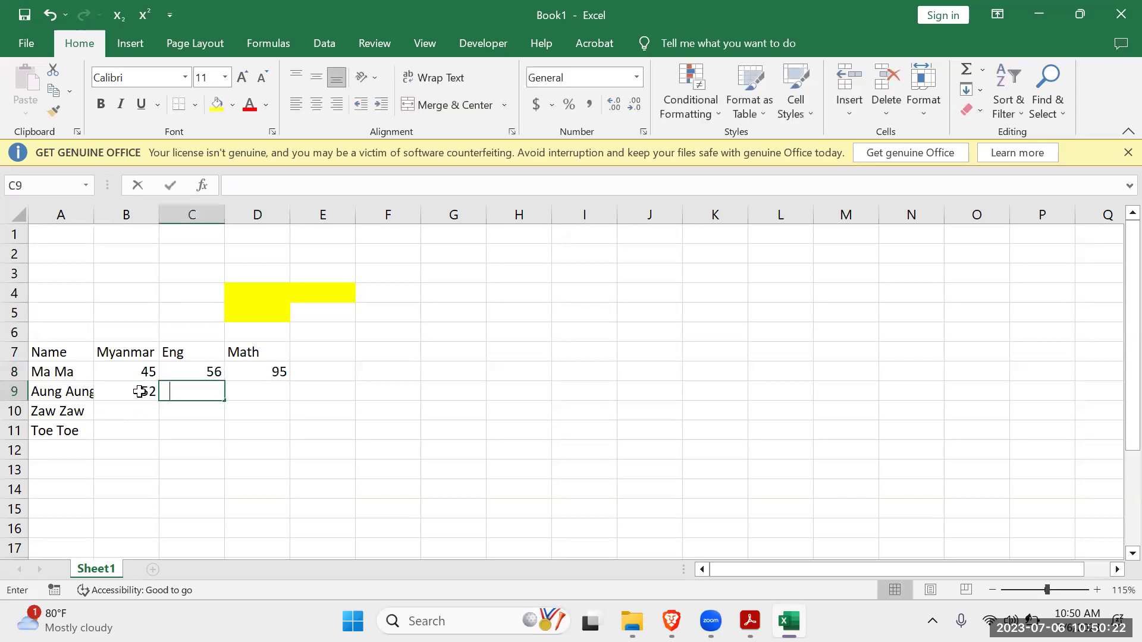
pyautogui.write('63')
pyautogui.press('Tab')
pyautogui.write('4')
pyautogui.press('Tab')
pyautogui.write('2')
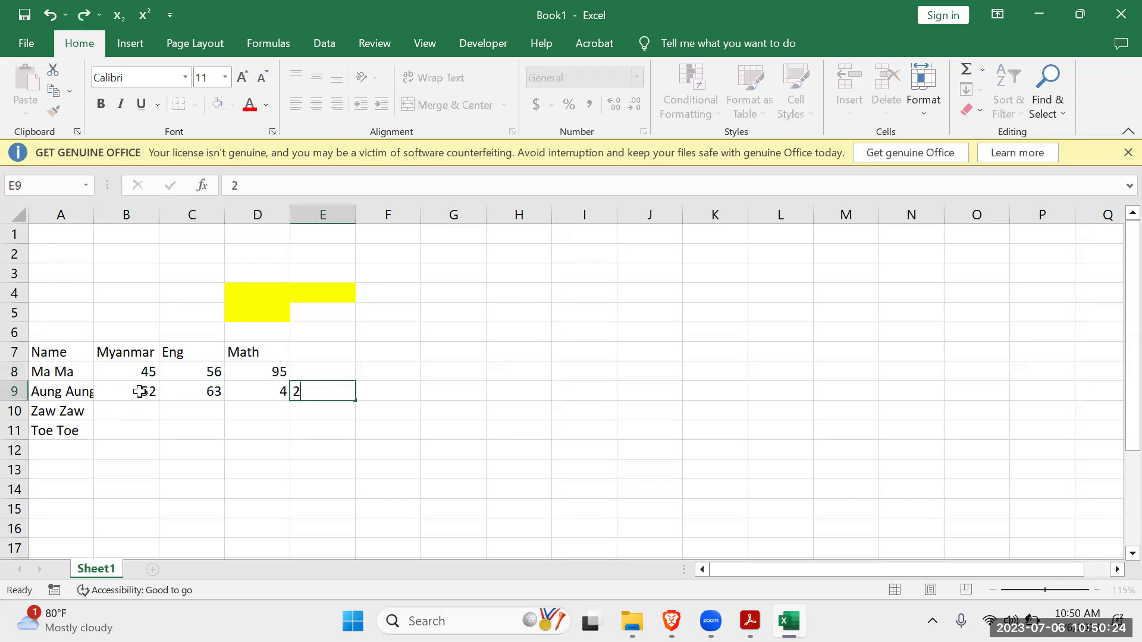
pyautogui.press('Tab')
# Correct the second student's Math mark in D9 to 44 and clear the stray value from E9.
pyautogui.click(275, 386)
pyautogui.press('F2')
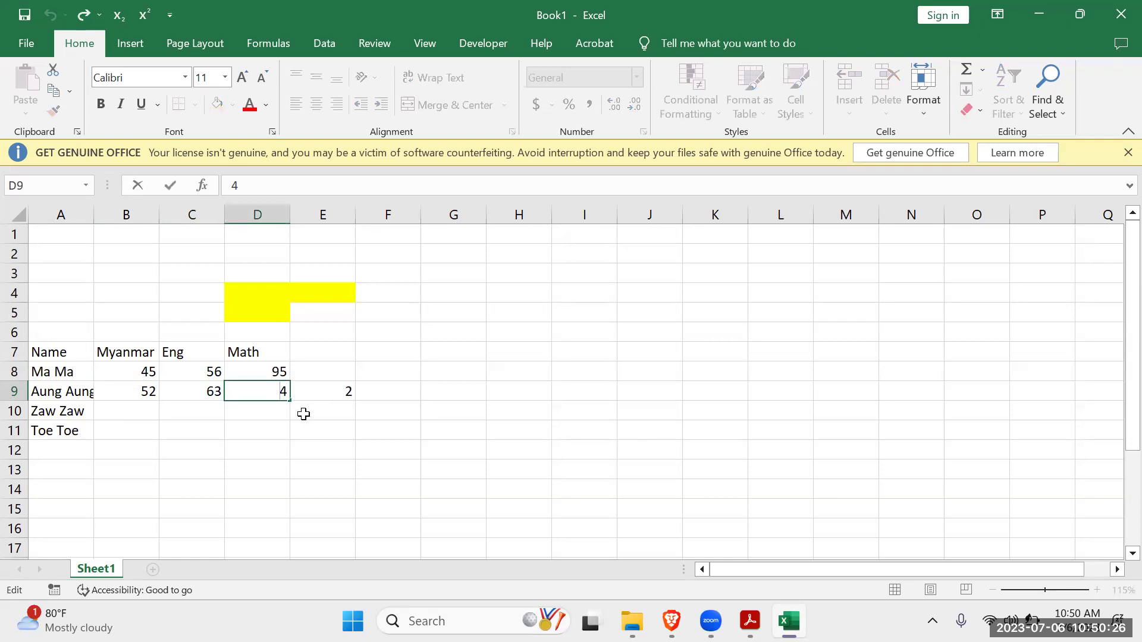
pyautogui.write('4')
pyautogui.click(350, 393)
pyautogui.write('4')
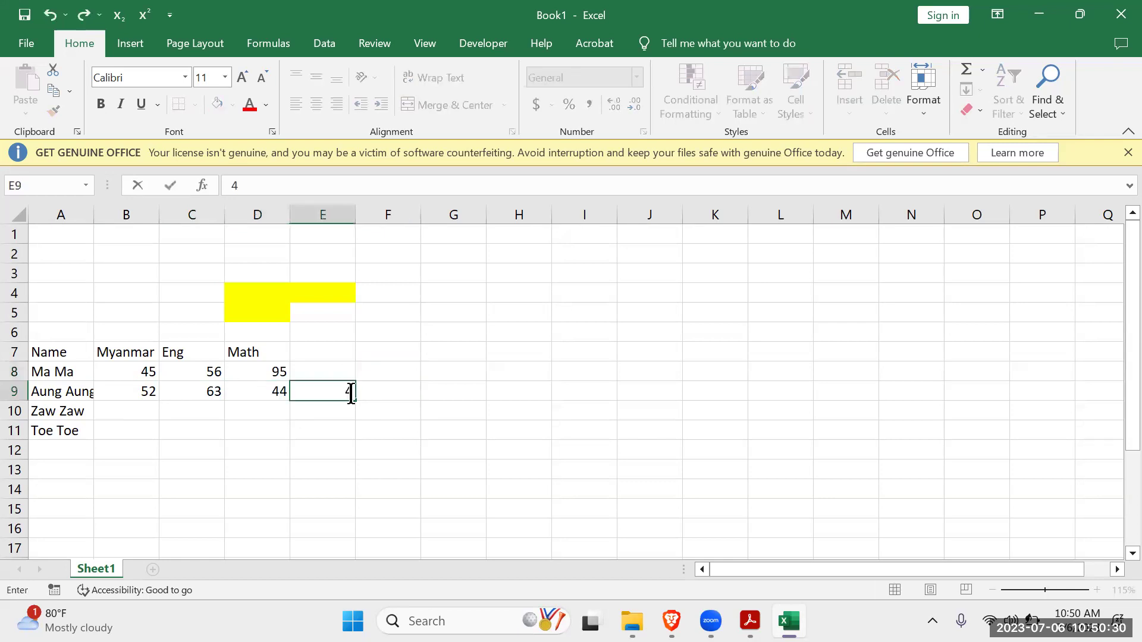
pyautogui.click(402, 387)
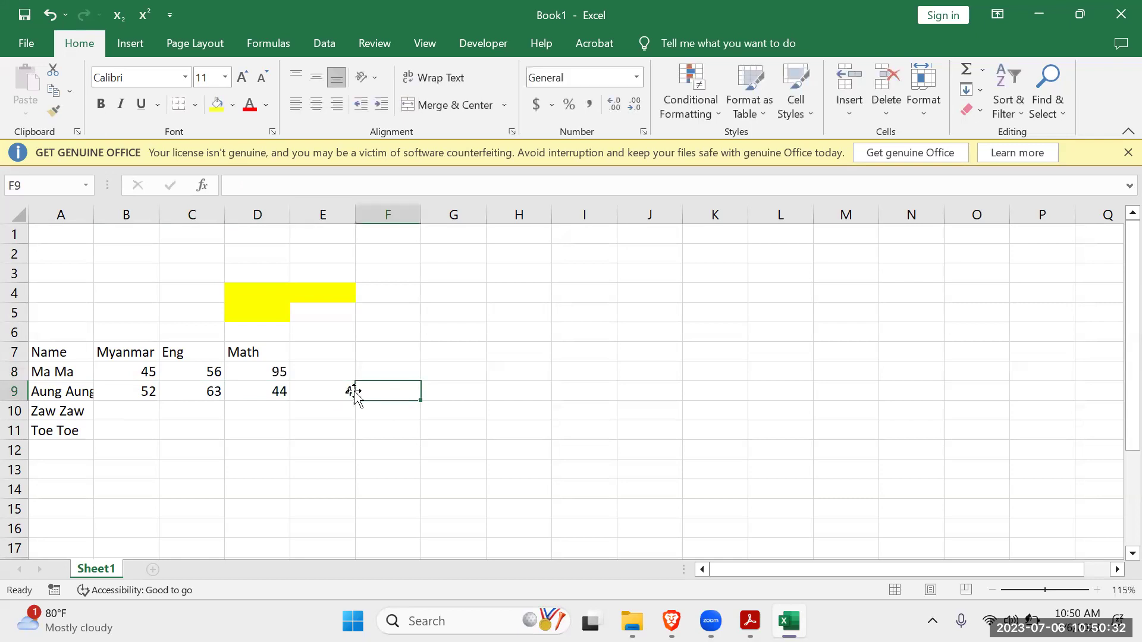
pyautogui.click(337, 387)
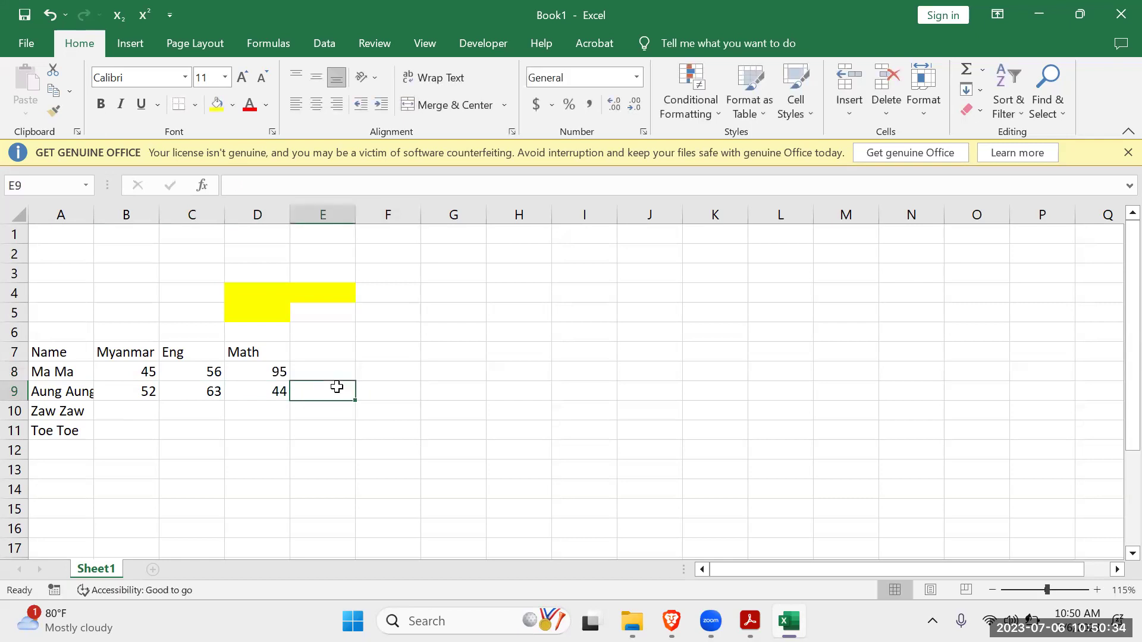
# Enter the Myanmar marks 66 in B10 and 53 in B11 for the last two students.
pyautogui.click(149, 411)
pyautogui.write('66')
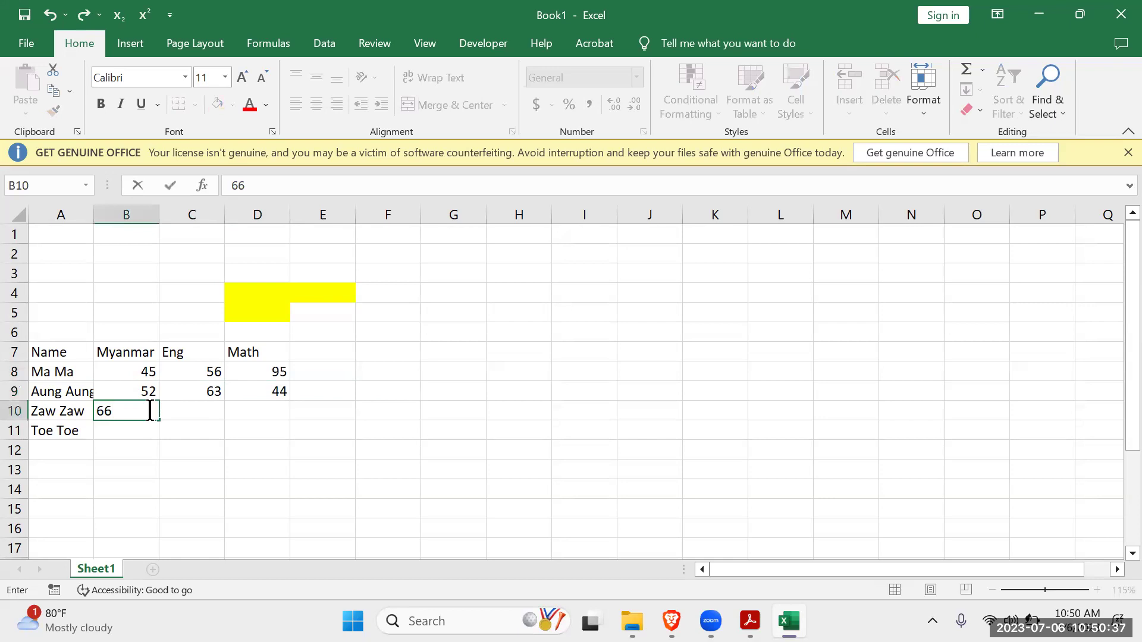
pyautogui.press('Return')
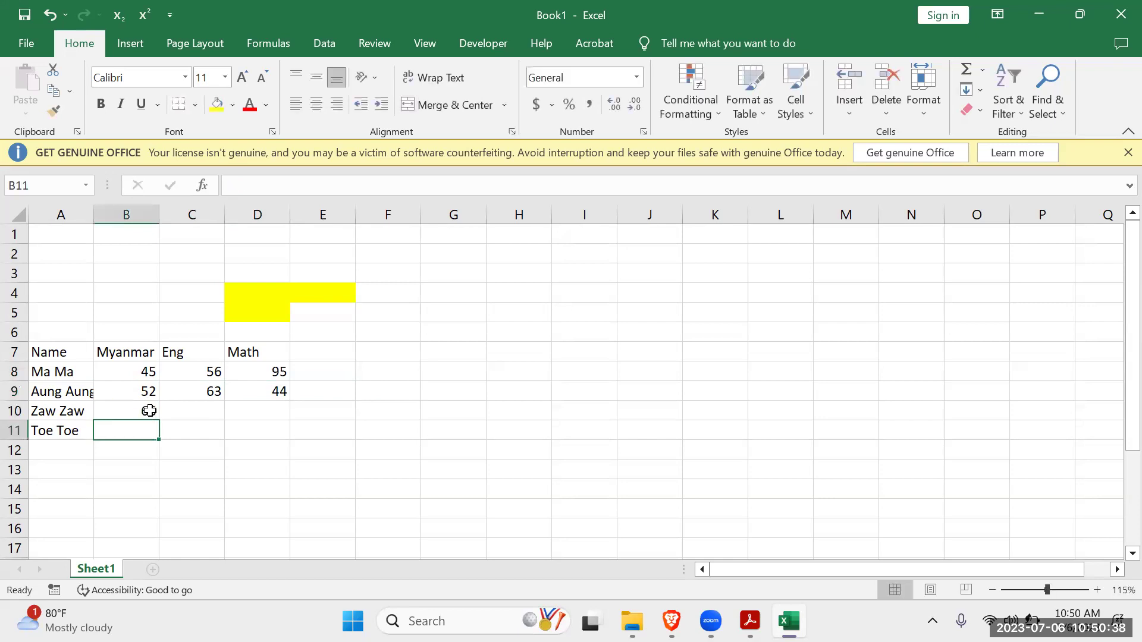
pyautogui.write('53')
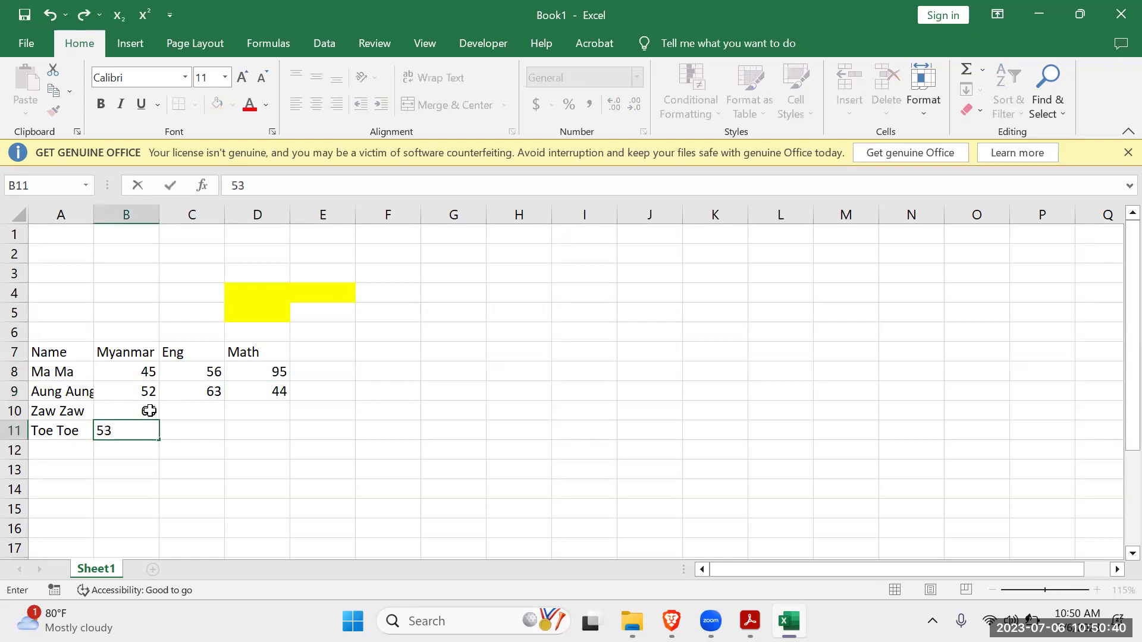
pyautogui.press('Tab')
# Enter the third student's Eng mark 58 in C10 and Math mark 73 in D10.
pyautogui.press('Up')
pyautogui.write('58')
pyautogui.press('Tab')
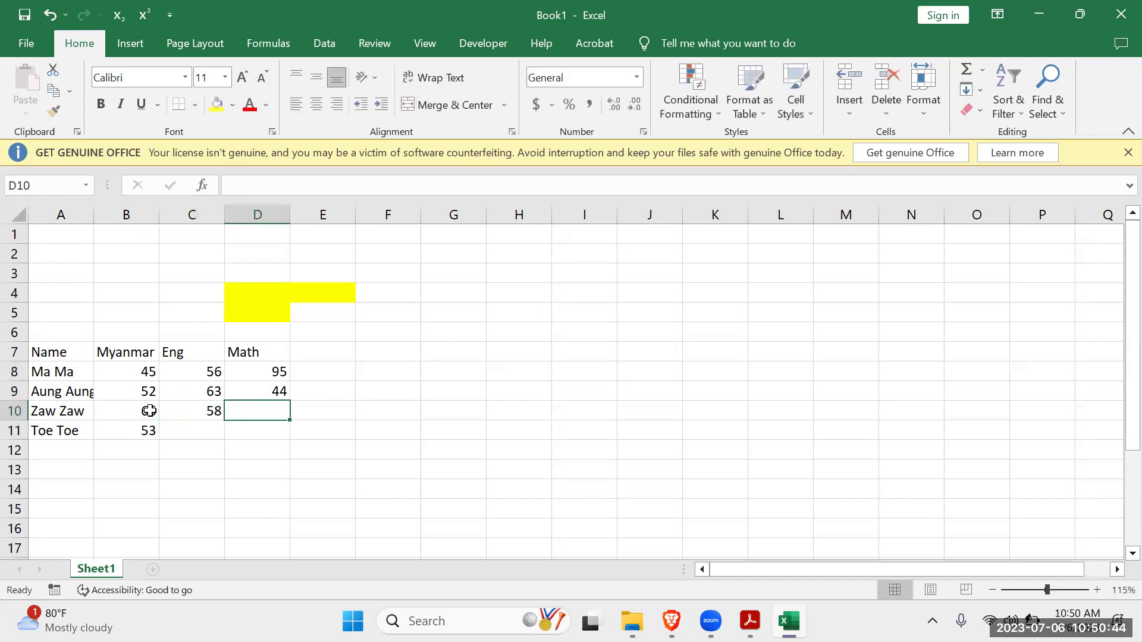
pyautogui.write('73')
pyautogui.press('Tab')
# Enter the fourth student's Eng mark 78 in C11 and Math mark 85 in D11.
pyautogui.press('Down')
pyautogui.press('Left')
pyautogui.press('Left')
pyautogui.write('7')
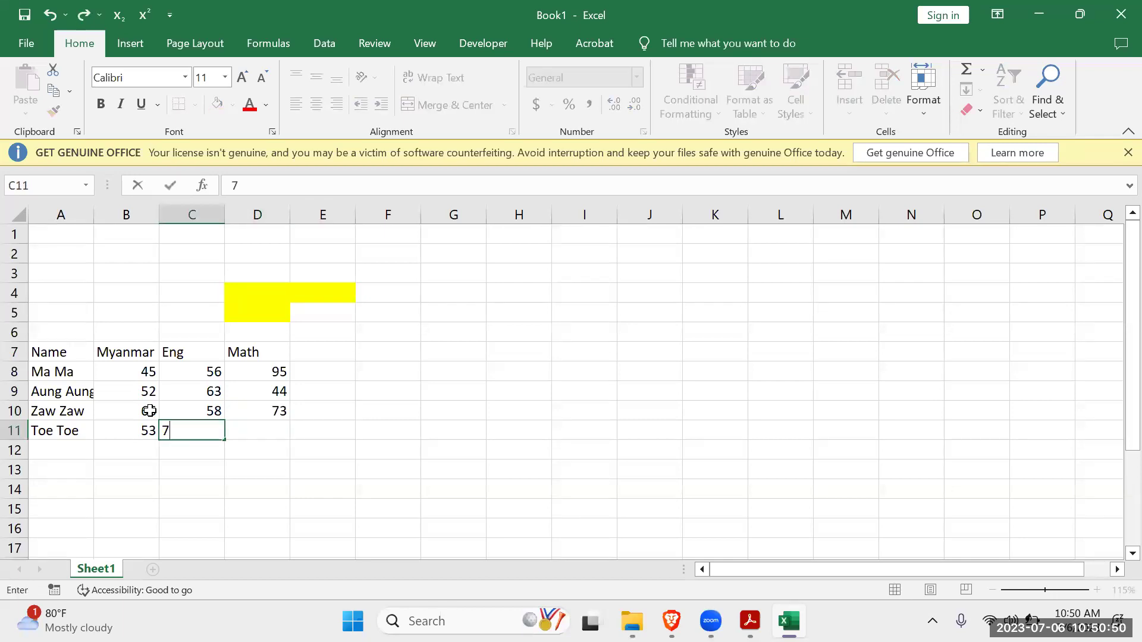
pyautogui.write('8')
pyautogui.press('Tab')
pyautogui.write('85')
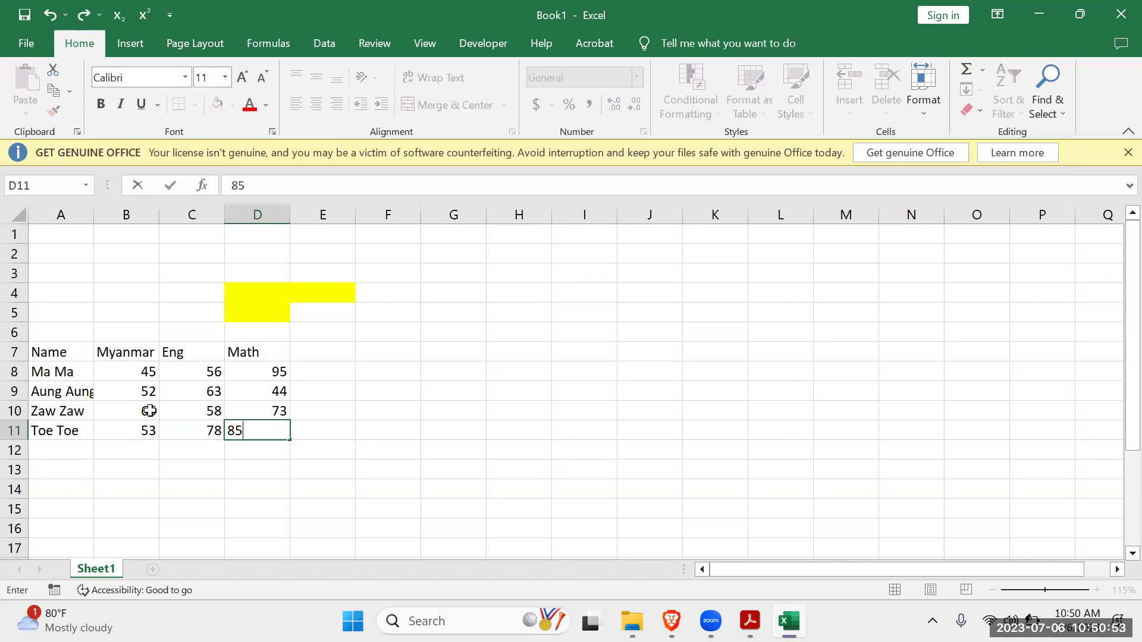
pyautogui.press('Tab')
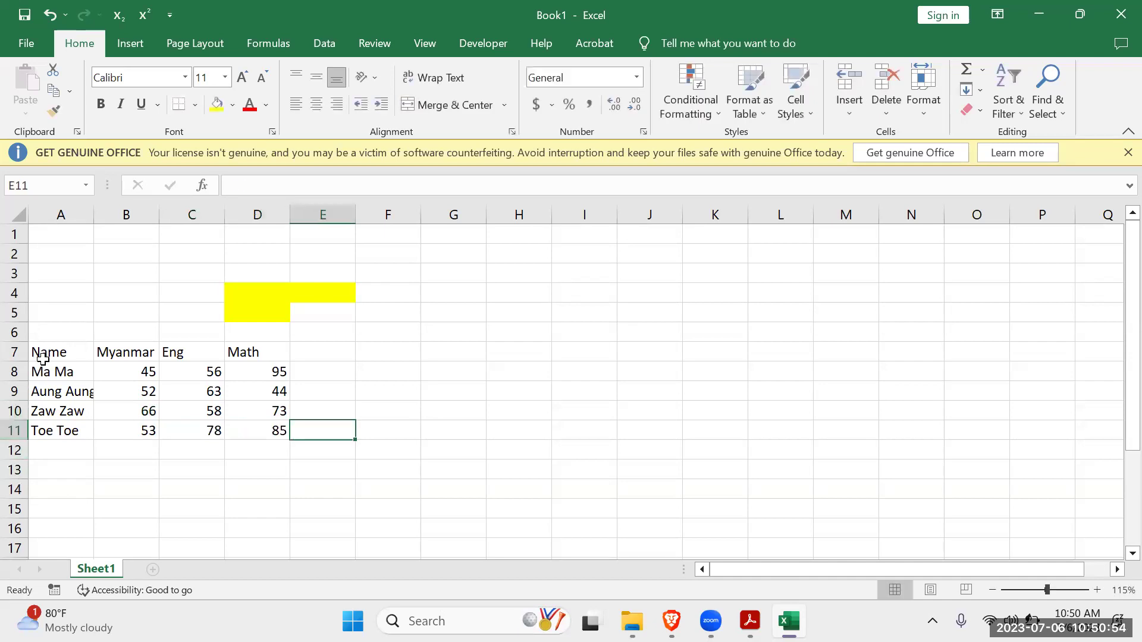
# Apply all borders to the student names and marks in cells A8 to D11.
pyautogui.moveTo(36, 370); pyautogui.dragTo(274, 436)
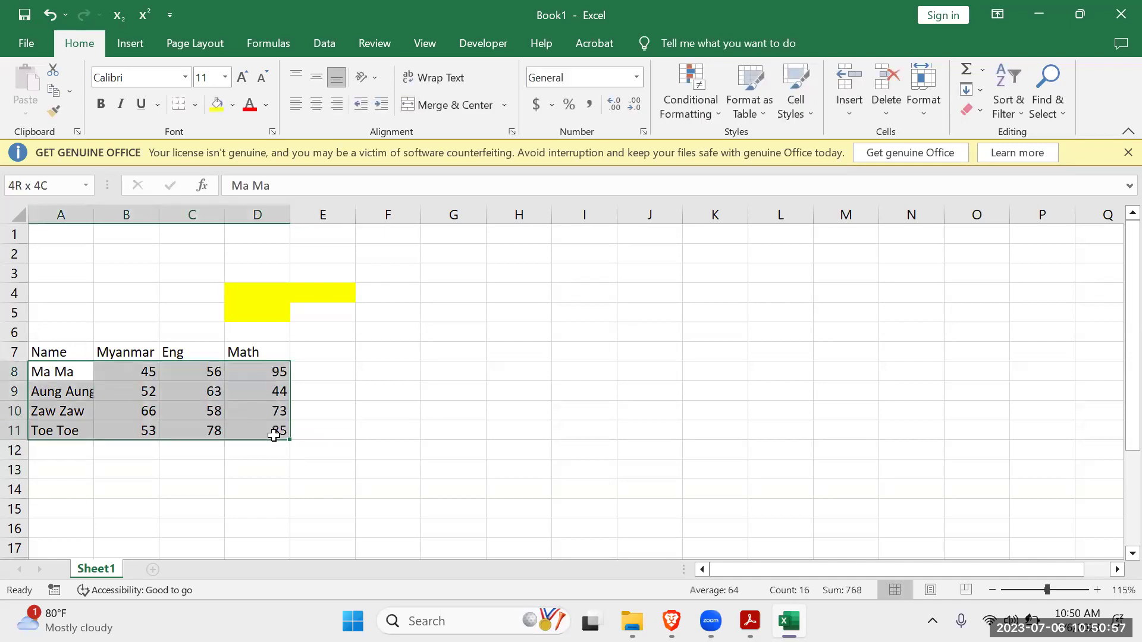
pyautogui.click(195, 105)
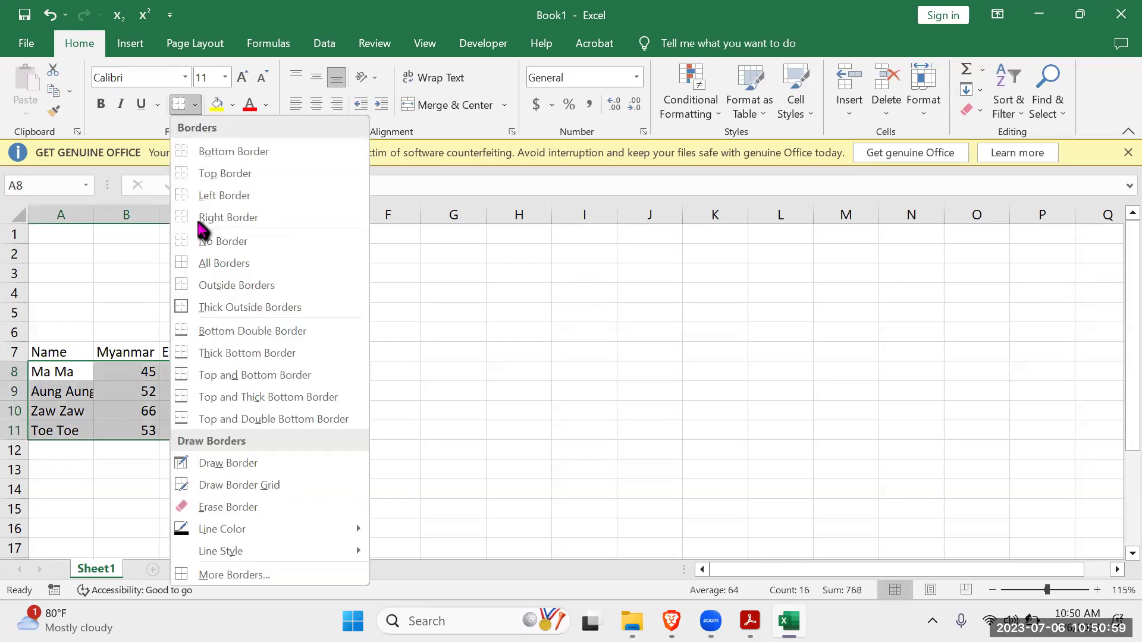
pyautogui.click(199, 257)
pyautogui.click(336, 355)
# Make the table headings in cells A7 to D7 bold.
pyautogui.moveTo(36, 350); pyautogui.dragTo(257, 345)
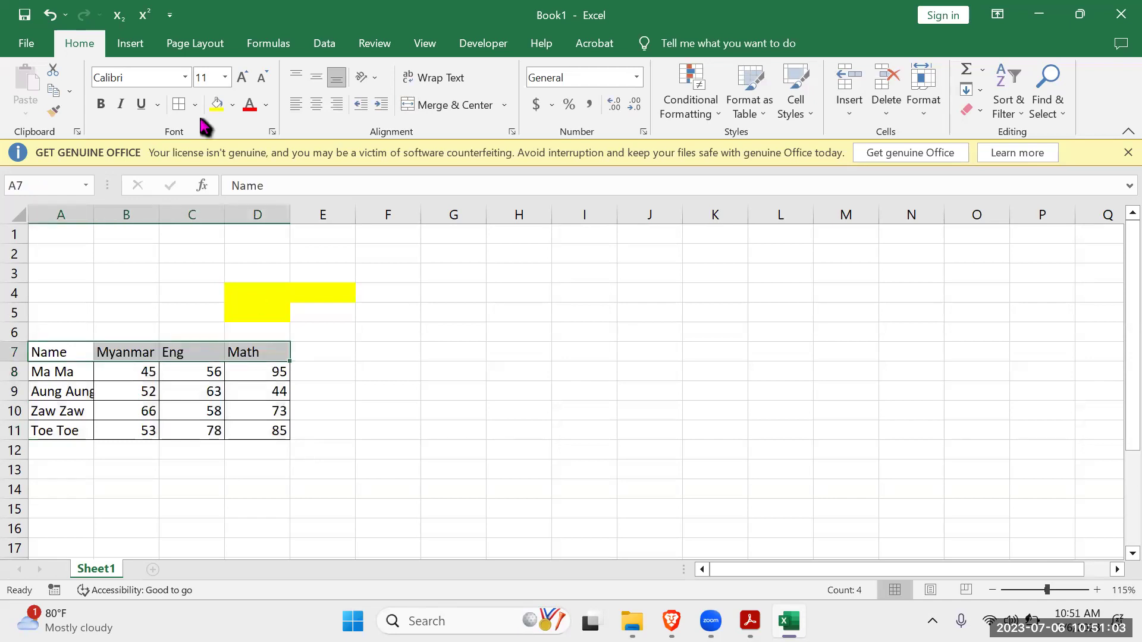
pyautogui.click(101, 105)
pyautogui.click(434, 349)
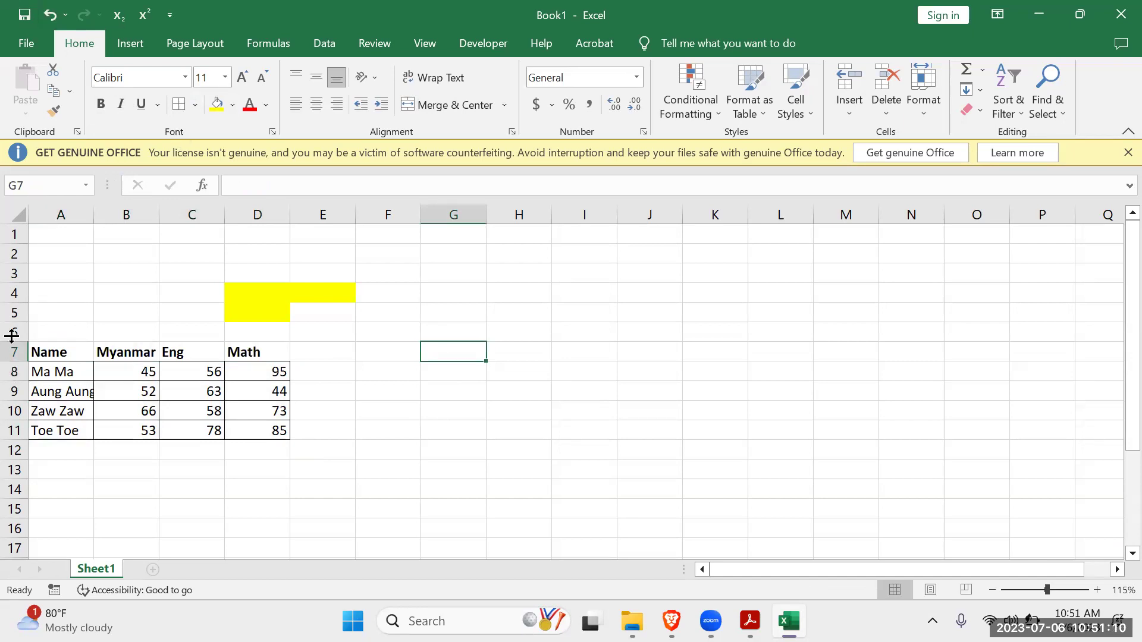
# Insert a new column A before the Name column.
pyautogui.rightClick(59, 213)
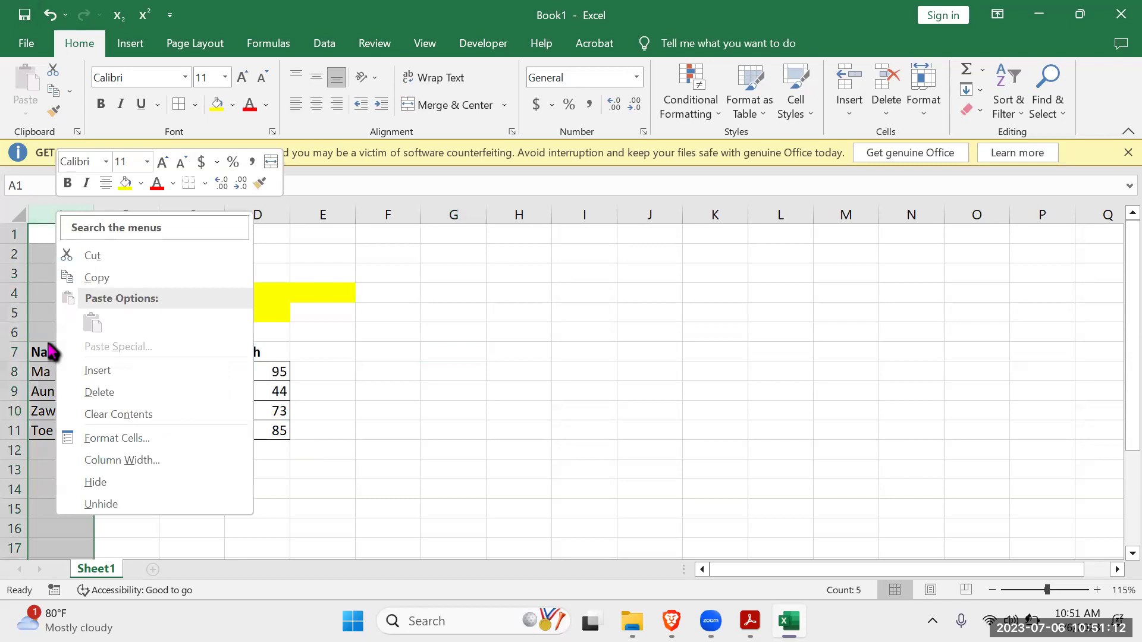
pyautogui.click(138, 373)
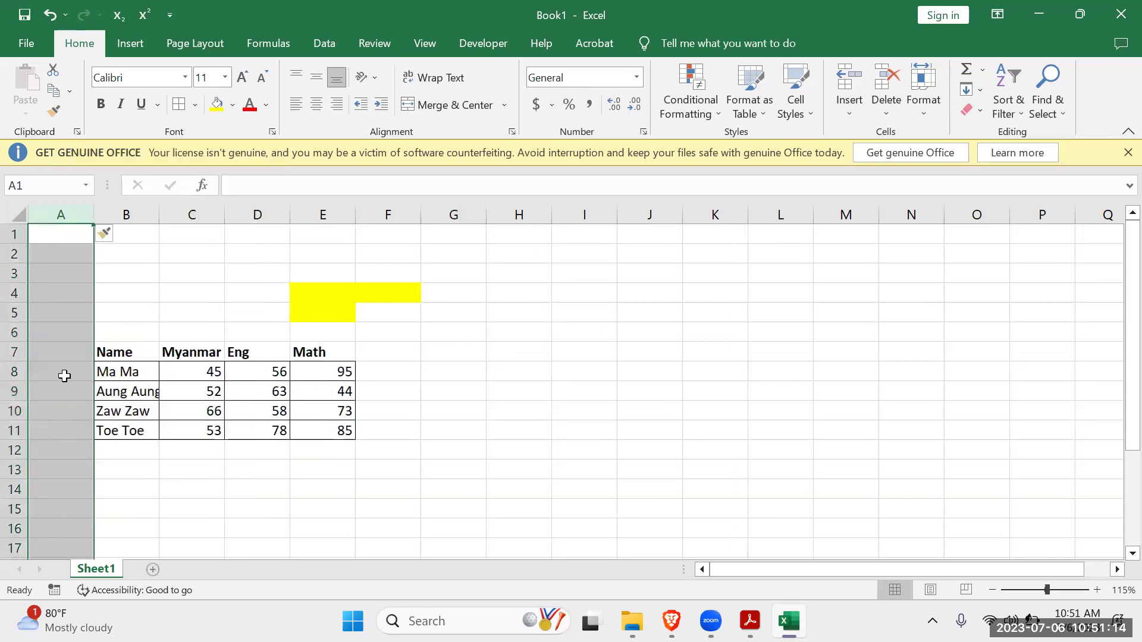
pyautogui.click(53, 354)
pyautogui.keyDown('shift'); pyautogui.click(71, 433); pyautogui.keyUp('shift')
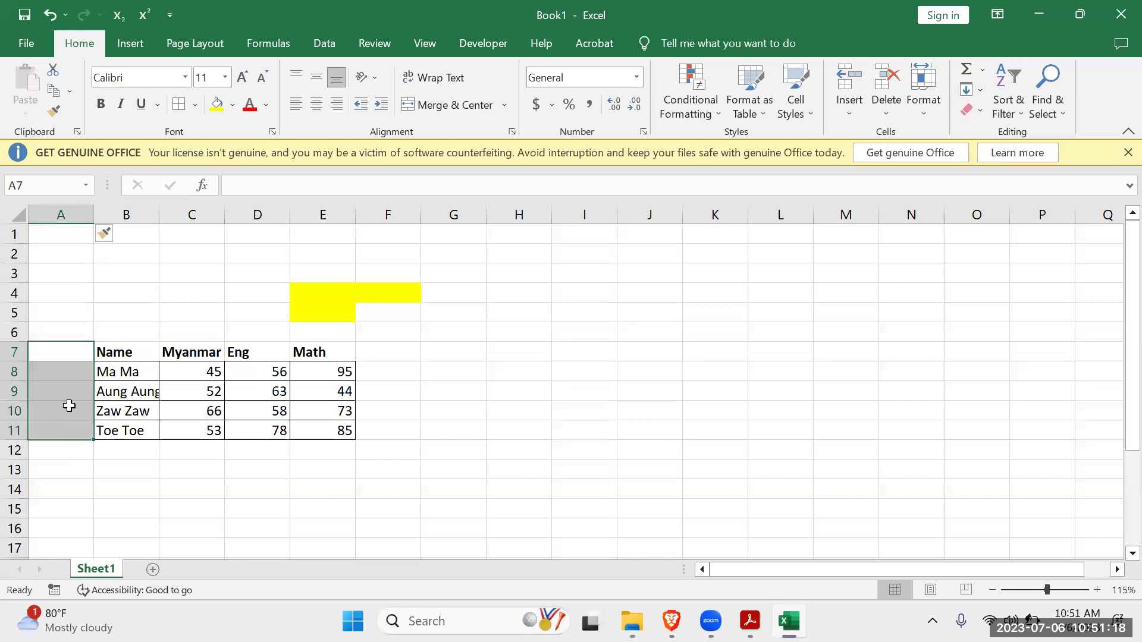
# Enter the heading Roll no in cell A7 and make it bold.
pyautogui.press('Up')
pyautogui.press('Down')
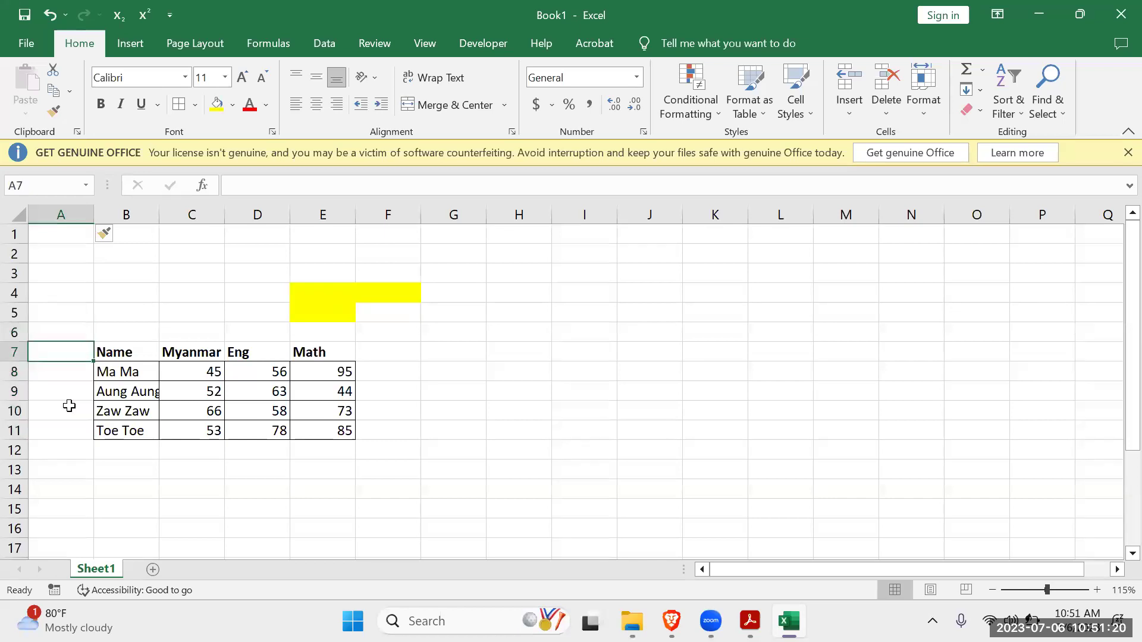
pyautogui.write('r')
pyautogui.write('oo')
pyautogui.write('l no')
pyautogui.click(296, 447)
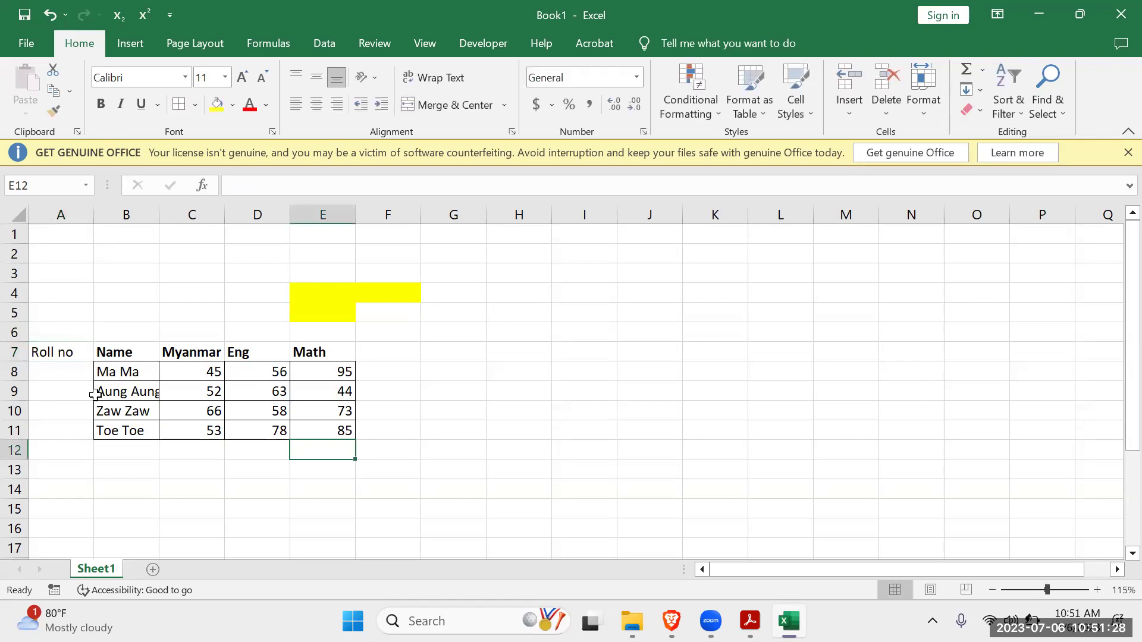
pyautogui.click(55, 351)
pyautogui.click(101, 104)
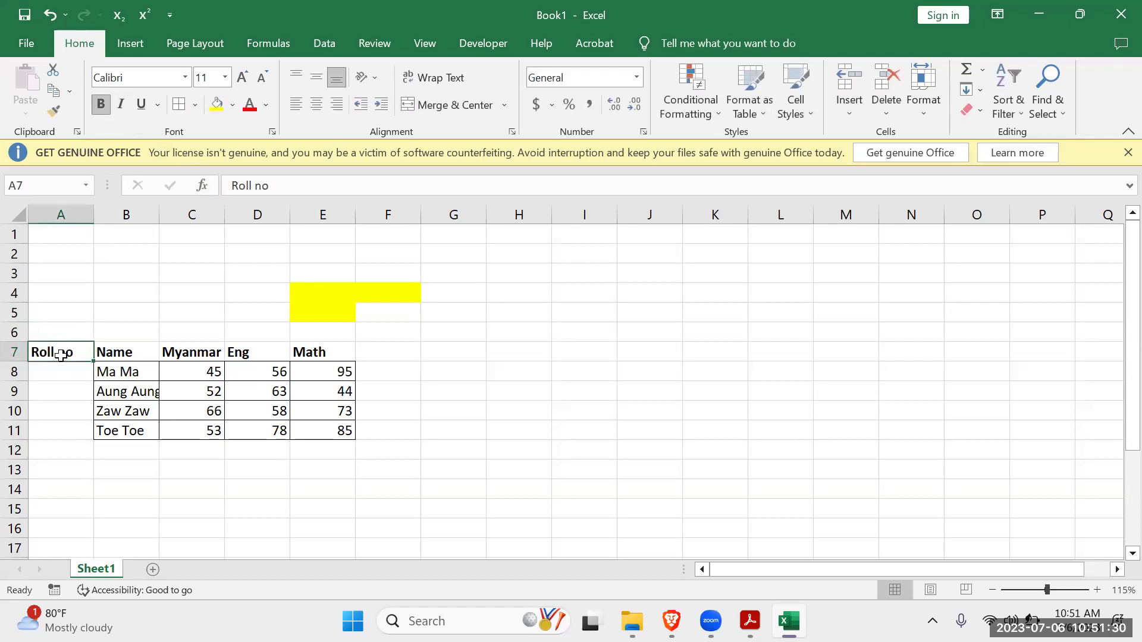
# Enter Cs1 in cell A8 and fill the series down to Cs4 in A11.
pyautogui.click(65, 376)
pyautogui.write('Cs')
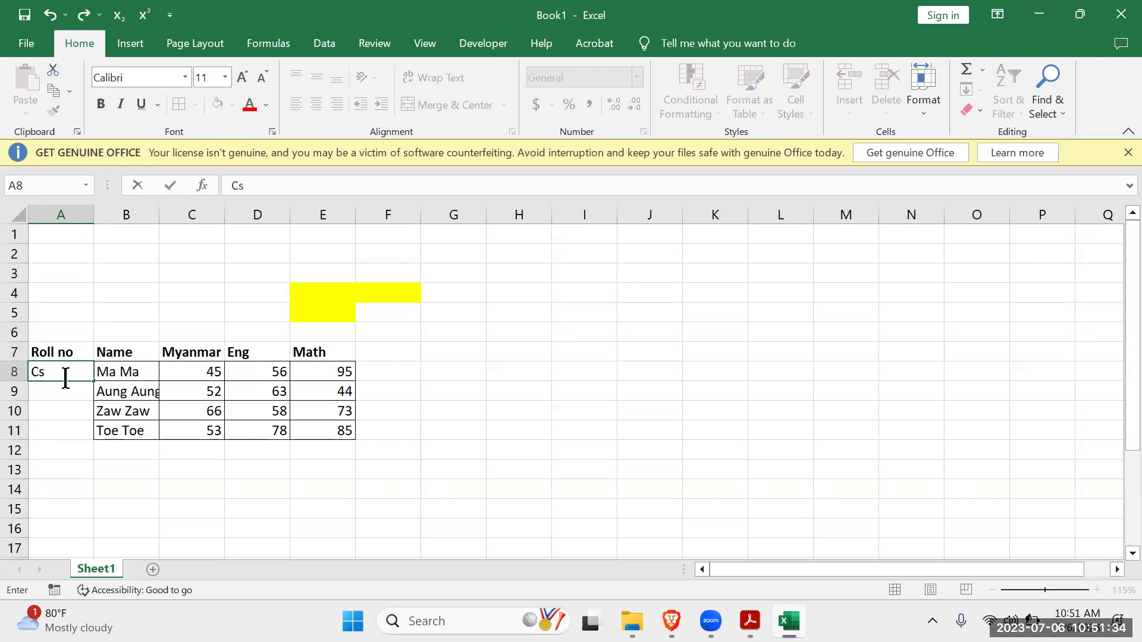
pyautogui.write('1')
pyautogui.click(106, 412)
pyautogui.click(46, 368)
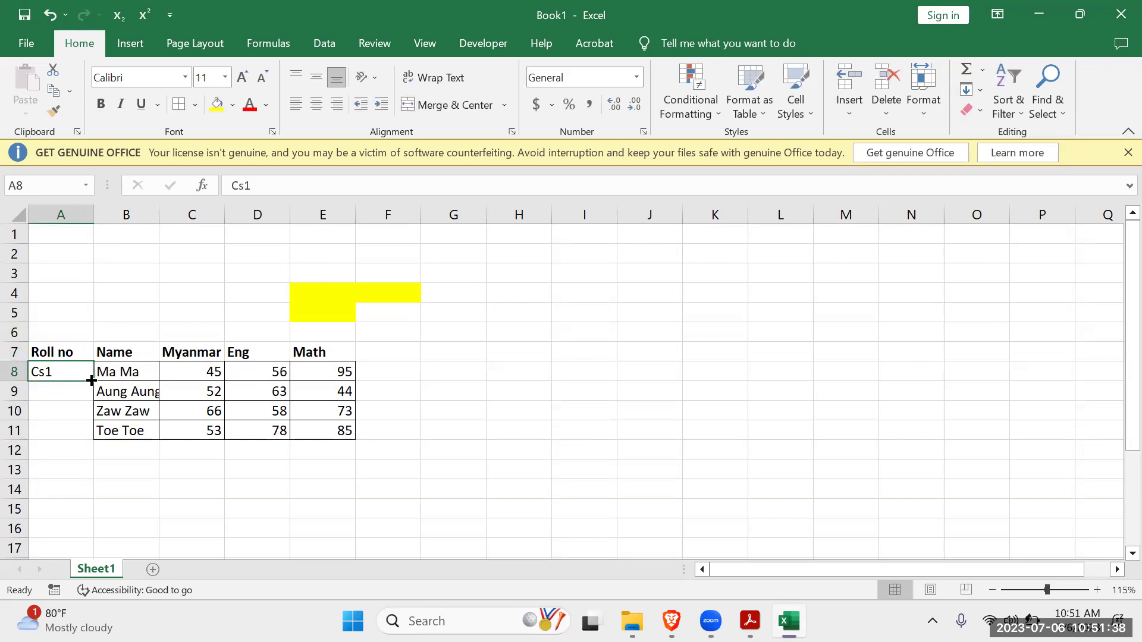
pyautogui.moveTo(102, 392); pyautogui.dragTo(120, 441)
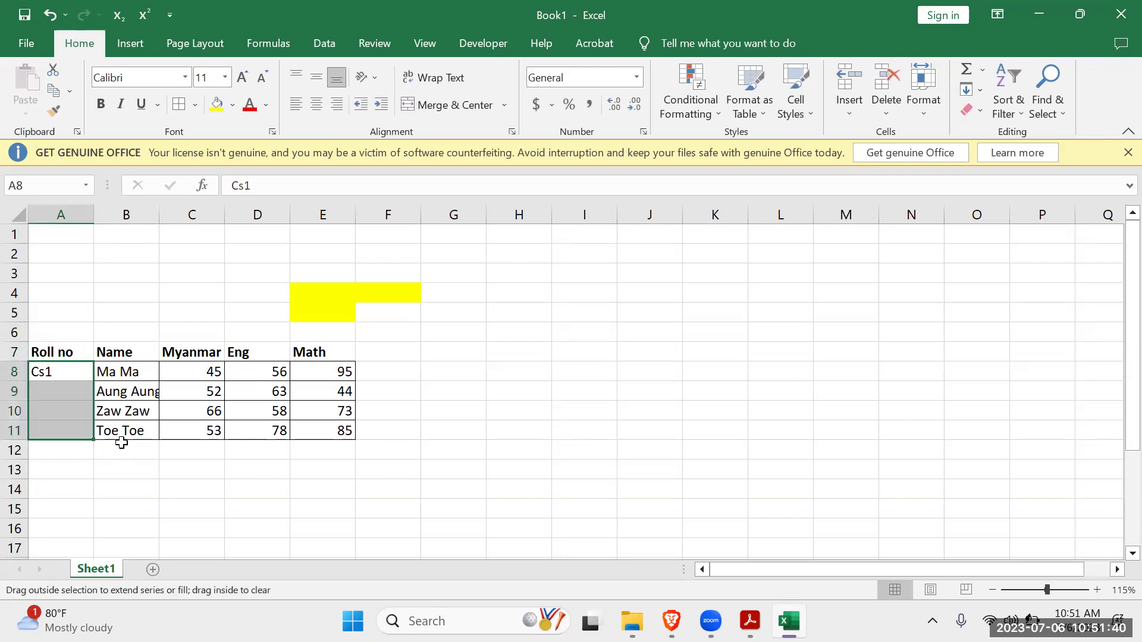
pyautogui.click(313, 476)
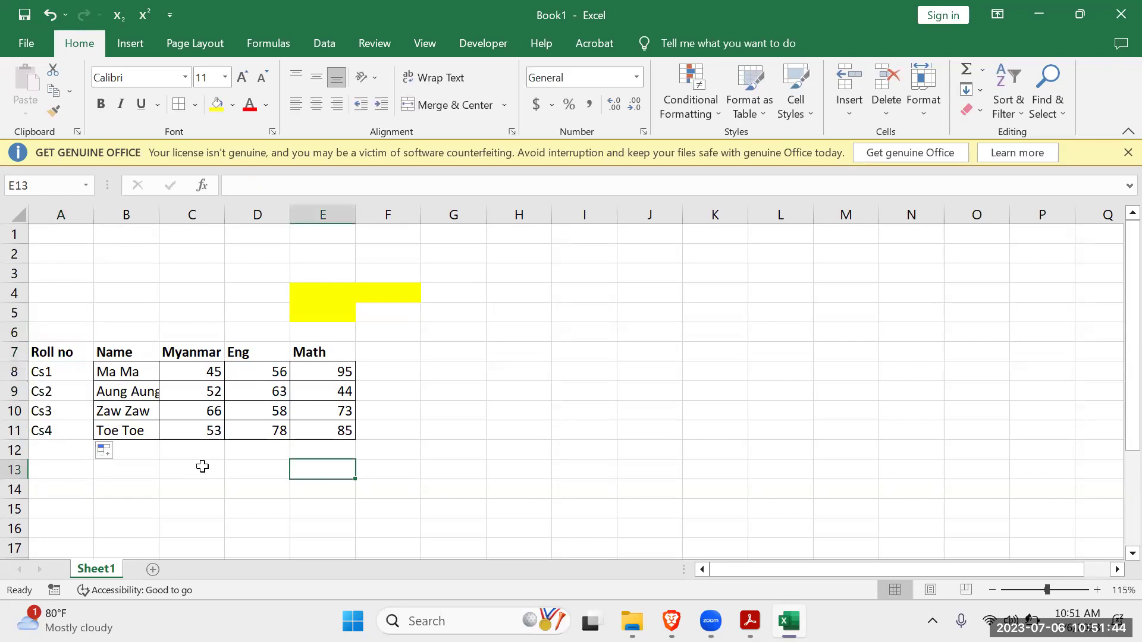
# Apply all borders to the roll numbers in cells A8 to A11.
pyautogui.moveTo(49, 369); pyautogui.dragTo(90, 434)
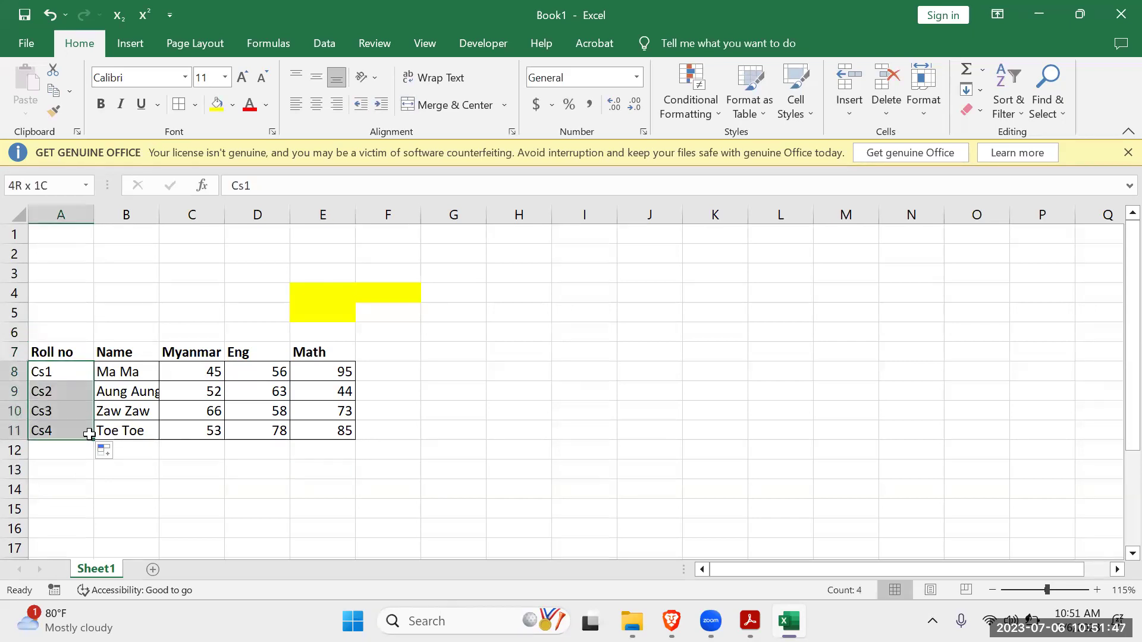
pyautogui.click(195, 105)
pyautogui.click(220, 262)
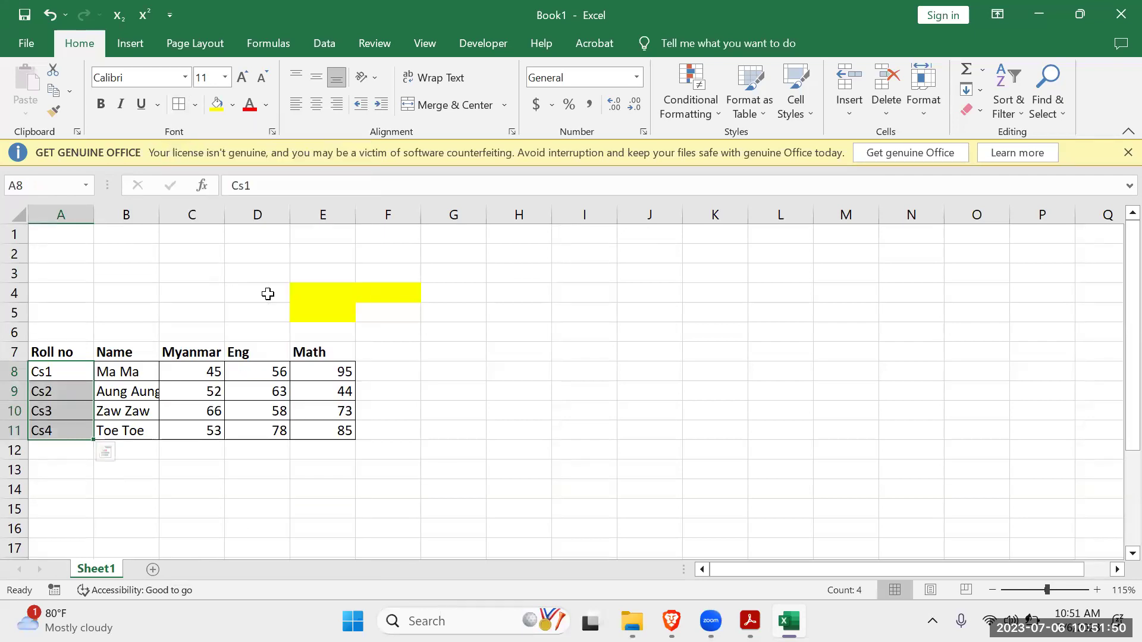
pyautogui.click(638, 409)
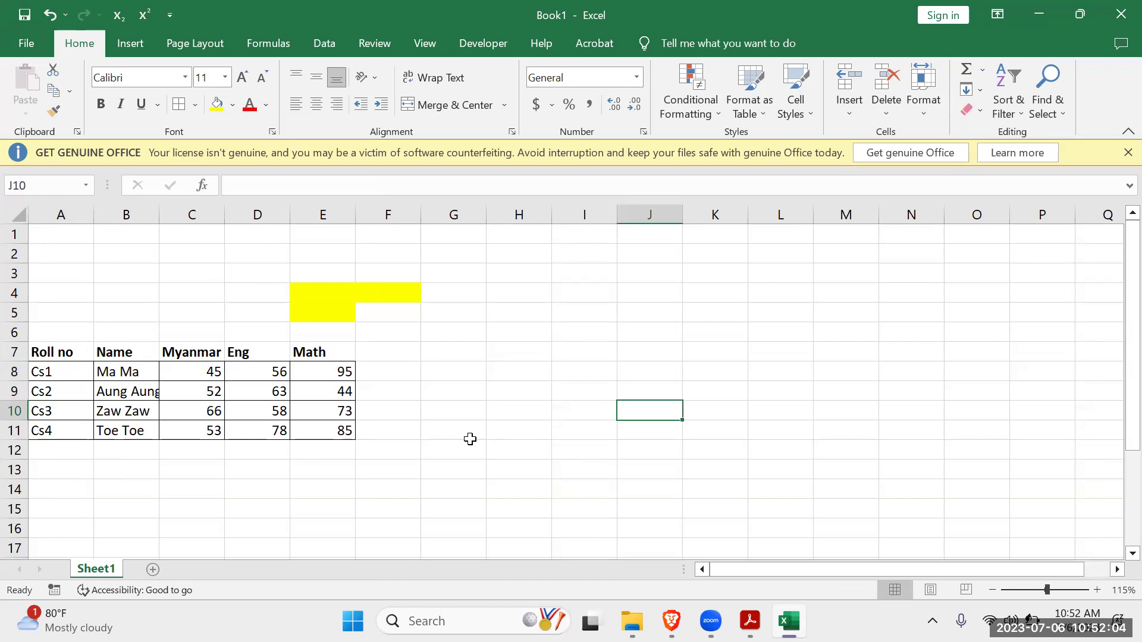
# Enter the heading Roll no in cell J8 and Name in cell K8.
pyautogui.scroll(-2, 789, 425)
pyautogui.scroll(2, 786, 438)
pyautogui.click(642, 372)
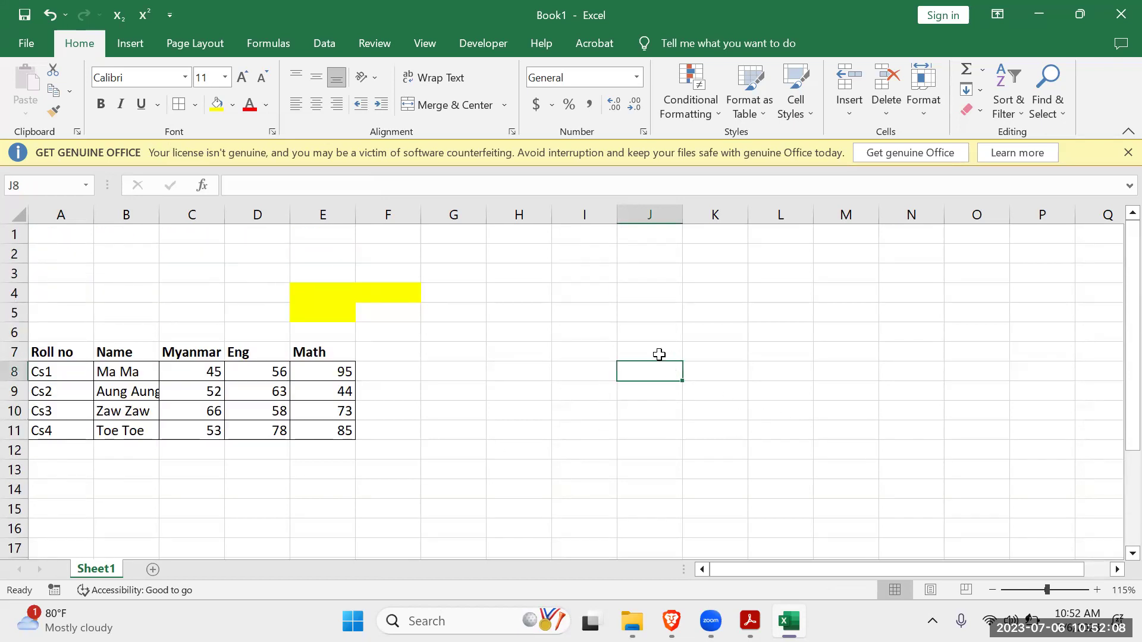
pyautogui.write('Name')
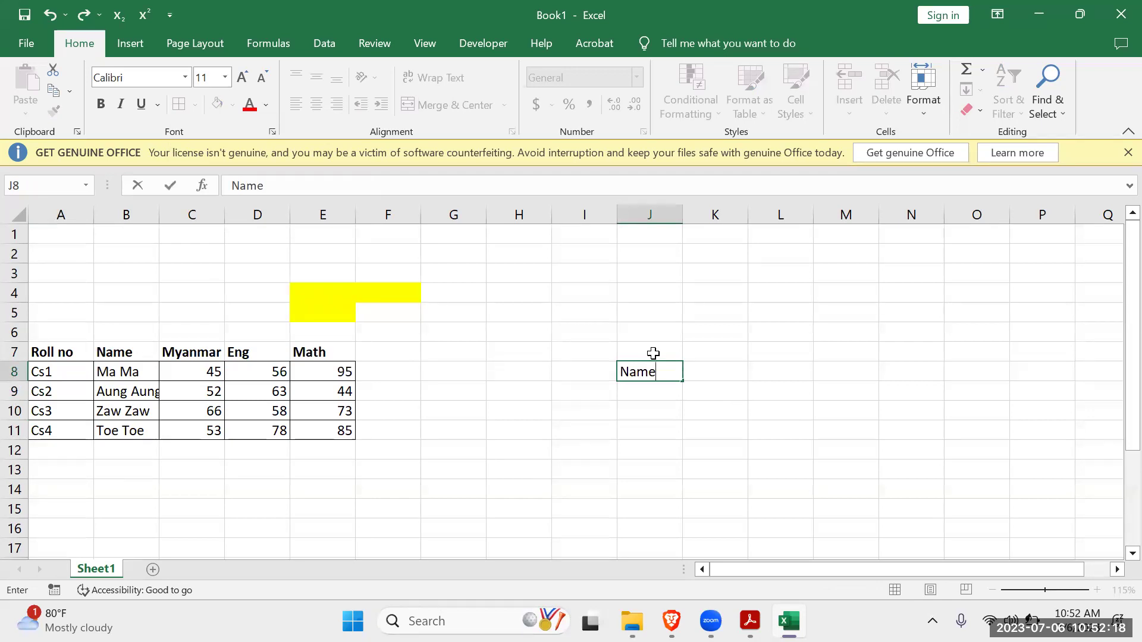
pyautogui.press('BackSpace')
pyautogui.press('BackSpace')
pyautogui.press('BackSpace')
pyautogui.press('BackSpace')
pyautogui.write('Ro')
pyautogui.press('Tab')
pyautogui.write('Name')
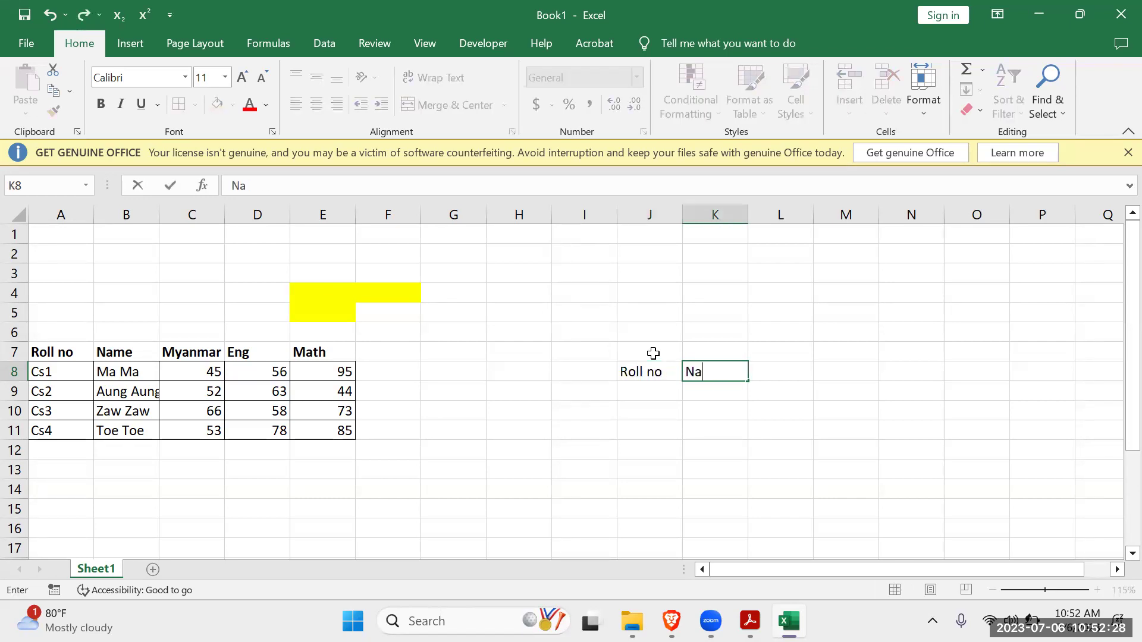
pyautogui.press('BackSpace')
pyautogui.press('BackSpace')
pyautogui.write('ame')
pyautogui.press('Tab')
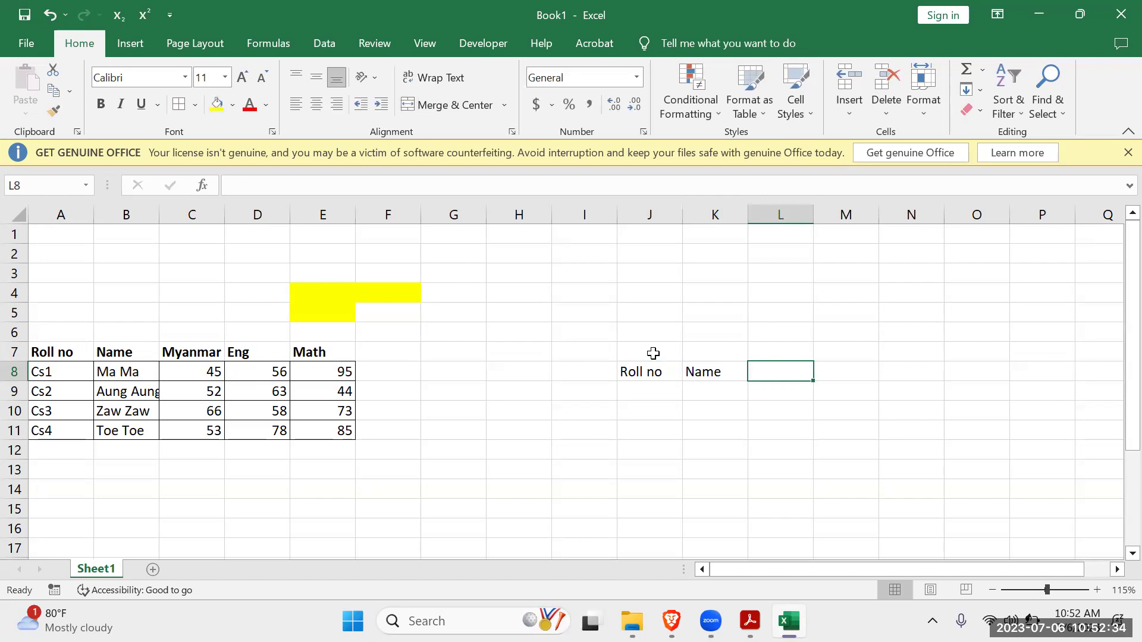
# Enter the headings Myanmar, Eng and Math in cells L8 to N8.
pyautogui.write('Myanmar')
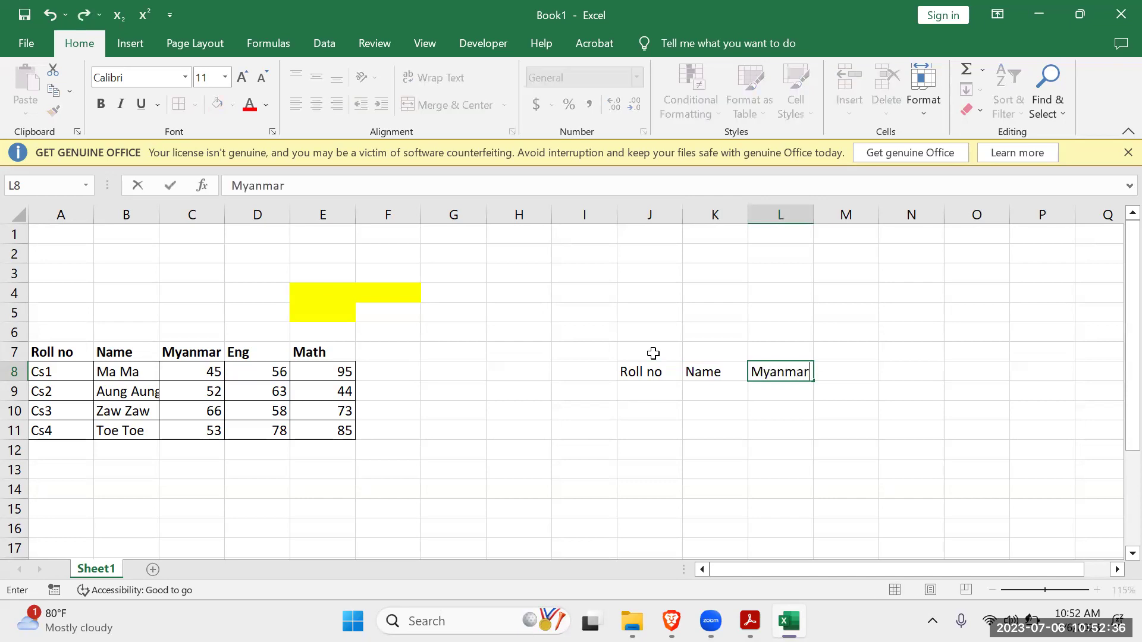
pyautogui.press('Tab')
pyautogui.write('End')
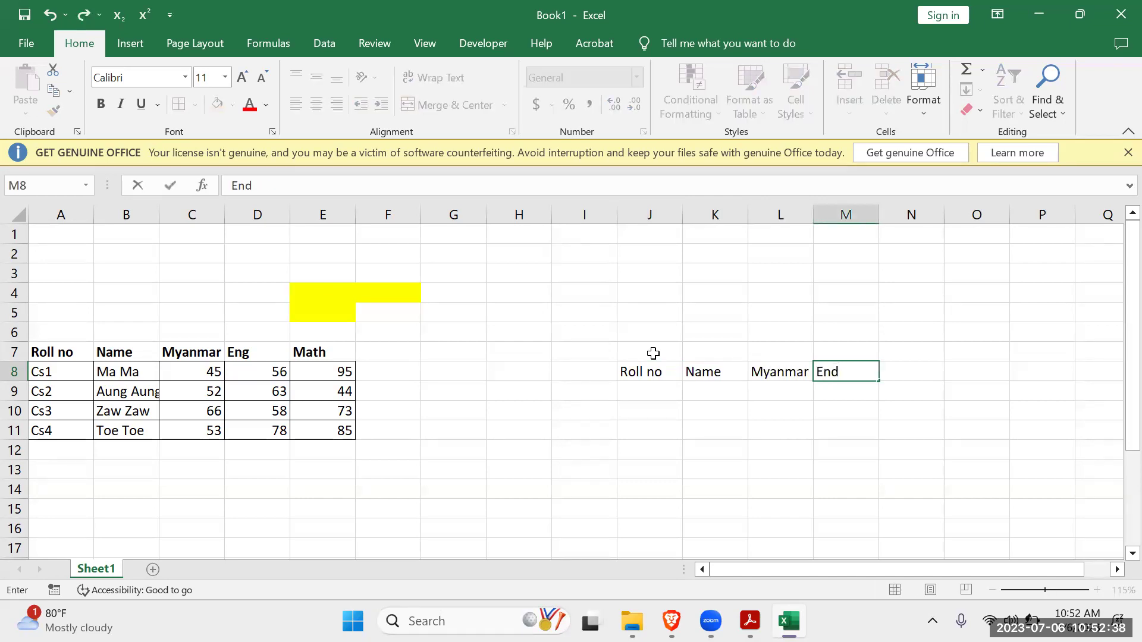
pyautogui.press('Tab')
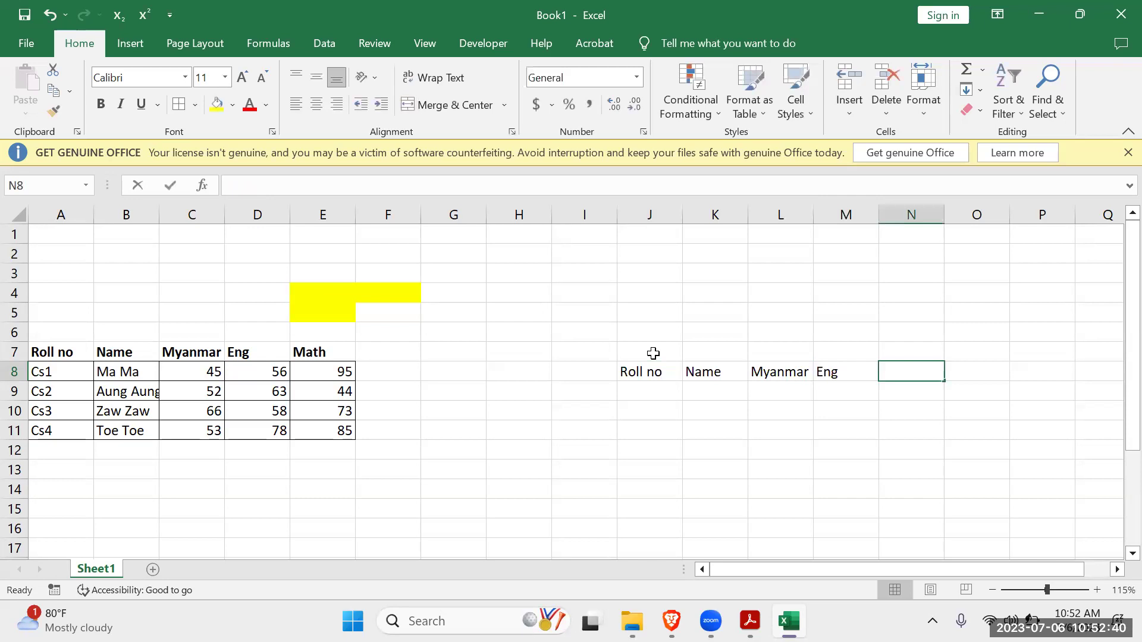
pyautogui.write('Math')
pyautogui.click(678, 431)
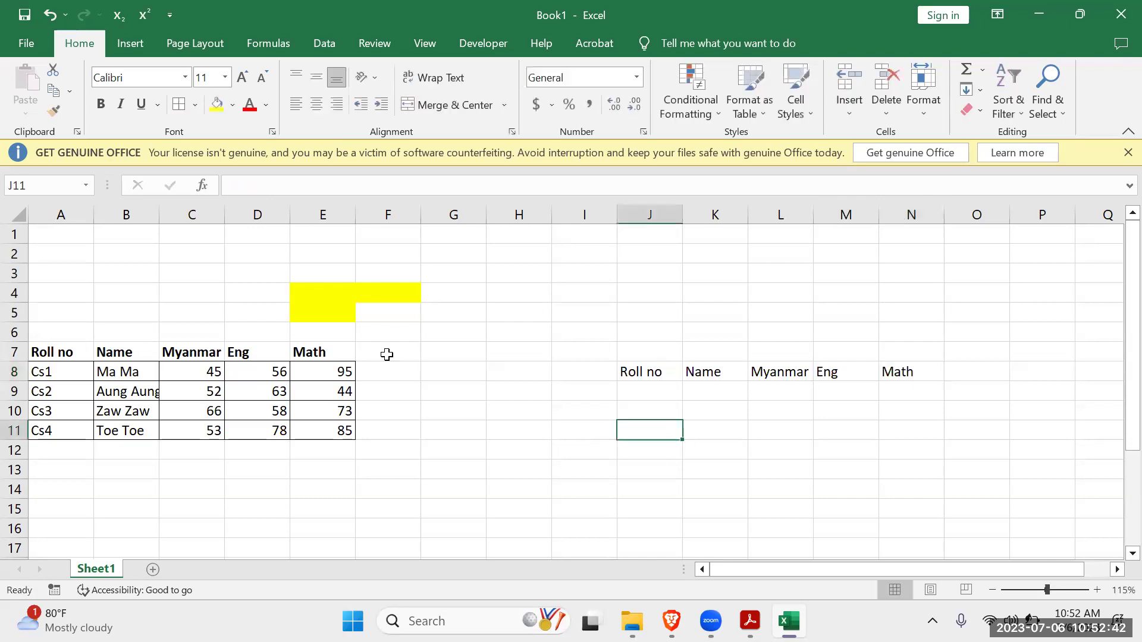
pyautogui.click(644, 404)
pyautogui.click(646, 394)
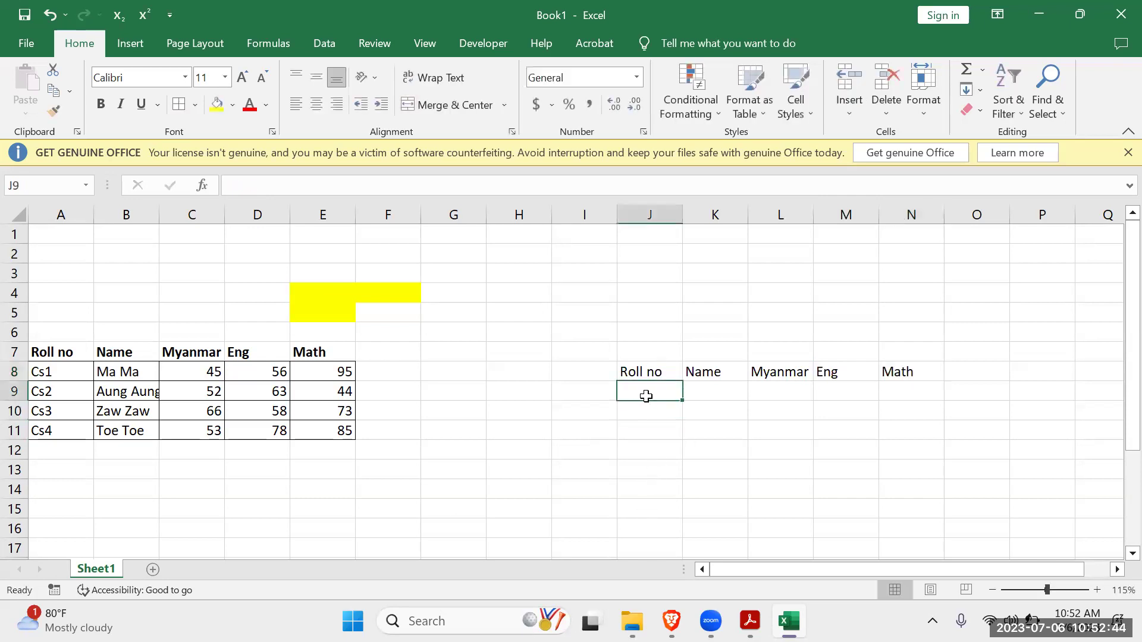
pyautogui.click(725, 392)
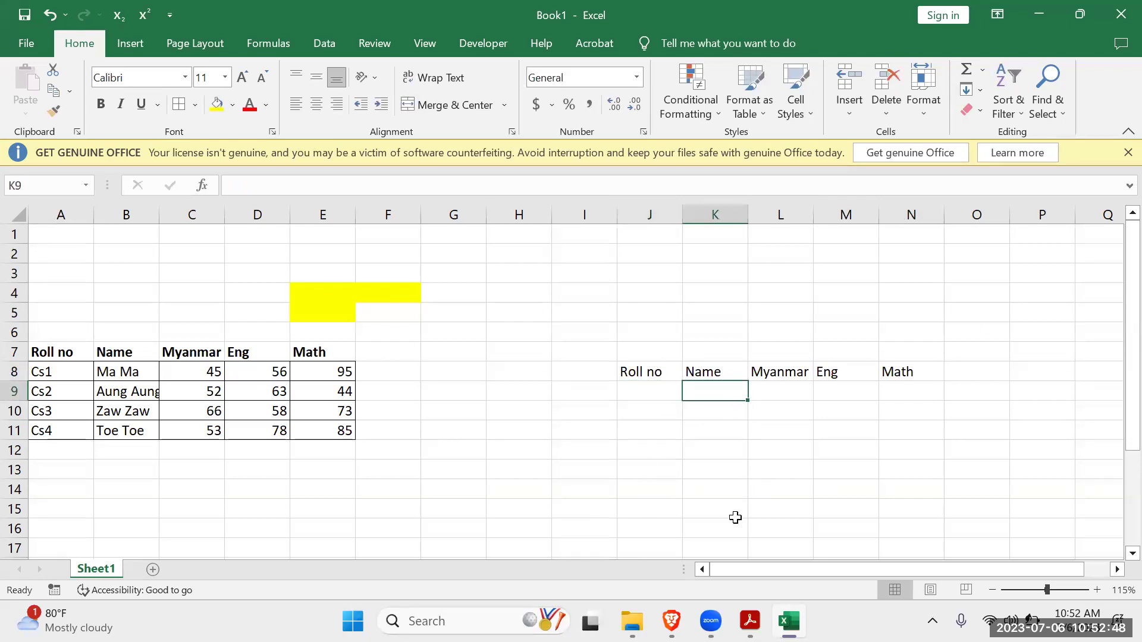
pyautogui.write('=')
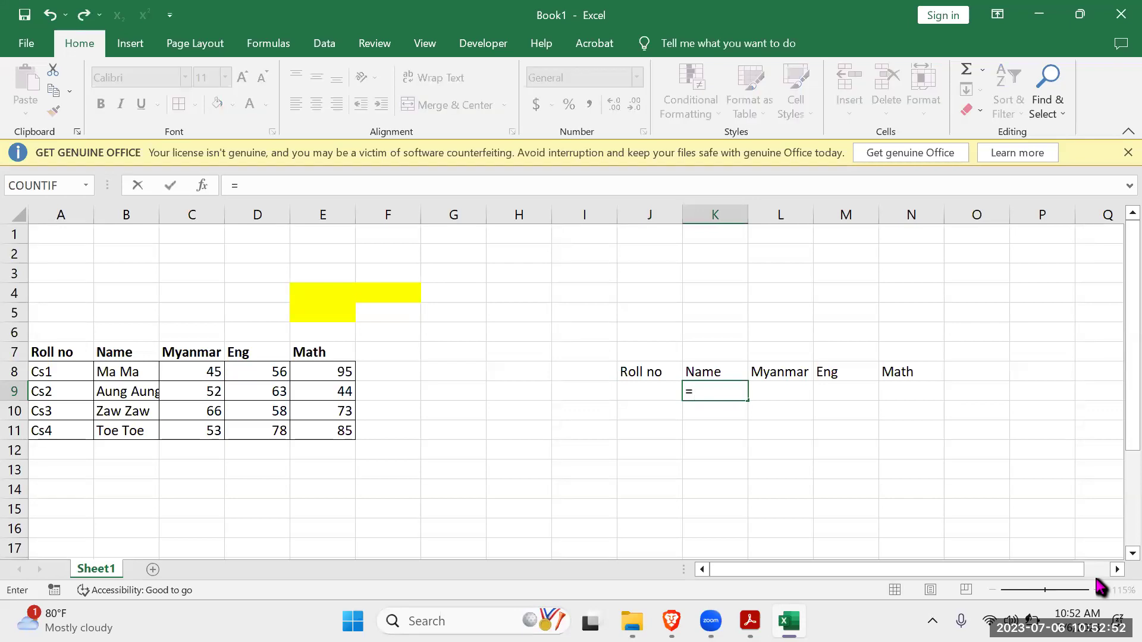
pyautogui.write('vl')
pyautogui.press('Tab')
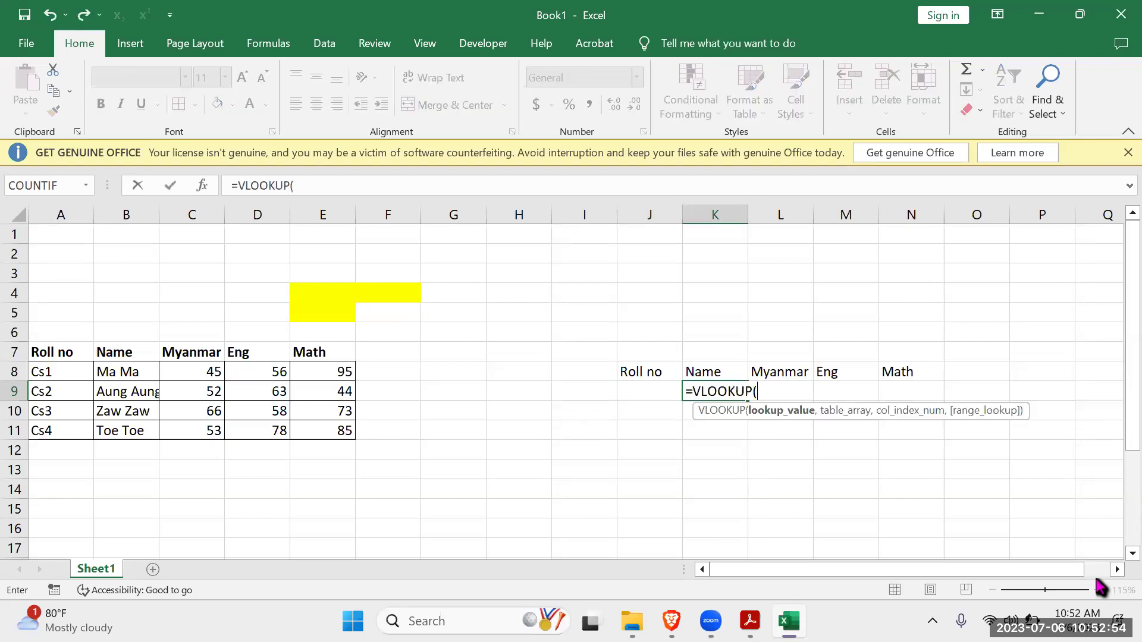
pyautogui.press('BackSpace')
pyautogui.press('BackSpace')
pyautogui.press('BackSpace')
pyautogui.press('BackSpace')
pyautogui.press('BackSpace')
pyautogui.press('BackSpace')
pyautogui.press('BackSpace')
pyautogui.press('BackSpace')
pyautogui.press('BackSpace')
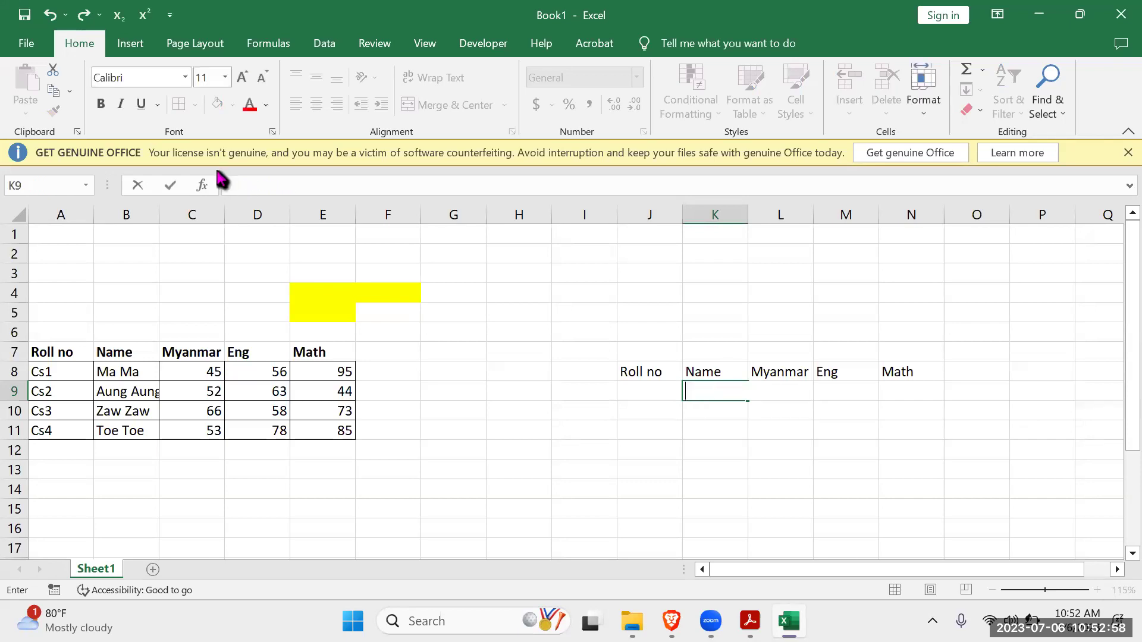
pyautogui.click(203, 184)
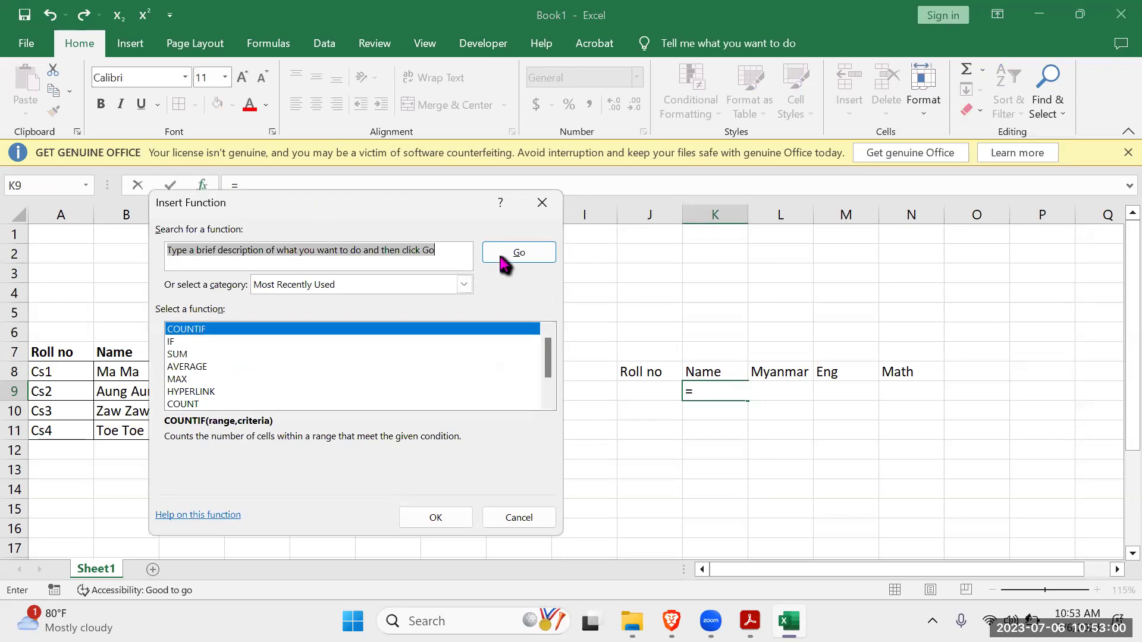
pyautogui.click(541, 203)
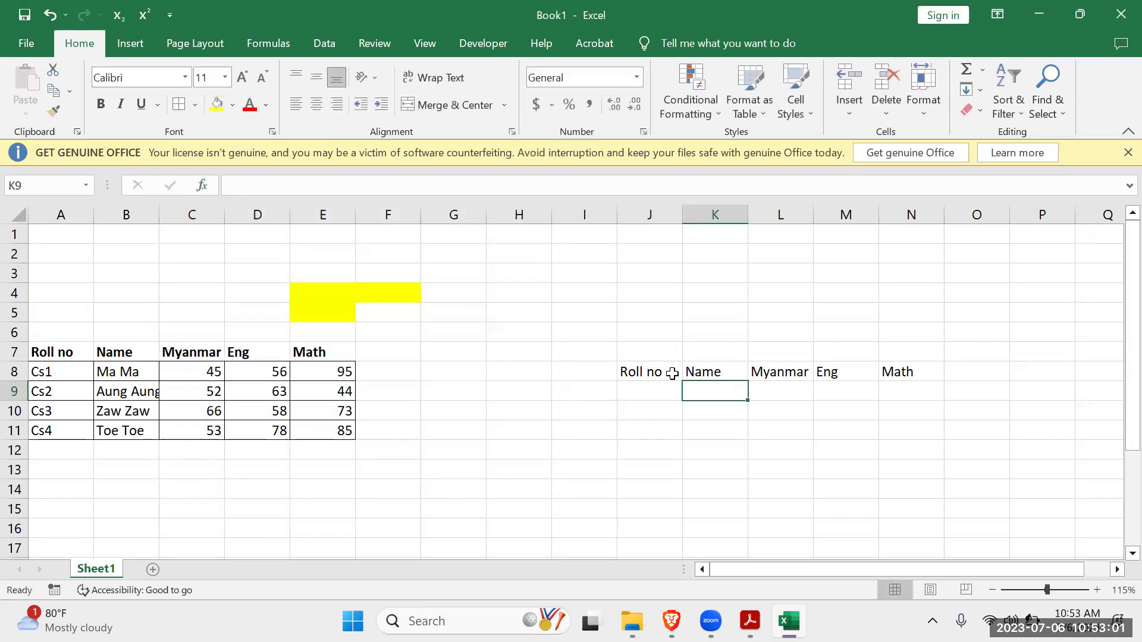
# Insert the VLOOKUP function into cell K9, choosing it from the full list of all functions.
pyautogui.click(202, 185)
pyautogui.scroll(-1, 209, 373)
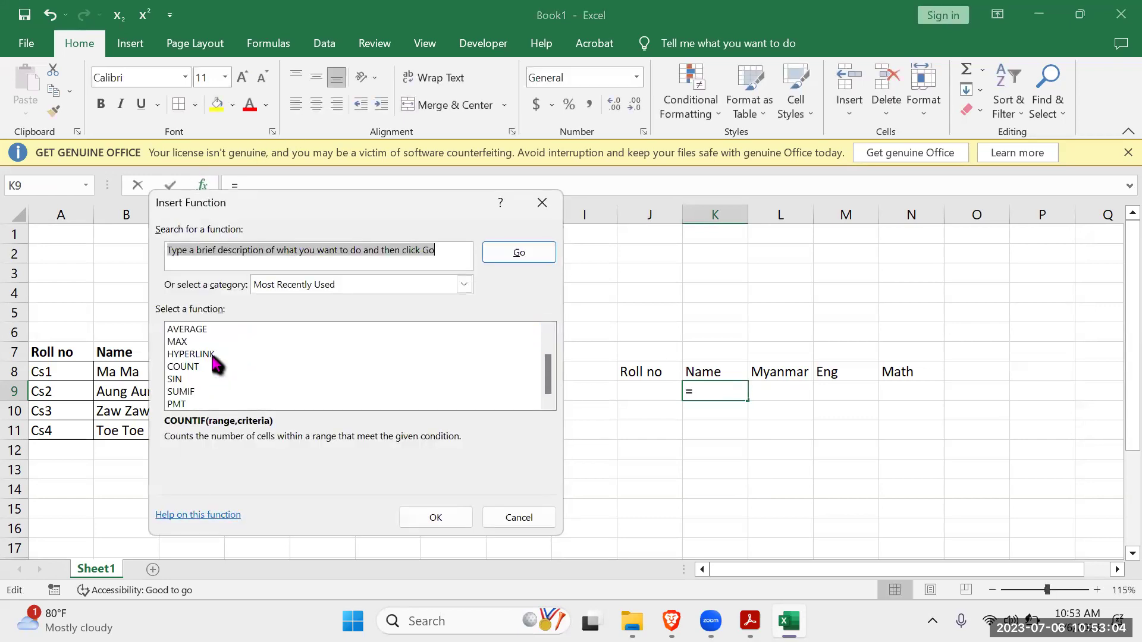
pyautogui.click(463, 284)
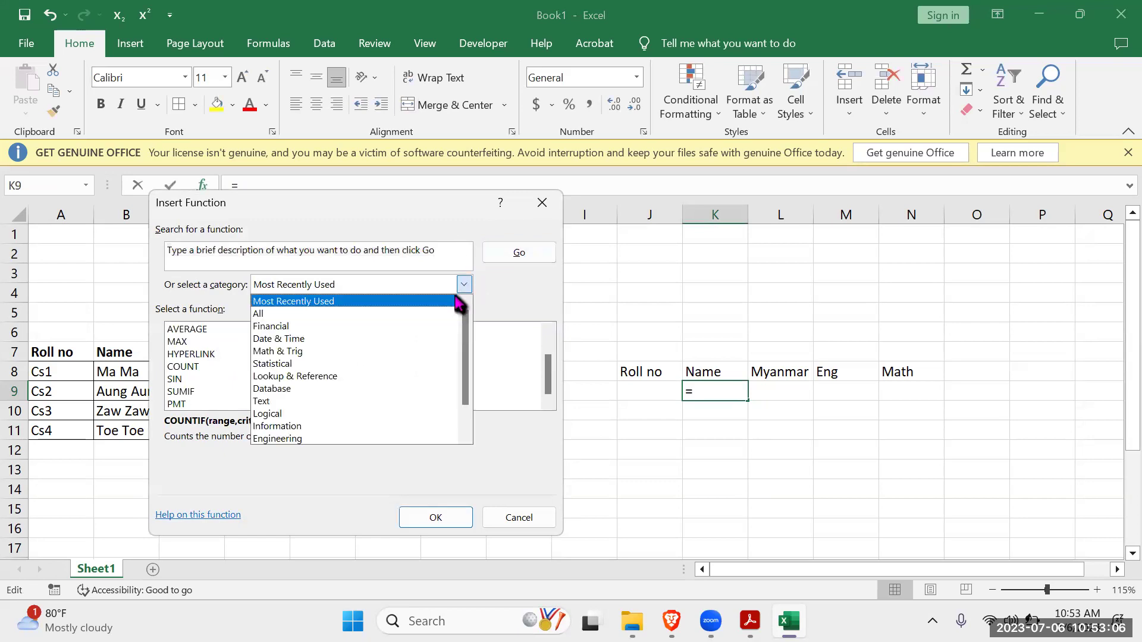
pyautogui.click(359, 313)
pyautogui.scroll(-10, 329, 381)
pyautogui.scroll(-20, 328, 381)
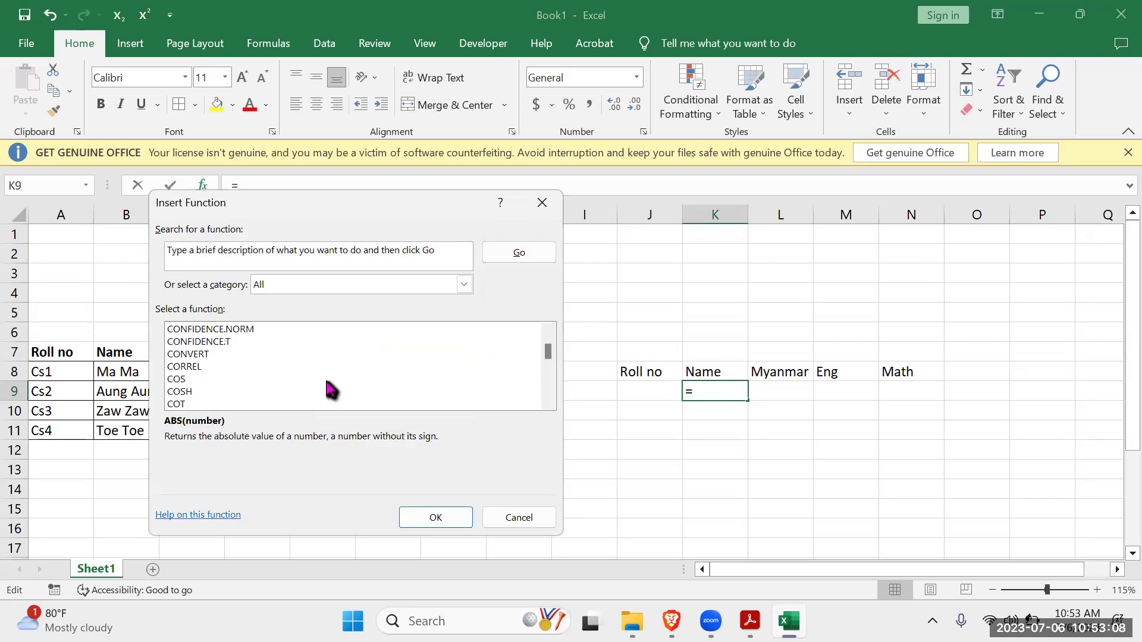
pyautogui.scroll(-20, 332, 384)
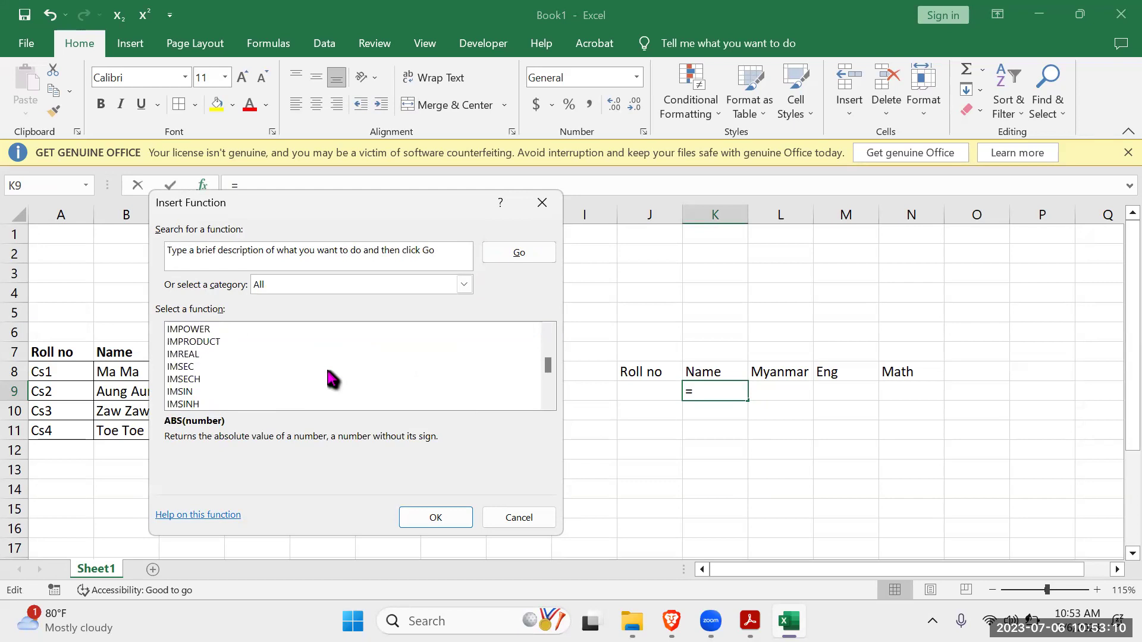
pyautogui.scroll(-20, 331, 376)
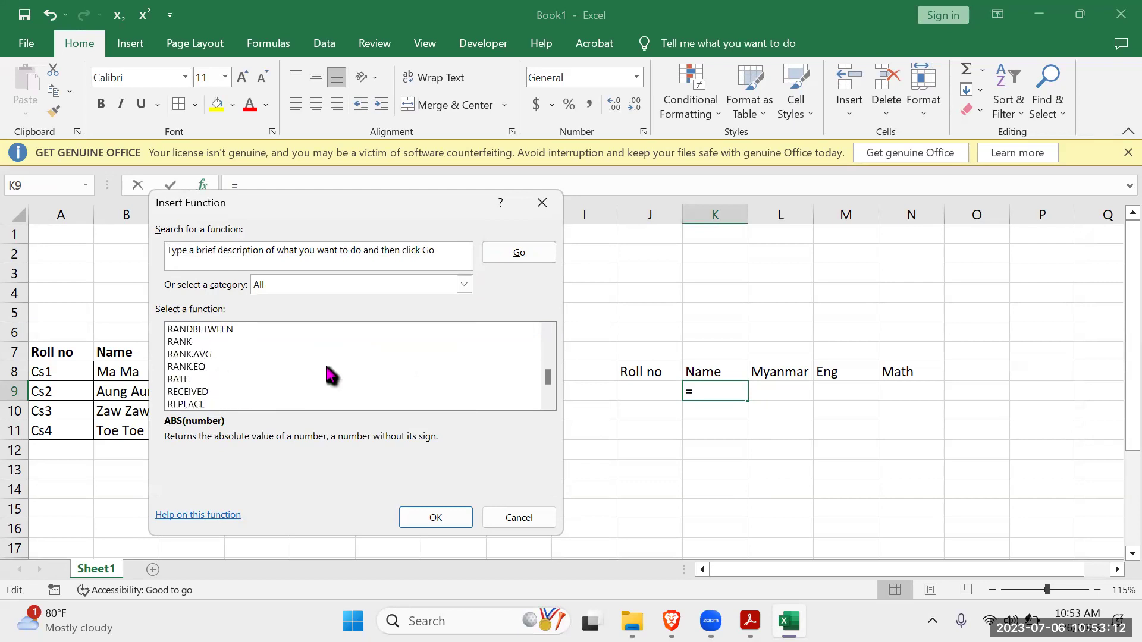
pyautogui.scroll(4, 331, 372)
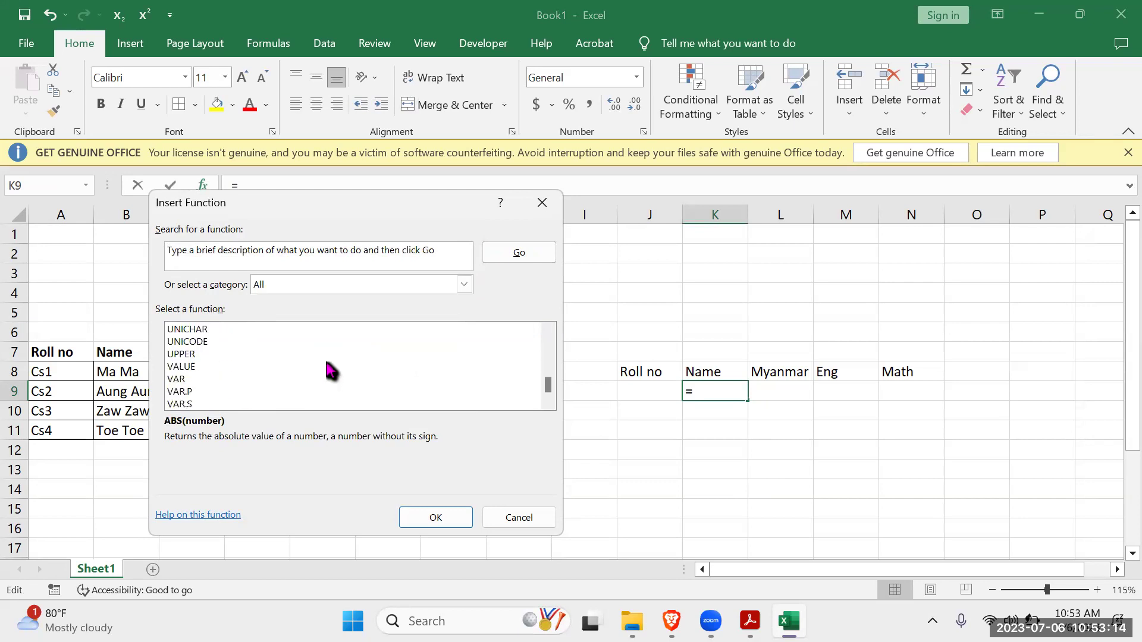
pyautogui.scroll(-3, 201, 373)
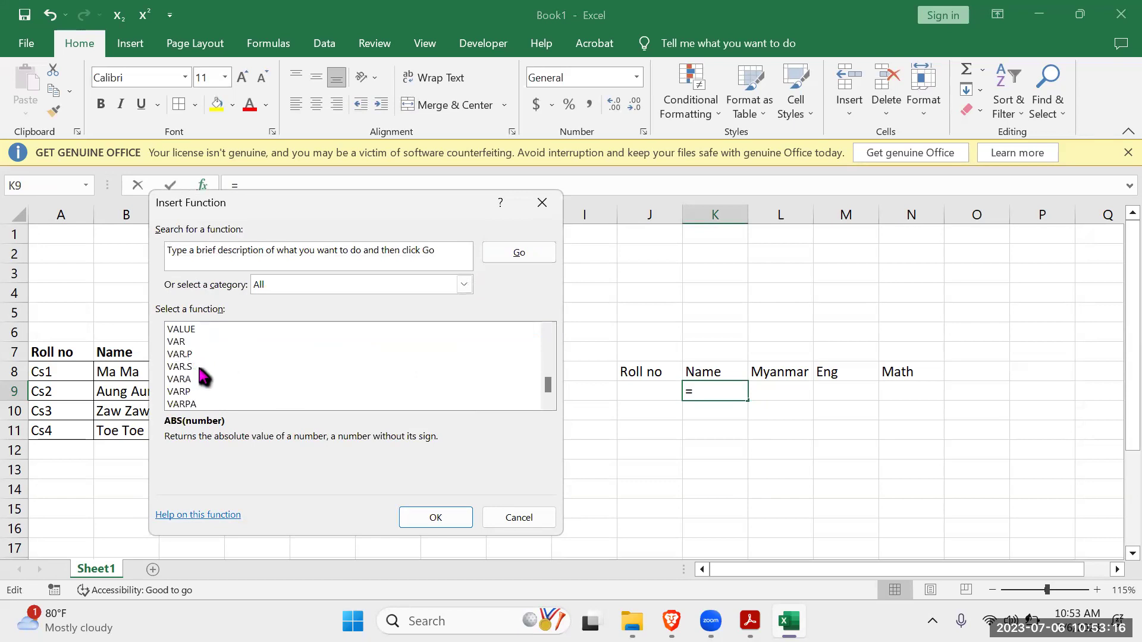
pyautogui.click(199, 354)
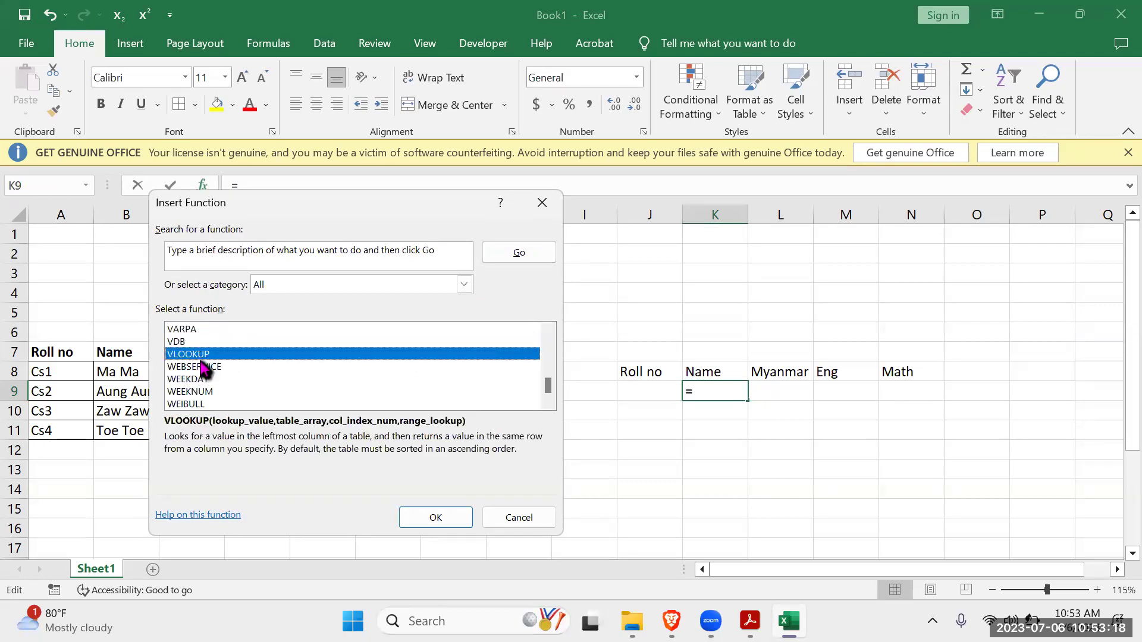
pyautogui.click(429, 515)
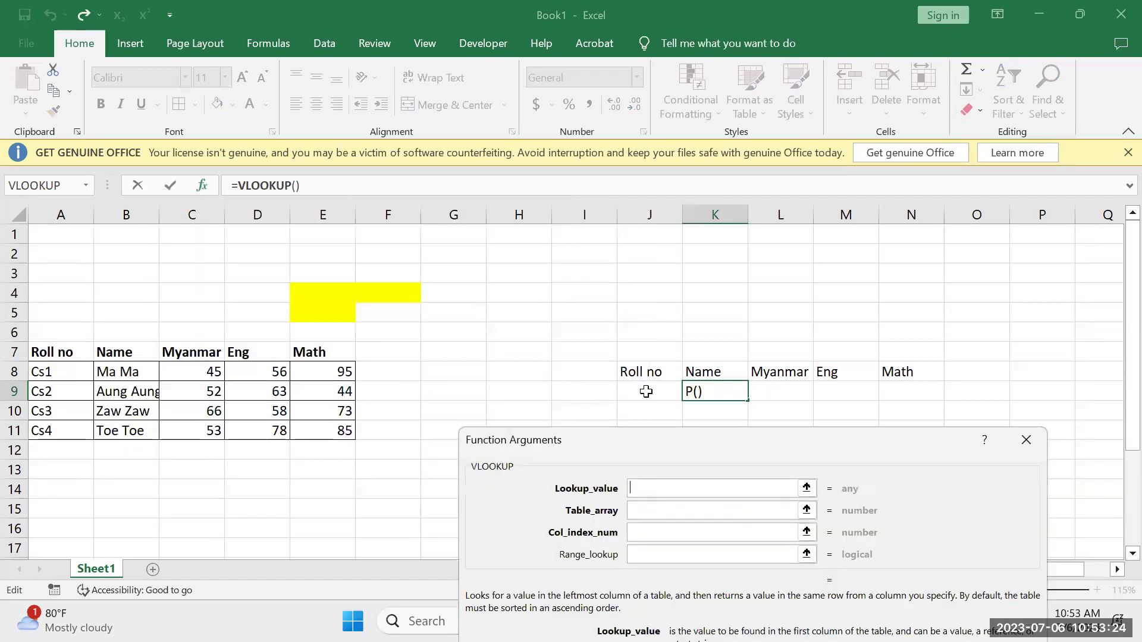
# Complete the VLOOKUP with lookup value J9, table array A8:E11, column index 2 and range lookup false.
pyautogui.click(646, 391)
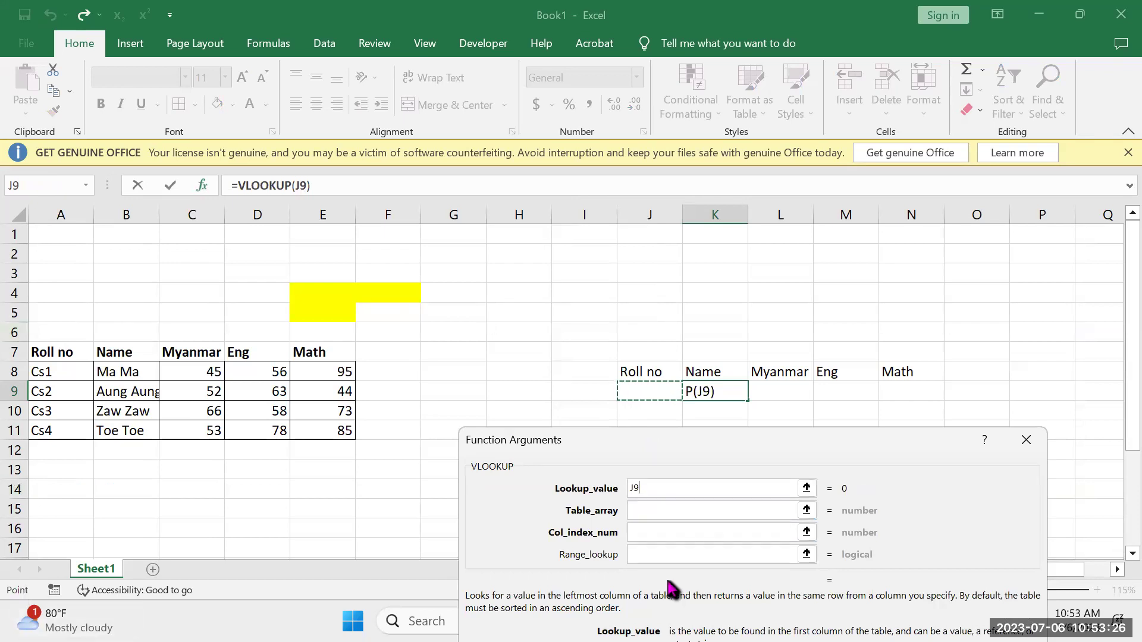
pyautogui.click(651, 510)
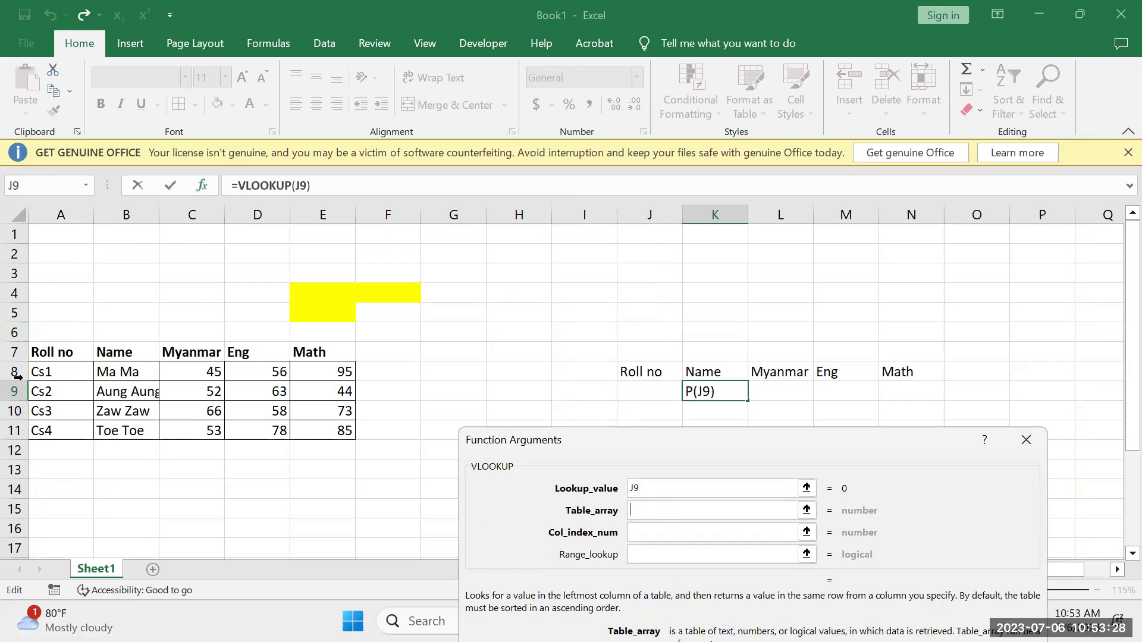
pyautogui.moveTo(33, 364); pyautogui.dragTo(332, 434)
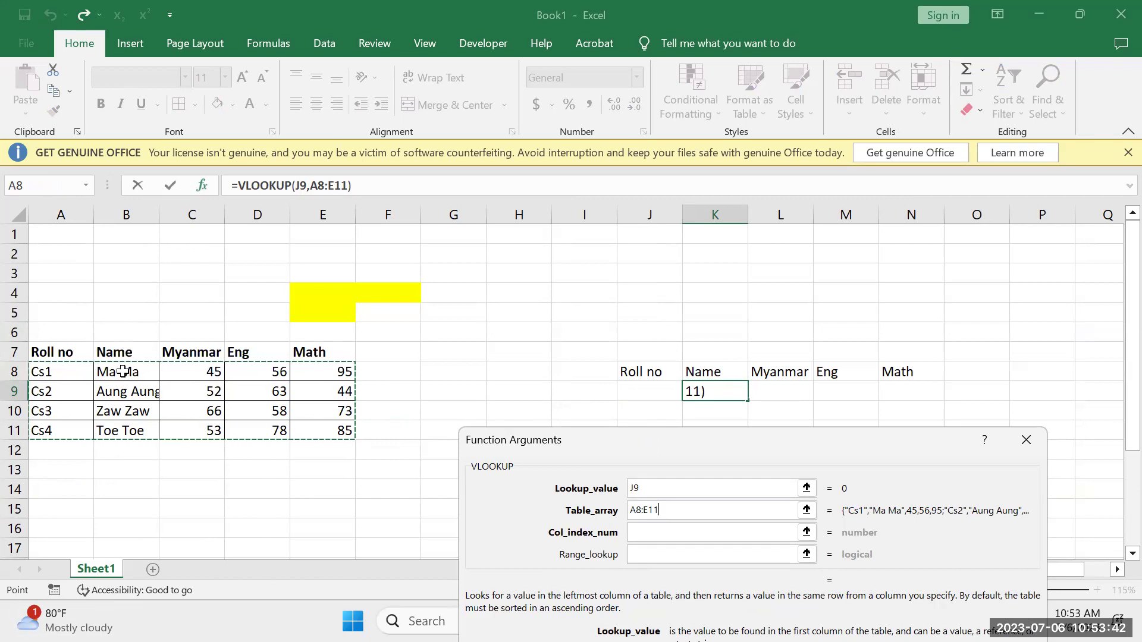
pyautogui.click(667, 531)
pyautogui.write('2')
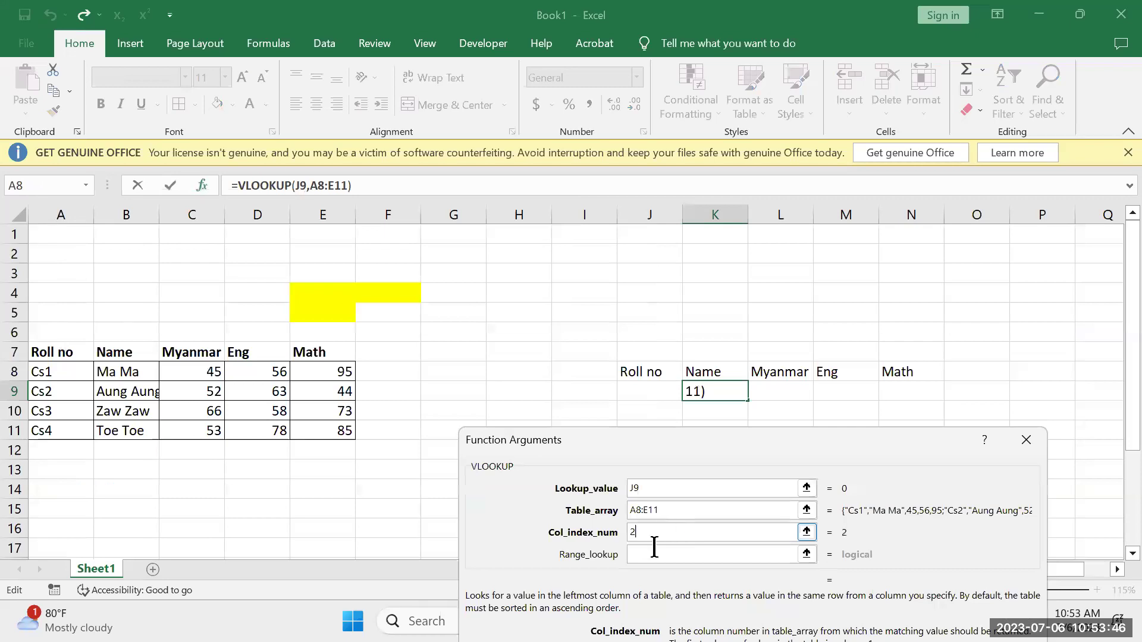
pyautogui.click(699, 554)
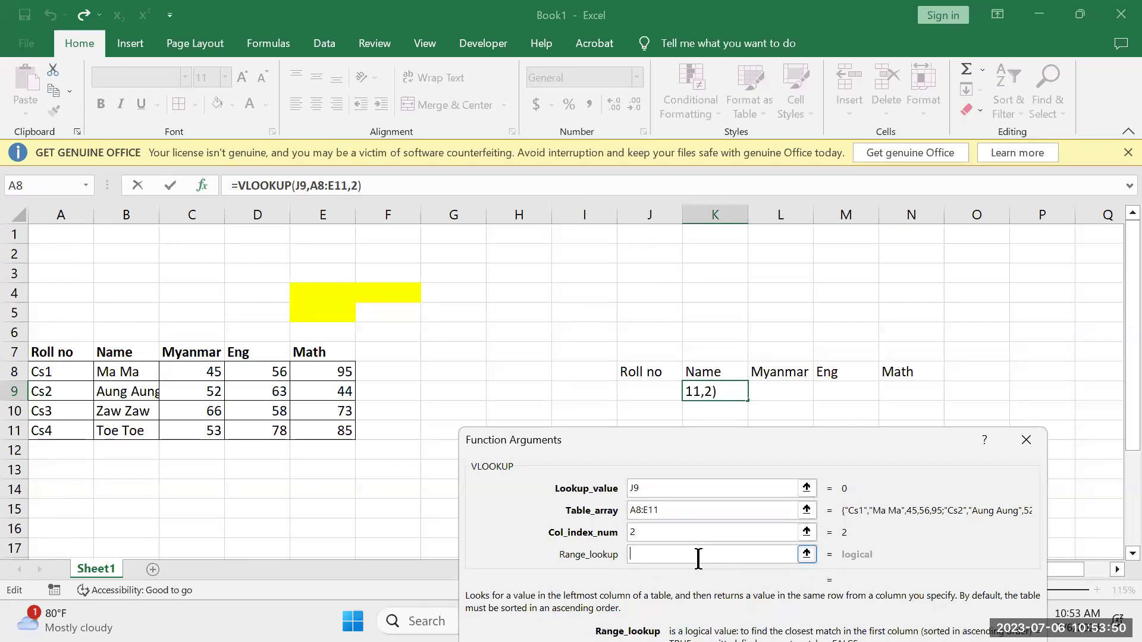
pyautogui.write('false')
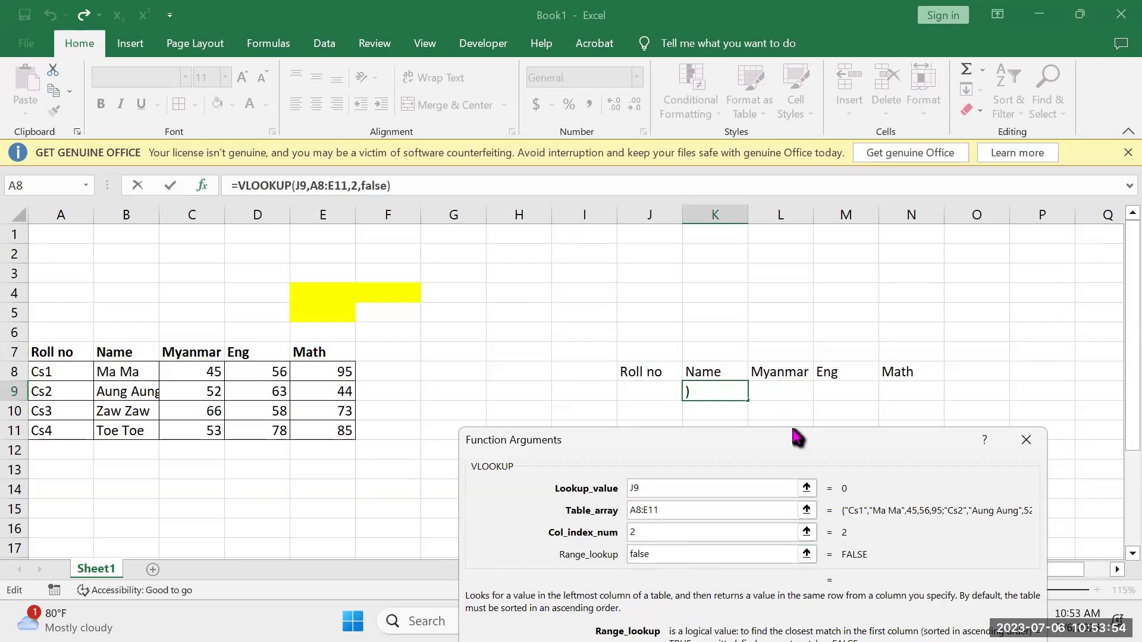
pyautogui.click(911, 480)
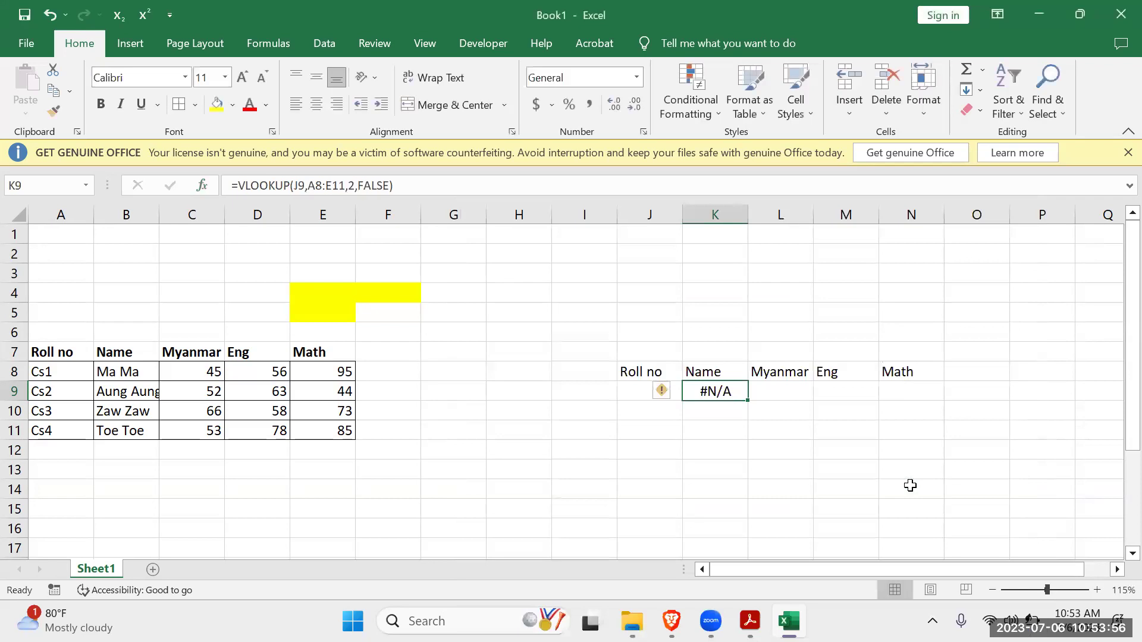
# Widen column K and review the VLOOKUP formula inside cell K9.
pyautogui.moveTo(748, 215); pyautogui.dragTo(797, 216)
pyautogui.doubleClick(743, 391)
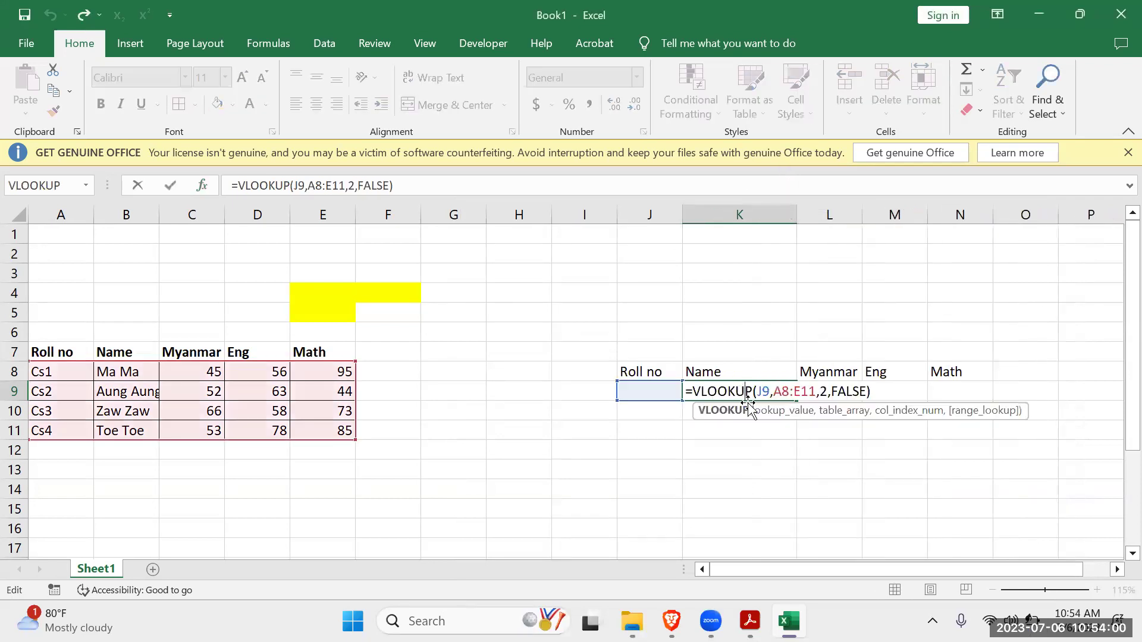
pyautogui.press('End')
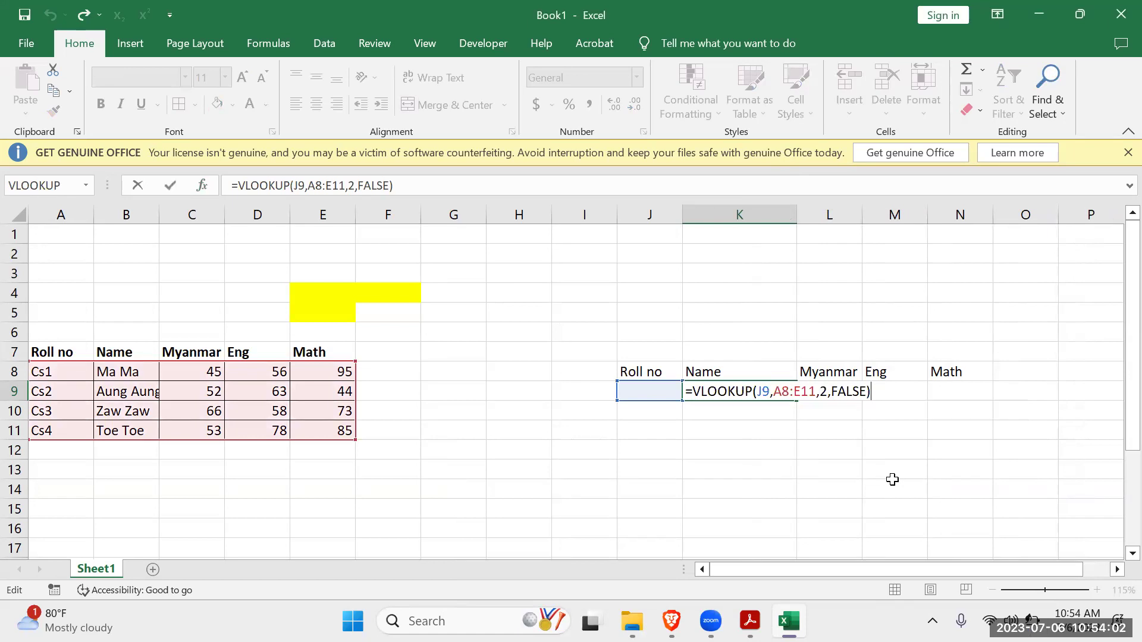
pyautogui.press('Return')
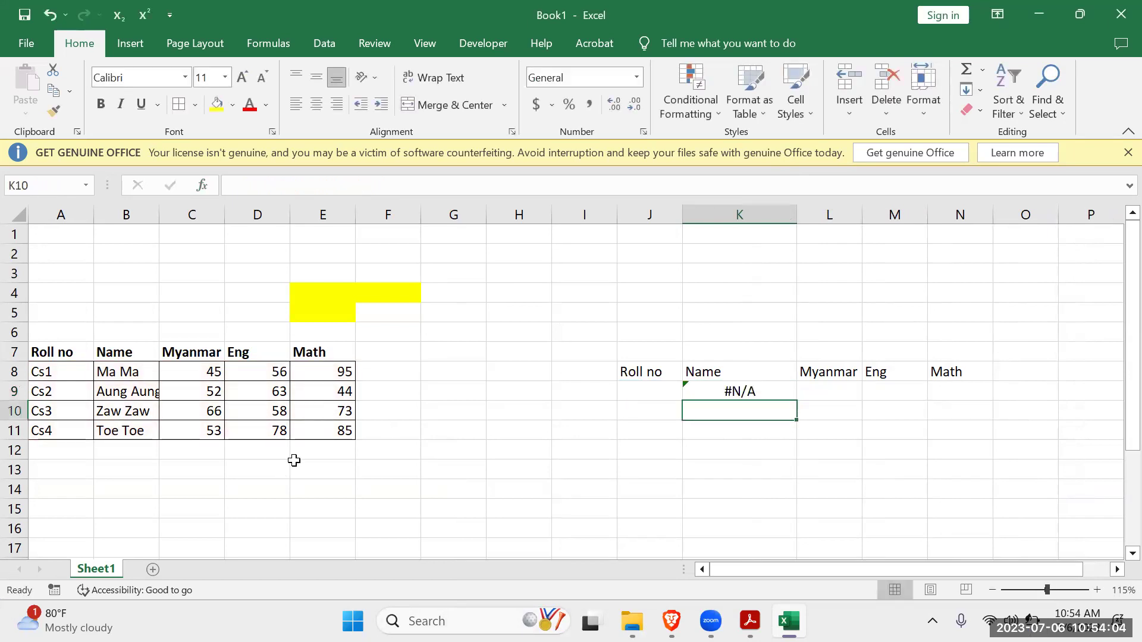
# Enter 4 as the roll number in cell J9.
pyautogui.click(644, 392)
pyautogui.write('4')
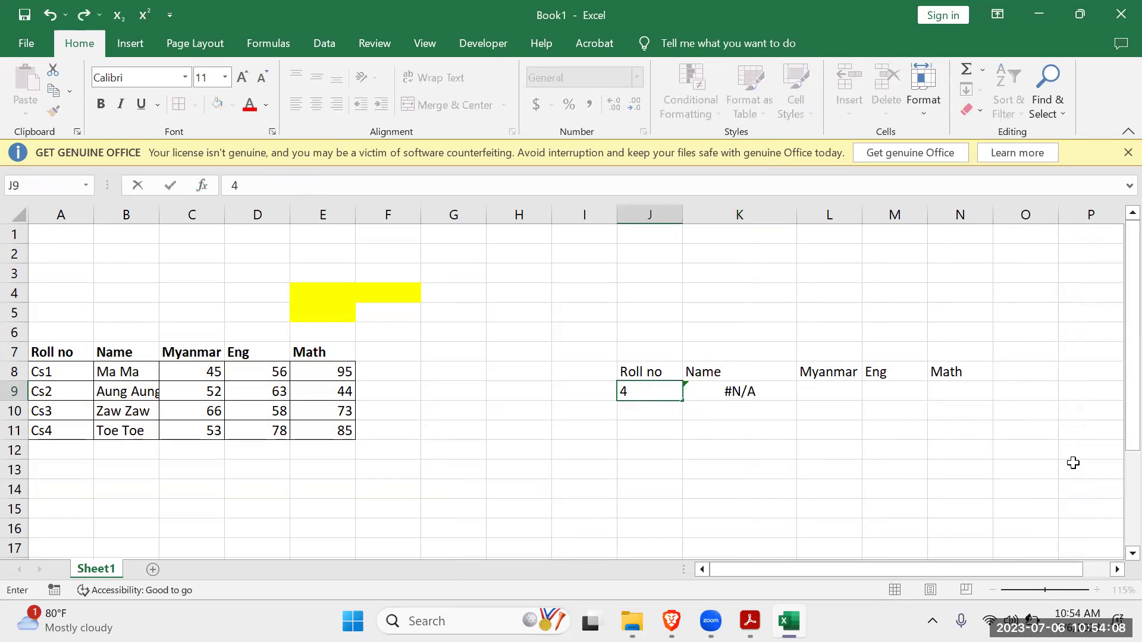
pyautogui.click(1030, 468)
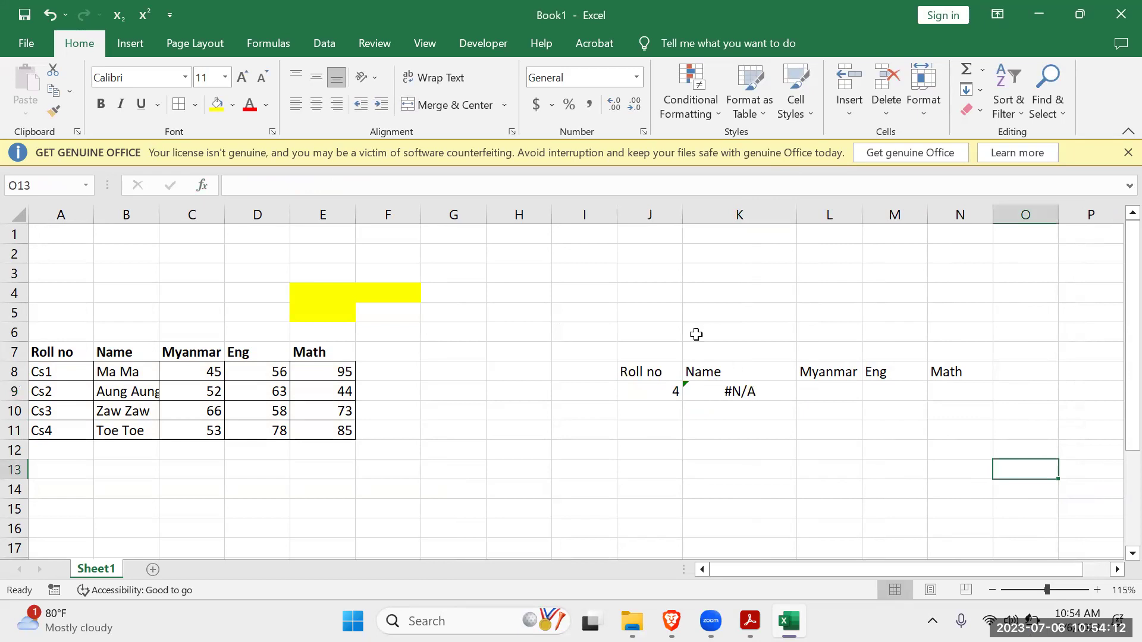
# Examine the VLOOKUP arguments in cell K9 and compare them with the roll numbers in the marks table.
pyautogui.doubleClick(746, 396)
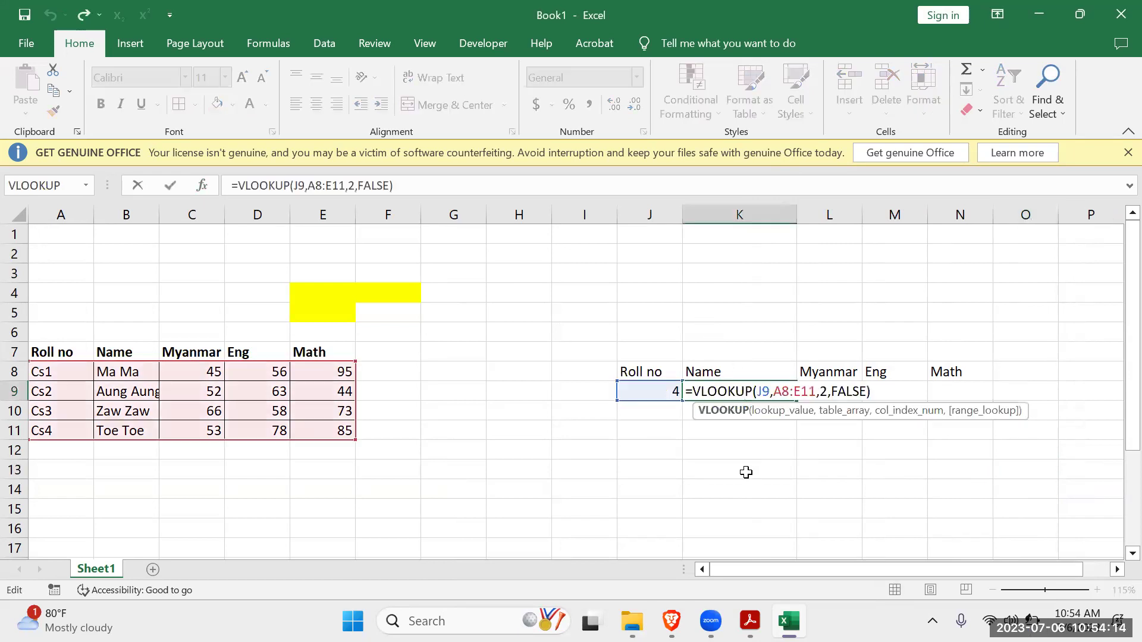
pyautogui.click(54, 374)
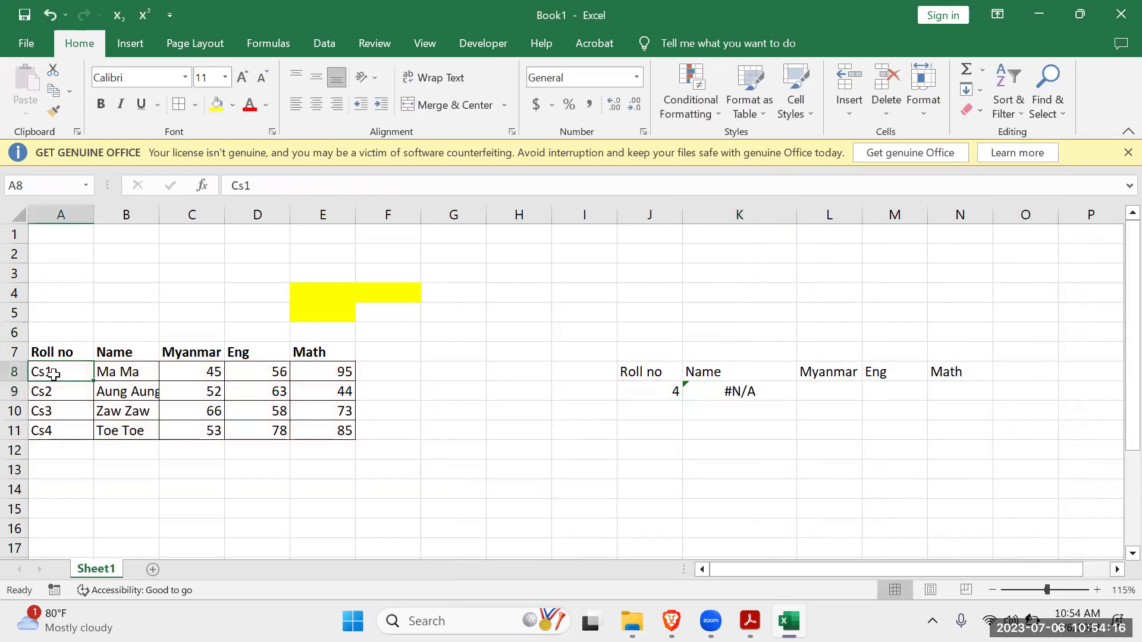
pyautogui.click(805, 388)
pyautogui.click(747, 390)
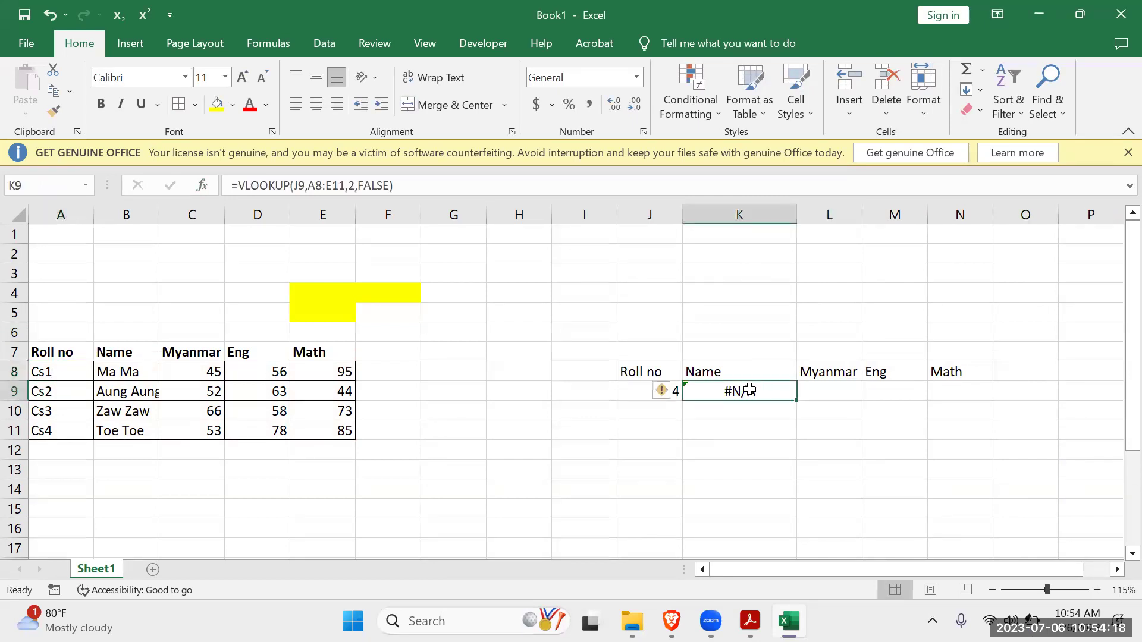
pyautogui.doubleClick(747, 390)
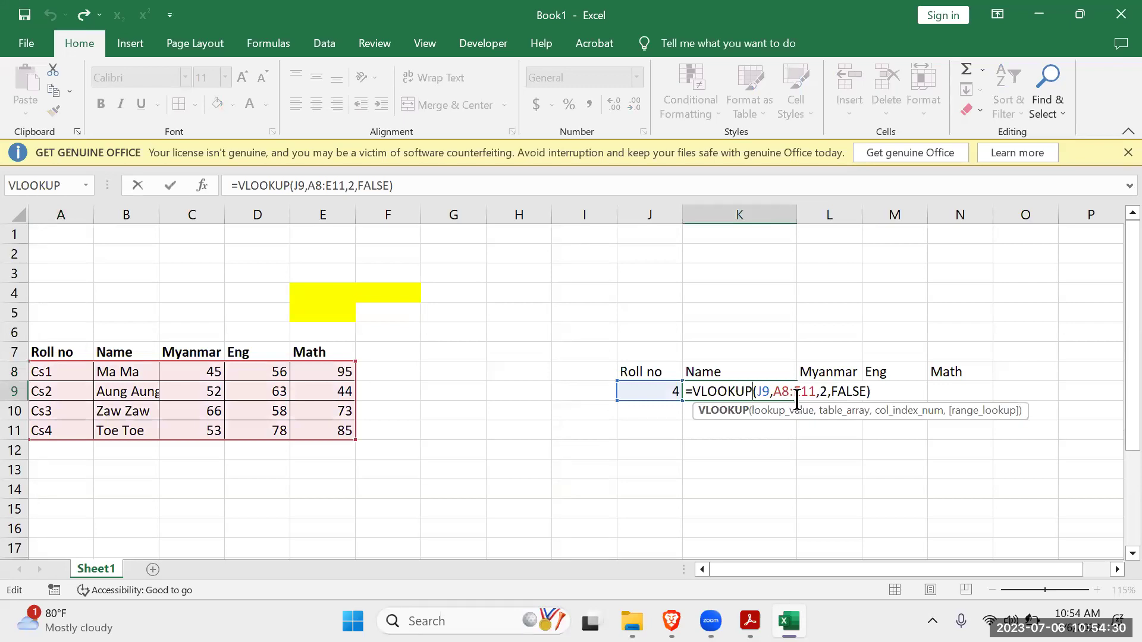
pyautogui.click(640, 467)
# Delete the contents of the existing VLOOKUP formula in cell K9.
pyautogui.click(761, 394)
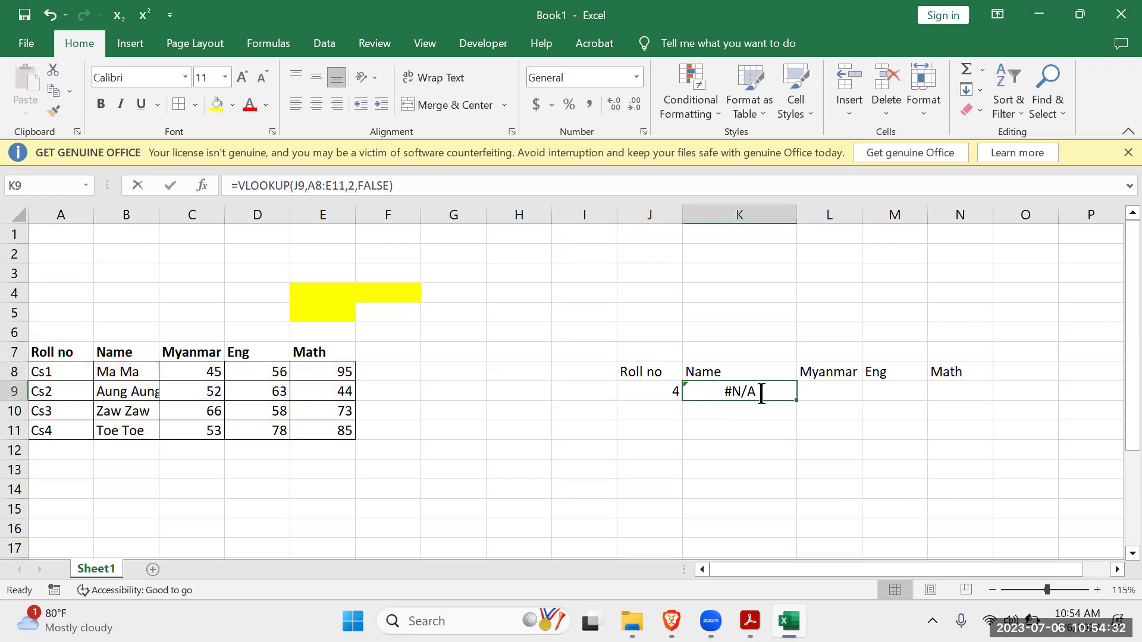
pyautogui.doubleClick(761, 394)
pyautogui.press('Delete')
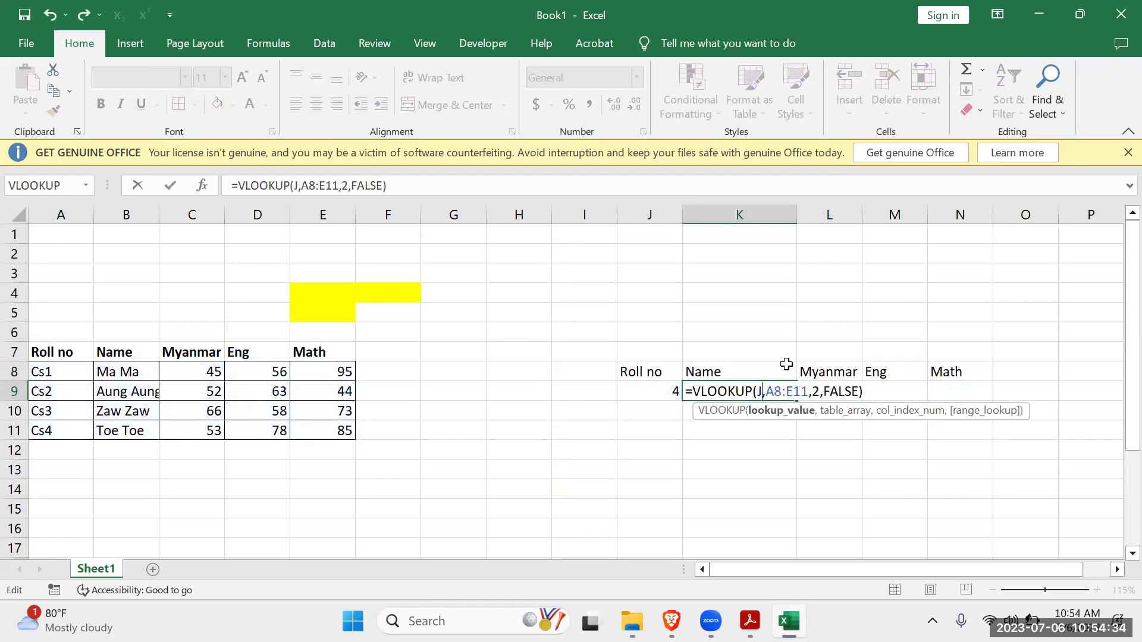
pyautogui.press('Delete')
pyautogui.press('Delete')
pyautogui.press('Delete')
pyautogui.press('Delete')
pyautogui.press('Delete')
pyautogui.press('Delete')
pyautogui.press('Delete')
pyautogui.press('Delete')
pyautogui.press('Delete')
pyautogui.press('Delete')
pyautogui.press('Delete')
pyautogui.press('Delete')
pyautogui.press('Delete')
pyautogui.press('Delete')
pyautogui.press('Delete')
pyautogui.press('Delete')
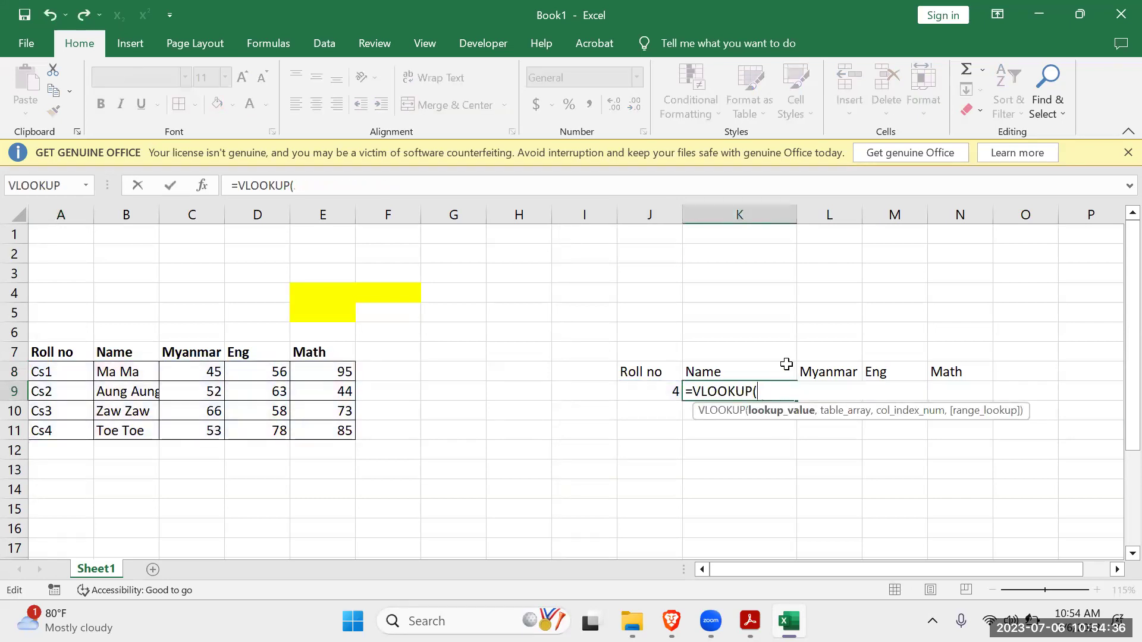
pyautogui.press('BackSpace')
pyautogui.press('BackSpace')
pyautogui.press('BackSpace')
pyautogui.press('BackSpace')
pyautogui.press('BackSpace')
pyautogui.press('BackSpace')
pyautogui.press('BackSpace')
pyautogui.press('BackSpace')
pyautogui.press('BackSpace')
# Enter a VLOOKUP in K9 with lookup value J9, table array A8:E11, column index 2 and FALSE for exact match.
pyautogui.write('=')
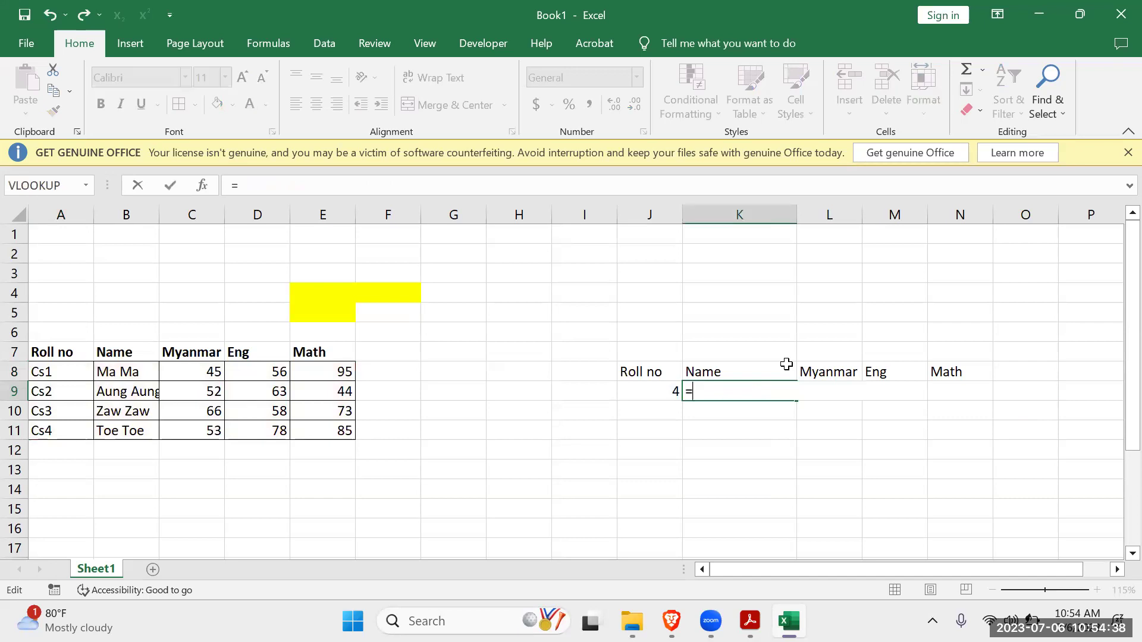
pyautogui.write('vlo')
pyautogui.press('Tab')
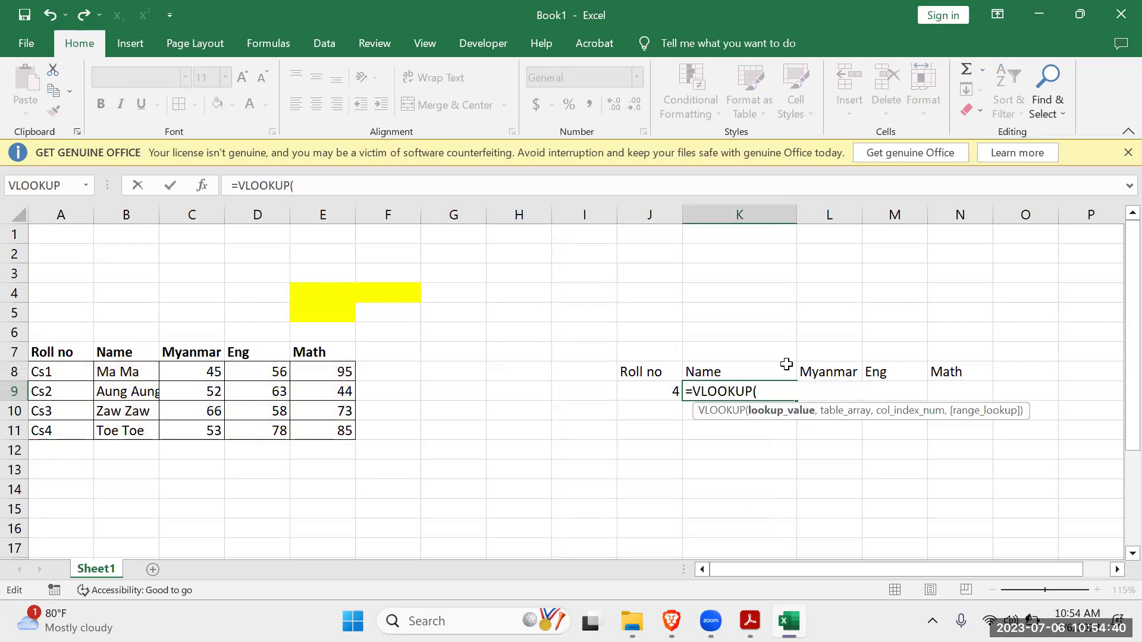
pyautogui.click(662, 390)
pyautogui.write(',')
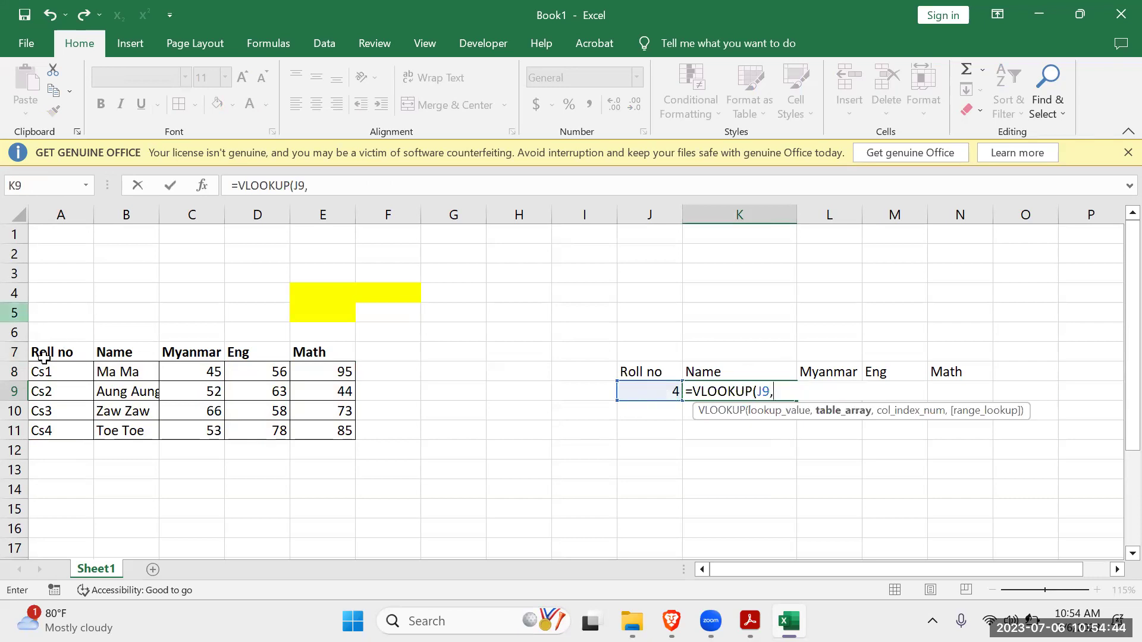
pyautogui.moveTo(54, 372); pyautogui.dragTo(333, 442)
pyautogui.write(',')
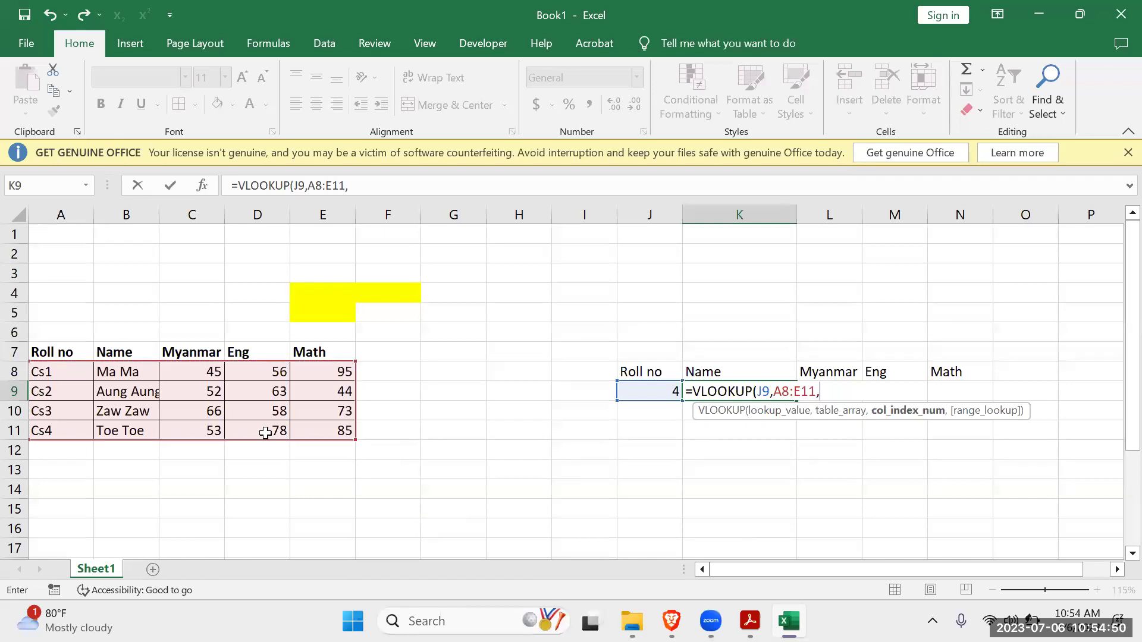
pyautogui.write('2,')
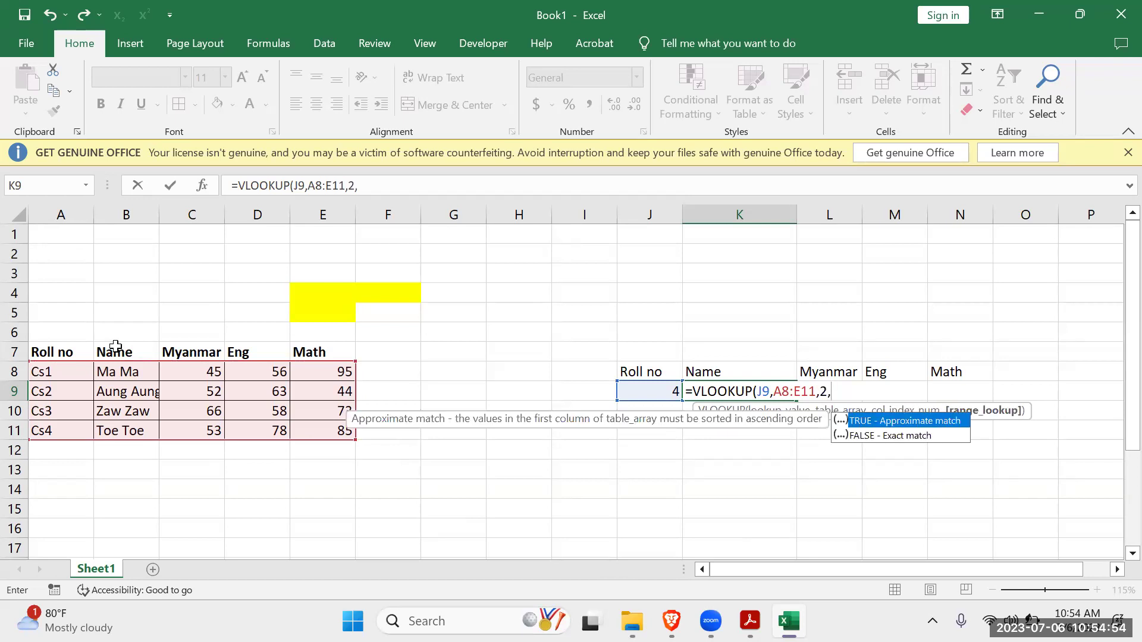
pyautogui.press('Down')
pyautogui.press('Tab')
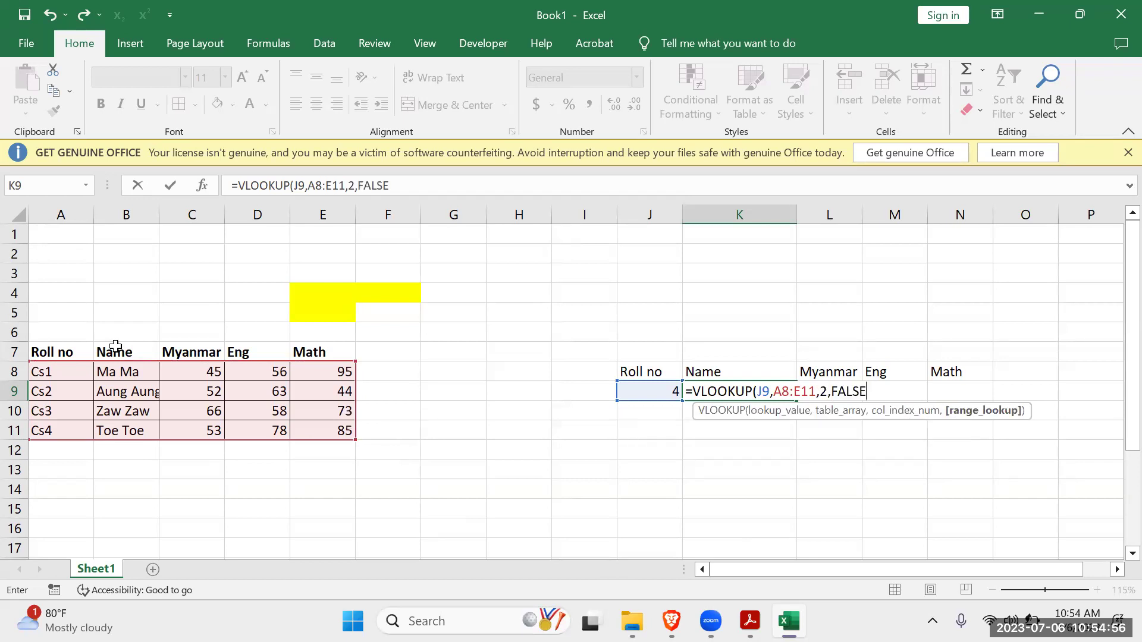
pyautogui.write(')')
pyautogui.press('Return')
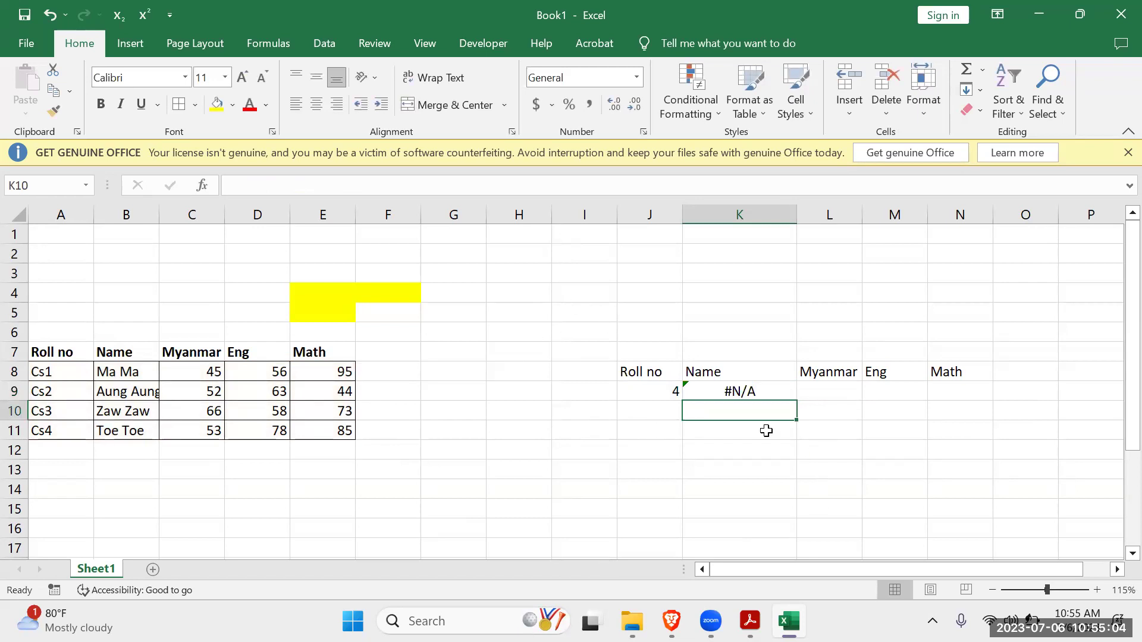
# Check the error options offered for the formula in cell K9.
pyautogui.click(688, 385)
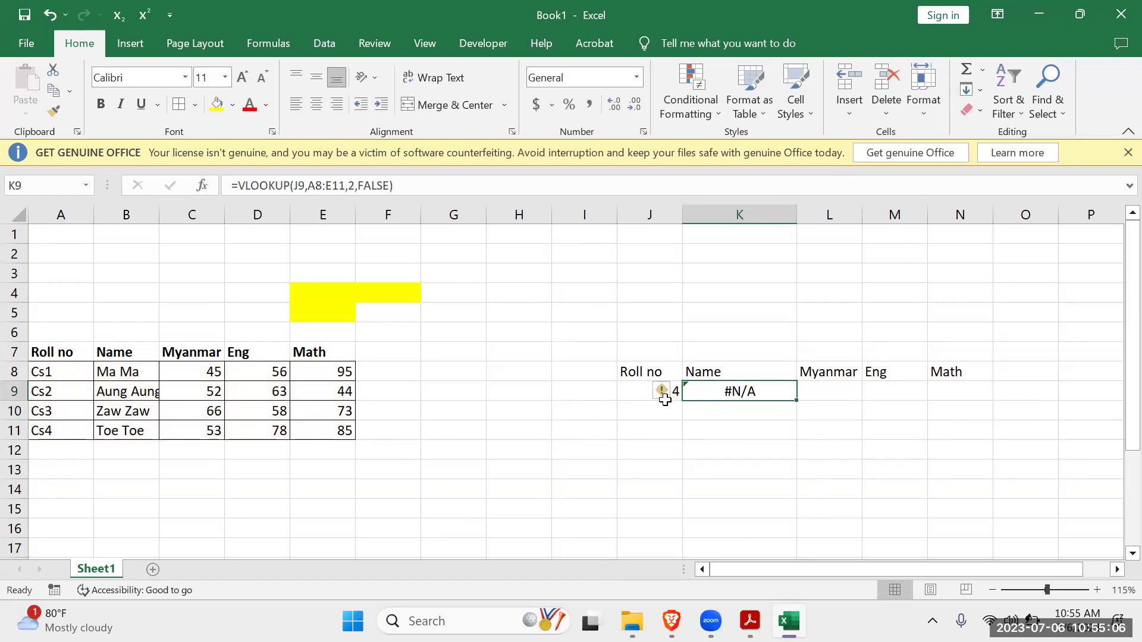
pyautogui.click(664, 393)
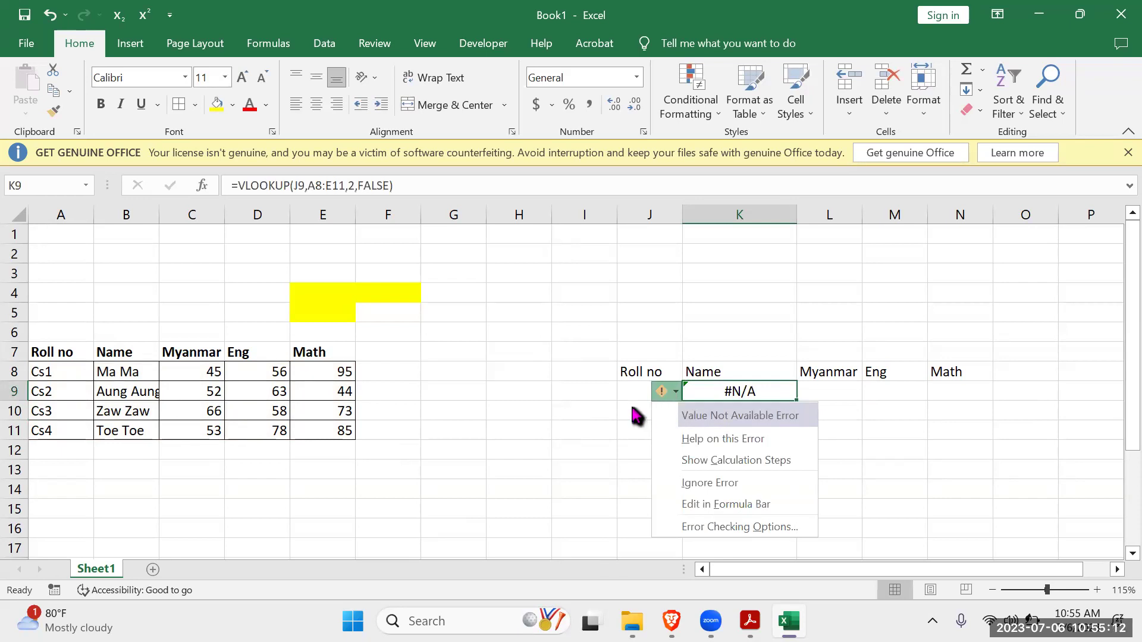
pyautogui.click(900, 445)
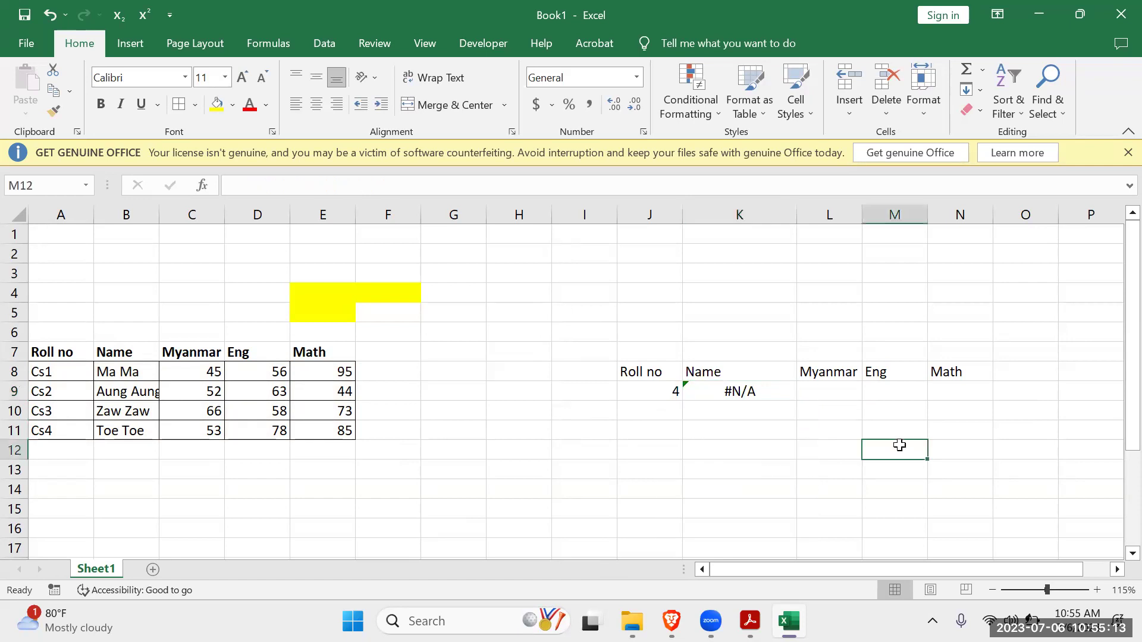
# Change the roll number in cell J9 to Cs4.
pyautogui.doubleClick(671, 392)
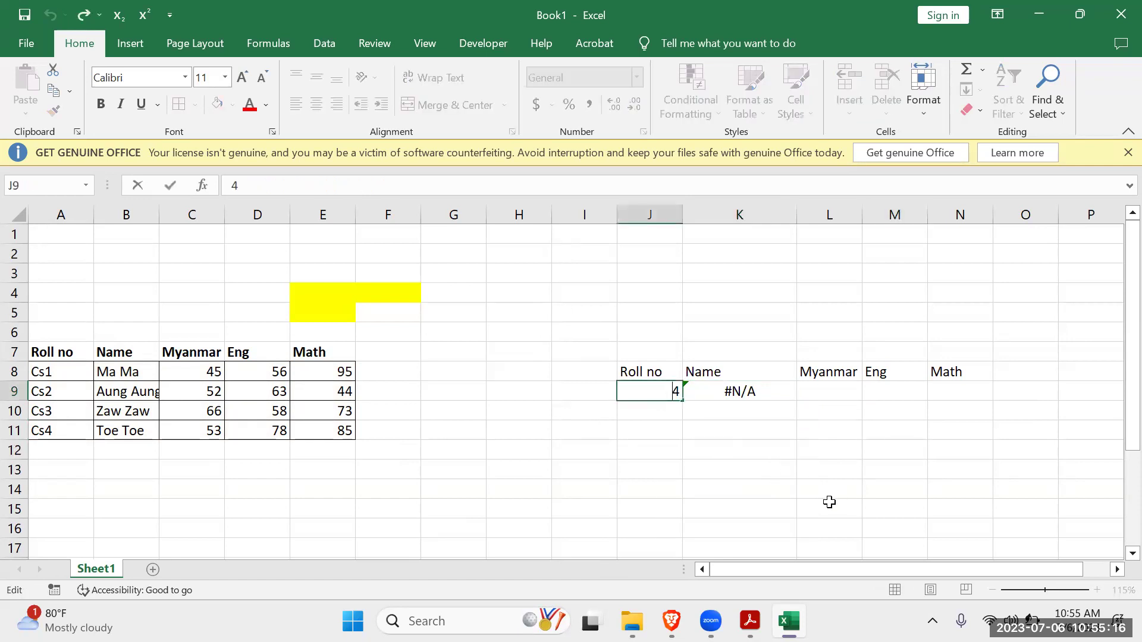
pyautogui.write('Cs')
pyautogui.press('Return')
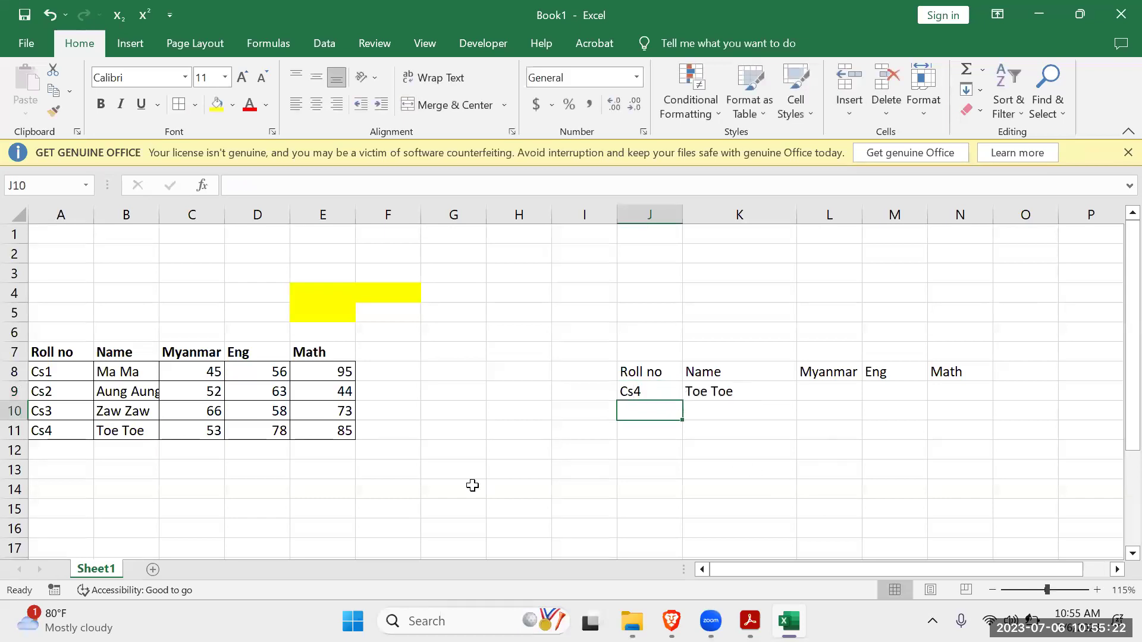
# Apply all borders to the lookup table in range J8:N9.
pyautogui.click(635, 371)
pyautogui.click(654, 392)
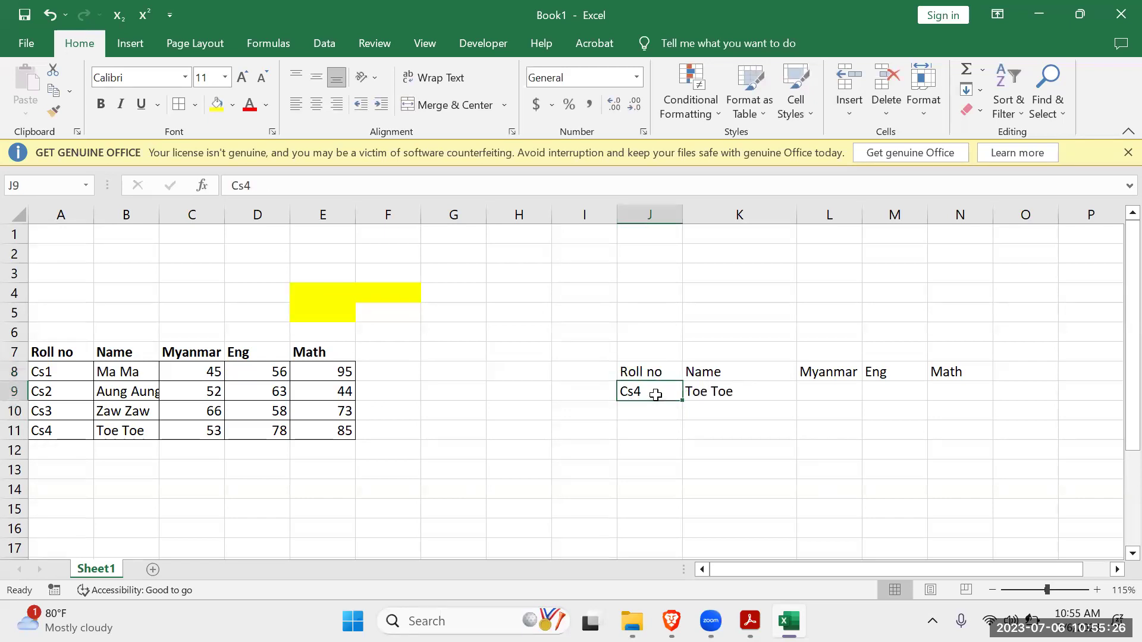
pyautogui.click(631, 373)
pyautogui.moveTo(631, 374); pyautogui.dragTo(940, 387)
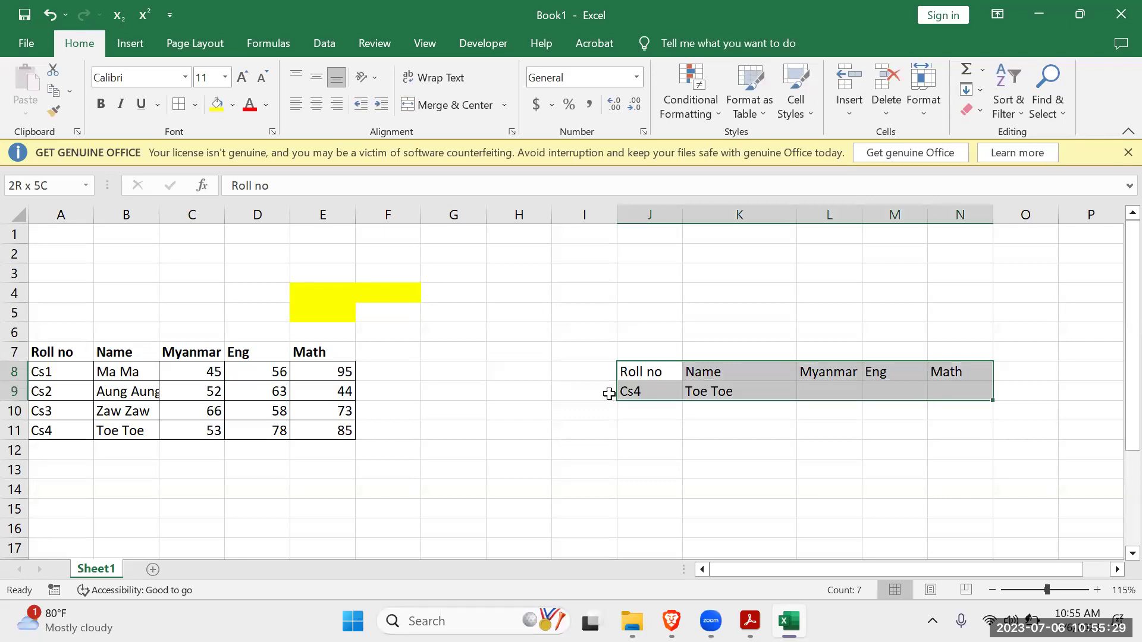
pyautogui.click(194, 105)
pyautogui.click(244, 307)
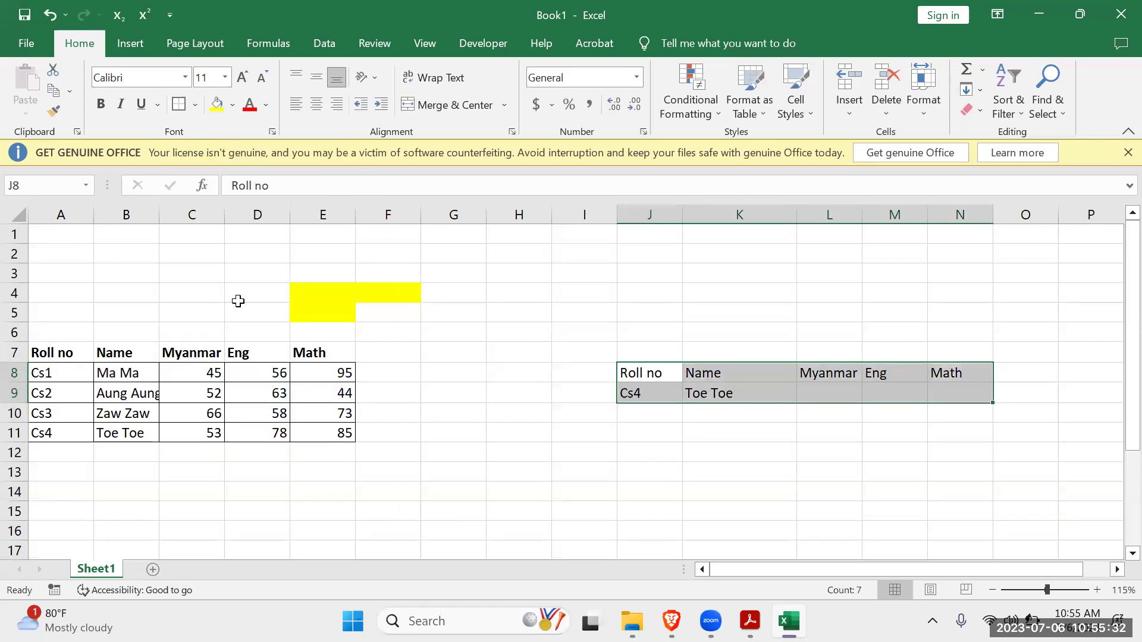
pyautogui.click(194, 105)
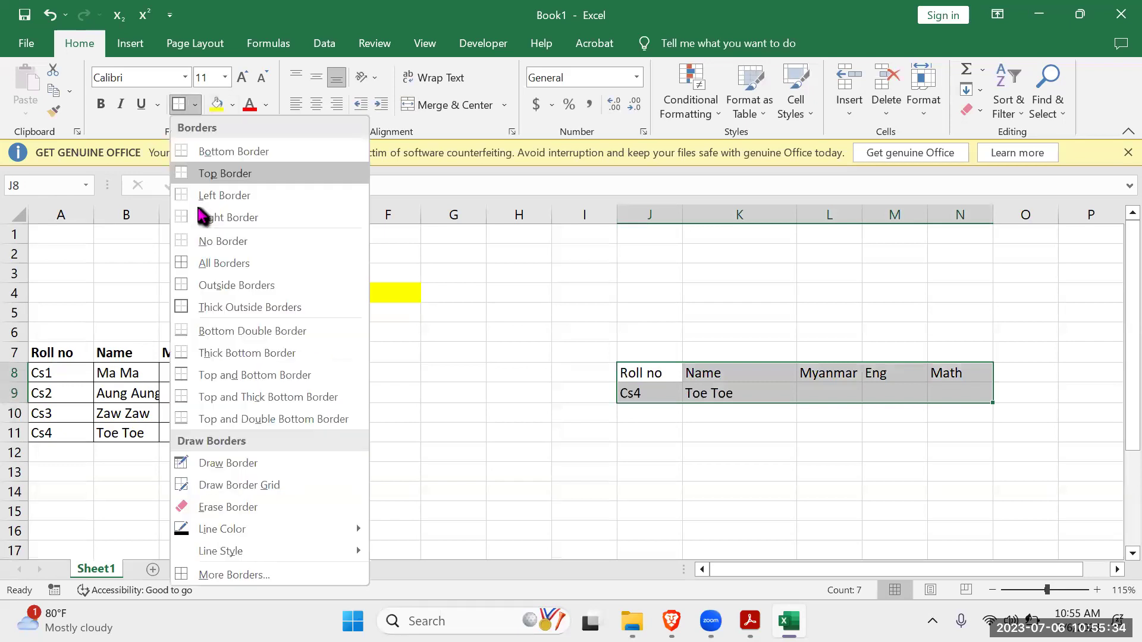
pyautogui.click(222, 264)
pyautogui.click(685, 528)
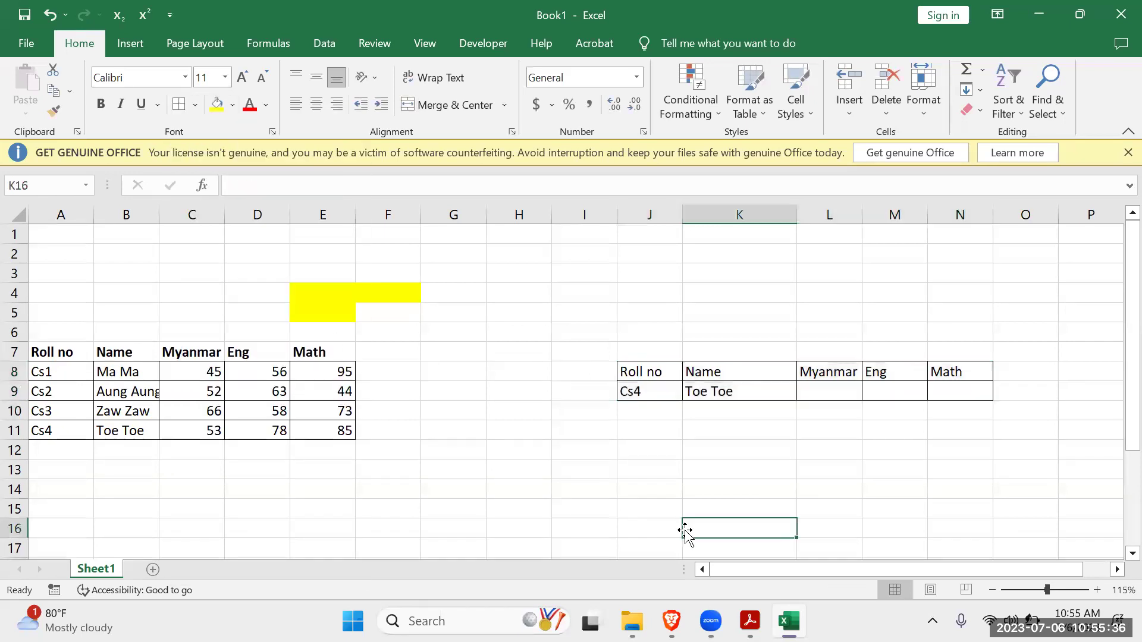
# Enter a VLOOKUP in L9 with lookup value J9, table array A8:E11, column index 3 and FALSE for exact match.
pyautogui.click(816, 391)
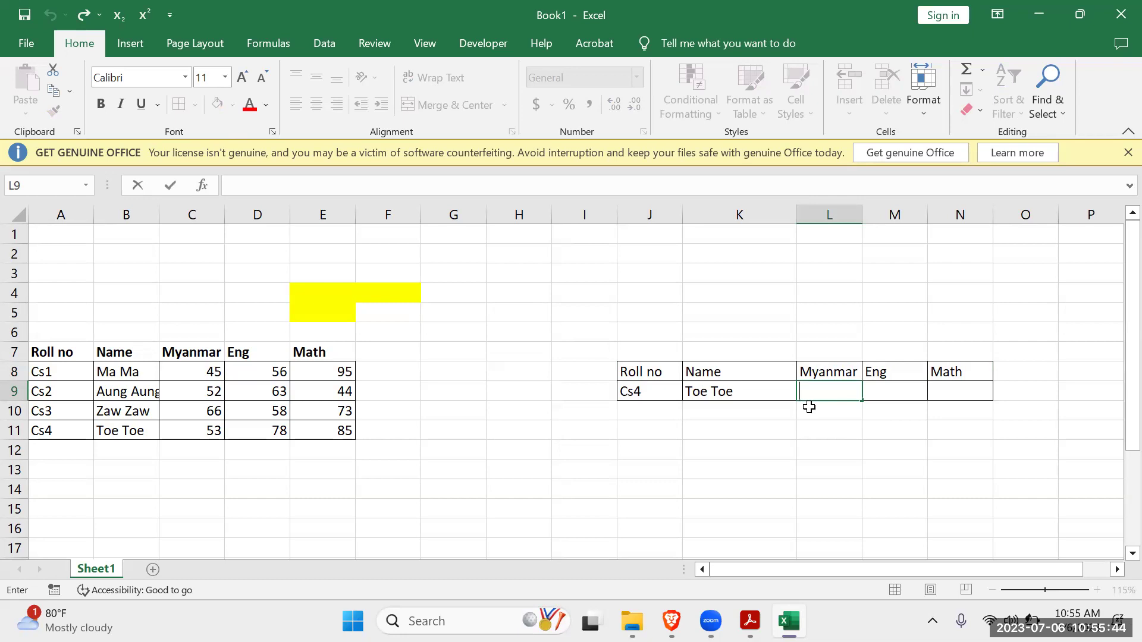
pyautogui.write('=v')
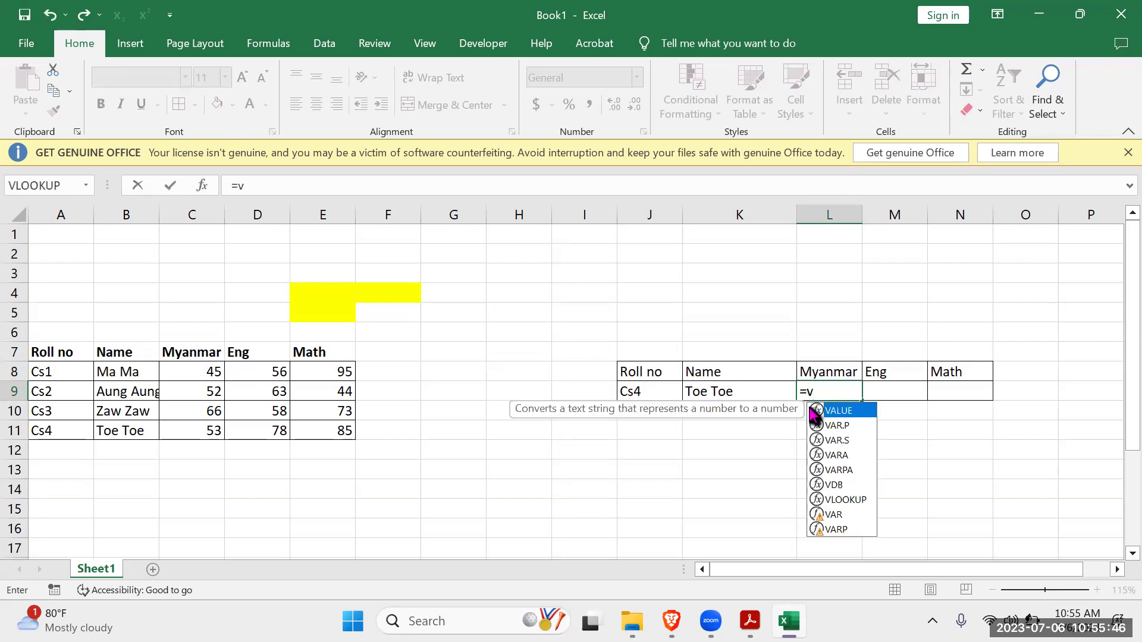
pyautogui.write('lo')
pyautogui.press('Tab')
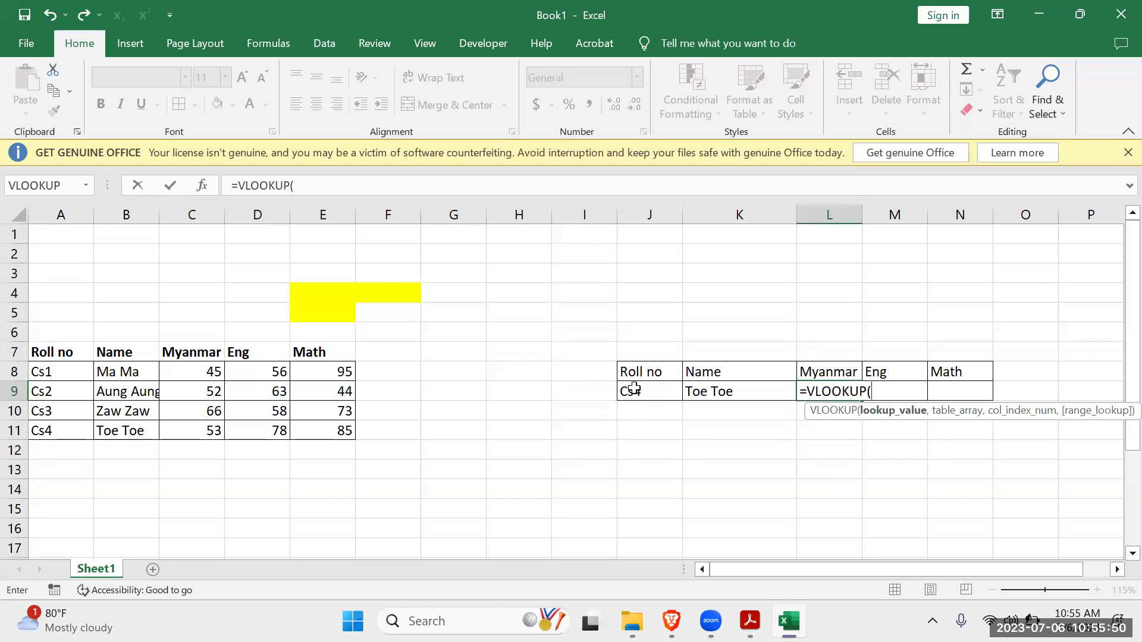
pyautogui.click(653, 394)
pyautogui.write(',')
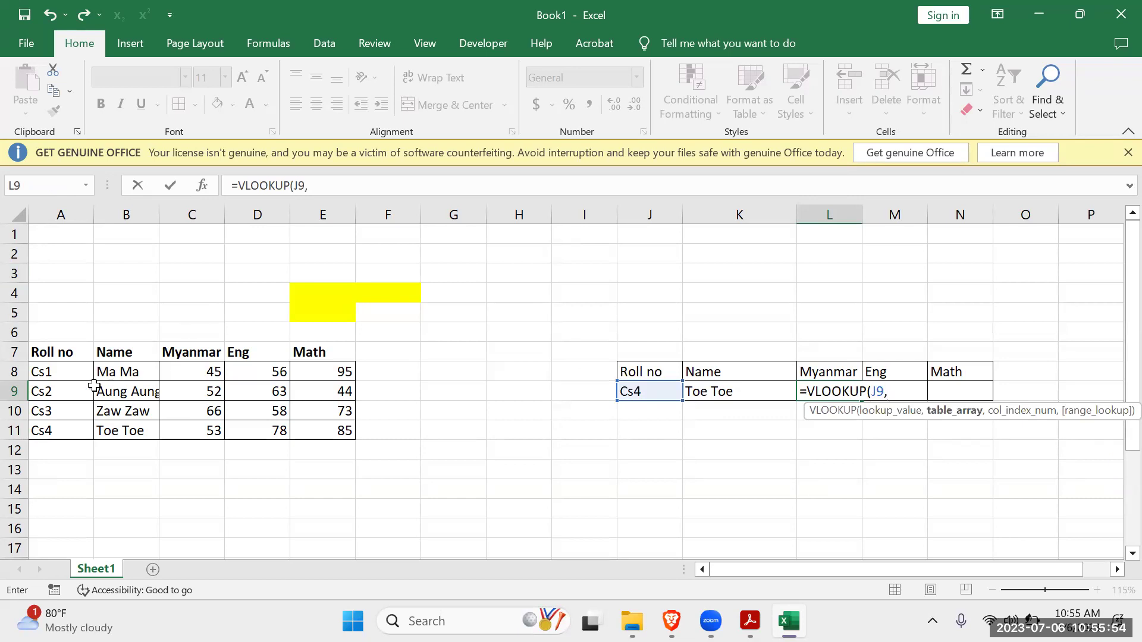
pyautogui.moveTo(43, 373); pyautogui.dragTo(343, 432)
pyautogui.write(',')
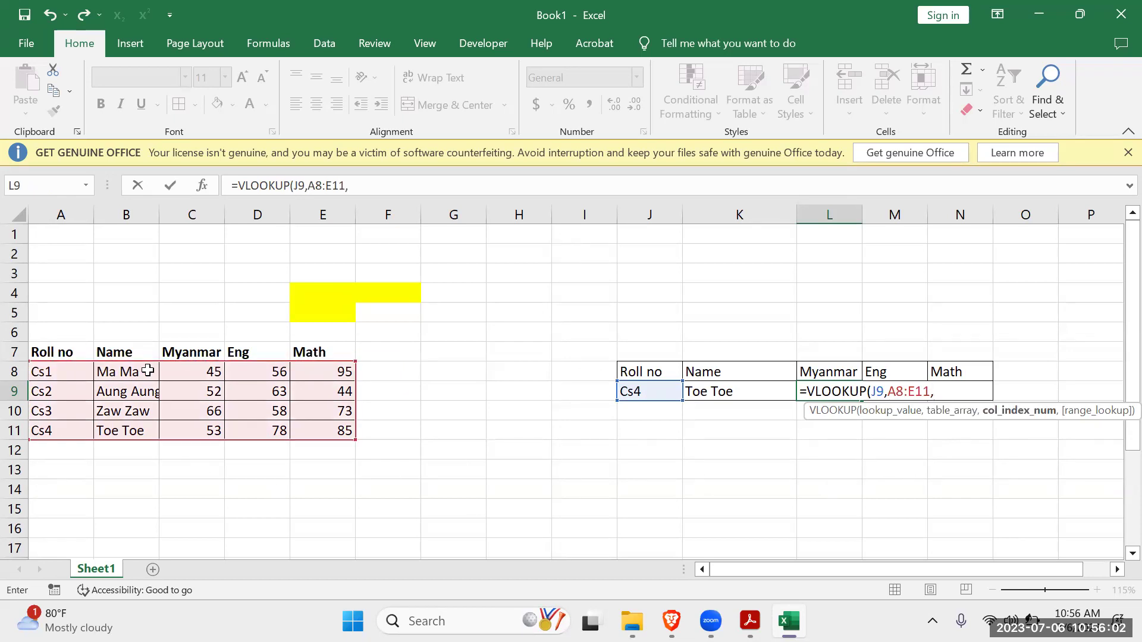
pyautogui.write('3,')
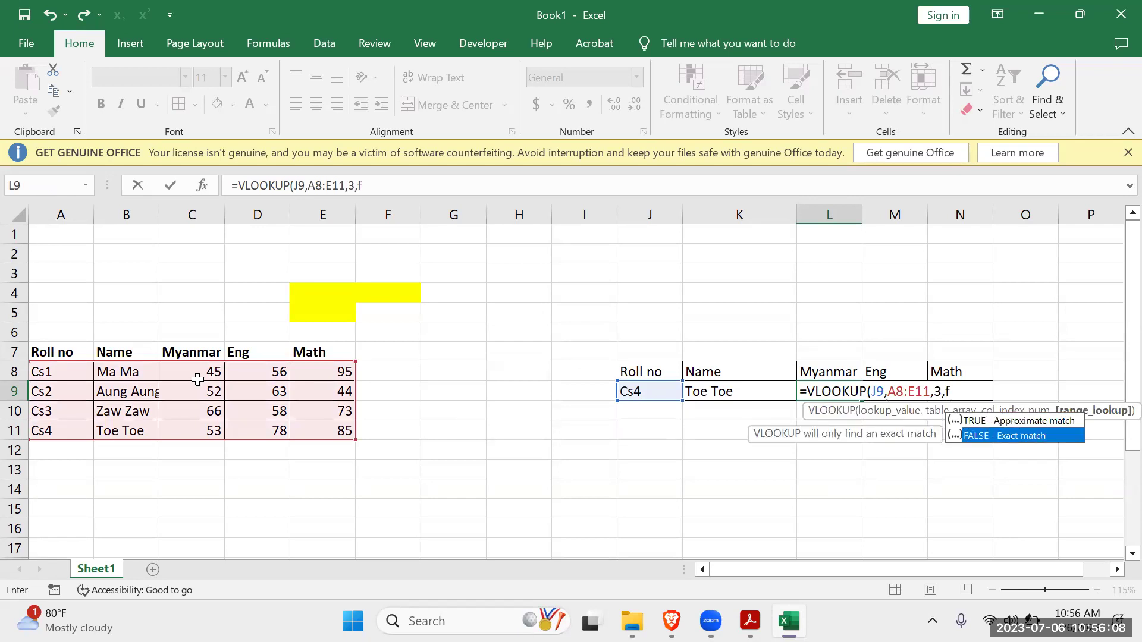
pyautogui.write('f')
pyautogui.press('Tab')
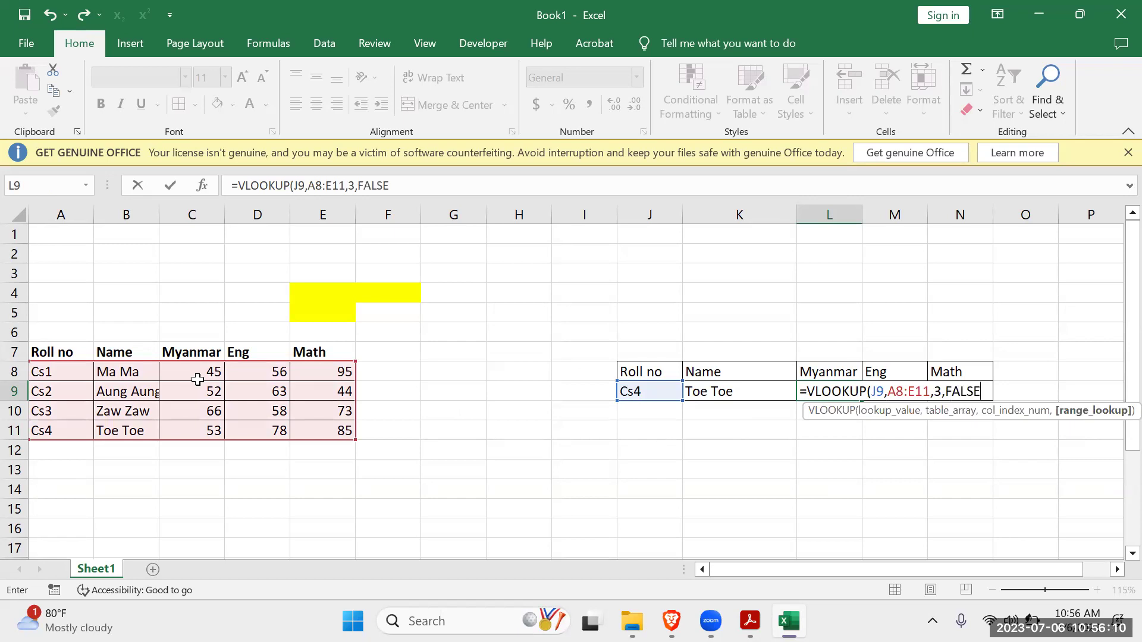
pyautogui.write(')')
pyautogui.press('Return')
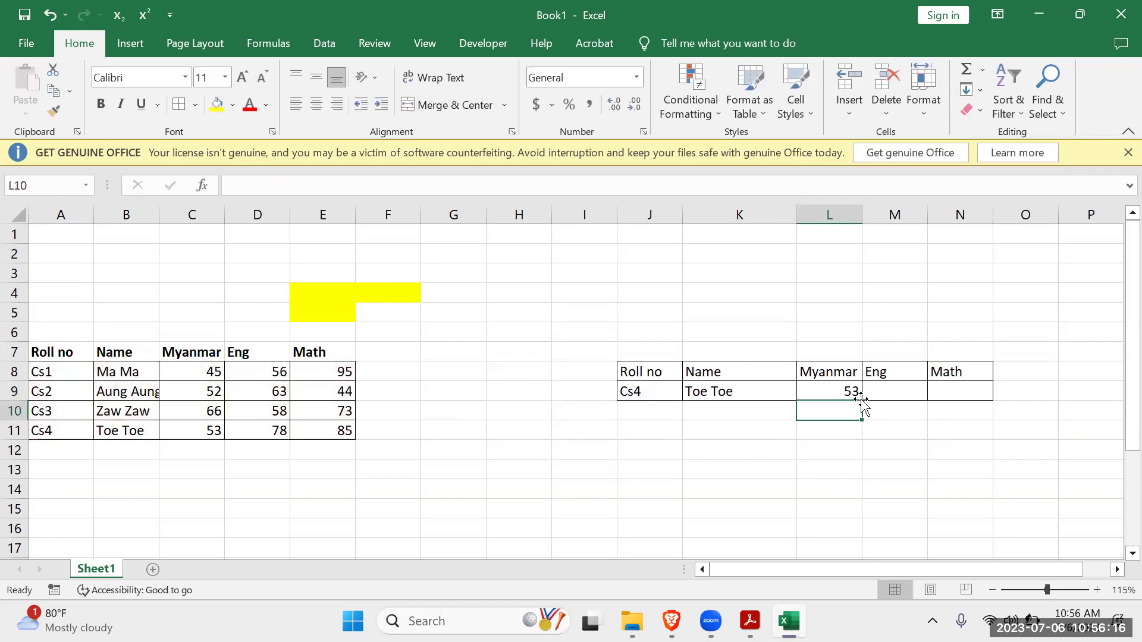
# Change the roll number in cell J9 to Cs3.
pyautogui.click(650, 390)
pyautogui.doubleClick(651, 391)
pyautogui.press('BackSpace')
pyautogui.write('3')
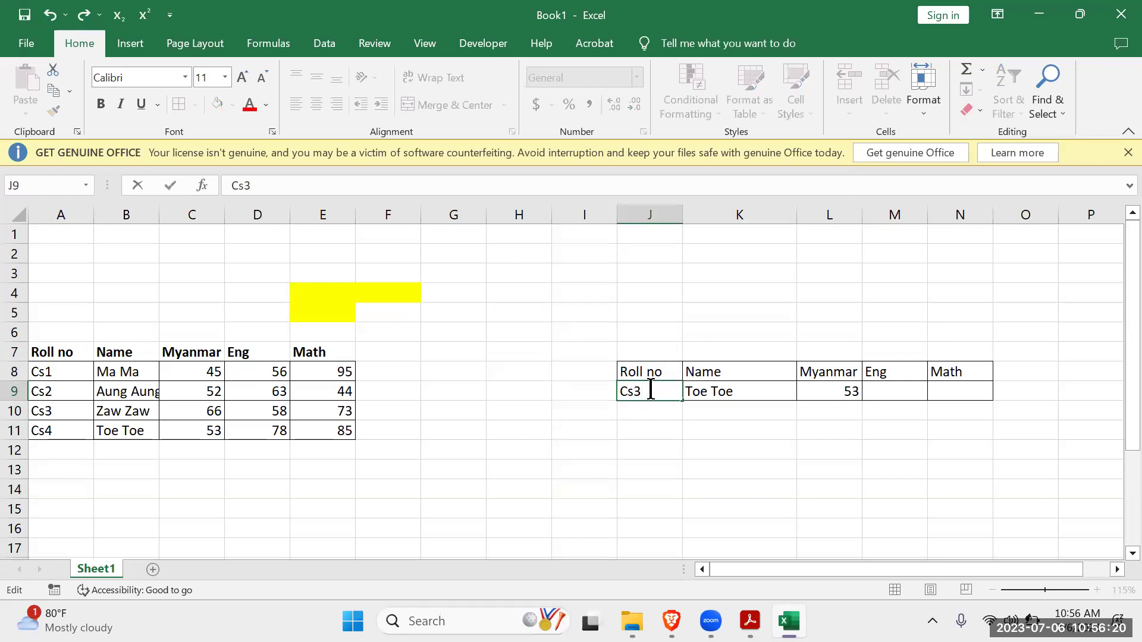
pyautogui.click(694, 502)
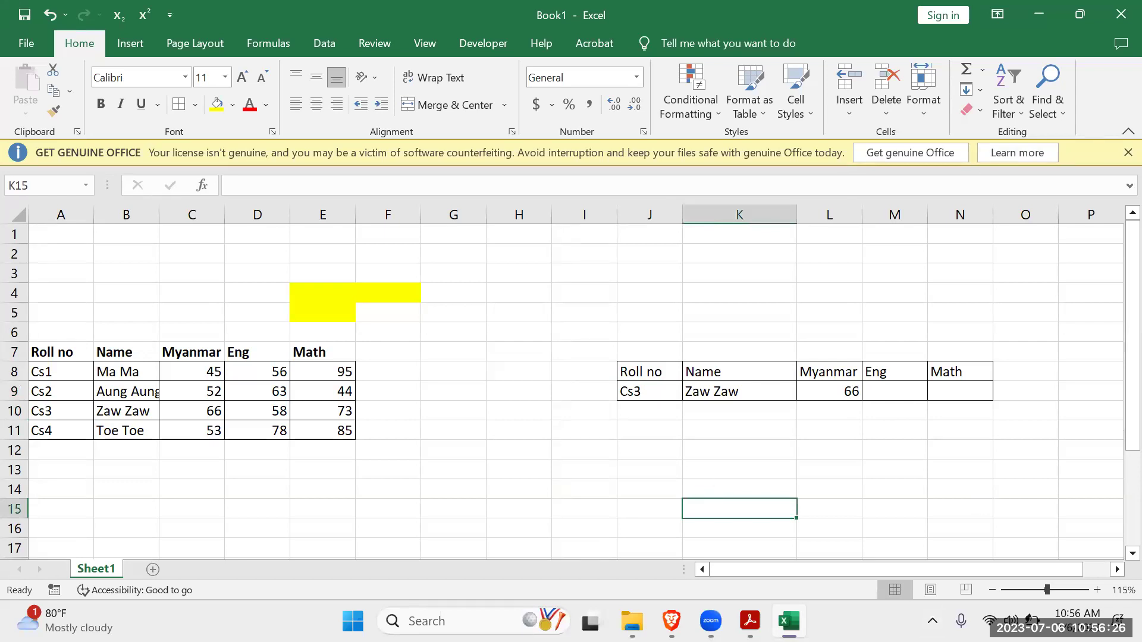
# Fill the VLOOKUP formula from L9 across the Eng and Math cells M9:N9.
pyautogui.click(836, 392)
pyautogui.moveTo(860, 401); pyautogui.dragTo(991, 405)
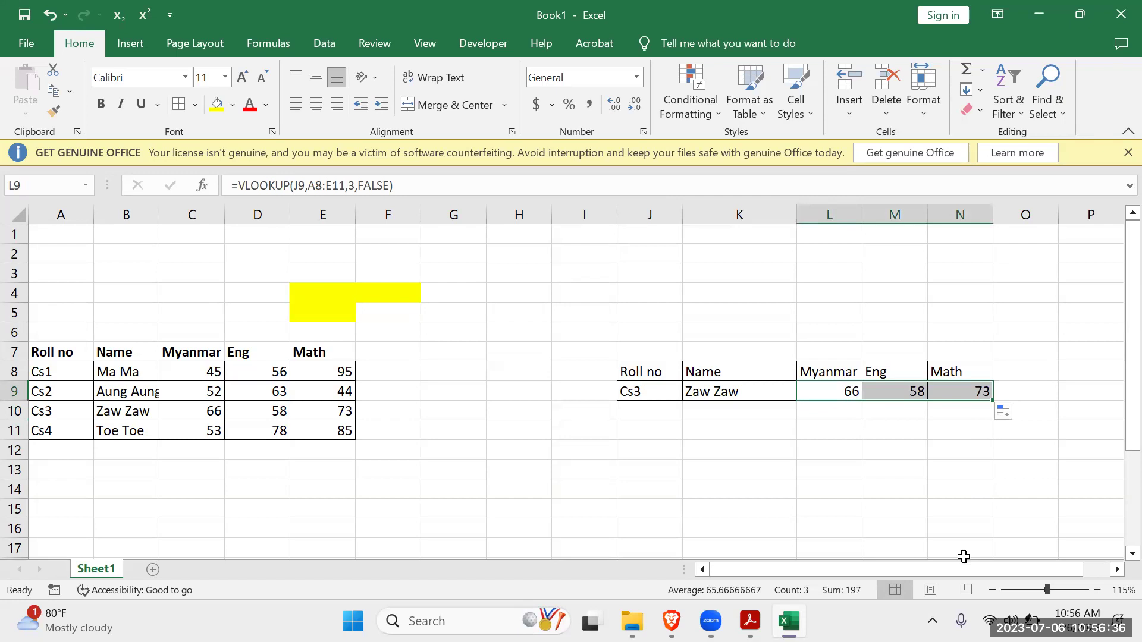
# With roll number cell J9 selected, search the available commands for "list" and close the search without running any.
pyautogui.click(642, 393)
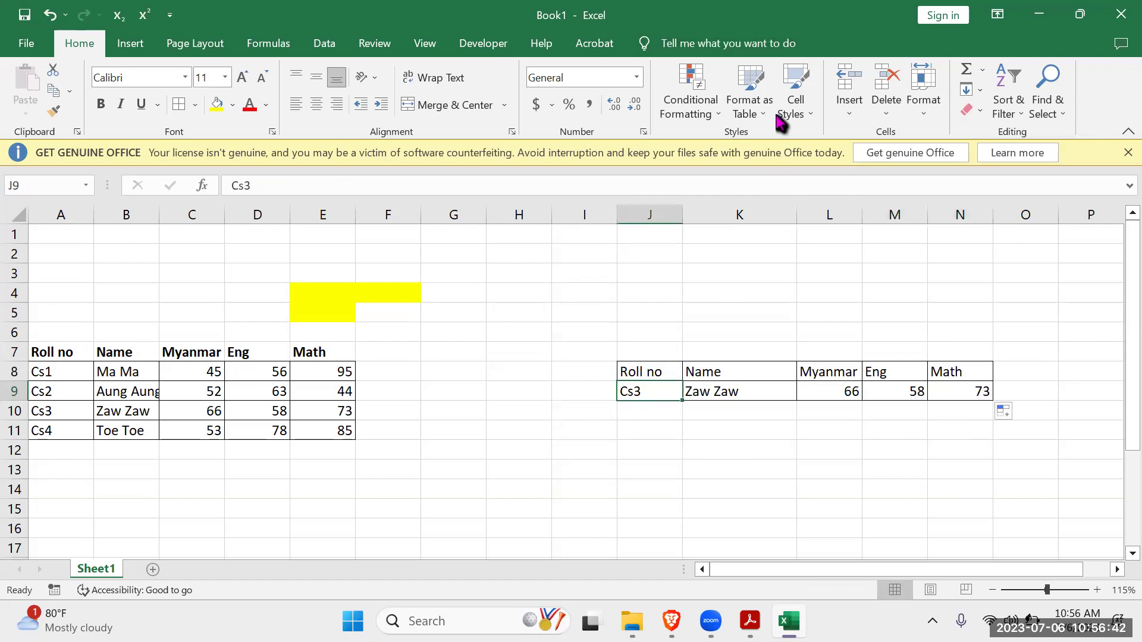
pyautogui.click(691, 46)
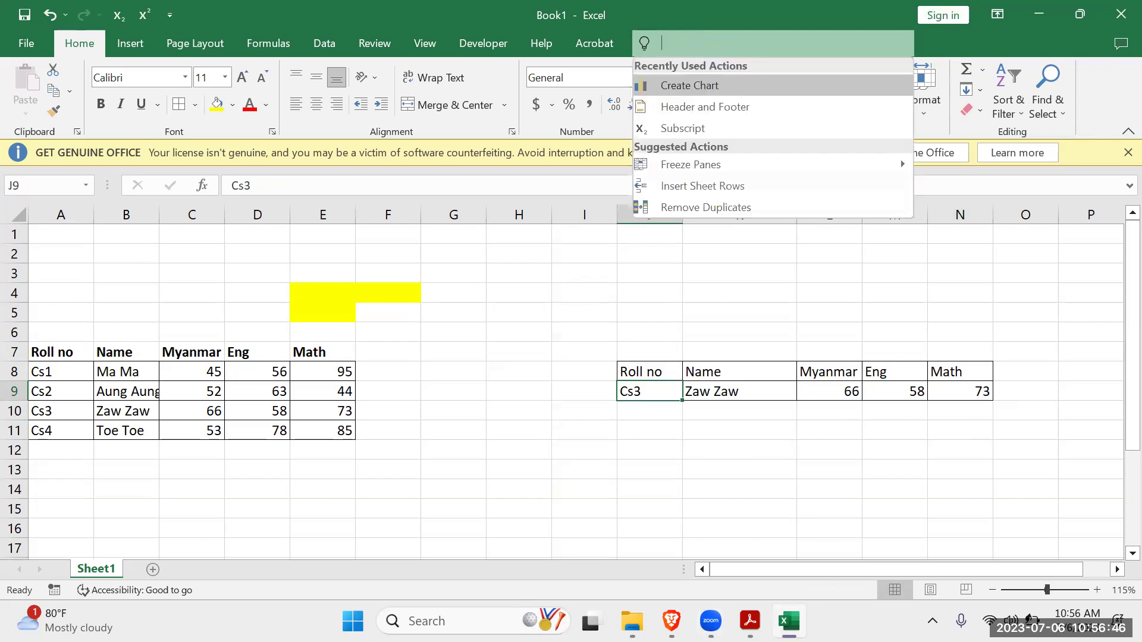
pyautogui.write('da')
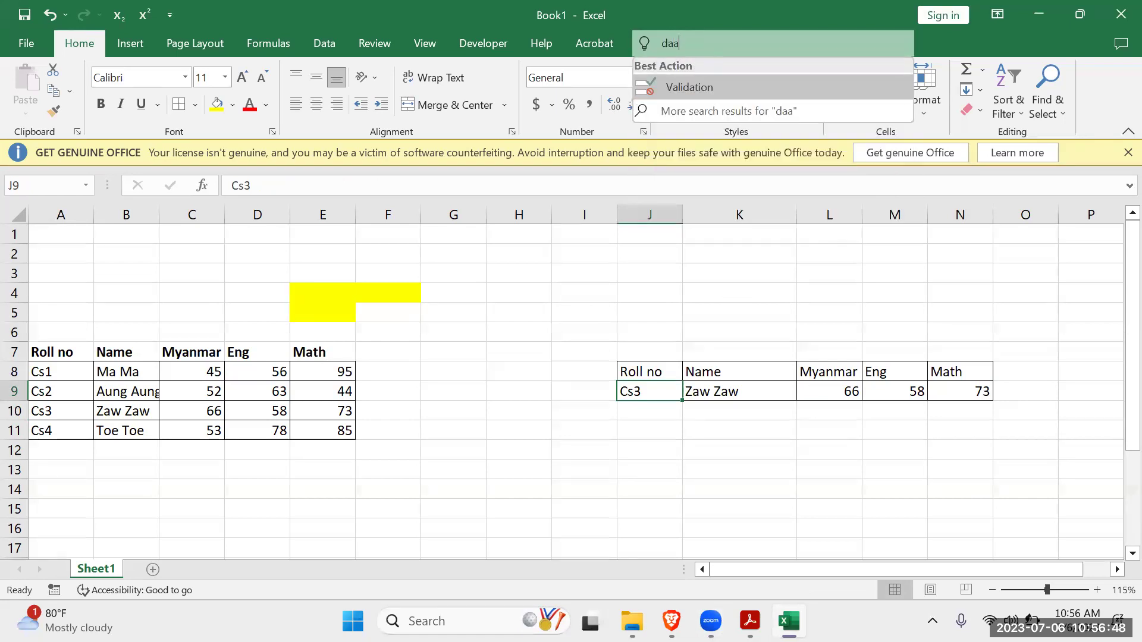
pyautogui.write('a')
pyautogui.press('BackSpace')
pyautogui.press('BackSpace')
pyautogui.press('BackSpace')
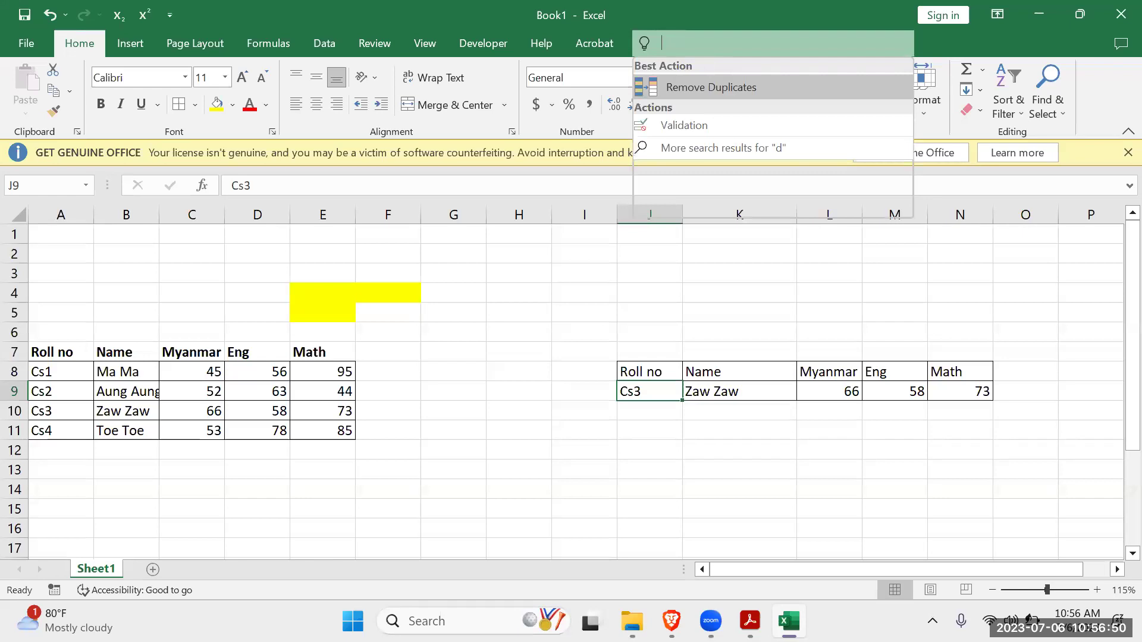
pyautogui.write('list')
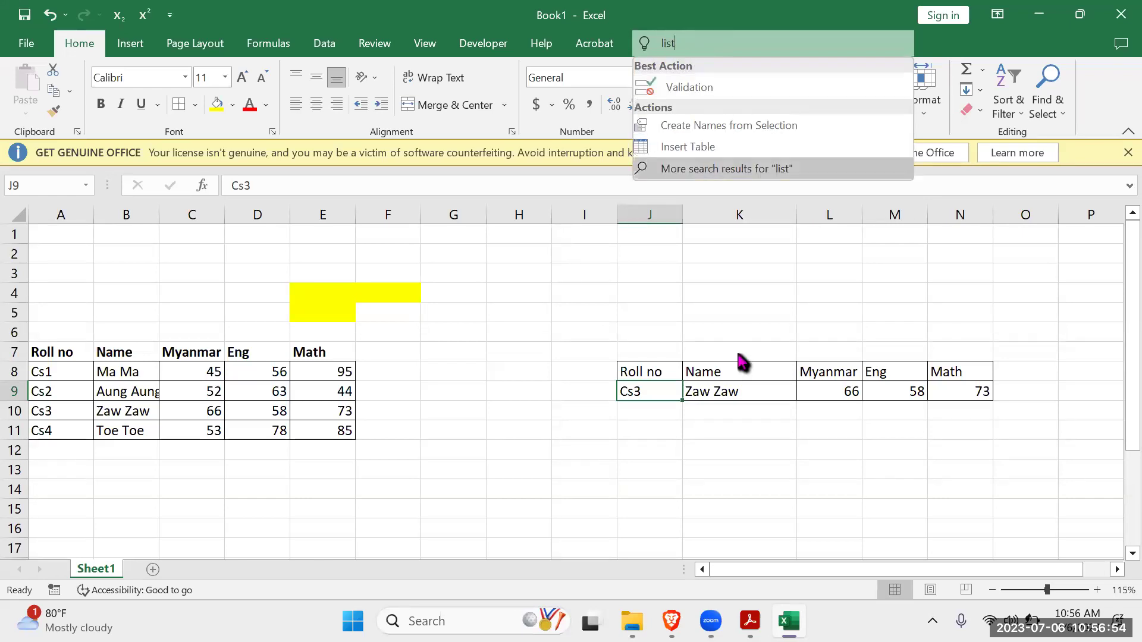
pyautogui.press('Escape')
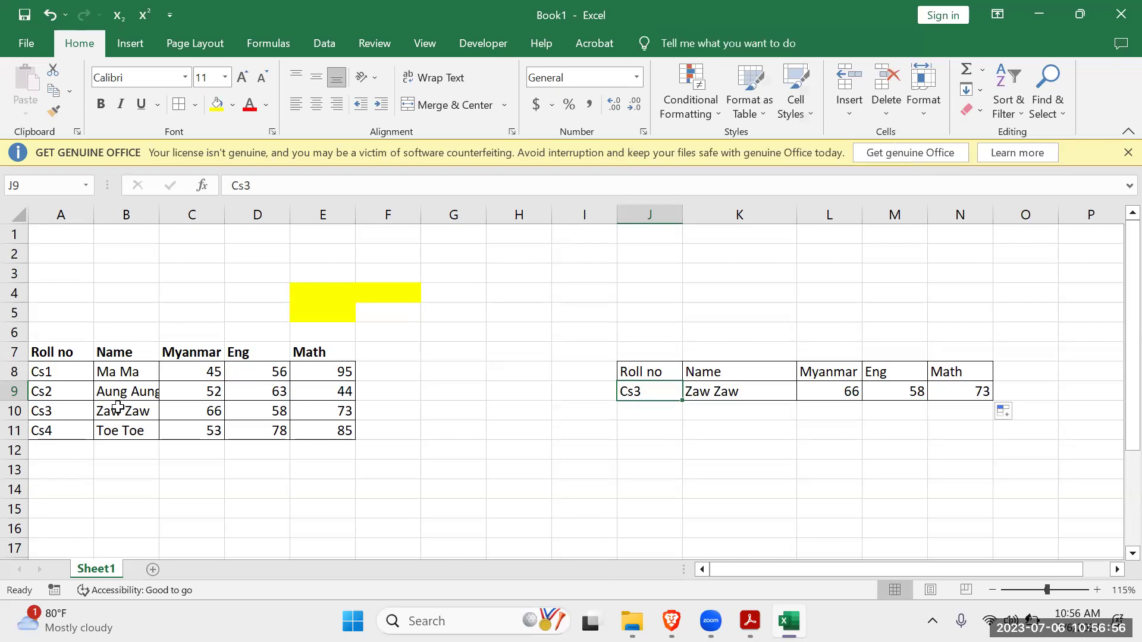
# Search the available commands for "drop" while cell J9 is in edit mode, and clear the search text.
pyautogui.doubleClick(653, 393)
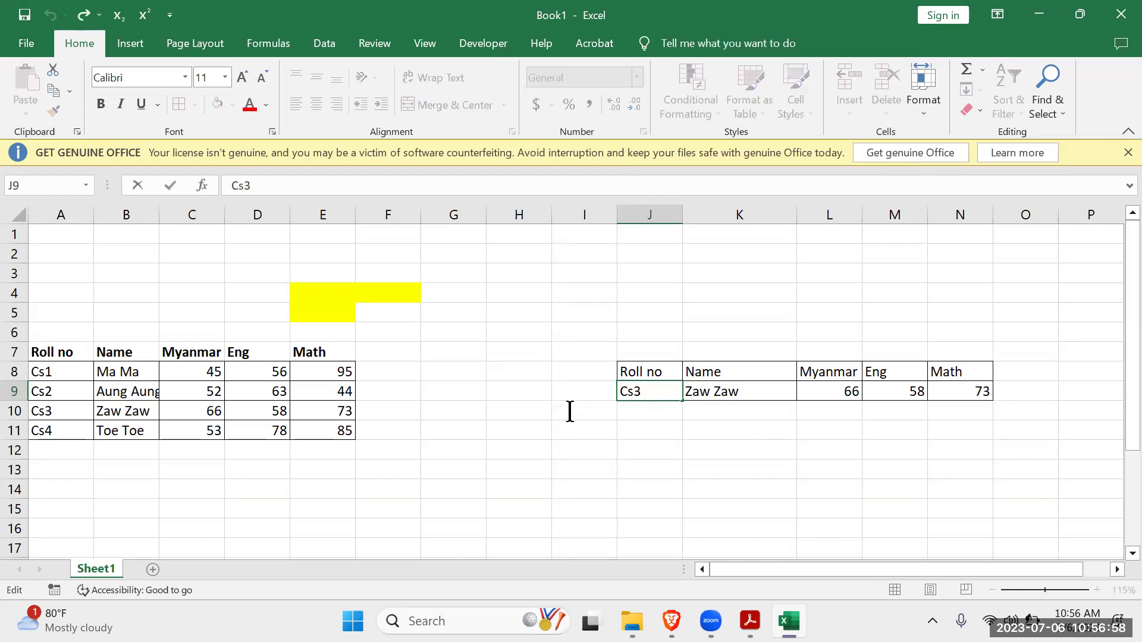
pyautogui.click(755, 44)
pyautogui.write('dr')
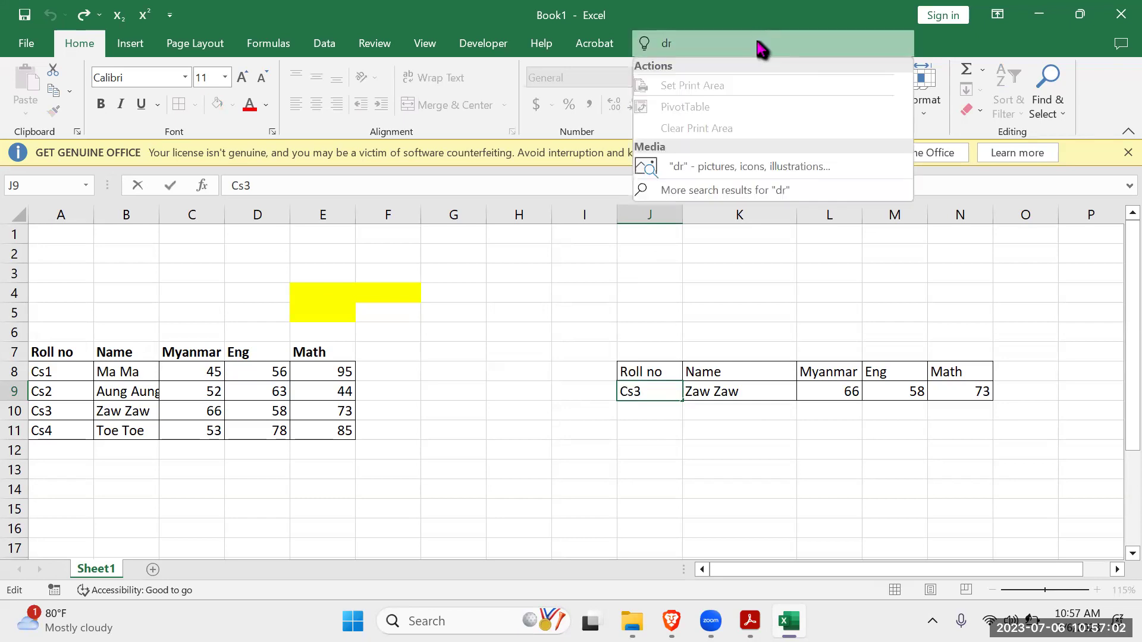
pyautogui.write('op')
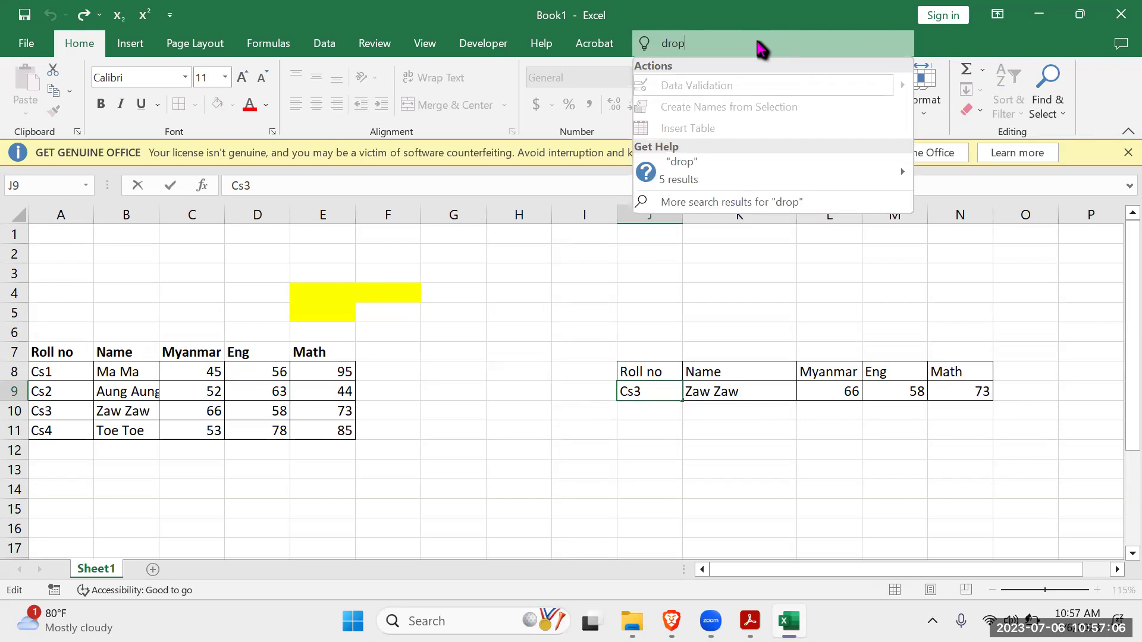
pyautogui.press('BackSpace')
pyautogui.press('BackSpace')
pyautogui.press('BackSpace')
pyautogui.press('BackSpace')
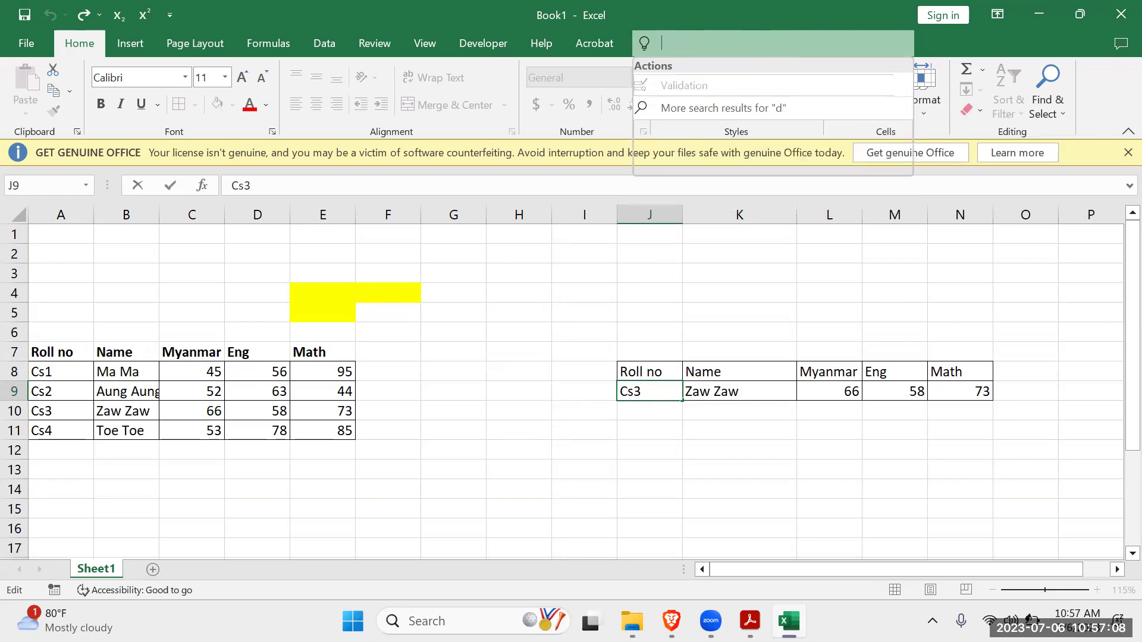